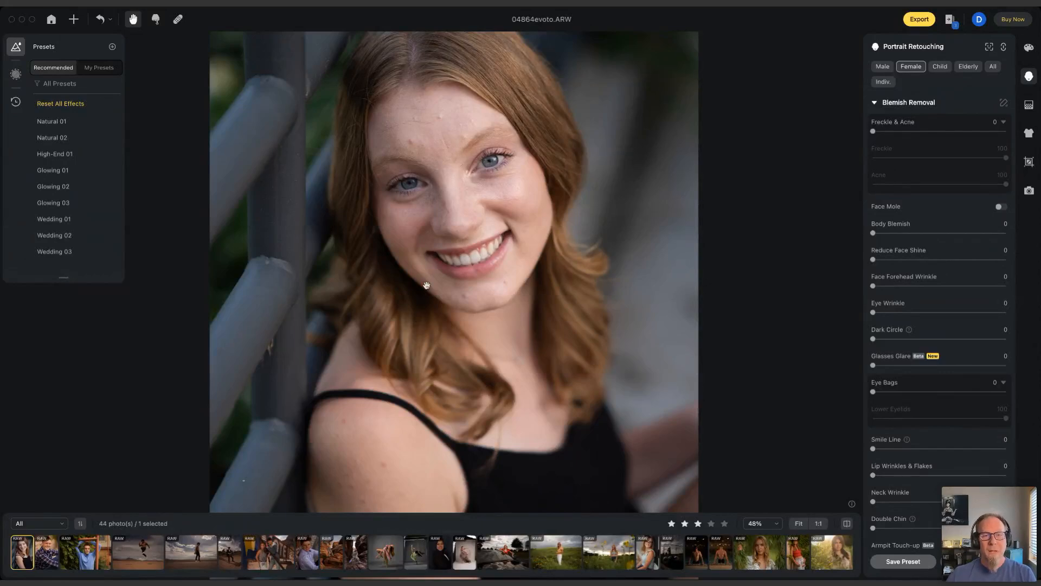
{"action": "scroll", "coordinate": [446, 186], "scroll_direction": "up", "scroll_amount": 3}
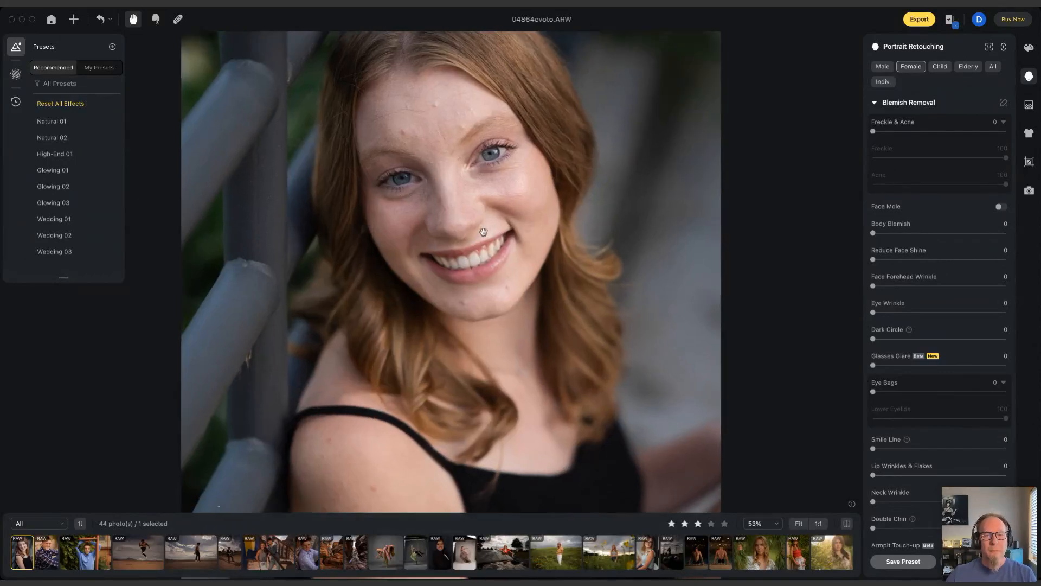
{"action": "left_click_drag", "start_coordinate": [446, 186], "coordinate": [457, 196]}
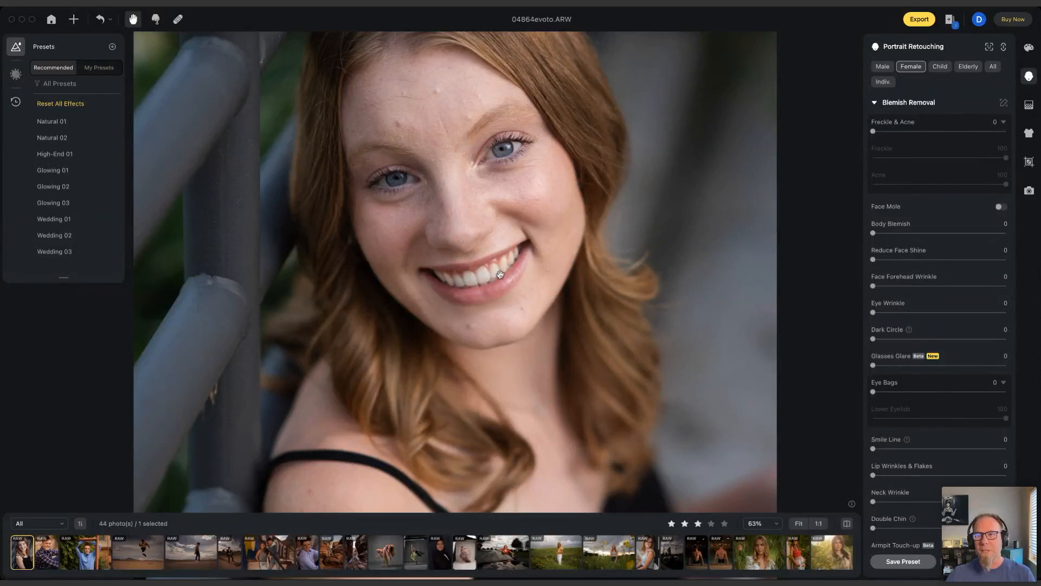
{"action": "left_click", "coordinate": [1027, 49]}
{"action": "left_click", "coordinate": [1029, 78]}
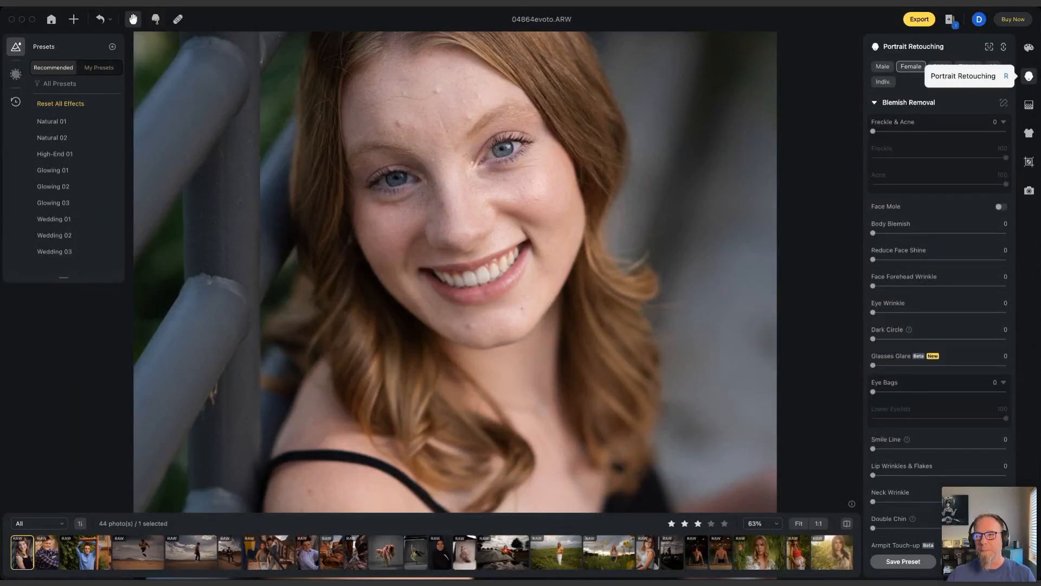
{"action": "left_click", "coordinate": [1022, 49]}
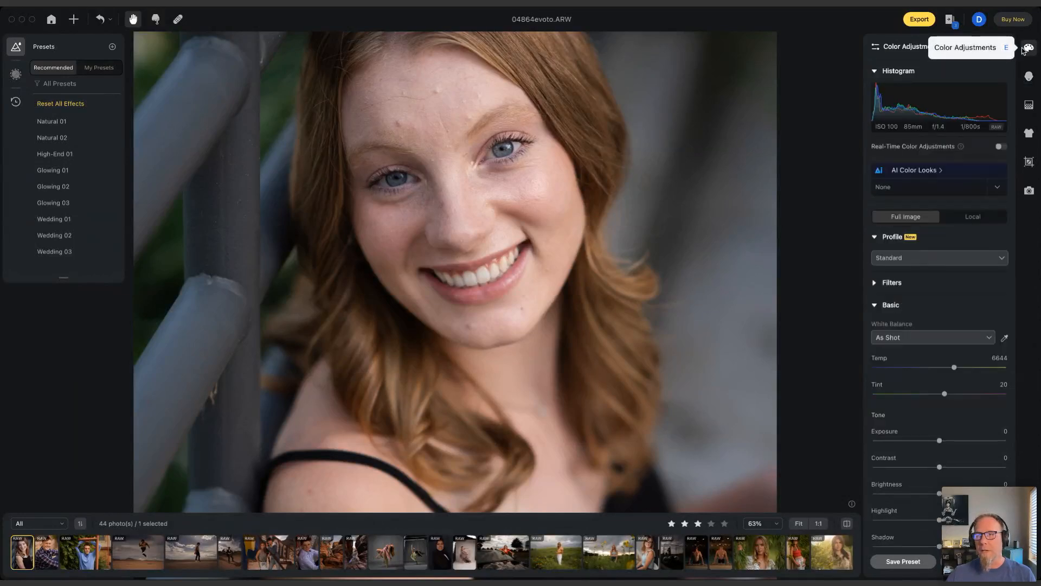
{"action": "left_click", "coordinate": [1028, 76]}
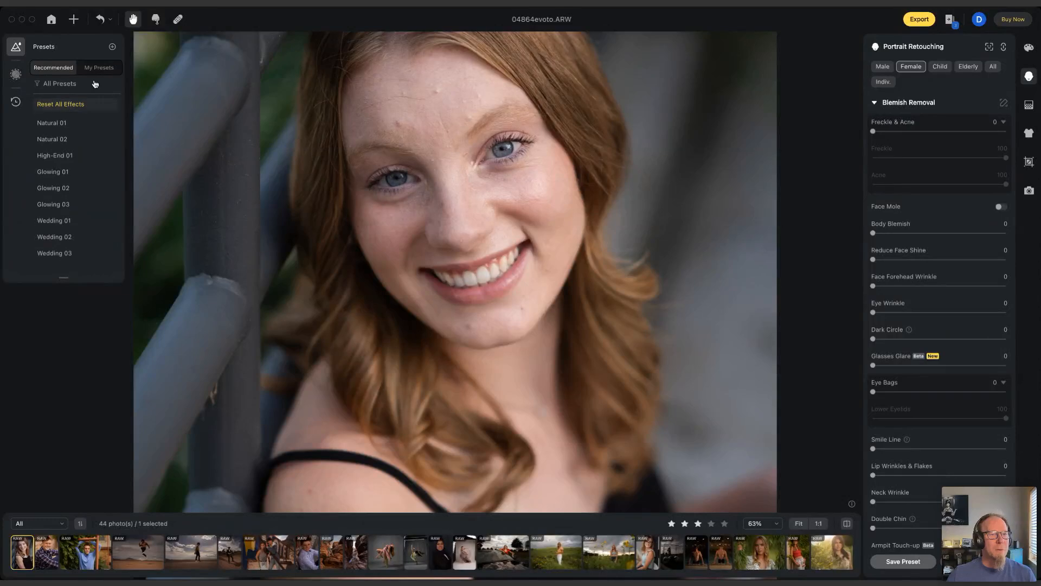
- Try the Natural 01 preset on the portrait, and revert the photo to its original state from the history
{"action": "scroll", "coordinate": [60, 134], "scroll_direction": "down", "scroll_amount": 6}
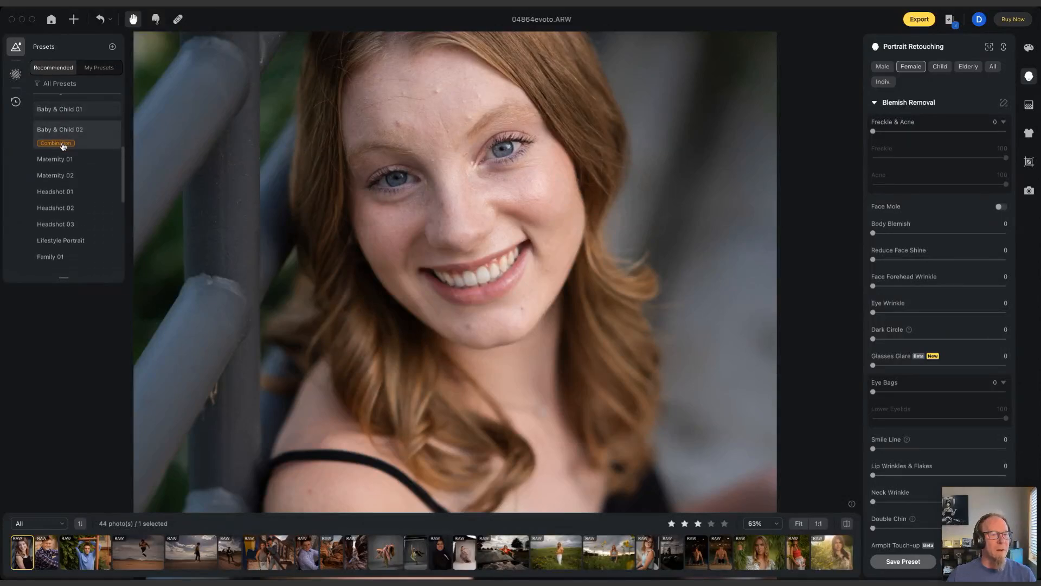
{"action": "scroll", "coordinate": [64, 152], "scroll_direction": "down", "scroll_amount": 5}
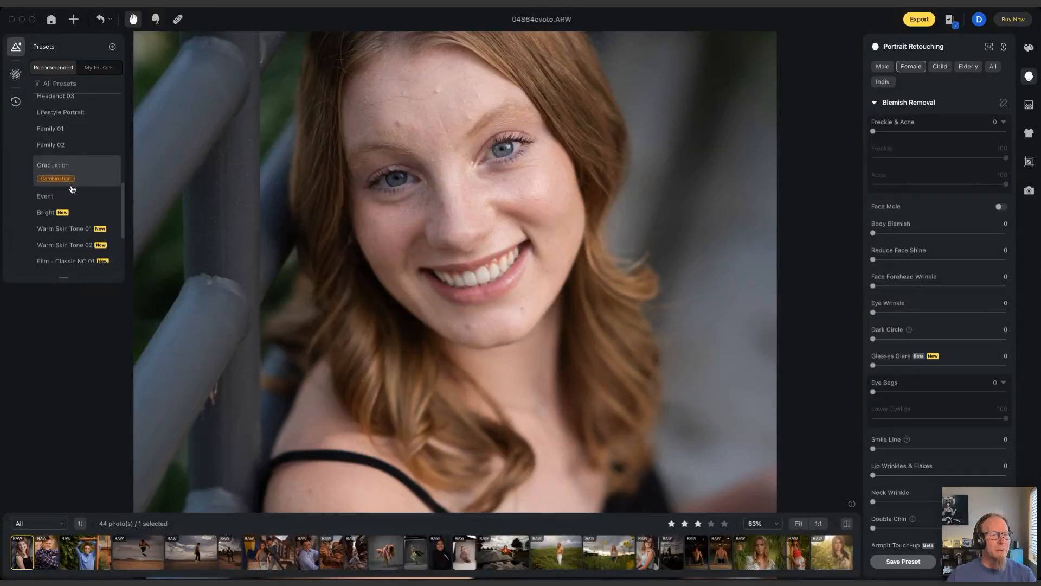
{"action": "scroll", "coordinate": [72, 189], "scroll_direction": "up", "scroll_amount": 11}
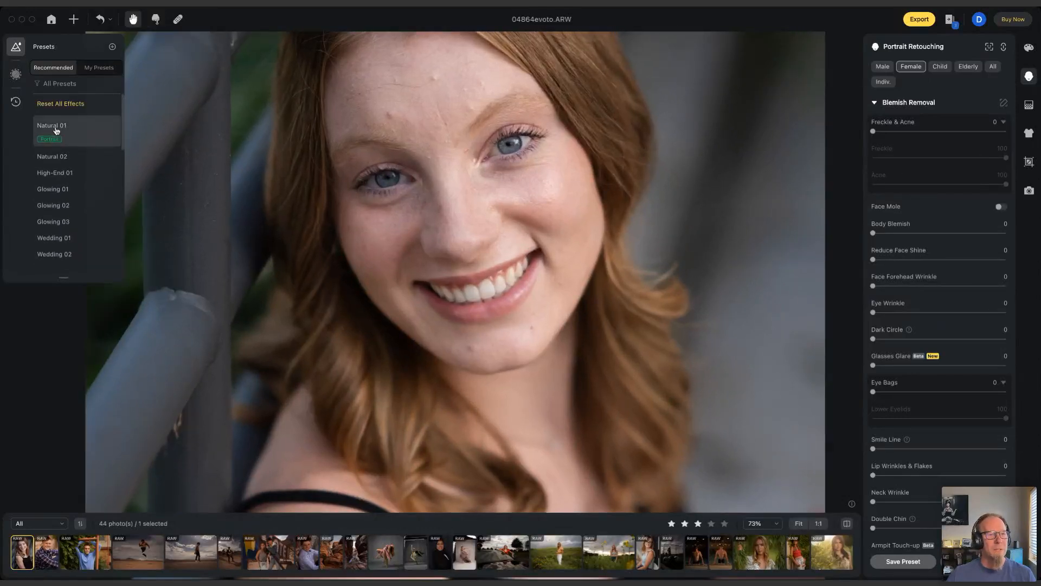
{"action": "left_click", "coordinate": [56, 130]}
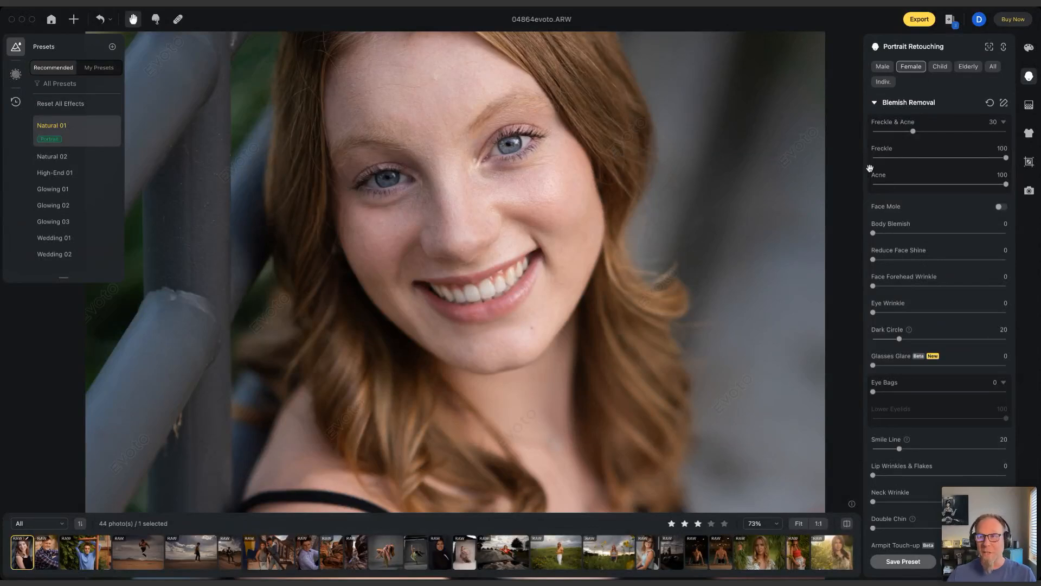
{"action": "scroll", "coordinate": [916, 454], "scroll_direction": "down", "scroll_amount": 1}
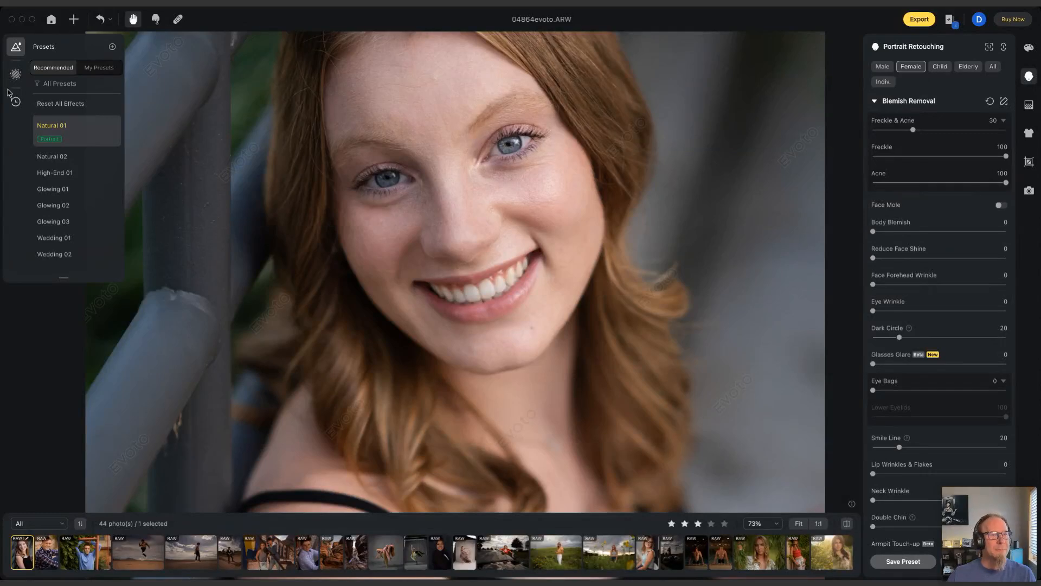
{"action": "left_click", "coordinate": [16, 103]}
{"action": "left_click", "coordinate": [65, 62]}
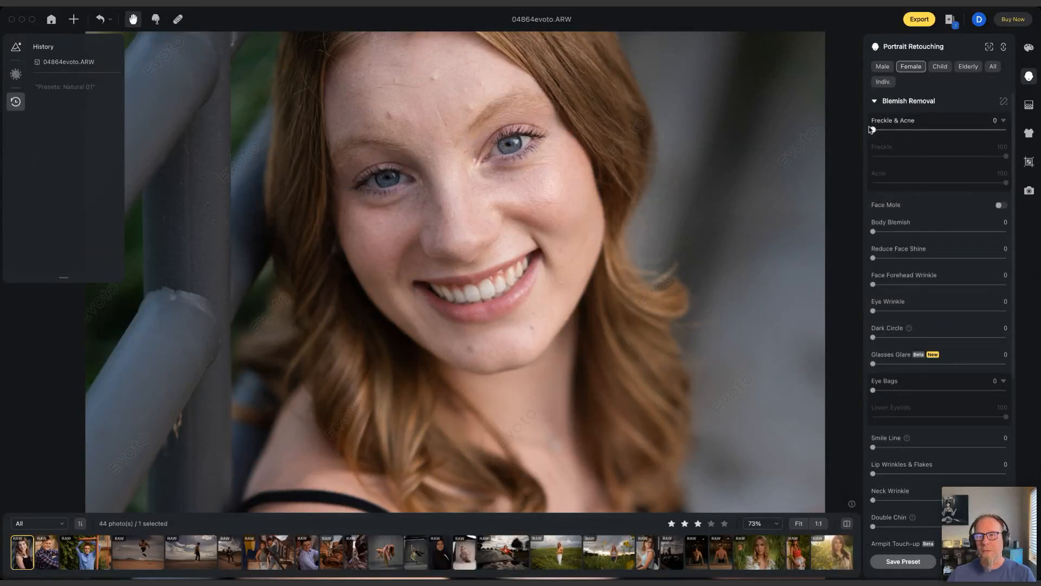
- Set the blemish removal values to Freckle & Acne 59, Body Blemish 35, Reduce Face Shine 47 and Face Forehead Wrinkle 64
{"action": "left_click_drag", "start_coordinate": [873, 131], "coordinate": [953, 130]}
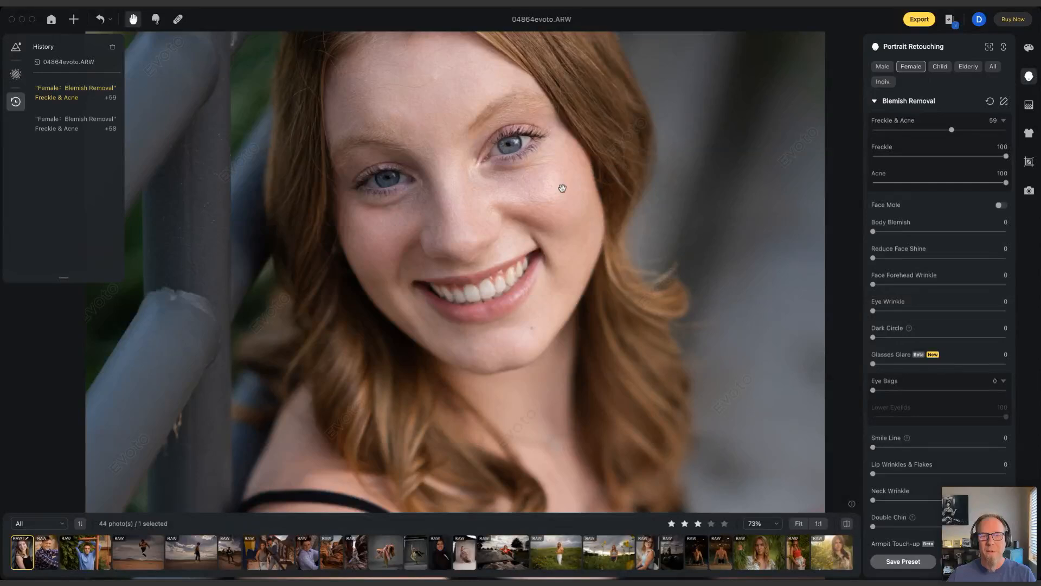
{"action": "left_click_drag", "start_coordinate": [874, 232], "coordinate": [920, 231]}
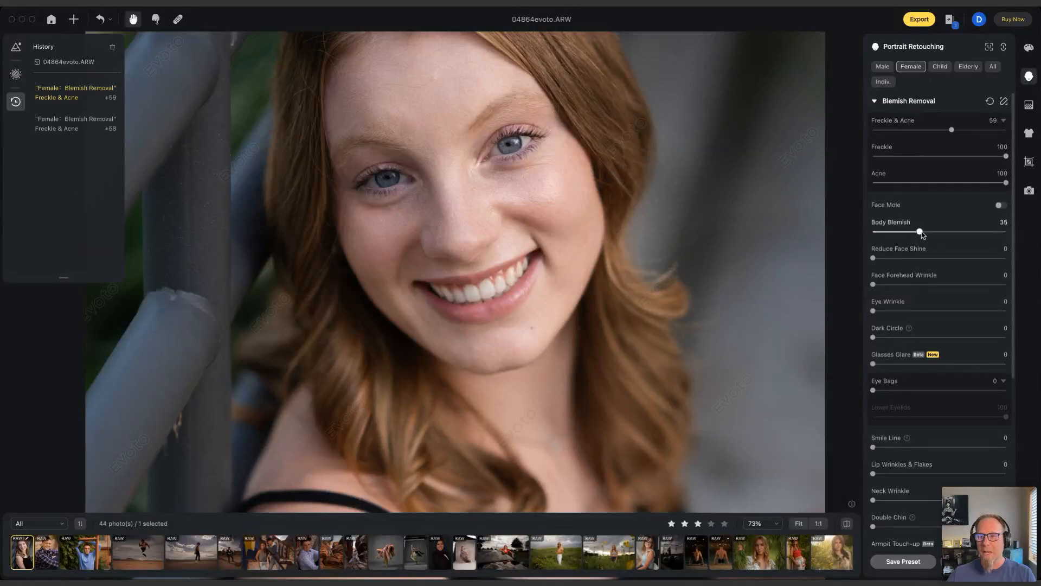
{"action": "left_click_drag", "start_coordinate": [874, 257], "coordinate": [934, 258]}
{"action": "left_click_drag", "start_coordinate": [873, 285], "coordinate": [958, 284]}
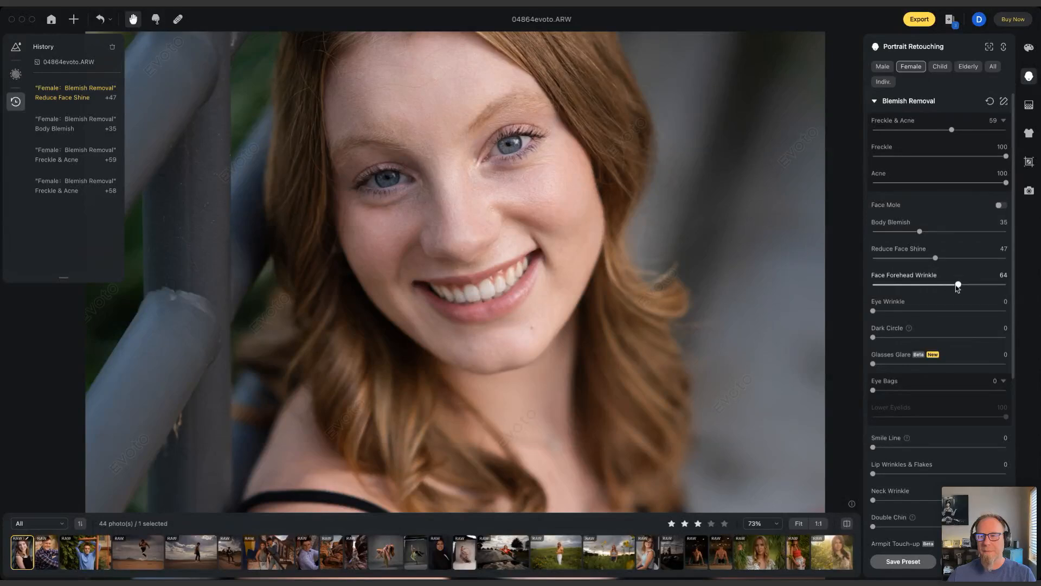
- Retouch the eye area with Eye Wrinkle at 53, Dark Circle at 71 and Eye Bags at 62
{"action": "scroll", "coordinate": [426, 115], "scroll_direction": "up", "scroll_amount": 5}
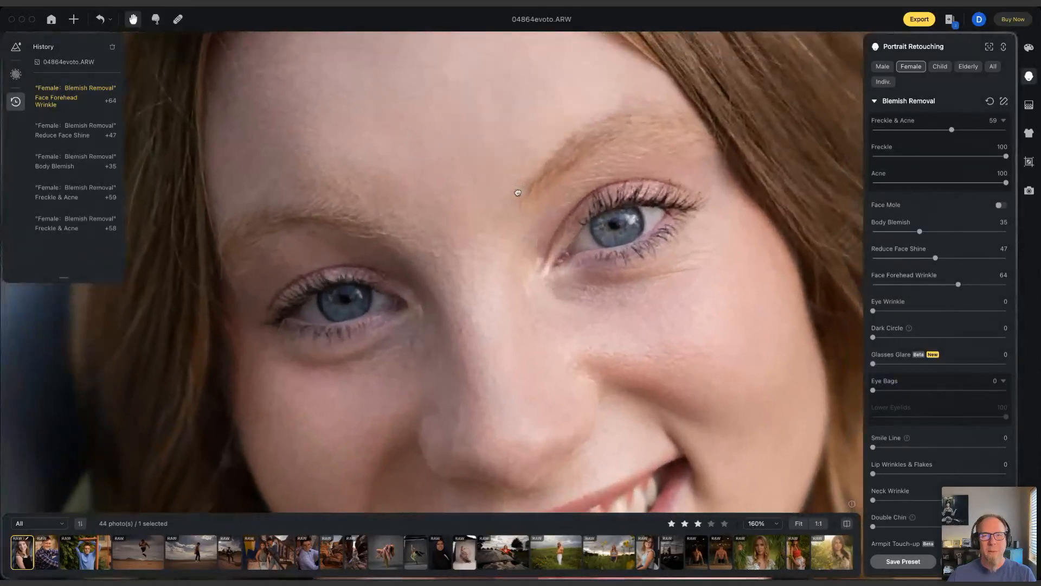
{"action": "left_click_drag", "start_coordinate": [517, 192], "coordinate": [513, 204]}
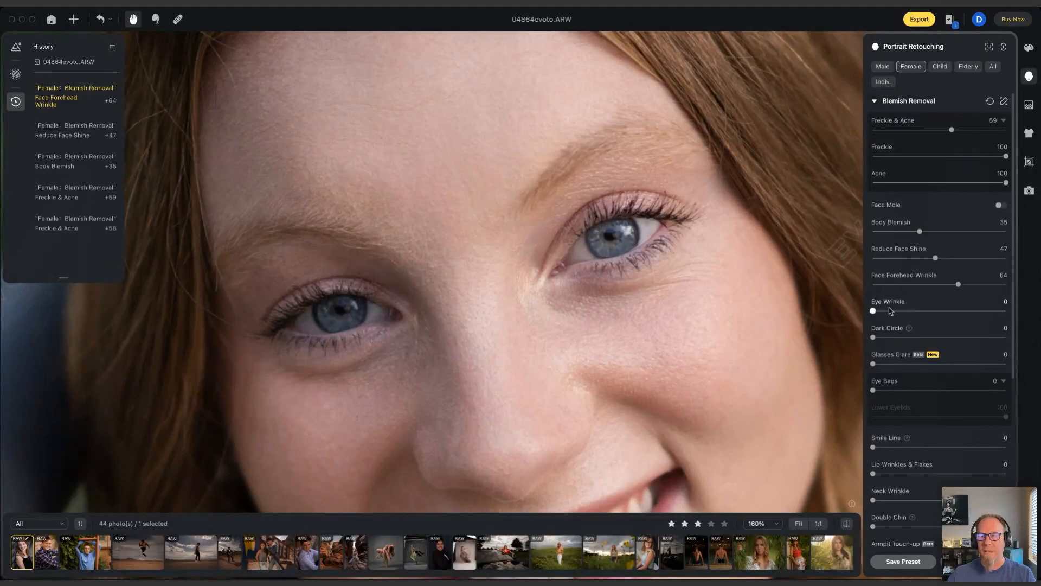
{"action": "left_click_drag", "start_coordinate": [941, 312], "coordinate": [969, 342]}
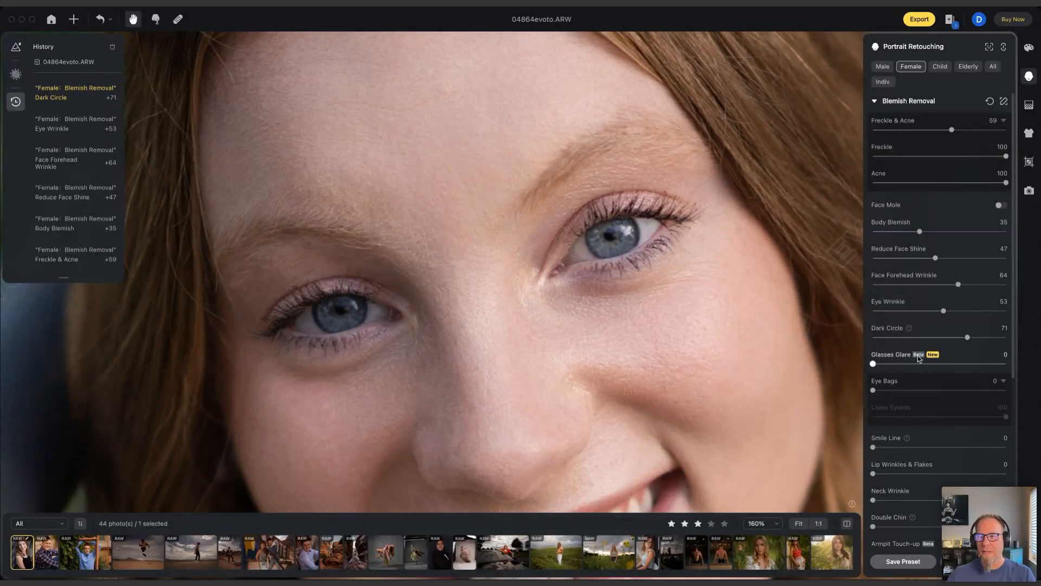
{"action": "scroll", "coordinate": [926, 366], "scroll_direction": "down", "scroll_amount": 2}
{"action": "left_click_drag", "start_coordinate": [873, 347], "coordinate": [888, 346]}
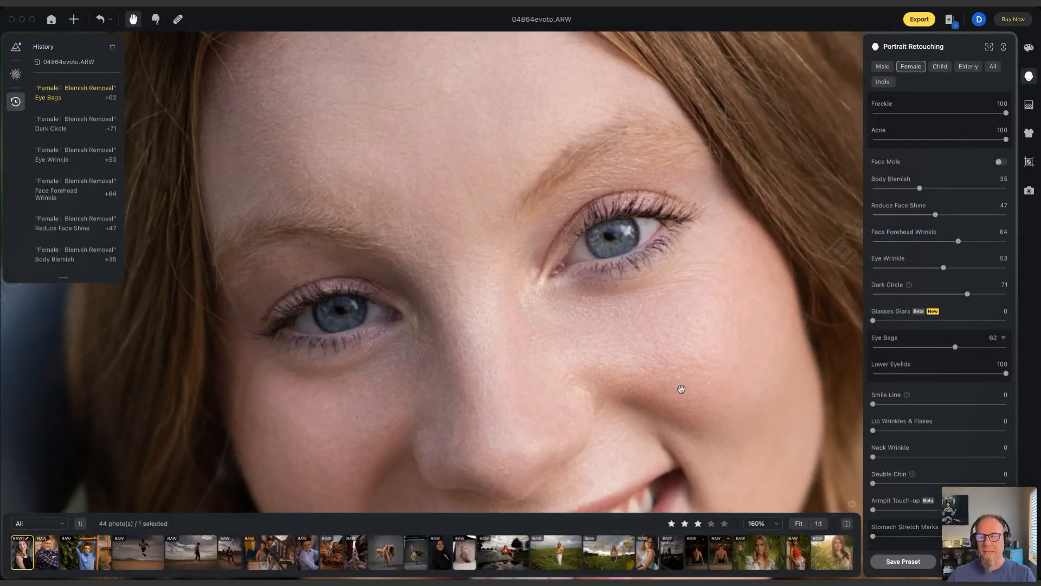
- Set Lip Wrinkles & Flakes to 67 and check the lips, chin and neck
{"action": "scroll", "coordinate": [681, 388], "scroll_direction": "down", "scroll_amount": 5}
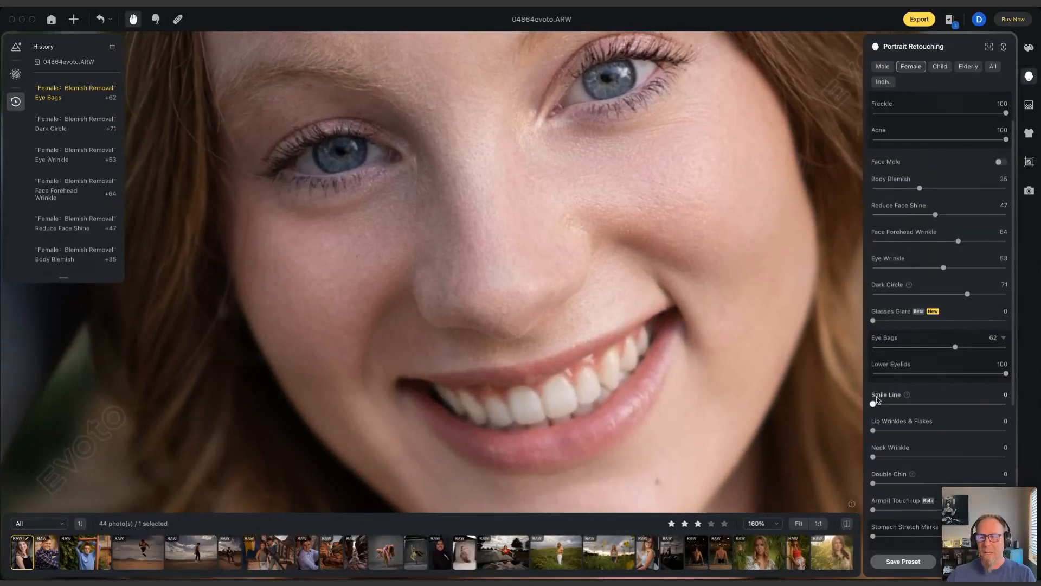
{"action": "scroll", "coordinate": [877, 412], "scroll_direction": "up", "scroll_amount": 1}
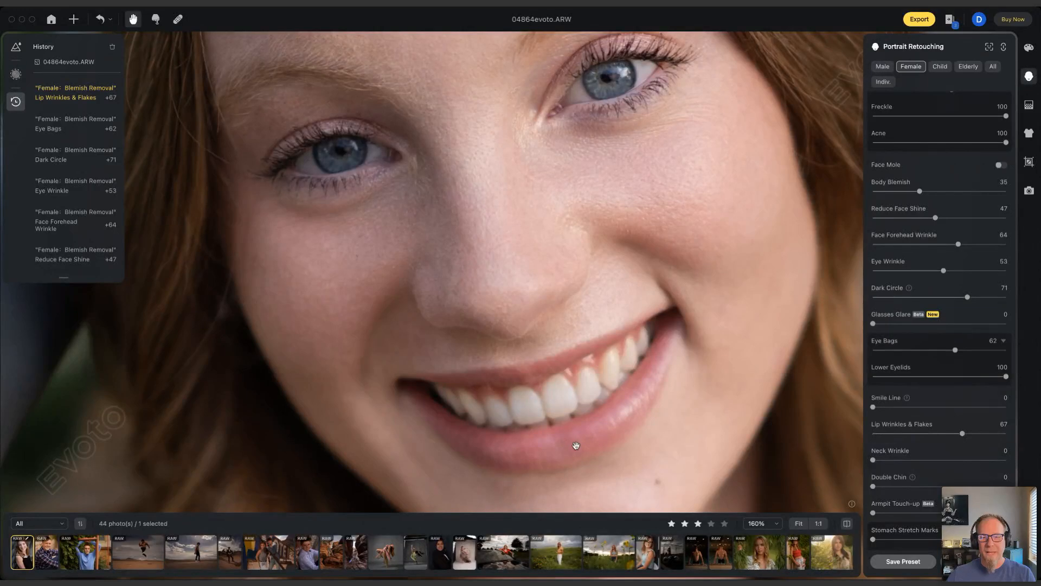
{"action": "left_click_drag", "start_coordinate": [674, 444], "coordinate": [650, 289]}
{"action": "scroll", "coordinate": [705, 386], "scroll_direction": "down", "scroll_amount": 3}
{"action": "left_click_drag", "start_coordinate": [676, 449], "coordinate": [661, 377]}
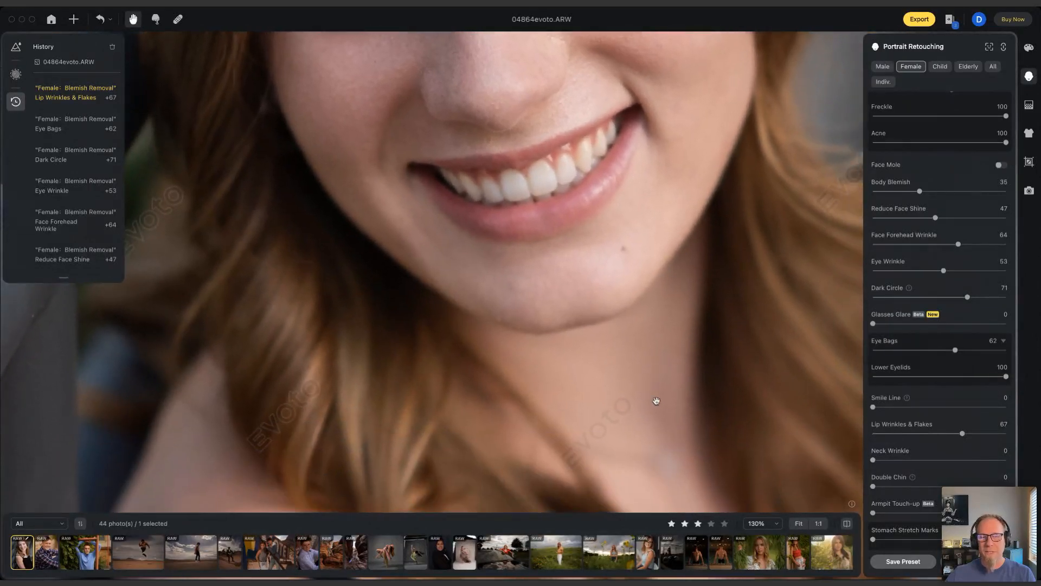
{"action": "scroll", "coordinate": [656, 401], "scroll_direction": "down", "scroll_amount": 3}
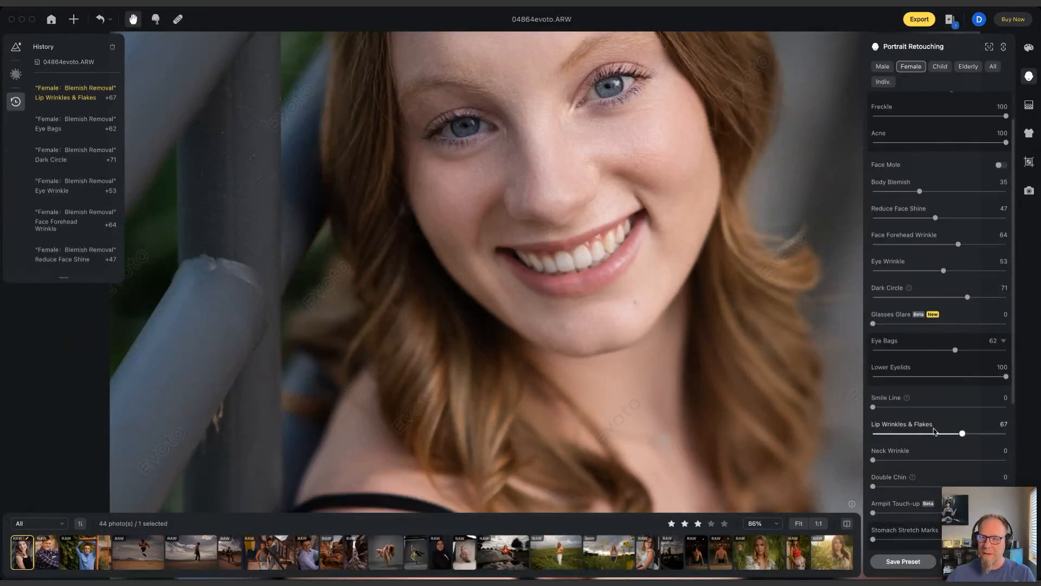
- In Skin Retouching, set Smooth Face Skin (Dodge & Burn) to 34 and Face Skin Smoothing to 5
{"action": "scroll", "coordinate": [950, 426], "scroll_direction": "down", "scroll_amount": 3}
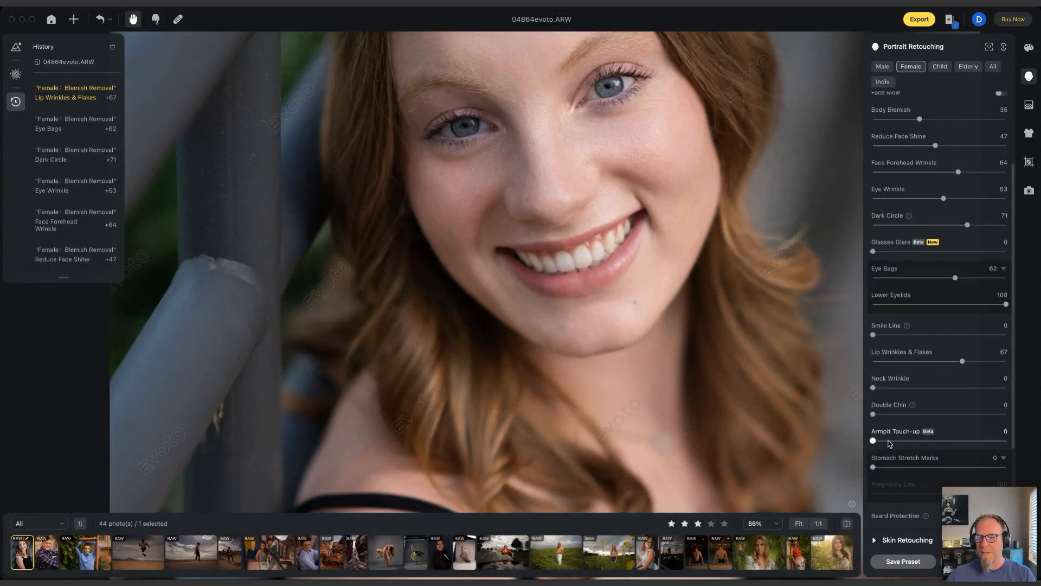
{"action": "scroll", "coordinate": [951, 442], "scroll_direction": "down", "scroll_amount": 1}
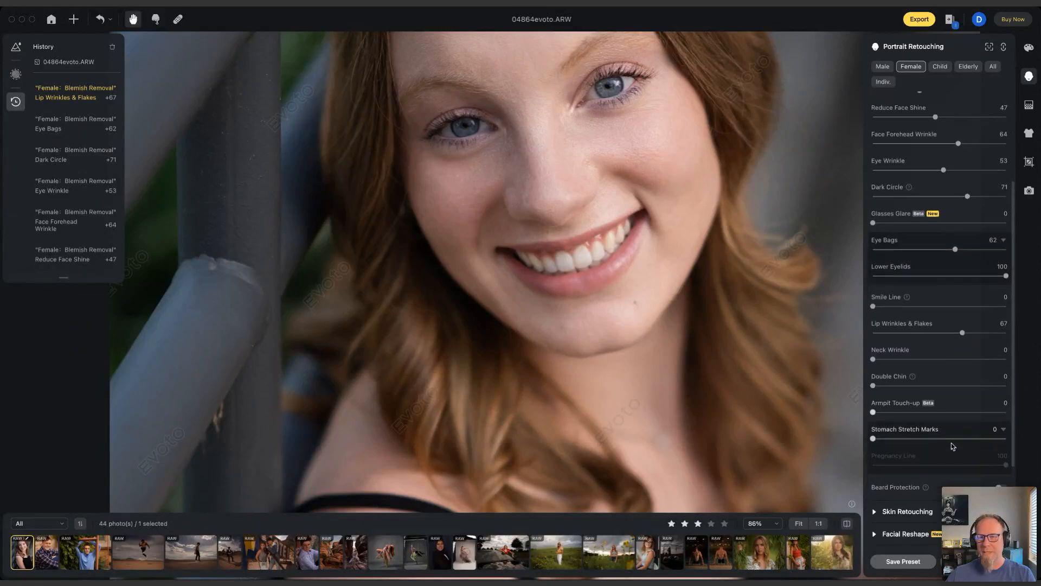
{"action": "scroll", "coordinate": [959, 418], "scroll_direction": "down", "scroll_amount": 5}
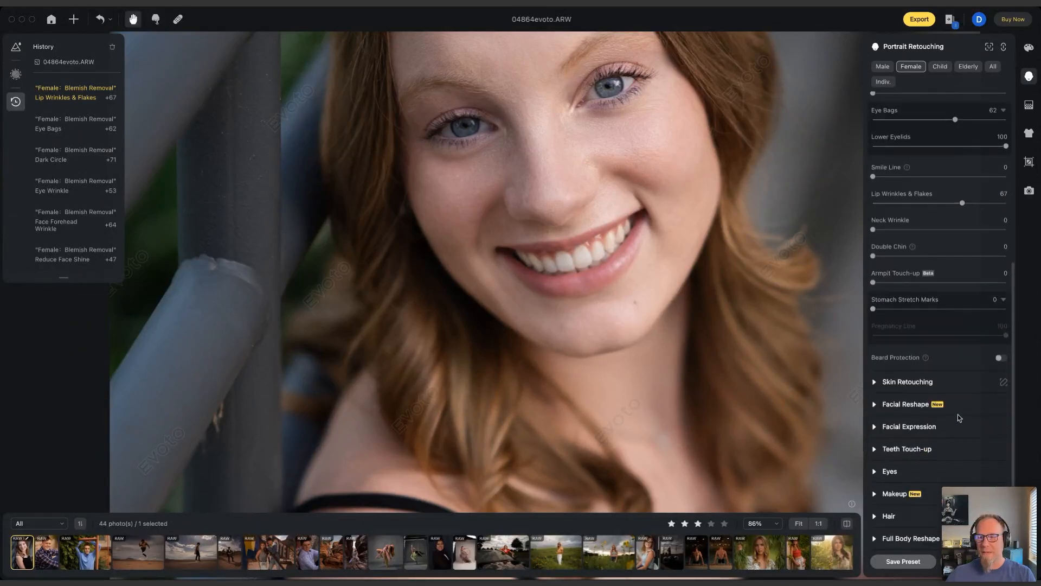
{"action": "left_click", "coordinate": [874, 383]}
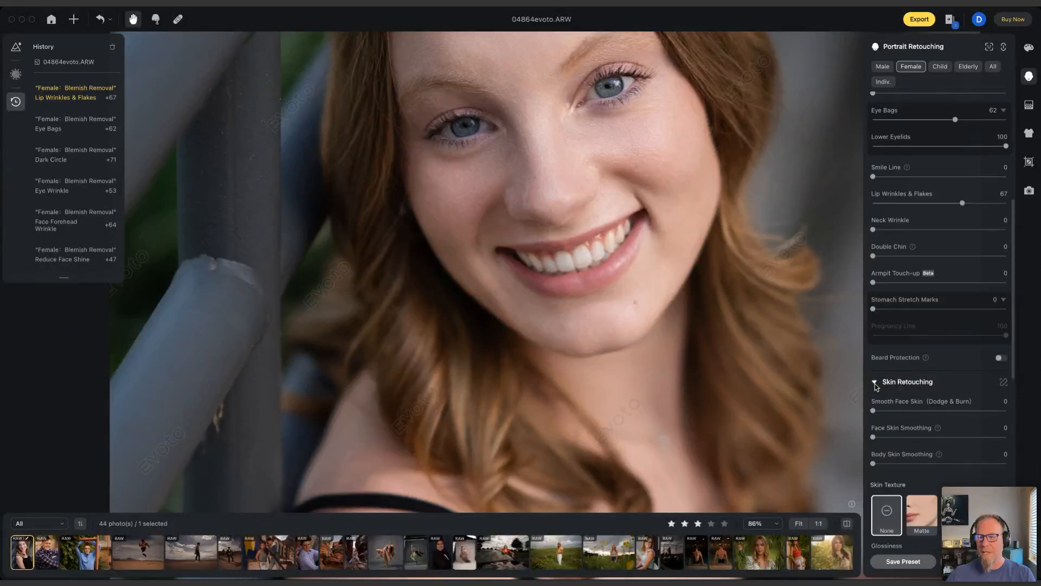
{"action": "left_click_drag", "start_coordinate": [874, 410], "coordinate": [960, 413]}
{"action": "scroll", "coordinate": [529, 185], "scroll_direction": "up", "scroll_amount": 2}
{"action": "scroll", "coordinate": [531, 186], "scroll_direction": "up", "scroll_amount": 3}
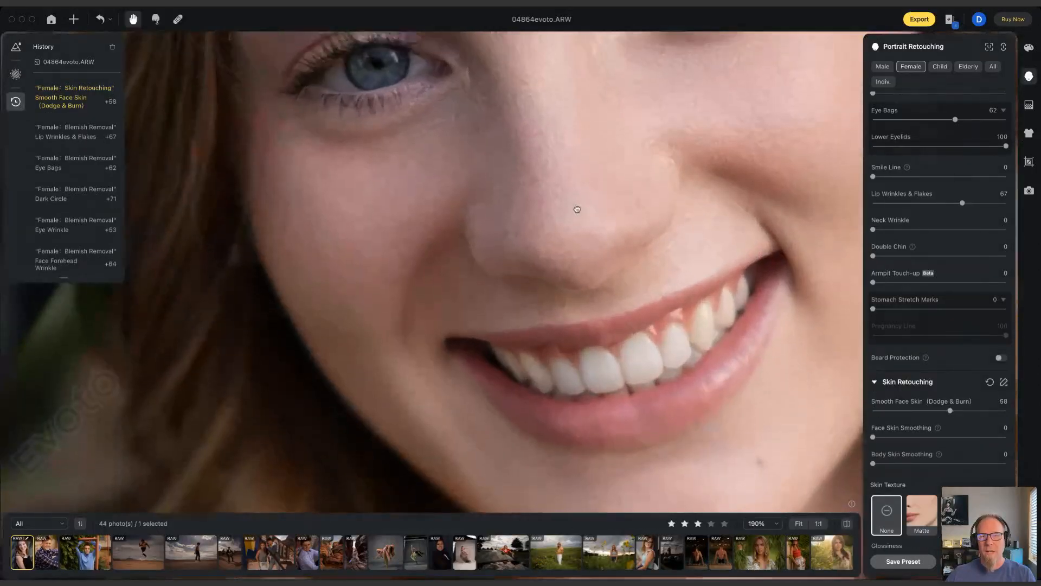
{"action": "left_click_drag", "start_coordinate": [950, 411], "coordinate": [918, 412]}
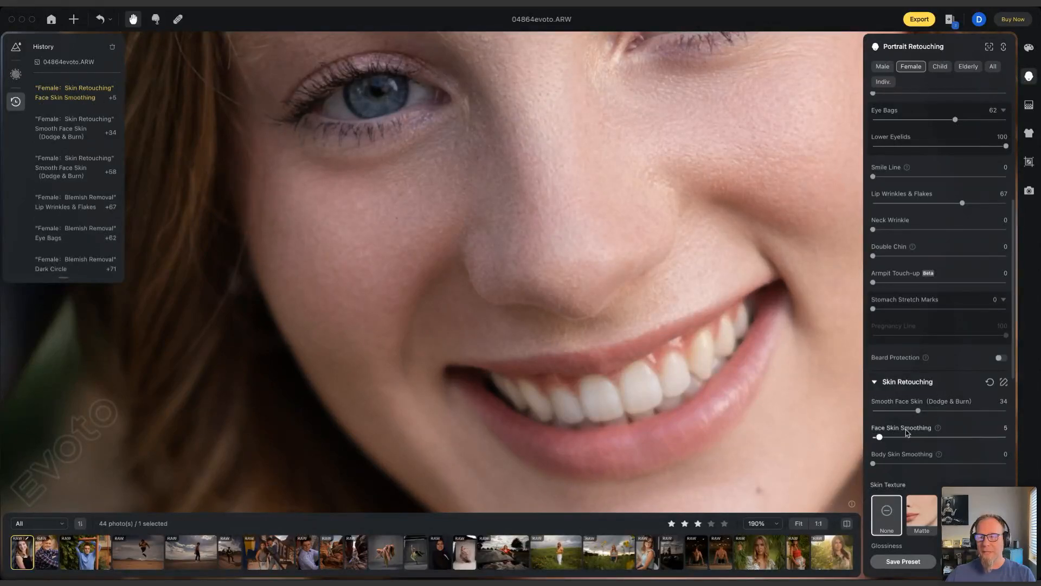
- Apply the Satin skin texture and set its Texture to 35 and Clarity to 13
{"action": "scroll", "coordinate": [942, 455], "scroll_direction": "down", "scroll_amount": 3}
{"action": "scroll", "coordinate": [942, 455], "scroll_direction": "down", "scroll_amount": 3}
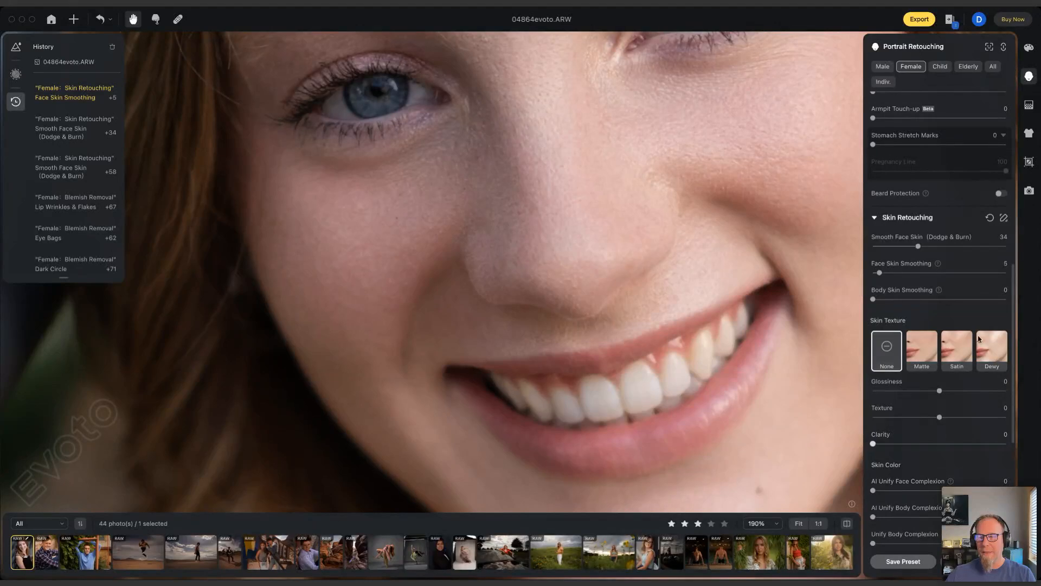
{"action": "left_click", "coordinate": [958, 351]}
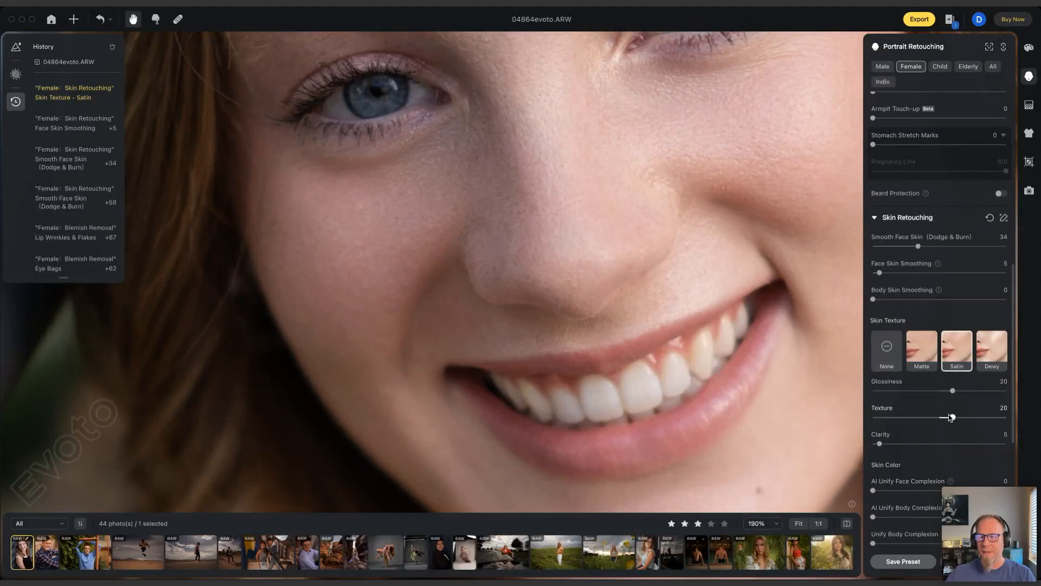
{"action": "left_click_drag", "start_coordinate": [954, 417], "coordinate": [963, 417]}
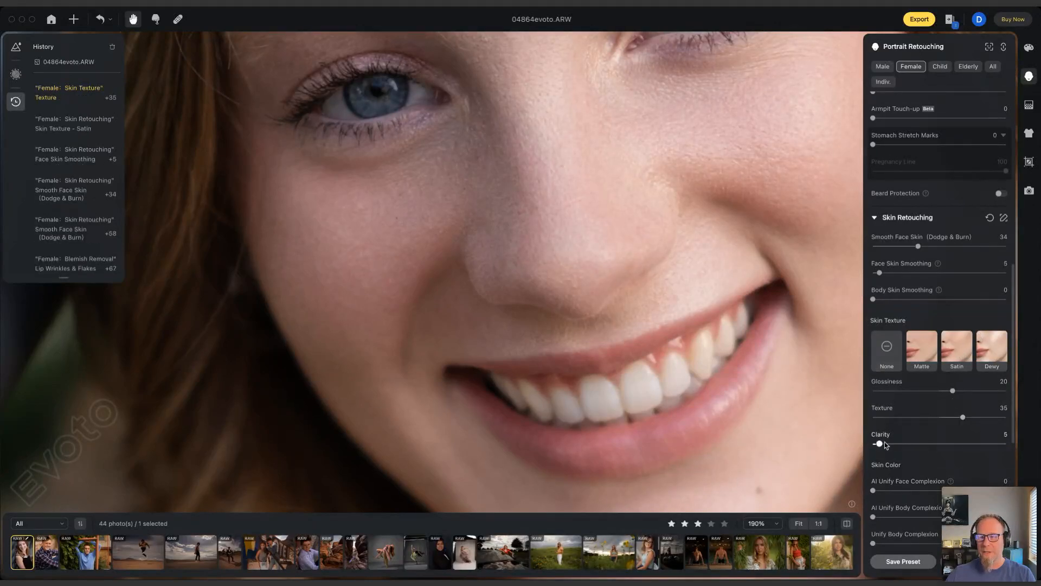
{"action": "scroll", "coordinate": [546, 214], "scroll_direction": "down", "scroll_amount": 5}
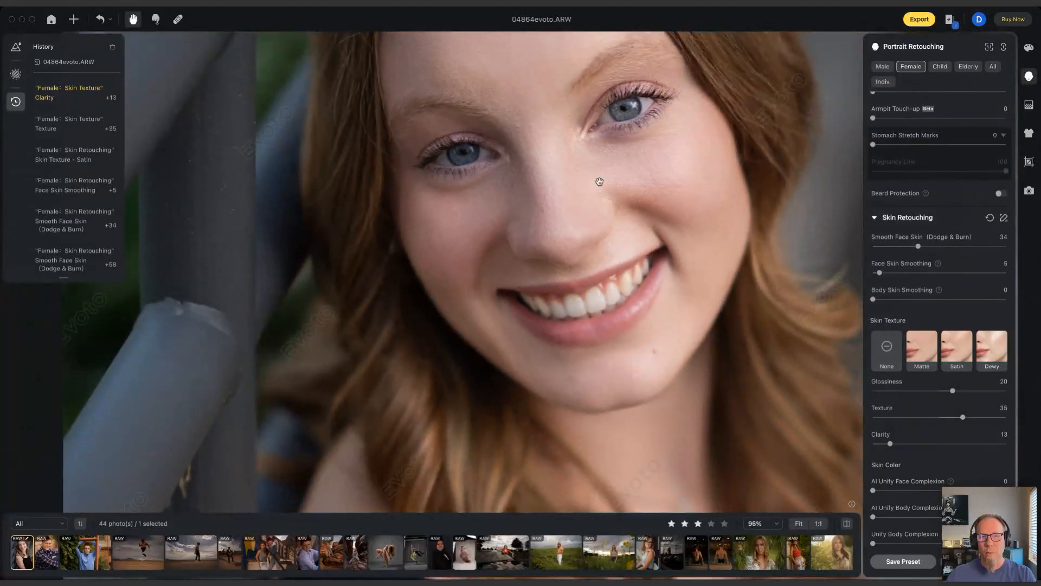
- Compare the retouched face with the unedited original photo
{"action": "left_click_drag", "start_coordinate": [600, 178], "coordinate": [532, 218]}
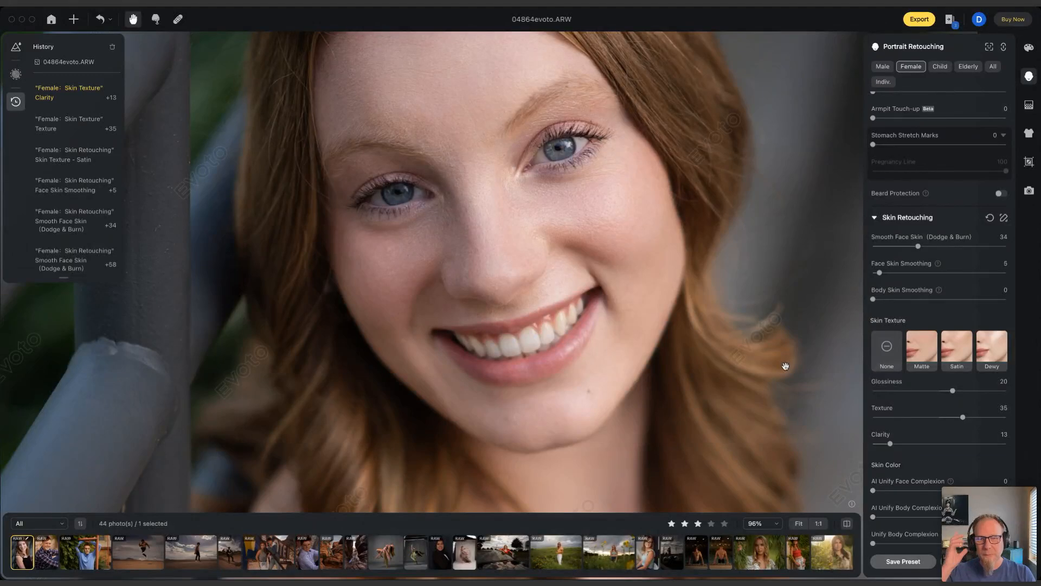
{"action": "key", "text": "backslash"}
{"action": "key", "text": "backslash"}
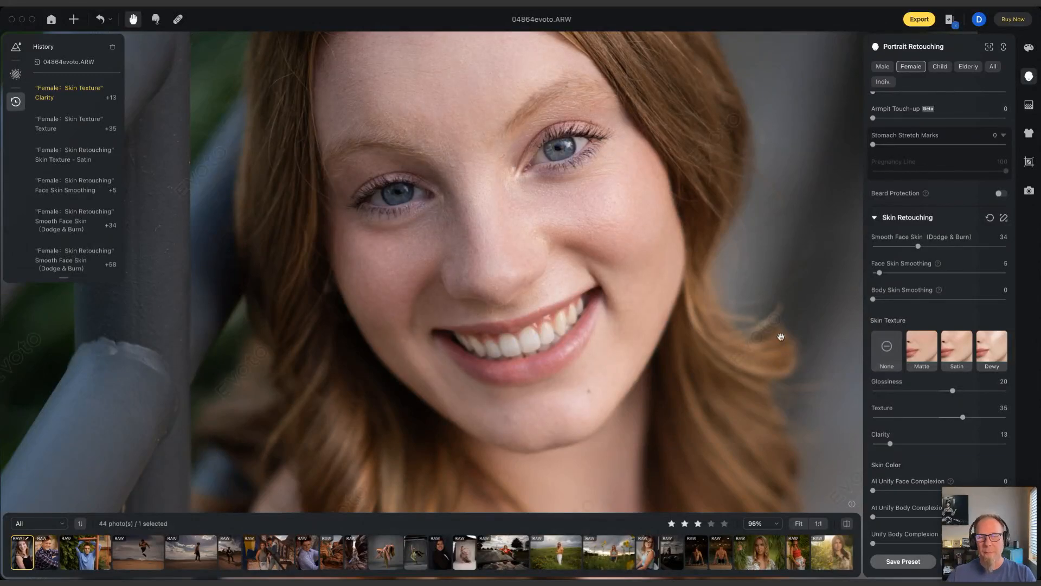
{"action": "left_click_drag", "start_coordinate": [513, 207], "coordinate": [517, 238]}
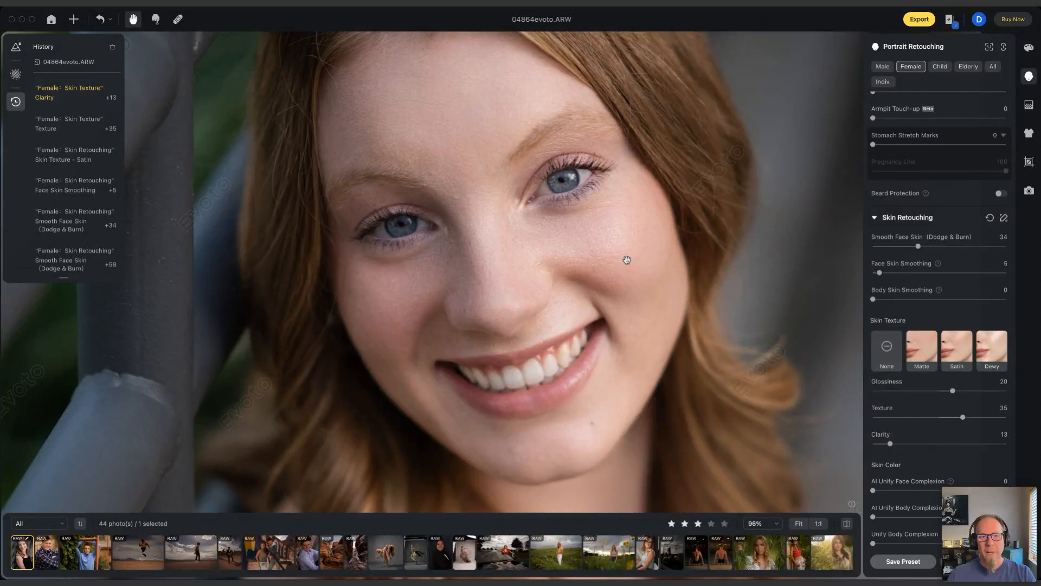
- Check the retouched cheeks, mouth and chin against the original image
{"action": "key", "text": "backslash"}
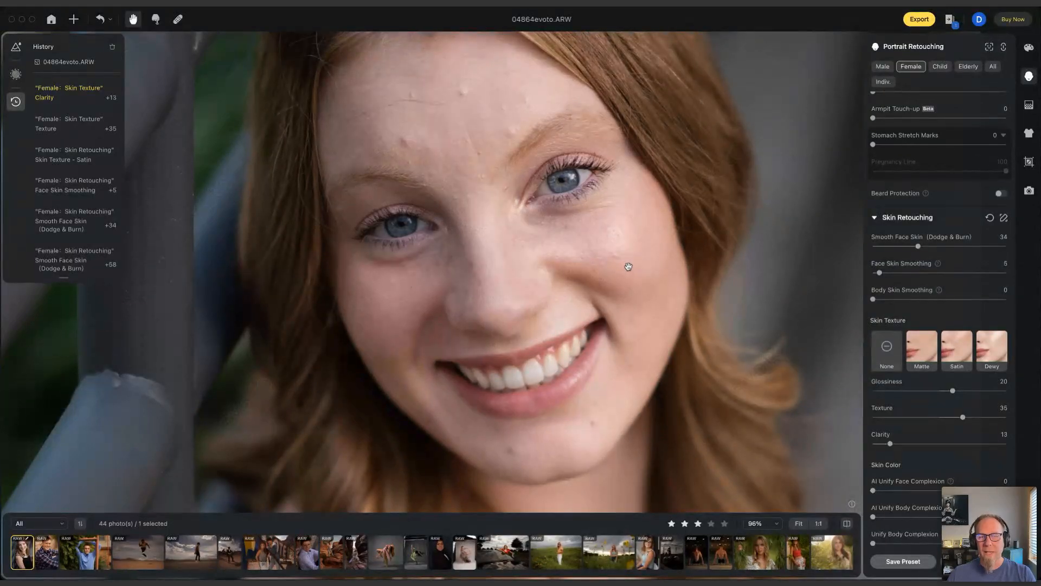
{"action": "left_click_drag", "start_coordinate": [637, 360], "coordinate": [647, 316]}
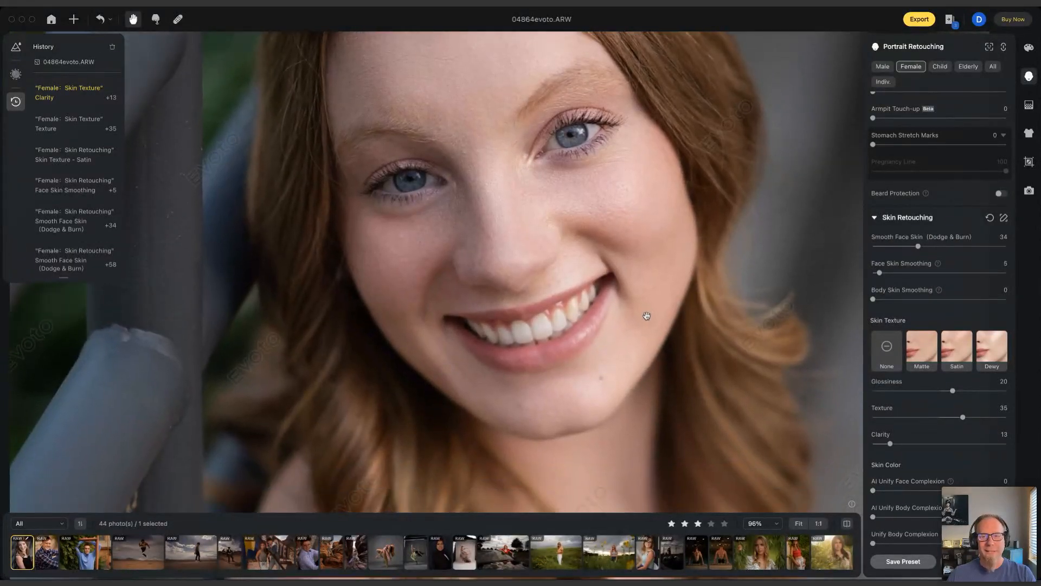
{"action": "key", "text": "backslash"}
- In Teeth Touch-up, set Teeth Whitening to 35
{"action": "scroll", "coordinate": [941, 417], "scroll_direction": "down", "scroll_amount": 5}
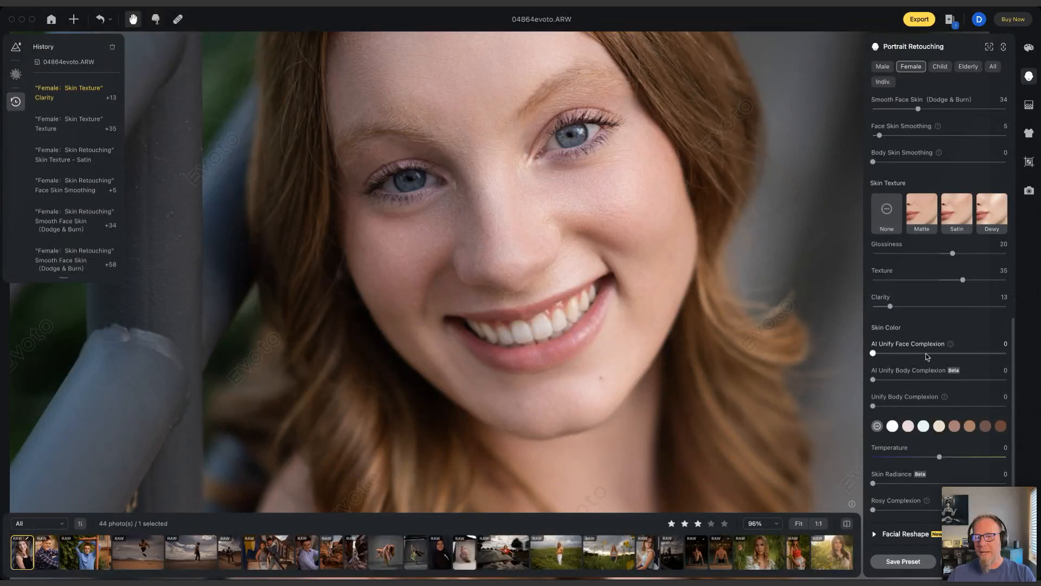
{"action": "scroll", "coordinate": [932, 408], "scroll_direction": "down", "scroll_amount": 5}
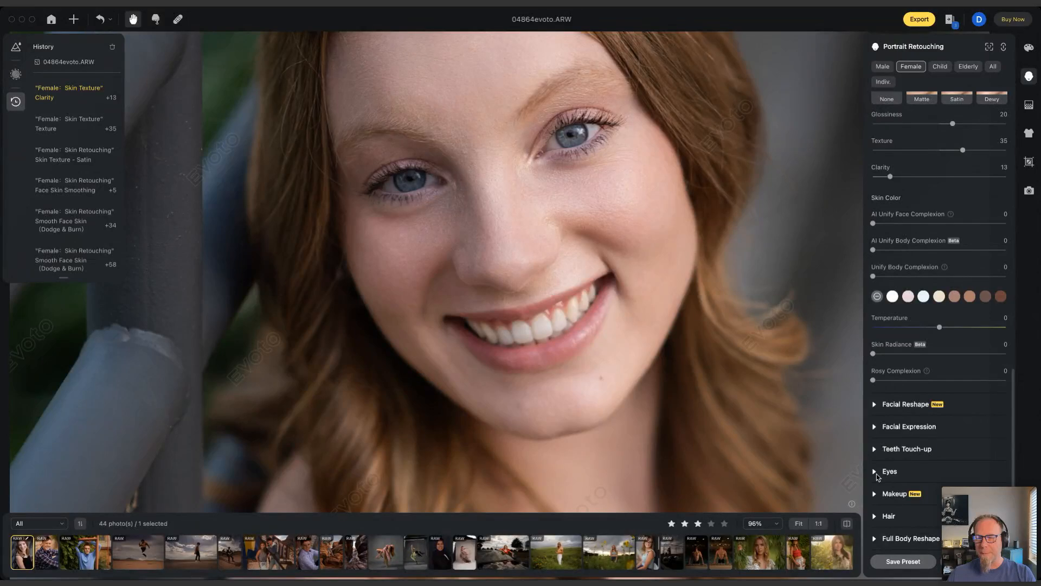
{"action": "left_click", "coordinate": [875, 449]}
{"action": "scroll", "coordinate": [939, 480], "scroll_direction": "down", "scroll_amount": 2}
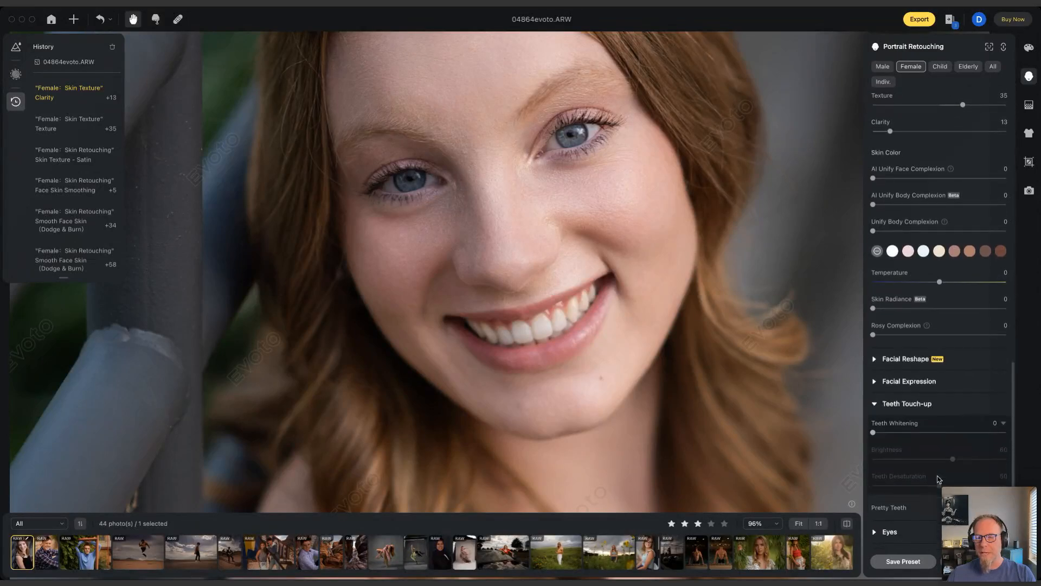
{"action": "left_click_drag", "start_coordinate": [874, 434], "coordinate": [904, 434]}
{"action": "scroll", "coordinate": [521, 331], "scroll_direction": "up", "scroll_amount": 3}
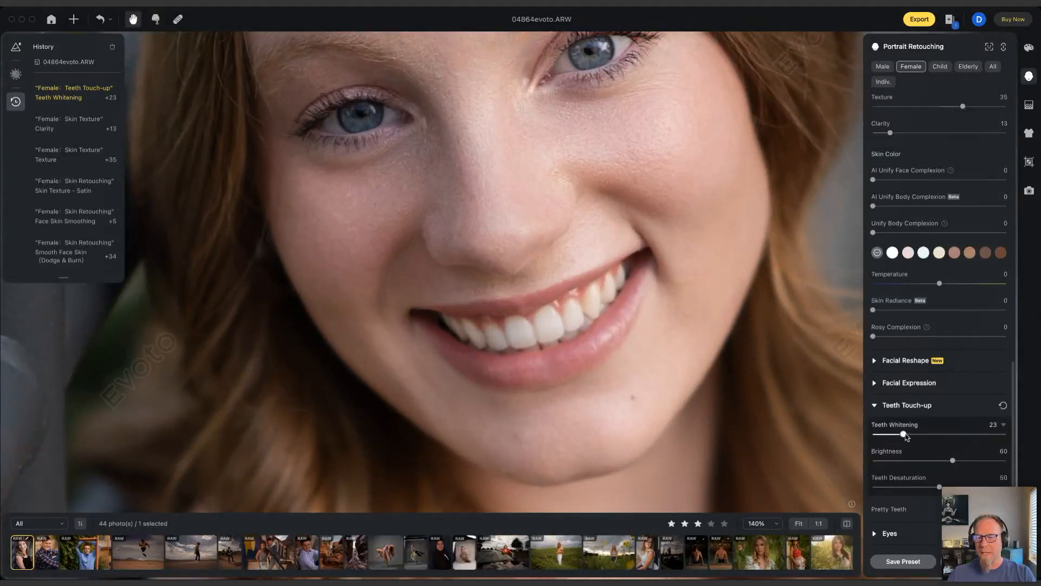
{"action": "left_click_drag", "start_coordinate": [908, 435], "coordinate": [920, 435]}
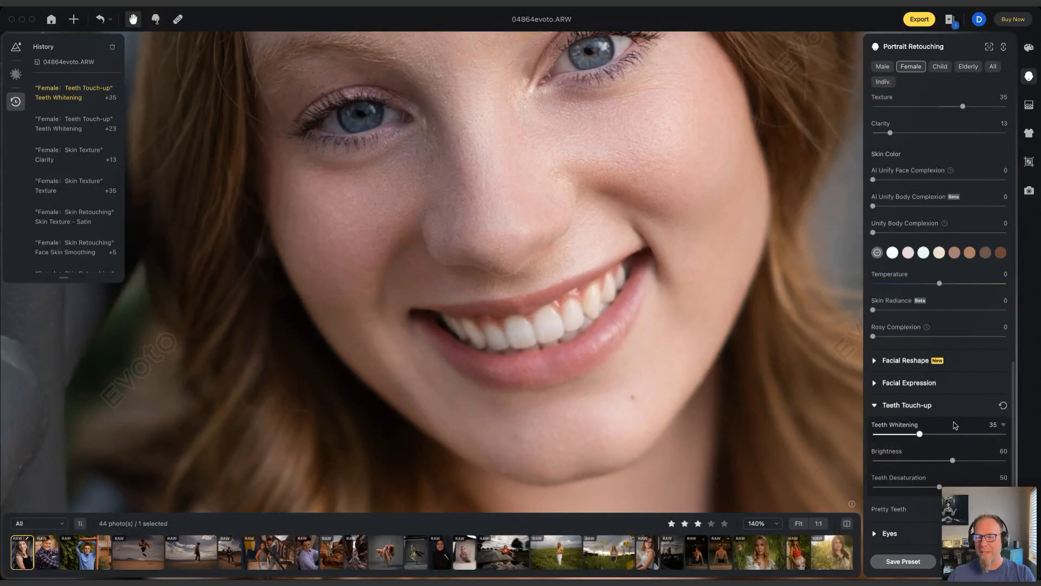
- In the Eyes settings, raise Brightness to 30 for both eyes and bring the eyes into view
{"action": "scroll", "coordinate": [955, 426], "scroll_direction": "down", "scroll_amount": 2}
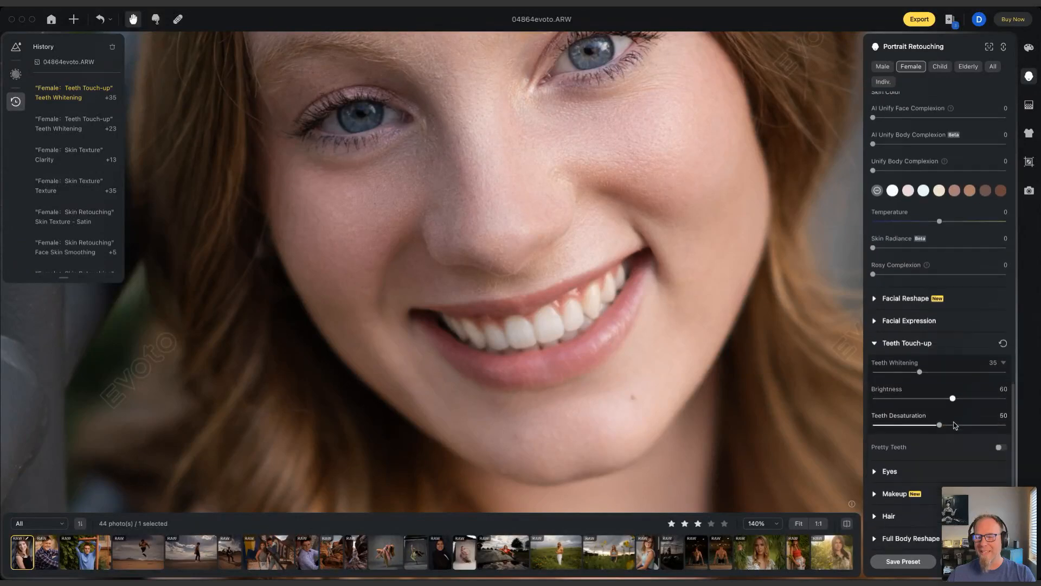
{"action": "left_click", "coordinate": [894, 473]}
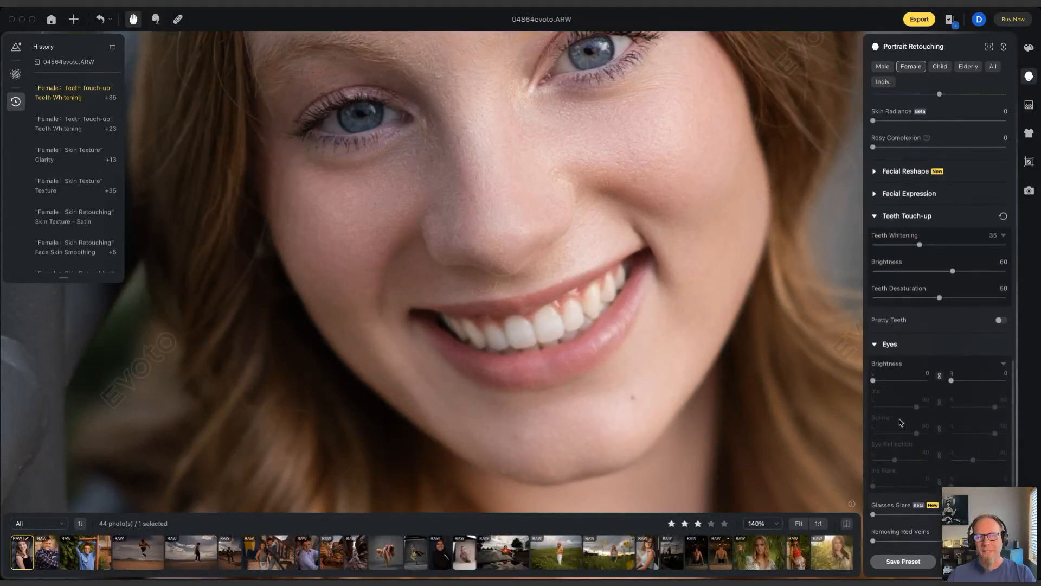
{"action": "left_click_drag", "start_coordinate": [872, 380], "coordinate": [889, 381]}
{"action": "left_click_drag", "start_coordinate": [435, 167], "coordinate": [474, 242]}
{"action": "left_click_drag", "start_coordinate": [565, 228], "coordinate": [507, 262]}
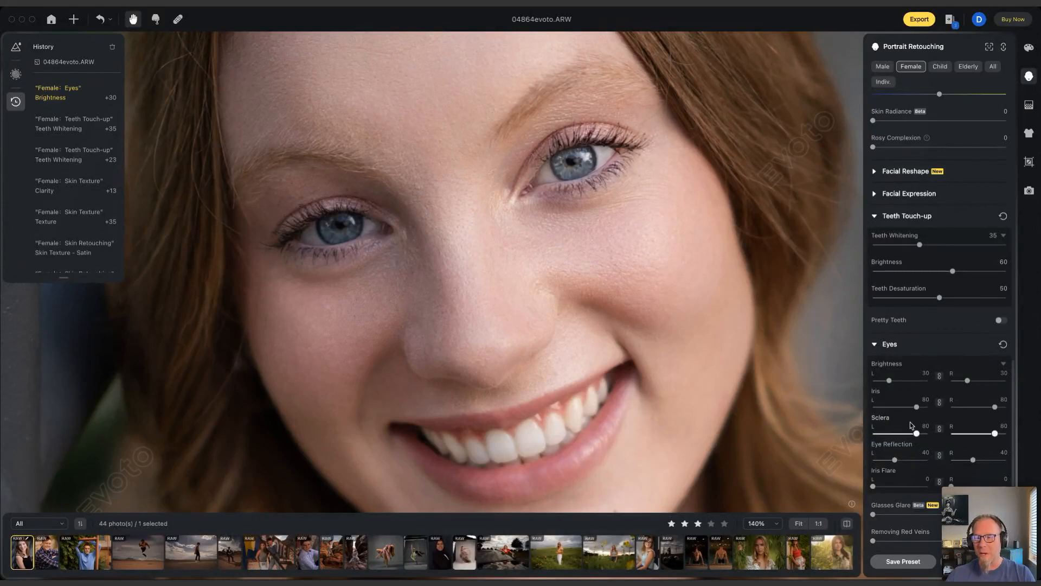
- In the Hair settings, set Remove Stray Hairs to 35 and its Beyond Figure Outlines to 64
{"action": "scroll", "coordinate": [921, 440], "scroll_direction": "down", "scroll_amount": 1}
{"action": "scroll", "coordinate": [922, 441], "scroll_direction": "down", "scroll_amount": 5}
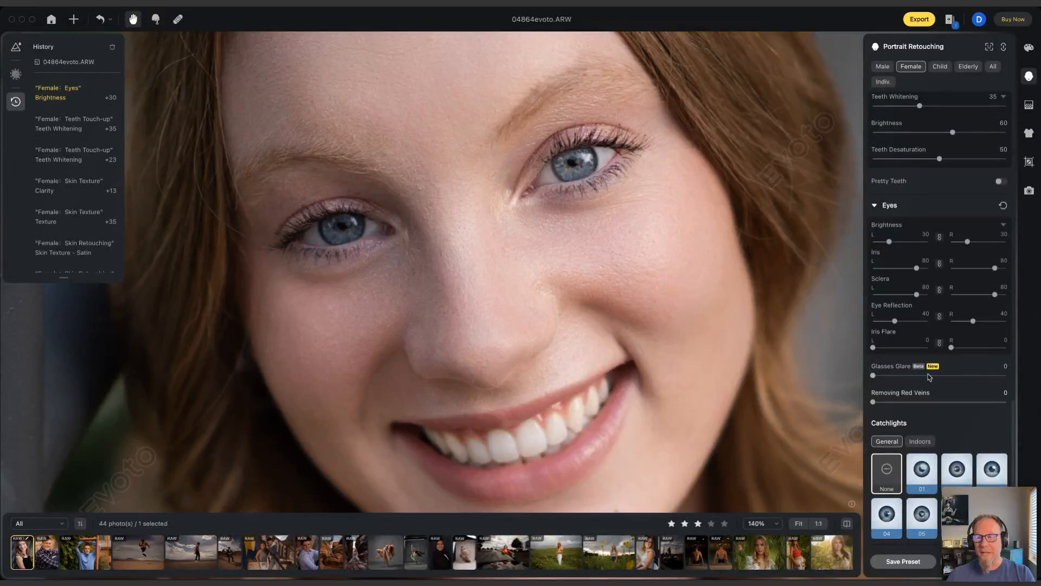
{"action": "scroll", "coordinate": [942, 382], "scroll_direction": "down", "scroll_amount": 3}
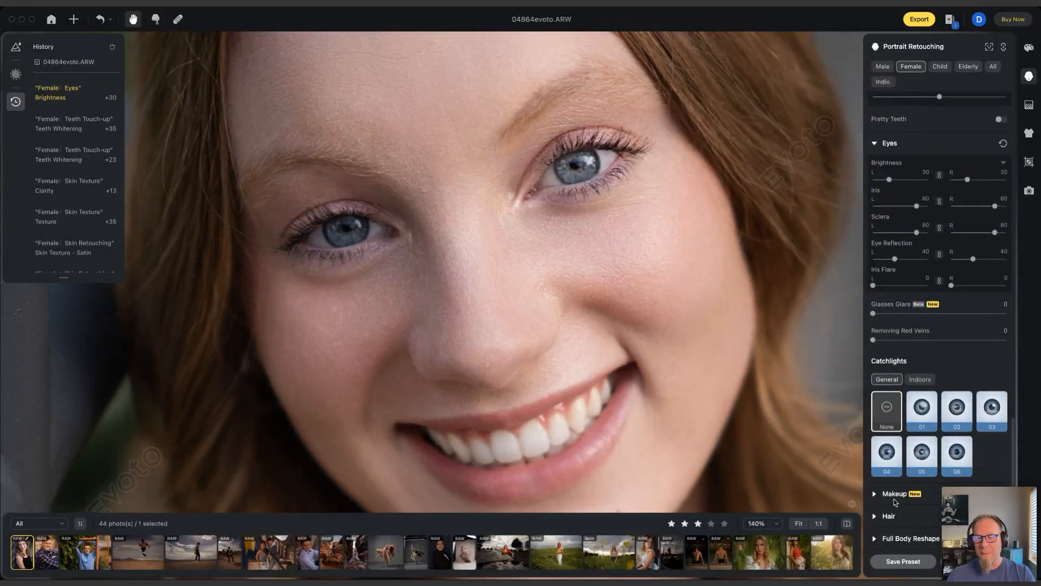
{"action": "scroll", "coordinate": [546, 323], "scroll_direction": "down", "scroll_amount": 5}
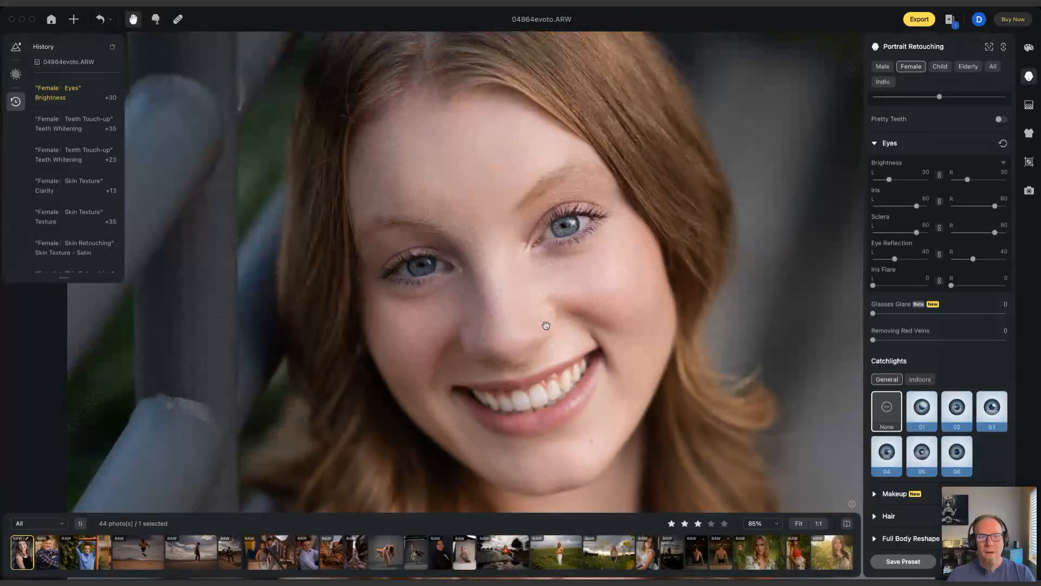
{"action": "left_click_drag", "start_coordinate": [555, 129], "coordinate": [560, 186]}
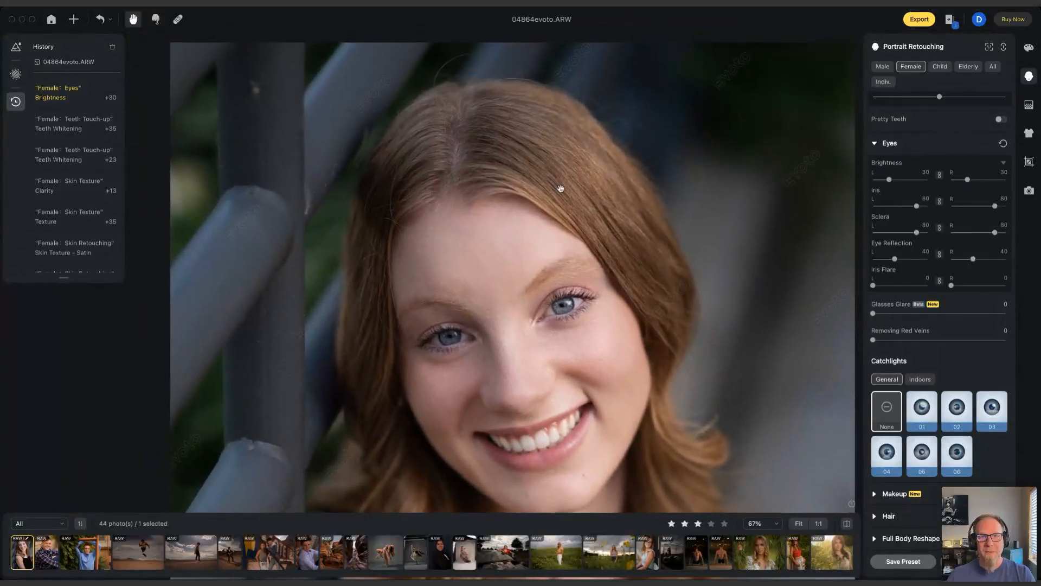
{"action": "left_click", "coordinate": [874, 516]}
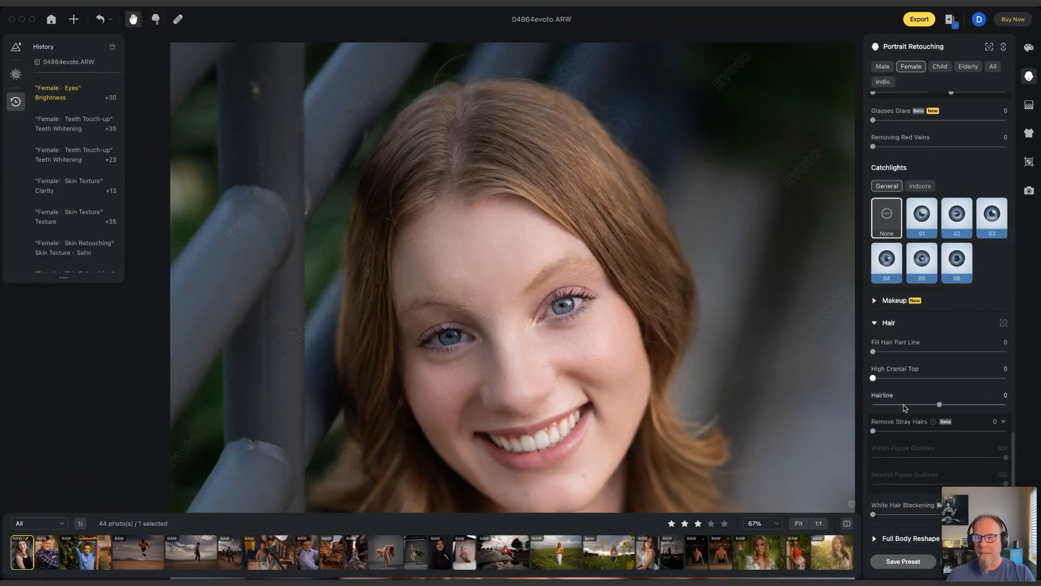
{"action": "left_click_drag", "start_coordinate": [919, 431], "coordinate": [938, 431]}
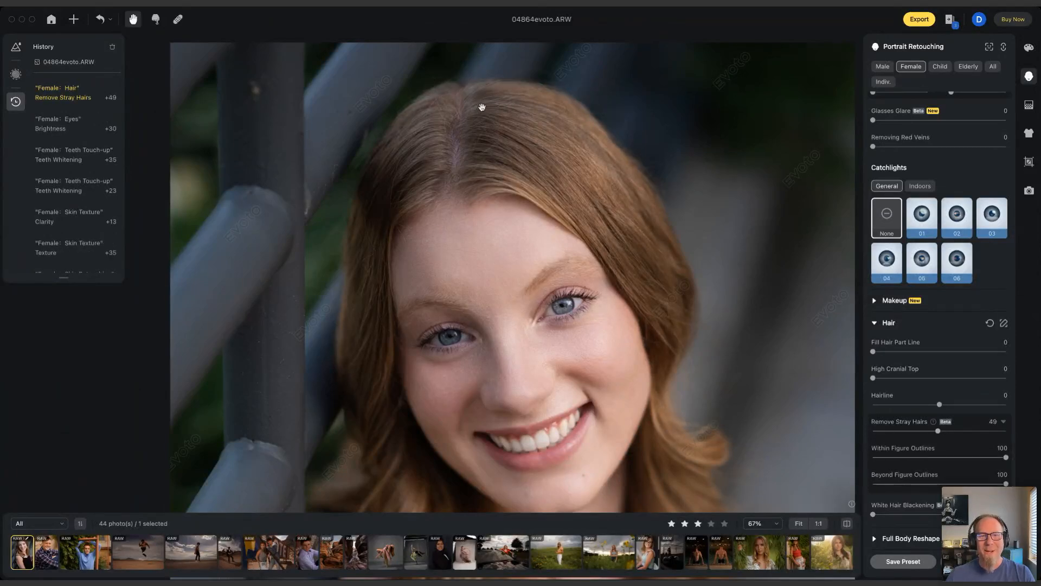
{"action": "scroll", "coordinate": [480, 106], "scroll_direction": "up", "scroll_amount": 2}
{"action": "scroll", "coordinate": [483, 123], "scroll_direction": "up", "scroll_amount": 2}
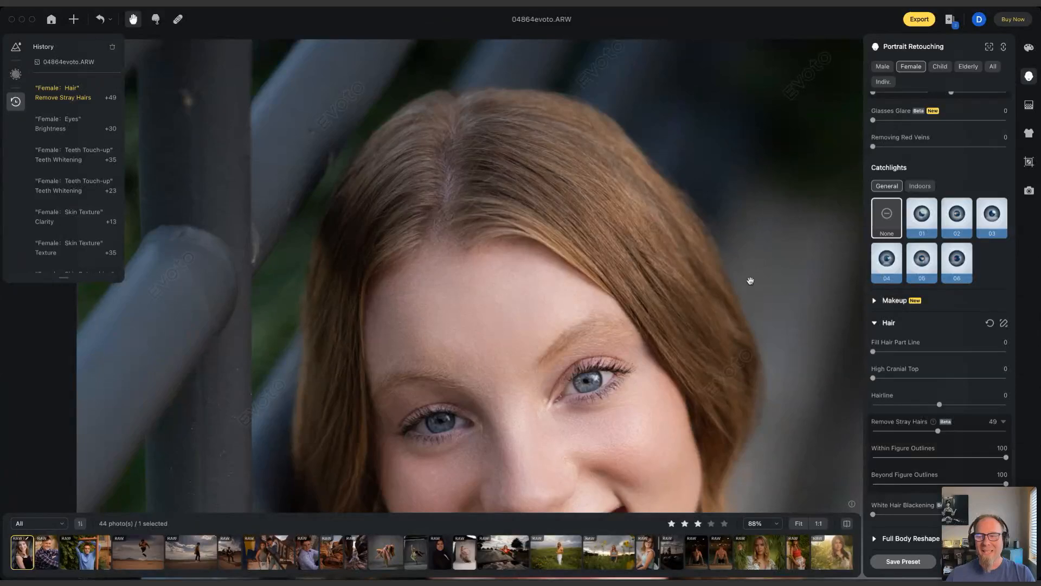
{"action": "left_click_drag", "start_coordinate": [938, 432], "coordinate": [920, 431]}
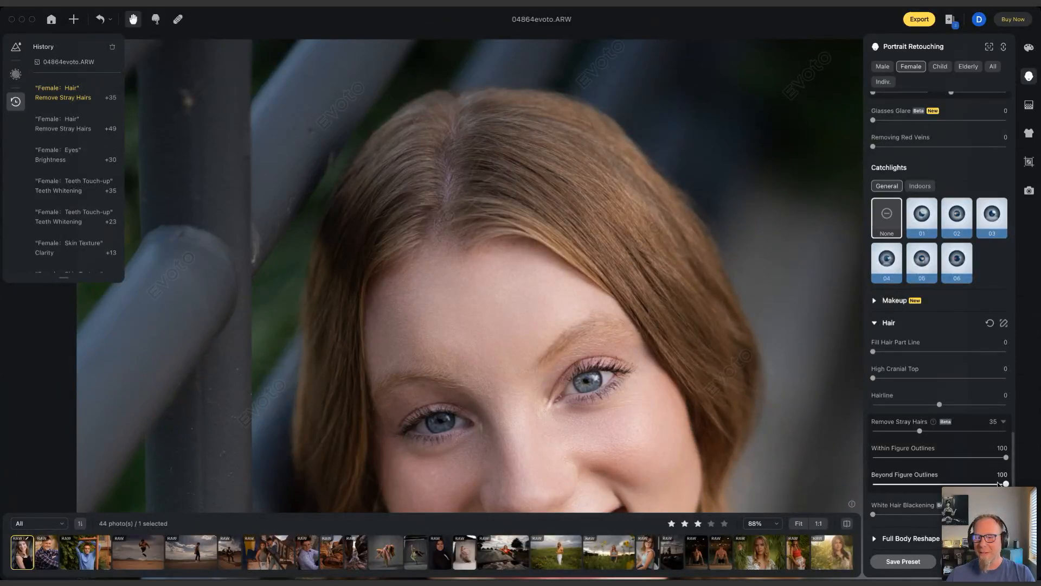
{"action": "left_click_drag", "start_coordinate": [1006, 484], "coordinate": [958, 484]}
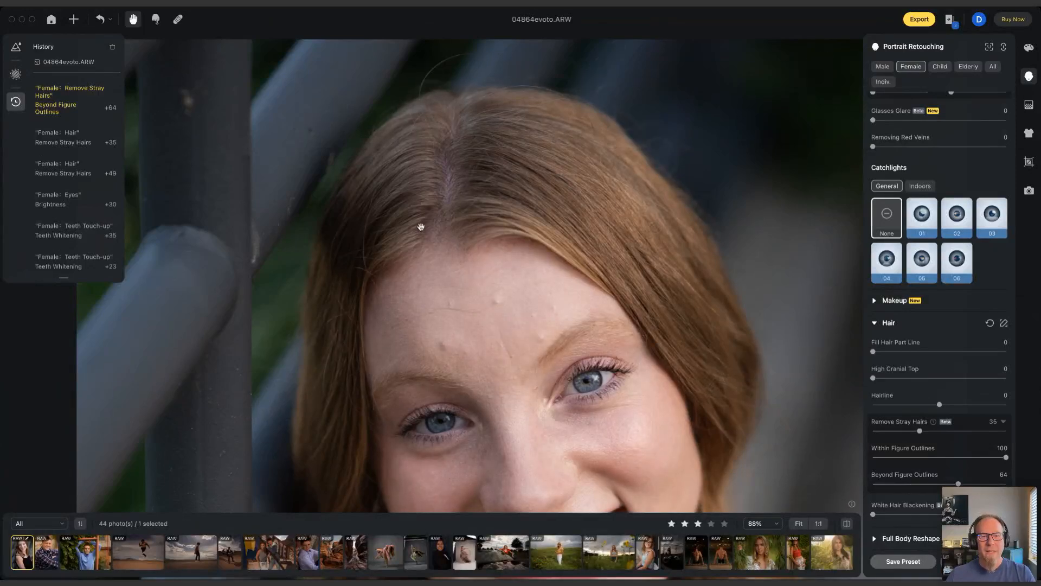
- Inspect the hairline and forehead up close, then the overall face, hair and shoulders
{"action": "scroll", "coordinate": [354, 228], "scroll_direction": "up", "scroll_amount": 5}
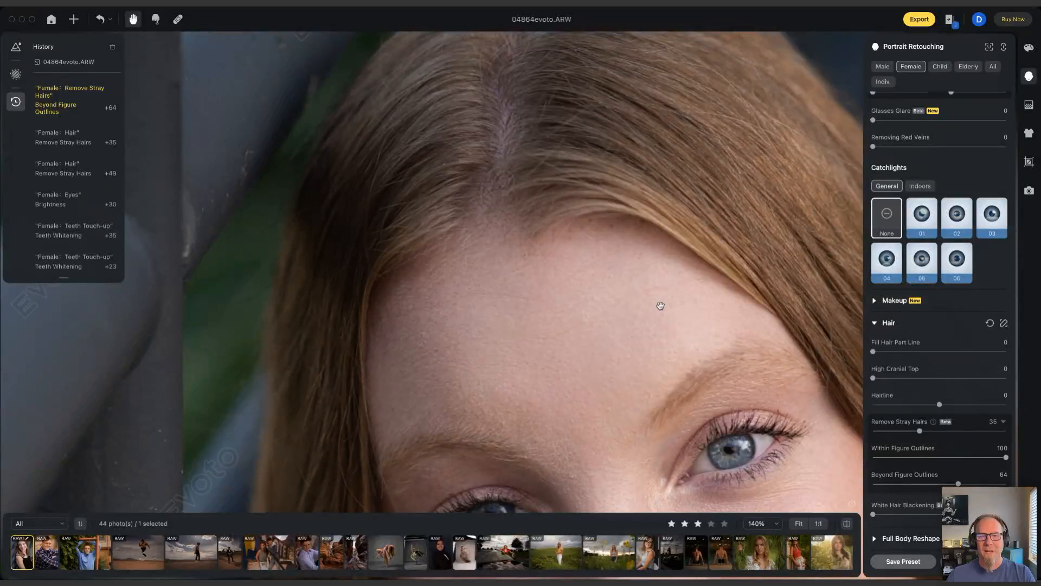
{"action": "scroll", "coordinate": [660, 304], "scroll_direction": "down", "scroll_amount": 3}
{"action": "scroll", "coordinate": [660, 304], "scroll_direction": "down", "scroll_amount": 4}
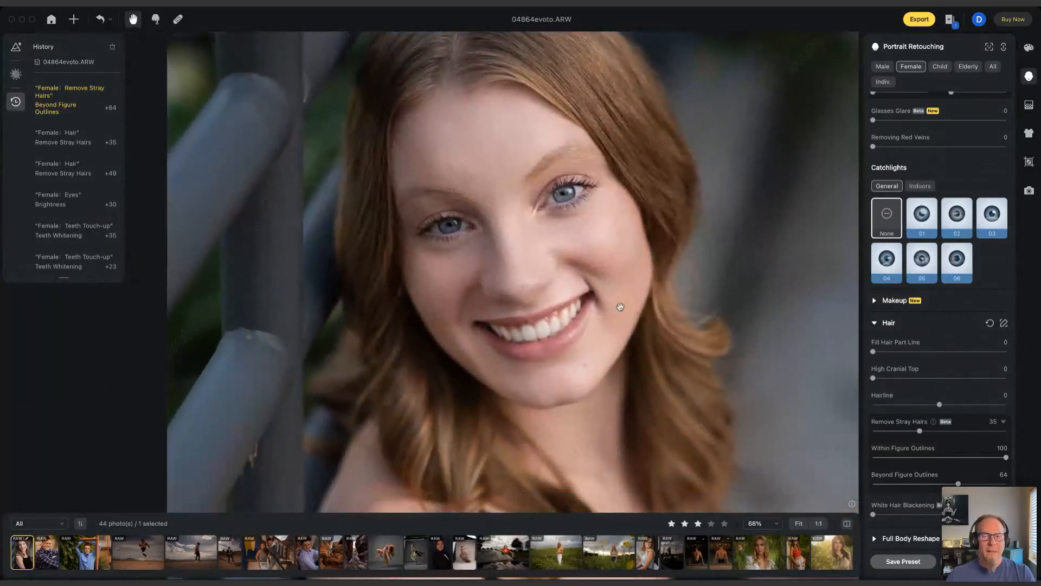
{"action": "left_click_drag", "start_coordinate": [633, 377], "coordinate": [628, 330]}
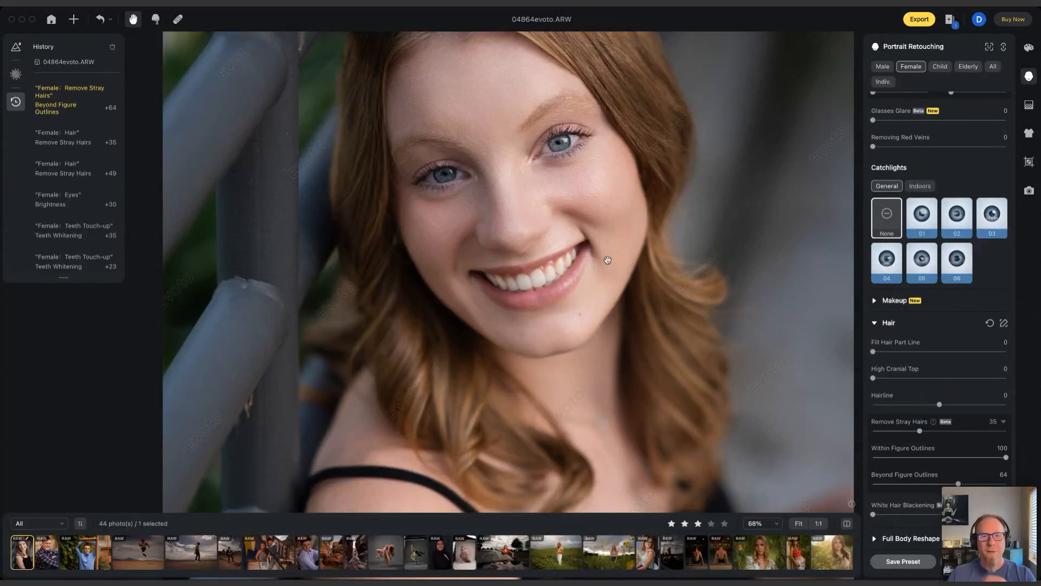
- Create a new preset from the portrait retouching settings and name it "Evoto webinar demo retouch"
{"action": "left_click", "coordinate": [904, 562]}
{"action": "triple_click", "coordinate": [434, 214]}
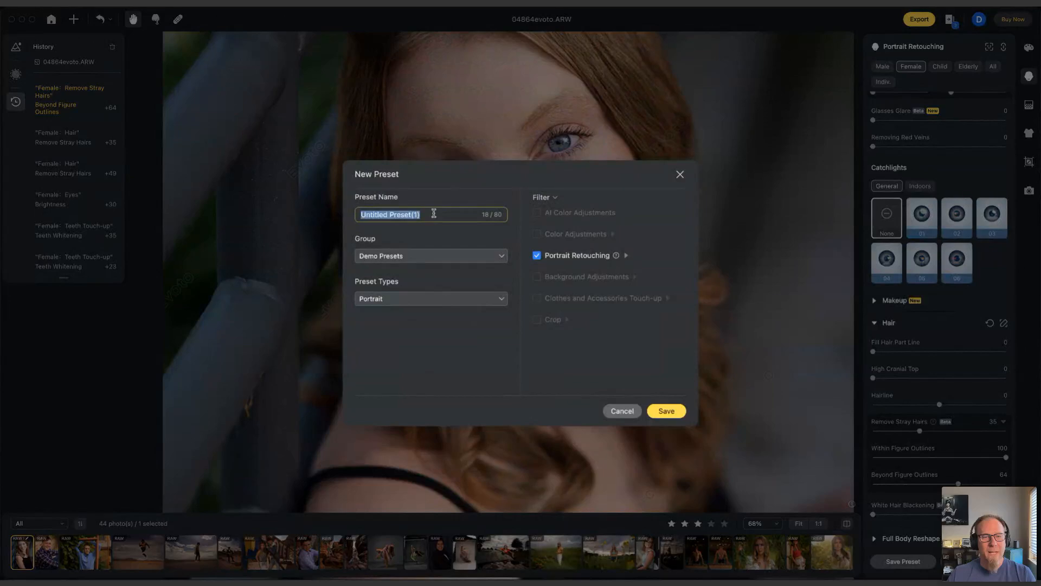
{"action": "type", "text": "E"}
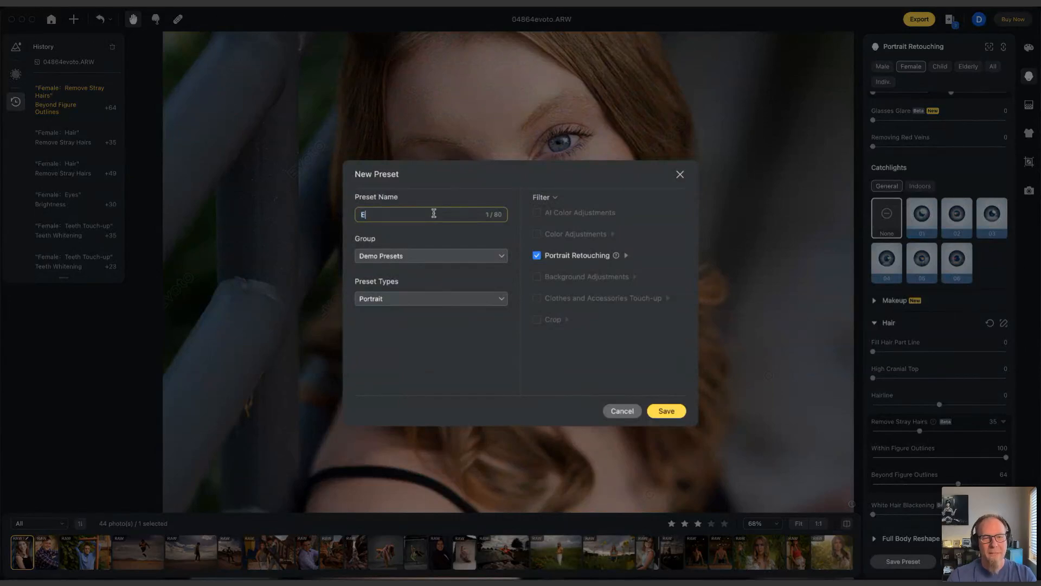
{"action": "type", "text": "voto webinar del"}
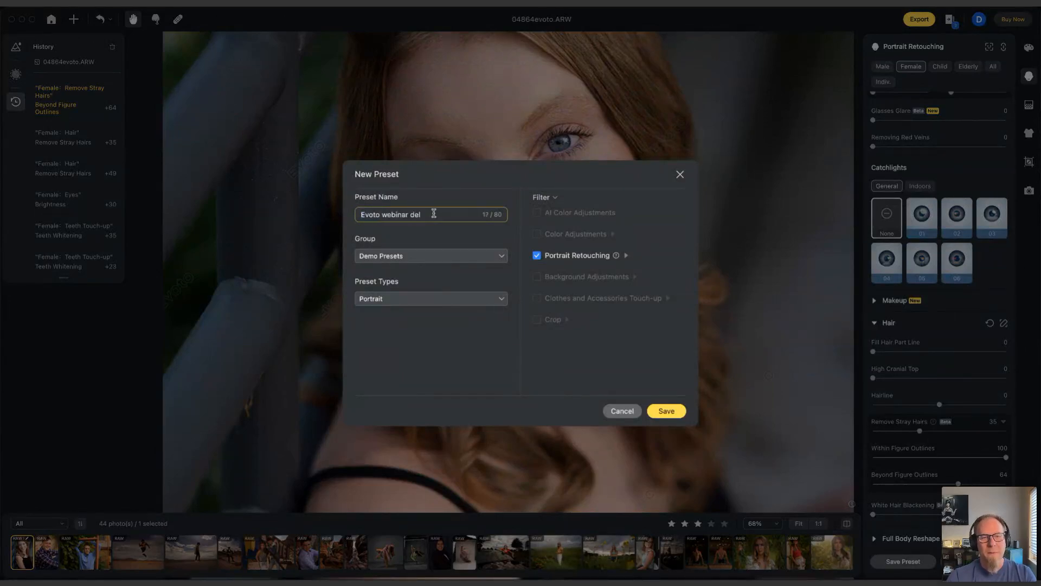
{"action": "key", "text": "BackSpace"}
{"action": "type", "text": "mo retouch"}
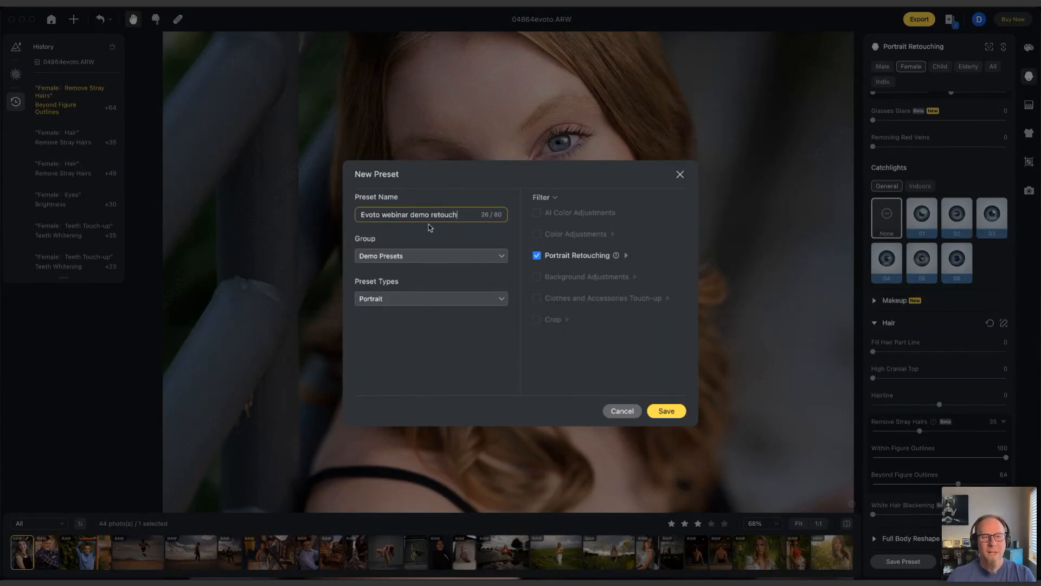
- Review the available preset groups, keep the preset in Demo Presets with type Portrait, and save it
{"action": "left_click", "coordinate": [386, 258]}
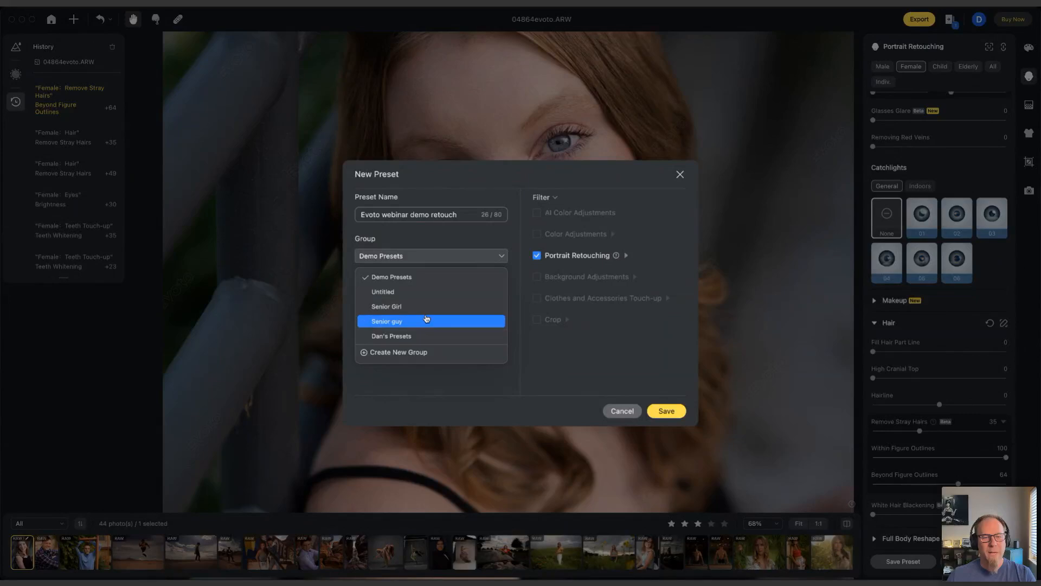
{"action": "left_click", "coordinate": [415, 239]}
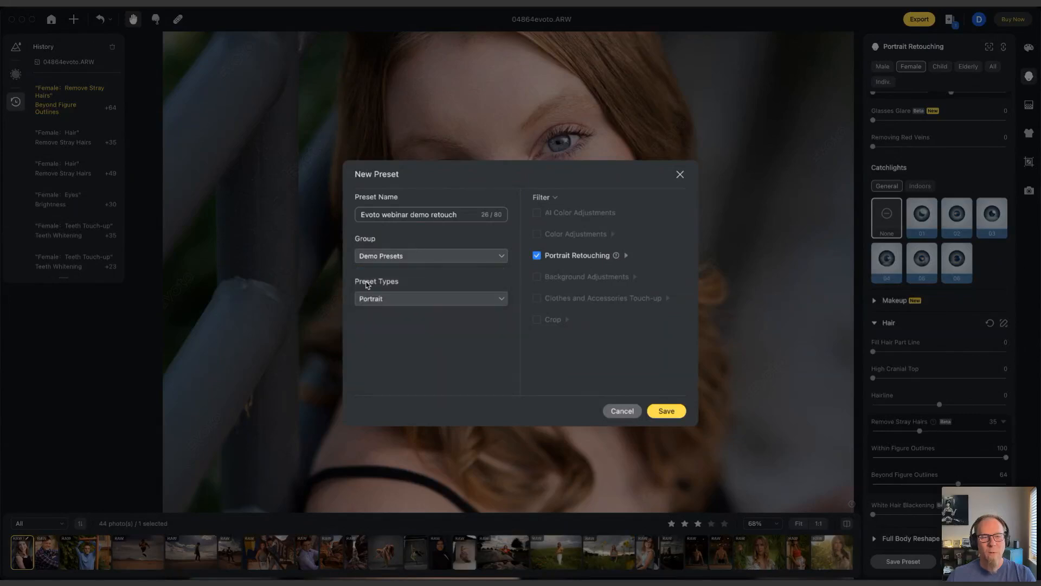
{"action": "left_click", "coordinate": [414, 257]}
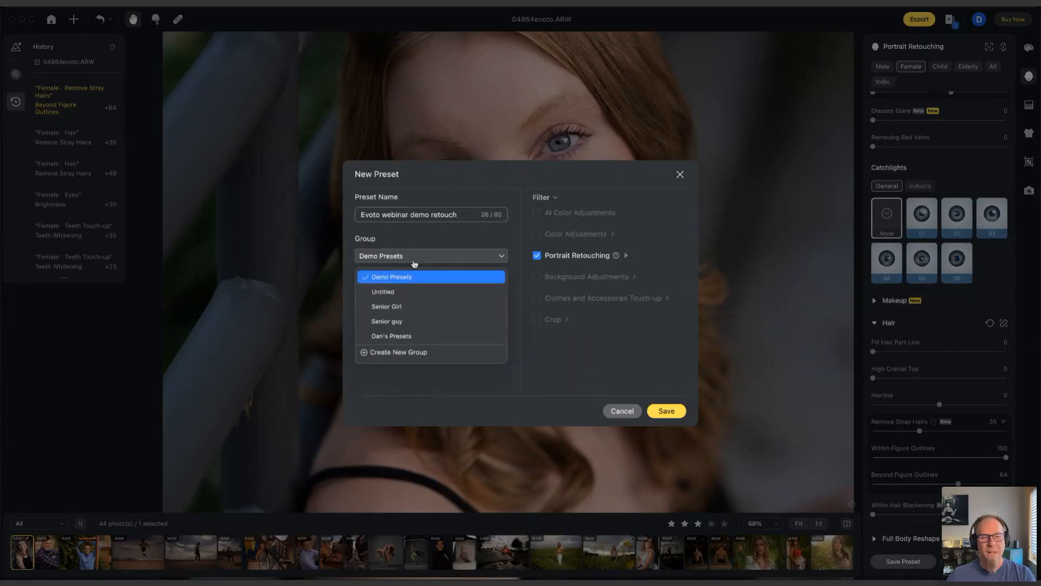
{"action": "left_click", "coordinate": [418, 232]}
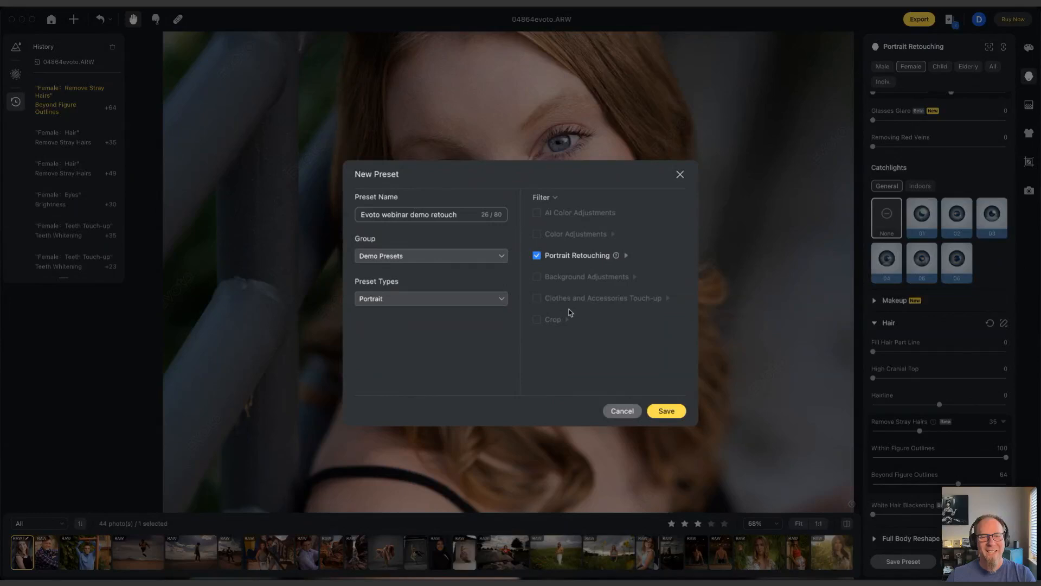
{"action": "left_click", "coordinate": [669, 410]}
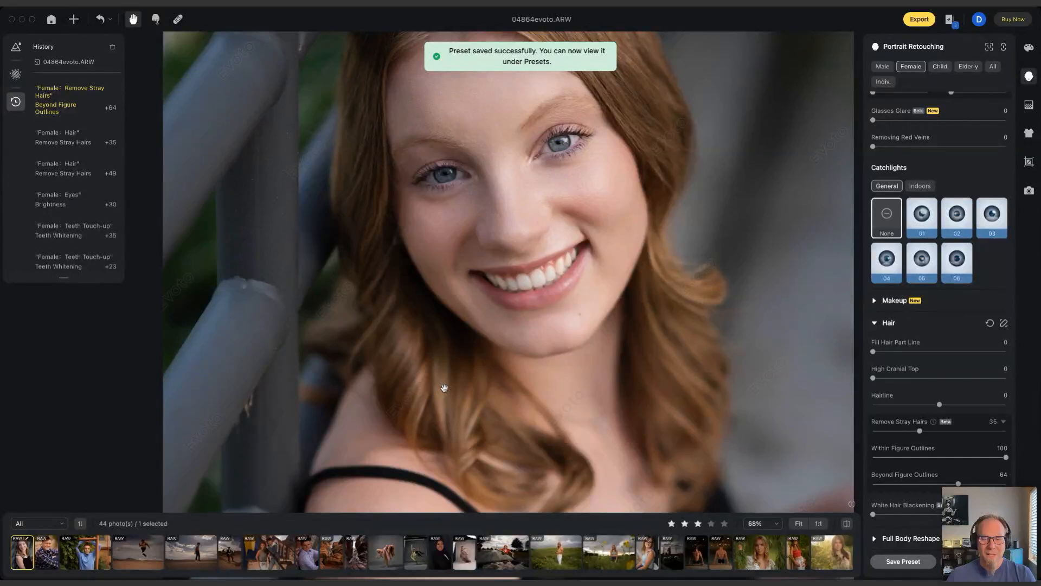
- Open the photo 04885evoto.ARW and apply the Evoto webinar demo retouch preset from the Demo Presets group
{"action": "left_click", "coordinate": [746, 564]}
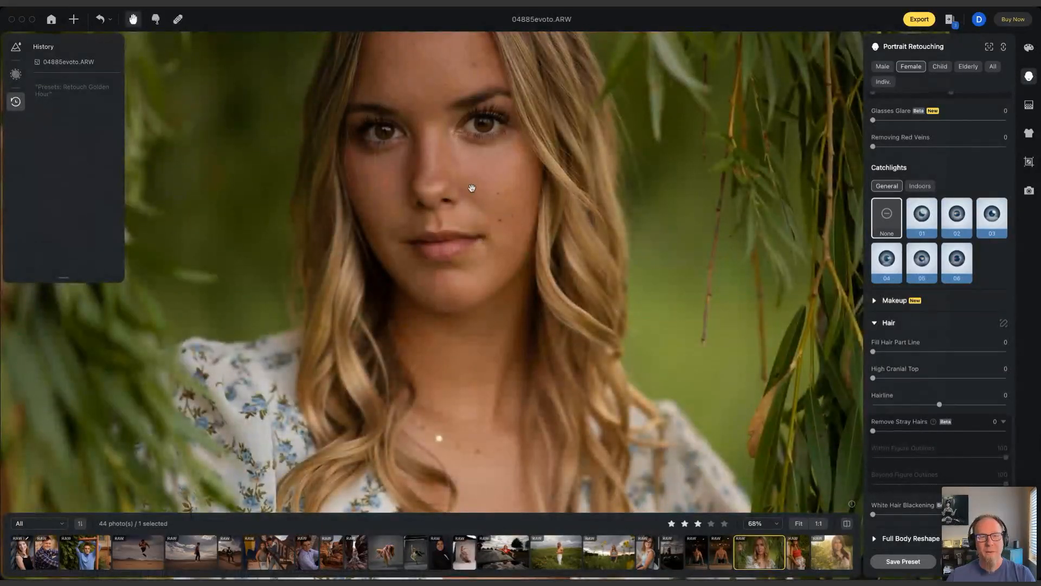
{"action": "left_click", "coordinate": [14, 48]}
{"action": "left_click", "coordinate": [98, 67]}
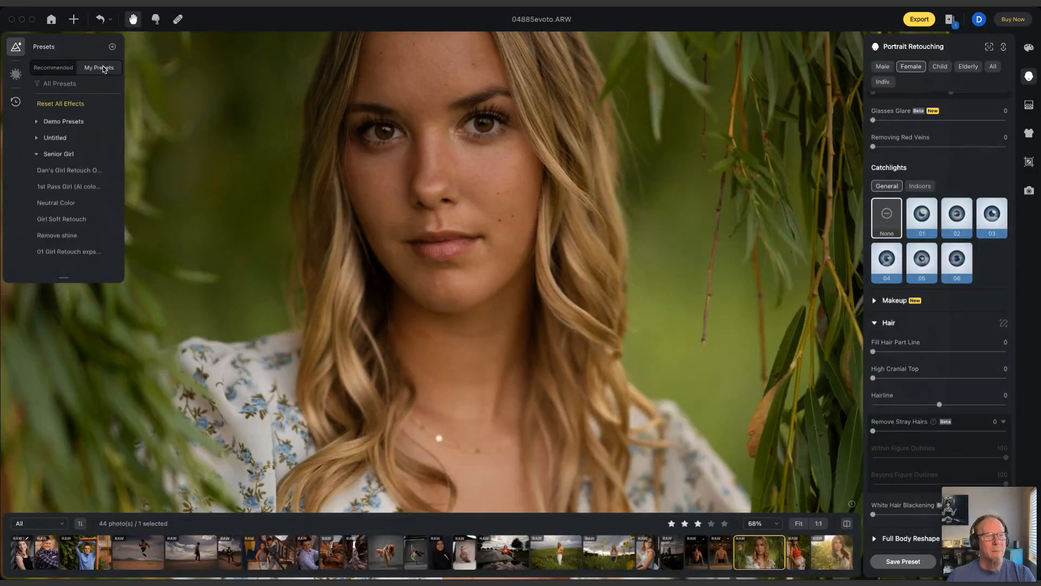
{"action": "left_click", "coordinate": [35, 121]}
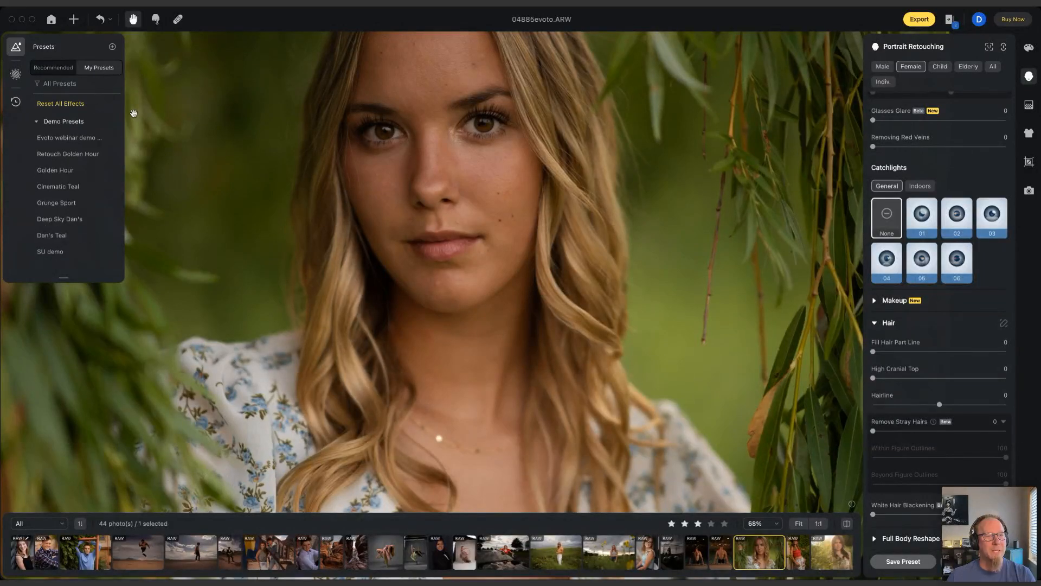
{"action": "left_click", "coordinate": [65, 142]}
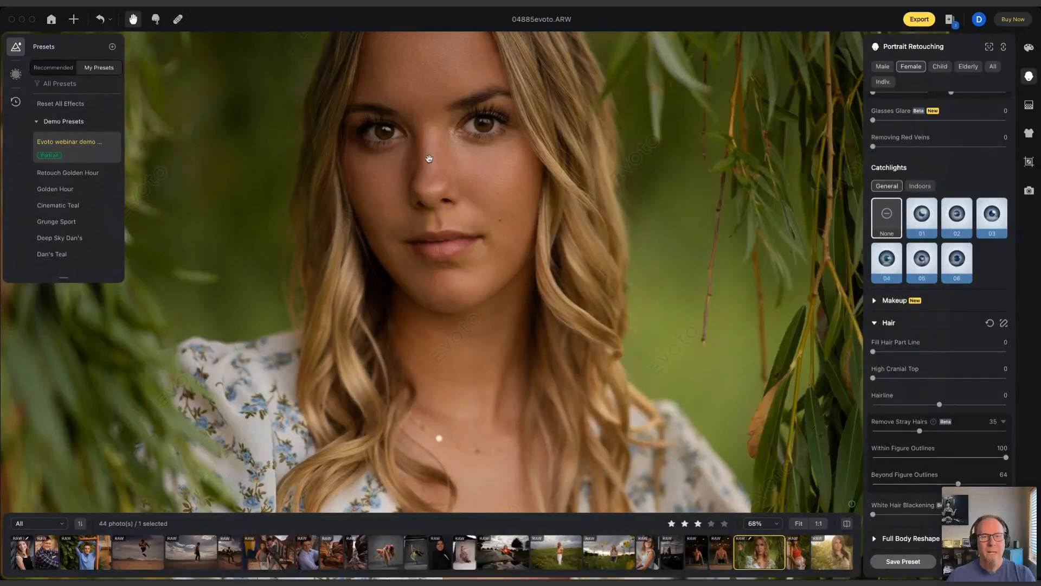
- Inspect the retouched eyes, skin and lips up close in 04885evoto.ARW, then the whole portrait
{"action": "scroll", "coordinate": [436, 210], "scroll_direction": "up", "scroll_amount": 5}
{"action": "left_click_drag", "start_coordinate": [532, 196], "coordinate": [532, 248]}
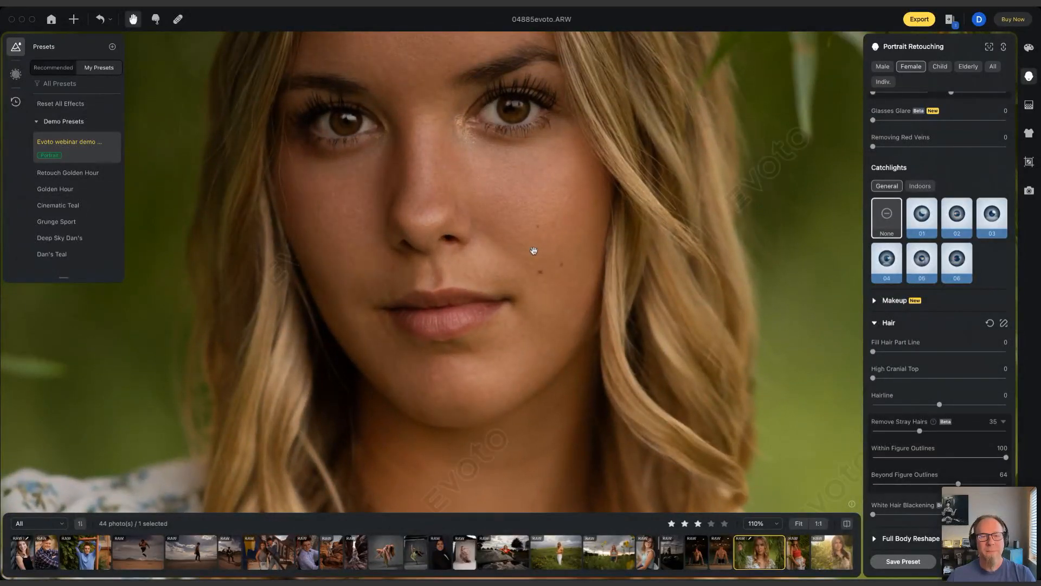
{"action": "scroll", "coordinate": [534, 251], "scroll_direction": "down", "scroll_amount": 6}
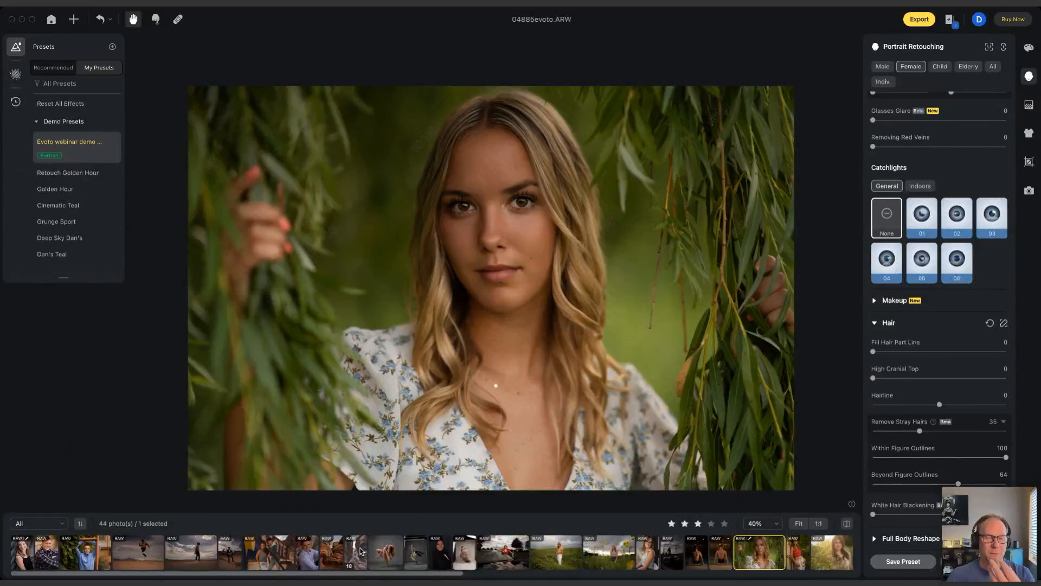
- View the couple photo 04870evoto.ARW and look through the remaining photos of the project
{"action": "left_click", "coordinate": [280, 550]}
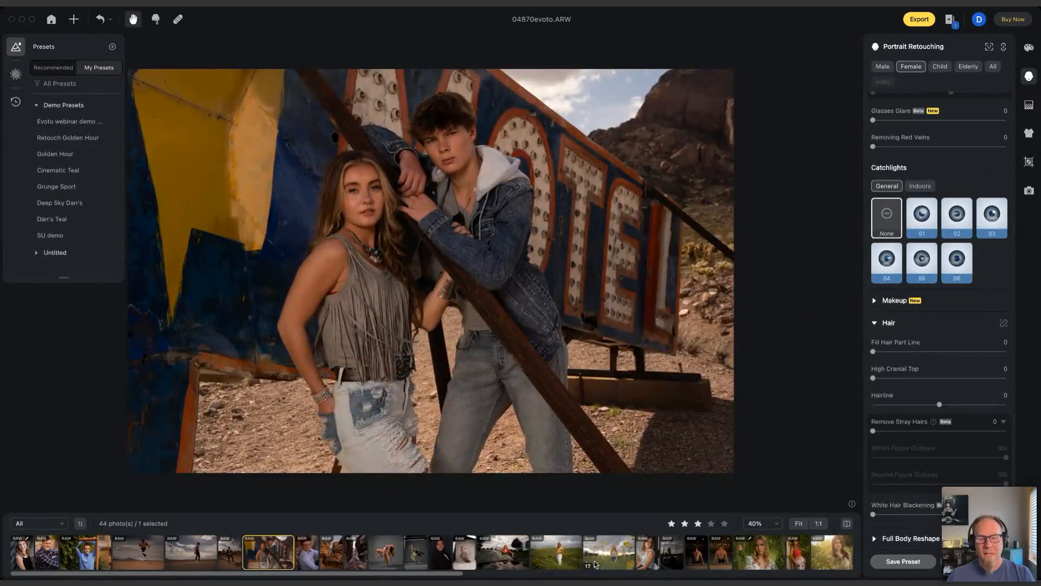
{"action": "scroll", "coordinate": [576, 563], "scroll_direction": "right", "scroll_amount": 10}
{"action": "scroll", "coordinate": [575, 562], "scroll_direction": "right", "scroll_amount": 5}
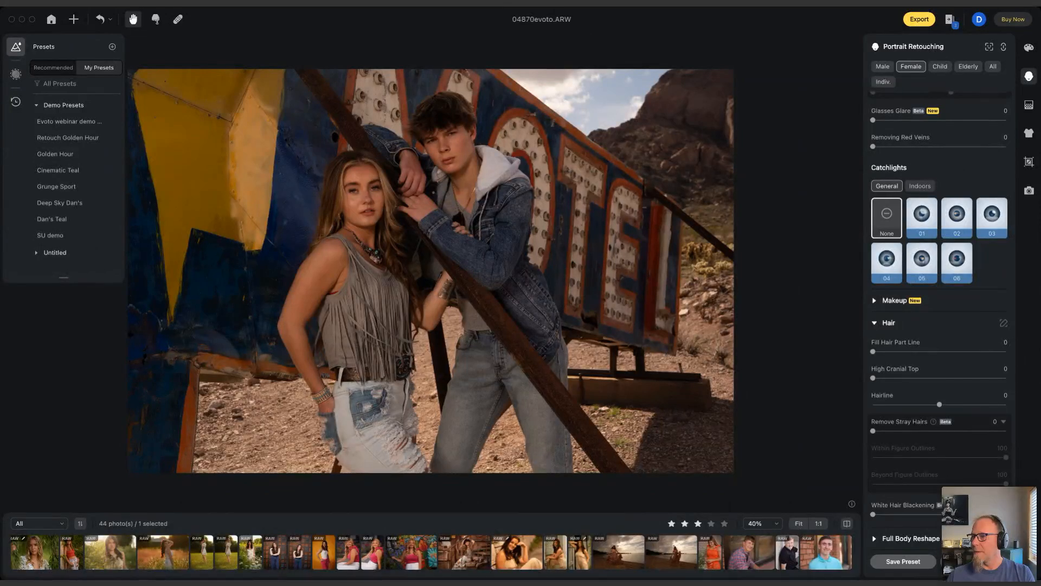
- Leave the current project and create a new one named "Evoto webinar full session retouch"
{"action": "left_click", "coordinate": [50, 20]}
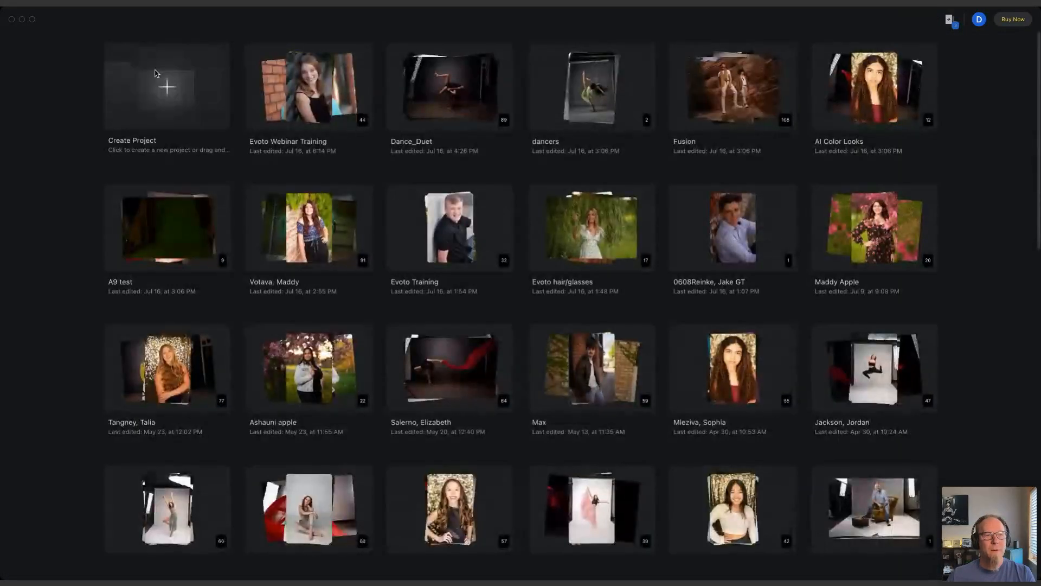
{"action": "left_click", "coordinate": [167, 93]}
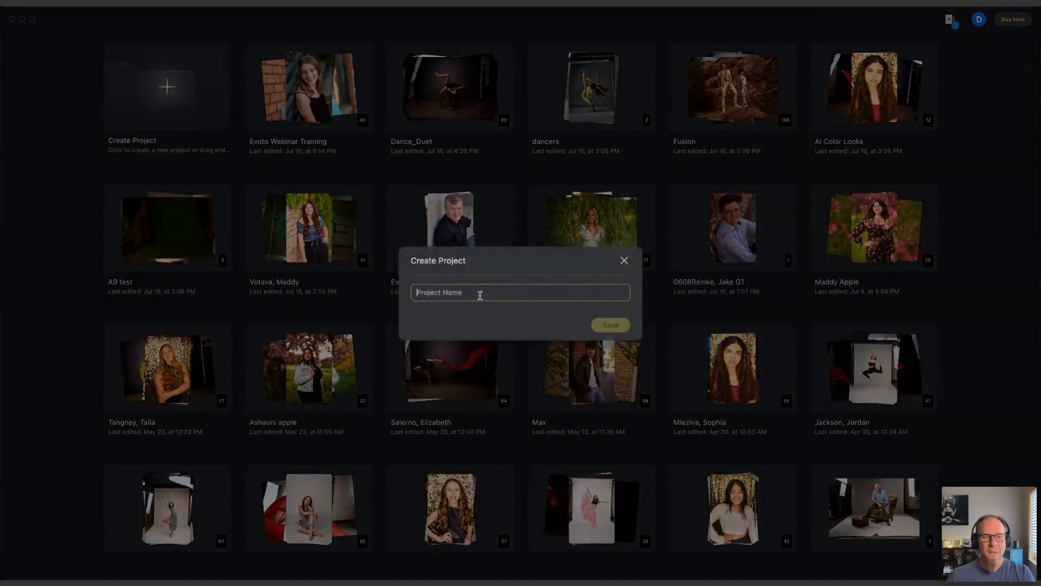
{"action": "type", "text": "Evoto"}
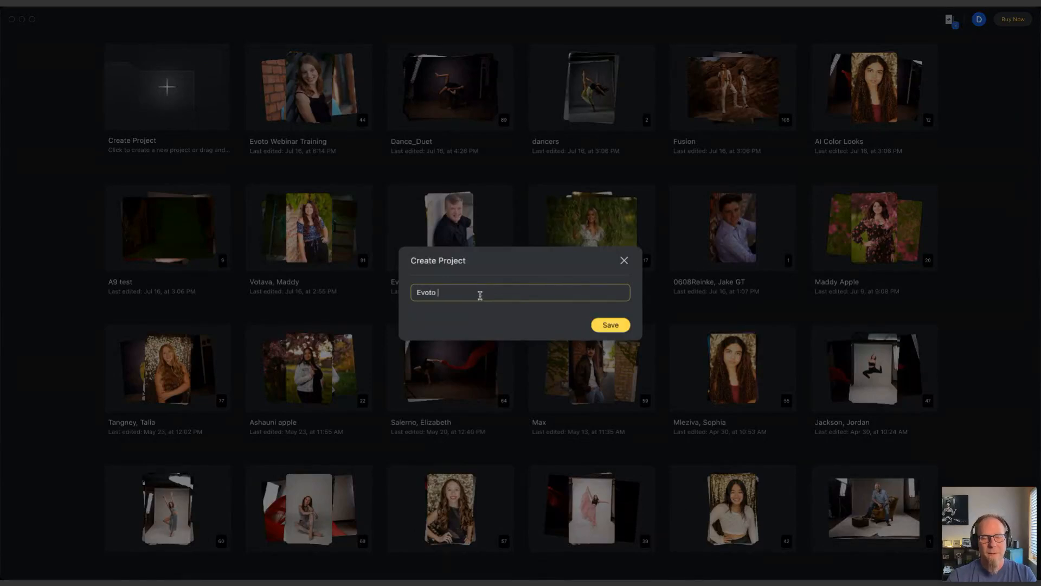
{"action": "type", "text": " webinar full session retou"}
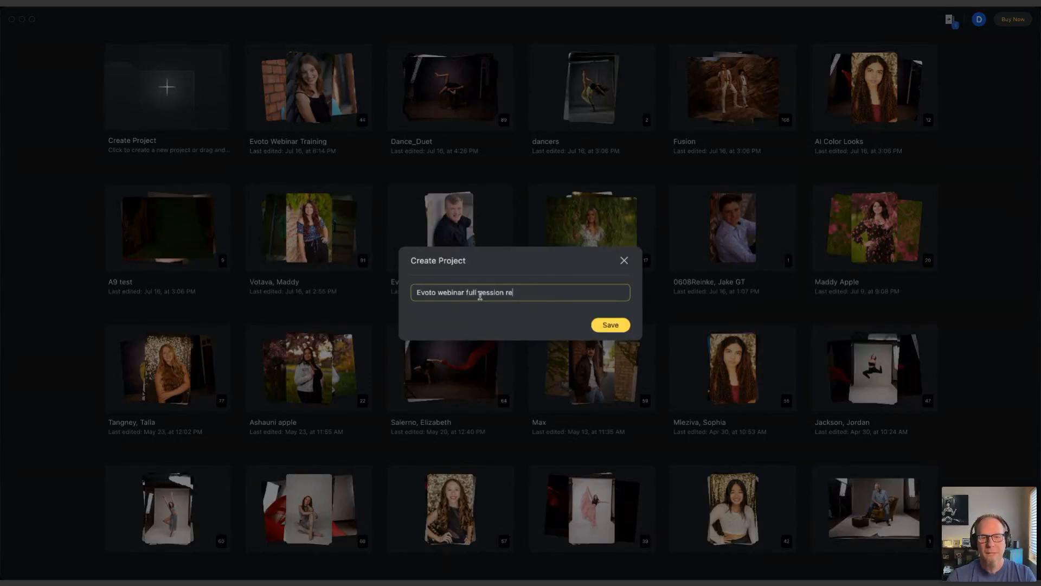
{"action": "type", "text": "ch"}
{"action": "left_click", "coordinate": [609, 326]}
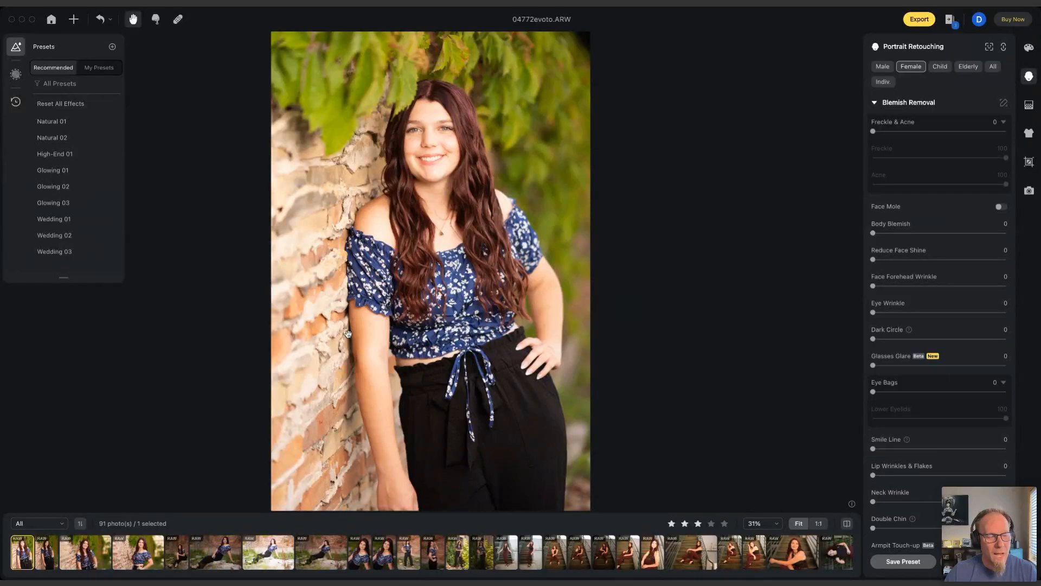
- Review the session photos one by one from 04773evoto.ARW to 04780evoto.ARW, comparing exposure and color
{"action": "left_click", "coordinate": [48, 549]}
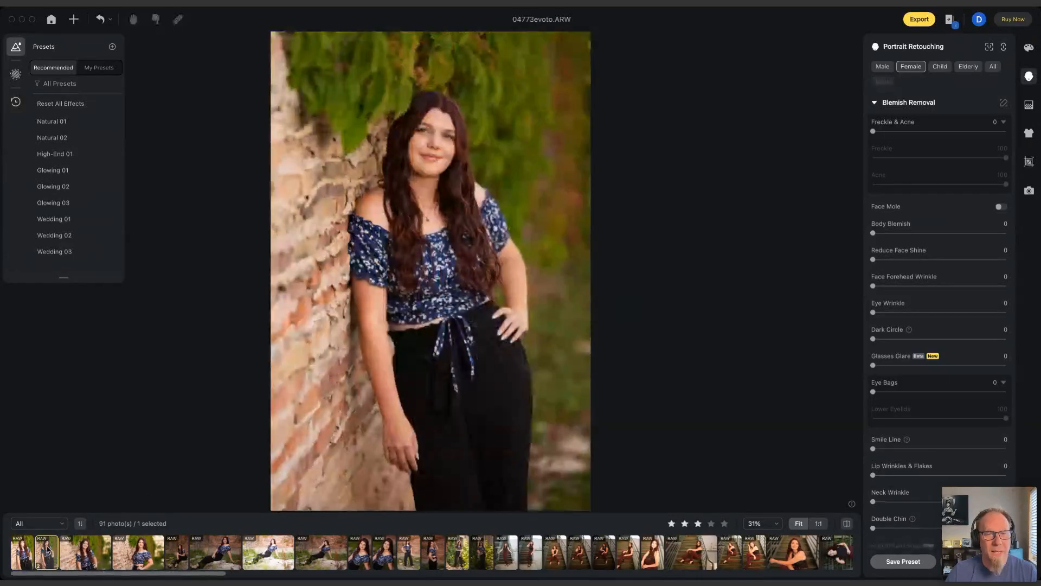
{"action": "left_click", "coordinate": [92, 552]}
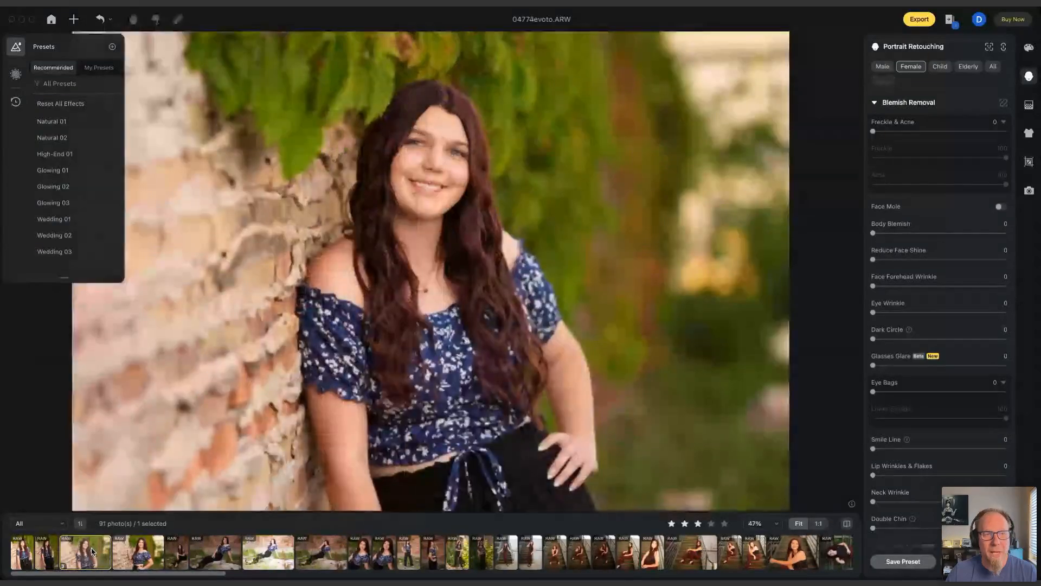
{"action": "left_click", "coordinate": [138, 554]}
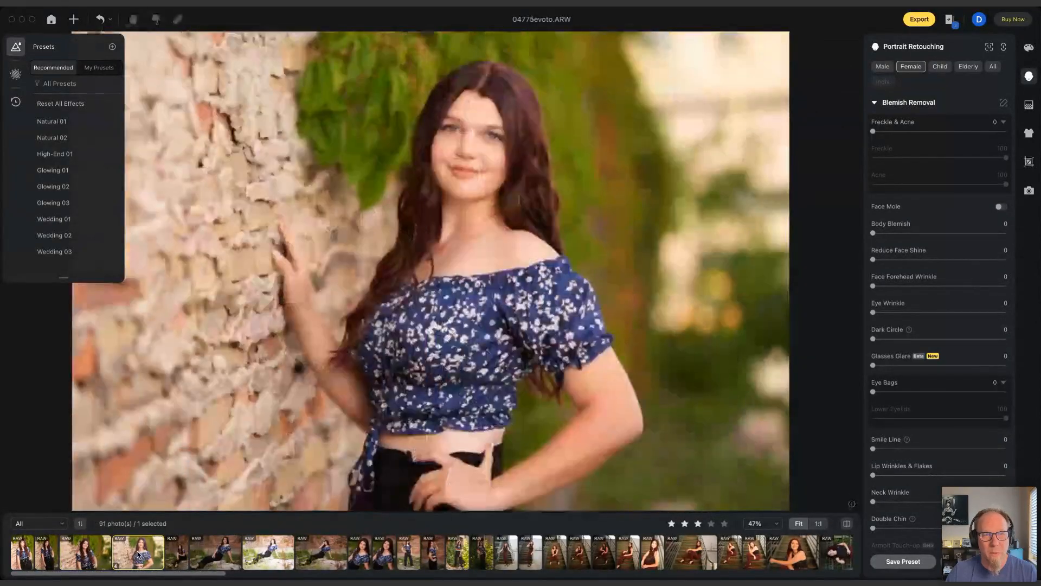
{"action": "left_click", "coordinate": [179, 550]}
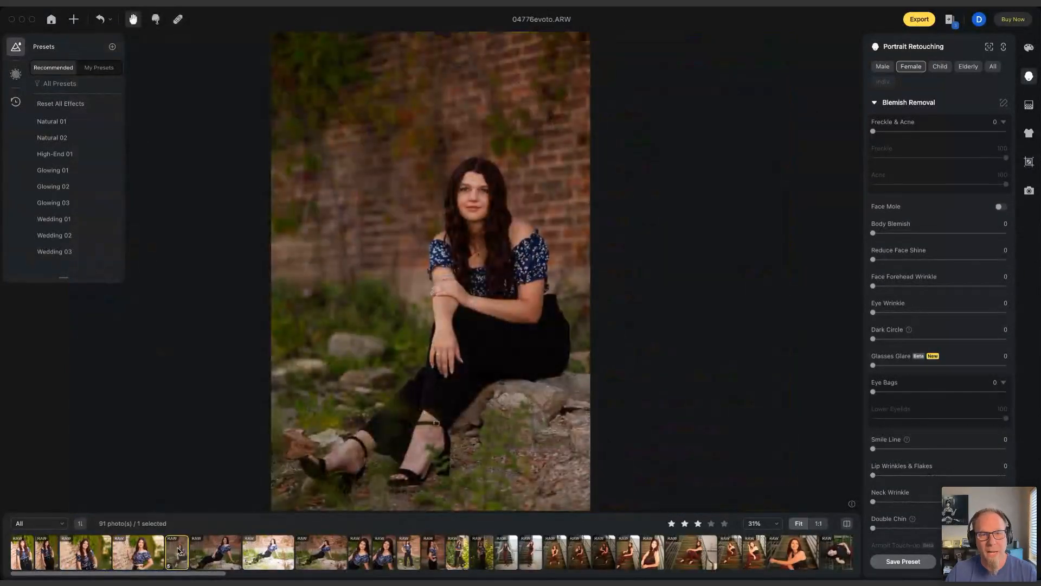
{"action": "left_click", "coordinate": [218, 550]}
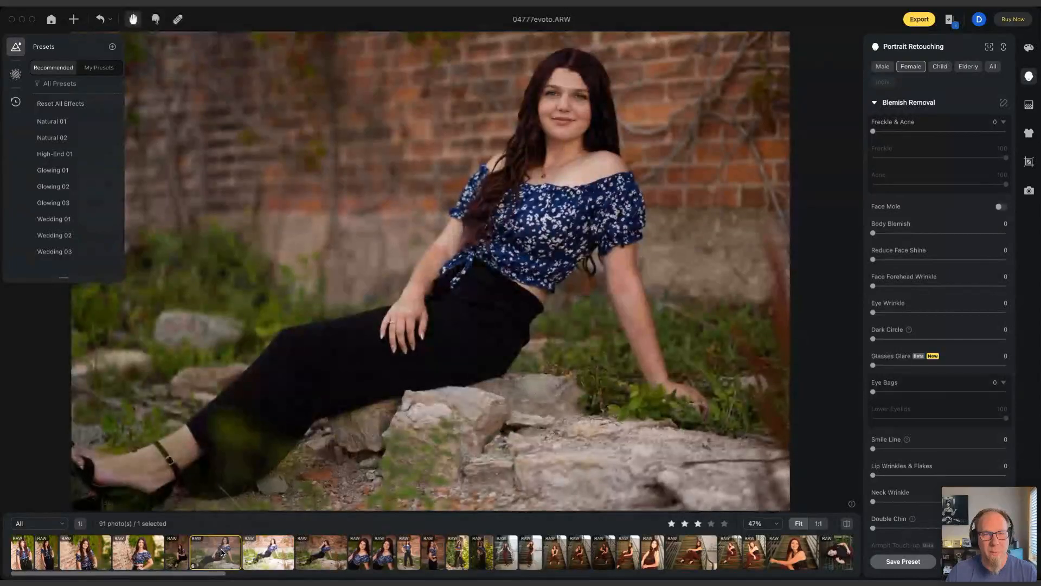
{"action": "left_click", "coordinate": [281, 555]}
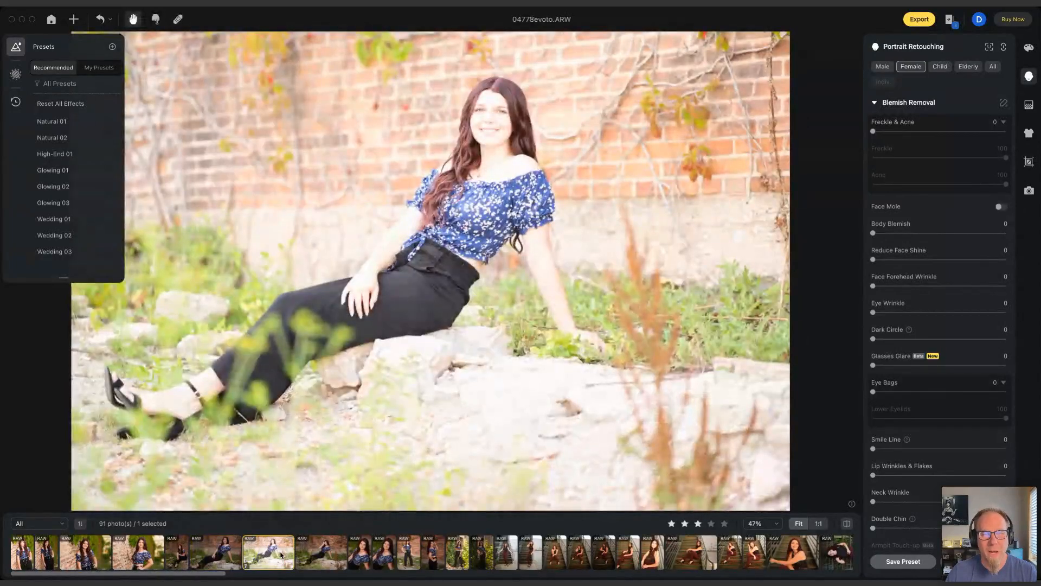
{"action": "left_click", "coordinate": [318, 553]}
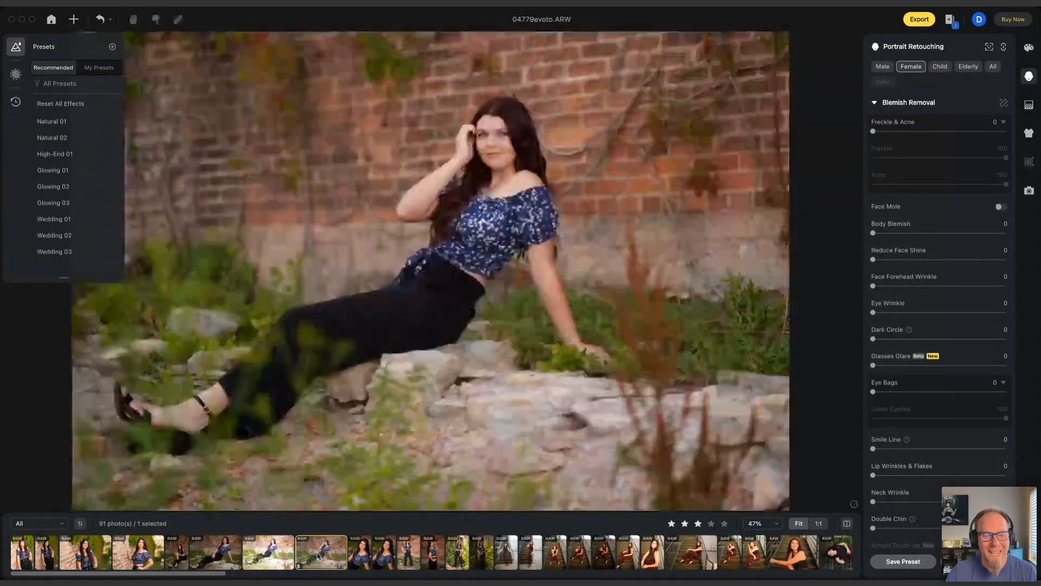
{"action": "left_click", "coordinate": [364, 556]}
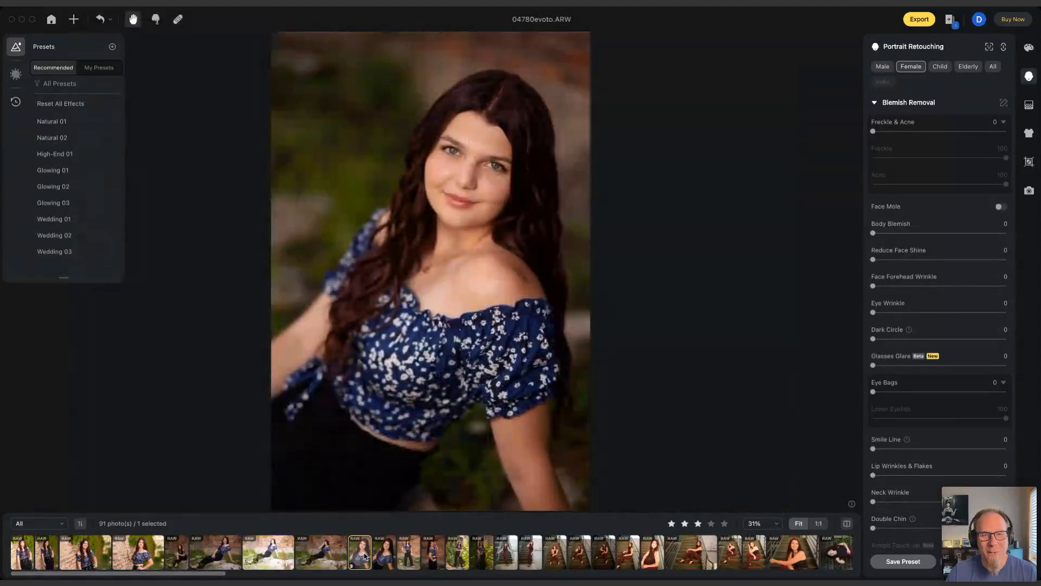
- Review the full-length outdoor photos from 04782evoto.ARW to 04787evoto.ARW for differences in exposure and color
{"action": "left_click", "coordinate": [410, 556]}
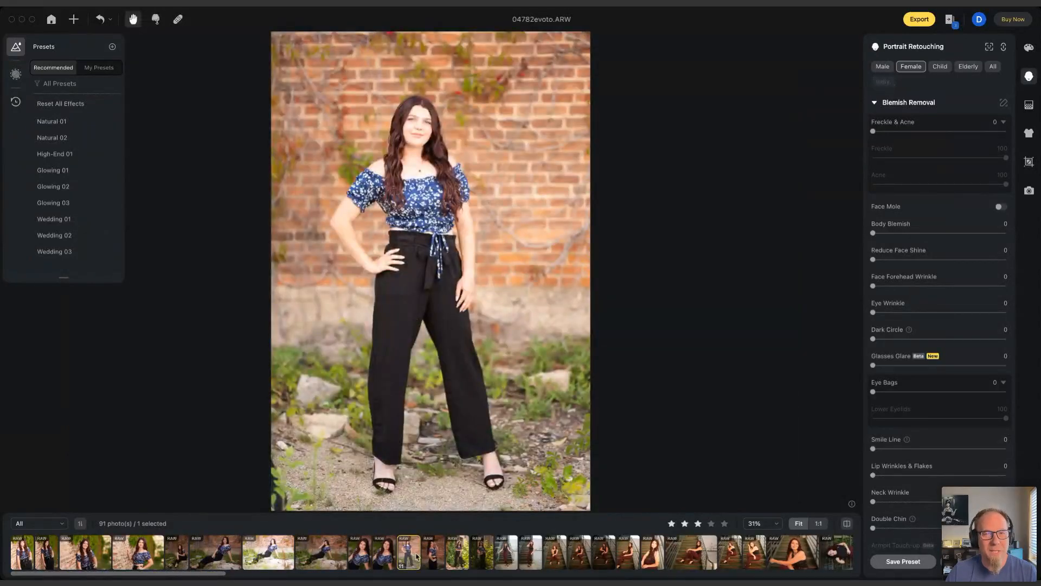
{"action": "left_click", "coordinate": [433, 556]}
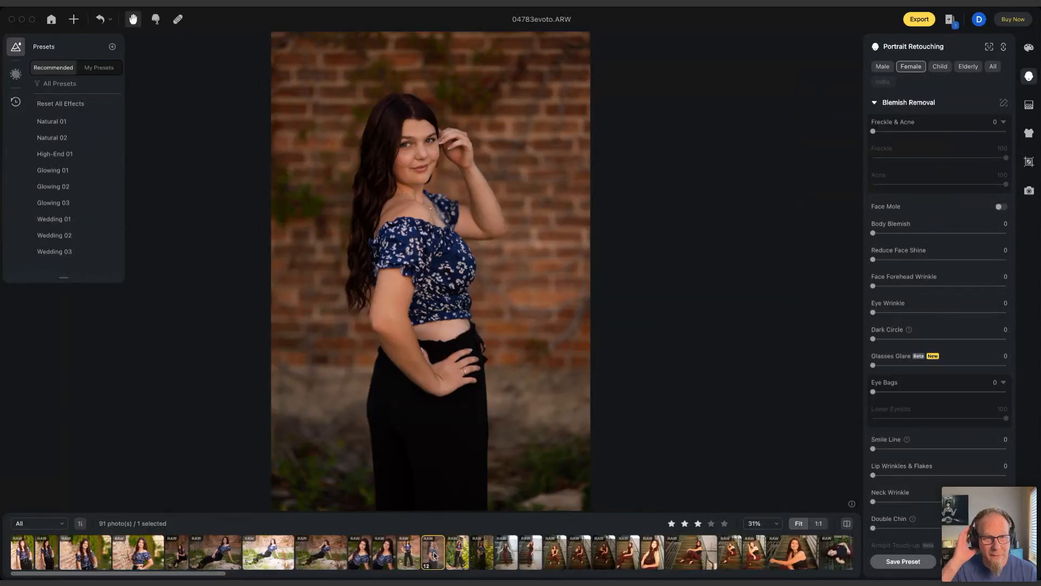
{"action": "left_click", "coordinate": [457, 553]}
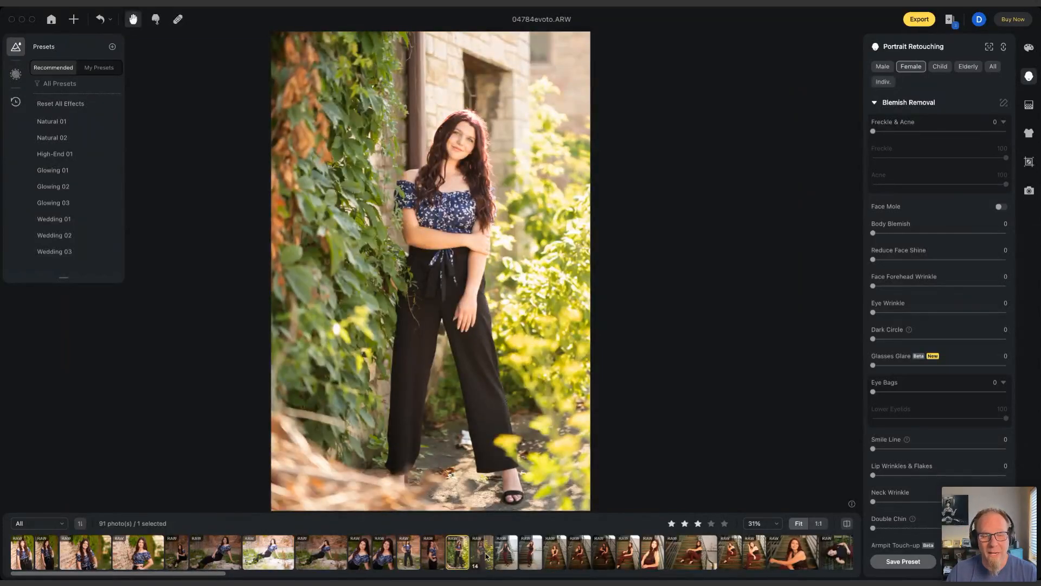
{"action": "left_click", "coordinate": [481, 553]}
{"action": "left_click", "coordinate": [504, 558]}
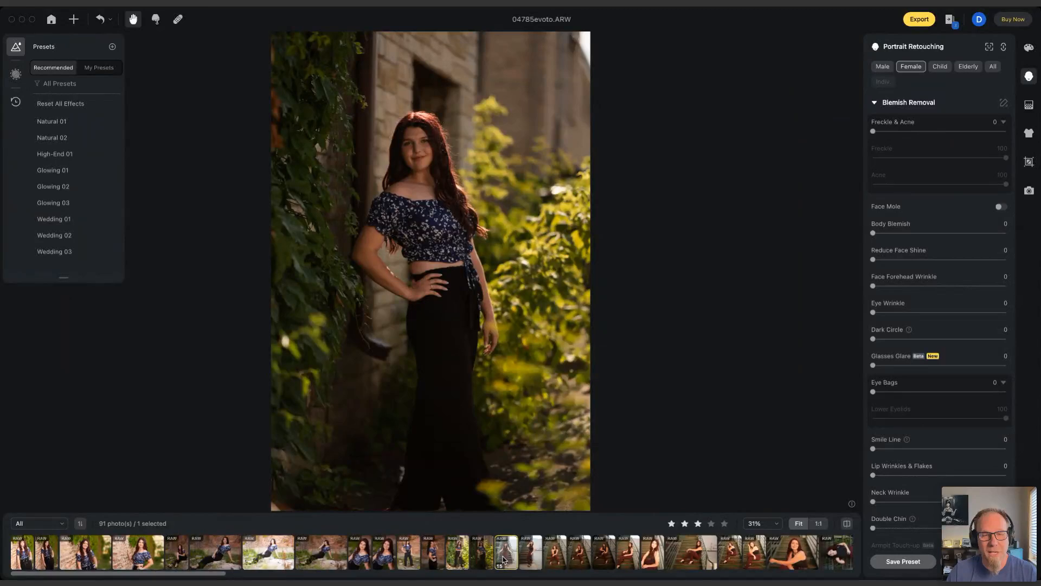
{"action": "left_click", "coordinate": [531, 553]}
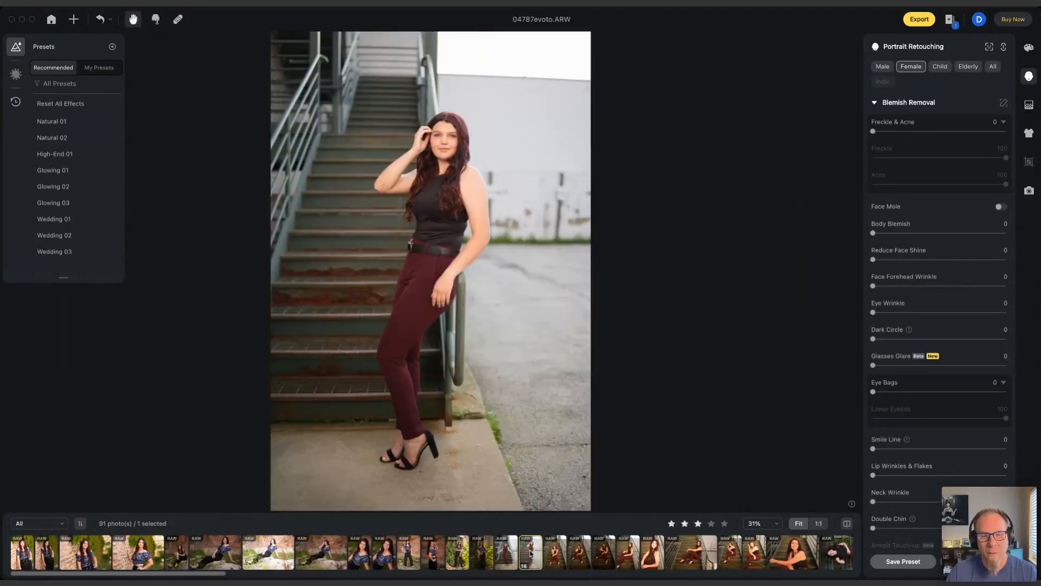
{"action": "scroll", "coordinate": [537, 553], "scroll_direction": "right", "scroll_amount": 10}
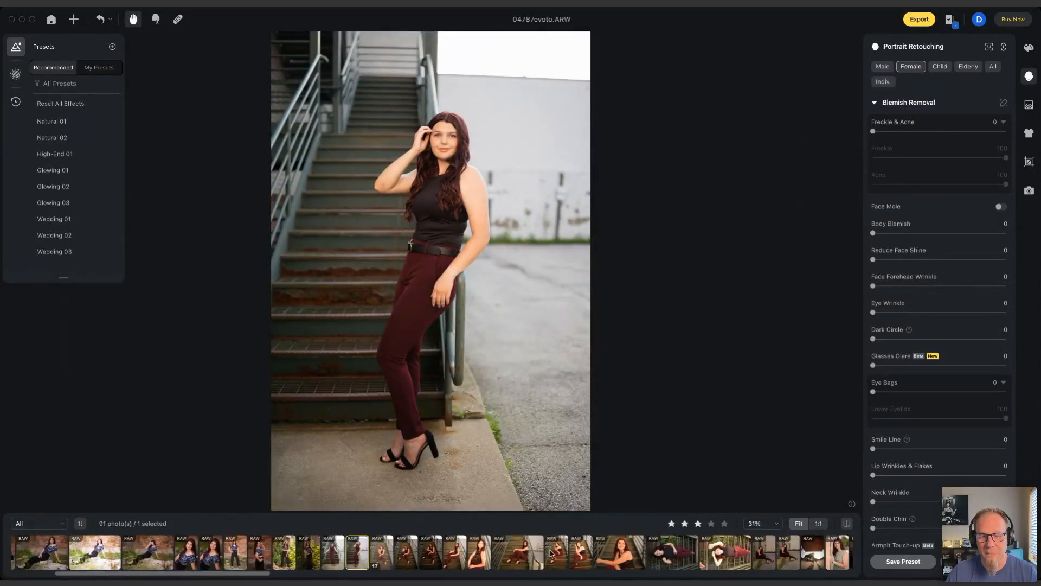
{"action": "scroll", "coordinate": [550, 552], "scroll_direction": "left", "scroll_amount": 6}
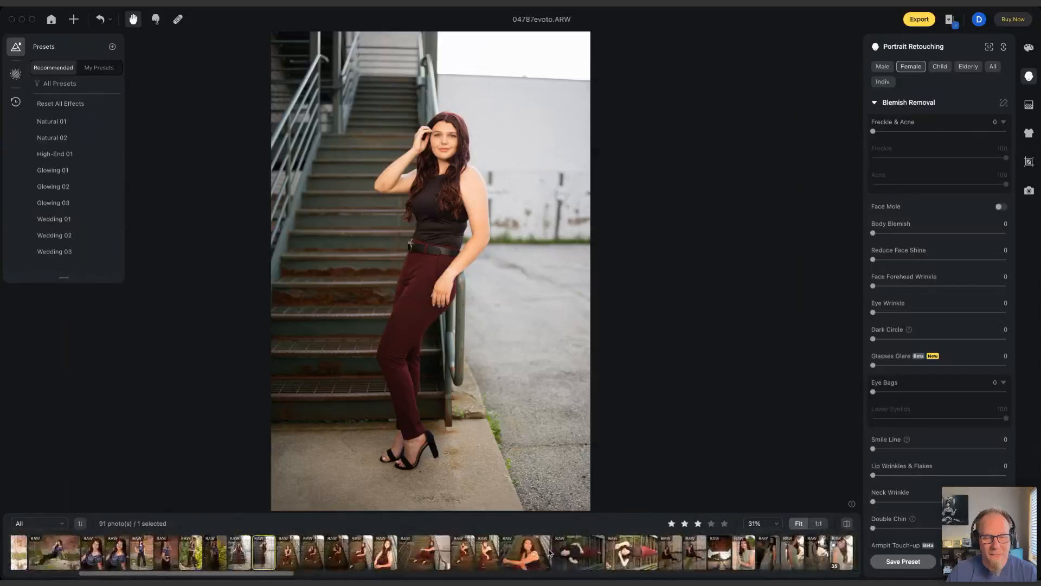
- Compare exposure and white balance across the staircase photos from 04786evoto.ARW to 04795evoto.ARW
{"action": "left_click", "coordinate": [289, 556]}
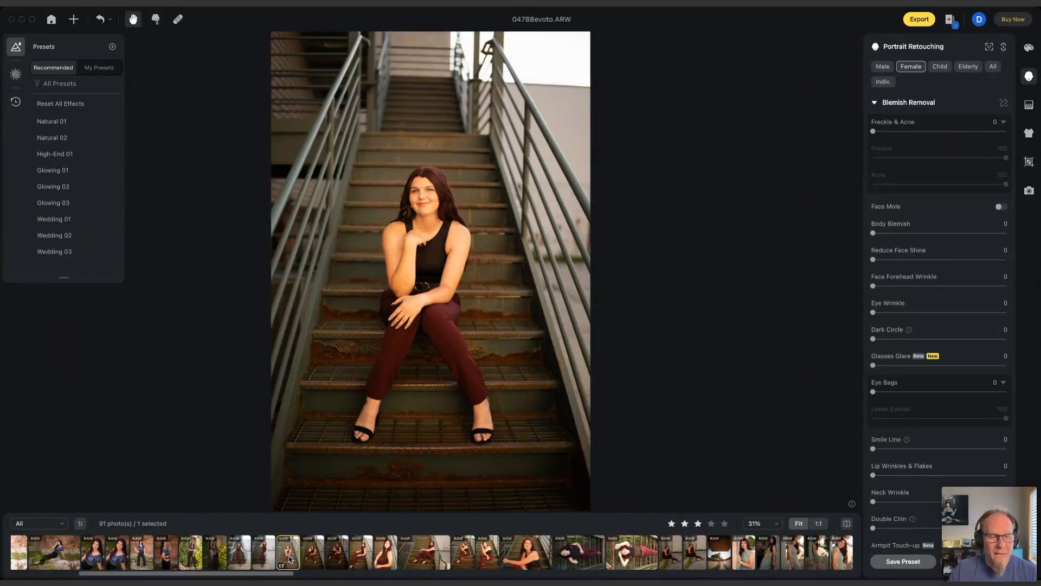
{"action": "left_click", "coordinate": [240, 553]}
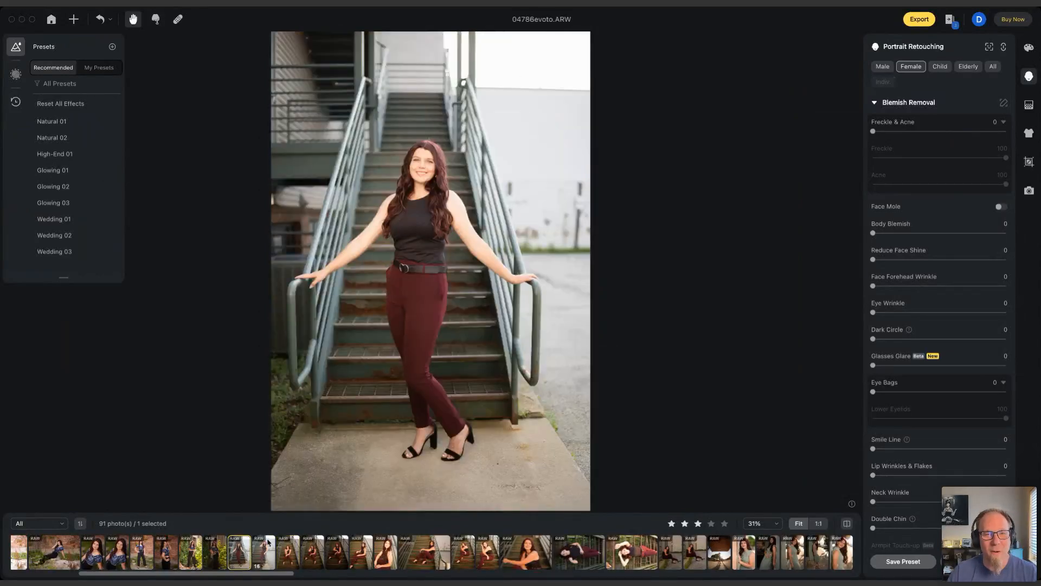
{"action": "left_click", "coordinate": [261, 553]}
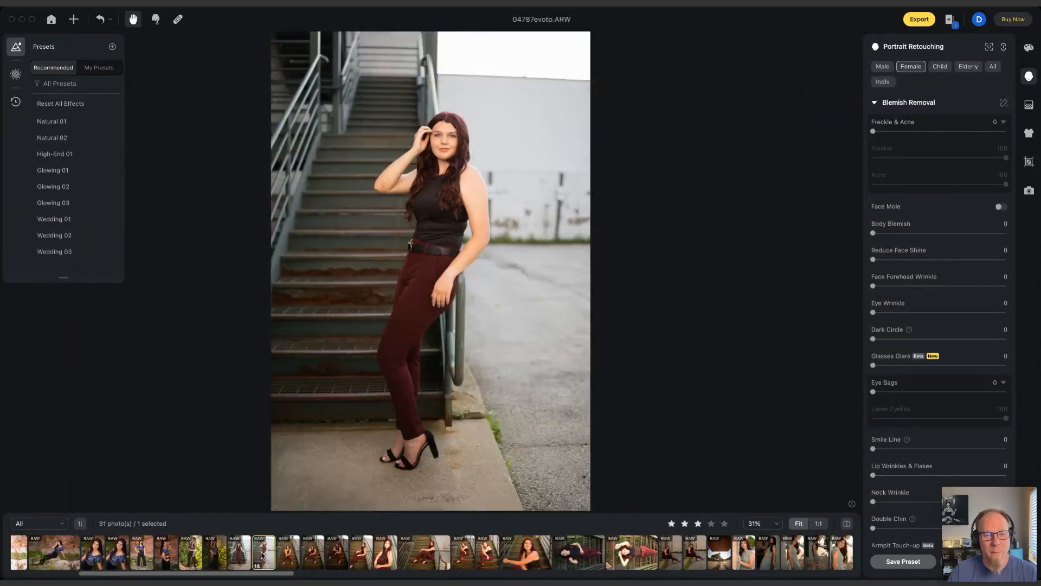
{"action": "left_click", "coordinate": [287, 553]}
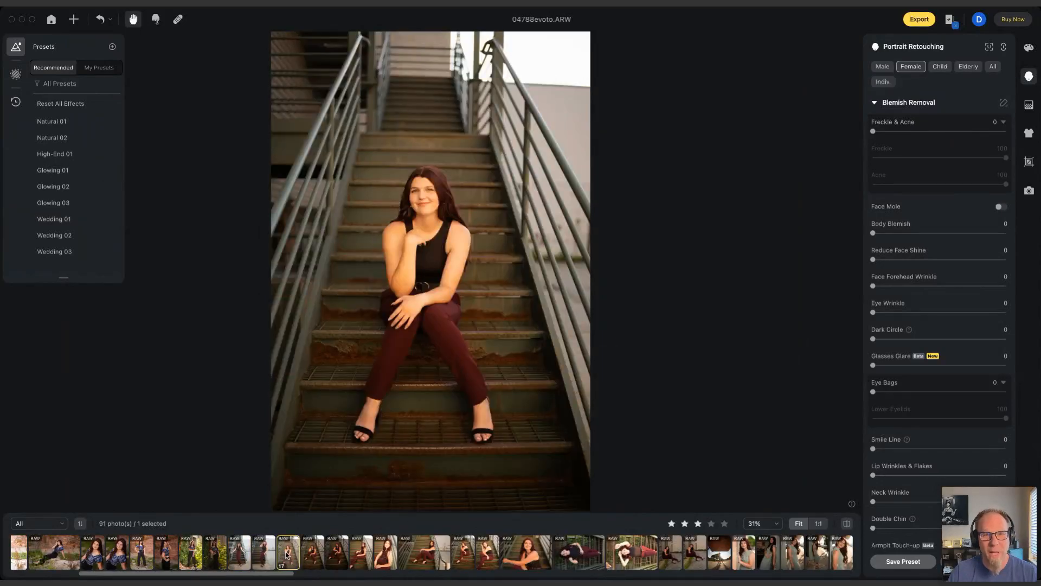
{"action": "left_click", "coordinate": [305, 553]}
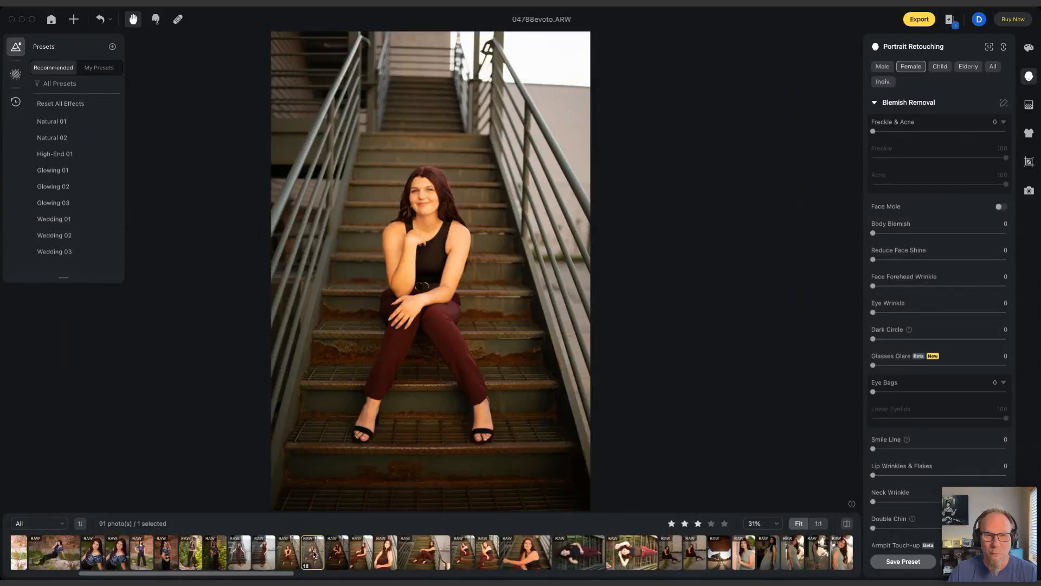
{"action": "left_click", "coordinate": [337, 553]}
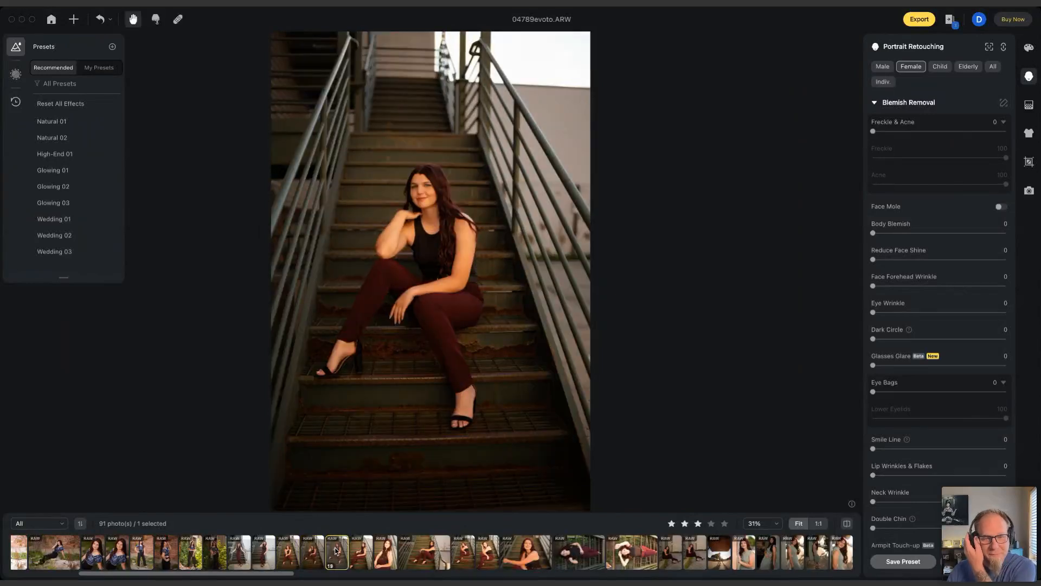
{"action": "left_click", "coordinate": [361, 554]}
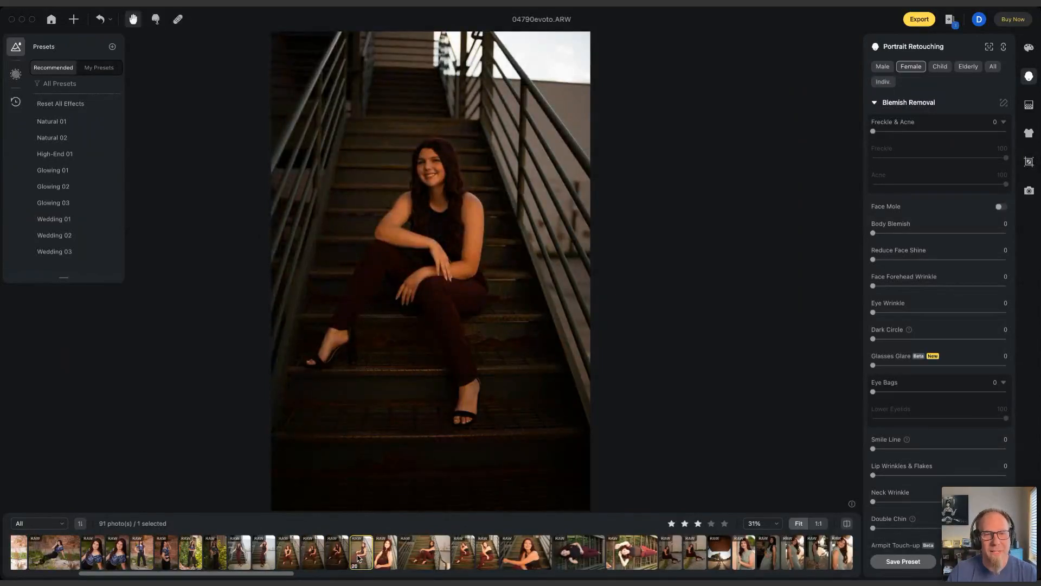
{"action": "left_click", "coordinate": [386, 554]}
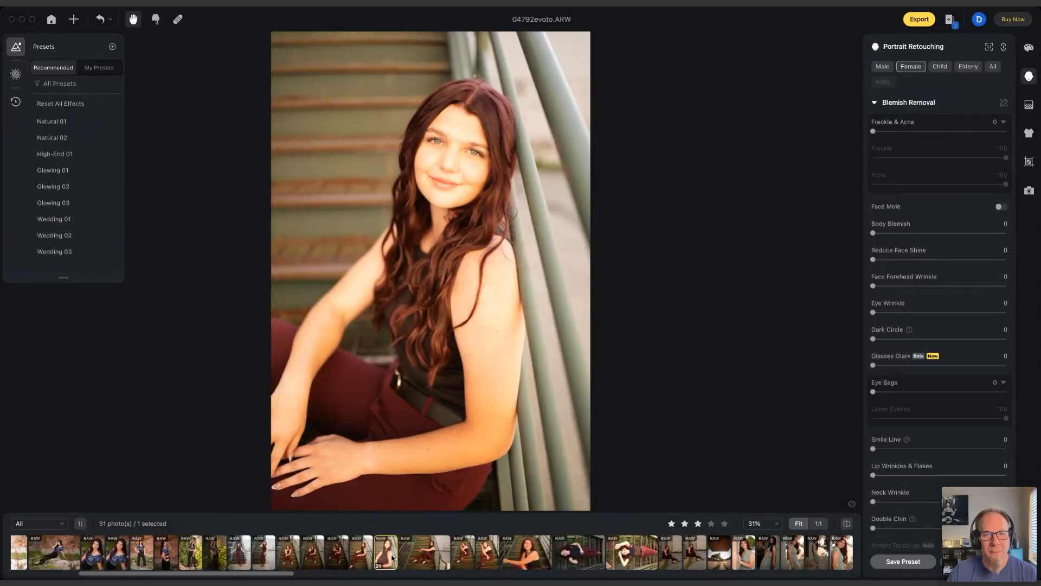
{"action": "left_click", "coordinate": [419, 557]}
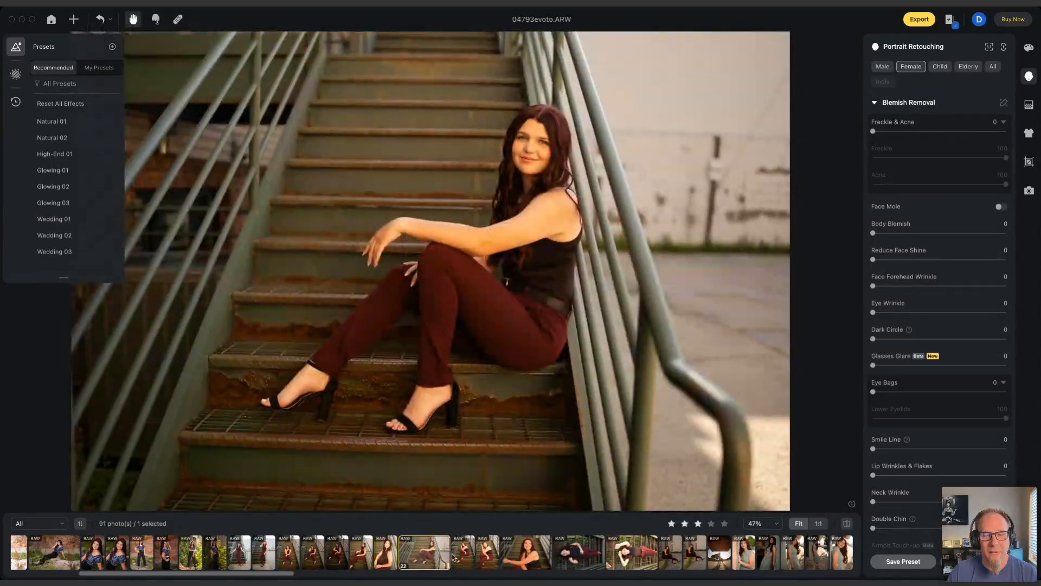
{"action": "left_click", "coordinate": [463, 554]}
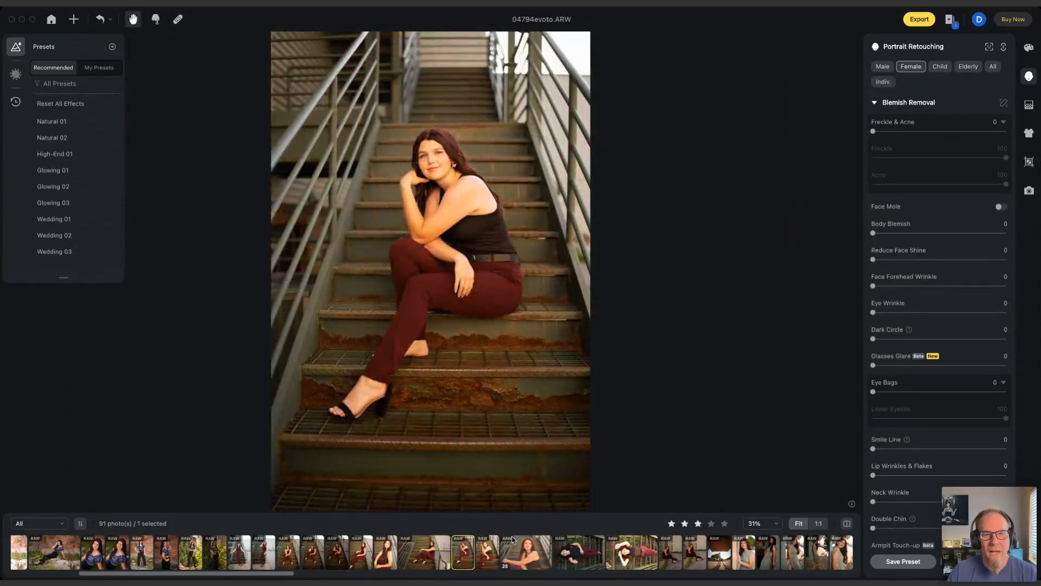
{"action": "left_click", "coordinate": [488, 553]}
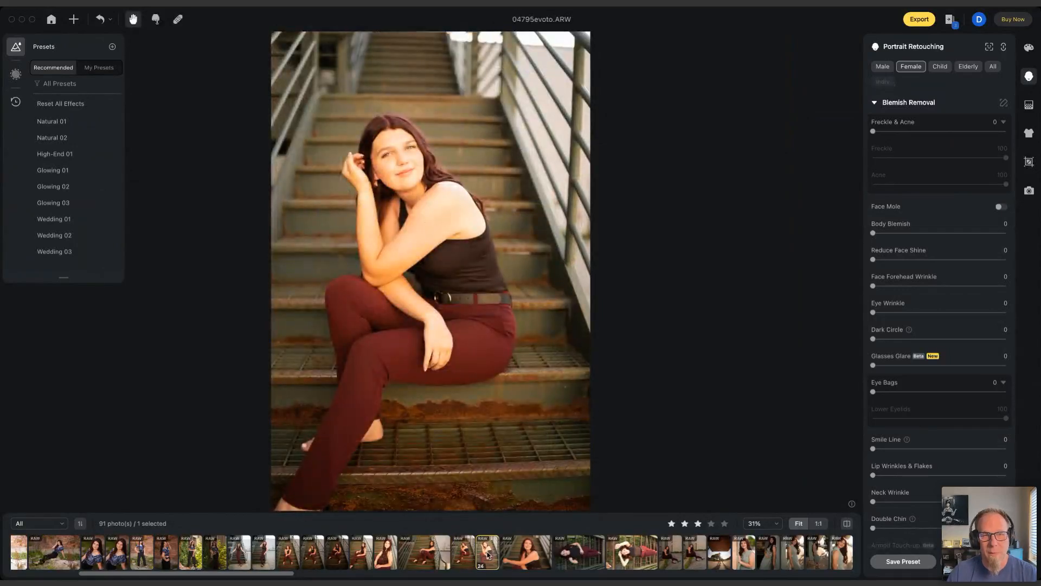
- Compare exposure and color across the staircase, dugout and field photos, from 04796evoto.ARW to 04827evoto.ARW
{"action": "left_click", "coordinate": [515, 554]}
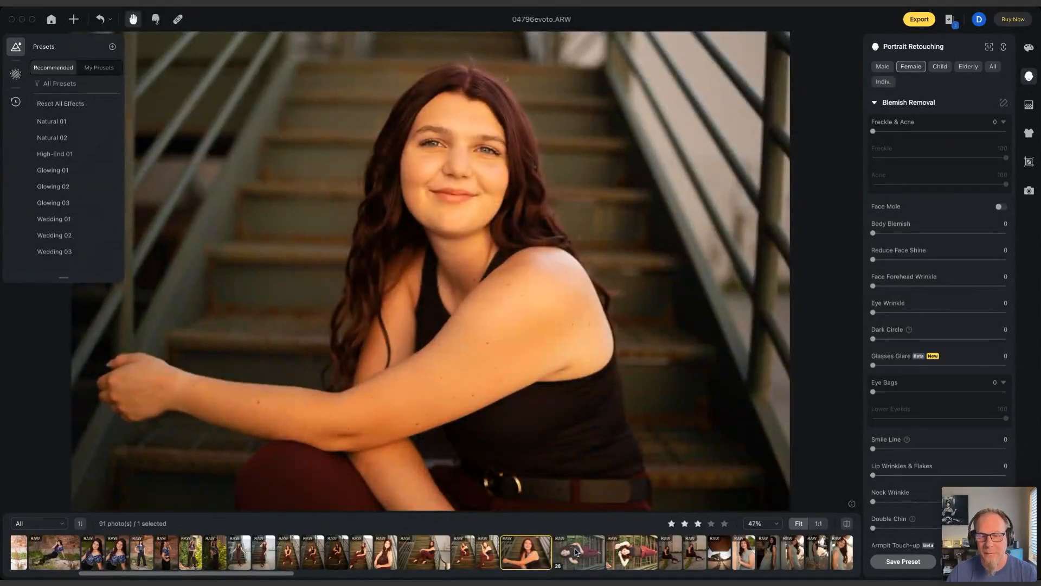
{"action": "scroll", "coordinate": [575, 552], "scroll_direction": "right", "scroll_amount": 10}
{"action": "scroll", "coordinate": [576, 552], "scroll_direction": "right", "scroll_amount": 1}
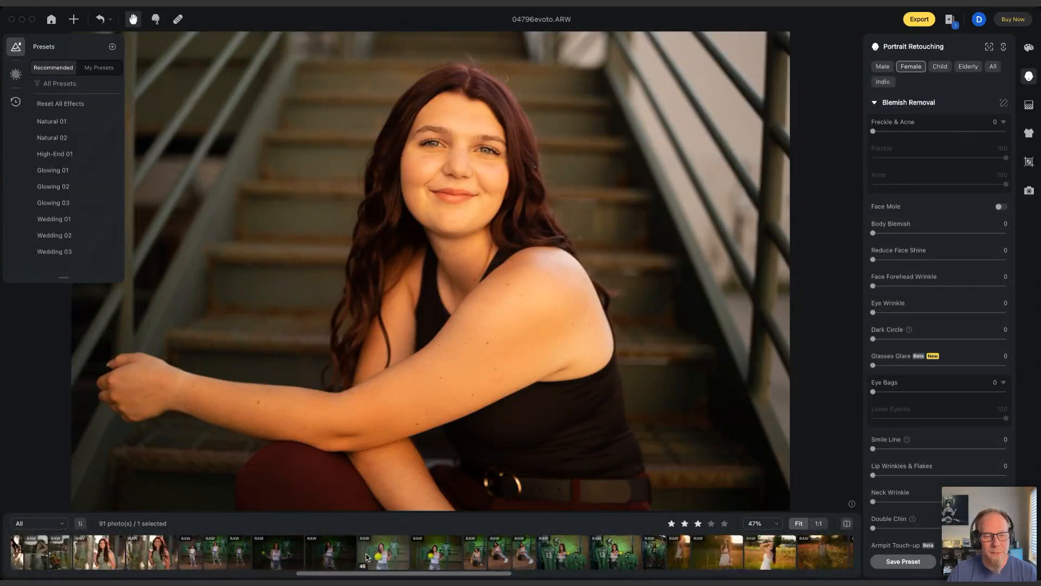
{"action": "left_click", "coordinate": [217, 553]}
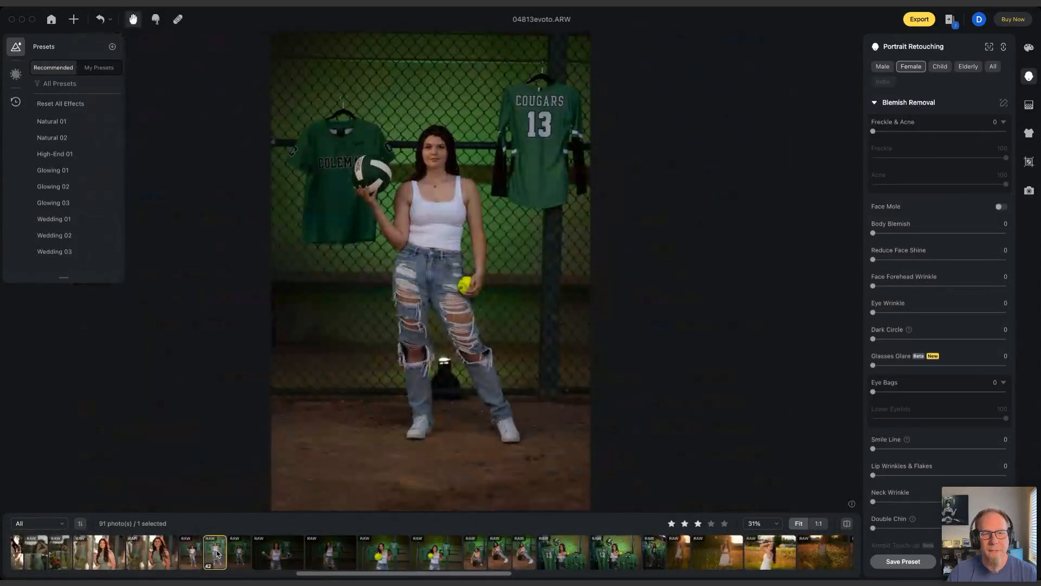
{"action": "left_click", "coordinate": [249, 553]}
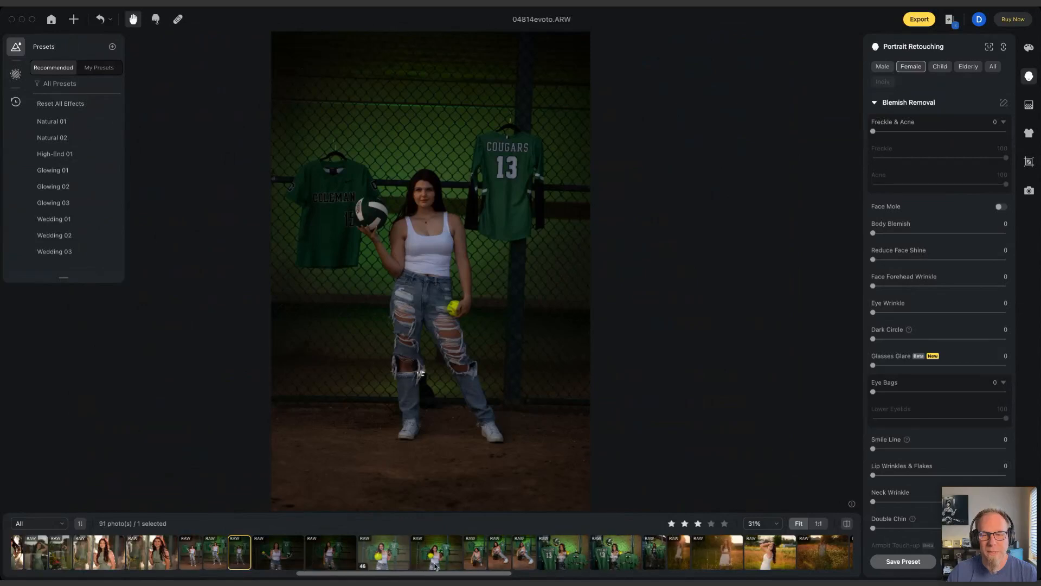
{"action": "left_click", "coordinate": [719, 553]}
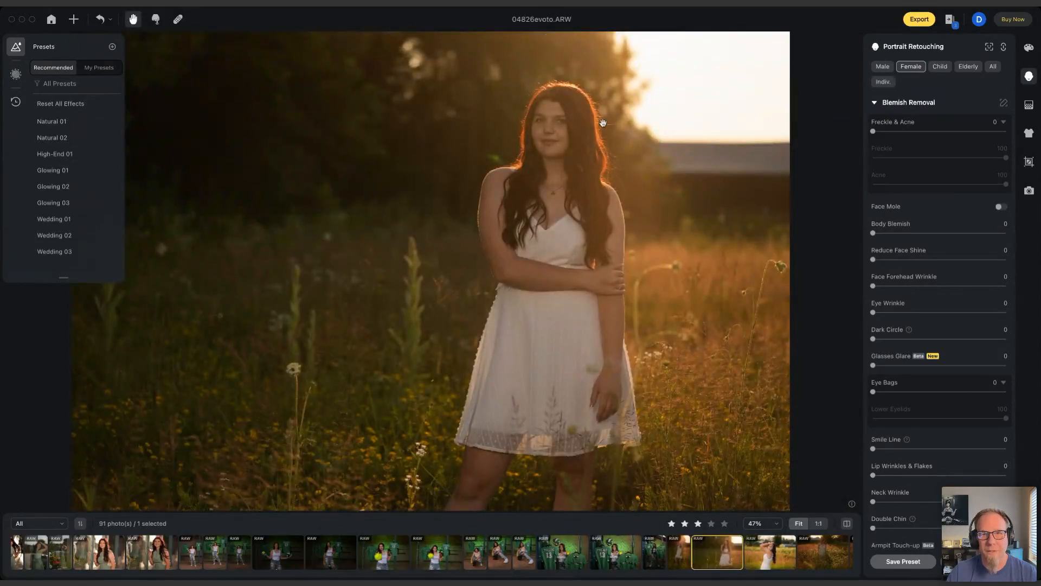
{"action": "left_click", "coordinate": [777, 558]}
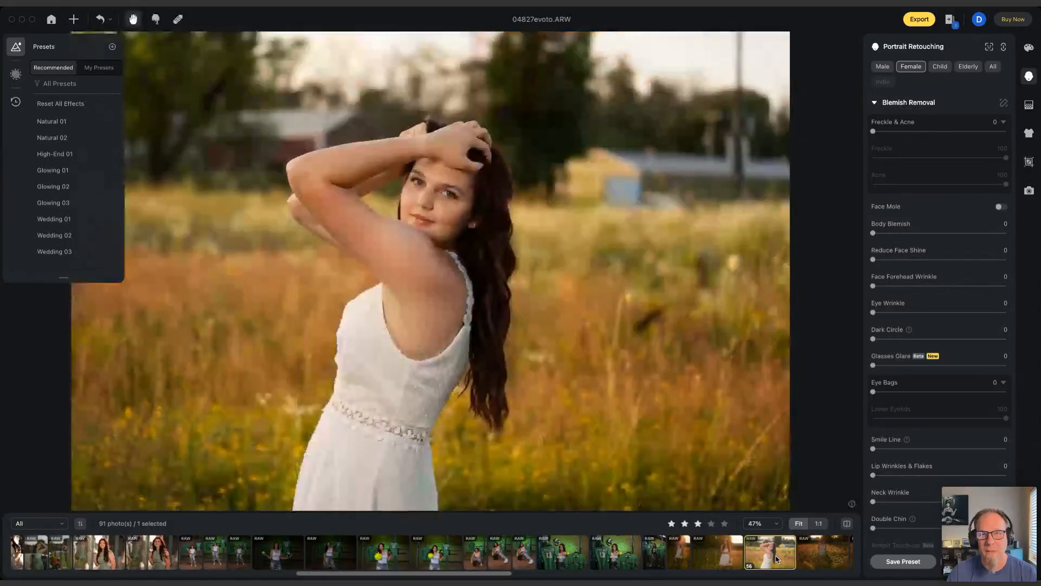
- Review the forest and waterfall photos 04845evoto.ARW, 04846evoto.ARW and 04853evoto.ARW for differences in light and color
{"action": "scroll", "coordinate": [624, 553], "scroll_direction": "right", "scroll_amount": 10}
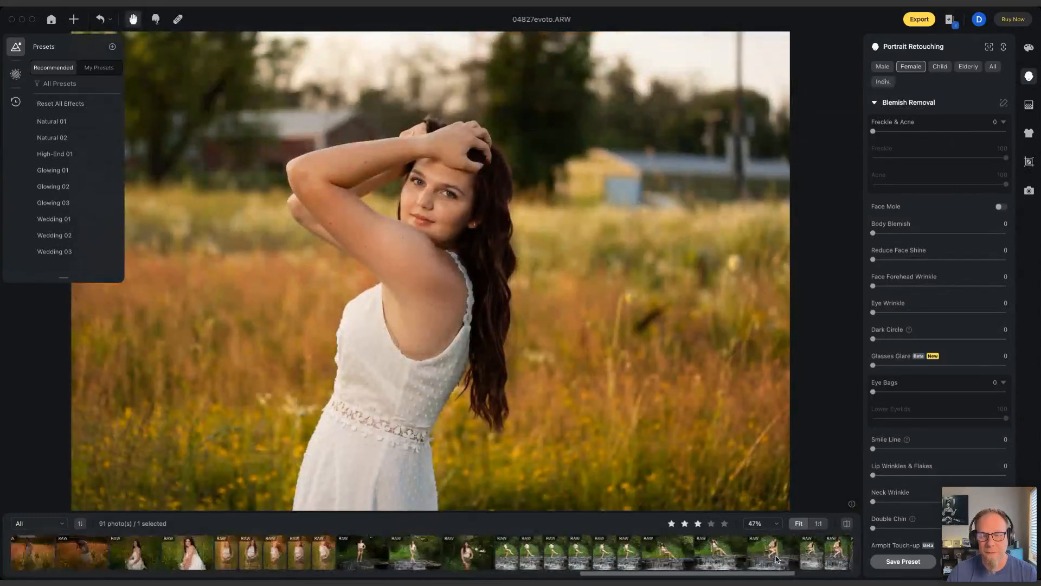
{"action": "left_click", "coordinate": [406, 552]}
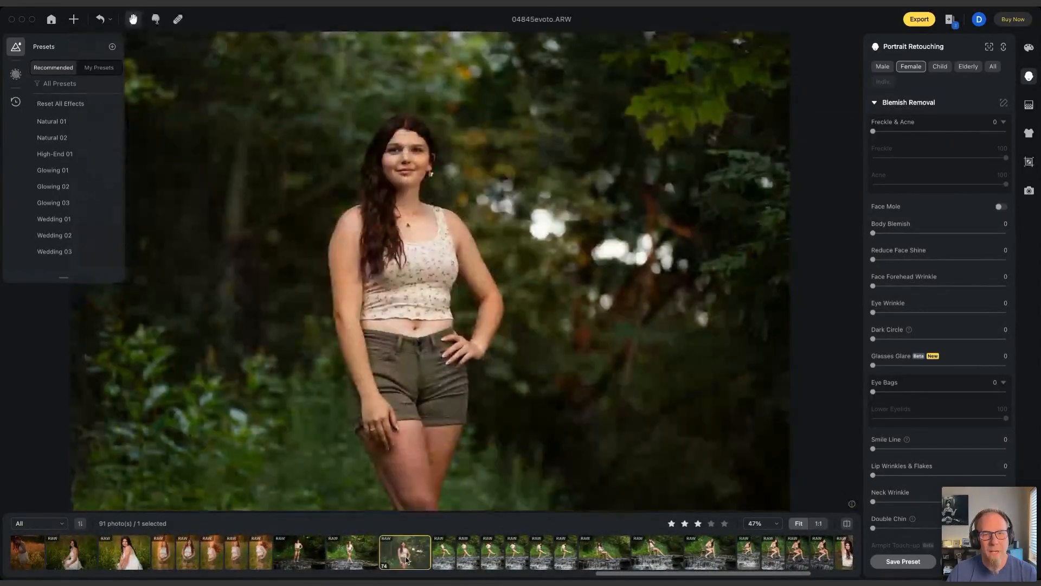
{"action": "left_click", "coordinate": [446, 548]}
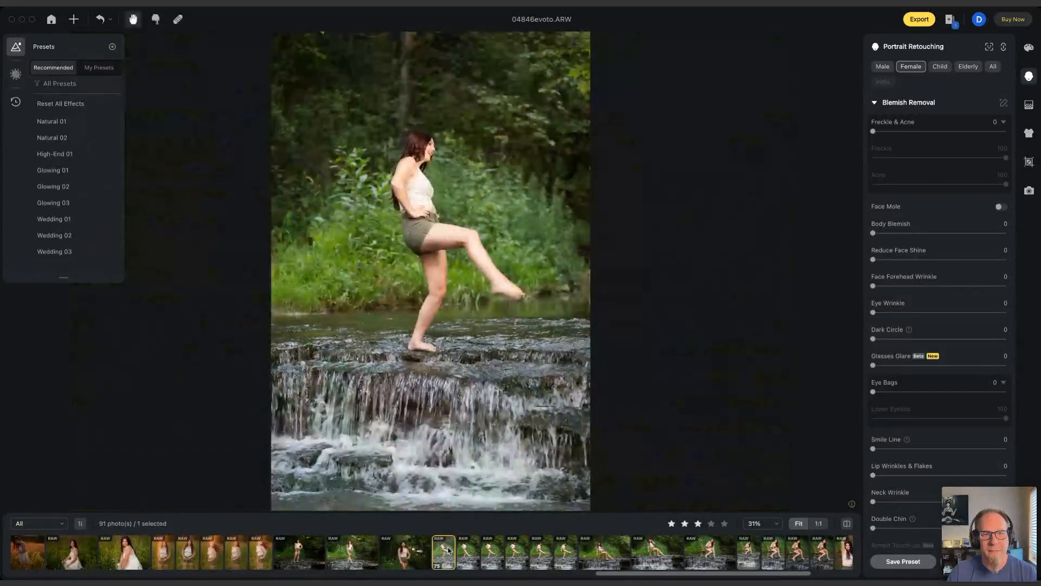
{"action": "left_click", "coordinate": [661, 558]}
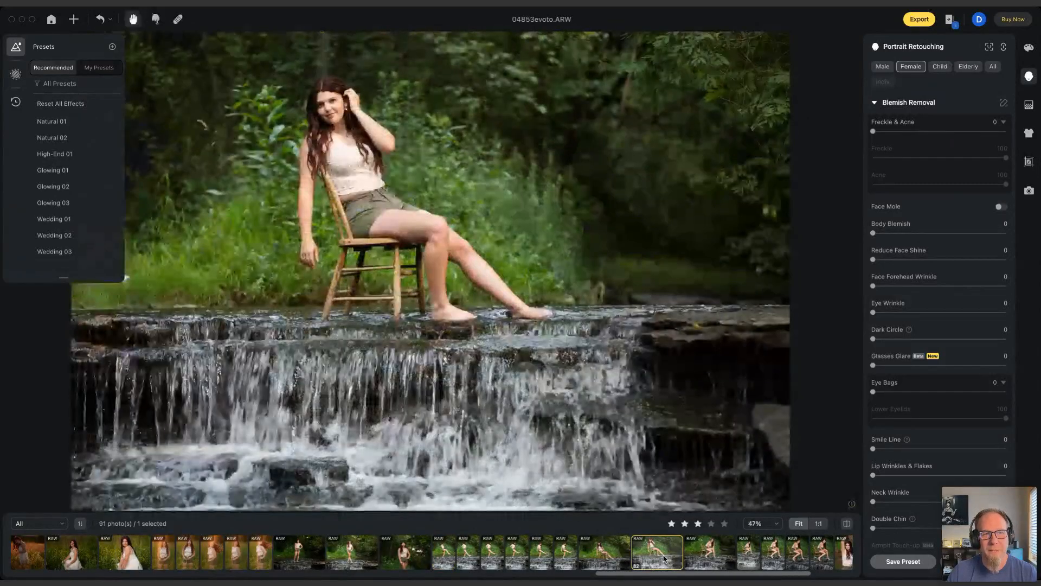
{"action": "scroll", "coordinate": [664, 559], "scroll_direction": "left", "scroll_amount": 3}
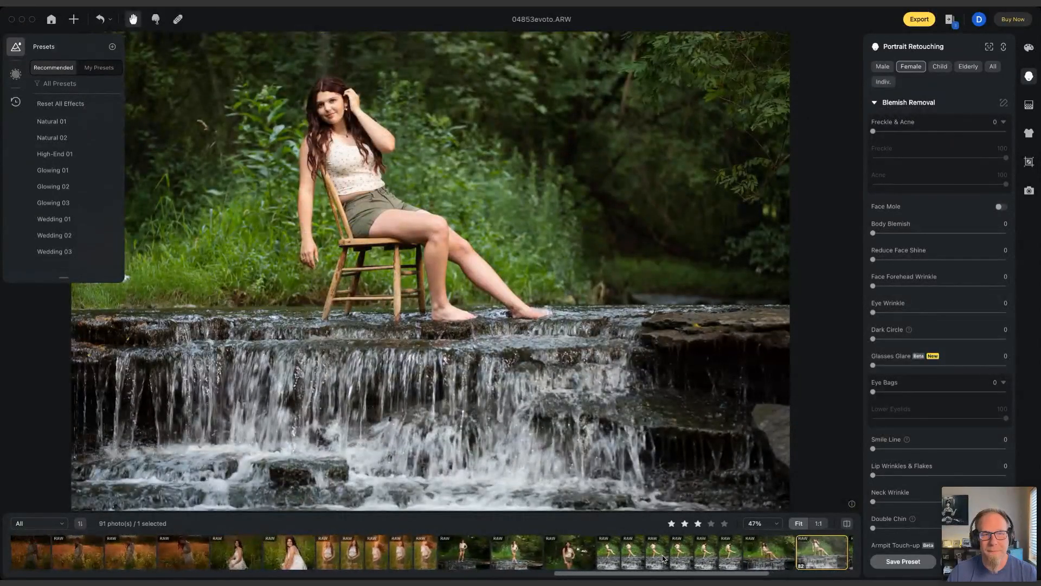
{"action": "scroll", "coordinate": [664, 559], "scroll_direction": "left", "scroll_amount": 10}
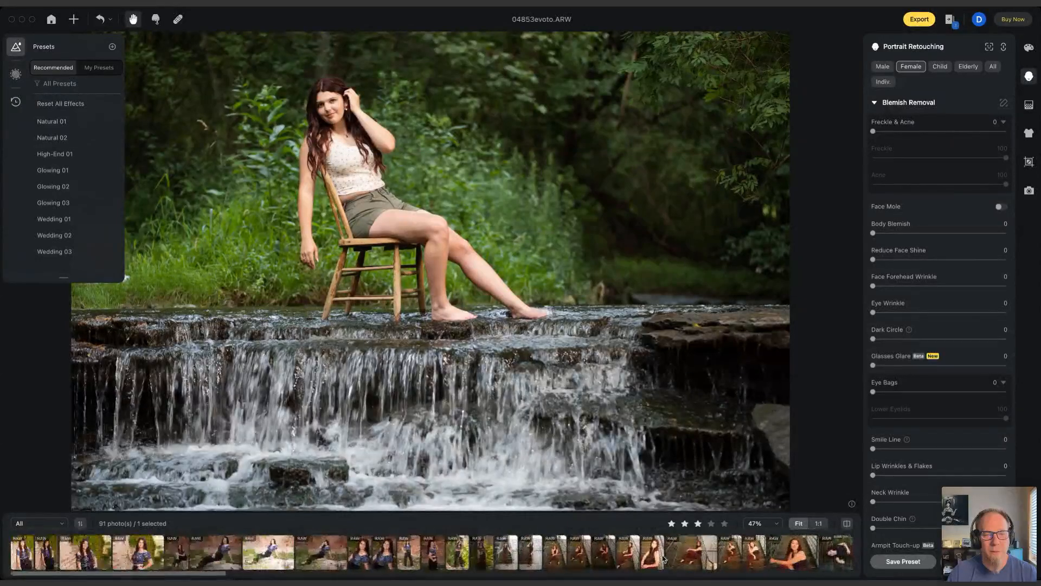
- Apply the 1st Pass Girl preset from the Senior Girl group to 04772evoto.ARW and 04773evoto.ARW
{"action": "left_click", "coordinate": [11, 553]}
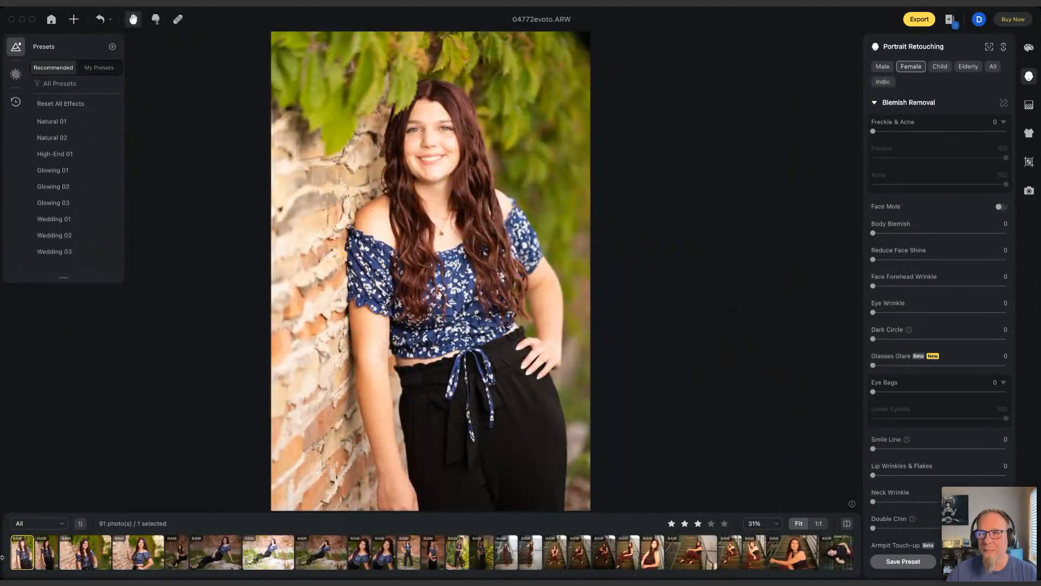
{"action": "left_click", "coordinate": [16, 102]}
{"action": "left_click", "coordinate": [16, 47]}
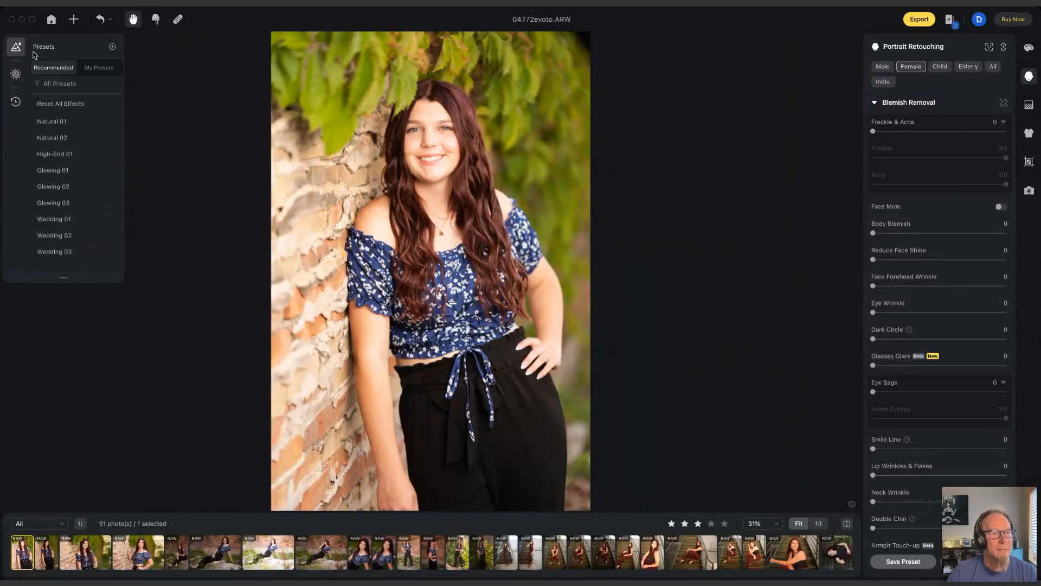
{"action": "left_click", "coordinate": [104, 68]}
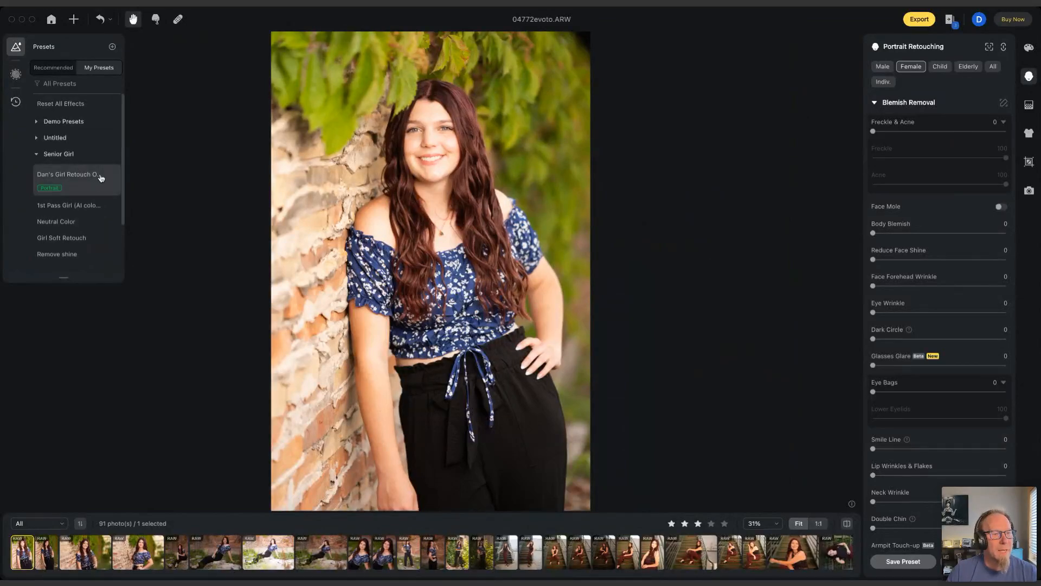
{"action": "left_click", "coordinate": [70, 192]}
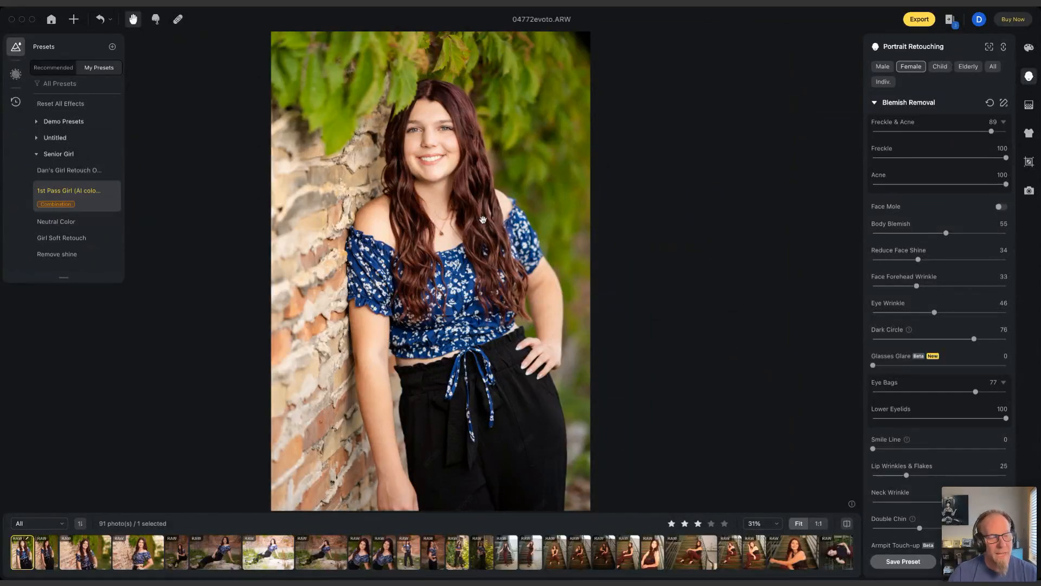
{"action": "left_click", "coordinate": [47, 549]}
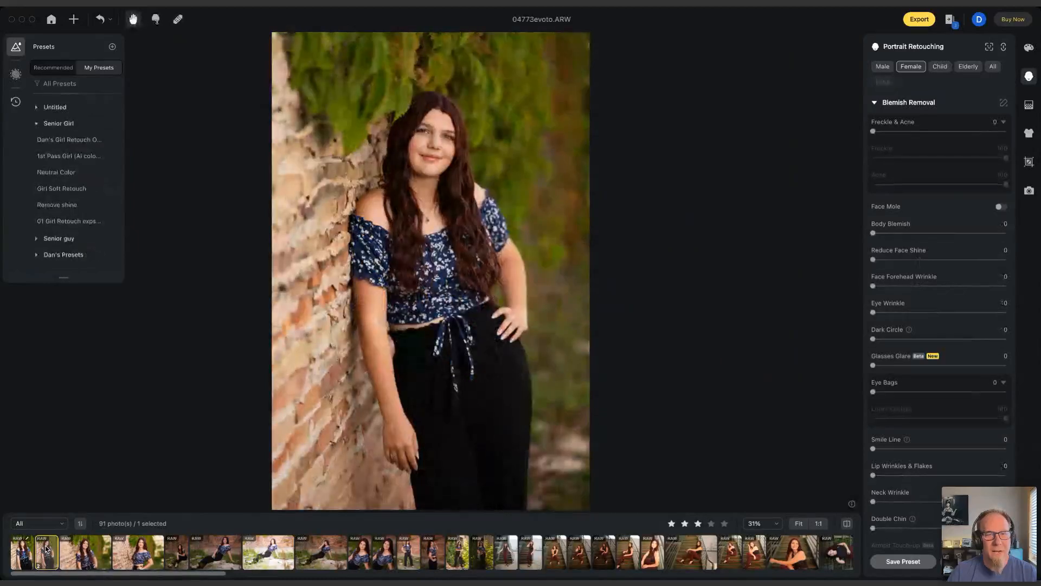
{"action": "left_click", "coordinate": [73, 164]}
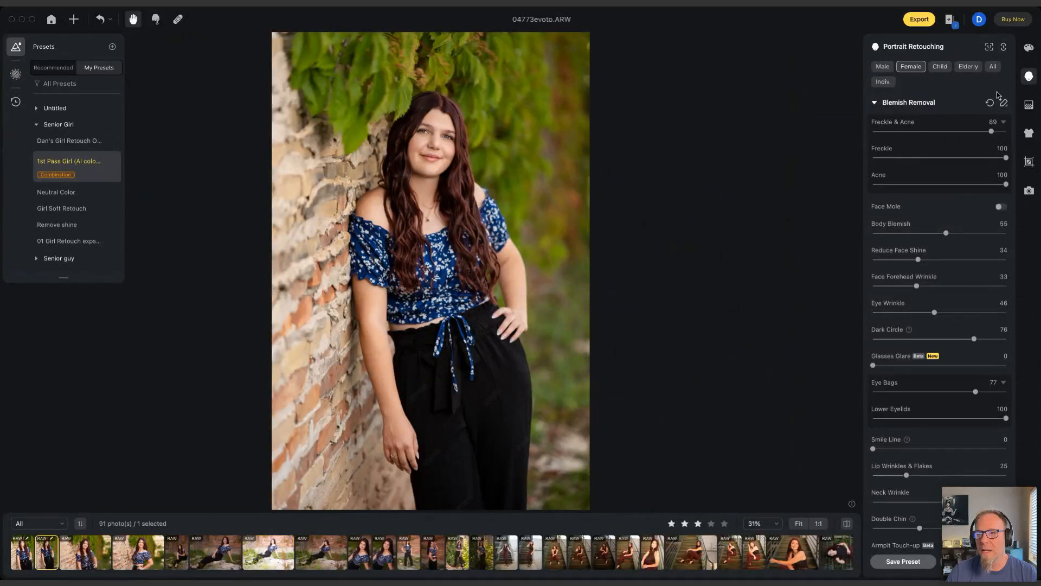
- Examine the AI Color Look and the basic color adjustment values applied to 04773evoto.ARW
{"action": "left_click", "coordinate": [1029, 49]}
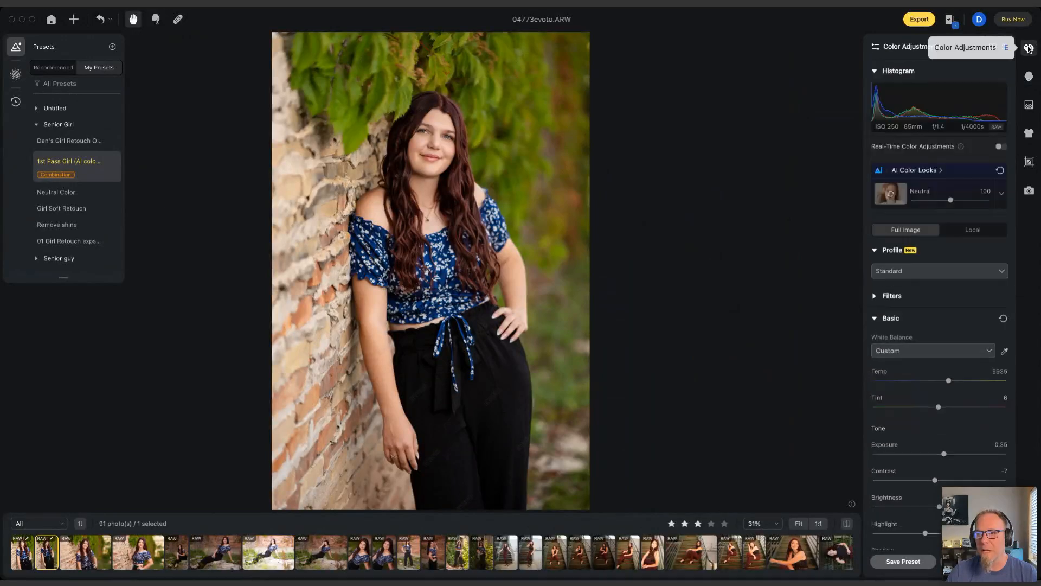
{"action": "left_click", "coordinate": [920, 172]}
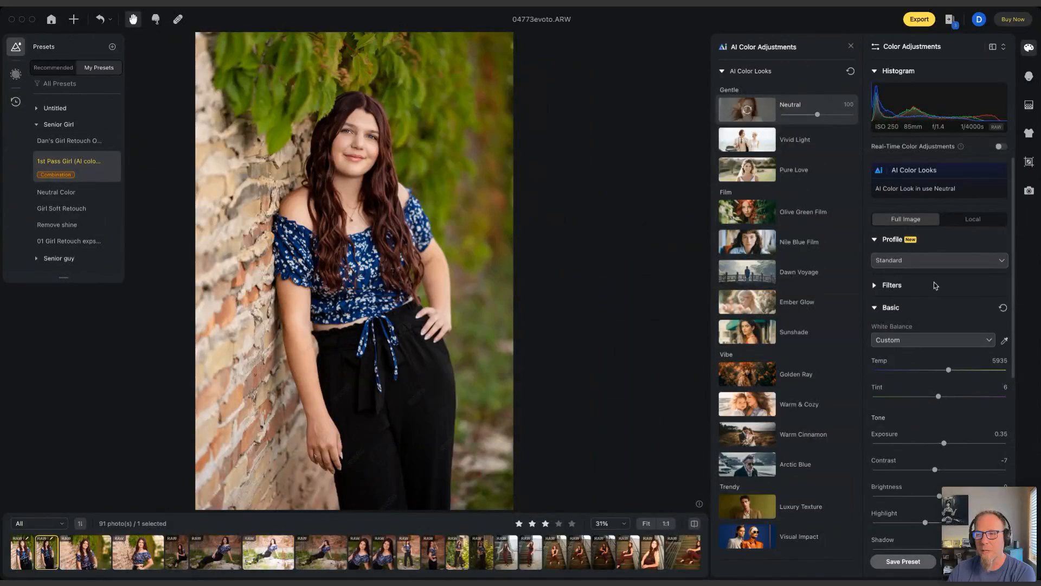
{"action": "scroll", "coordinate": [934, 282], "scroll_direction": "down", "scroll_amount": 5}
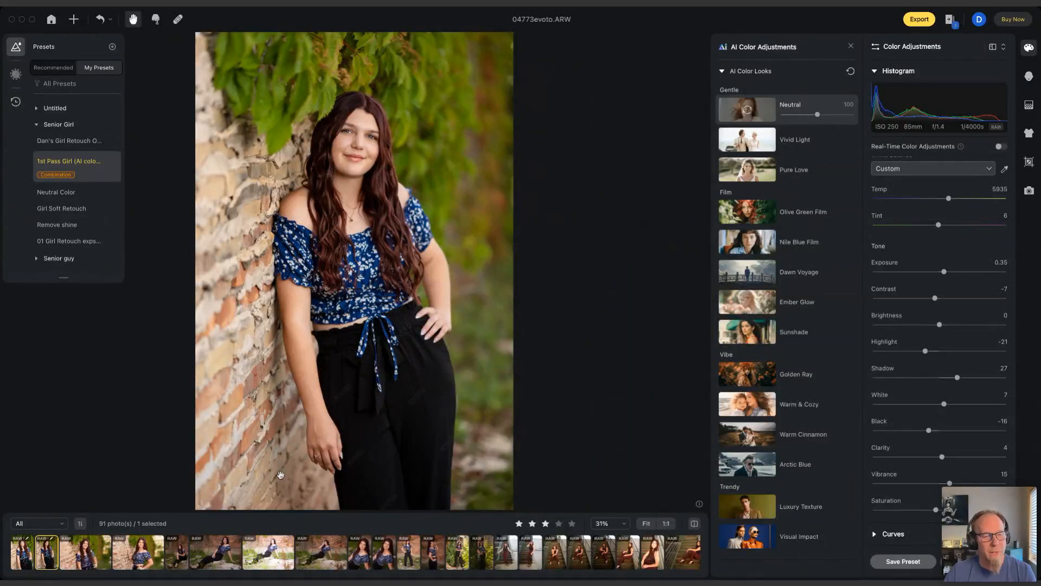
{"action": "left_click", "coordinate": [1028, 49]}
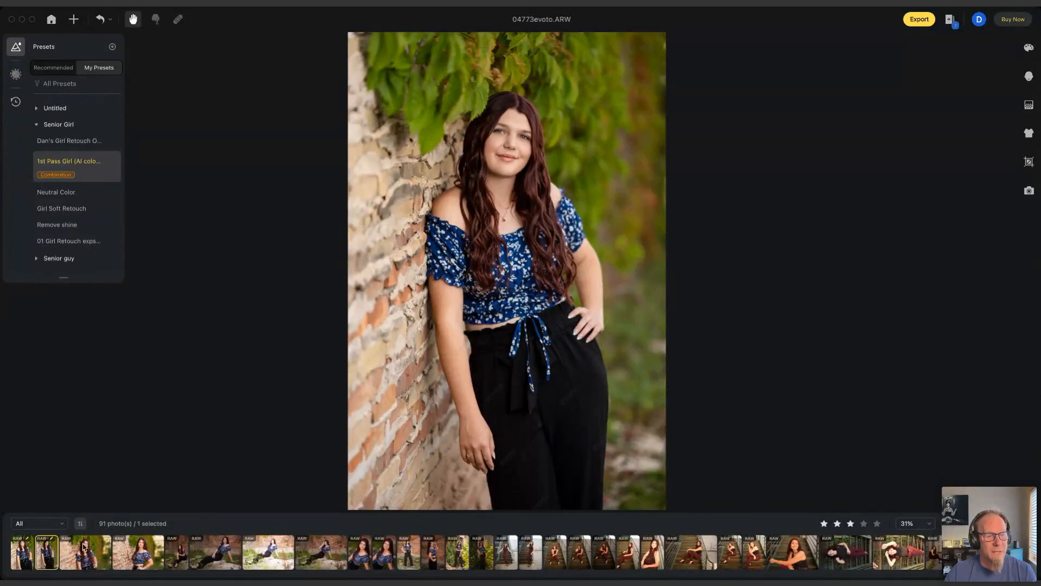
{"action": "scroll", "coordinate": [91, 552], "scroll_direction": "right", "scroll_amount": 15}
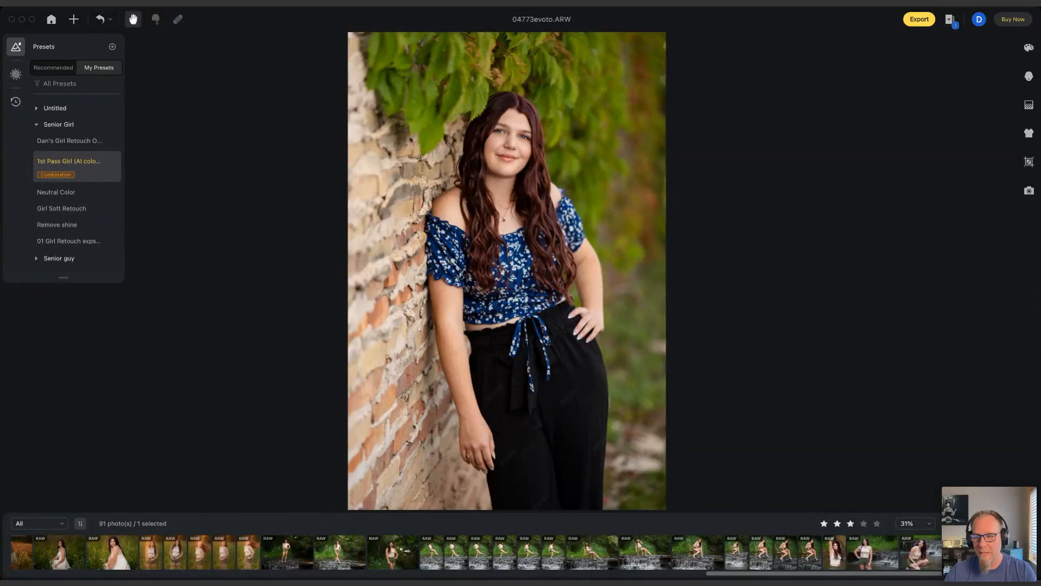
{"action": "key", "text": "super+a"}
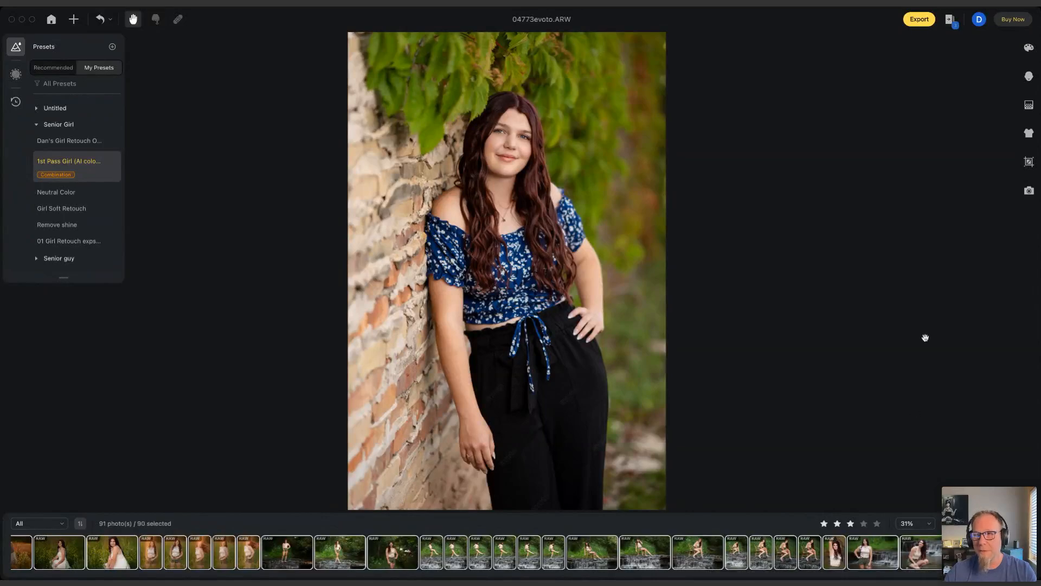
{"action": "left_click", "coordinate": [1029, 48]}
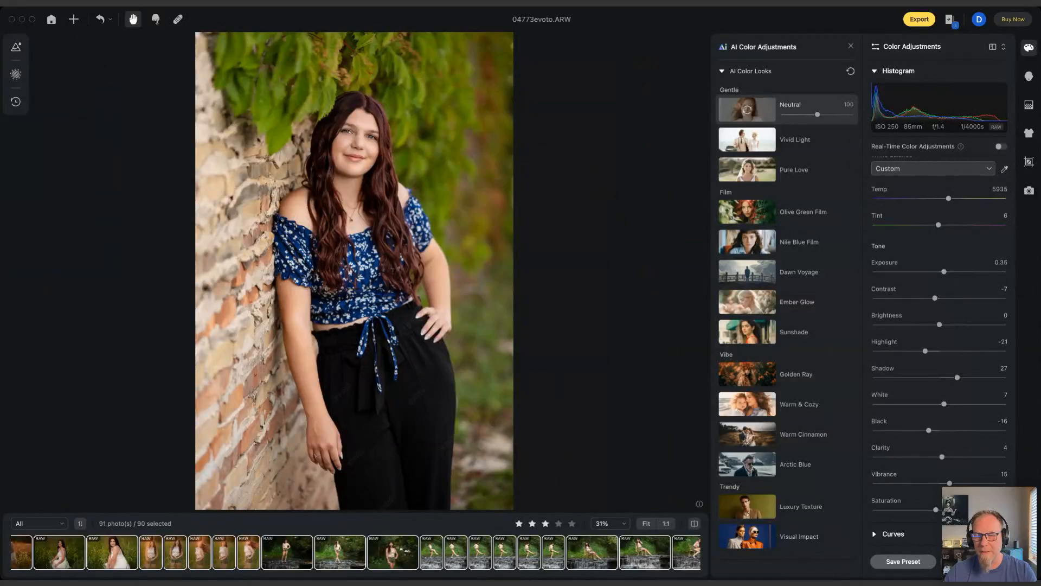
{"action": "left_click", "coordinate": [974, 561]}
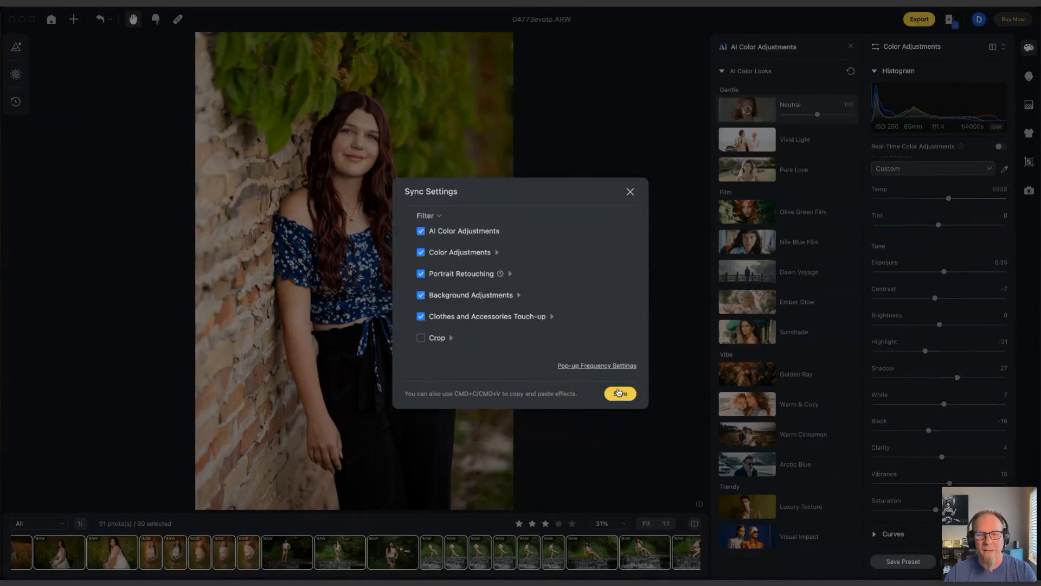
{"action": "left_click", "coordinate": [629, 194]}
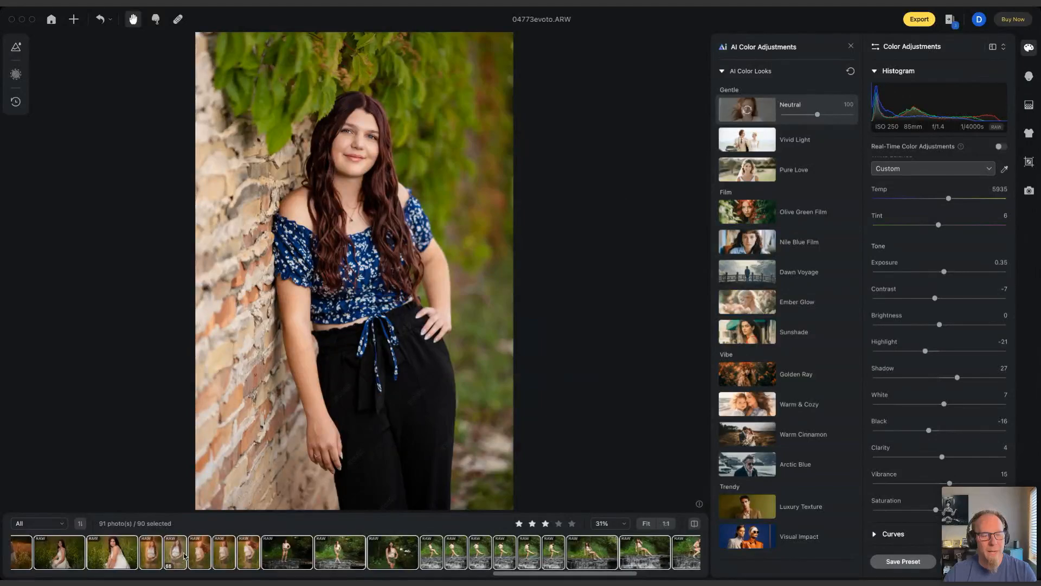
{"action": "scroll", "coordinate": [163, 552], "scroll_direction": "up", "scroll_amount": 10}
{"action": "scroll", "coordinate": [143, 556], "scroll_direction": "up", "scroll_amount": 3}
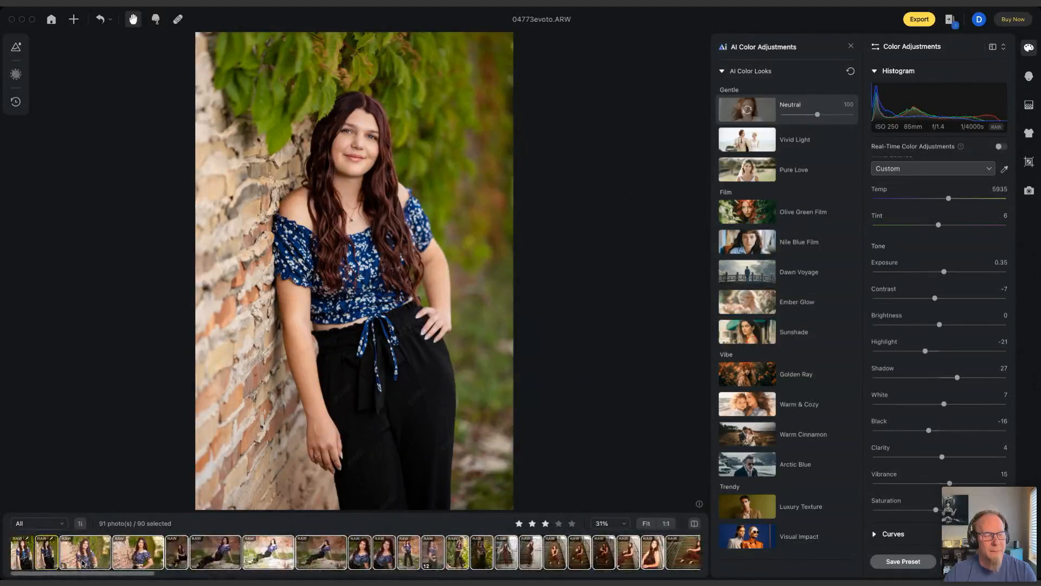
- Sync the color and retouching effects of 04773evoto.ARW to all following photos through the end of the session
{"action": "left_click", "coordinate": [48, 554]}
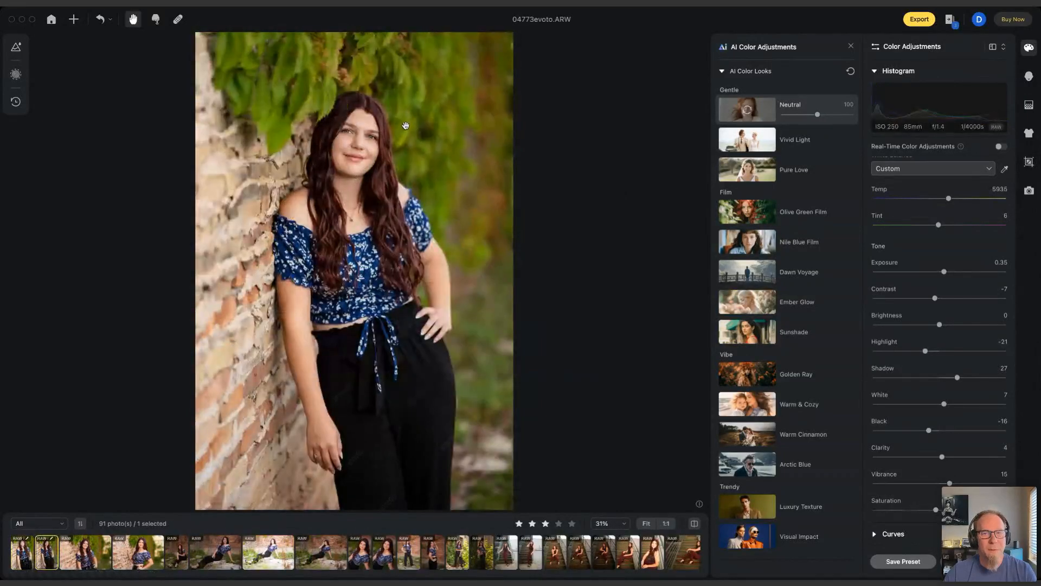
{"action": "left_click", "coordinate": [1029, 77]}
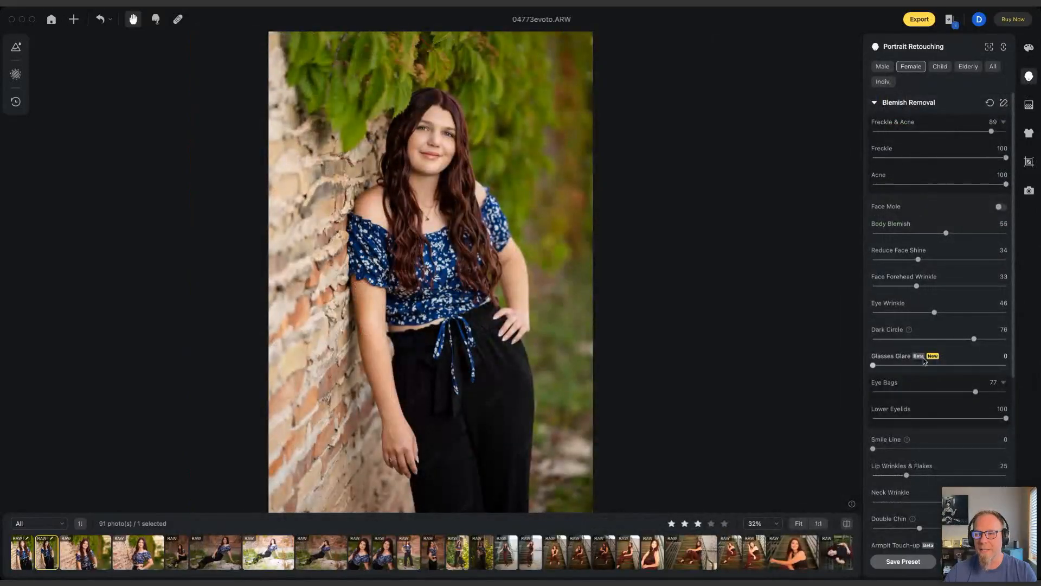
{"action": "scroll", "coordinate": [924, 392], "scroll_direction": "down", "scroll_amount": 5}
{"action": "scroll", "coordinate": [930, 396], "scroll_direction": "down", "scroll_amount": 2}
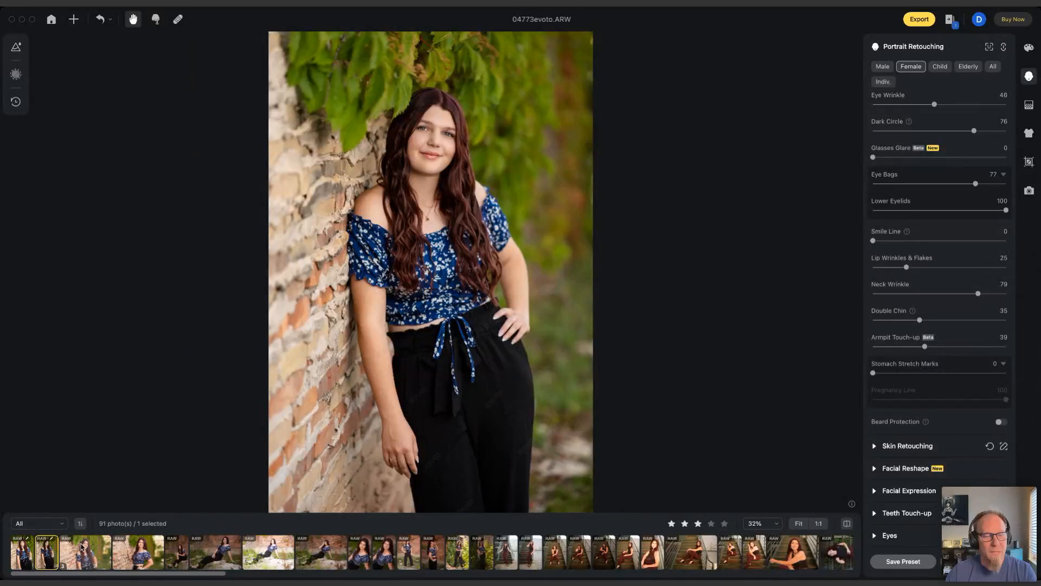
{"action": "scroll", "coordinate": [488, 536], "scroll_direction": "down", "scroll_amount": 15}
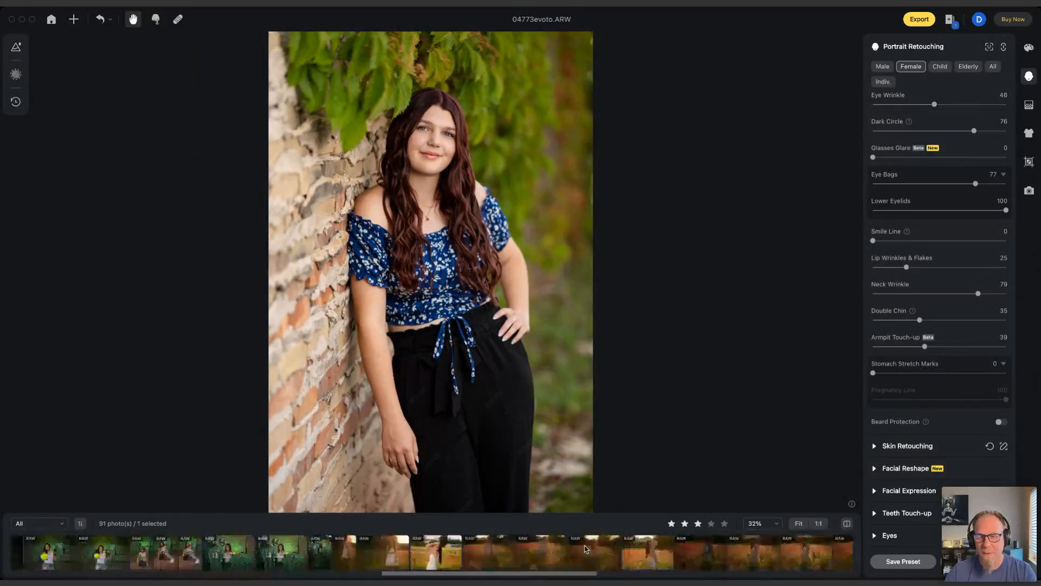
{"action": "left_click", "coordinate": [824, 552], "text": "shift"}
{"action": "left_click", "coordinate": [974, 561]}
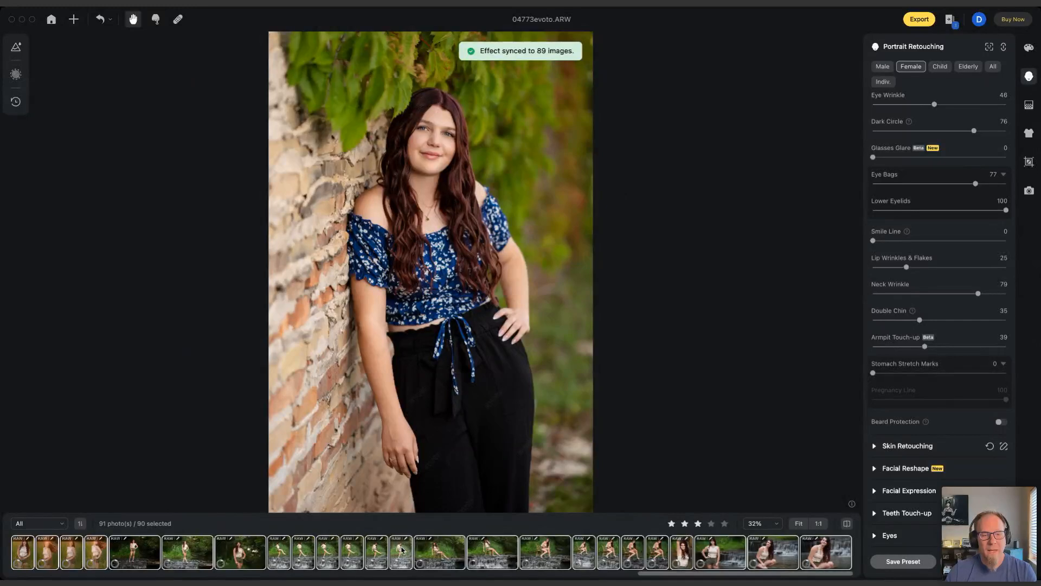
- Darken the first photo, 04772evoto.ARW, by setting its exposure to -0.7
{"action": "scroll", "coordinate": [402, 550], "scroll_direction": "up", "scroll_amount": 15}
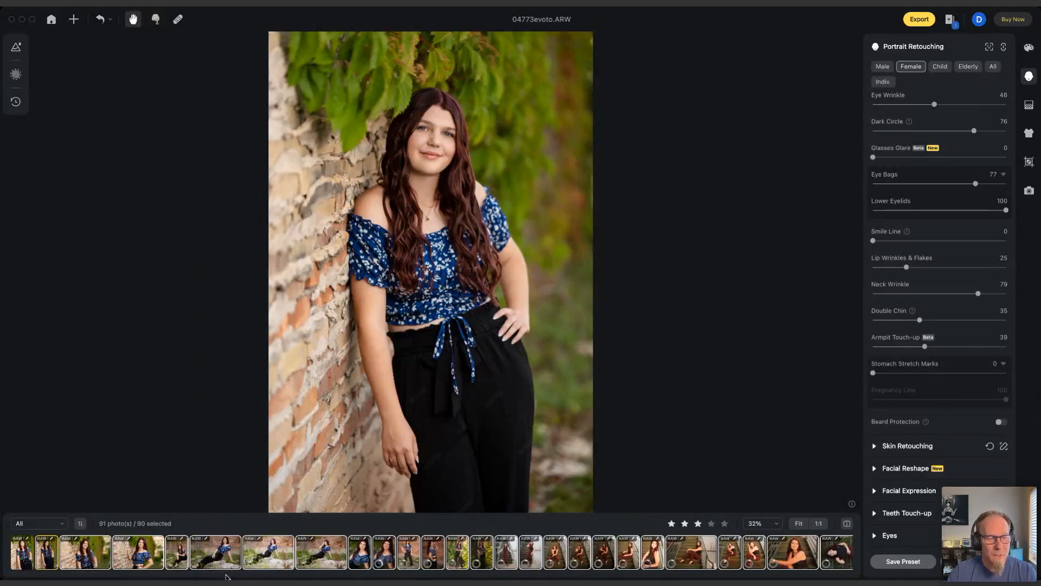
{"action": "left_click", "coordinate": [16, 550]}
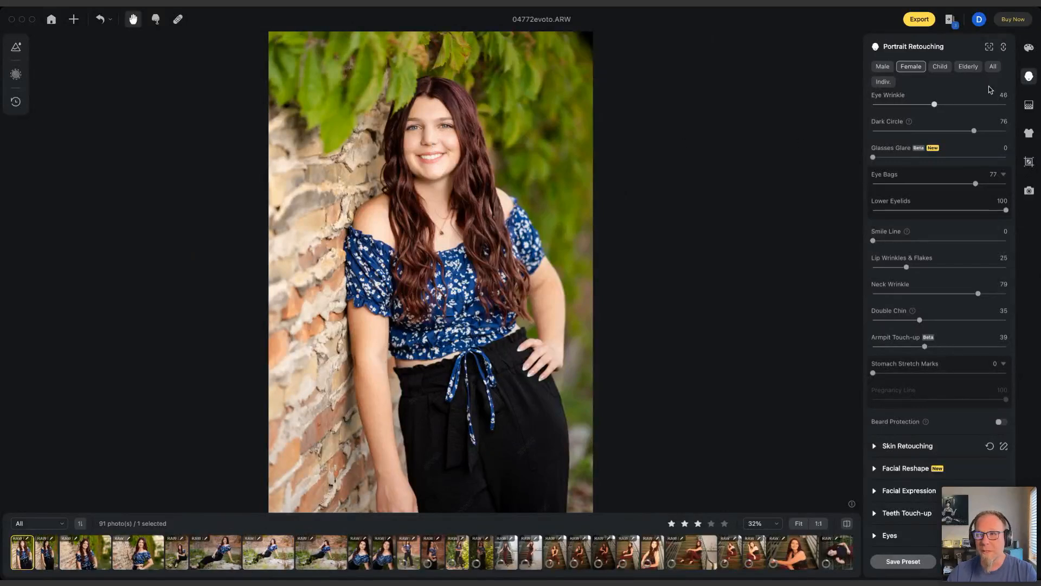
{"action": "left_click", "coordinate": [1028, 48]}
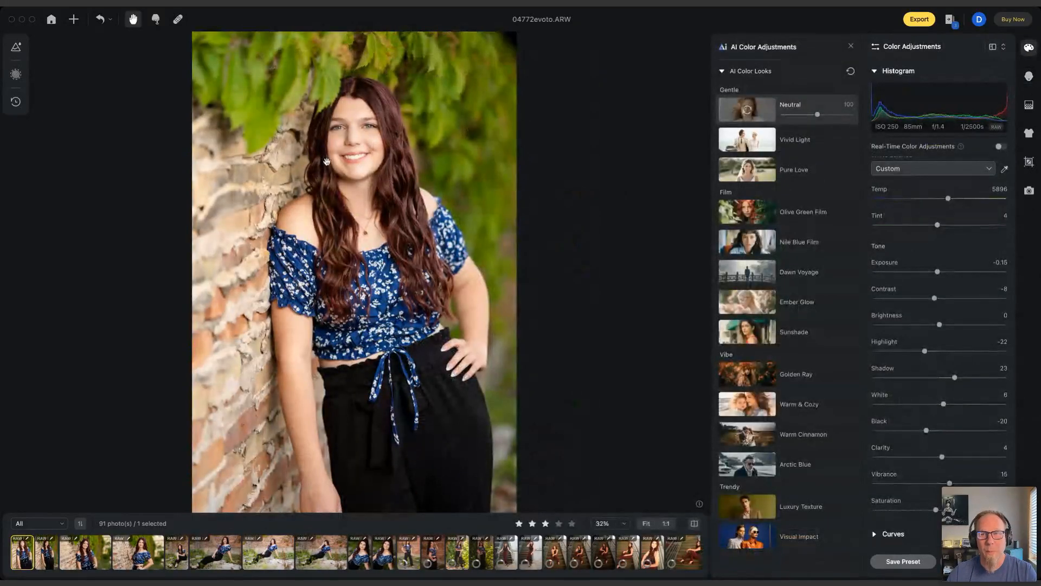
{"action": "left_click_drag", "start_coordinate": [937, 273], "coordinate": [931, 274]}
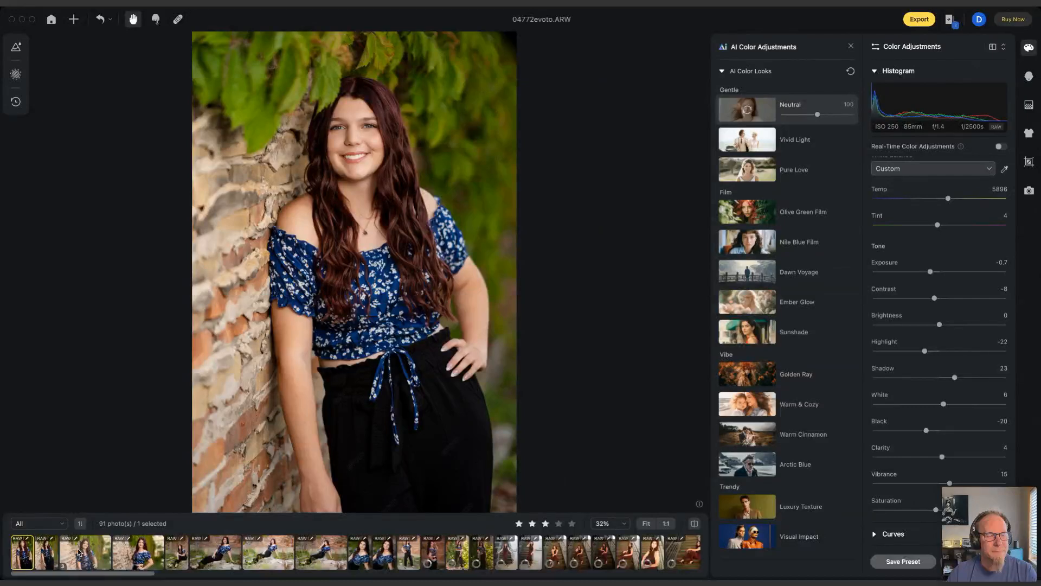
- Check the next brick-wall photos and set the exposure of 04778evoto.ARW to -2
{"action": "left_click", "coordinate": [143, 558]}
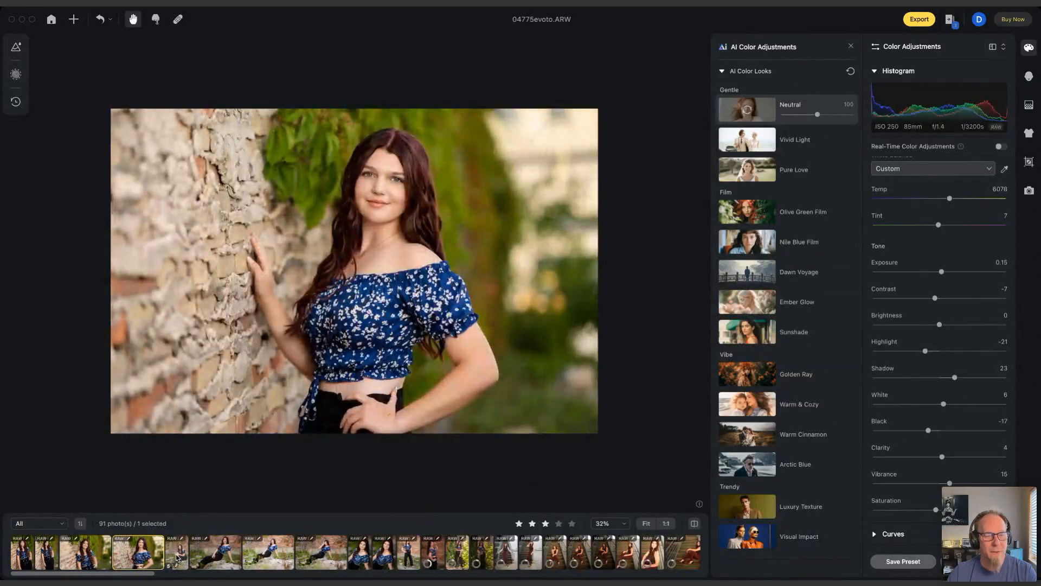
{"action": "left_click", "coordinate": [178, 558]}
{"action": "left_click", "coordinate": [214, 558]}
{"action": "left_click", "coordinate": [263, 559]}
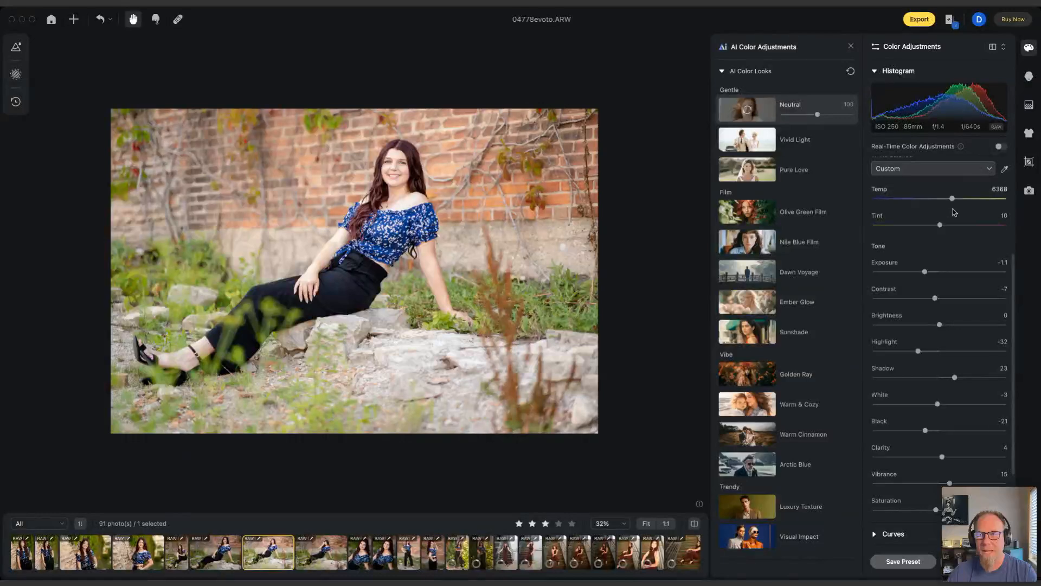
{"action": "left_click_drag", "start_coordinate": [925, 272], "coordinate": [913, 273]}
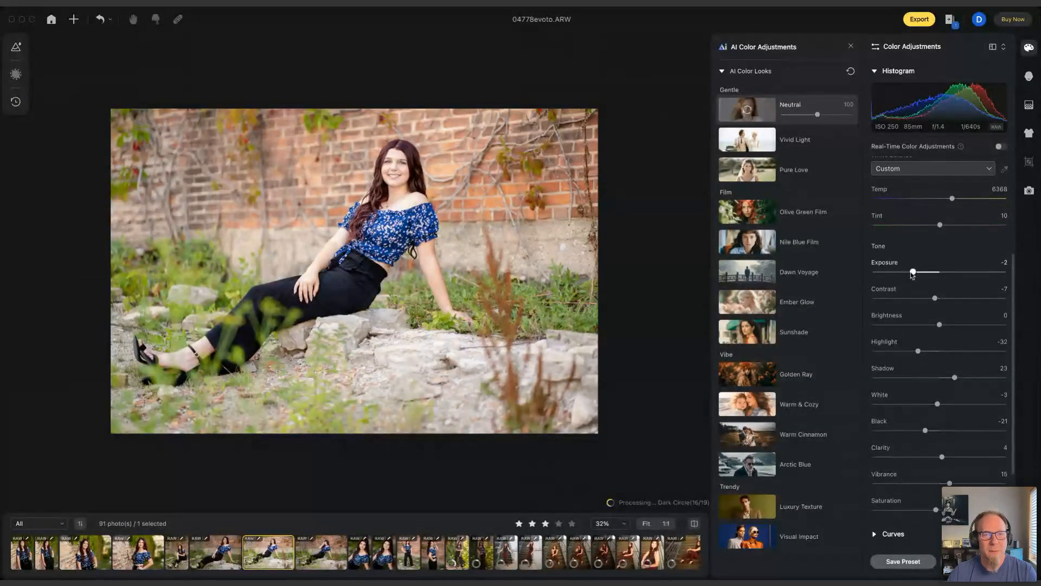
- Examine the retouched face in 04781evoto.ARW at 110% magnification
{"action": "left_click", "coordinate": [322, 548]}
{"action": "left_click", "coordinate": [389, 552]}
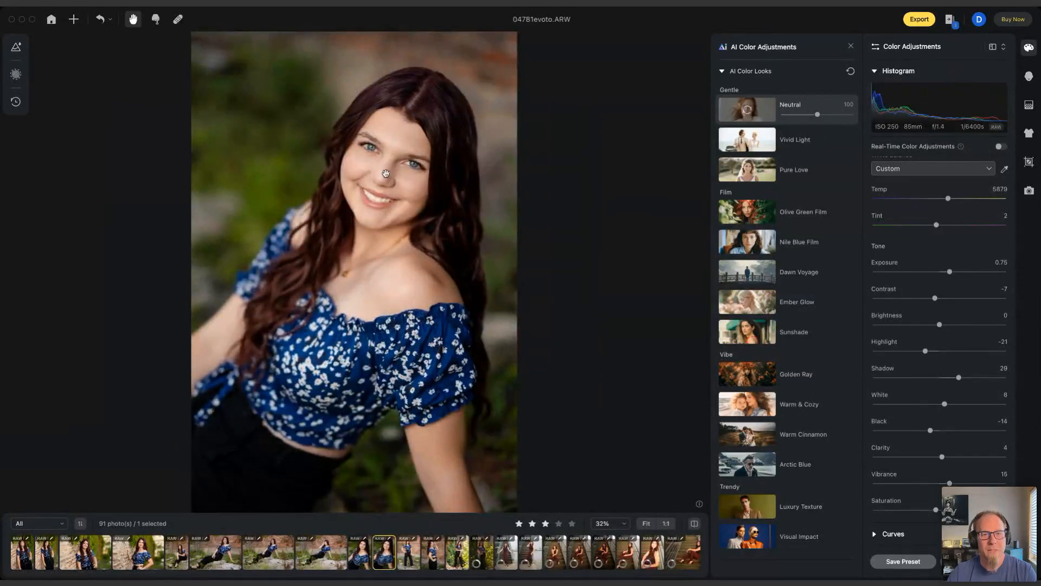
{"action": "scroll", "coordinate": [387, 173], "scroll_direction": "up", "scroll_amount": 5}
{"action": "left_click_drag", "start_coordinate": [442, 170], "coordinate": [474, 255]}
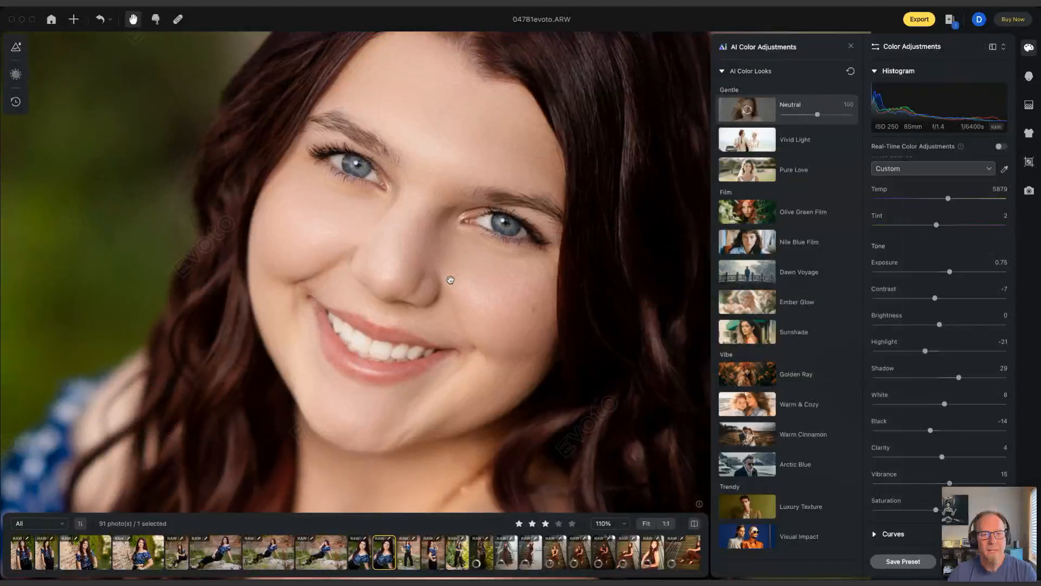
{"action": "scroll", "coordinate": [450, 280], "scroll_direction": "down", "scroll_amount": 1}
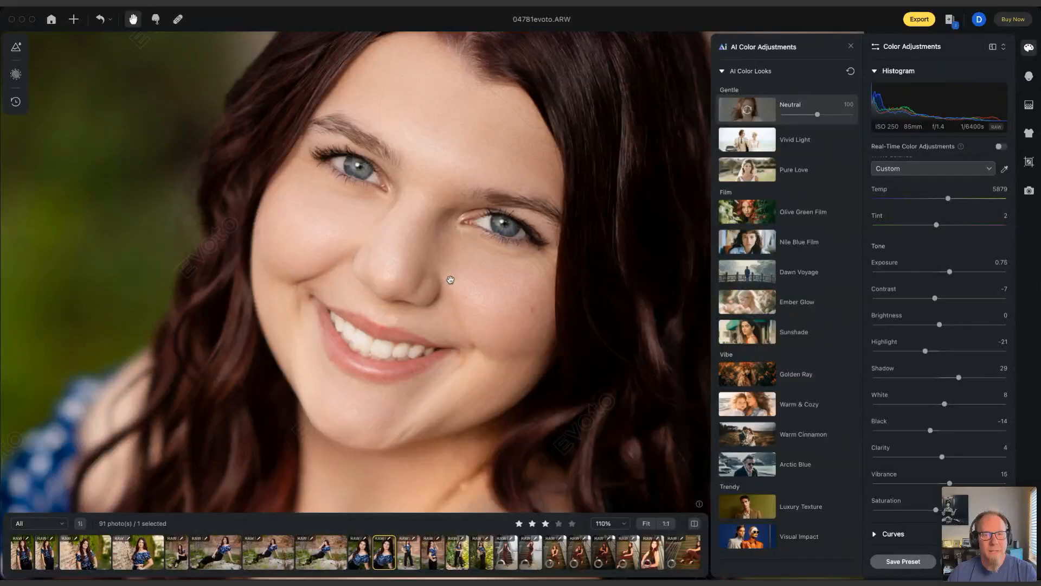
{"action": "scroll", "coordinate": [449, 278], "scroll_direction": "down", "scroll_amount": 5}
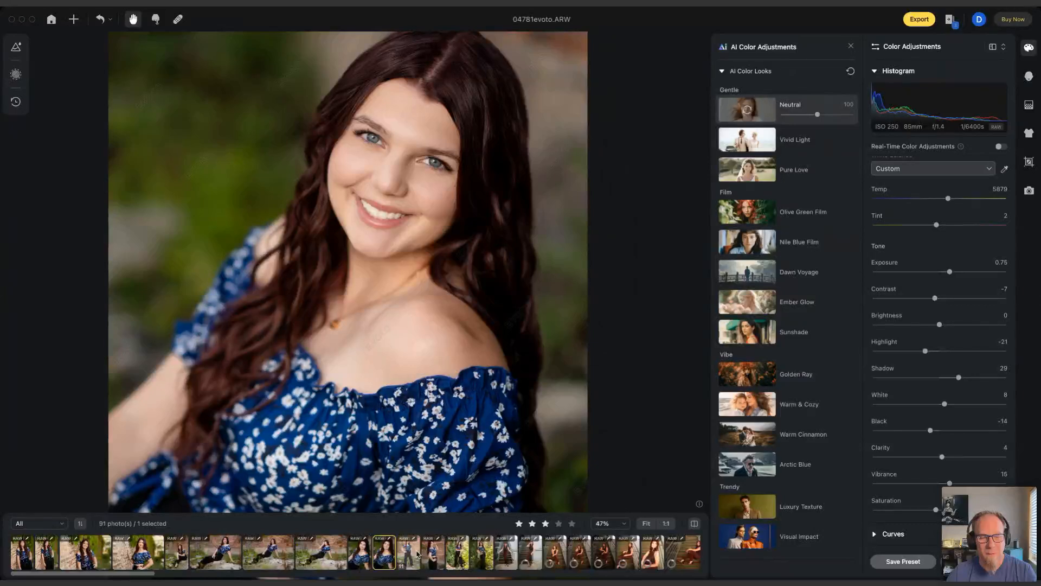
- Cool the staircase photo 04788evoto.ARW by setting its color temperature to 5451
{"action": "scroll", "coordinate": [420, 553], "scroll_direction": "right", "scroll_amount": 3}
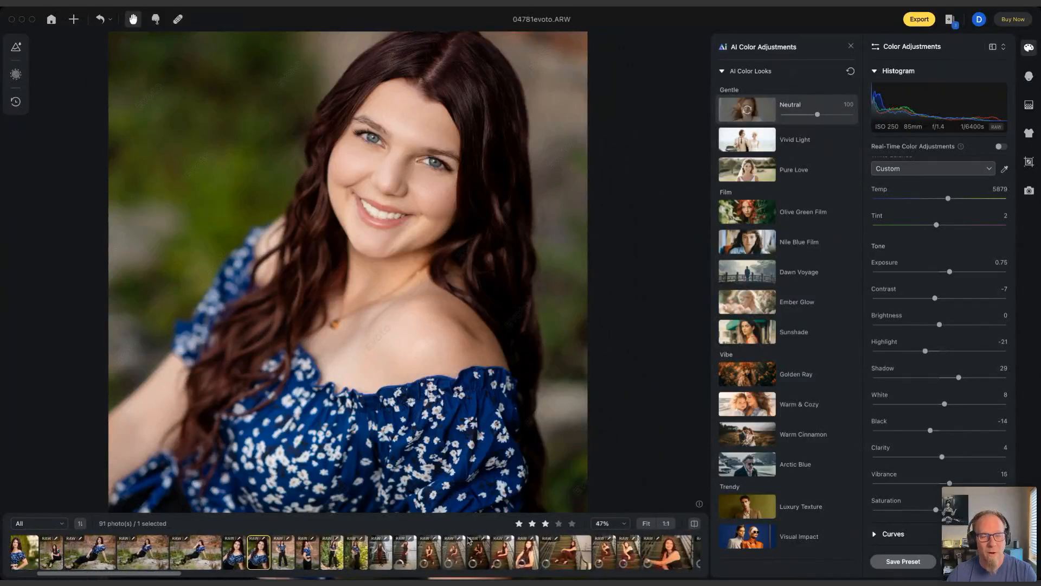
{"action": "left_click", "coordinate": [431, 551]}
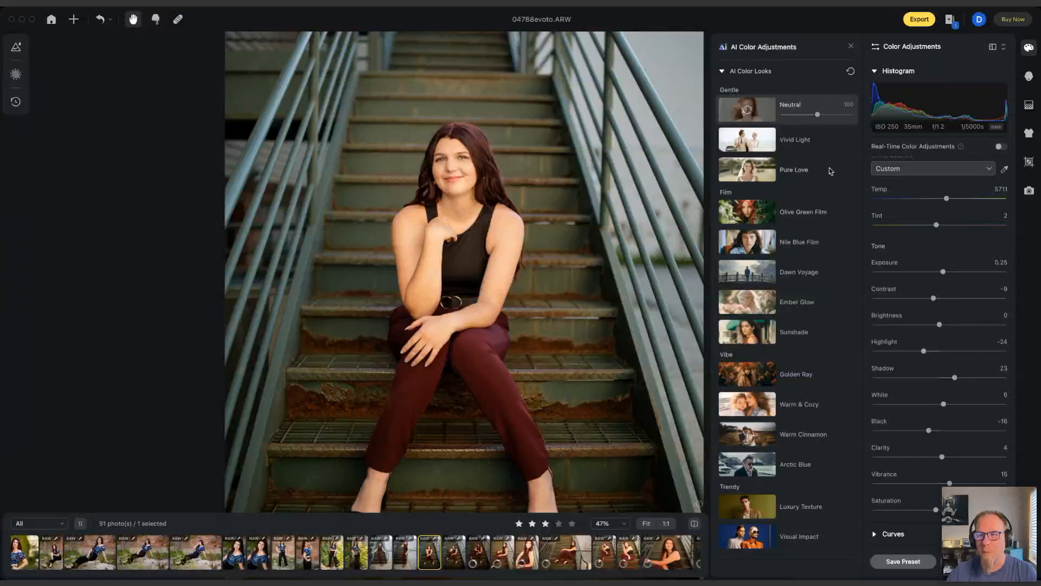
{"action": "left_click_drag", "start_coordinate": [946, 200], "coordinate": [943, 200]}
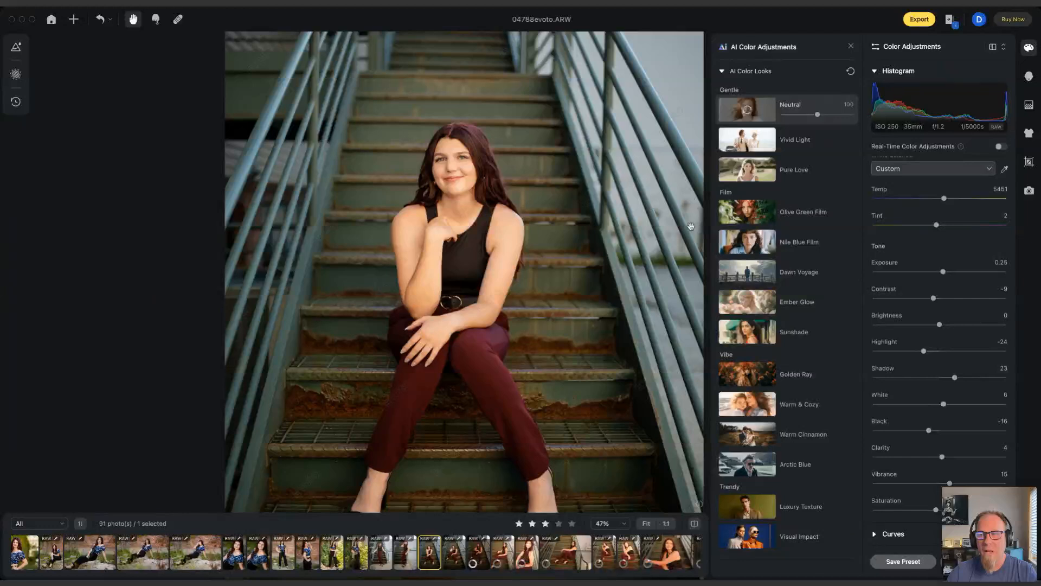
- Review the local color adjustment targets Person, Background and Custom for 04788evoto.ARW, and return to full-image adjustments
{"action": "scroll", "coordinate": [940, 237], "scroll_direction": "up", "scroll_amount": 3}
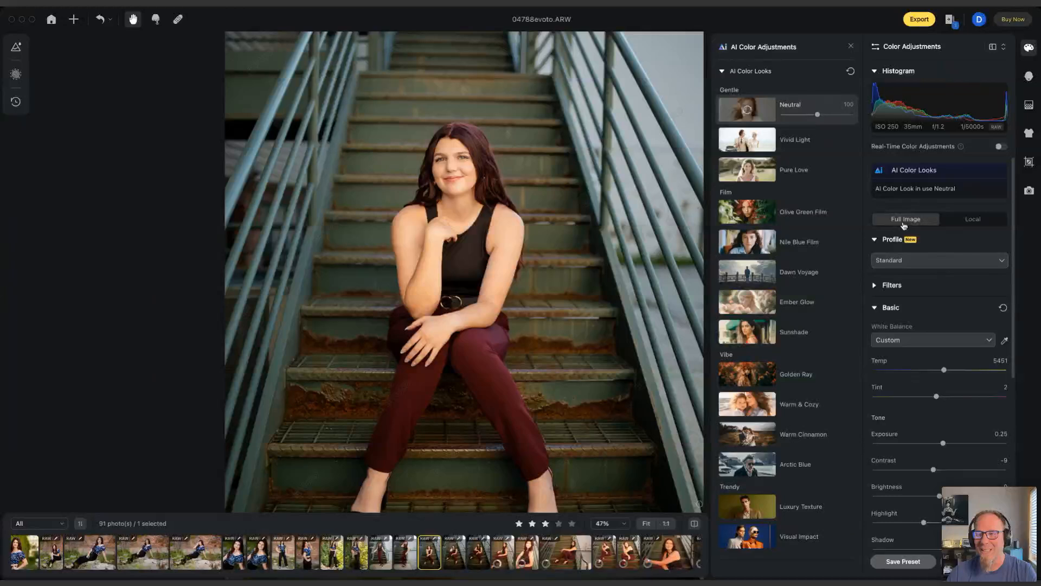
{"action": "left_click", "coordinate": [975, 222]}
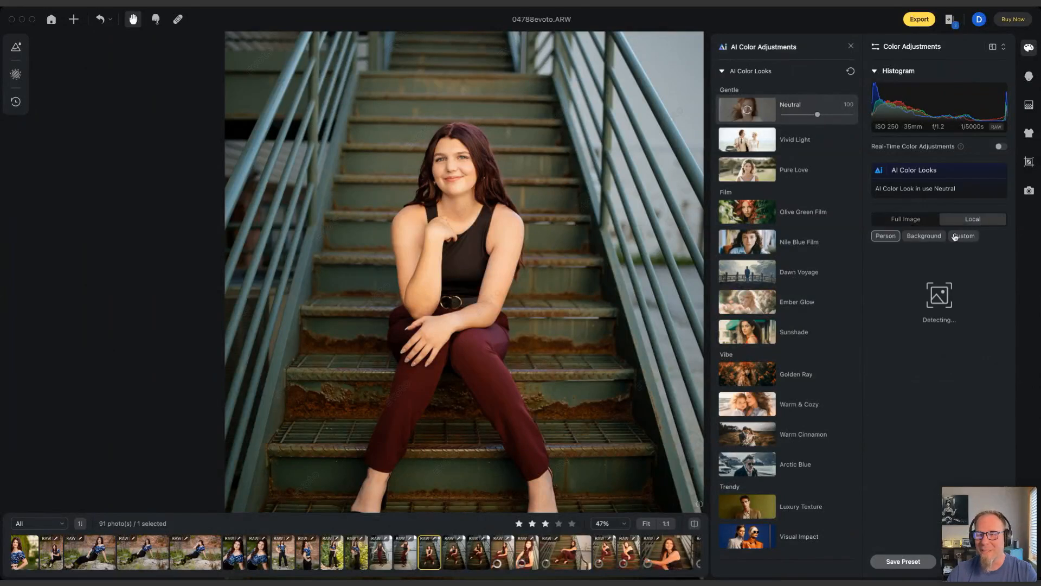
{"action": "left_click", "coordinate": [924, 239]}
{"action": "left_click", "coordinate": [970, 238]}
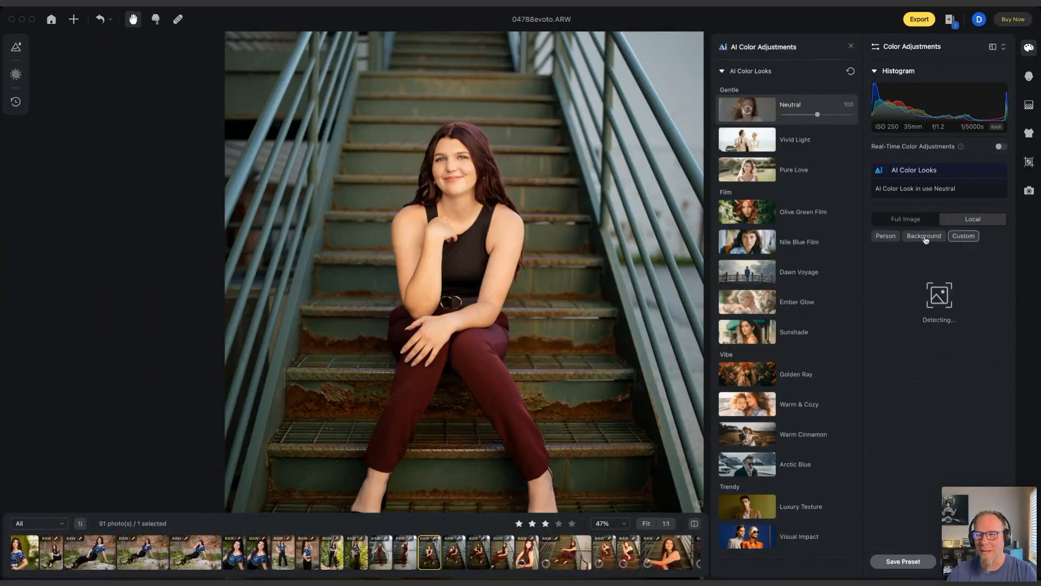
{"action": "left_click", "coordinate": [881, 237]}
{"action": "left_click", "coordinate": [895, 225]}
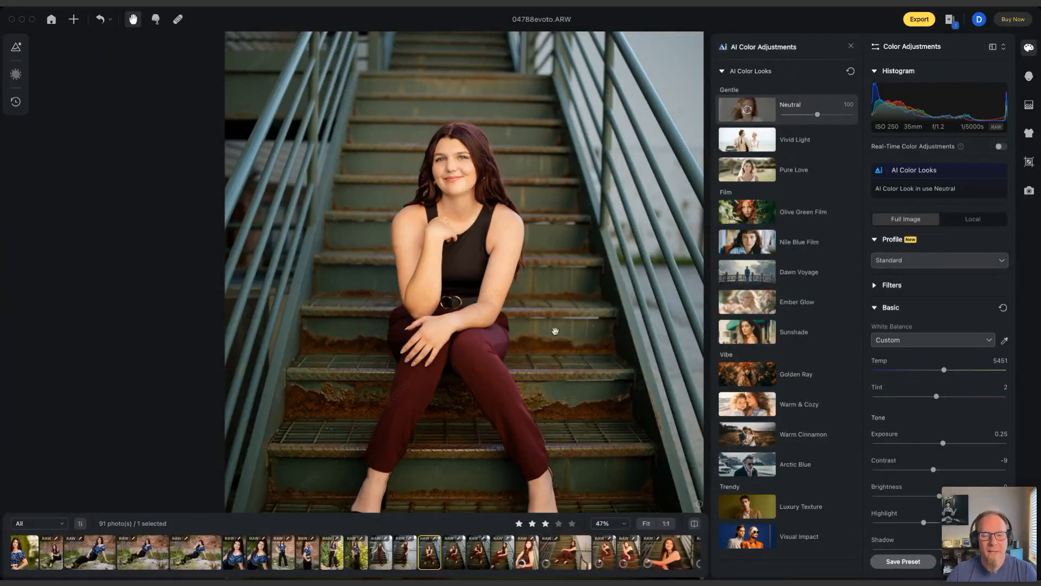
- Rotate 04797evoto.ARW 90 degrees counterclockwise to portrait orientation and apply the crop
{"action": "scroll", "coordinate": [537, 450], "scroll_direction": "down", "scroll_amount": 1}
{"action": "scroll", "coordinate": [584, 556], "scroll_direction": "right", "scroll_amount": 5}
{"action": "scroll", "coordinate": [584, 555], "scroll_direction": "right", "scroll_amount": 1}
{"action": "left_click", "coordinate": [495, 559]}
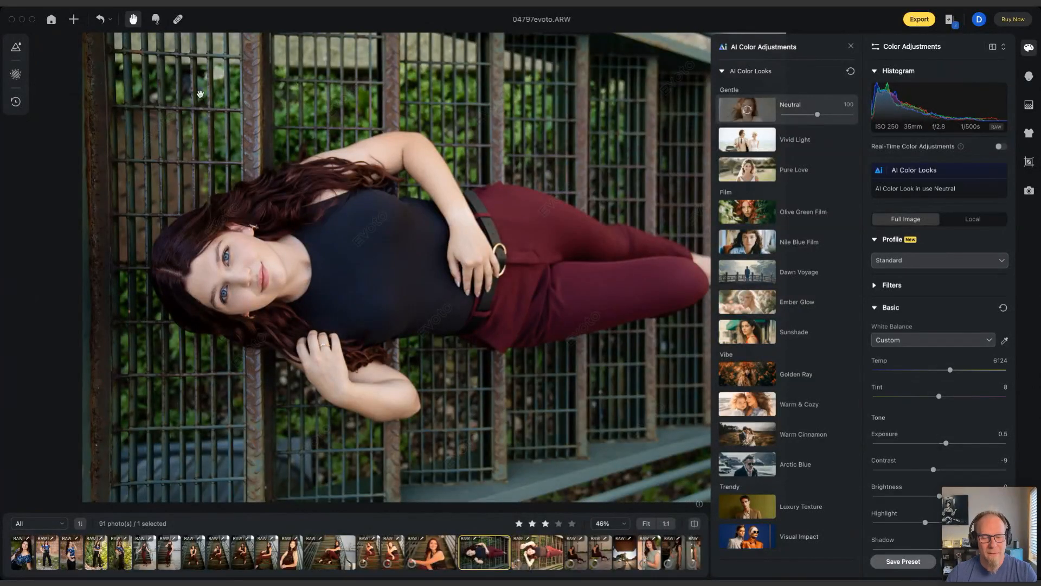
{"action": "key", "text": "c"}
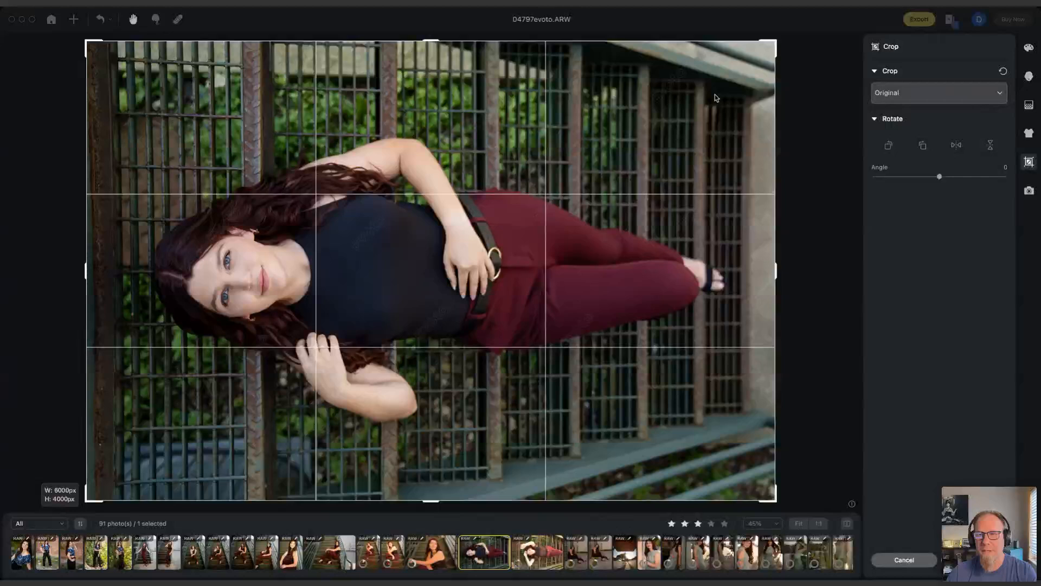
{"action": "left_click", "coordinate": [888, 145]}
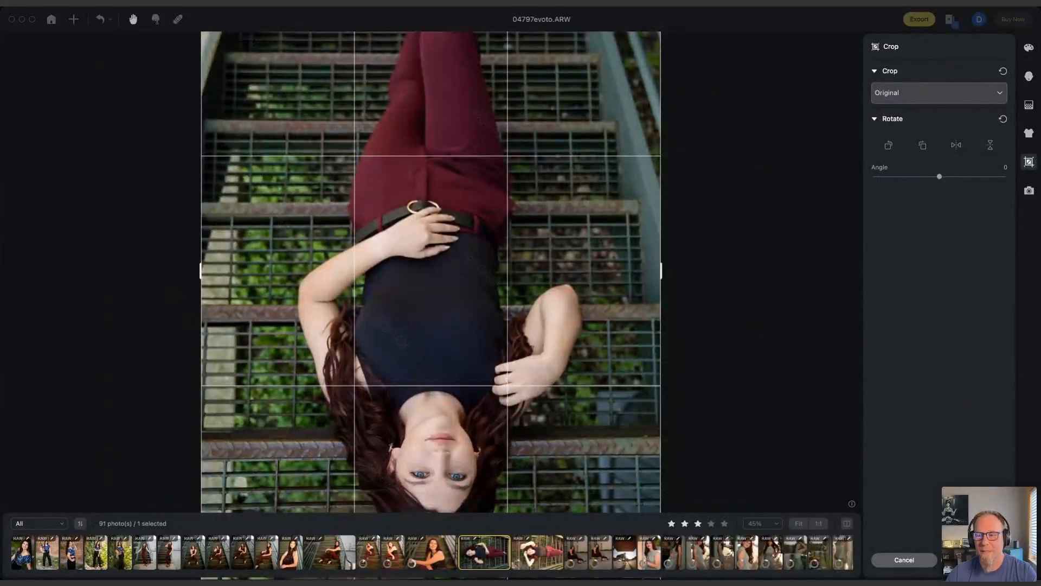
{"action": "key", "text": "Return"}
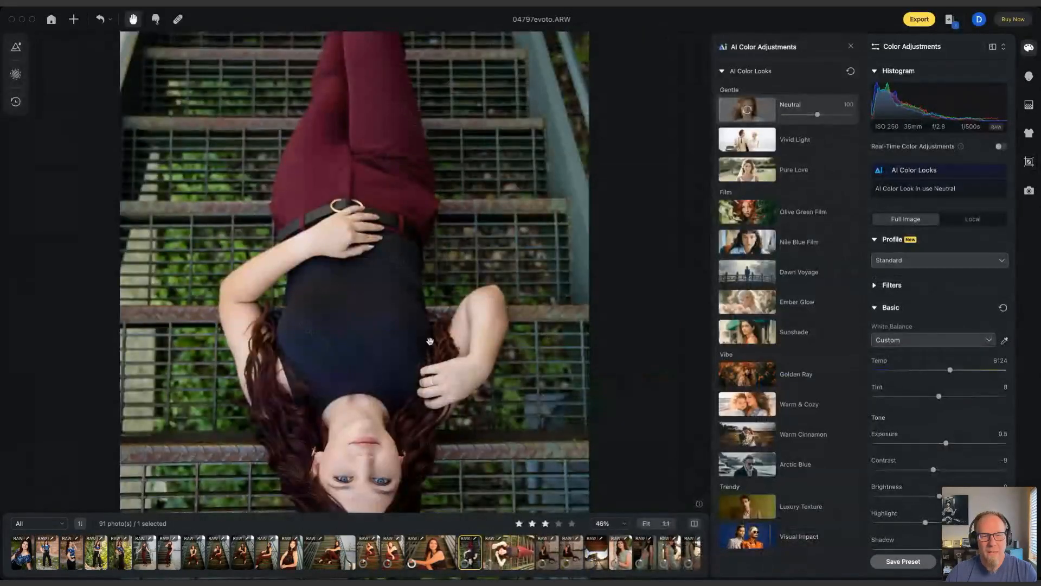
- Examine the retouched face in 04797evoto.ARW up close and return to a wider view
{"action": "scroll", "coordinate": [430, 341], "scroll_direction": "down", "scroll_amount": 2}
{"action": "left_click_drag", "start_coordinate": [431, 365], "coordinate": [504, 269]}
{"action": "scroll", "coordinate": [438, 365], "scroll_direction": "up", "scroll_amount": 5}
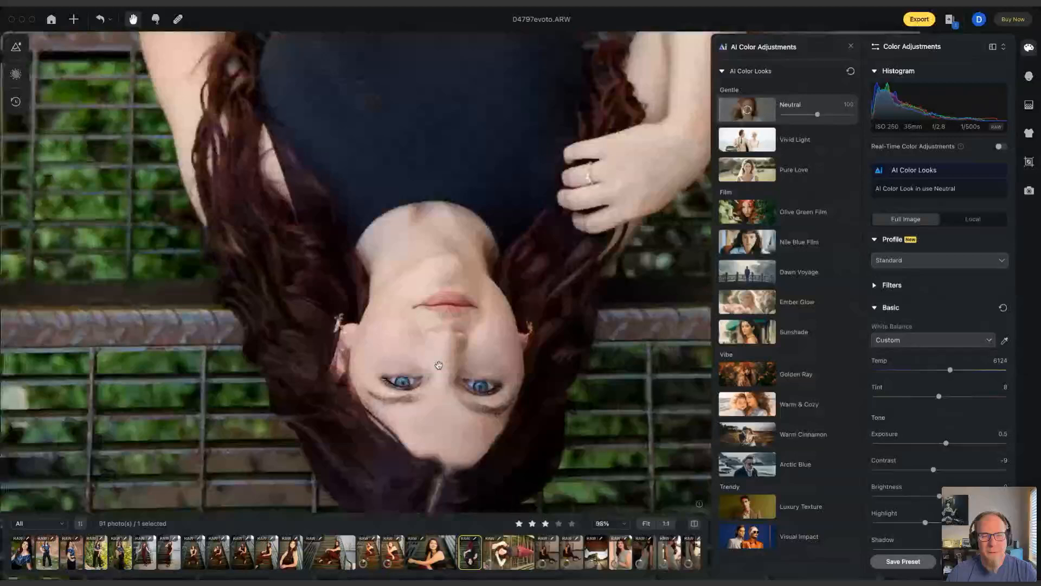
{"action": "scroll", "coordinate": [477, 372], "scroll_direction": "down", "scroll_amount": 6}
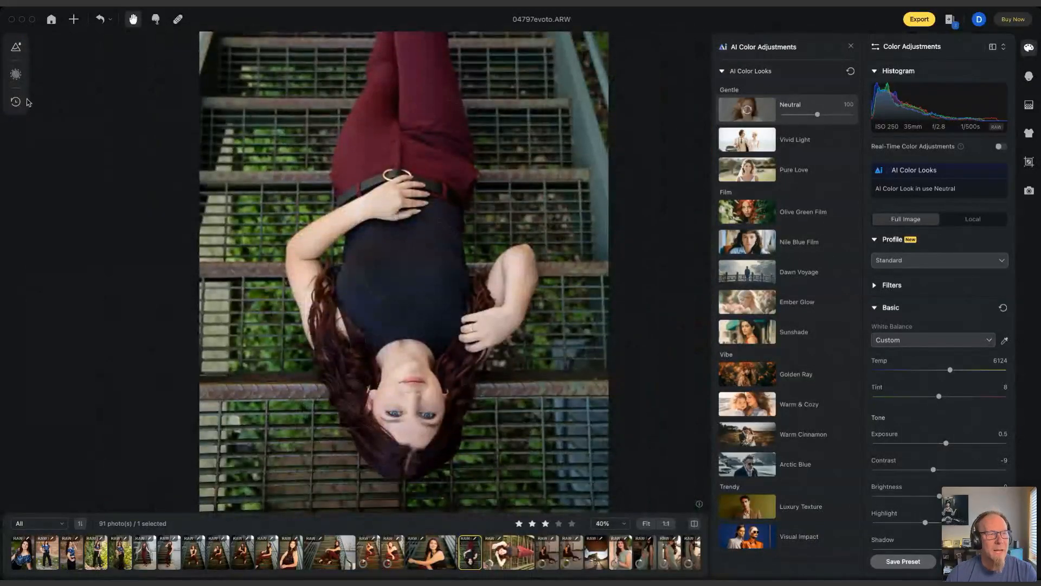
- Apply the Cinematic Teal preset from the Demo Presets group to 04797evoto.ARW and view the whole photo
{"action": "left_click", "coordinate": [15, 102]}
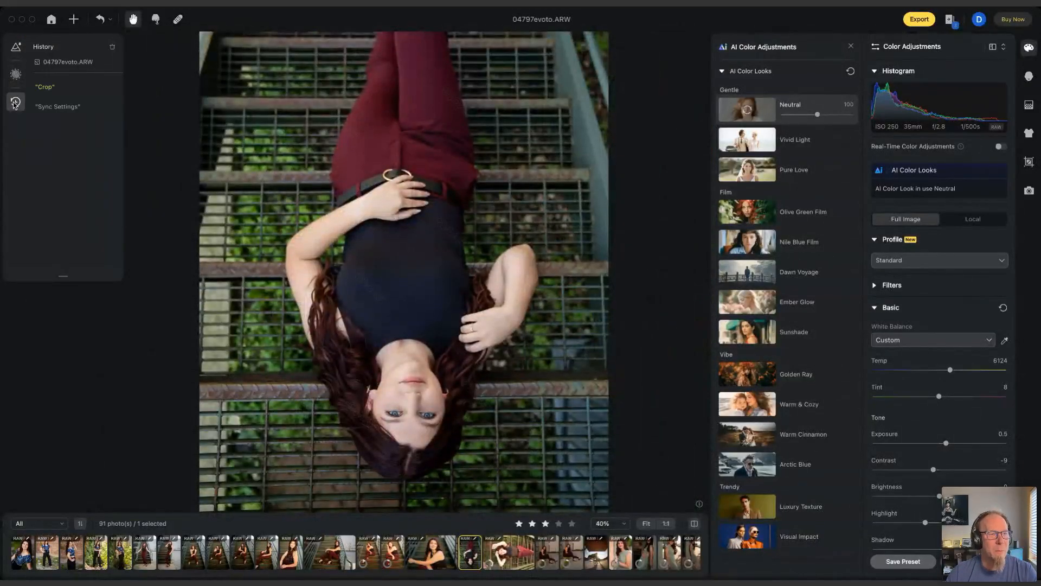
{"action": "left_click", "coordinate": [16, 49]}
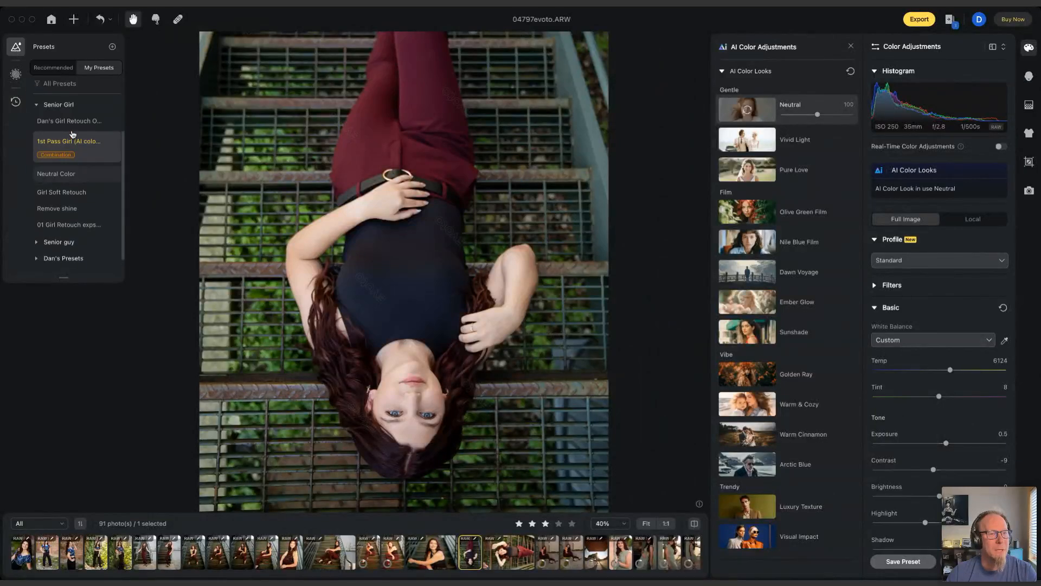
{"action": "scroll", "coordinate": [84, 149], "scroll_direction": "up", "scroll_amount": 2}
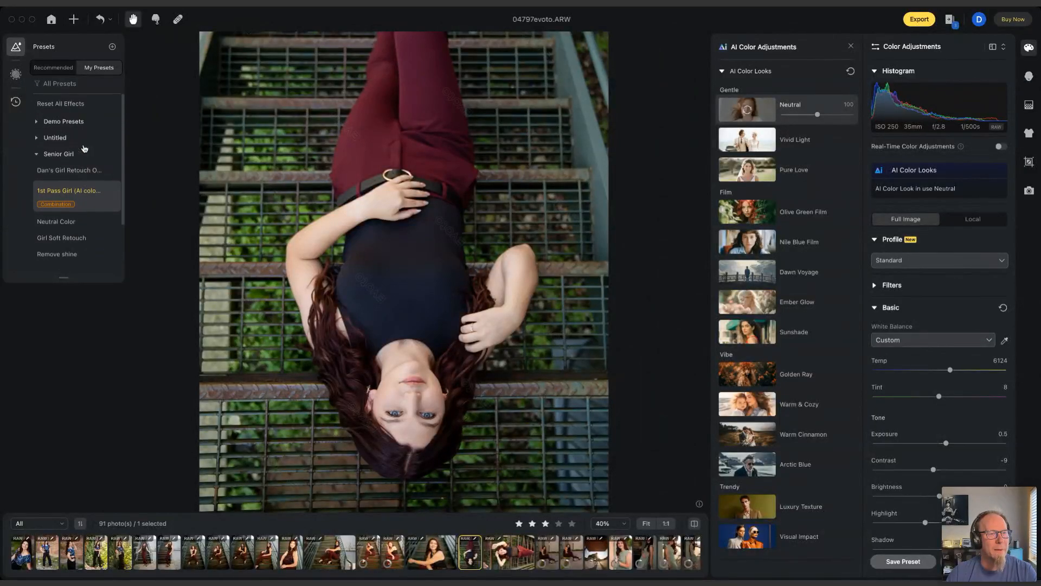
{"action": "left_click", "coordinate": [37, 122]}
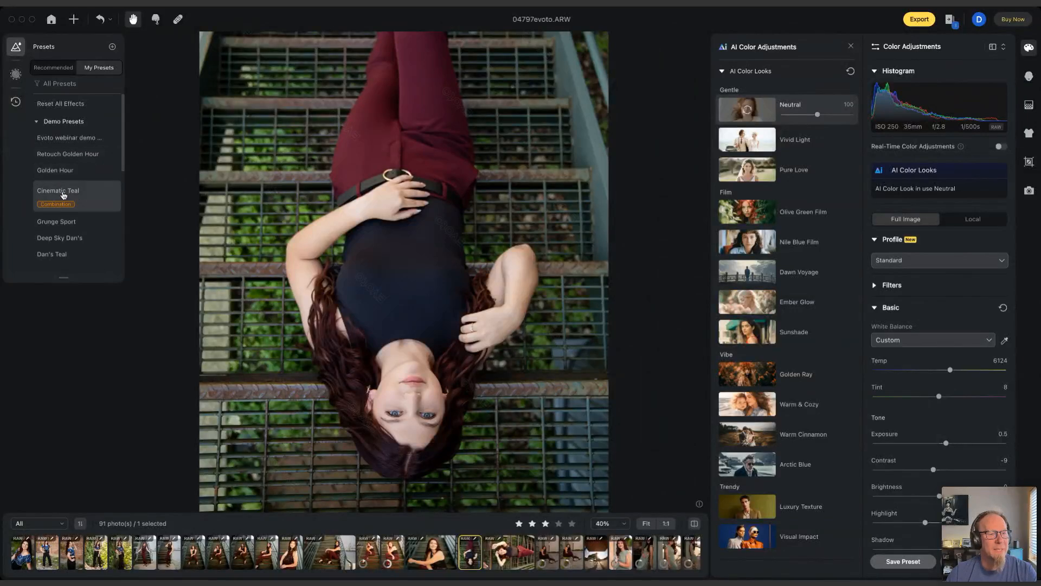
{"action": "left_click", "coordinate": [63, 192]}
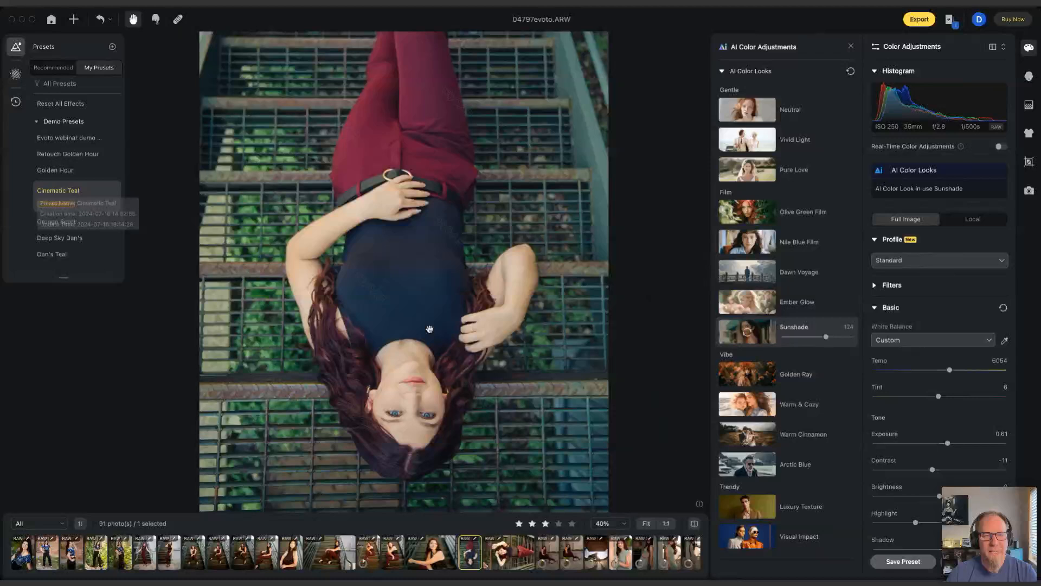
{"action": "left_click_drag", "start_coordinate": [539, 375], "coordinate": [512, 379]}
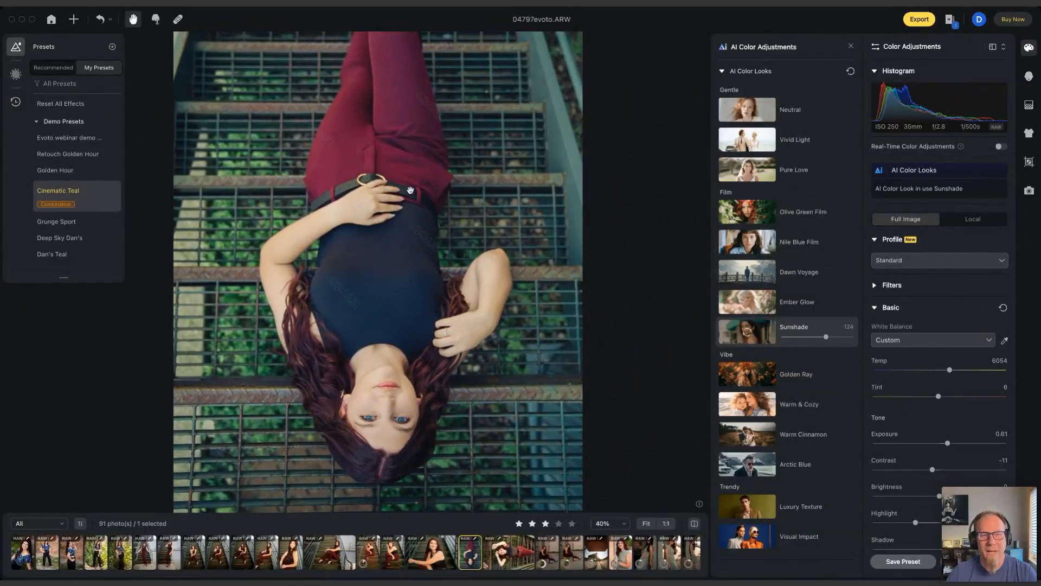
{"action": "scroll", "coordinate": [447, 254], "scroll_direction": "down", "scroll_amount": 3}
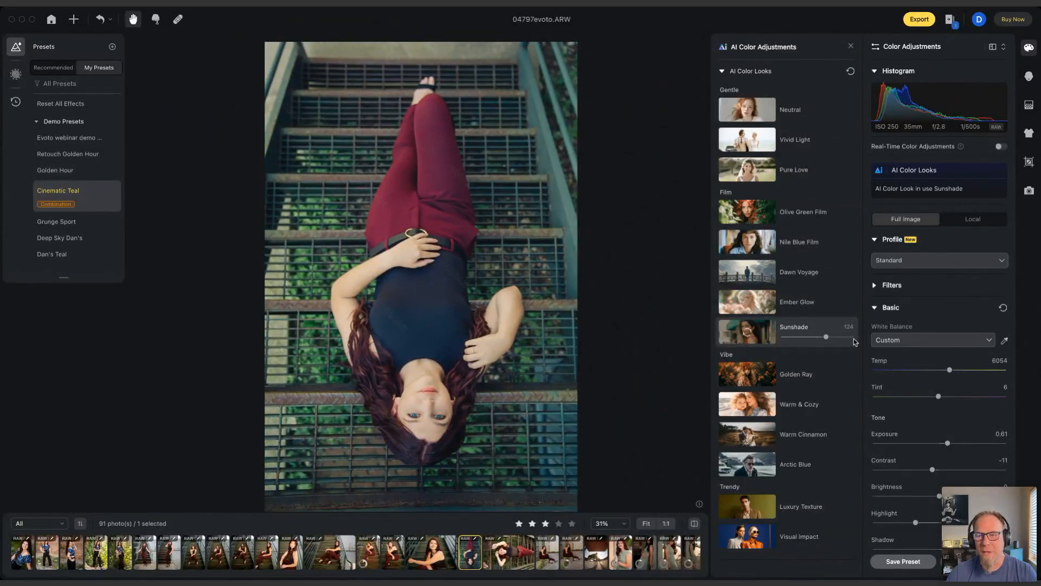
- Try the Dawn Voyage and Arctic Blue color looks on 04797evoto.ARW, and settle on Warm Cinnamon at strength 66
{"action": "left_click", "coordinate": [755, 274]}
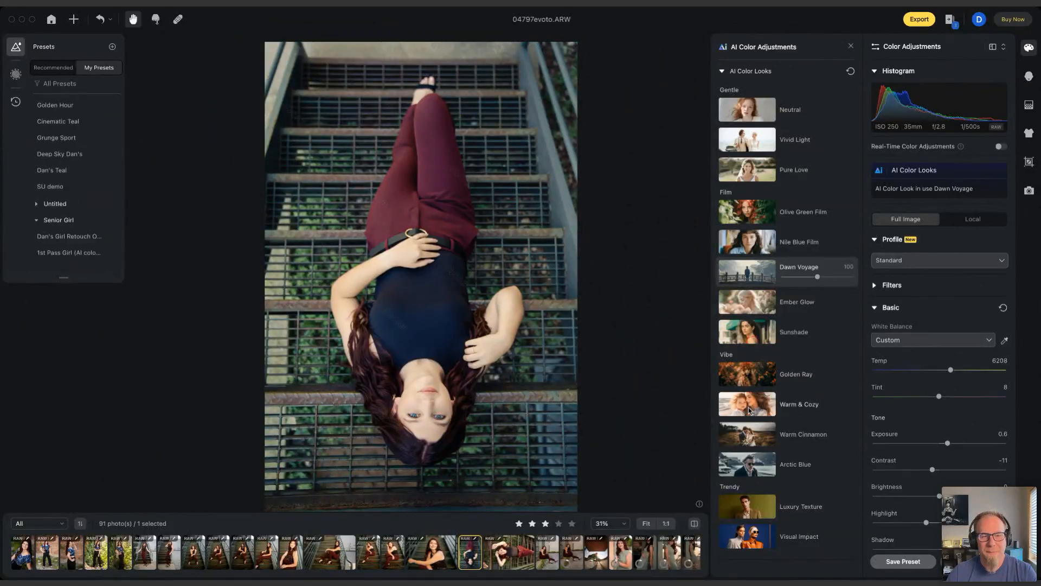
{"action": "left_click", "coordinate": [748, 460]}
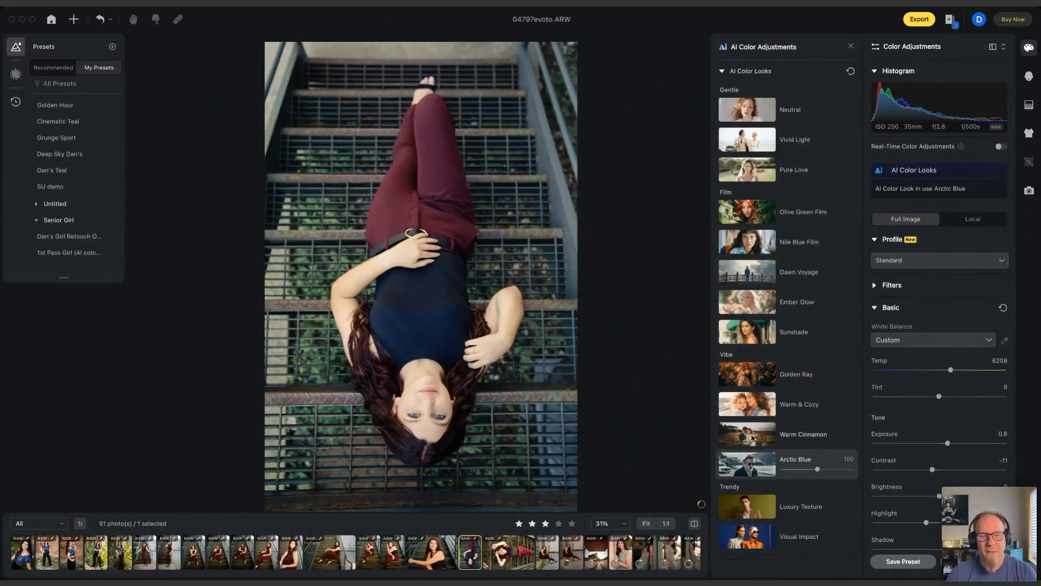
{"action": "left_click", "coordinate": [750, 438]}
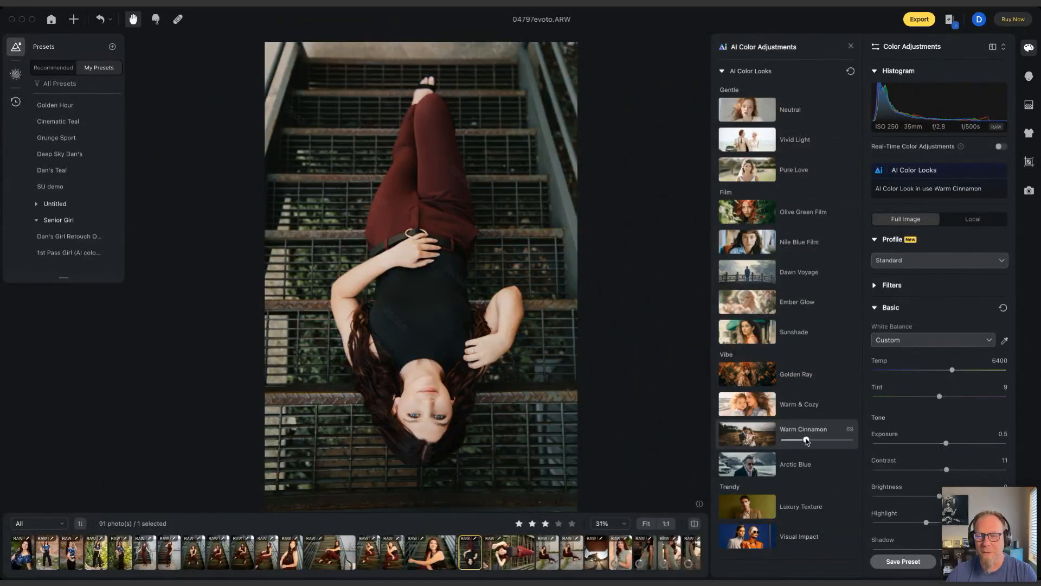
{"action": "left_click_drag", "start_coordinate": [807, 441], "coordinate": [805, 441]}
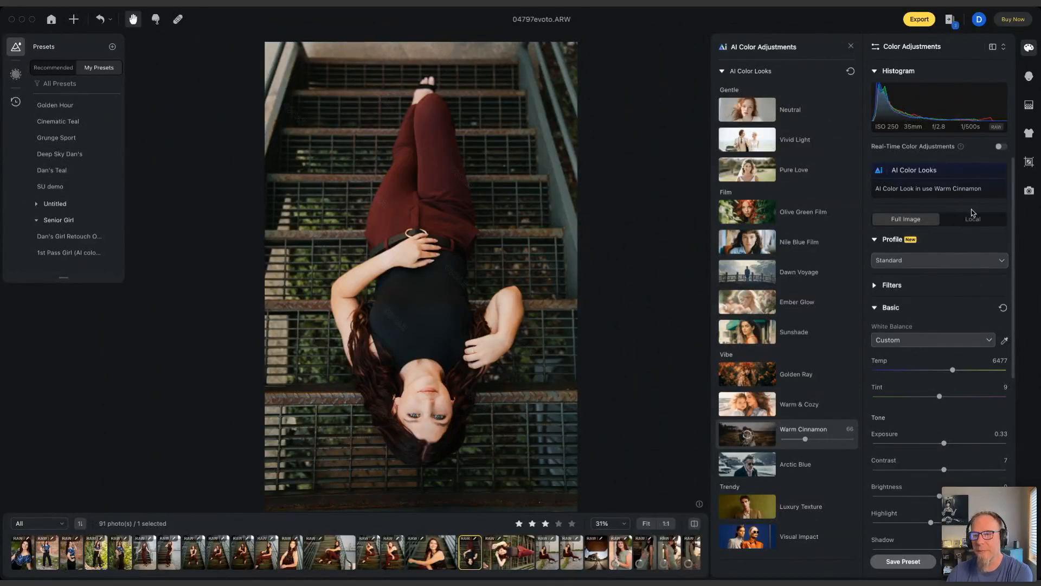
- Try the C10, L02 and V02 filters on 04797evoto.ARW, settle on V10 at amount 65, and view the whole photo
{"action": "left_click", "coordinate": [877, 285]}
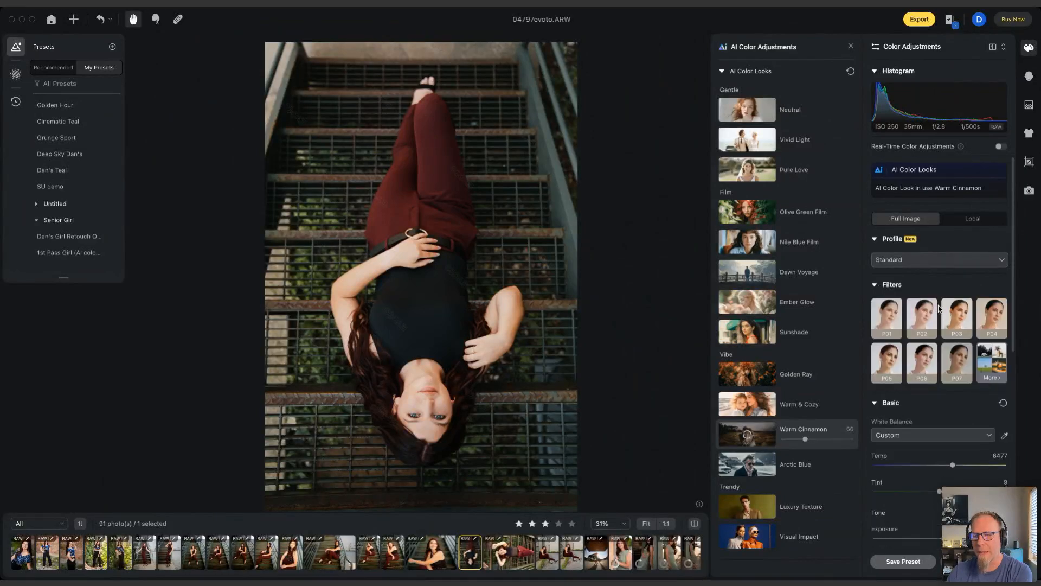
{"action": "scroll", "coordinate": [941, 308], "scroll_direction": "down", "scroll_amount": 2}
{"action": "left_click", "coordinate": [993, 305]}
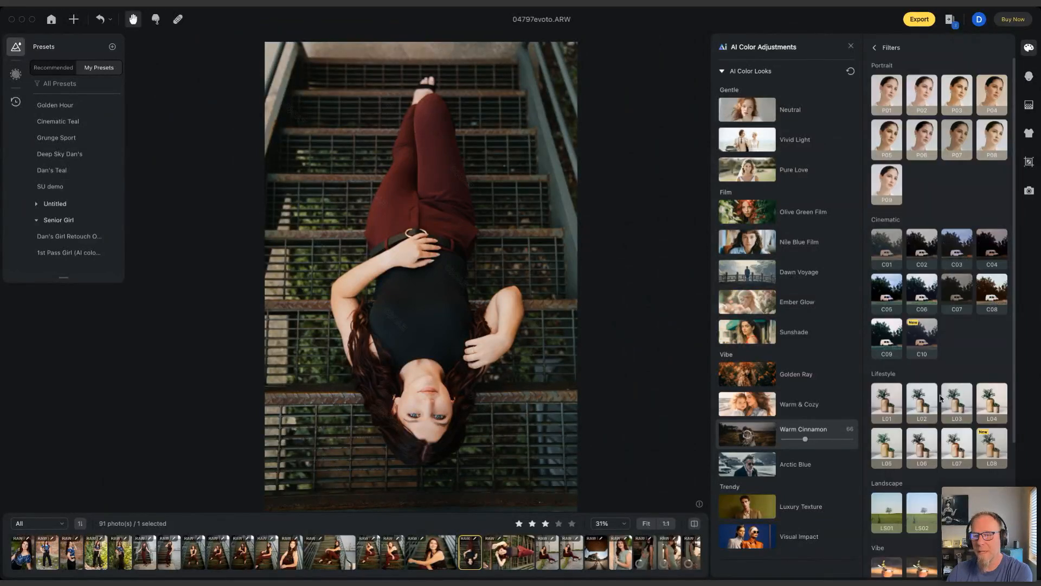
{"action": "left_click", "coordinate": [922, 337]}
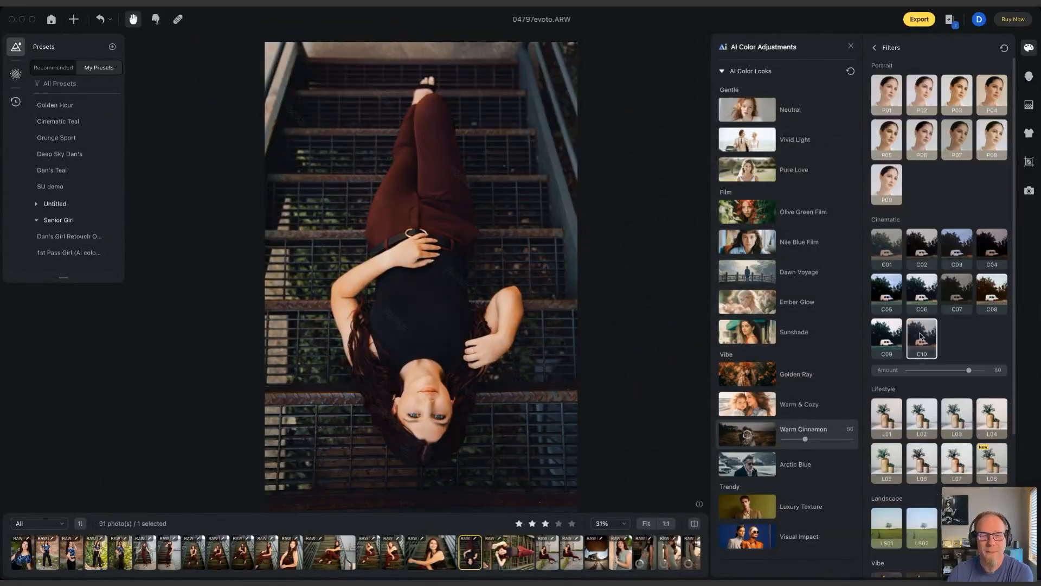
{"action": "left_click", "coordinate": [922, 431]}
{"action": "scroll", "coordinate": [946, 426], "scroll_direction": "down", "scroll_amount": 3}
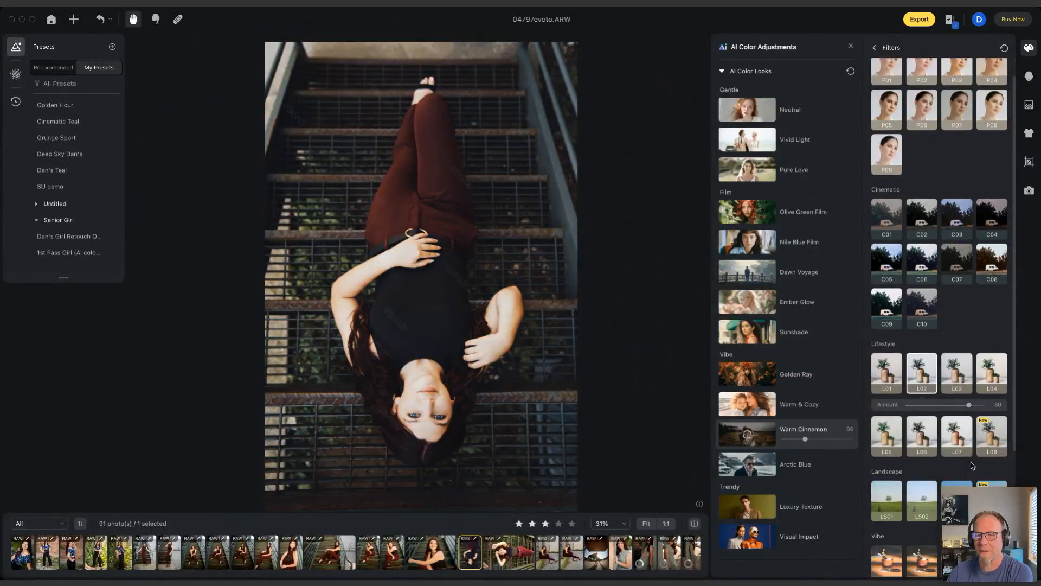
{"action": "left_click", "coordinate": [925, 449]}
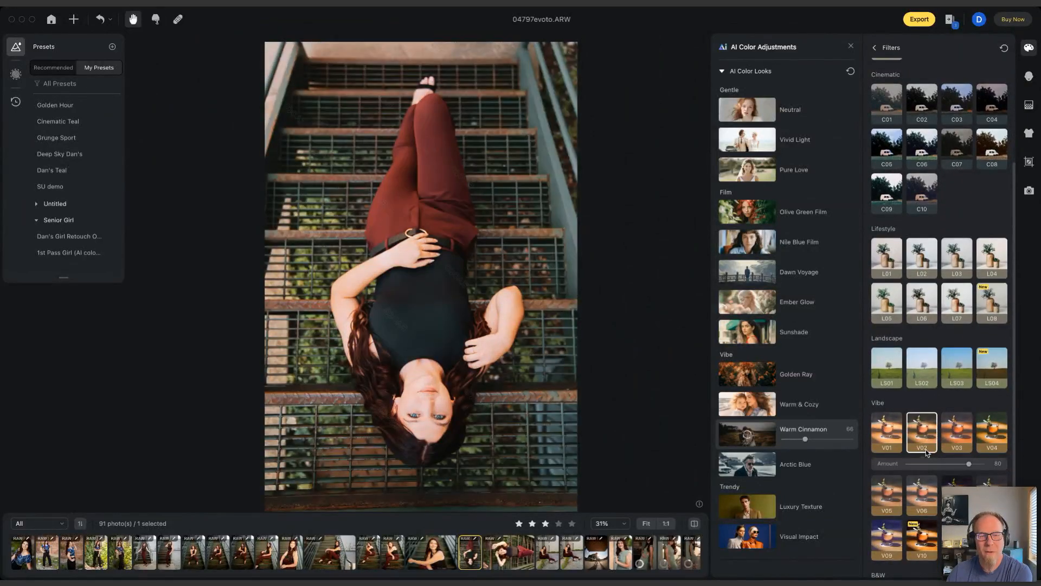
{"action": "scroll", "coordinate": [954, 468], "scroll_direction": "down", "scroll_amount": 2}
{"action": "left_click", "coordinate": [922, 469]}
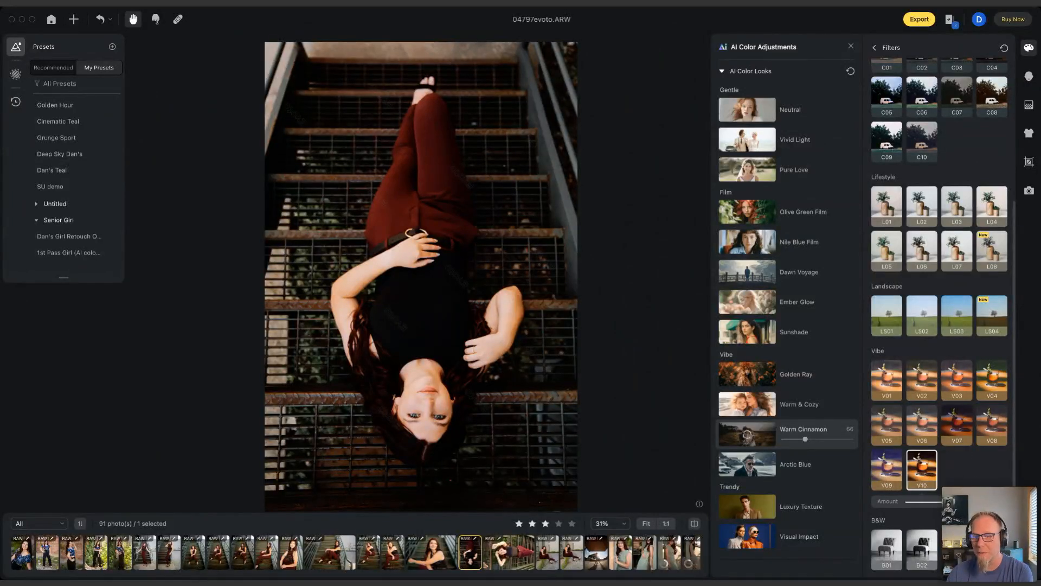
{"action": "left_click", "coordinate": [1029, 50]}
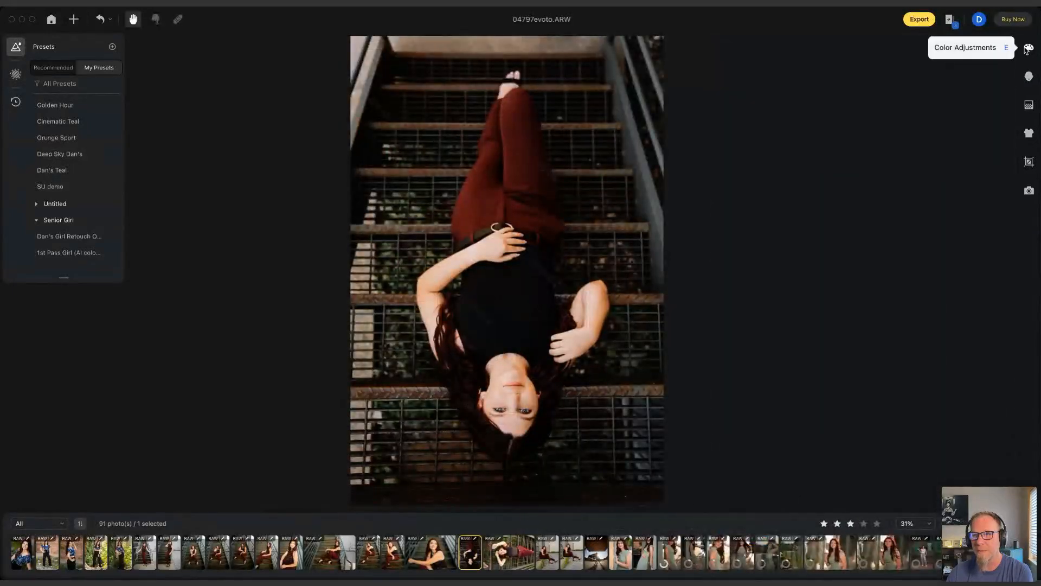
{"action": "left_click", "coordinate": [1027, 50]}
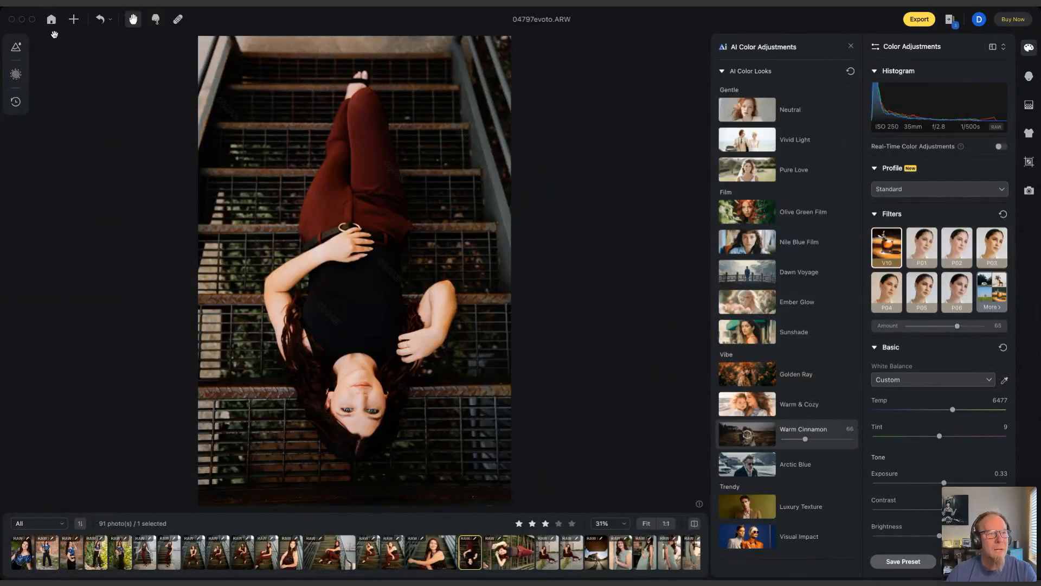
- Revert 04797evoto.ARW to the Cinematic Teal preset state in its edit history
{"action": "left_click", "coordinate": [13, 50]}
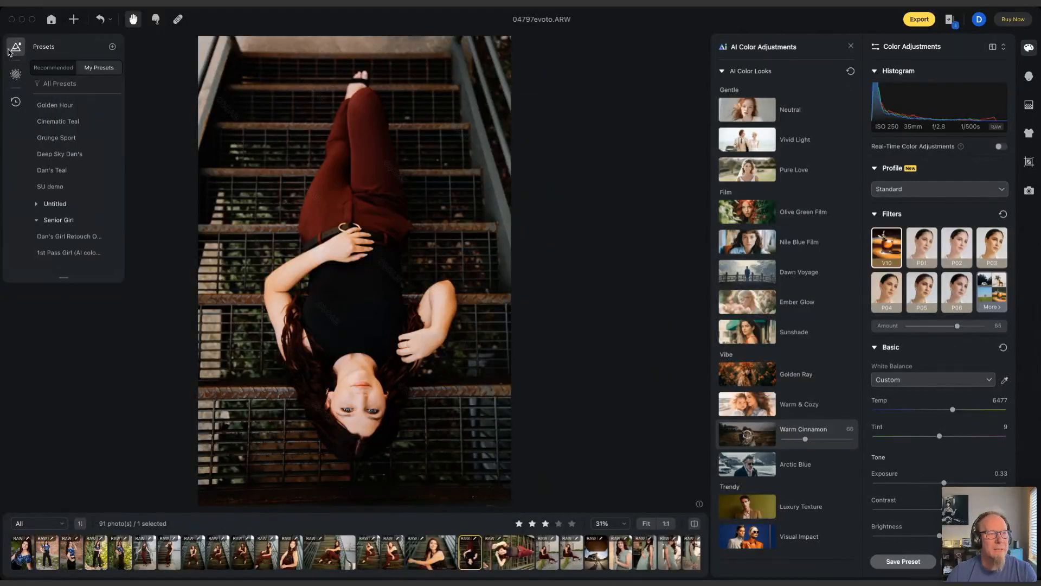
{"action": "left_click", "coordinate": [14, 105]}
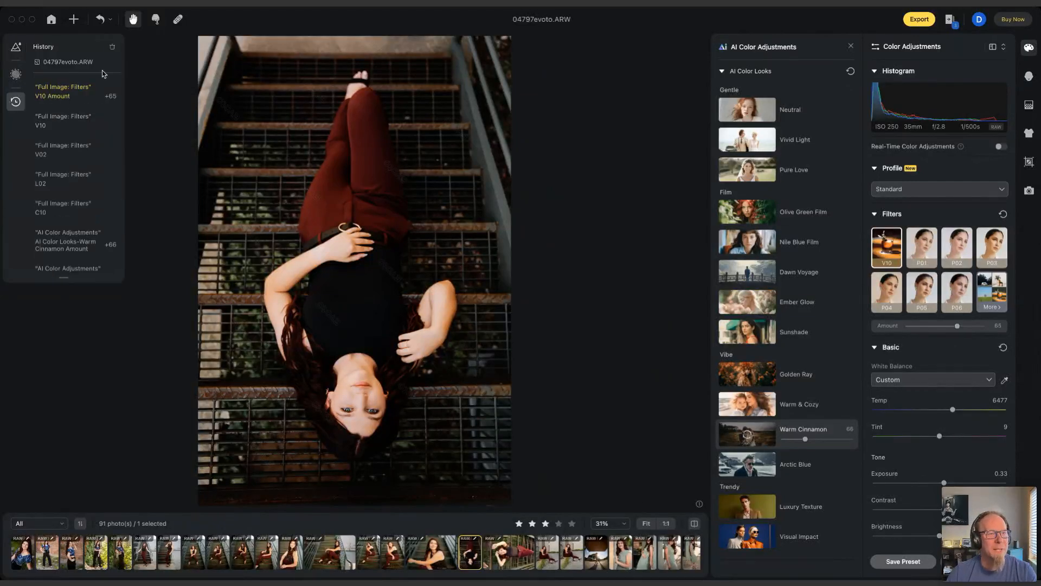
{"action": "scroll", "coordinate": [82, 228], "scroll_direction": "down", "scroll_amount": 4}
{"action": "scroll", "coordinate": [82, 227], "scroll_direction": "down", "scroll_amount": 2}
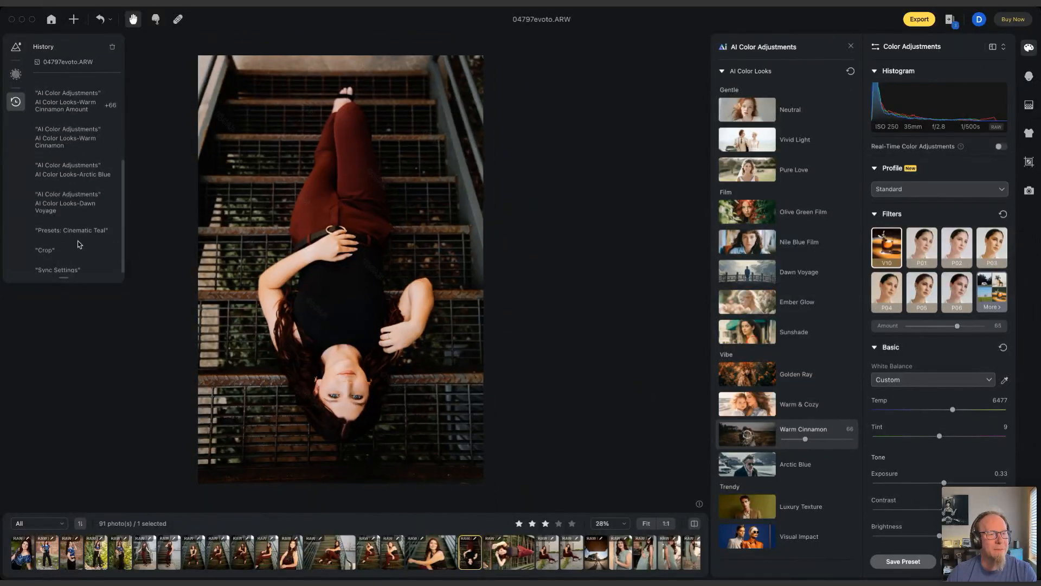
{"action": "left_click", "coordinate": [78, 232]}
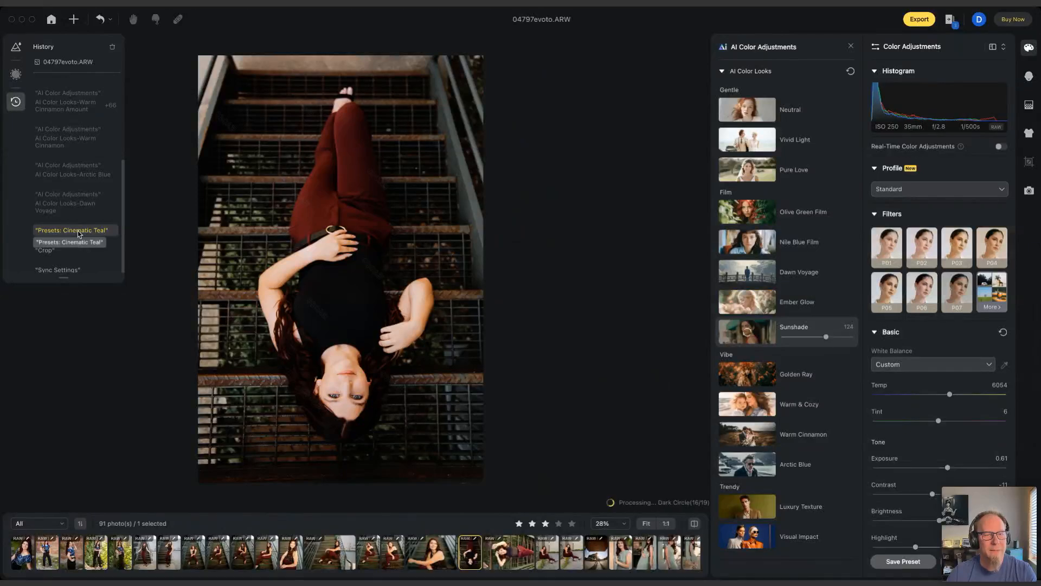
{"action": "left_click_drag", "start_coordinate": [406, 330], "coordinate": [486, 313]}
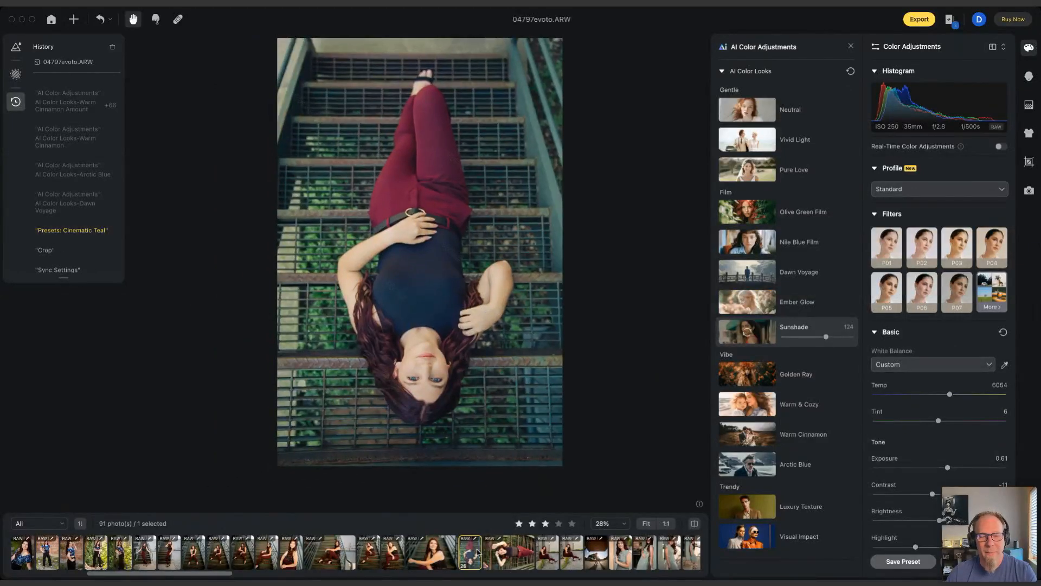
- Copy the effect from 04797evoto.ARW and apply it to 04798evoto.ARW
{"action": "left_click", "coordinate": [519, 559]}
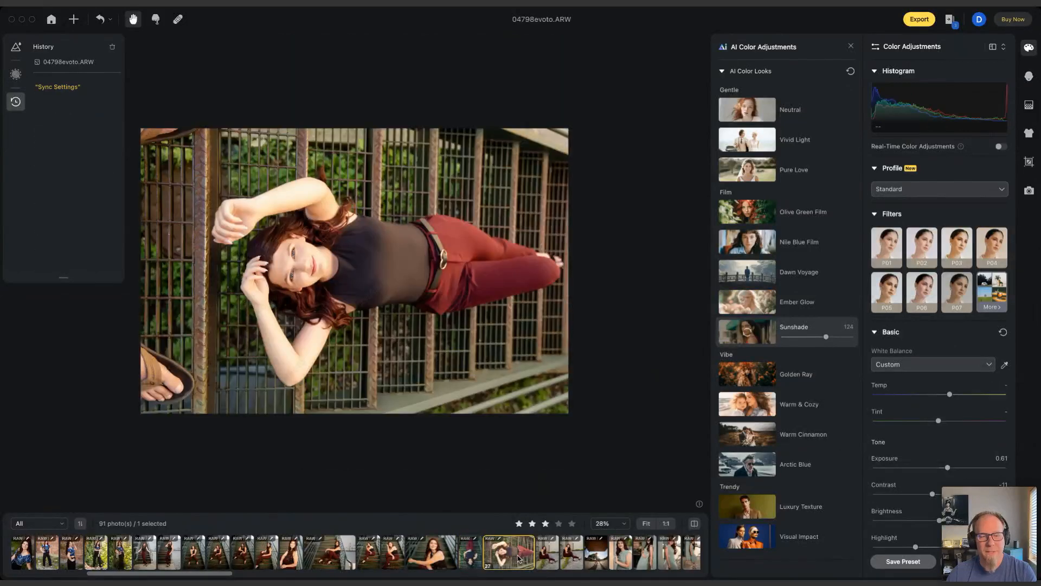
{"action": "left_click", "coordinate": [470, 556]}
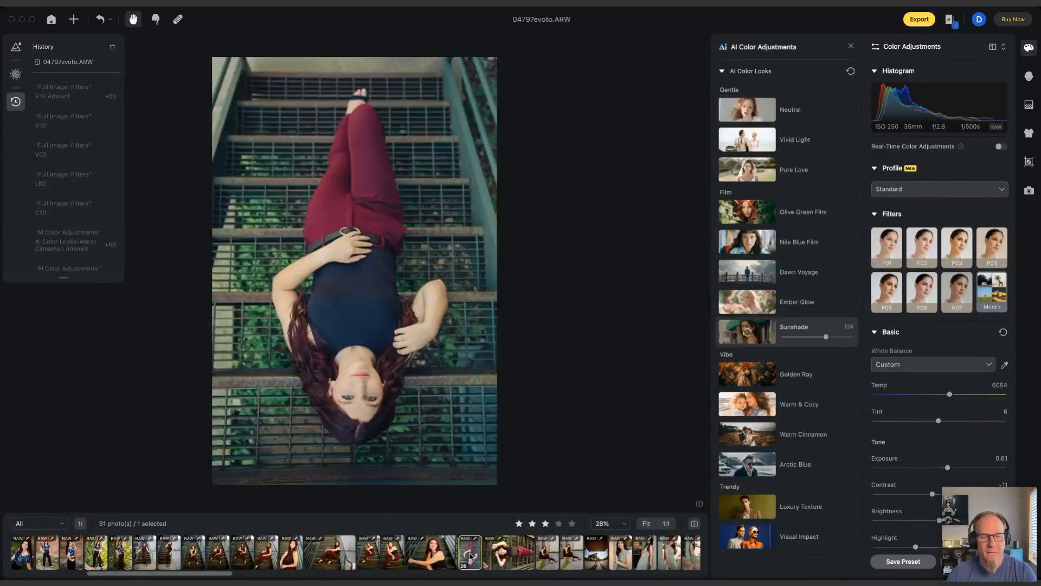
{"action": "key", "text": "super+c"}
{"action": "left_click", "coordinate": [509, 558]}
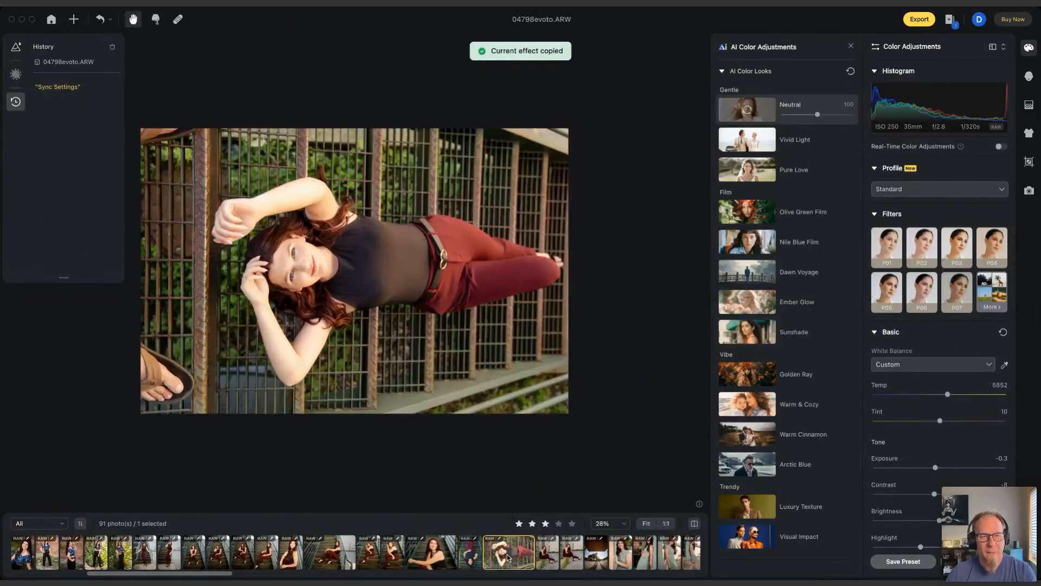
{"action": "key", "text": "super+v"}
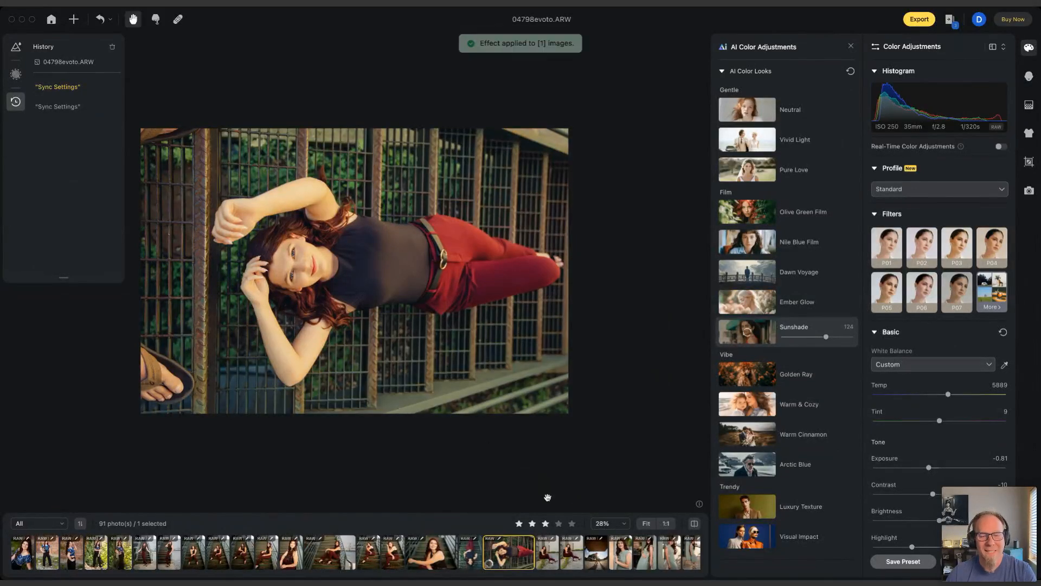
- Apply the copied effect to 04799evoto.ARW, sync it to 04800evoto.ARW, and view that photo
{"action": "left_click", "coordinate": [547, 552]}
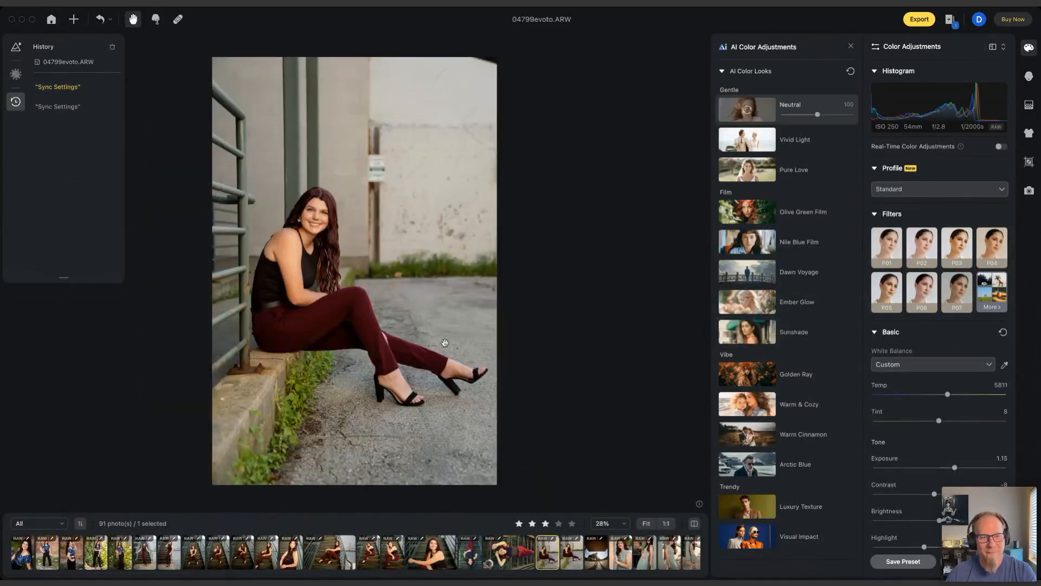
{"action": "key", "text": "super+v"}
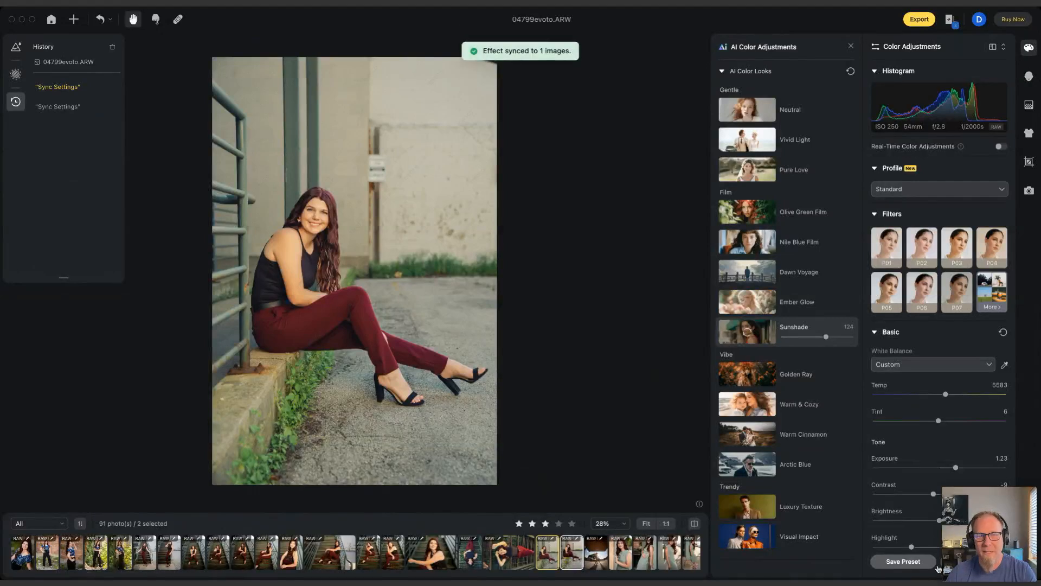
{"action": "left_click", "coordinate": [571, 553]}
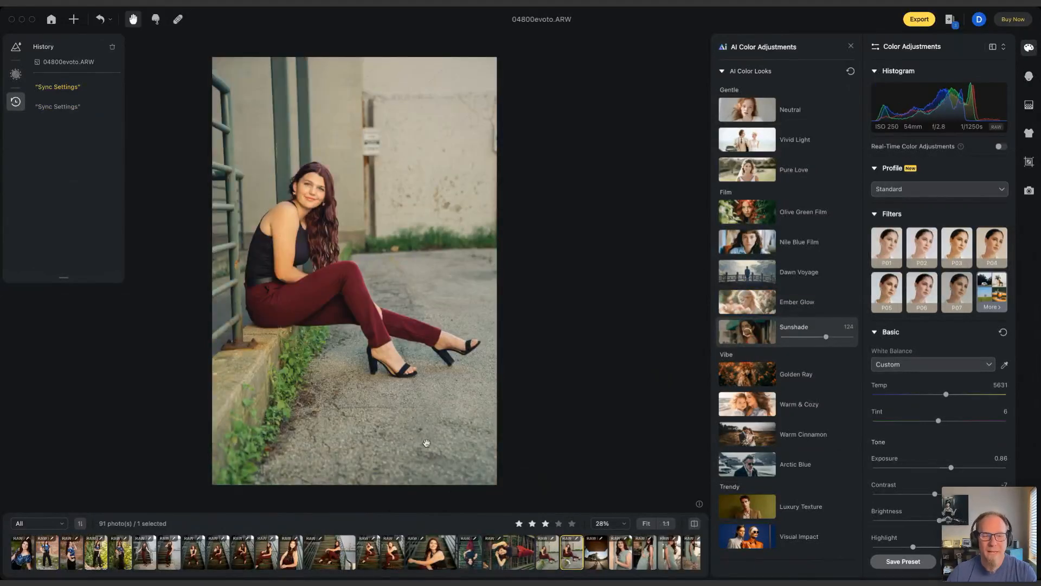
- Look through the photos of the green dress, starting with 04804evoto.ARW, and on to the softball shots
{"action": "scroll", "coordinate": [609, 555], "scroll_direction": "right", "scroll_amount": 2}
{"action": "scroll", "coordinate": [610, 555], "scroll_direction": "right", "scroll_amount": 14}
{"action": "scroll", "coordinate": [610, 554], "scroll_direction": "right", "scroll_amount": 7}
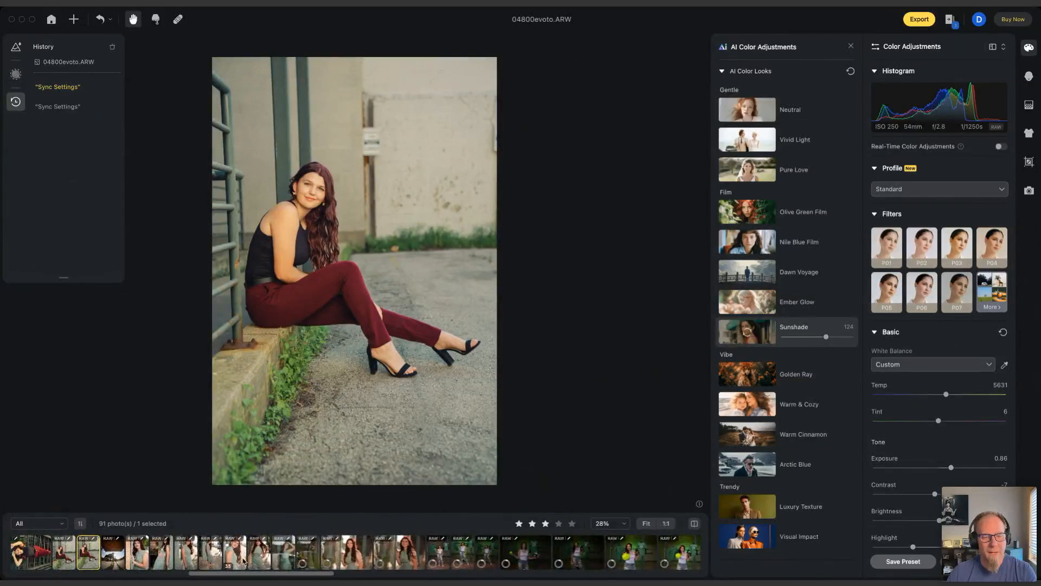
{"action": "left_click", "coordinate": [232, 558]}
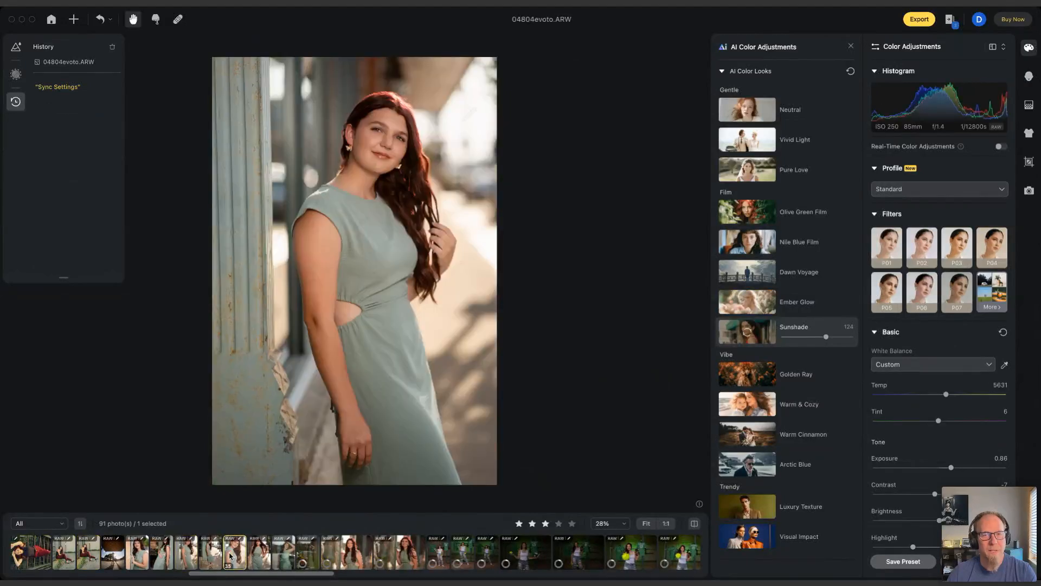
{"action": "left_click", "coordinate": [258, 556]}
{"action": "left_click", "coordinate": [283, 558]}
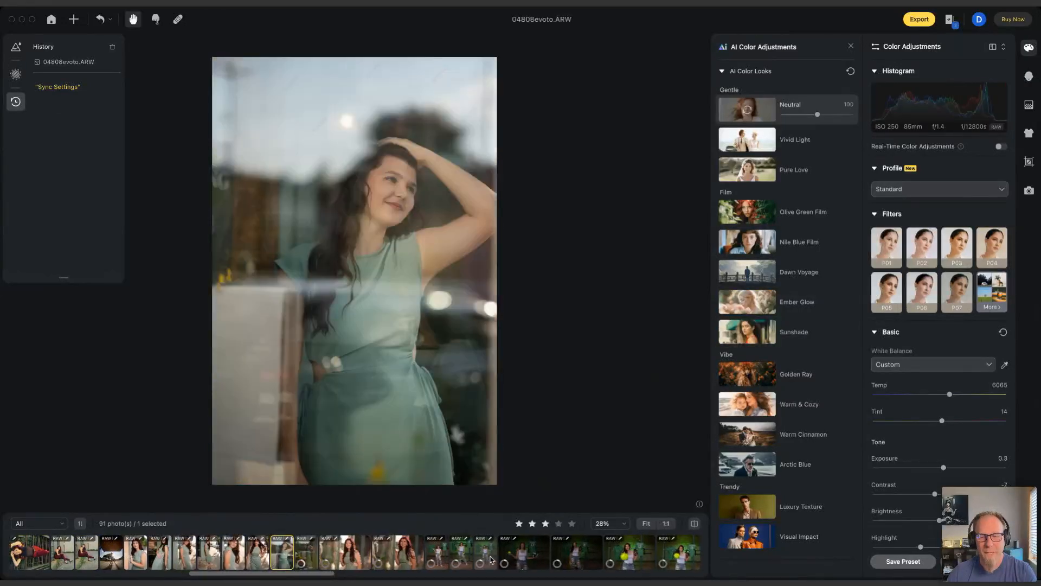
{"action": "scroll", "coordinate": [490, 559], "scroll_direction": "right", "scroll_amount": 10}
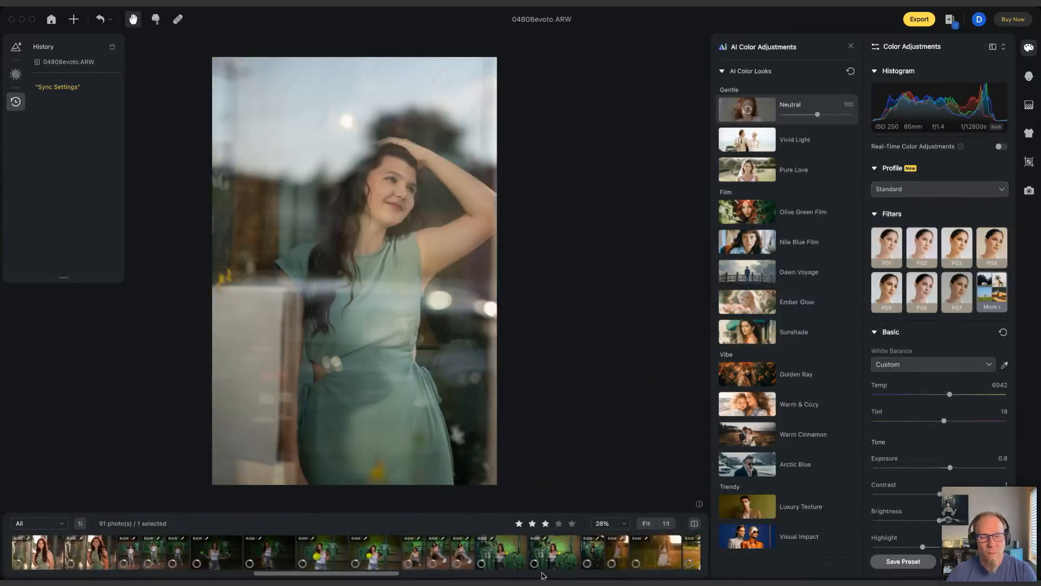
- Raise the green saturation of the softball portrait 04821evoto.ARW to 42 in HSL
{"action": "left_click", "coordinate": [463, 553]}
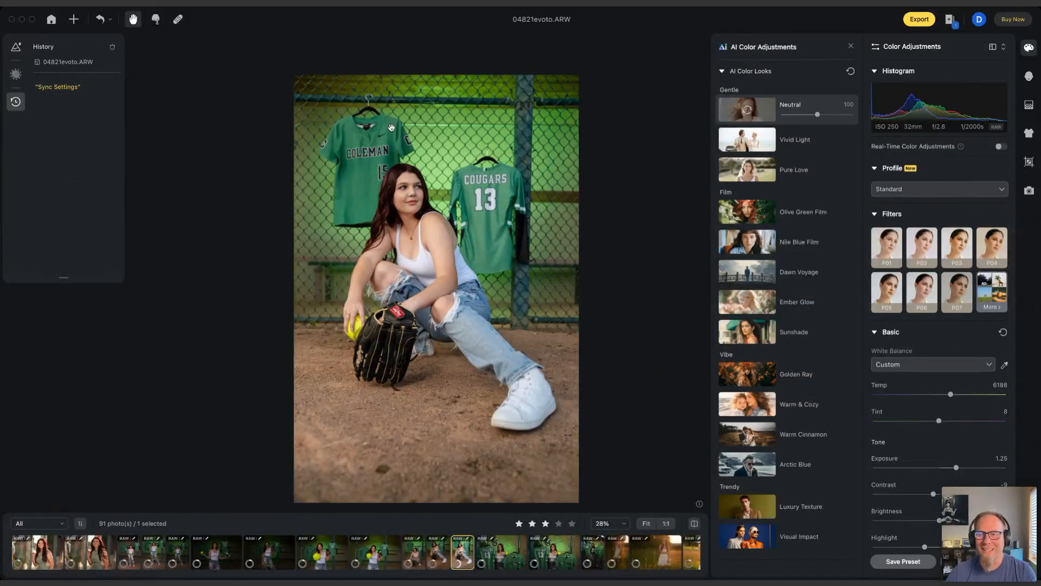
{"action": "left_click", "coordinate": [1029, 78]}
{"action": "left_click", "coordinate": [1029, 49]}
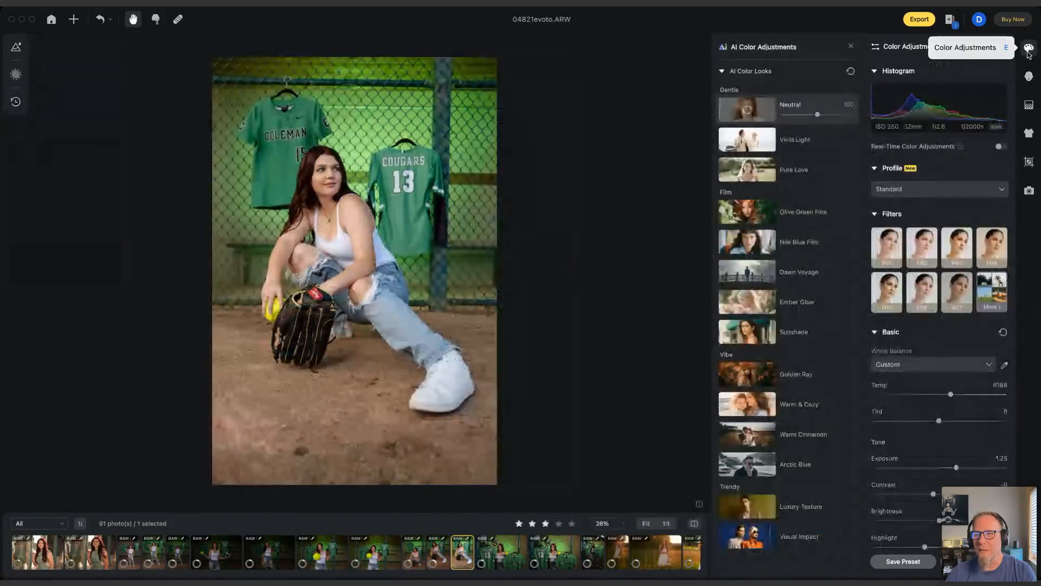
{"action": "left_click", "coordinate": [874, 215]}
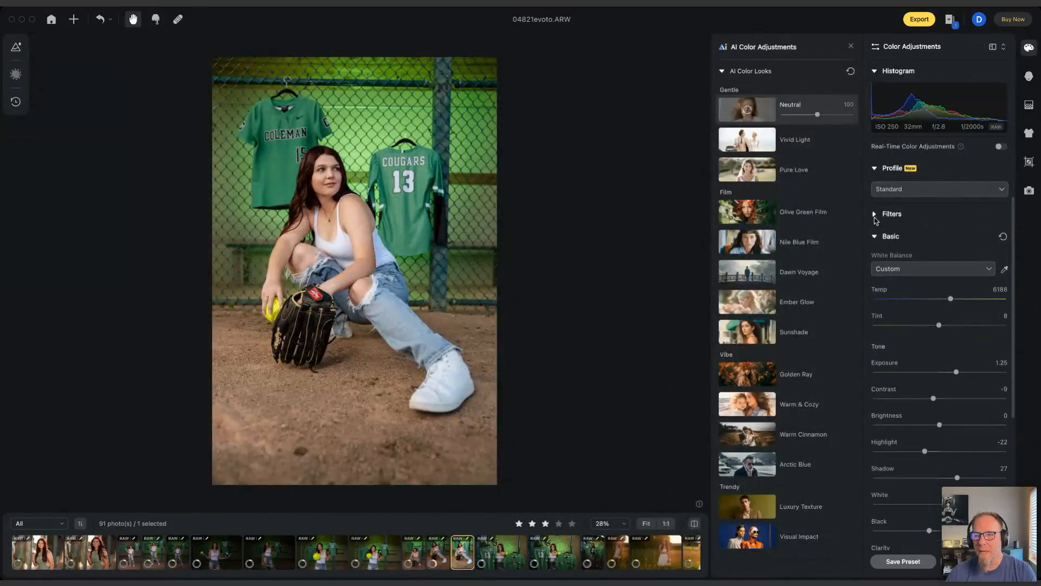
{"action": "scroll", "coordinate": [953, 333], "scroll_direction": "down", "scroll_amount": 2}
{"action": "scroll", "coordinate": [954, 333], "scroll_direction": "down", "scroll_amount": 6}
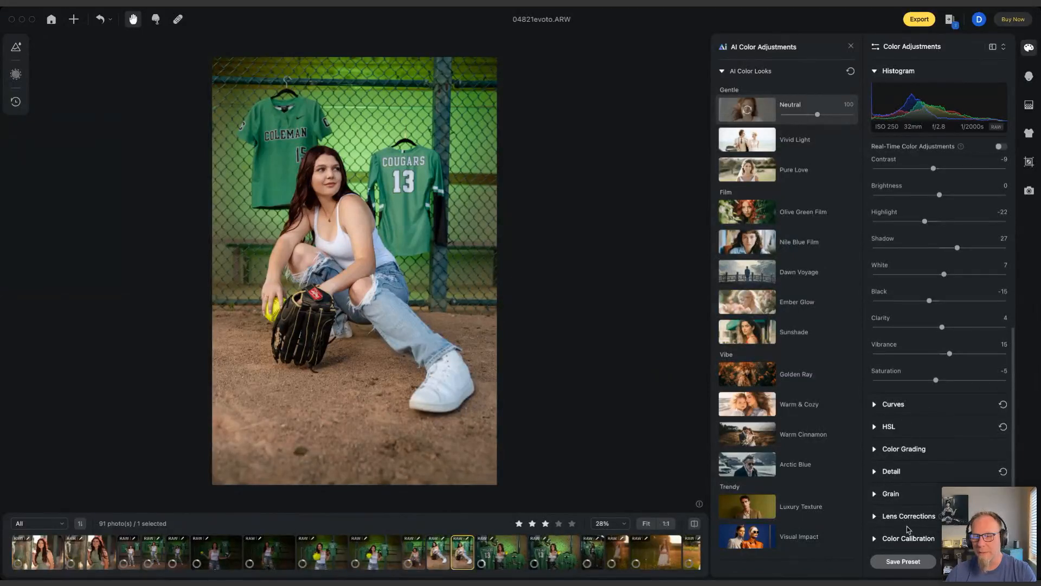
{"action": "left_click", "coordinate": [874, 427]}
{"action": "scroll", "coordinate": [922, 325], "scroll_direction": "down", "scroll_amount": 3}
{"action": "left_click", "coordinate": [915, 282]}
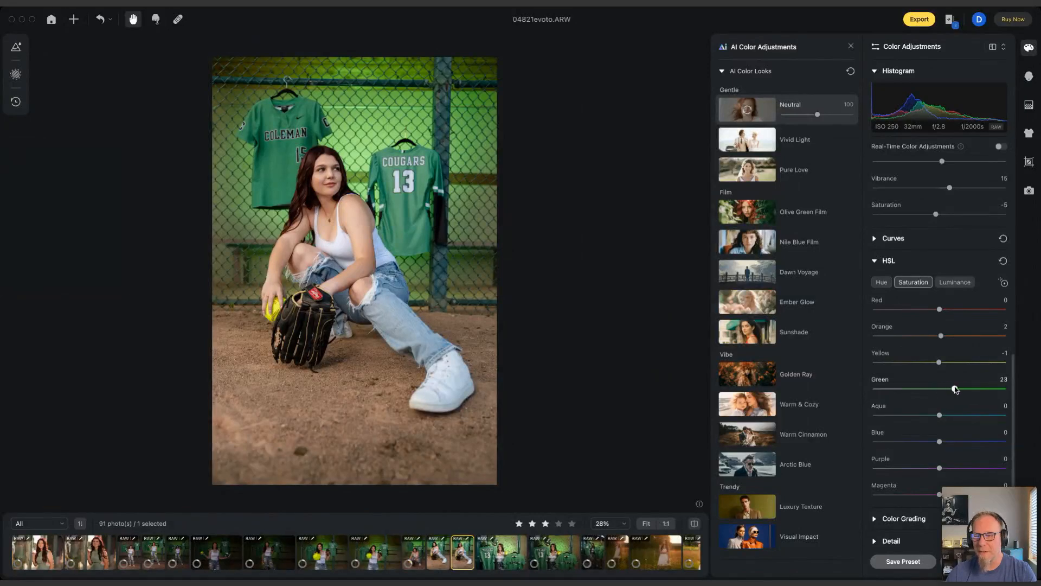
{"action": "left_click_drag", "start_coordinate": [969, 389], "coordinate": [968, 389]}
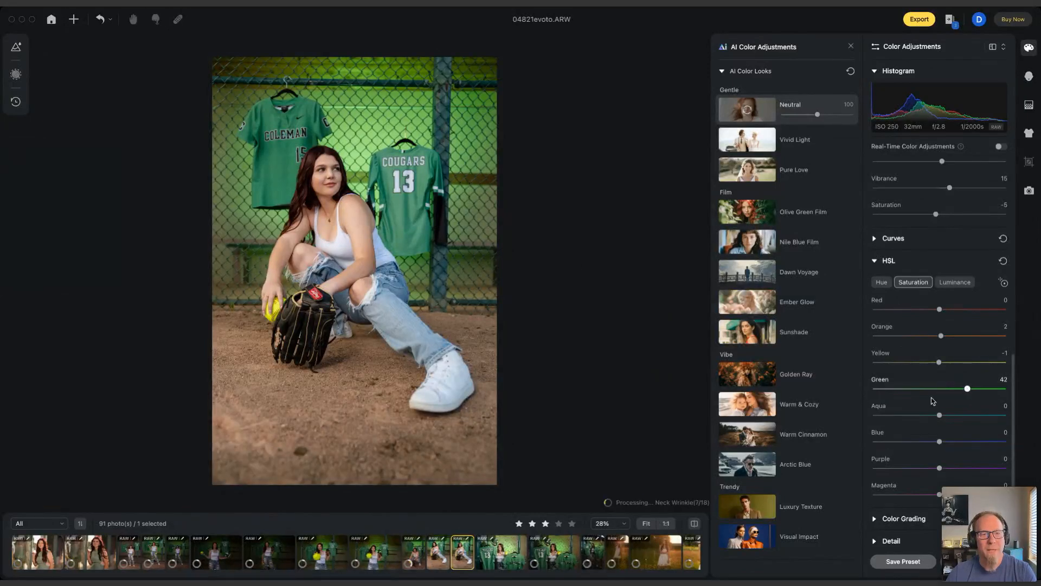
- Compare 04821evoto.ARW before and after, try a green saturation of -53, and settle on 38
{"action": "key", "text": "h"}
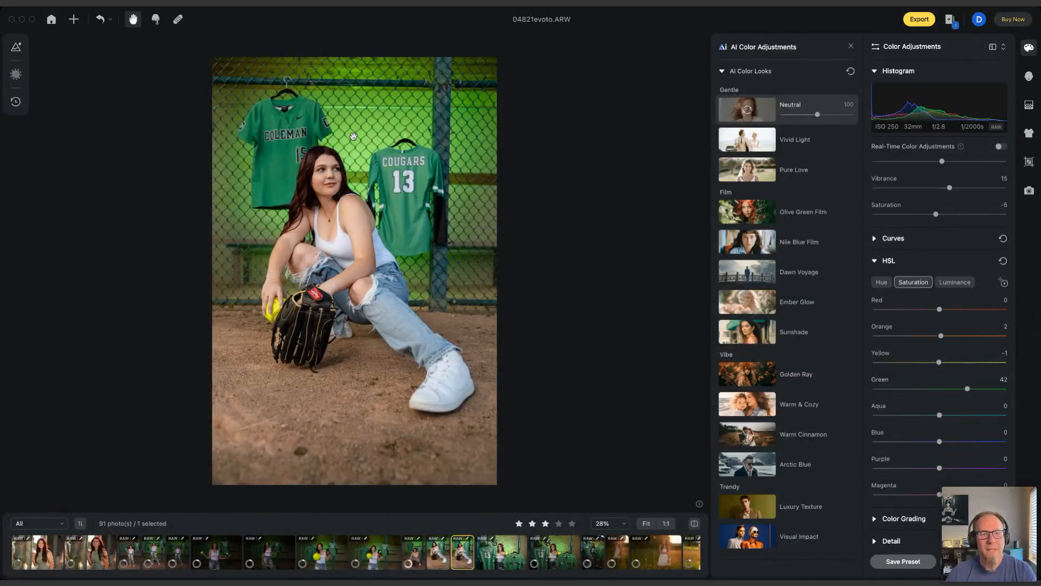
{"action": "key", "text": "backslash"}
{"action": "key", "text": "backslash"}
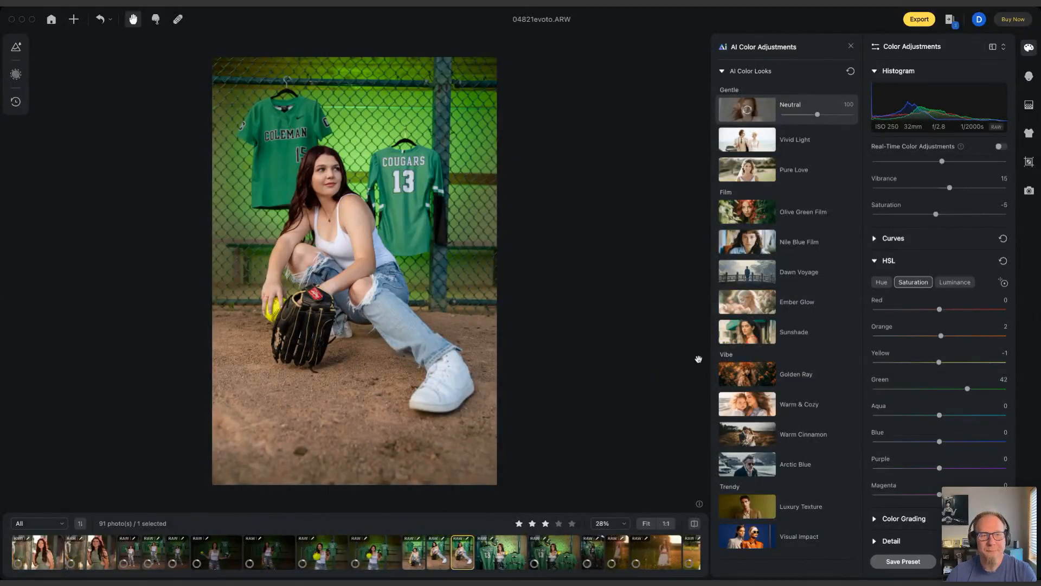
{"action": "left_click_drag", "start_coordinate": [907, 388], "coordinate": [901, 390]}
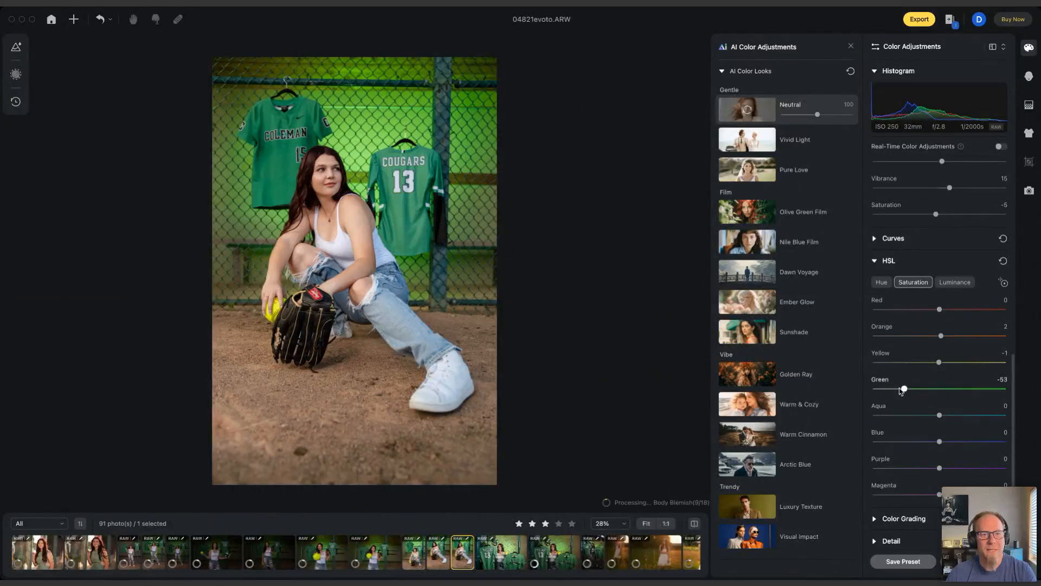
{"action": "left_click_drag", "start_coordinate": [909, 388], "coordinate": [964, 388]}
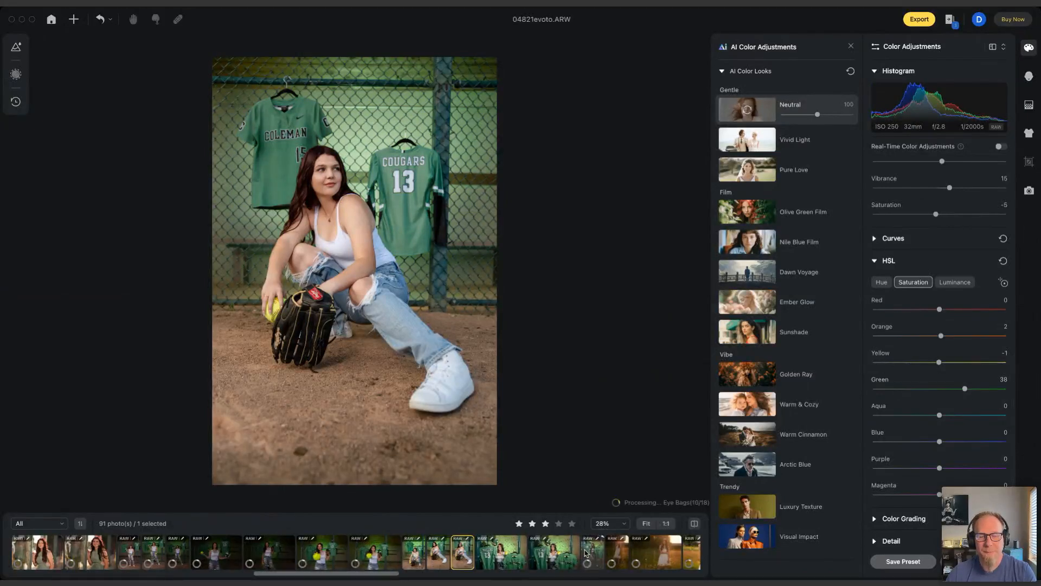
- Sync the edits of 04821evoto.ARW to the next two fence photos with the jerseys and view 04822evoto.ARW
{"action": "left_click", "coordinate": [556, 549], "text": "shift"}
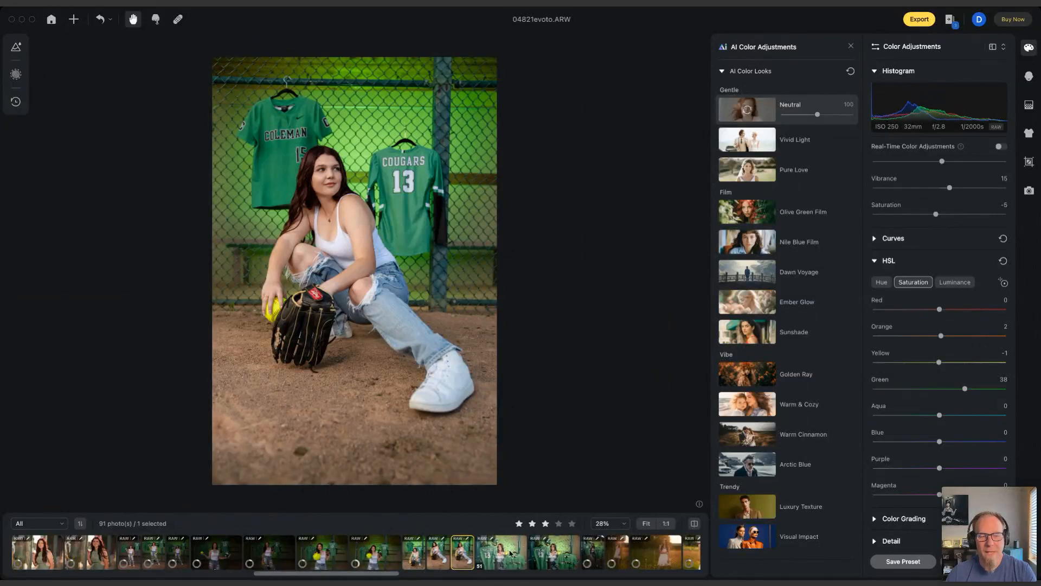
{"action": "left_click", "coordinate": [975, 561]}
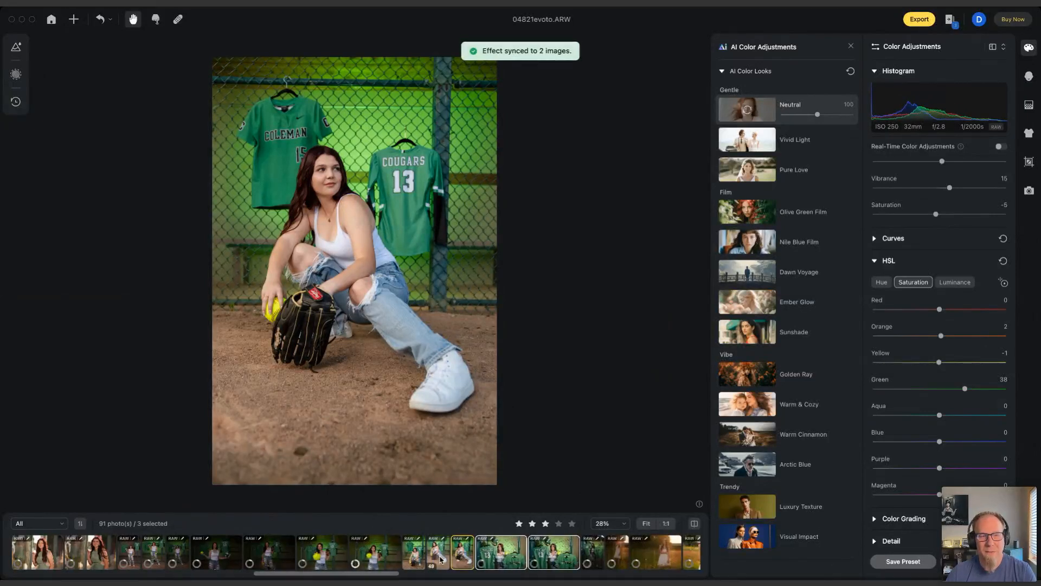
{"action": "left_click", "coordinate": [504, 556]}
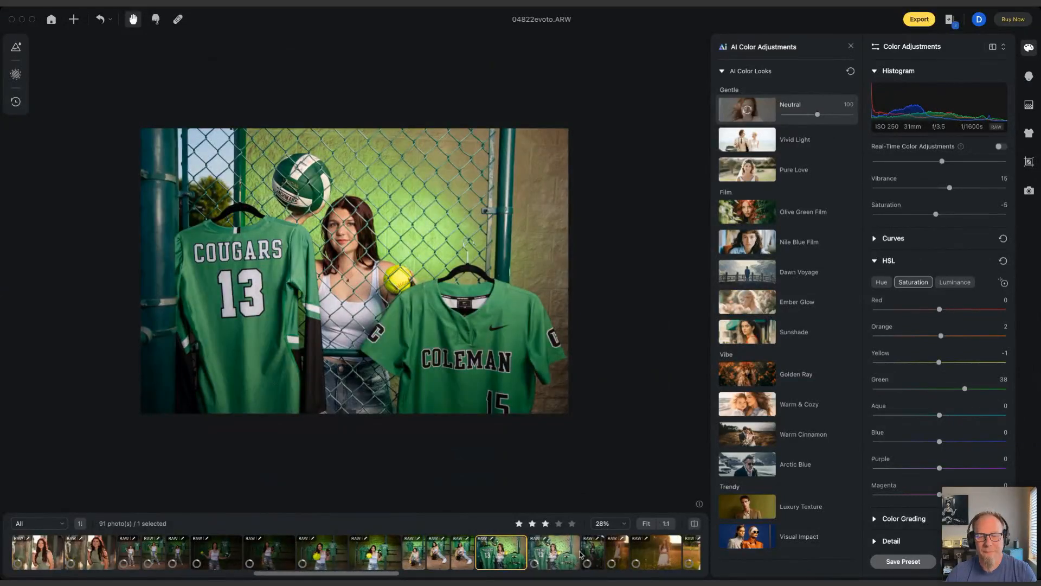
- Open the backlit white dress photo 04826evoto.ARW, inspect her face up close, and apply the Golden Hour preset
{"action": "scroll", "coordinate": [579, 553], "scroll_direction": "right", "scroll_amount": 5}
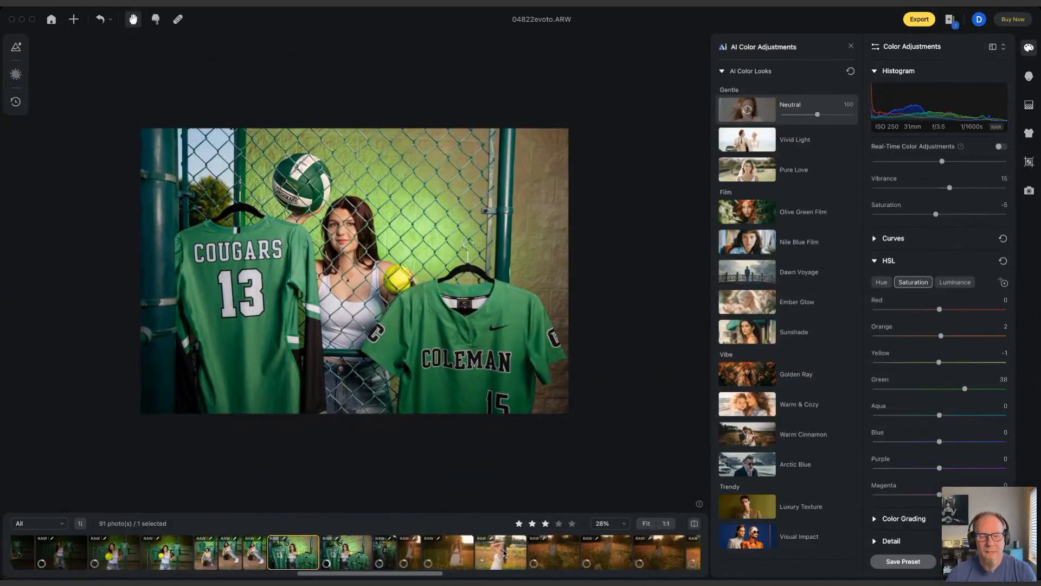
{"action": "left_click", "coordinate": [462, 551]}
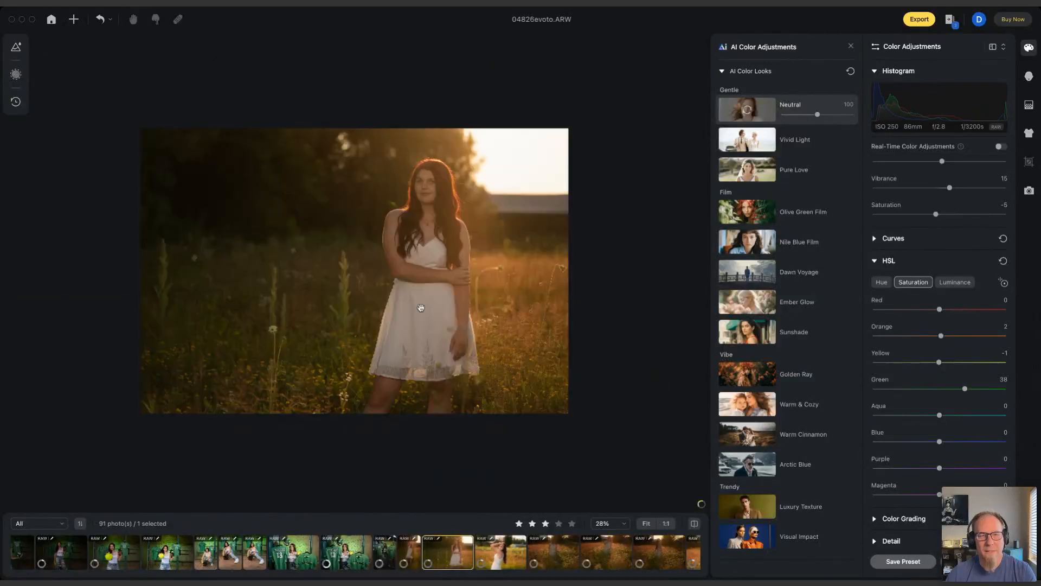
{"action": "scroll", "coordinate": [430, 221], "scroll_direction": "up", "scroll_amount": 5}
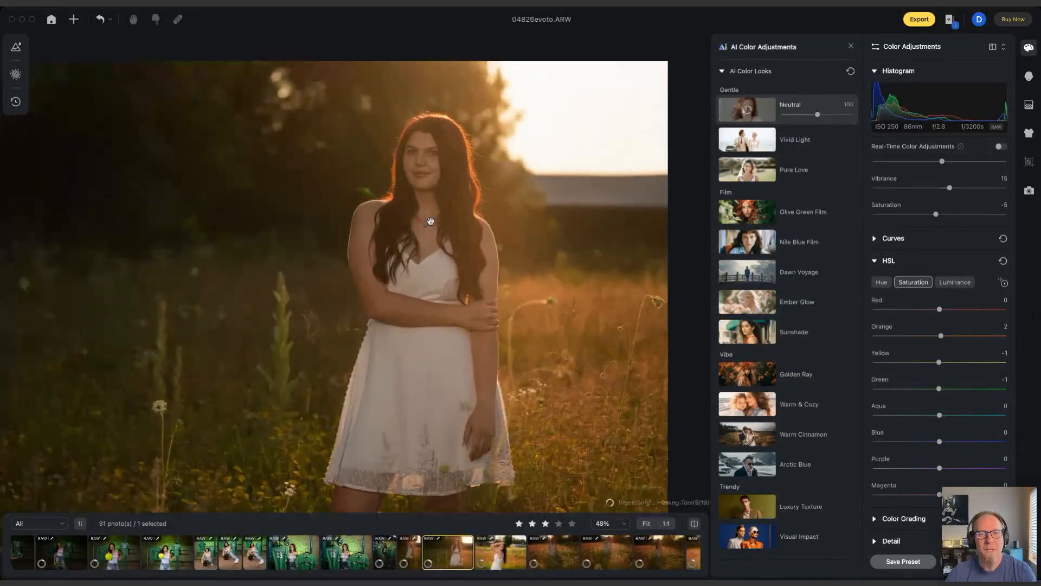
{"action": "left_click_drag", "start_coordinate": [450, 204], "coordinate": [482, 231]}
{"action": "scroll", "coordinate": [491, 231], "scroll_direction": "up", "scroll_amount": 6}
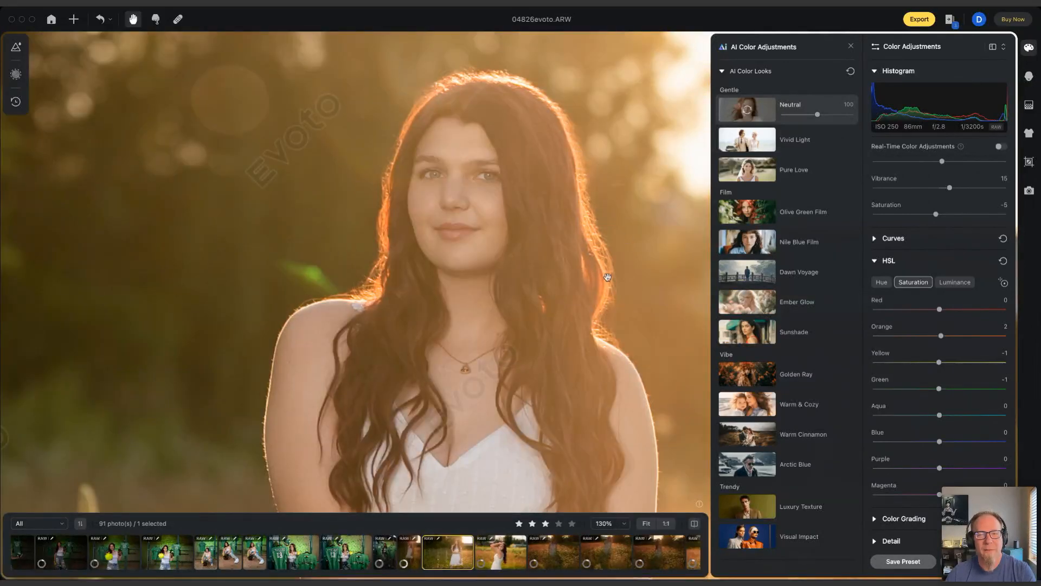
{"action": "scroll", "coordinate": [579, 269], "scroll_direction": "down", "scroll_amount": 6}
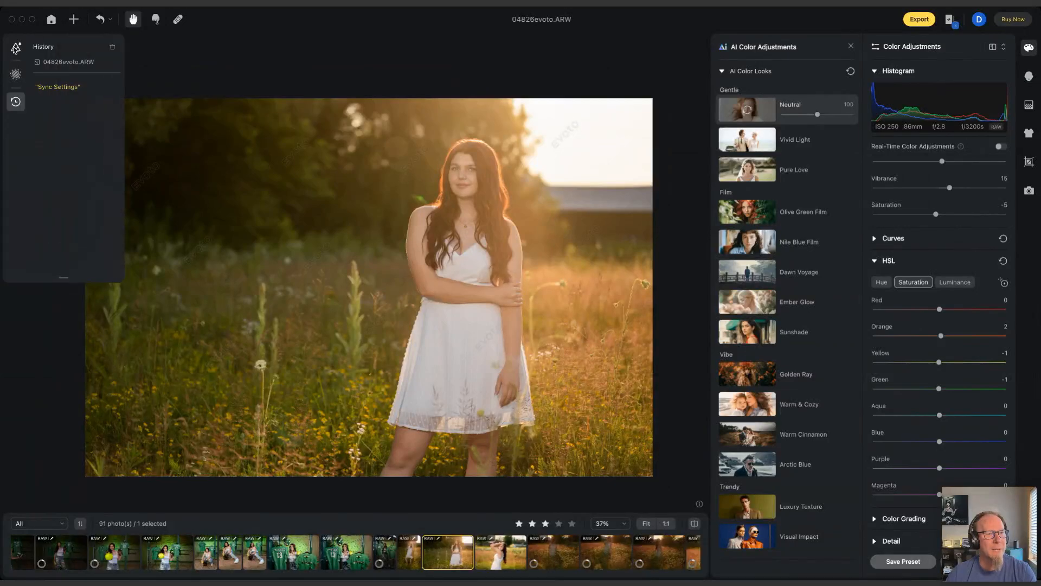
{"action": "mouse_move", "coordinate": [15, 47]}
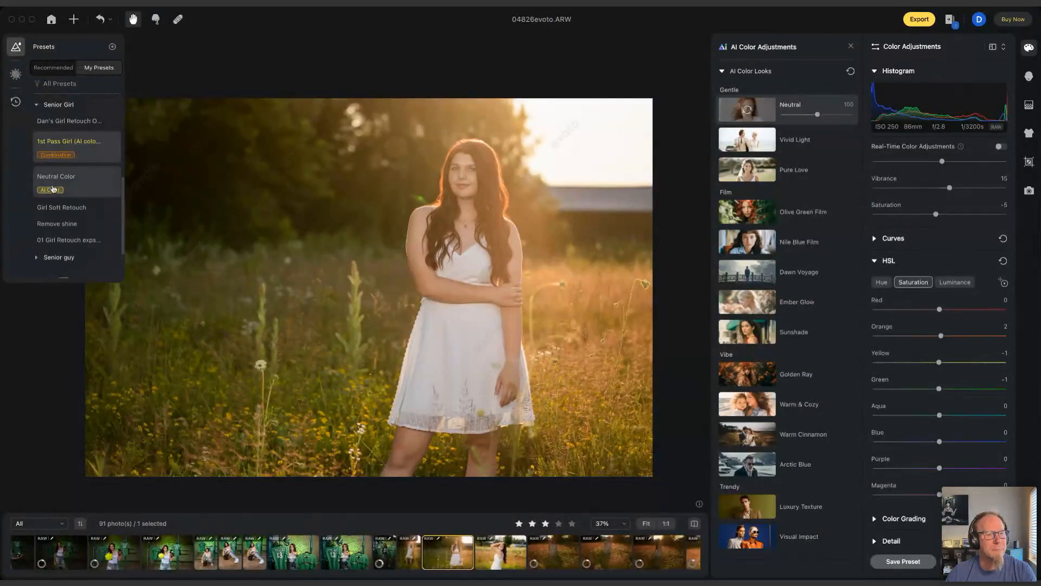
{"action": "scroll", "coordinate": [57, 191], "scroll_direction": "down", "scroll_amount": 1}
{"action": "scroll", "coordinate": [58, 190], "scroll_direction": "up", "scroll_amount": 5}
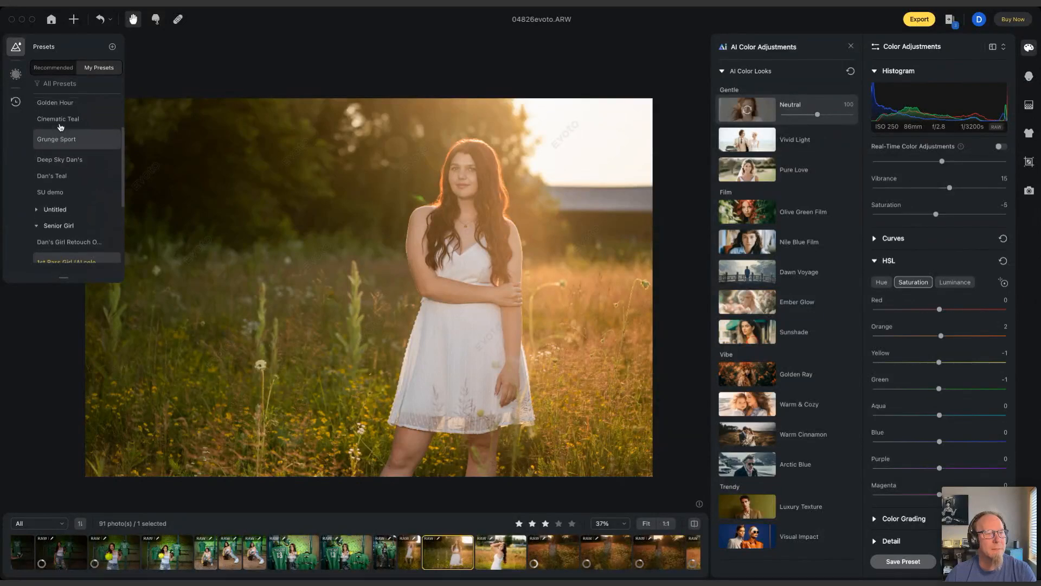
{"action": "scroll", "coordinate": [64, 120], "scroll_direction": "up", "scroll_amount": 2}
{"action": "left_click", "coordinate": [64, 120]}
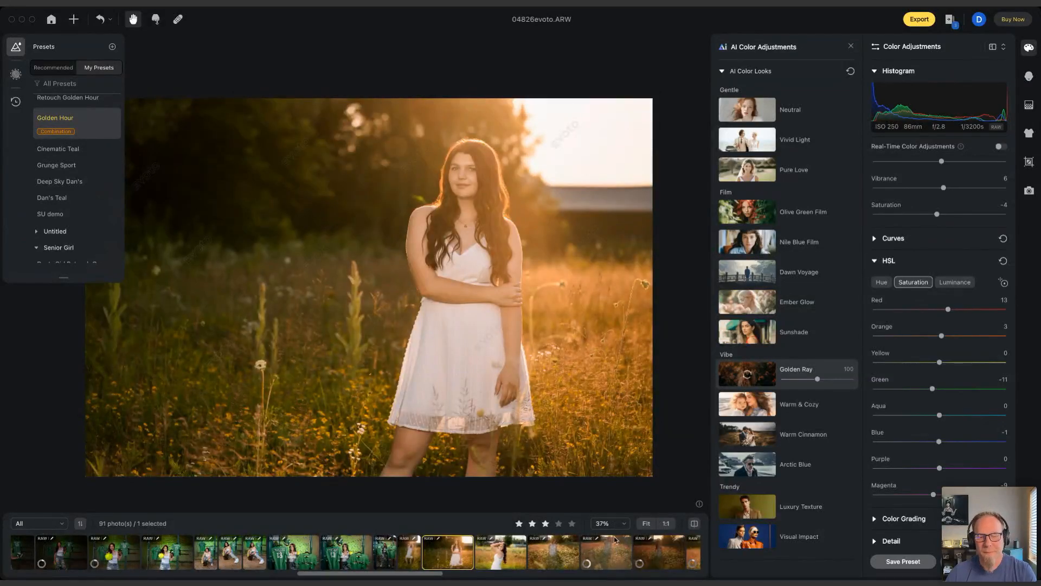
- Sync the Golden Hour effect from 04826evoto.ARW to the nine white dress field photos that follow it
{"action": "scroll", "coordinate": [607, 544], "scroll_direction": "right", "scroll_amount": 5}
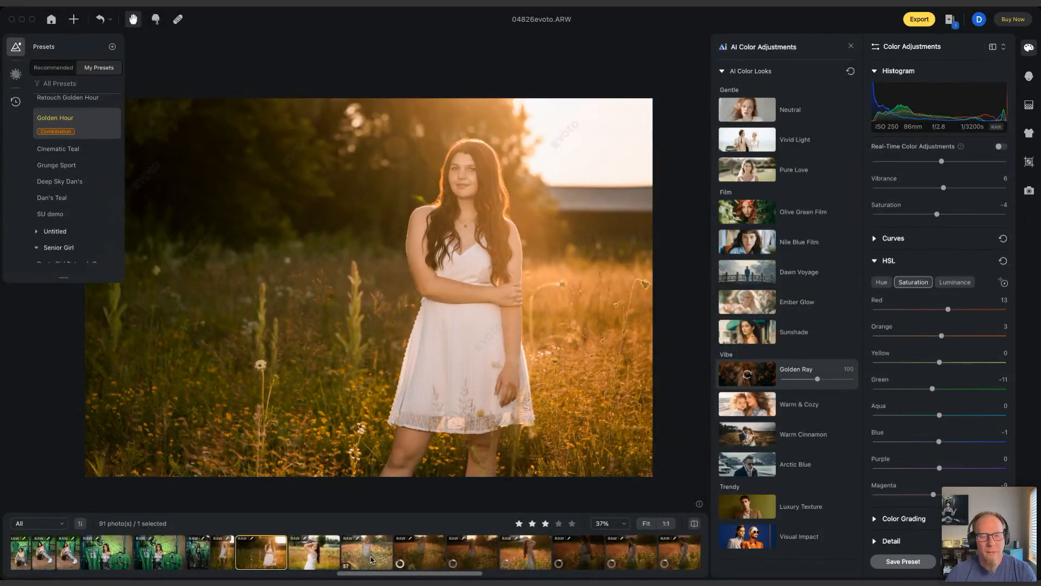
{"action": "scroll", "coordinate": [347, 559], "scroll_direction": "right", "scroll_amount": 8}
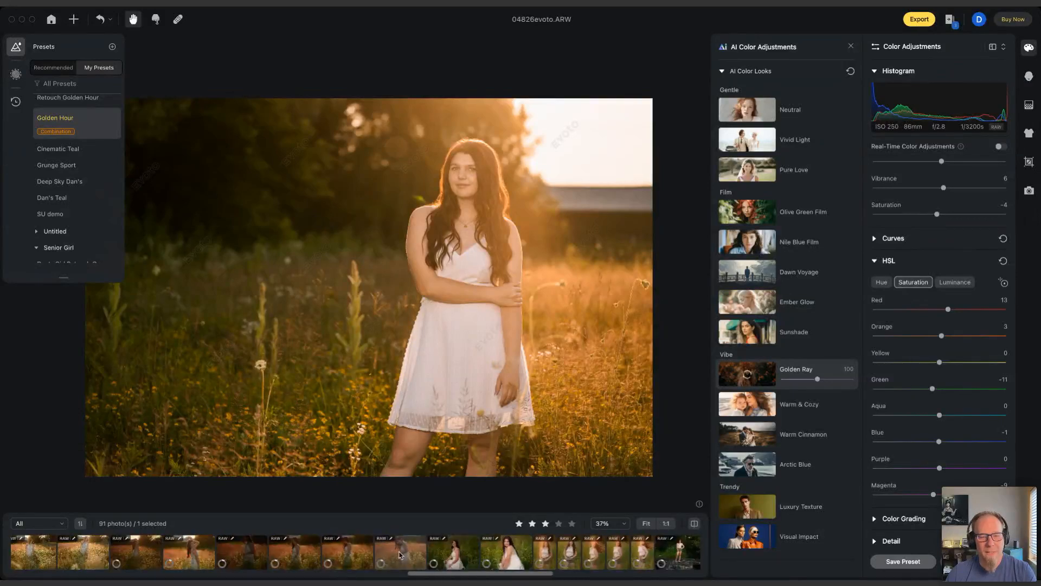
{"action": "left_click", "coordinate": [401, 553], "text": "shift"}
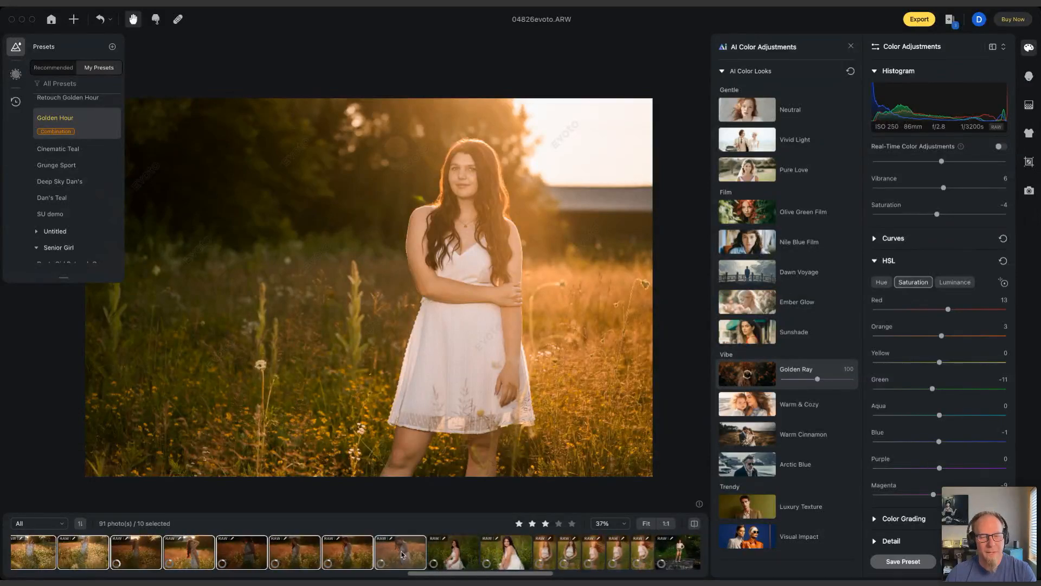
{"action": "scroll", "coordinate": [401, 554], "scroll_direction": "left", "scroll_amount": 10}
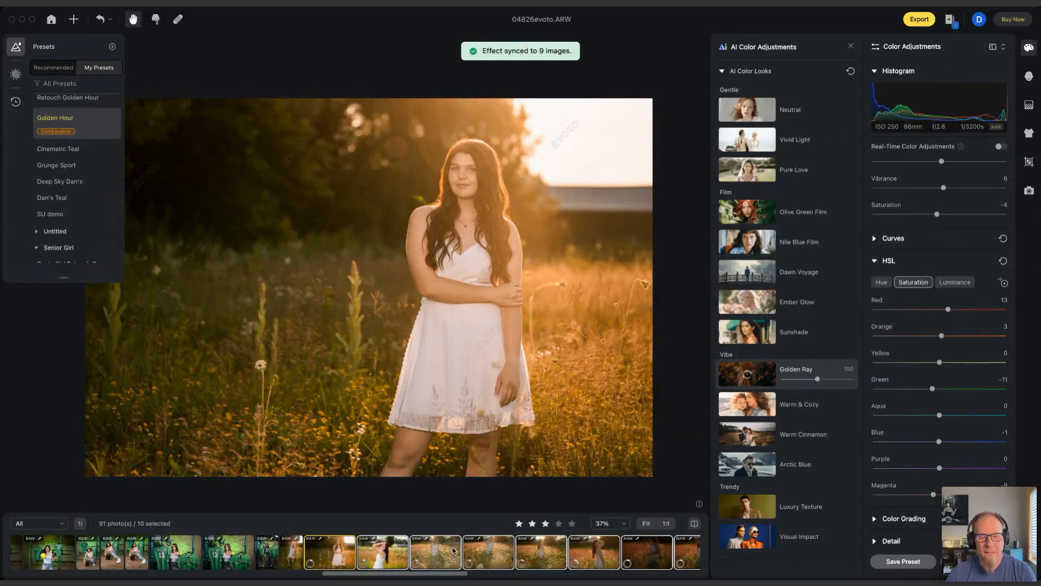
- Review the synced field photos 04829evoto.ARW and 04831evoto.ARW
{"action": "scroll", "coordinate": [661, 547], "scroll_direction": "right", "scroll_amount": 5}
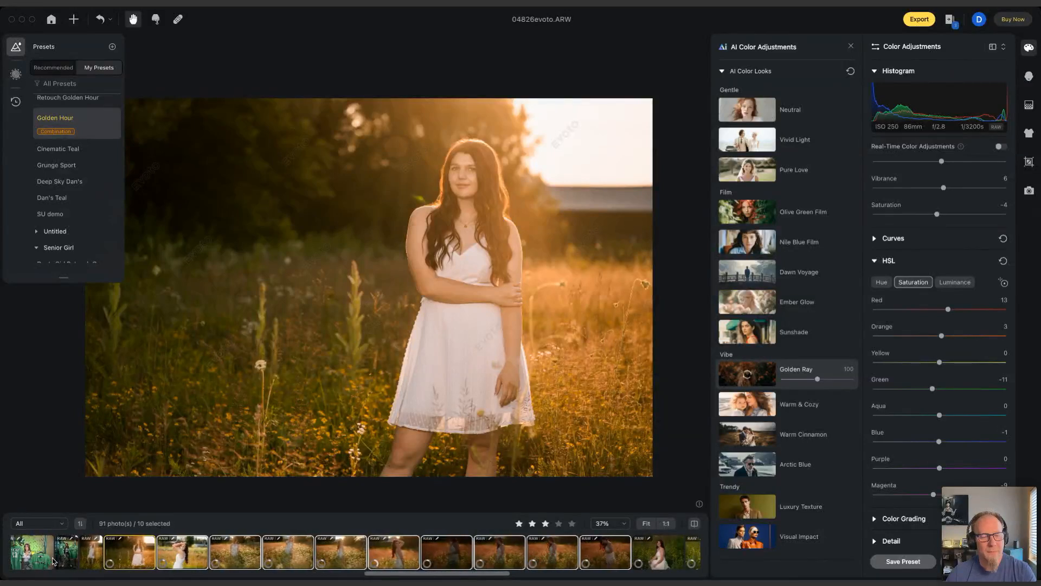
{"action": "left_click", "coordinate": [91, 553]}
{"action": "left_click", "coordinate": [298, 555]}
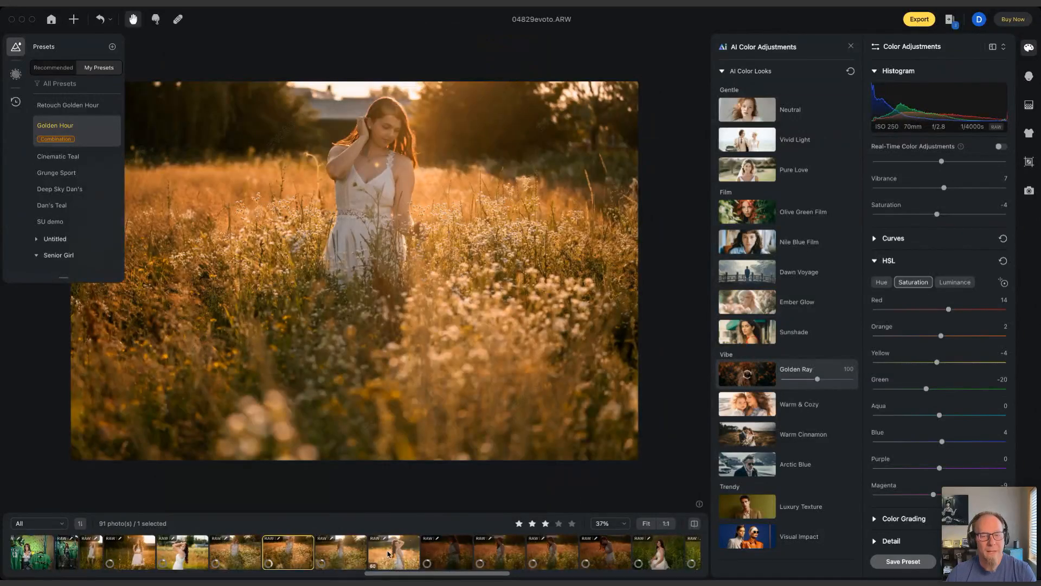
{"action": "left_click", "coordinate": [395, 553]}
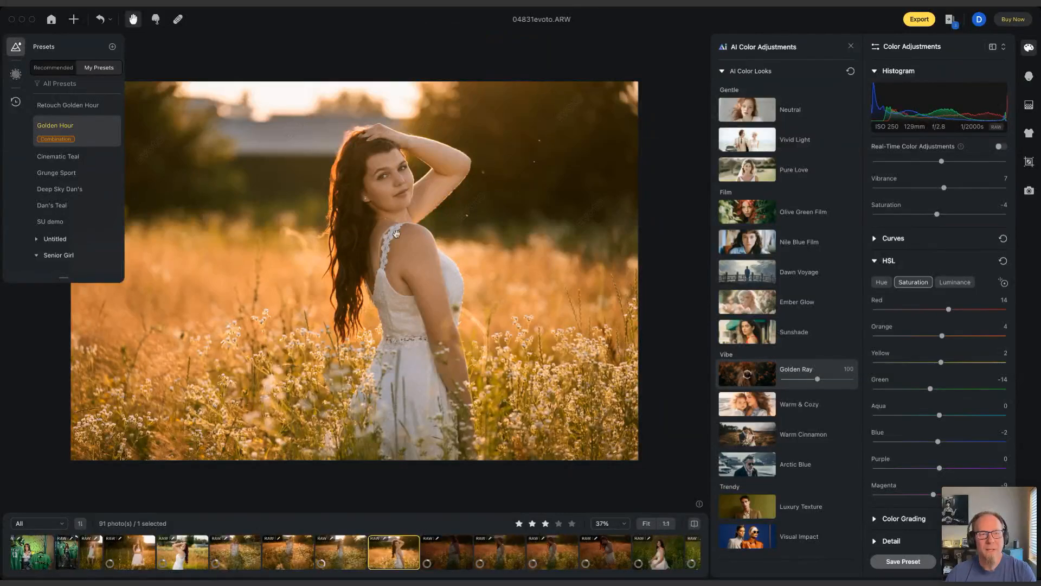
- Retouch the bright specks in the dark background beside the raised arm of 04831evoto.ARW with the Spot Healing Brush
{"action": "scroll", "coordinate": [497, 224], "scroll_direction": "up", "scroll_amount": 2}
{"action": "scroll", "coordinate": [503, 234], "scroll_direction": "down", "scroll_amount": 1}
{"action": "left_click_drag", "start_coordinate": [502, 234], "coordinate": [567, 288]}
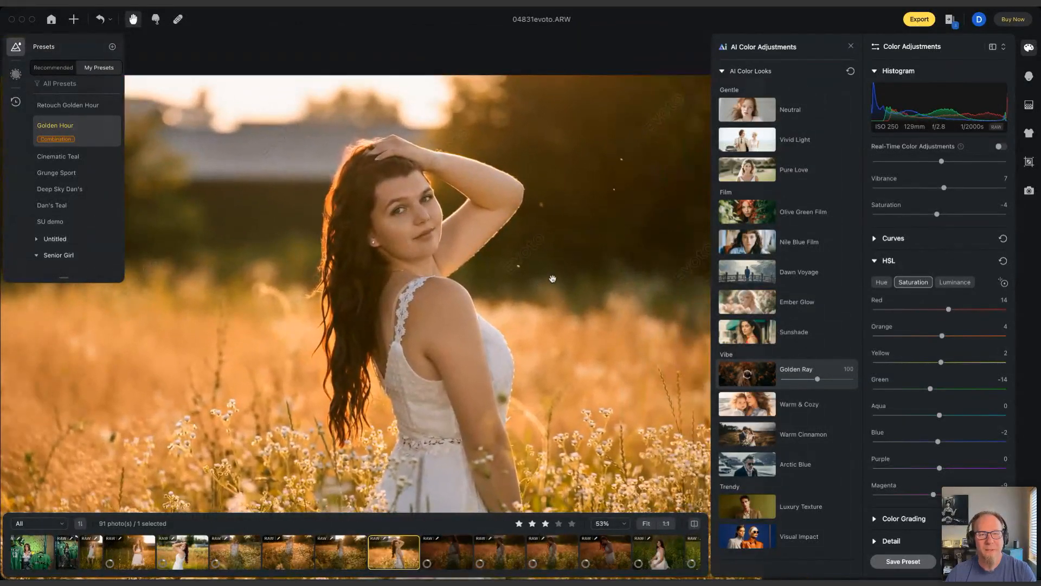
{"action": "scroll", "coordinate": [553, 279], "scroll_direction": "up", "scroll_amount": 3}
{"action": "left_click_drag", "start_coordinate": [580, 254], "coordinate": [543, 215]}
{"action": "left_click", "coordinate": [178, 20]}
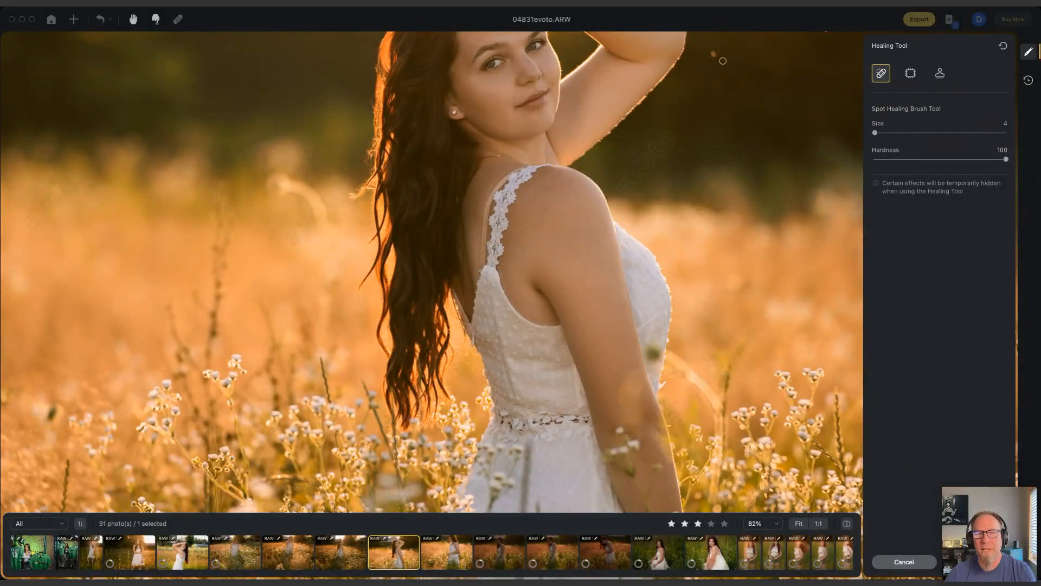
{"action": "key", "text": "space"}
{"action": "left_click_drag", "start_coordinate": [772, 101], "coordinate": [634, 211]}
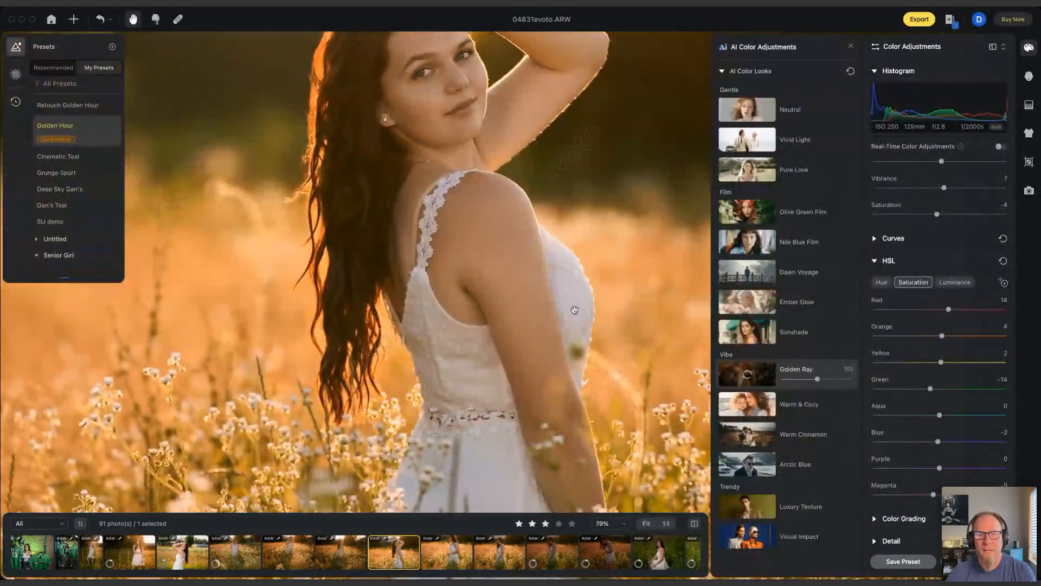
- Compare 04831evoto.ARW before and after the edits, both as a wider view and close up on the neck and shoulder
{"action": "scroll", "coordinate": [575, 310], "scroll_direction": "down", "scroll_amount": 2}
{"action": "key", "text": "backslash"}
{"action": "key", "text": "backslash"}
{"action": "key", "text": "backslash"}
{"action": "key", "text": "backslash"}
{"action": "key", "text": "backslash"}
{"action": "key", "text": "backslash"}
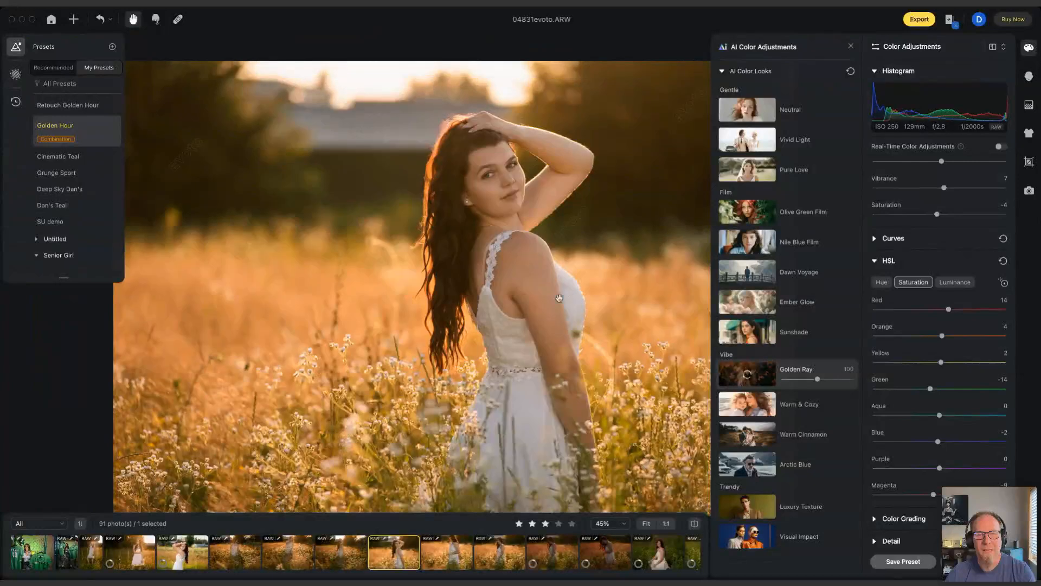
{"action": "left_click", "coordinate": [504, 225]}
{"action": "key", "text": "backslash"}
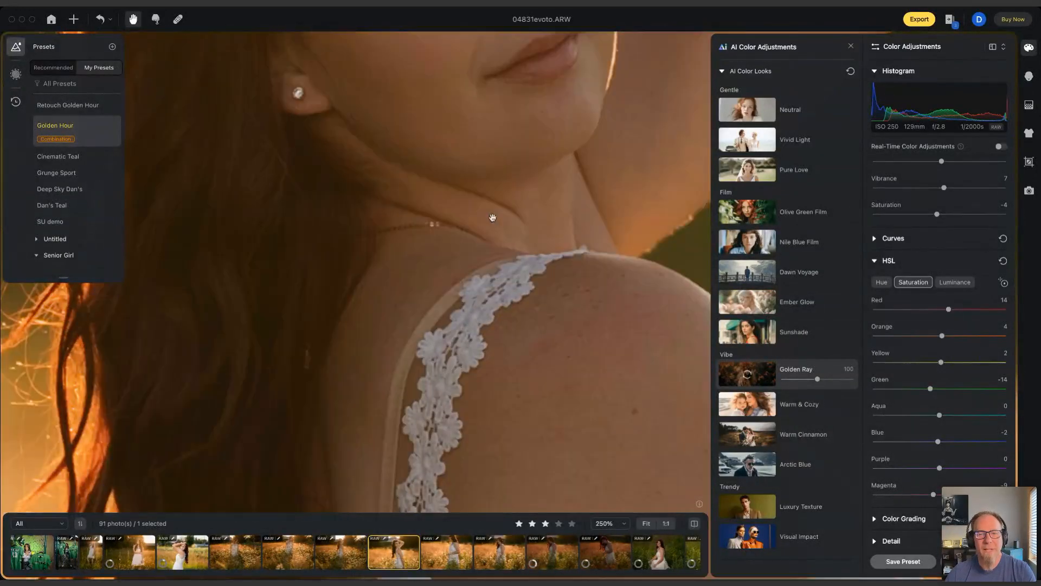
{"action": "key", "text": "backslash"}
{"action": "left_click", "coordinate": [521, 250]}
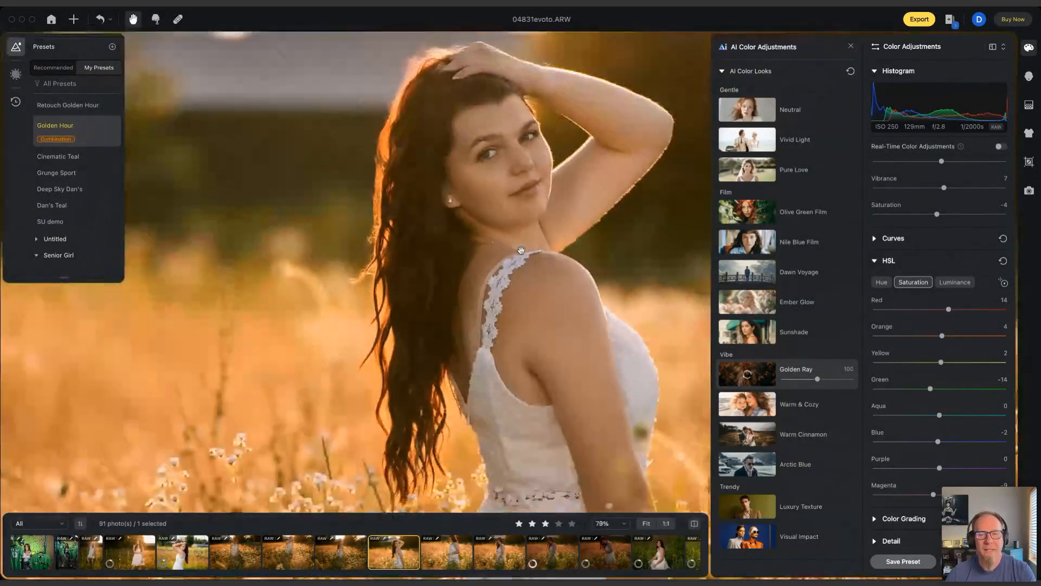
- View the creek photos with the wooden chair, 04857evoto.ARW and 04858evoto.ARW
{"action": "scroll", "coordinate": [618, 548], "scroll_direction": "right", "scroll_amount": 5}
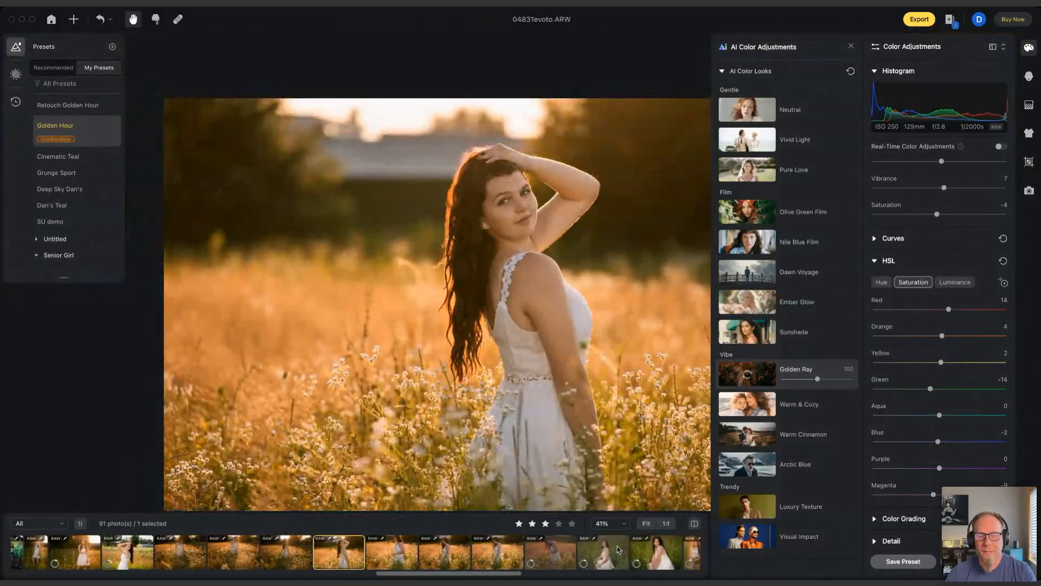
{"action": "scroll", "coordinate": [618, 548], "scroll_direction": "right", "scroll_amount": 5}
{"action": "scroll", "coordinate": [618, 547], "scroll_direction": "right", "scroll_amount": 5}
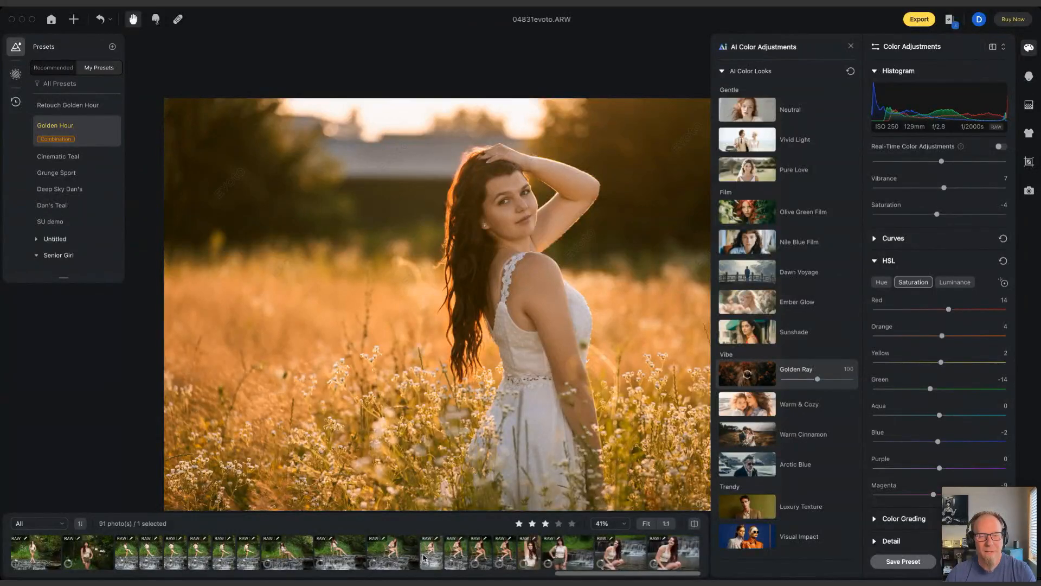
{"action": "left_click", "coordinate": [480, 552]}
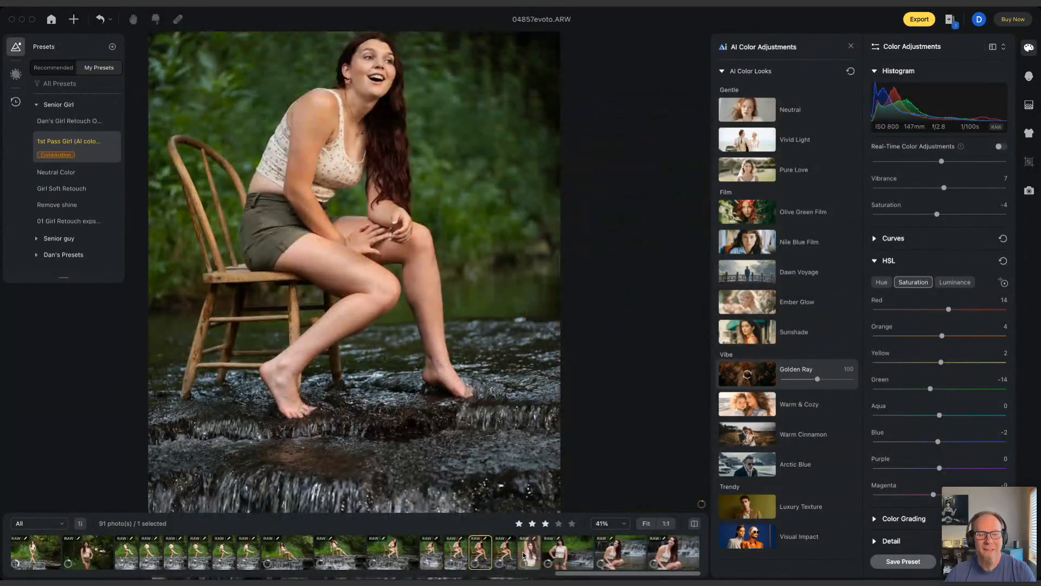
{"action": "left_click", "coordinate": [504, 553]}
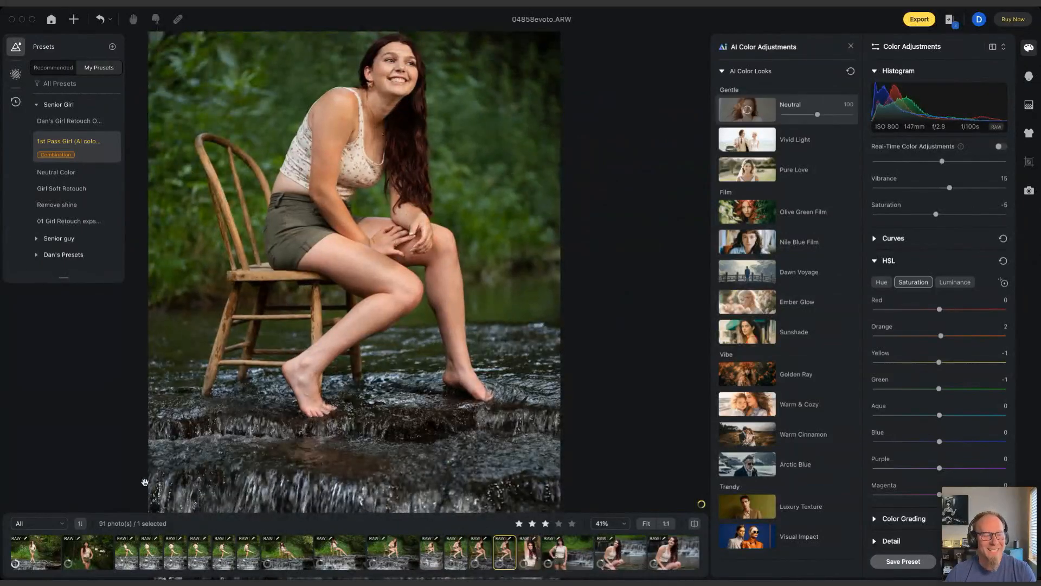
- Select all 91 photos of the session and display the grassy field portrait 04838evoto.ARW
{"action": "key", "text": "super+a"}
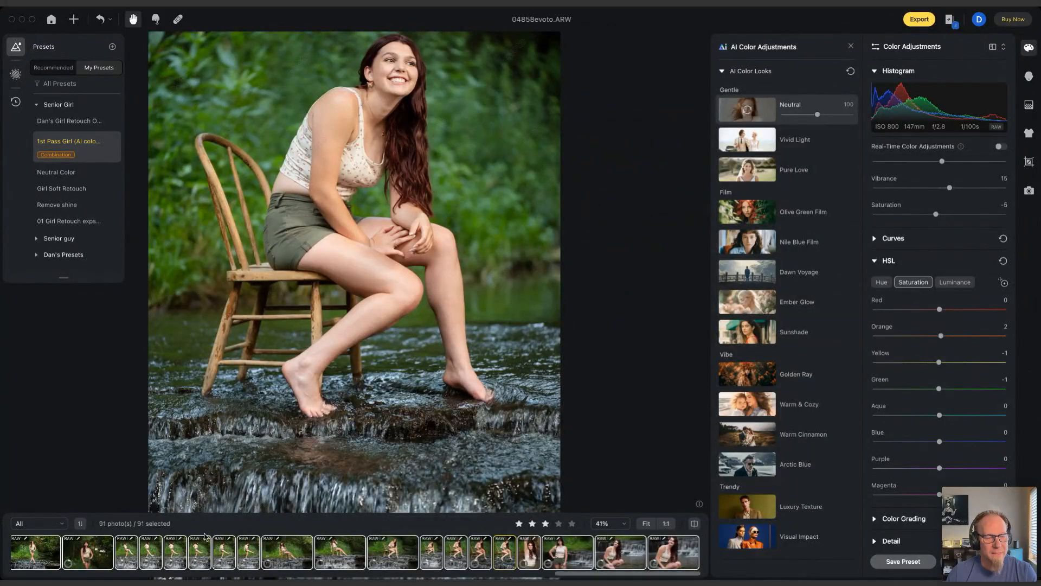
{"action": "scroll", "coordinate": [116, 553], "scroll_direction": "up", "scroll_amount": 5}
{"action": "scroll", "coordinate": [115, 553], "scroll_direction": "up", "scroll_amount": 6}
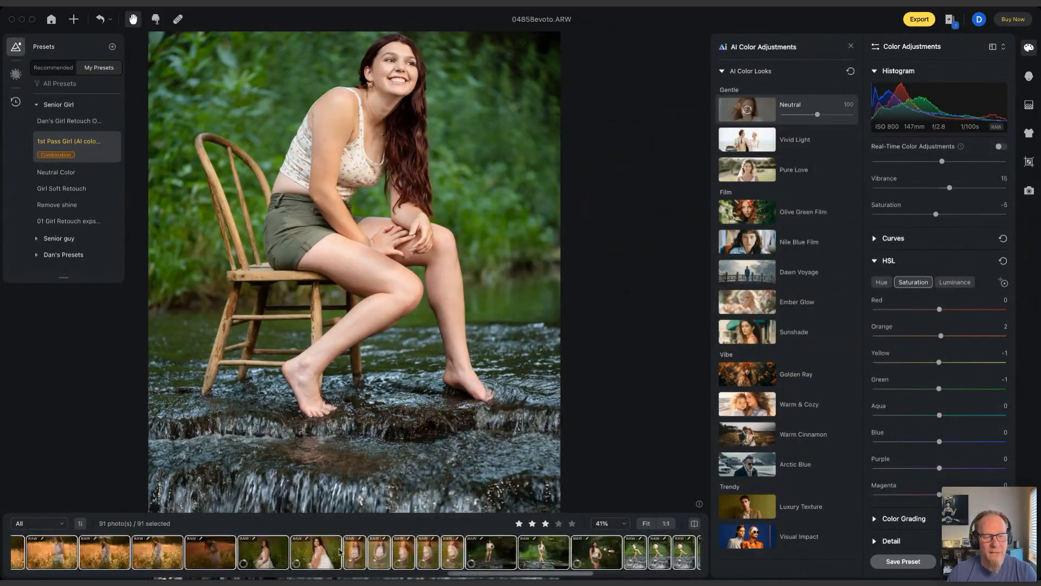
{"action": "left_click", "coordinate": [412, 554]}
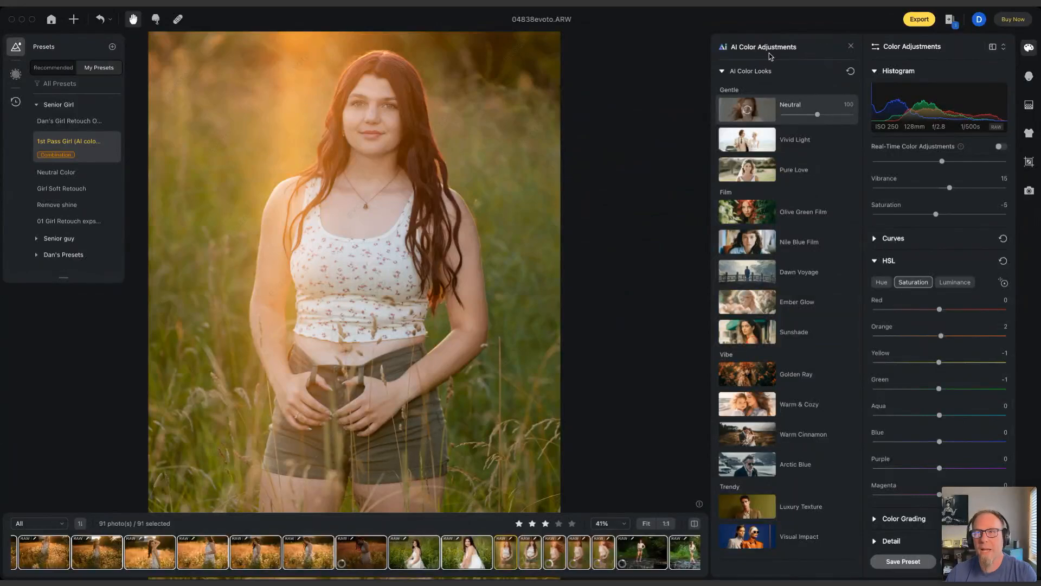
- Review the export location, naming, file format, quality and color space settings for the 91 selected photos, and close them without exporting
{"action": "left_click", "coordinate": [919, 20]}
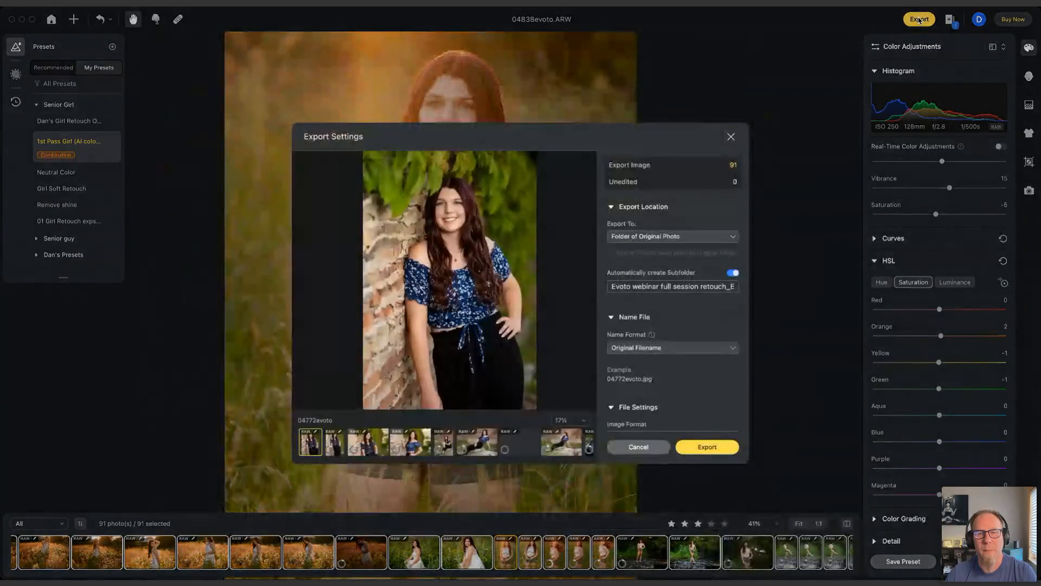
{"action": "scroll", "coordinate": [688, 325], "scroll_direction": "down", "scroll_amount": 5}
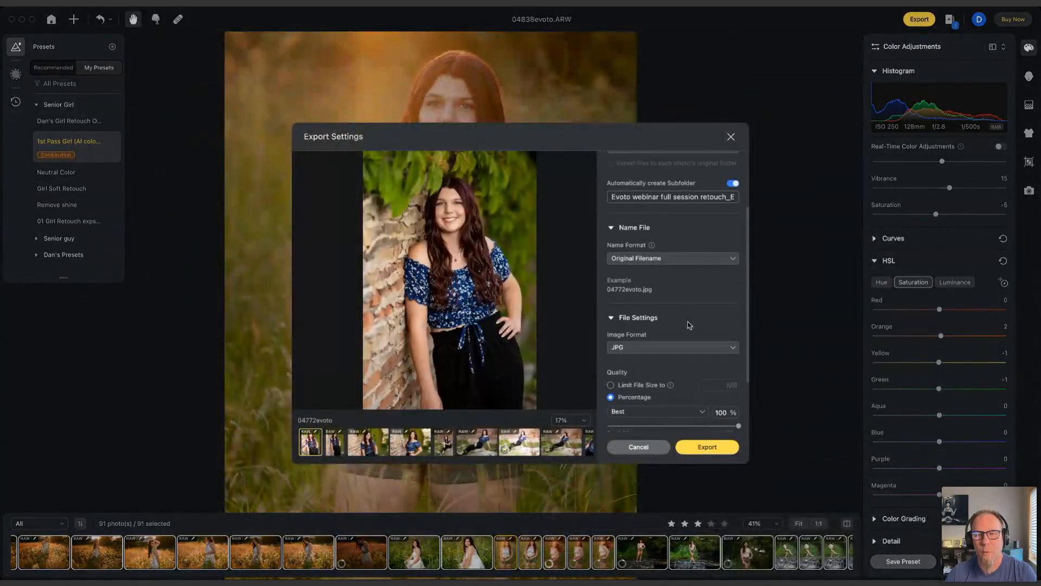
{"action": "left_click", "coordinate": [645, 270]}
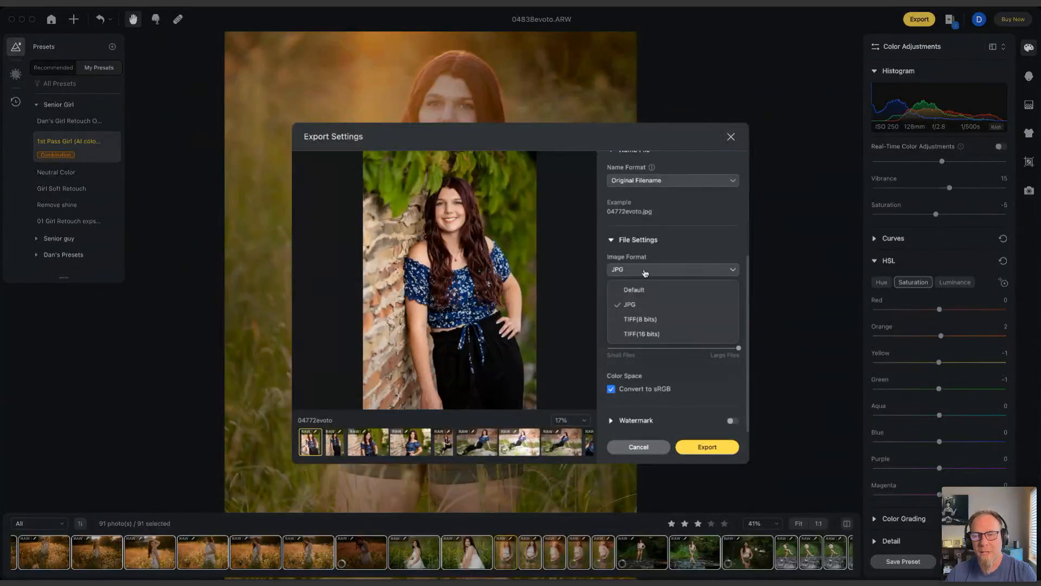
{"action": "left_click", "coordinate": [703, 239]}
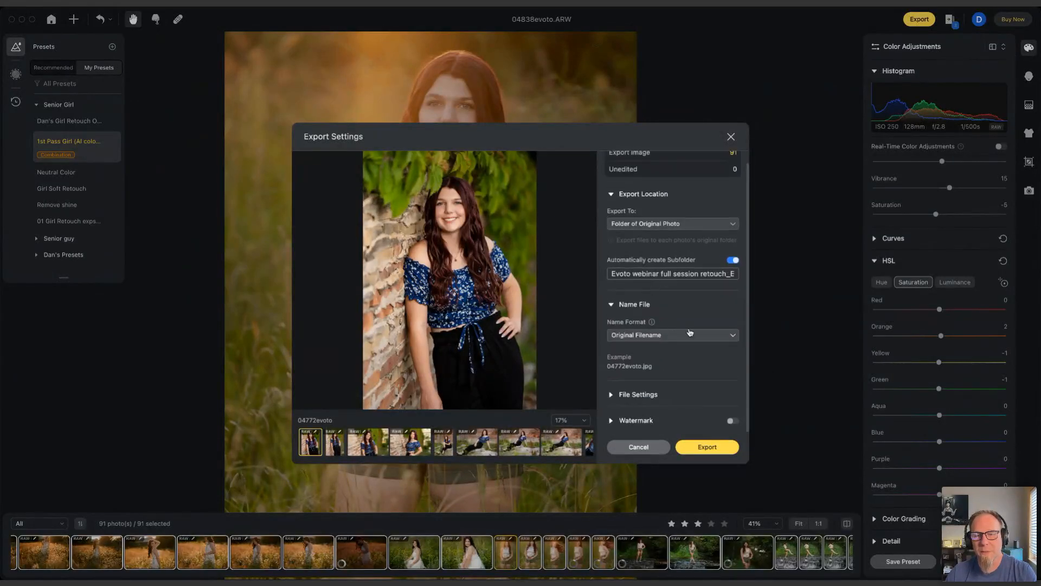
{"action": "left_click", "coordinate": [638, 394]}
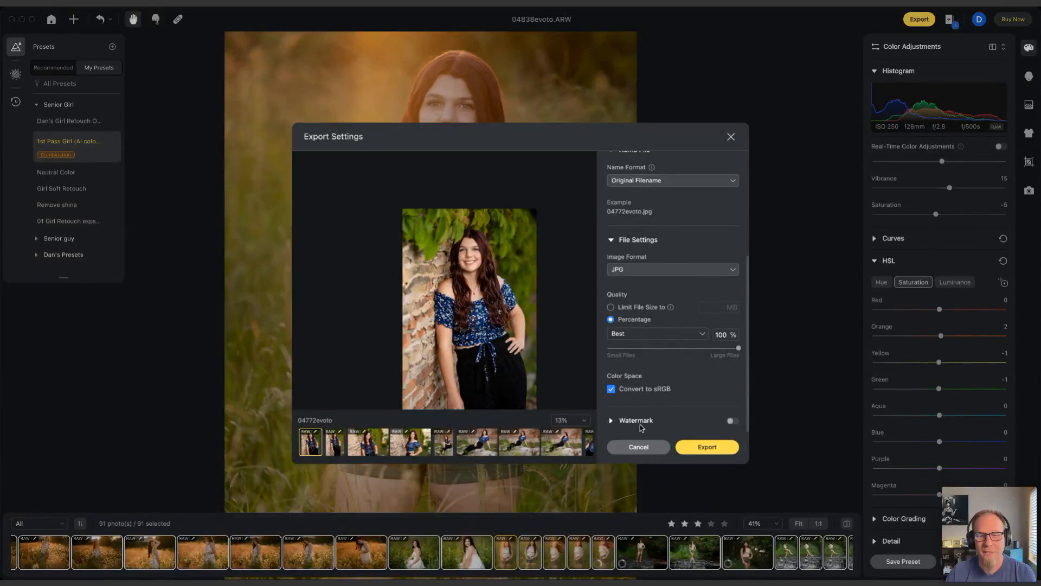
{"action": "left_click", "coordinate": [639, 447]}
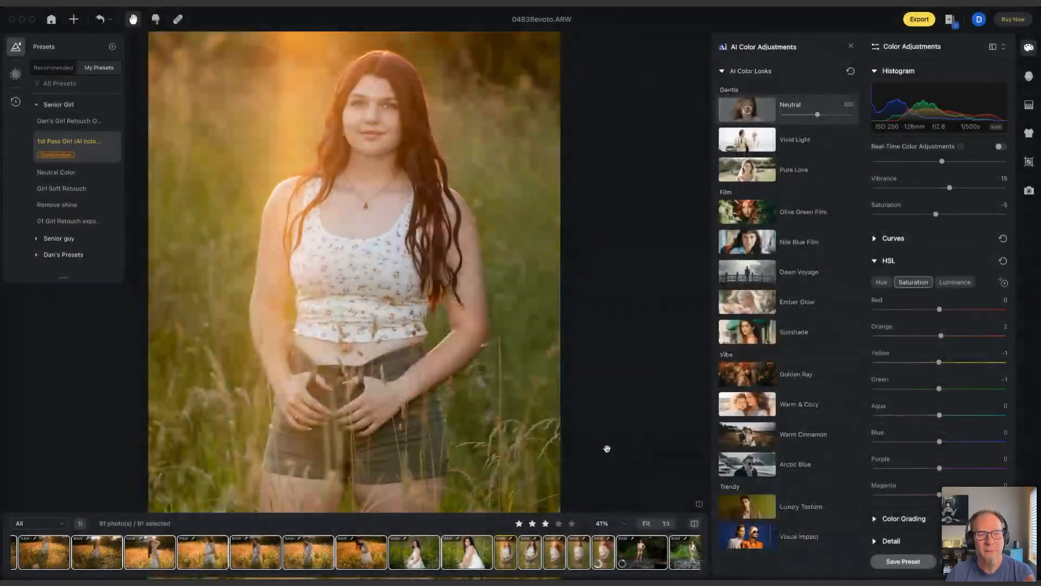
- Look back through the session's photos and switch to the Evoto Webinar Training project
{"action": "scroll", "coordinate": [430, 548], "scroll_direction": "right", "scroll_amount": 5}
{"action": "scroll", "coordinate": [430, 538], "scroll_direction": "left", "scroll_amount": 4}
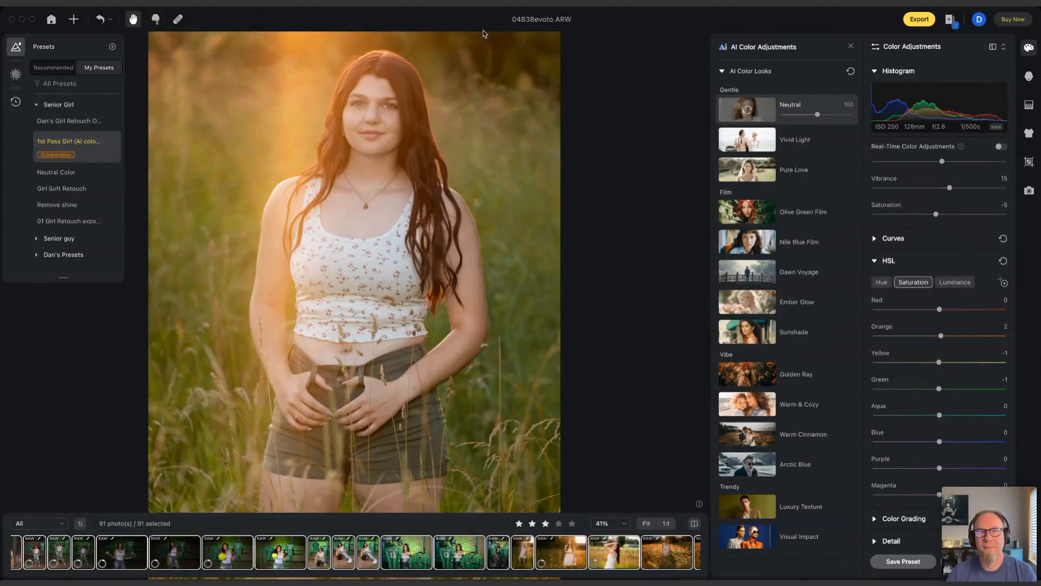
{"action": "scroll", "coordinate": [472, 552], "scroll_direction": "up", "scroll_amount": 10}
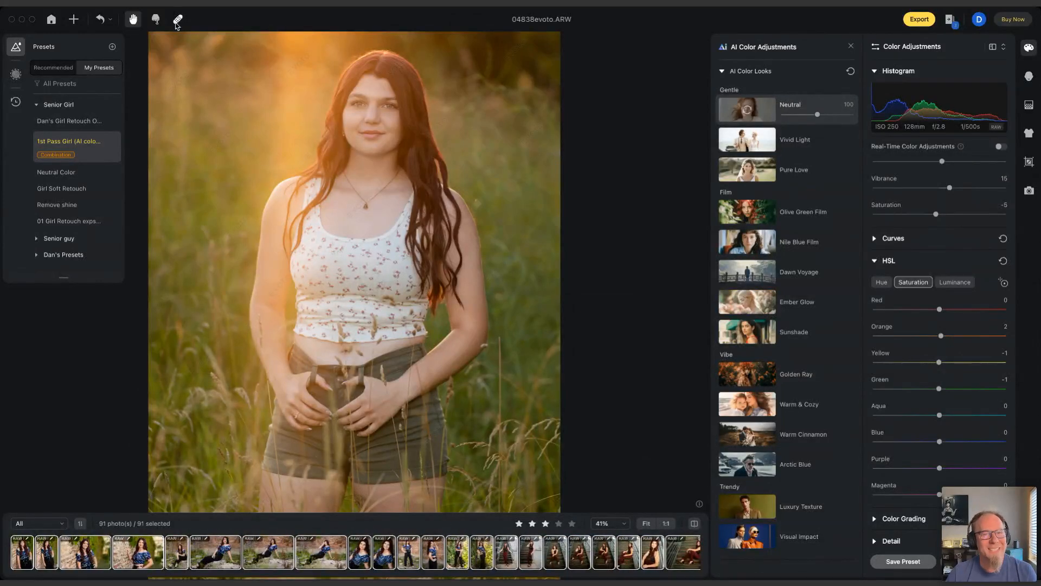
{"action": "left_click", "coordinate": [52, 20]}
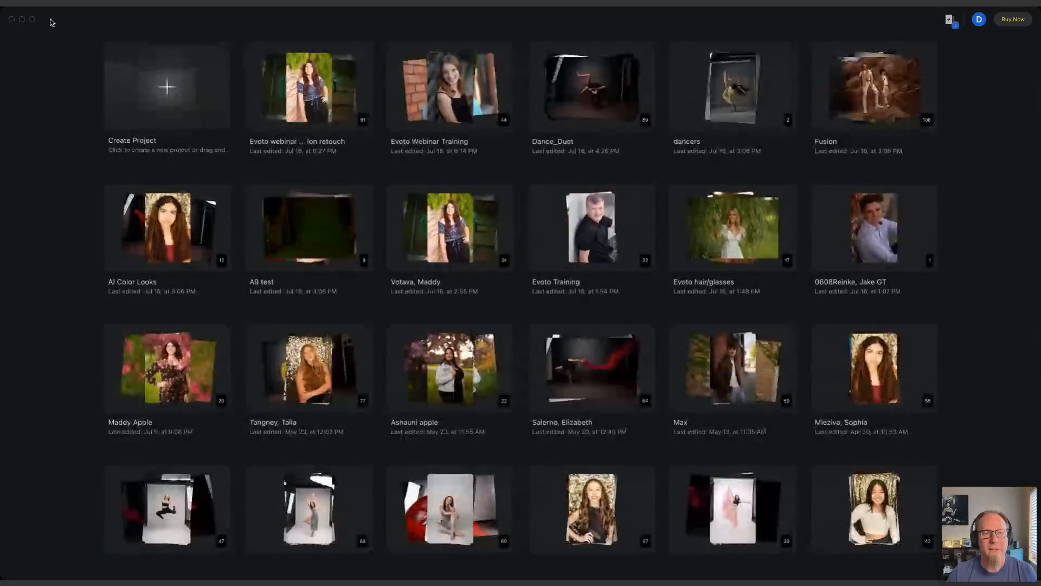
{"action": "left_click", "coordinate": [449, 104]}
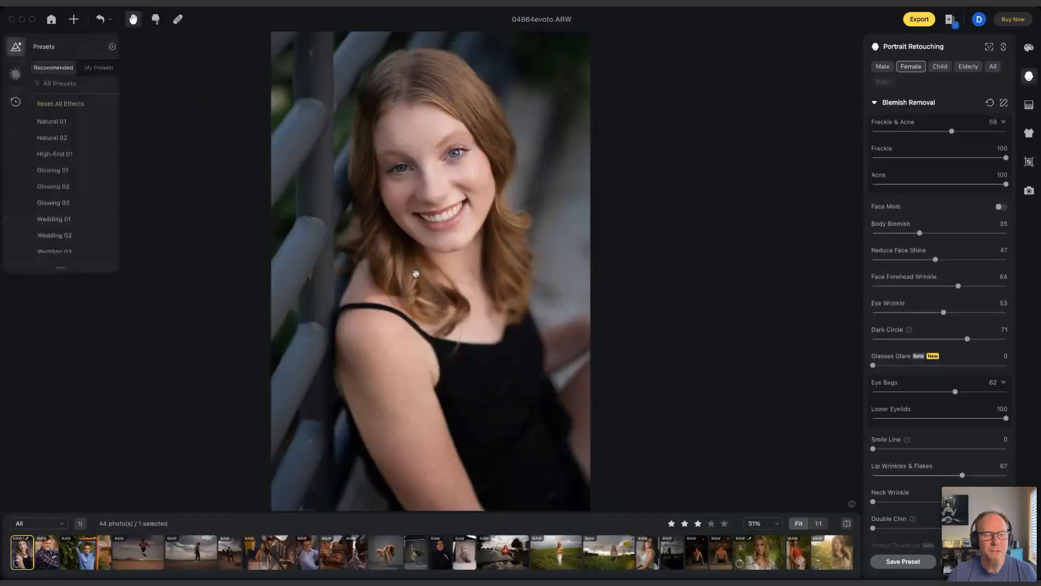
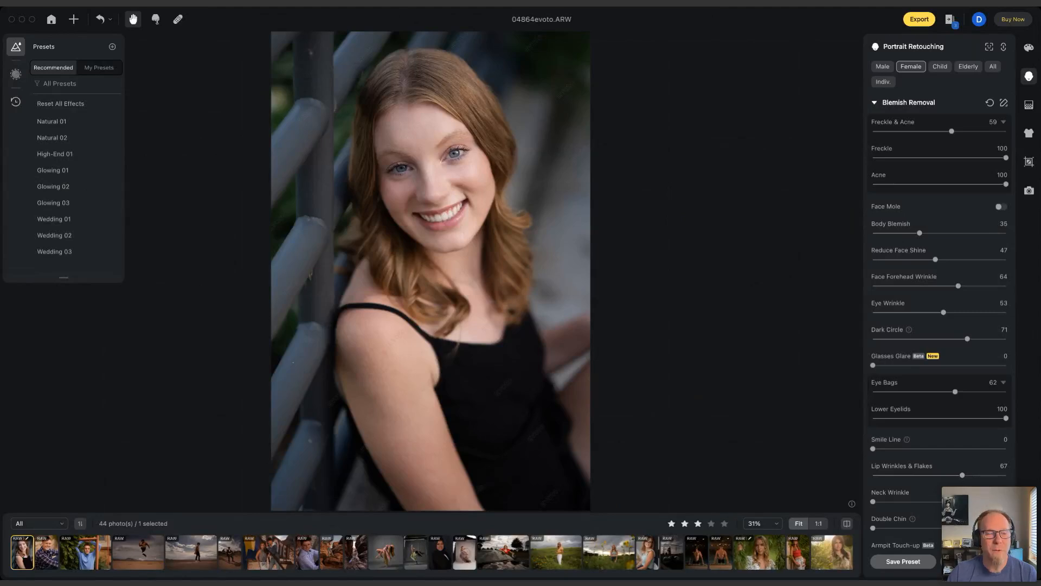
- View the desert portrait 04868evoto.ARW and the soccer goal photo 04882evoto.ARW among the project's photos
{"action": "left_click", "coordinate": [182, 557]}
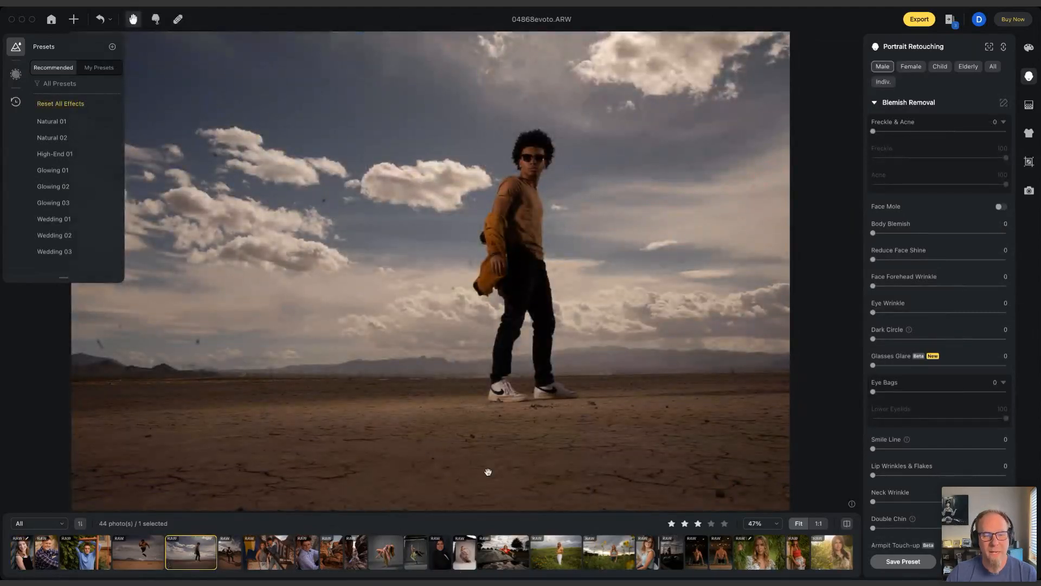
{"action": "left_click", "coordinate": [613, 563]}
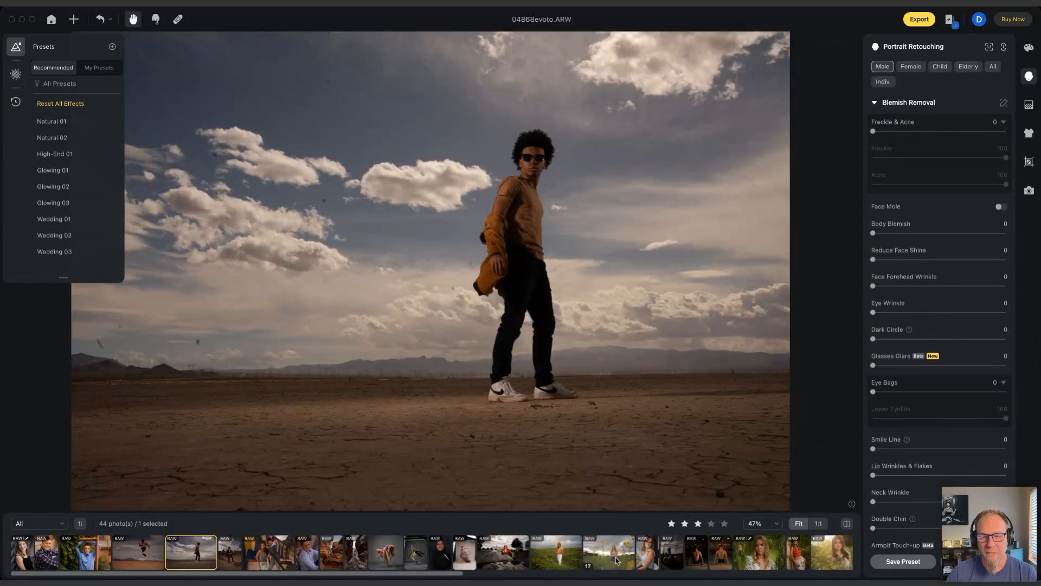
{"action": "left_click", "coordinate": [673, 558]}
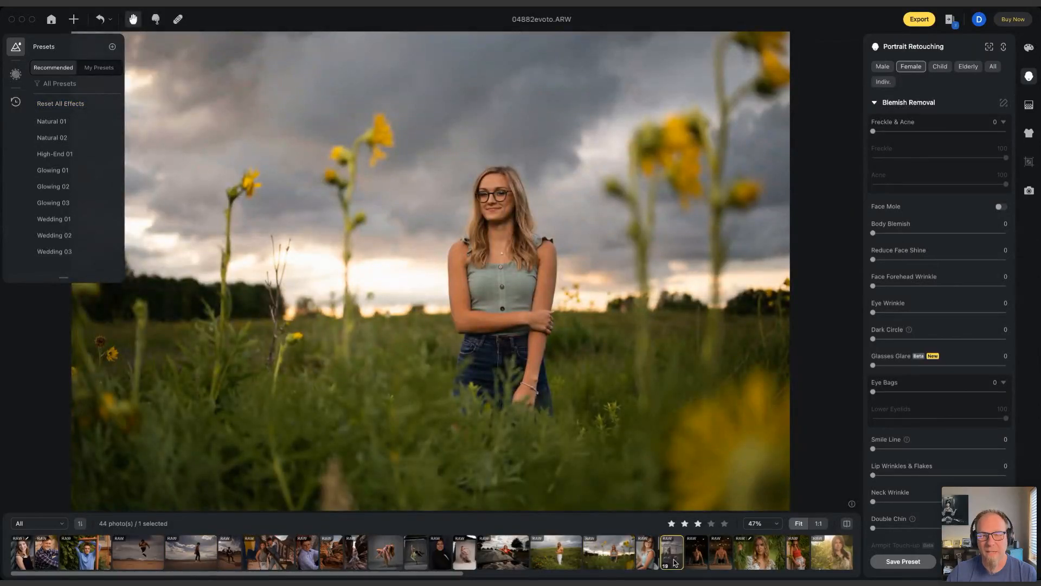
{"action": "scroll", "coordinate": [713, 546], "scroll_direction": "right", "scroll_amount": 2}
{"action": "scroll", "coordinate": [711, 544], "scroll_direction": "left", "scroll_amount": 2}
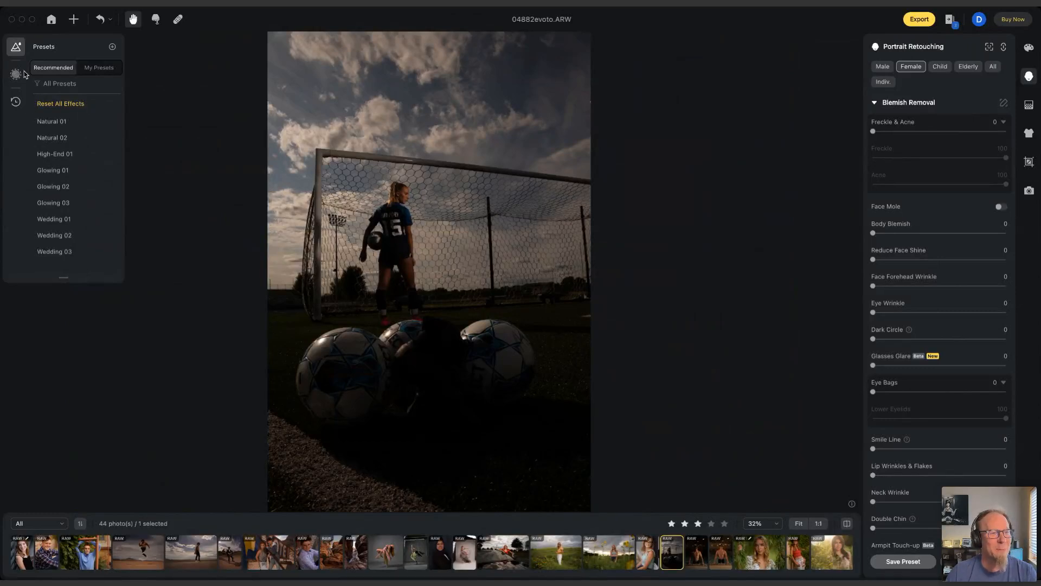
- Try the Grunge Sport preset from Demo Presets on 04882evoto.ARW and replace it with the Deep Sky Dan's preset
{"action": "left_click", "coordinate": [17, 102]}
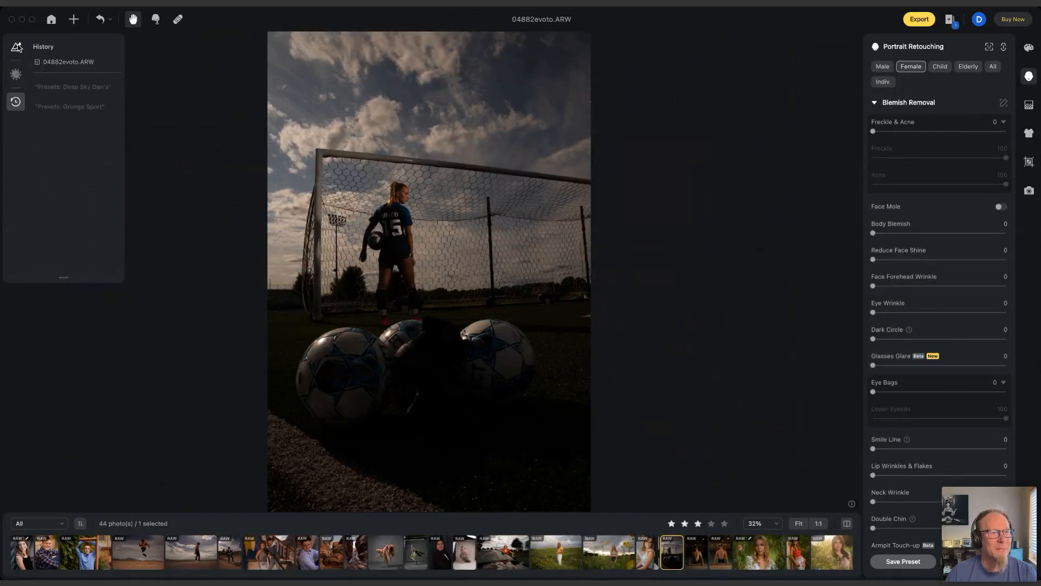
{"action": "left_click", "coordinate": [17, 47]}
{"action": "left_click", "coordinate": [100, 68]}
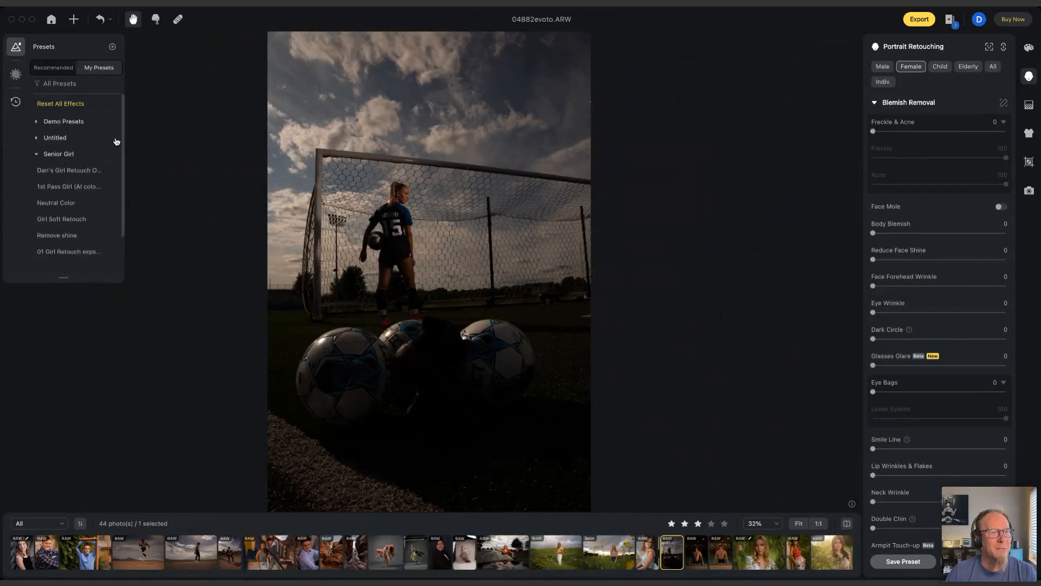
{"action": "left_click", "coordinate": [37, 122]}
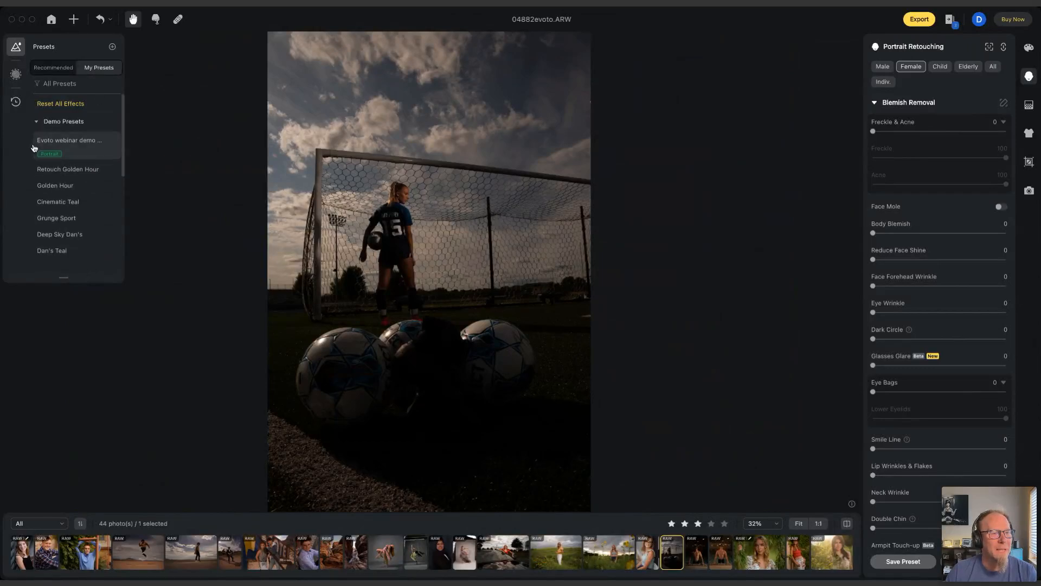
{"action": "left_click", "coordinate": [58, 208]}
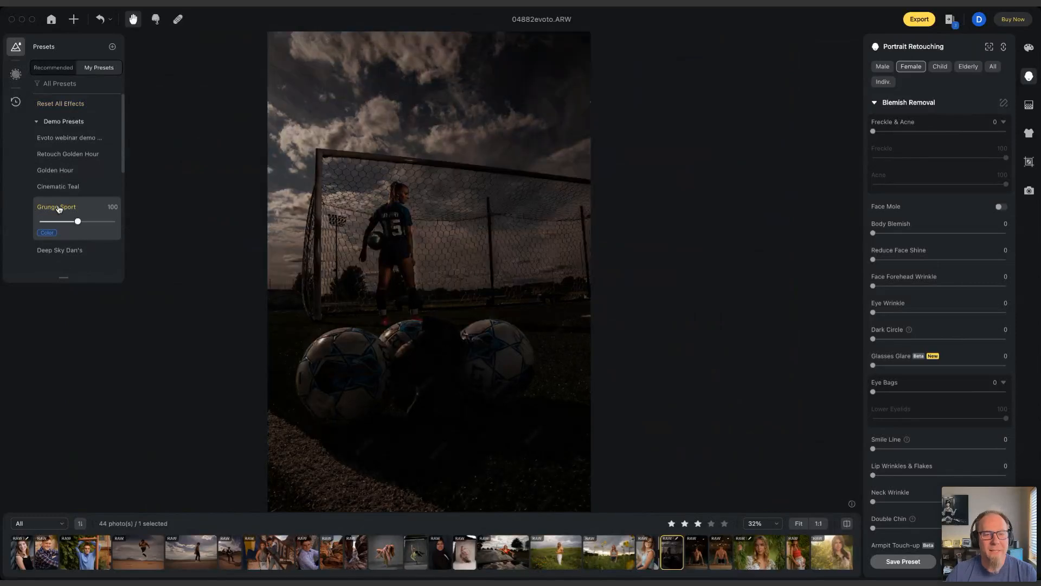
{"action": "scroll", "coordinate": [100, 202], "scroll_direction": "down", "scroll_amount": 3}
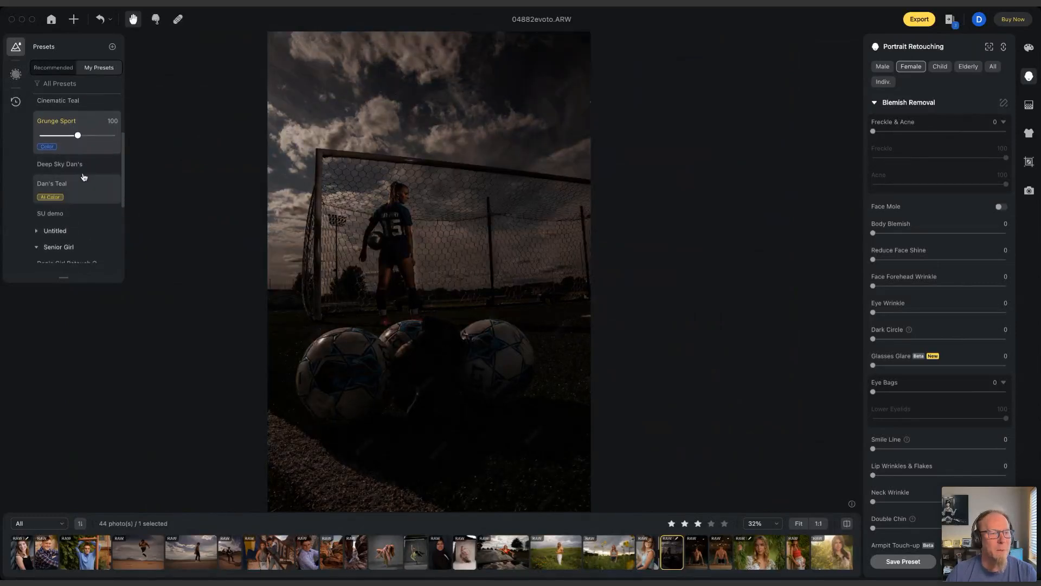
{"action": "left_click", "coordinate": [68, 169]}
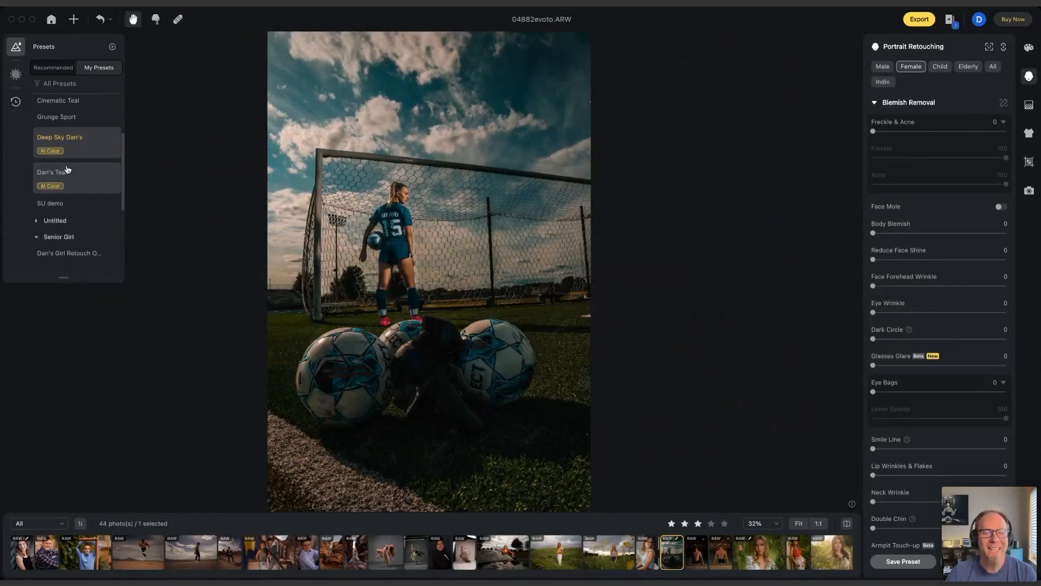
- Compare 04882evoto.ARW before and after the preset, and examine the player and goal net close up
{"action": "key", "text": "backslash"}
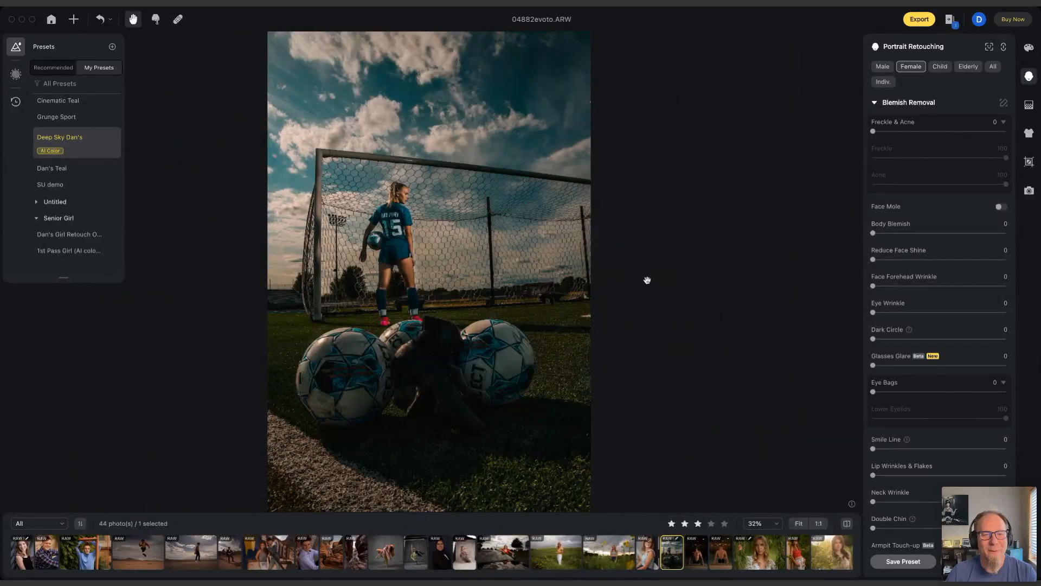
{"action": "key", "text": "backslash"}
{"action": "key", "text": "backslash"}
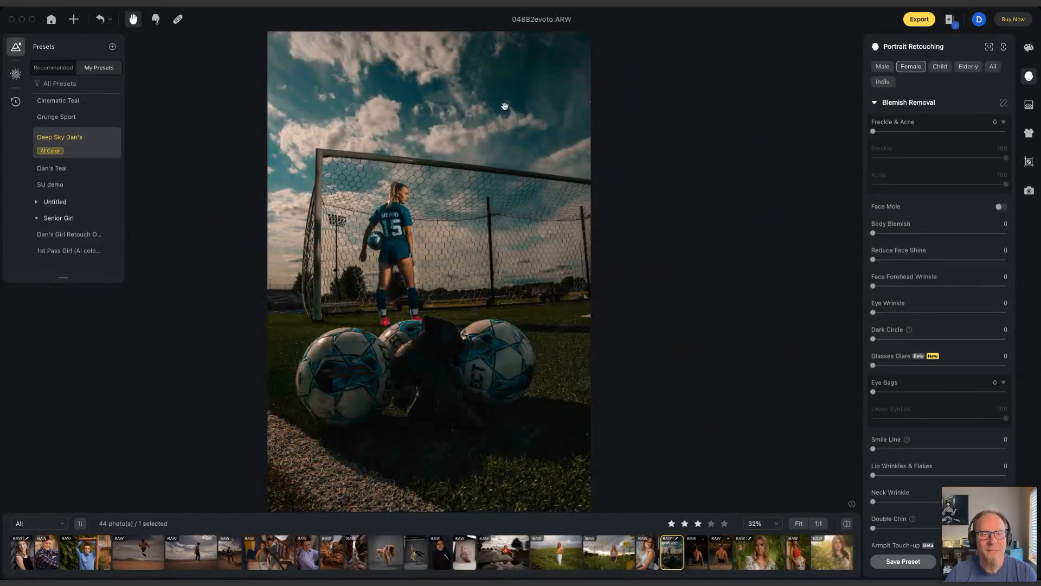
{"action": "scroll", "coordinate": [402, 213], "scroll_direction": "up", "scroll_amount": 5}
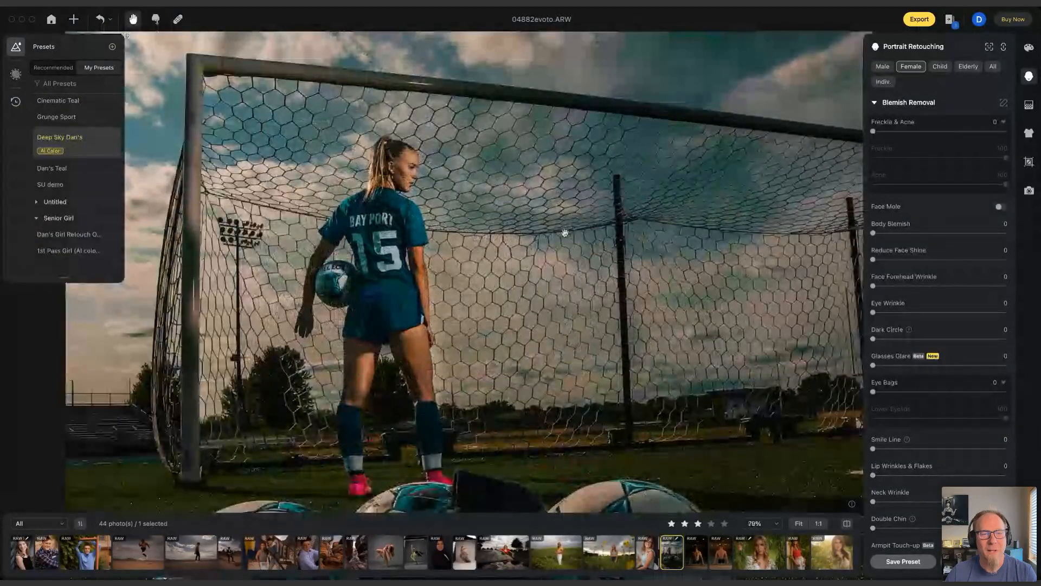
{"action": "scroll", "coordinate": [565, 233], "scroll_direction": "down", "scroll_amount": 5}
{"action": "key", "text": "backslash"}
{"action": "key", "text": "backslash"}
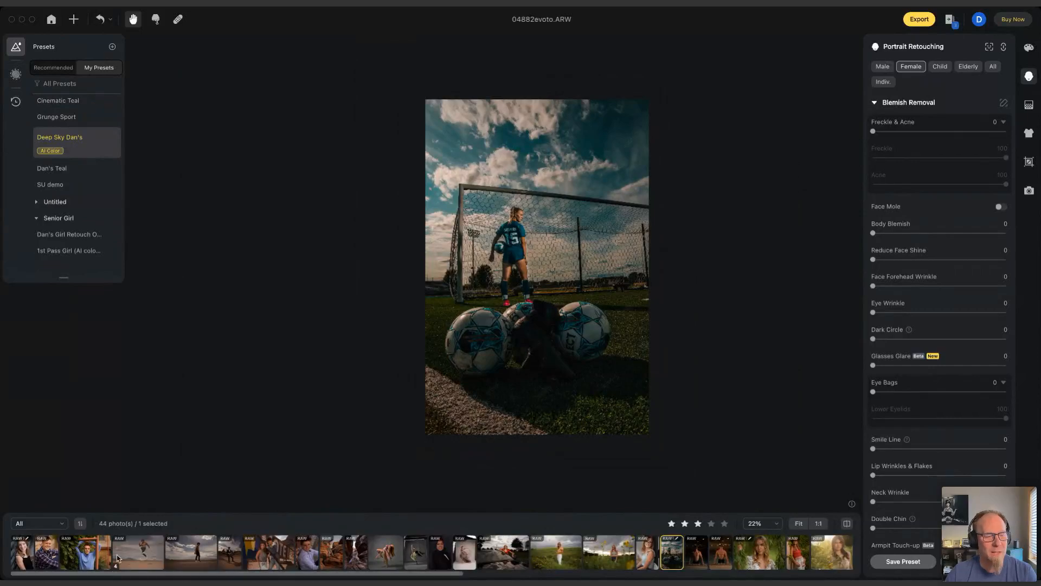
- Apply the Senior Guy Freckles preset from the Senior guy group to the plaid shirt portrait 04865evoto.ARW
{"action": "left_click", "coordinate": [43, 552]}
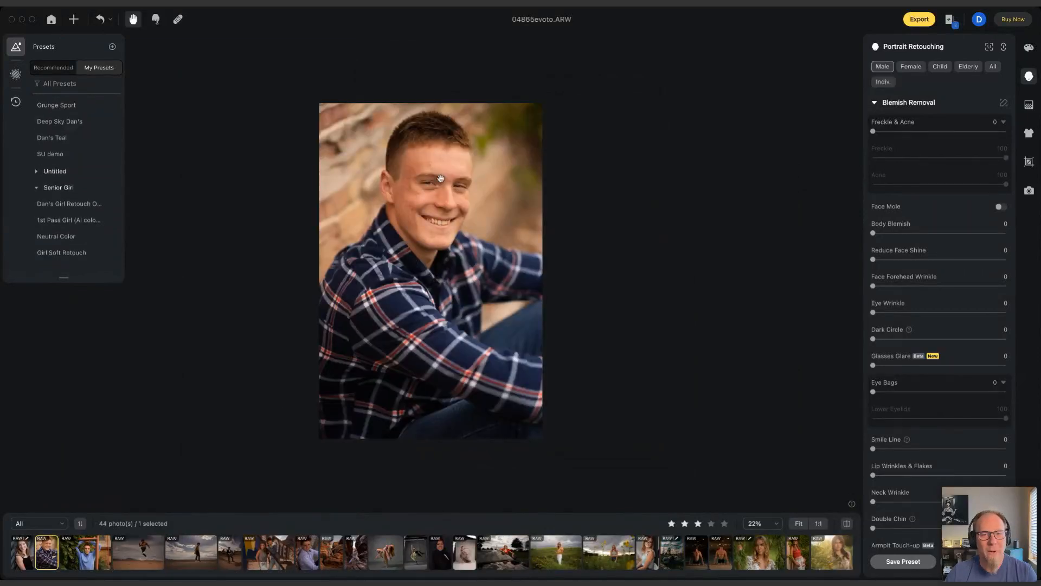
{"action": "scroll", "coordinate": [437, 164], "scroll_direction": "up", "scroll_amount": 5}
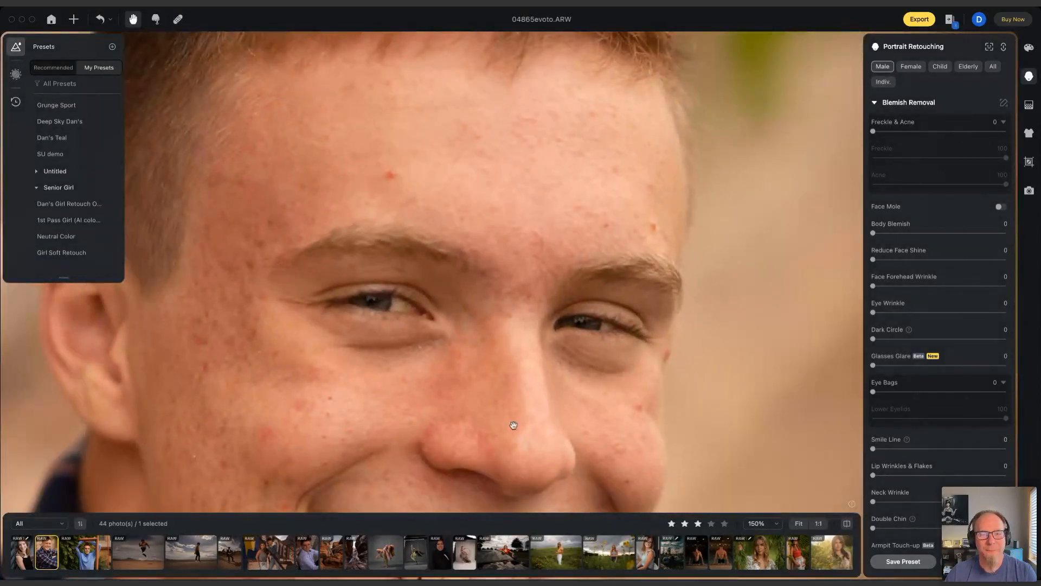
{"action": "scroll", "coordinate": [549, 243], "scroll_direction": "down", "scroll_amount": 3}
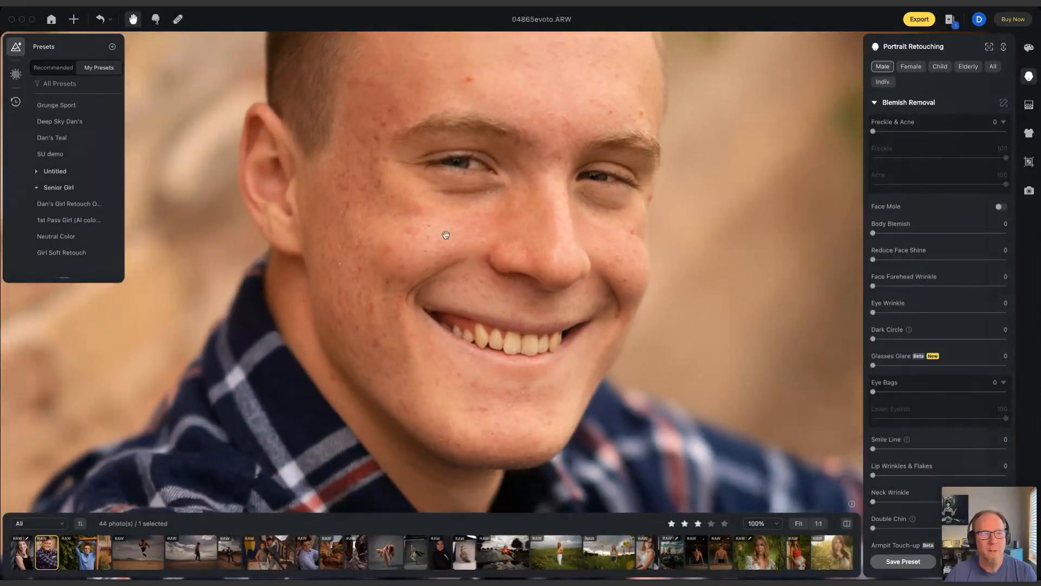
{"action": "left_click", "coordinate": [36, 192]}
{"action": "left_click", "coordinate": [36, 238]}
{"action": "scroll", "coordinate": [81, 222], "scroll_direction": "down", "scroll_amount": 1}
{"action": "scroll", "coordinate": [82, 222], "scroll_direction": "down", "scroll_amount": 1}
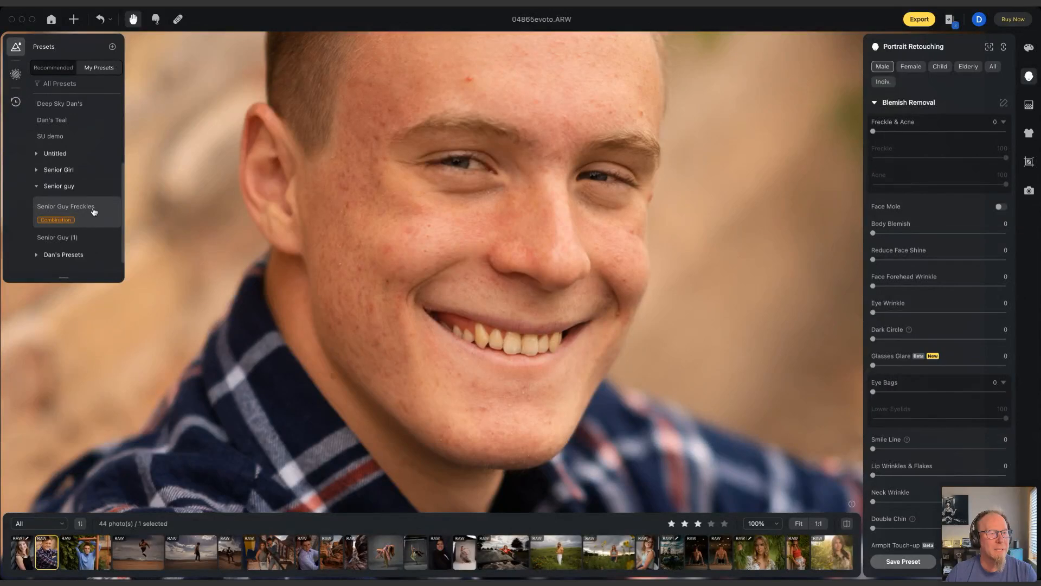
{"action": "left_click", "coordinate": [71, 209]}
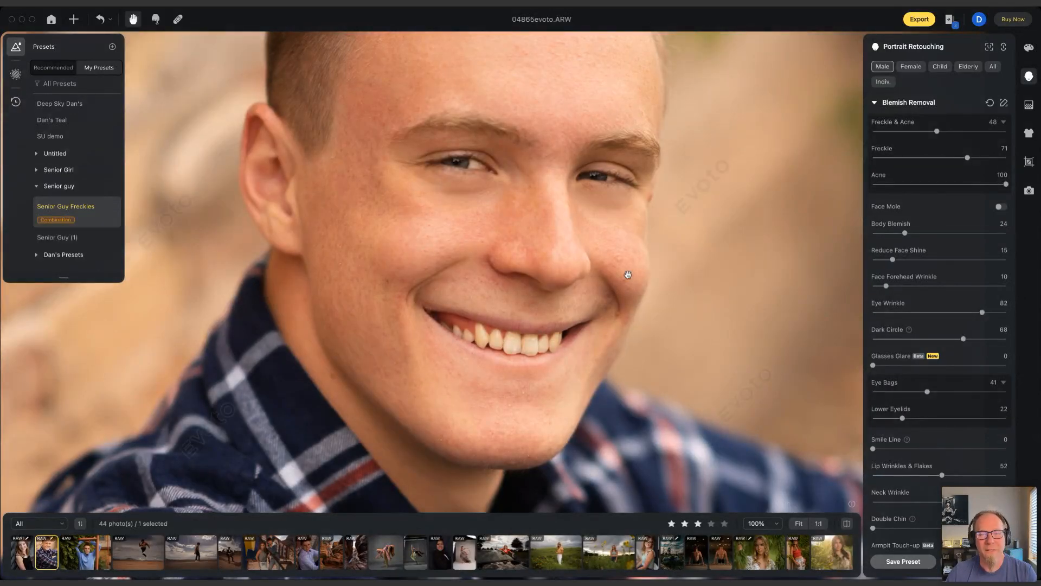
- Compare the face in 04865evoto.ARW before and after the retouching
{"action": "key", "text": "backslash"}
{"action": "key", "text": "backslash"}
{"action": "key", "text": "backslash"}
{"action": "key", "text": "backslash"}
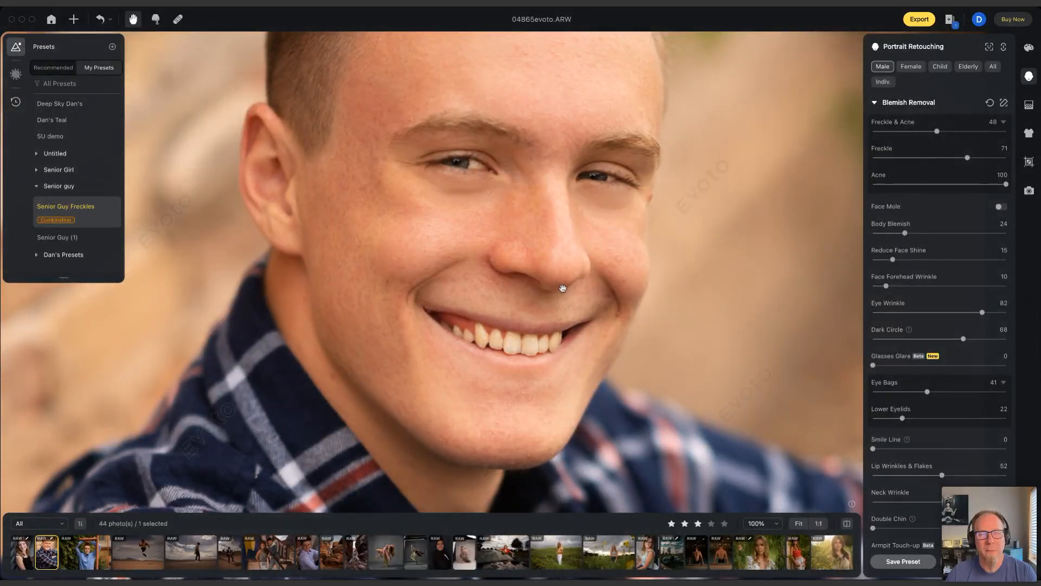
- Apply the Senior Guy Freckles preset to the blue pullover portrait 04866evoto.ARW and check the facial skin close up
{"action": "left_click", "coordinate": [86, 557]}
{"action": "left_click", "coordinate": [66, 203]}
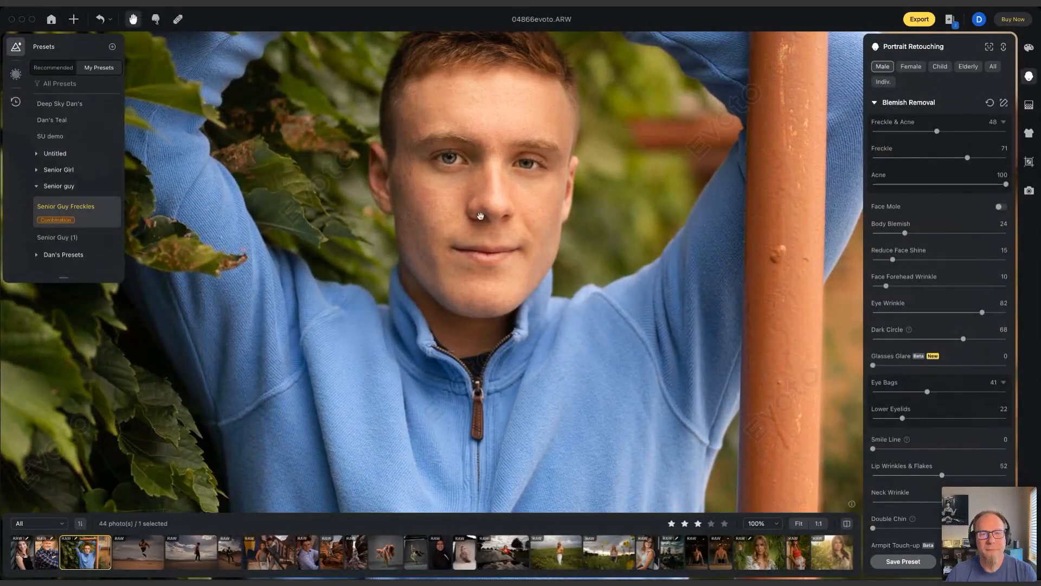
{"action": "scroll", "coordinate": [483, 211], "scroll_direction": "up", "scroll_amount": 3}
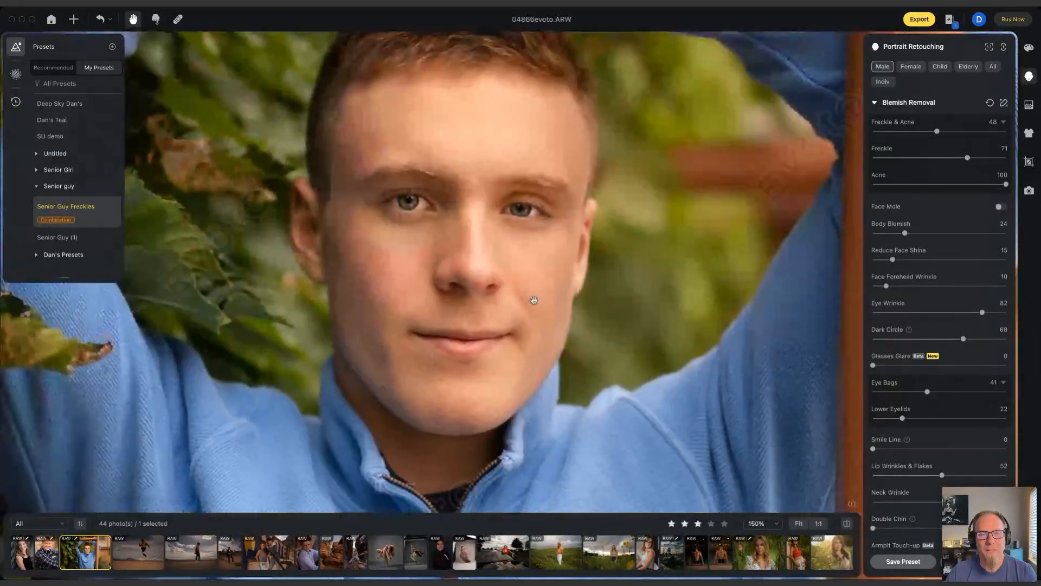
{"action": "scroll", "coordinate": [535, 299], "scroll_direction": "up", "scroll_amount": 4}
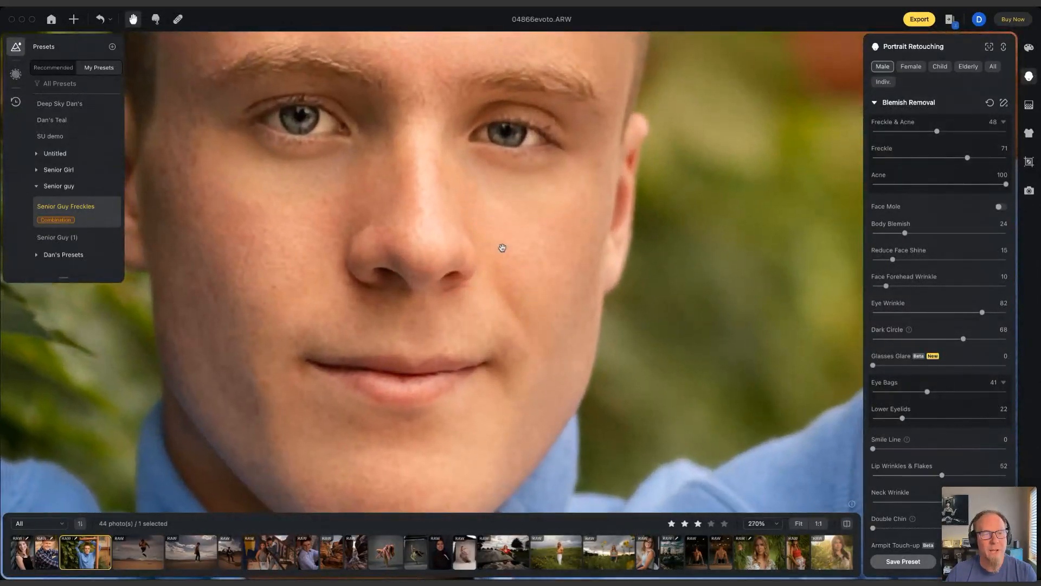
{"action": "scroll", "coordinate": [502, 247], "scroll_direction": "down", "scroll_amount": 3}
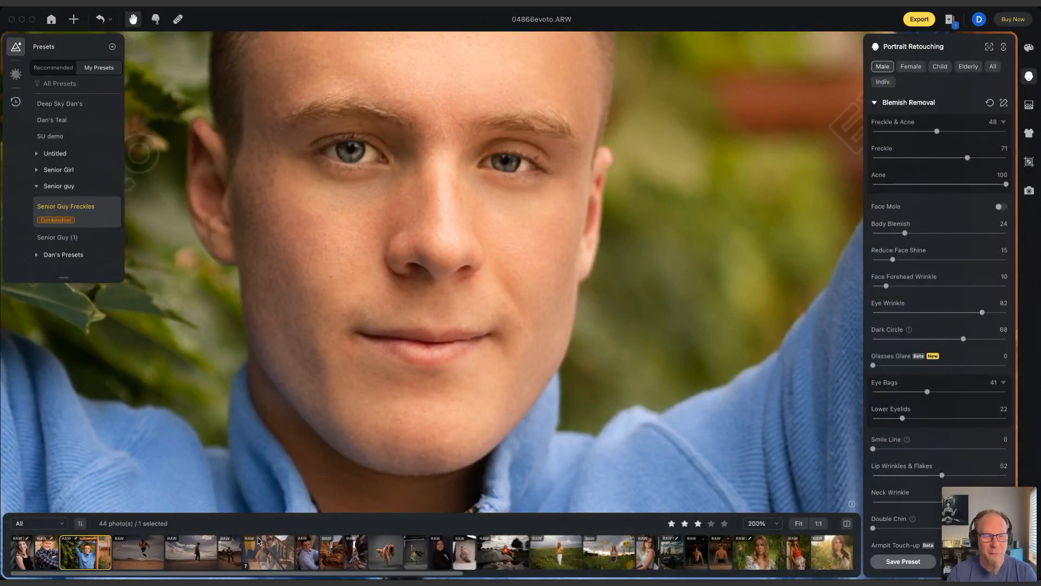
- Open the checked shirt portrait 04871evoto.ARW, try the Senior Guy Freckles preset on the face, and undo it
{"action": "left_click", "coordinate": [307, 552]}
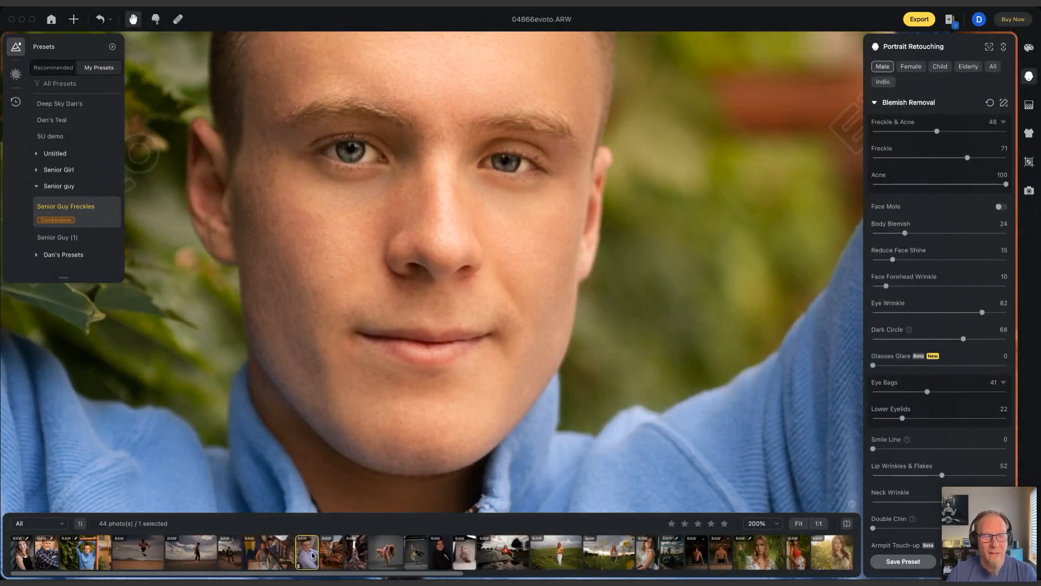
{"action": "scroll", "coordinate": [481, 124], "scroll_direction": "down", "scroll_amount": 5}
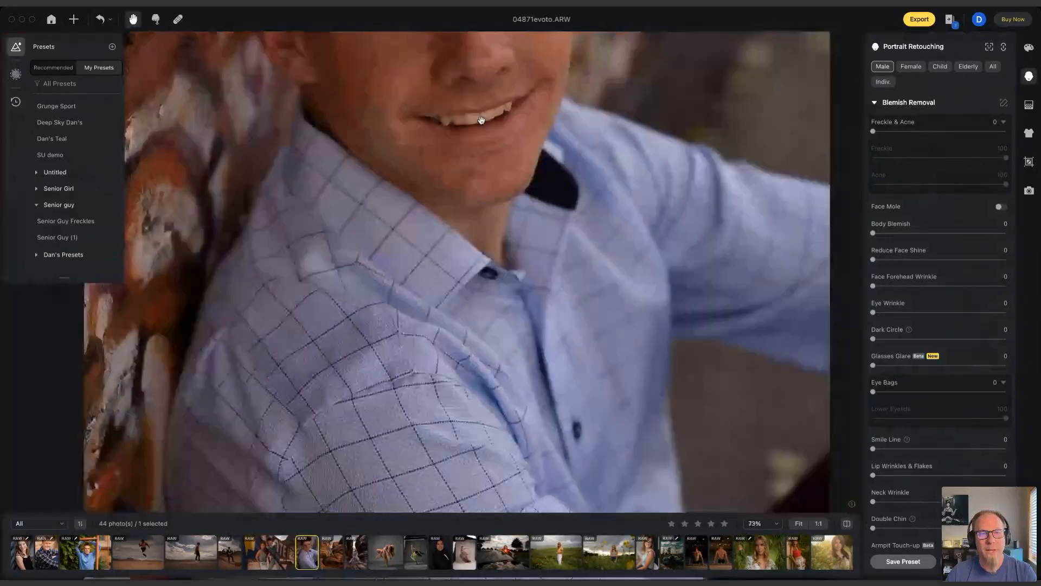
{"action": "scroll", "coordinate": [486, 179], "scroll_direction": "down", "scroll_amount": 5}
{"action": "scroll", "coordinate": [464, 197], "scroll_direction": "up", "scroll_amount": 5}
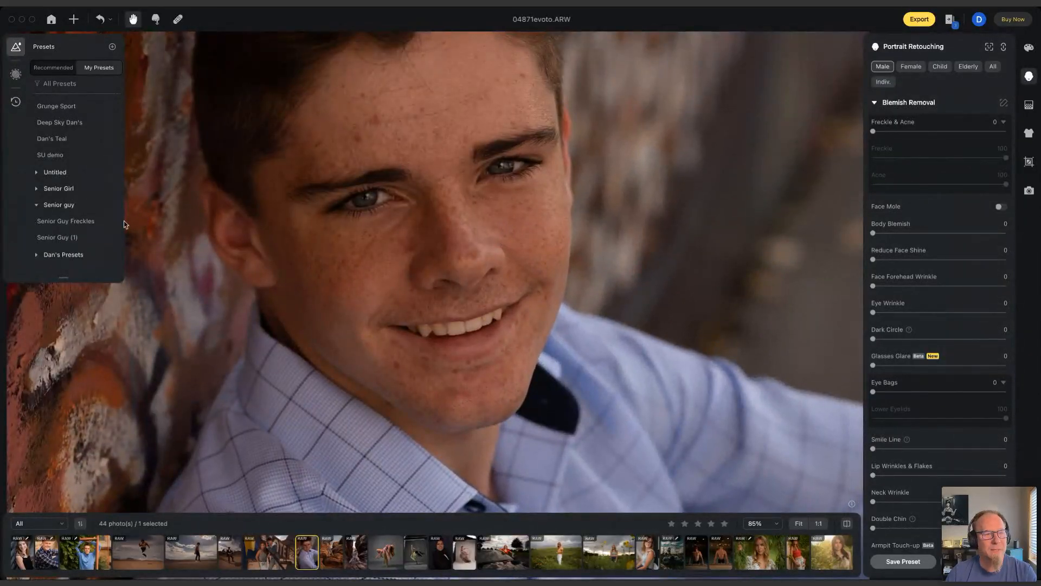
{"action": "left_click", "coordinate": [83, 217]}
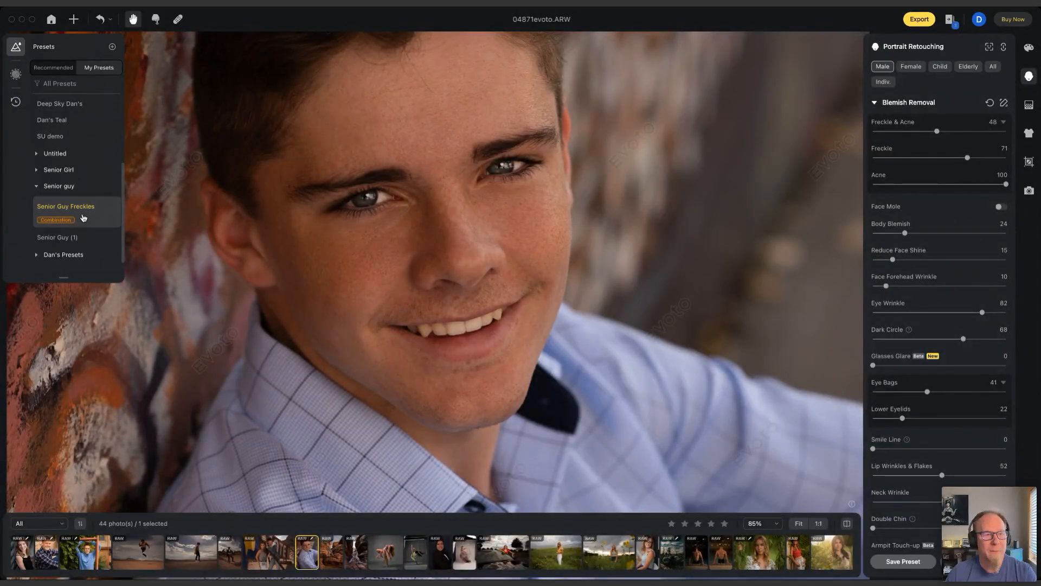
{"action": "key", "text": "super+z"}
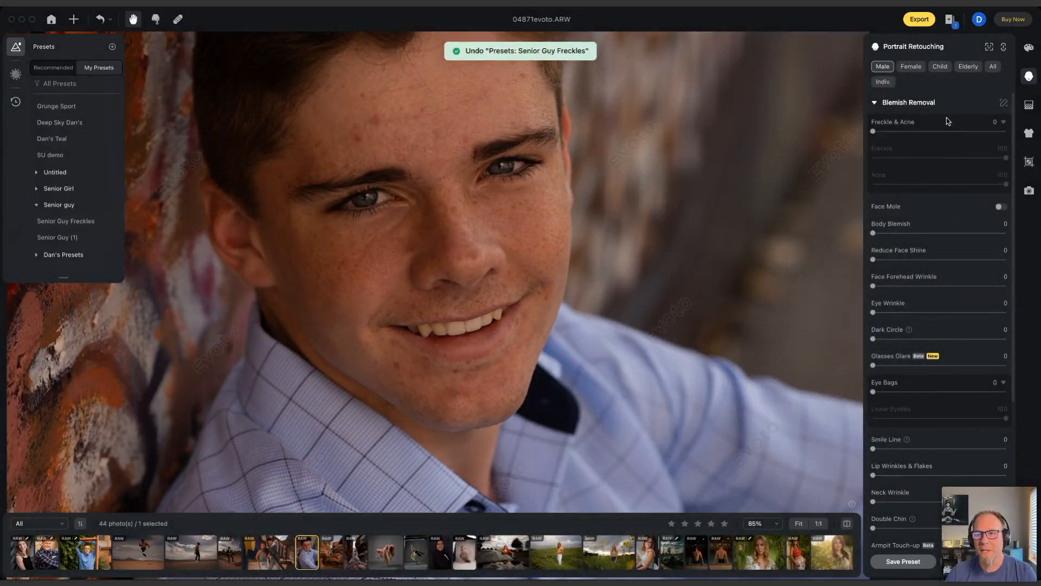
- Set Freckle & Acne to 39 with Freckle at 54 for the male face, and raise the photo's Exposure to 1.1
{"action": "left_click_drag", "start_coordinate": [880, 132], "coordinate": [928, 135]}
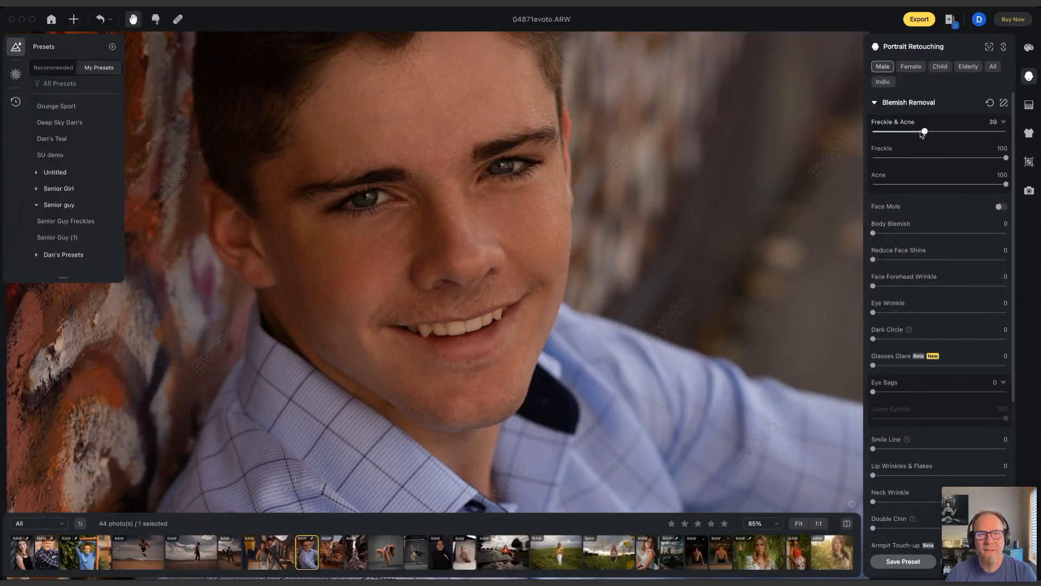
{"action": "left_click_drag", "start_coordinate": [981, 159], "coordinate": [942, 160]}
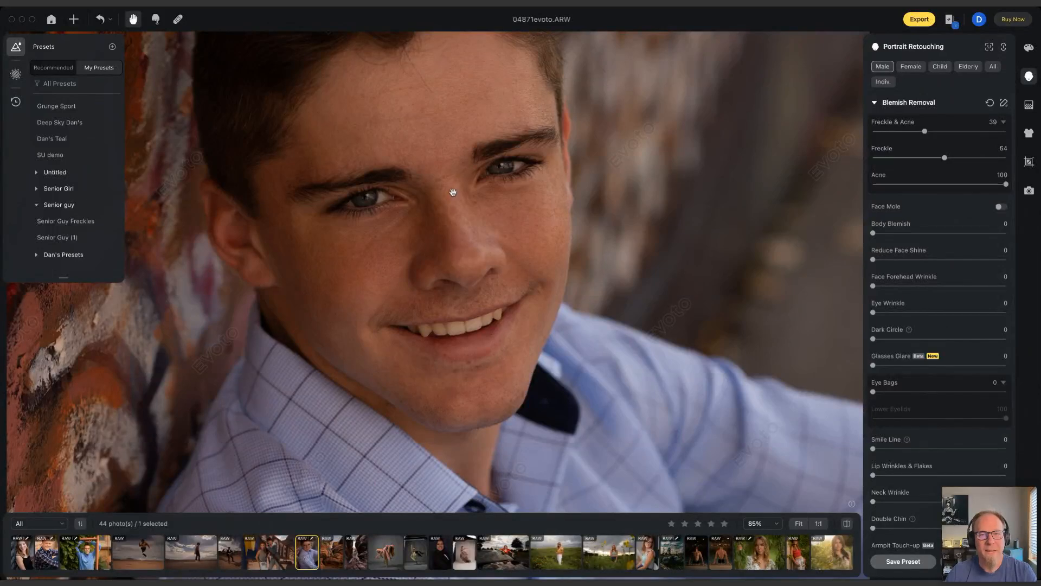
{"action": "left_click", "coordinate": [1028, 47]}
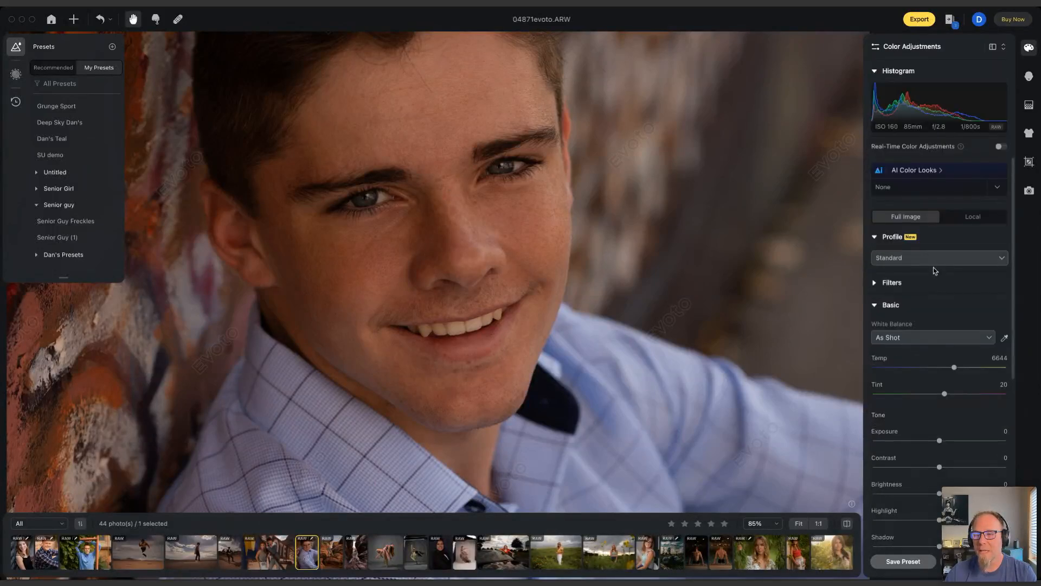
{"action": "left_click_drag", "start_coordinate": [939, 440], "coordinate": [955, 441]}
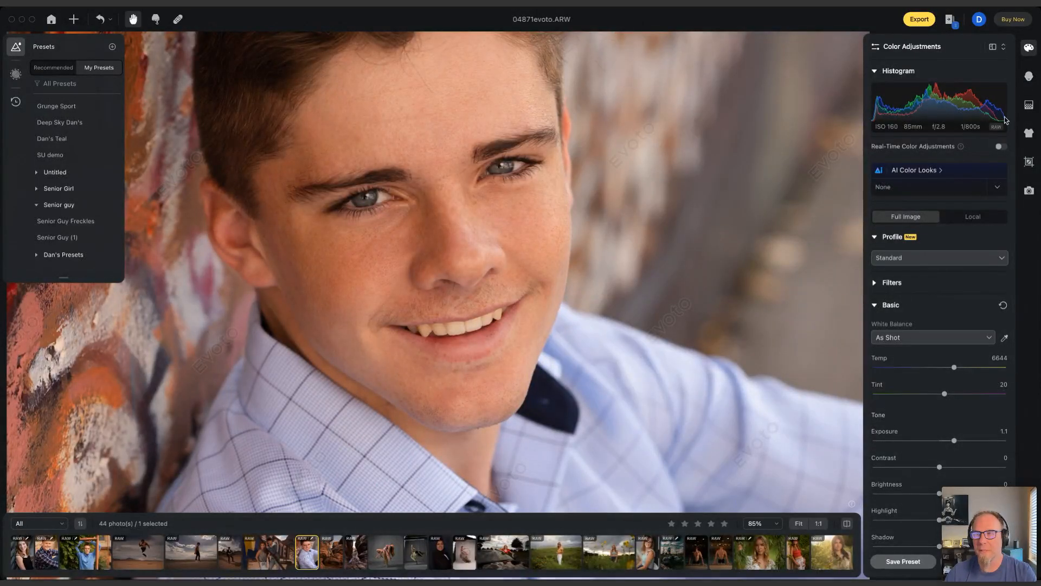
- Enable Real-Time Color Adjustments, check the face in the color and portrait retouching views, and disable it again
{"action": "left_click", "coordinate": [998, 149]}
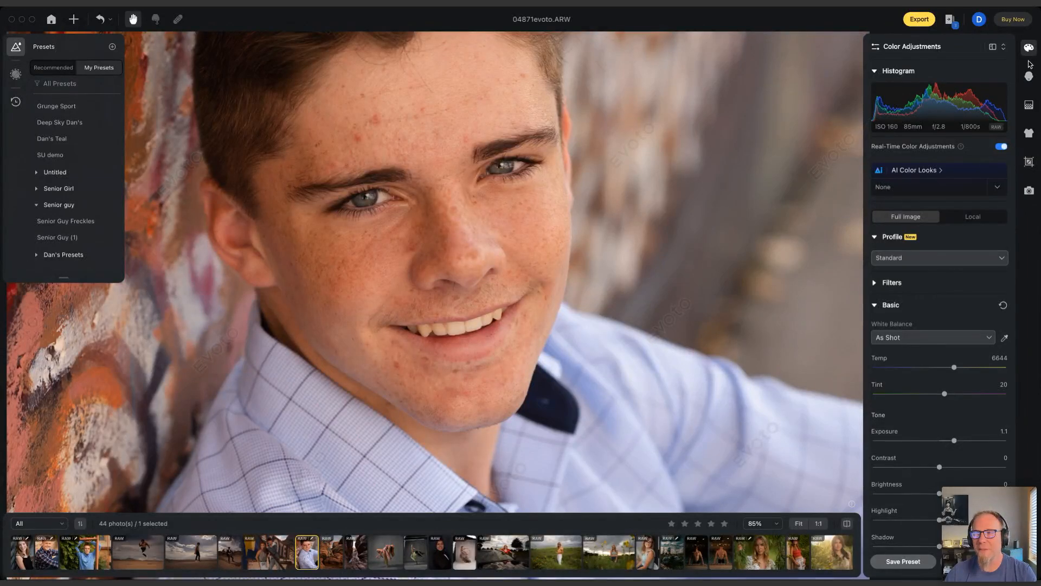
{"action": "left_click", "coordinate": [1030, 79]}
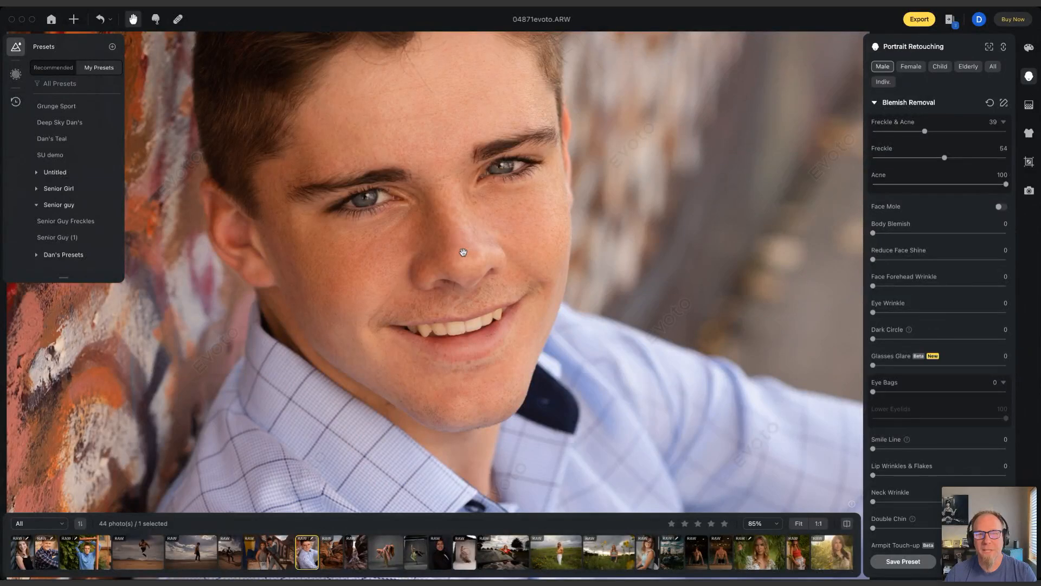
{"action": "left_click", "coordinate": [1029, 48]}
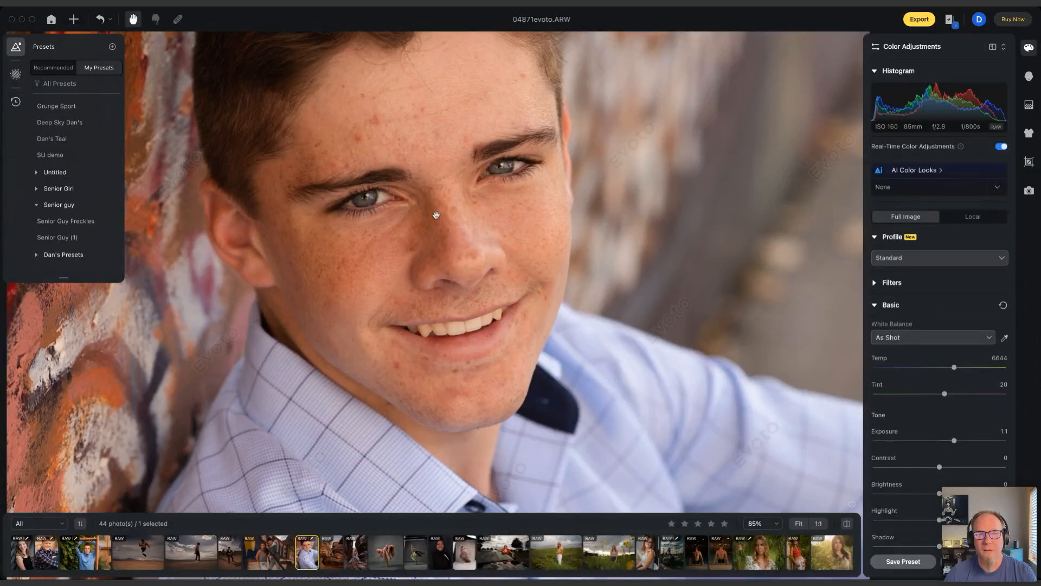
{"action": "left_click", "coordinate": [1003, 148]}
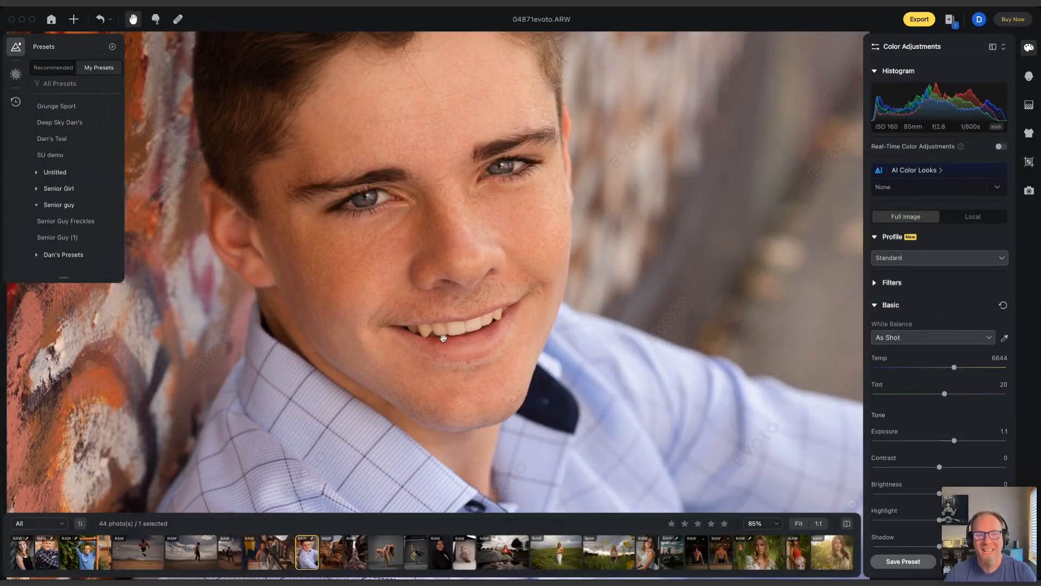
- Set Teeth Whitening to 35 in the portrait retouching of 04871evoto.ARW
{"action": "left_click", "coordinate": [1031, 77]}
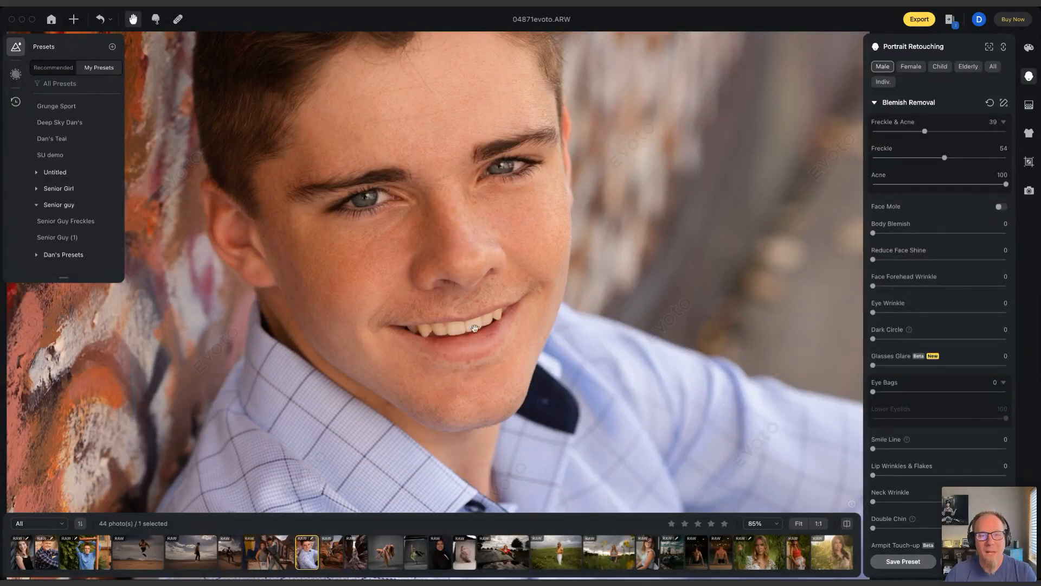
{"action": "scroll", "coordinate": [962, 378], "scroll_direction": "down", "scroll_amount": 5}
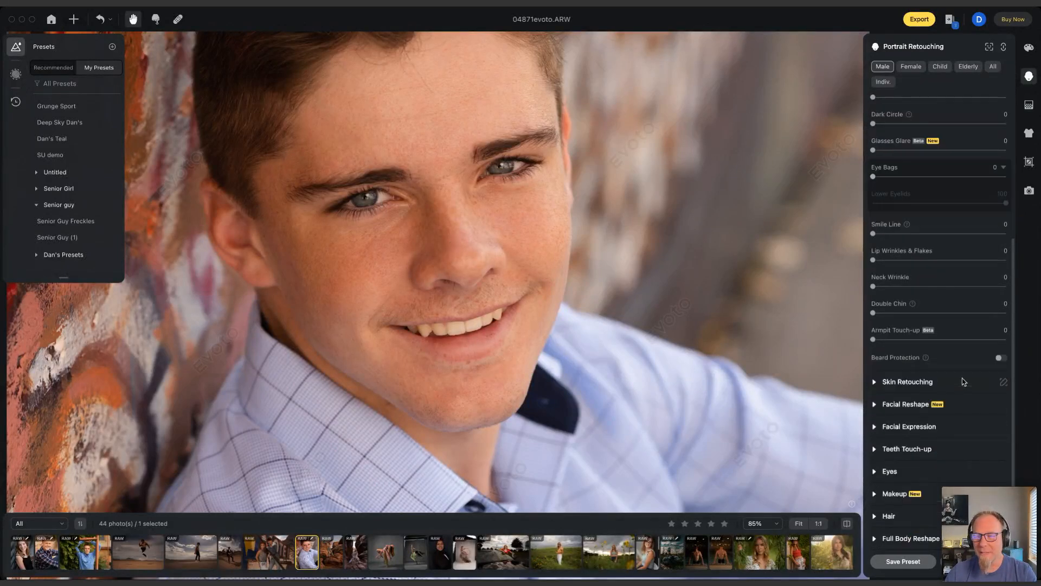
{"action": "left_click", "coordinate": [873, 450]}
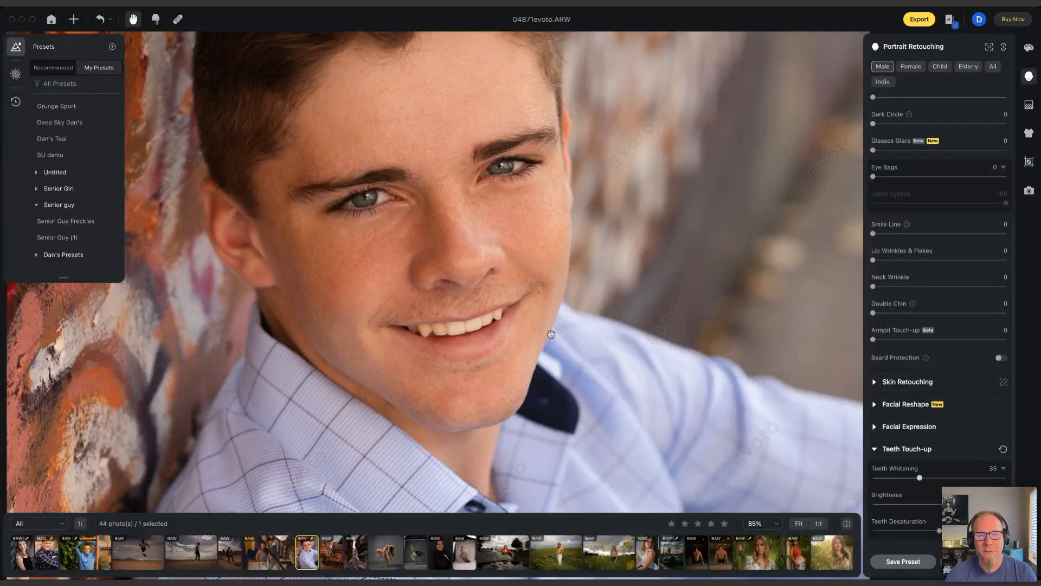
- Compare 04871evoto.ARW before and after the edits, first on the whole face and then on the mouth and chin close up
{"action": "key", "text": "backslash"}
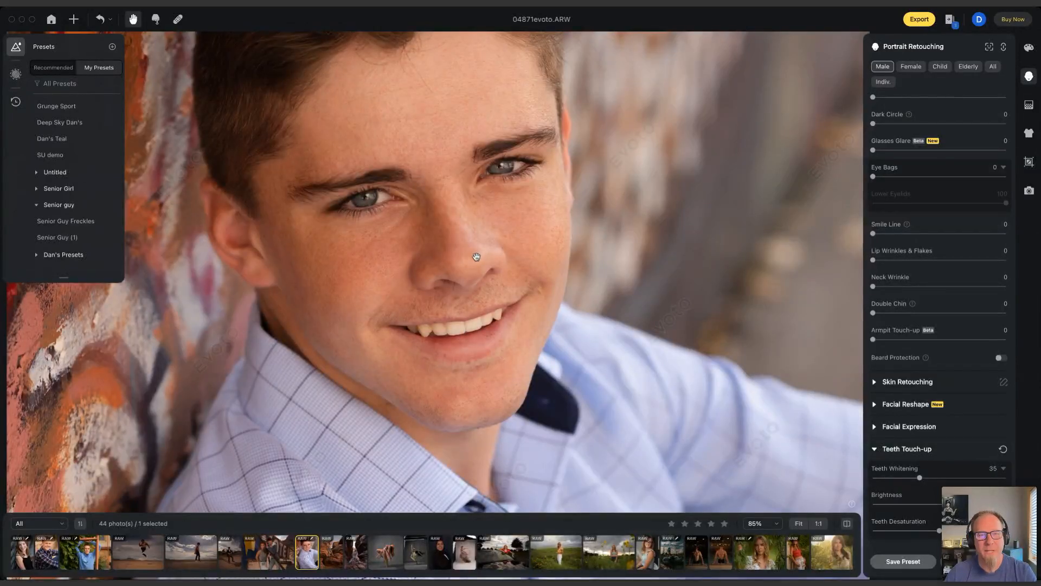
{"action": "key", "text": "backslash"}
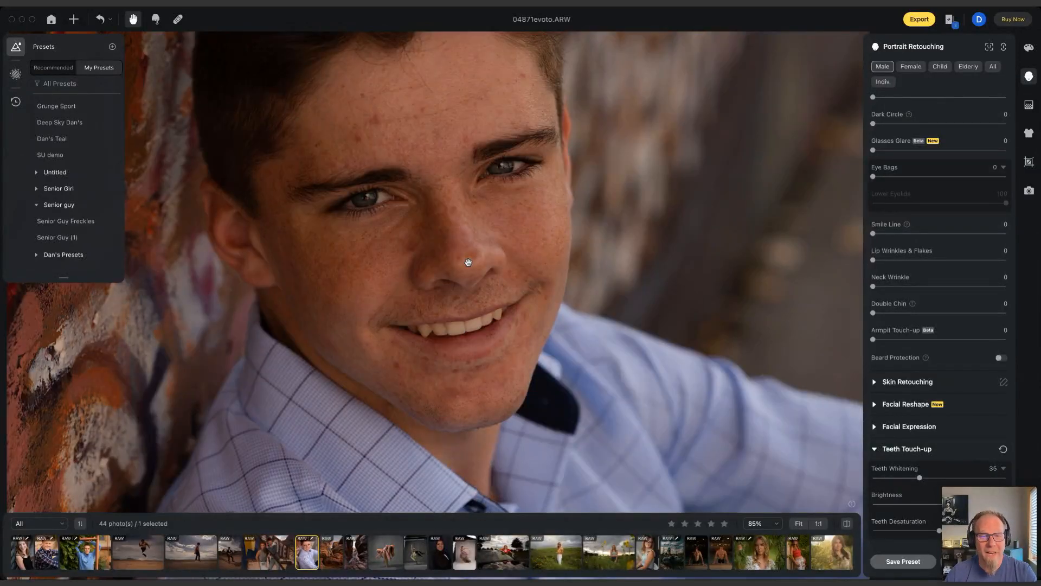
{"action": "key", "text": "backslash"}
{"action": "scroll", "coordinate": [475, 368], "scroll_direction": "up", "scroll_amount": 5}
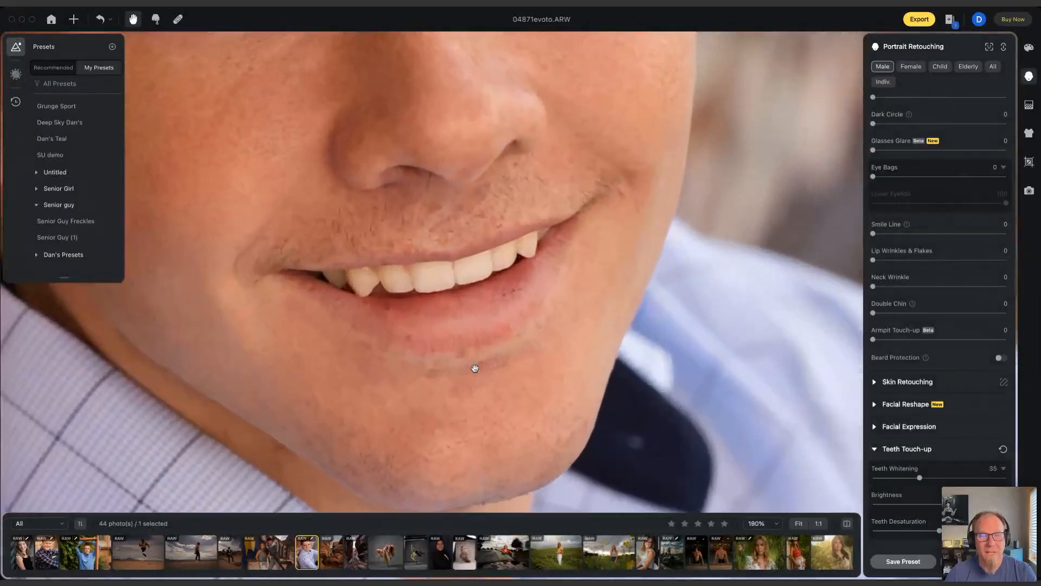
{"action": "scroll", "coordinate": [475, 369], "scroll_direction": "up", "scroll_amount": 1}
{"action": "left_click_drag", "start_coordinate": [465, 376], "coordinate": [493, 262]}
{"action": "key", "text": "backslash"}
{"action": "key", "text": "backslash"}
{"action": "key", "text": "backslash"}
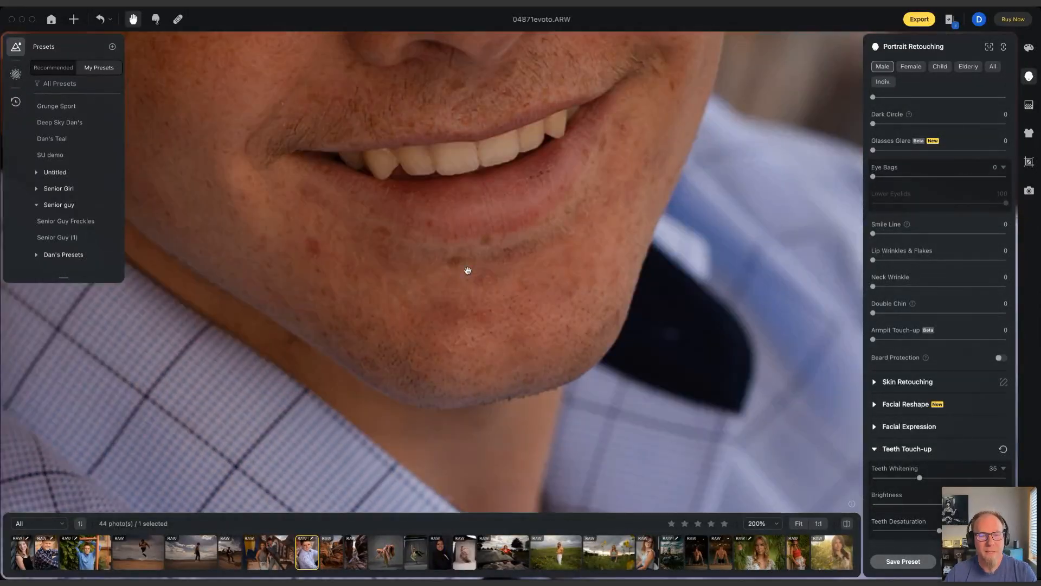
{"action": "key", "text": "backslash"}
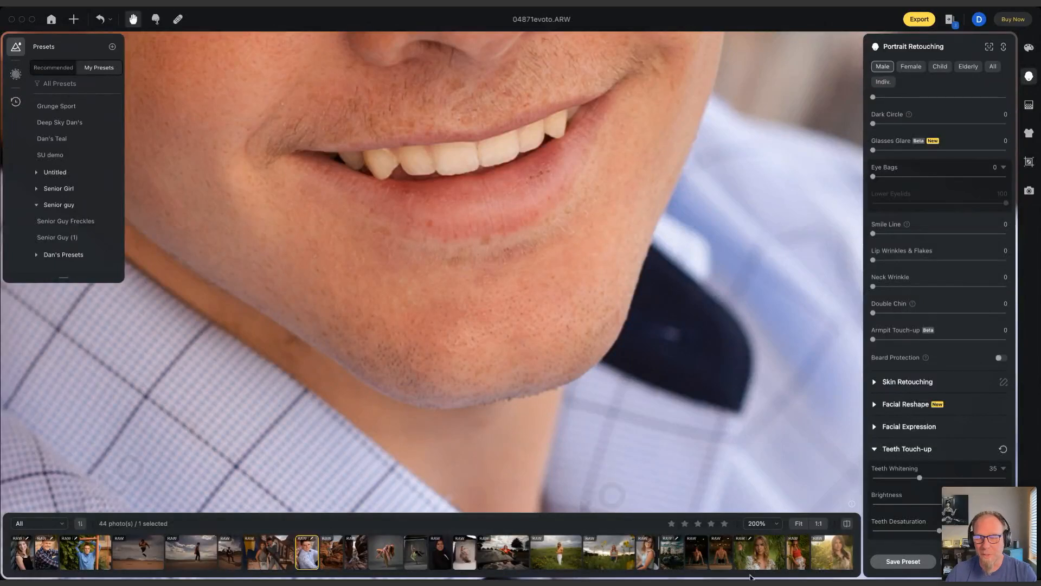
- Open the blonde woman's portrait 04885evoto.ARW and revert it to its original unedited state from the edit history
{"action": "left_click", "coordinate": [765, 564]}
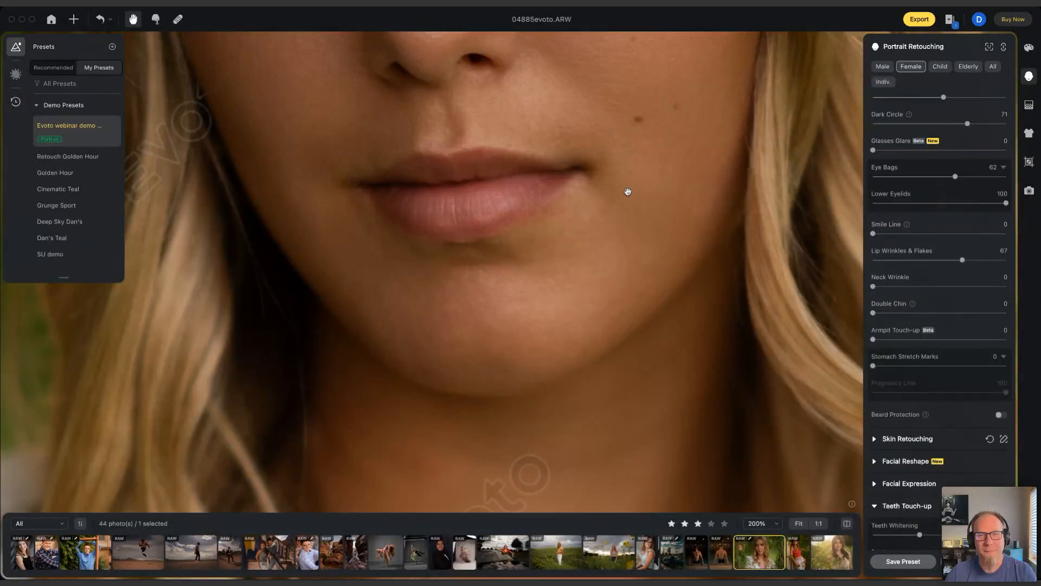
{"action": "scroll", "coordinate": [580, 205], "scroll_direction": "down", "scroll_amount": 5}
{"action": "scroll", "coordinate": [579, 202], "scroll_direction": "up", "scroll_amount": 4}
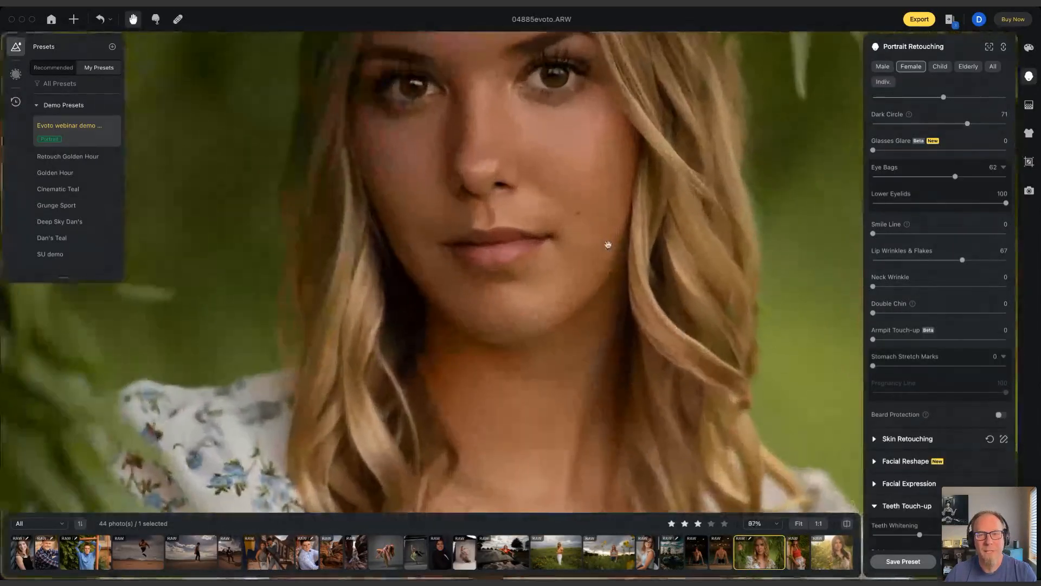
{"action": "scroll", "coordinate": [76, 161], "scroll_direction": "up", "scroll_amount": 1}
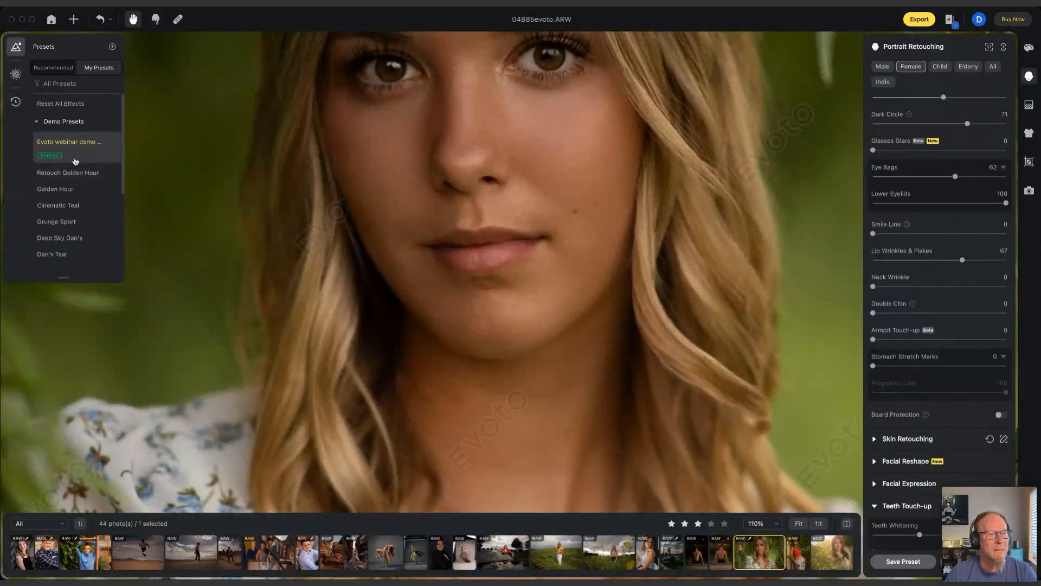
{"action": "scroll", "coordinate": [943, 152], "scroll_direction": "up", "scroll_amount": 5}
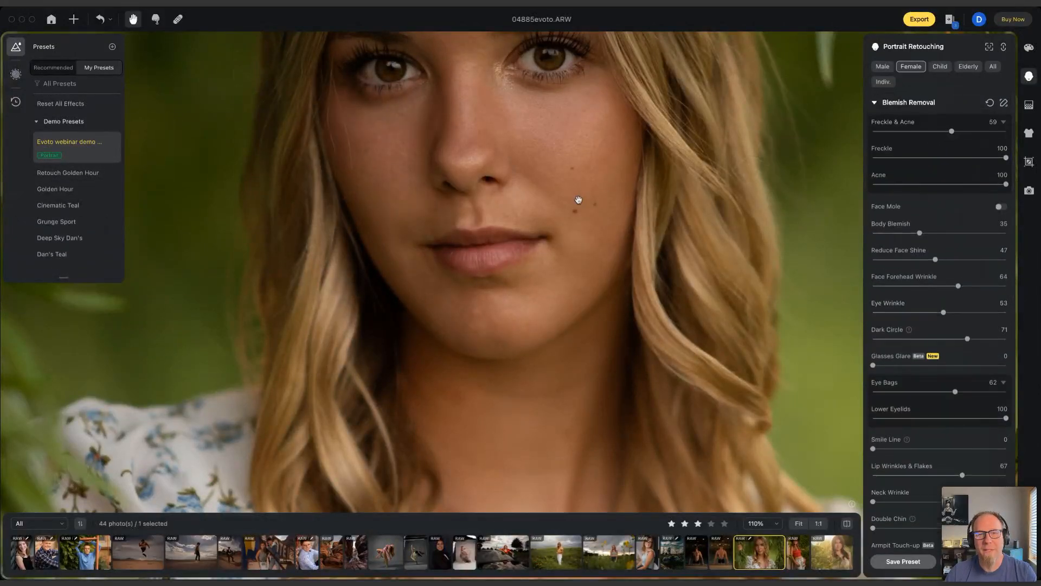
{"action": "left_click", "coordinate": [16, 101]}
{"action": "left_click", "coordinate": [65, 62]}
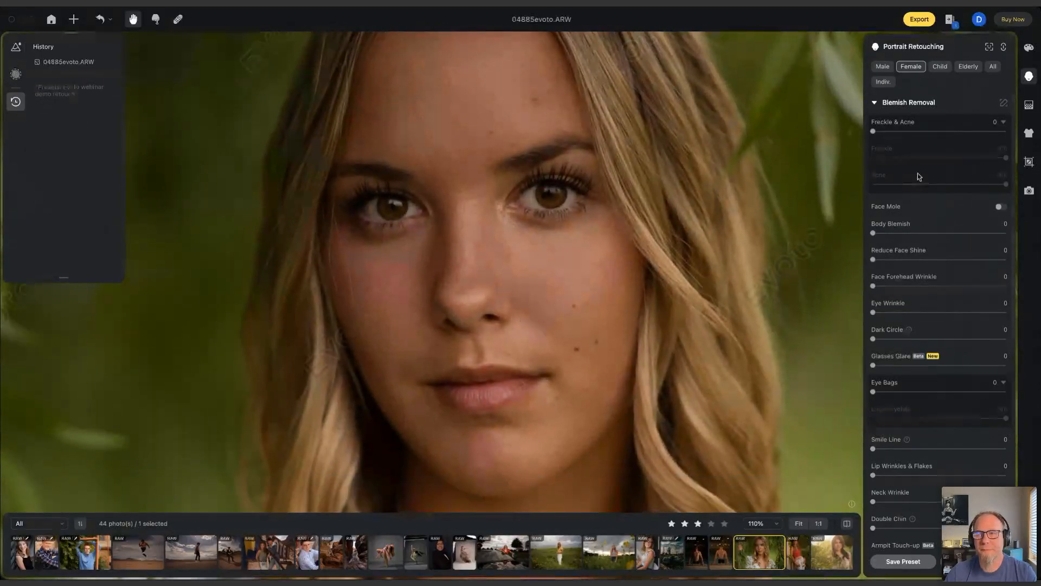
- Set Freckle & Acne to 100 for the female face and inspect the cheek moles close up
{"action": "left_click_drag", "start_coordinate": [876, 131], "coordinate": [1007, 131]}
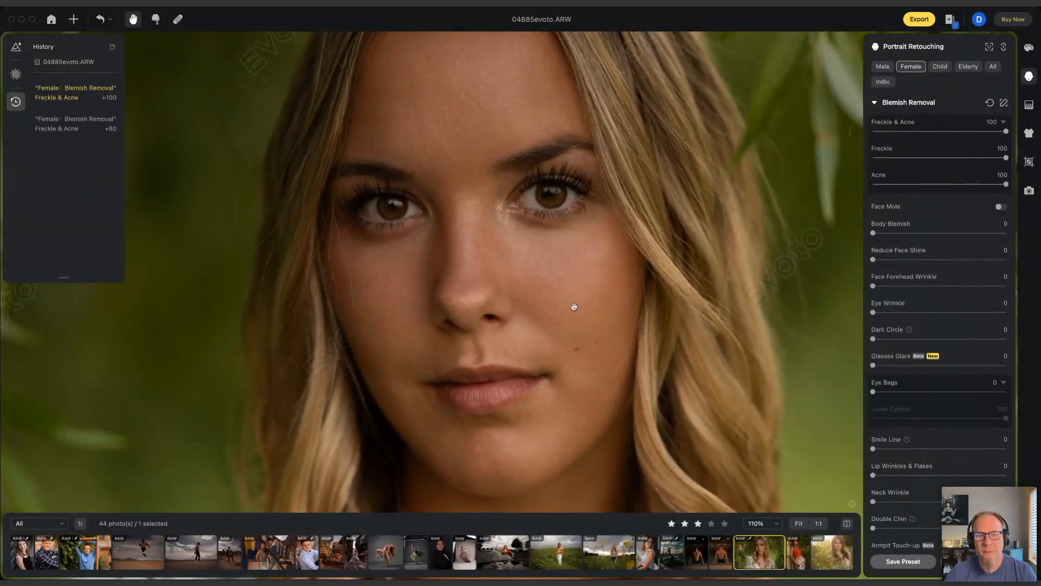
{"action": "scroll", "coordinate": [574, 347], "scroll_direction": "up", "scroll_amount": 3}
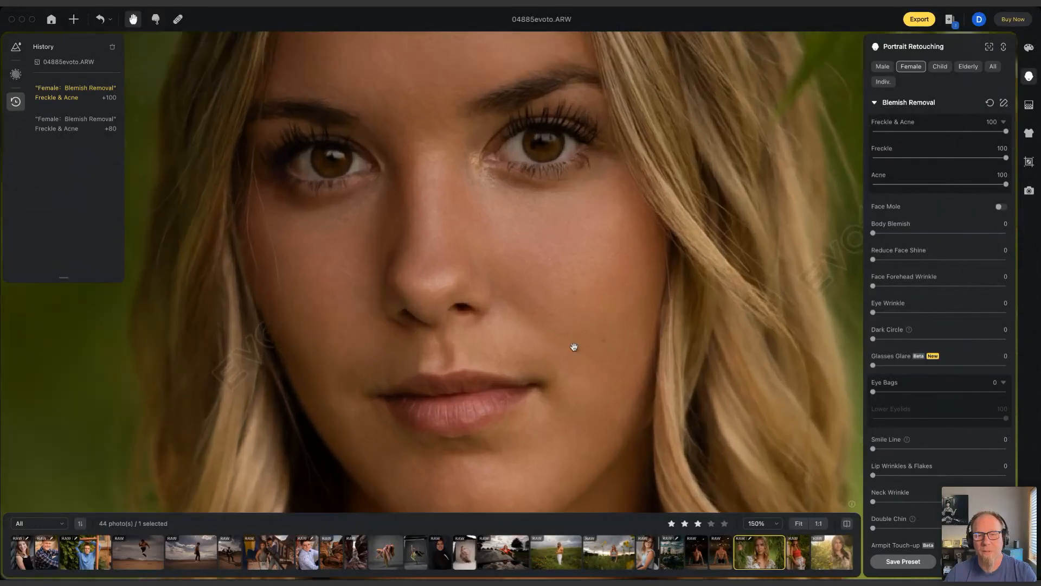
{"action": "scroll", "coordinate": [574, 347], "scroll_direction": "up", "scroll_amount": 2}
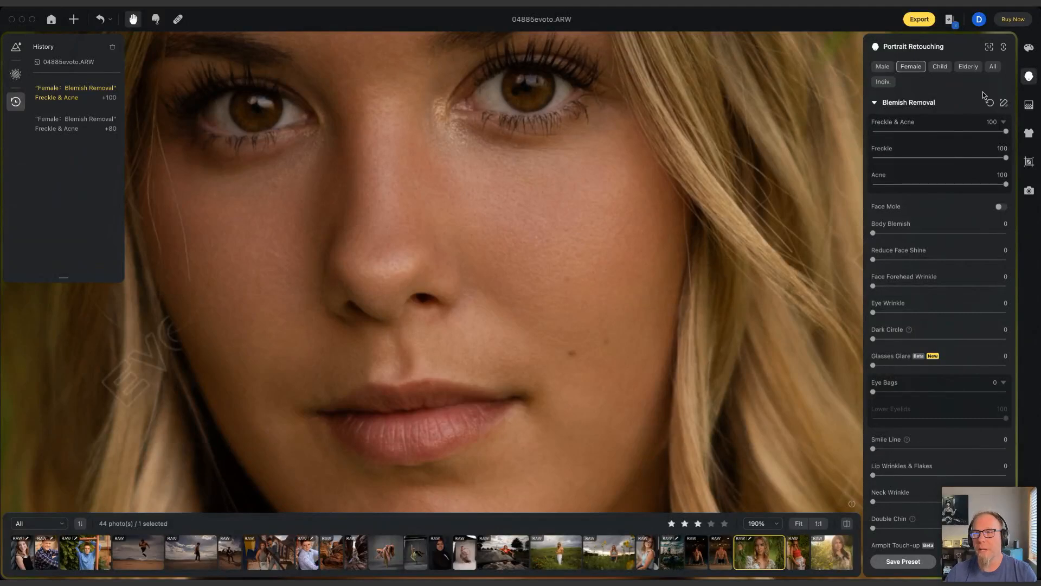
- Erase the Blemish Removal mask over the three cheek moles with the size 30 brush, apply it, and check the face
{"action": "left_click", "coordinate": [1003, 103]}
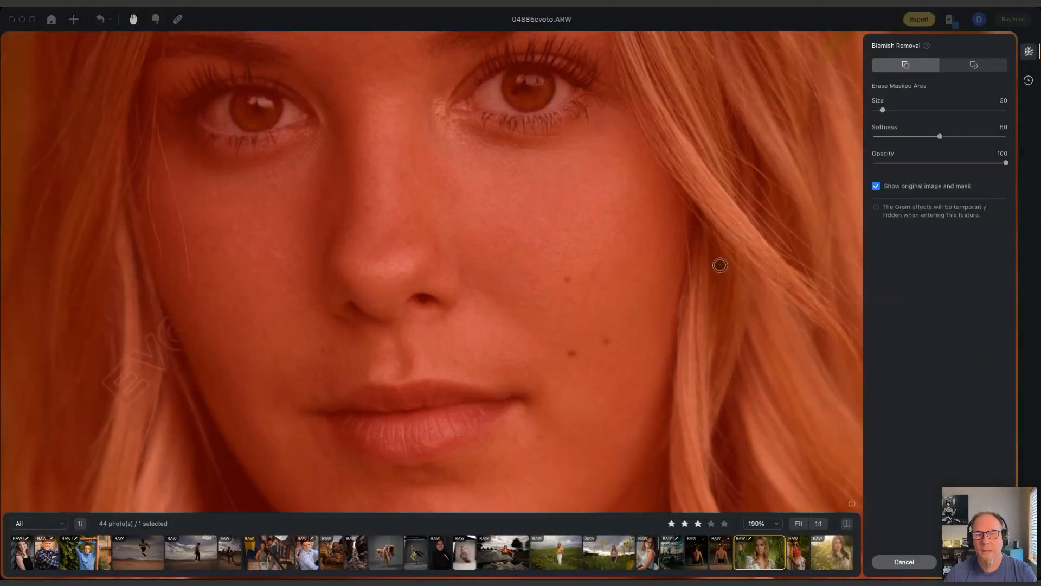
{"action": "left_click", "coordinate": [568, 279]}
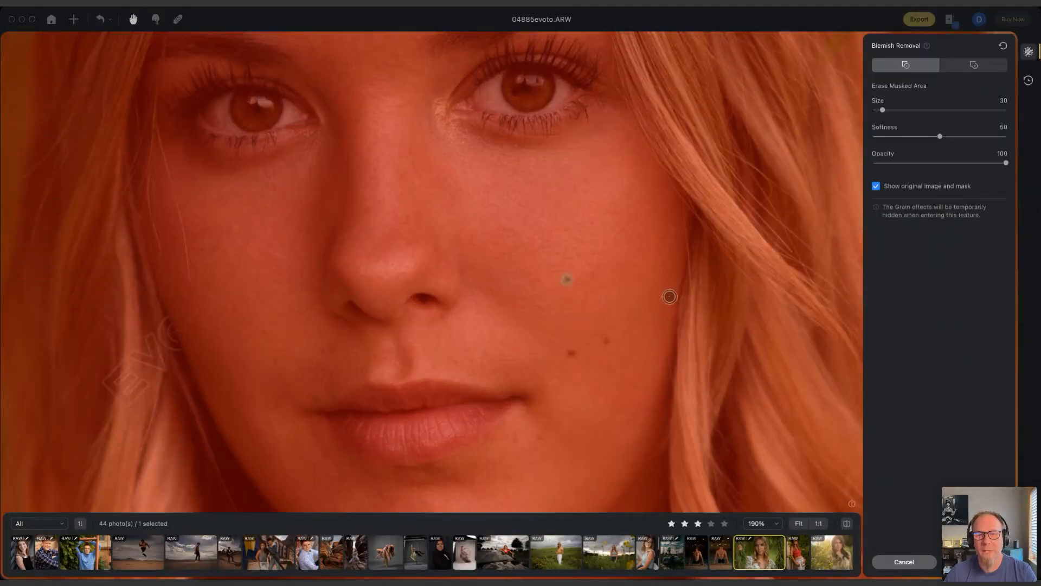
{"action": "left_click", "coordinate": [606, 340]}
{"action": "left_click", "coordinate": [572, 353]}
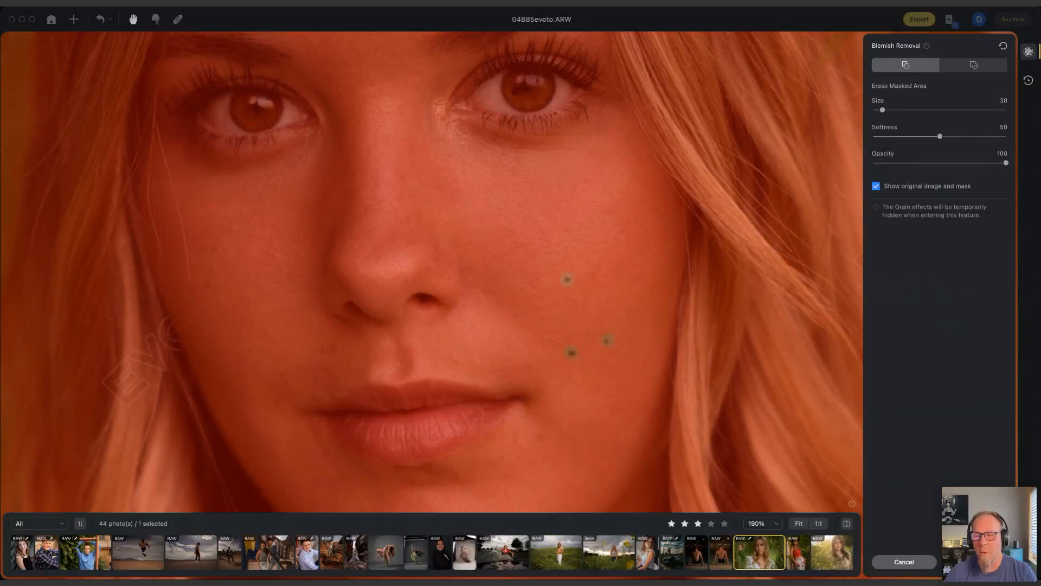
{"action": "left_click", "coordinate": [975, 562]}
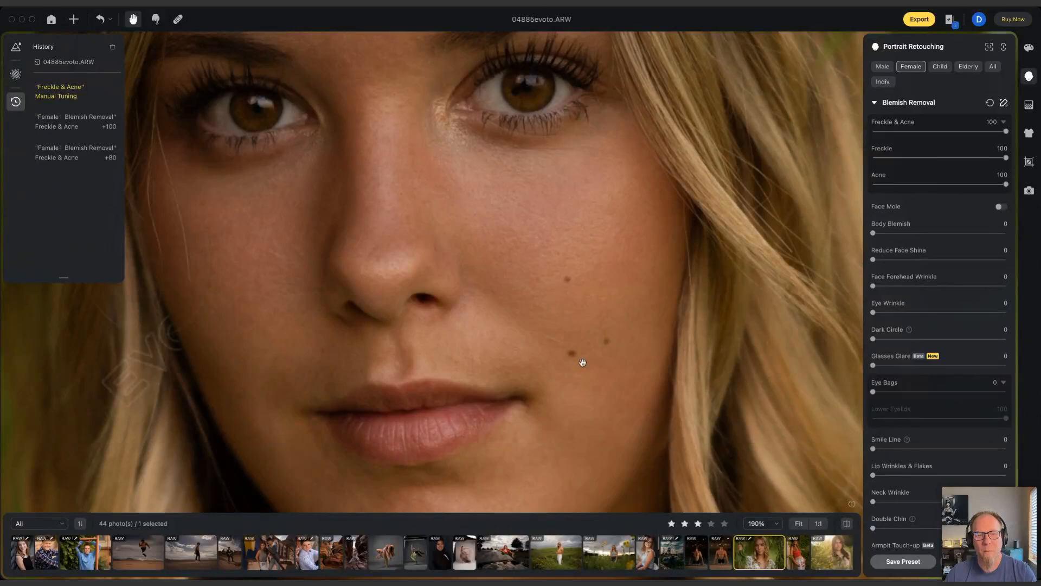
{"action": "scroll", "coordinate": [583, 362], "scroll_direction": "down", "scroll_amount": 3}
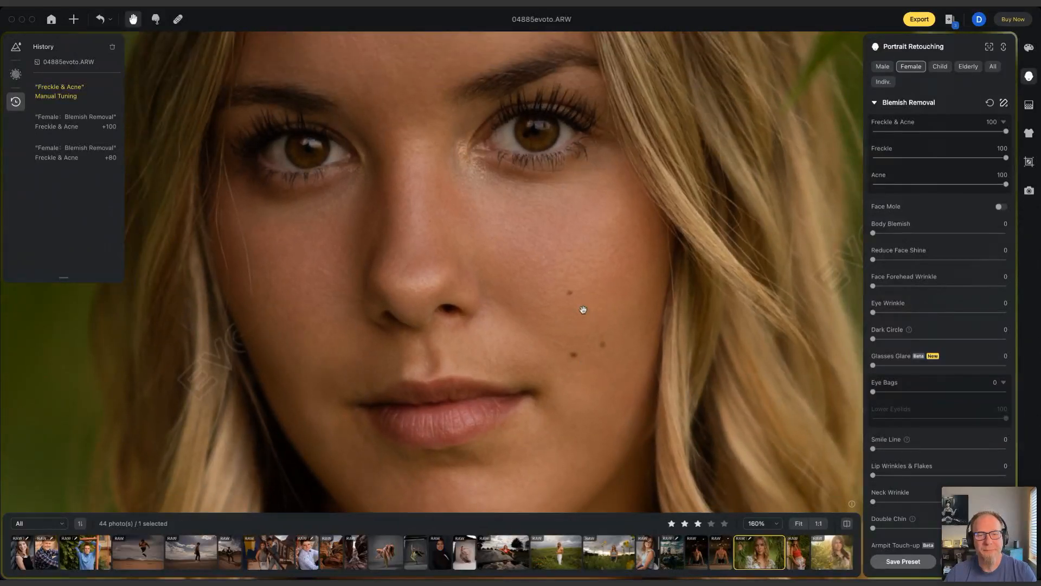
{"action": "scroll", "coordinate": [496, 314], "scroll_direction": "left", "scroll_amount": 5}
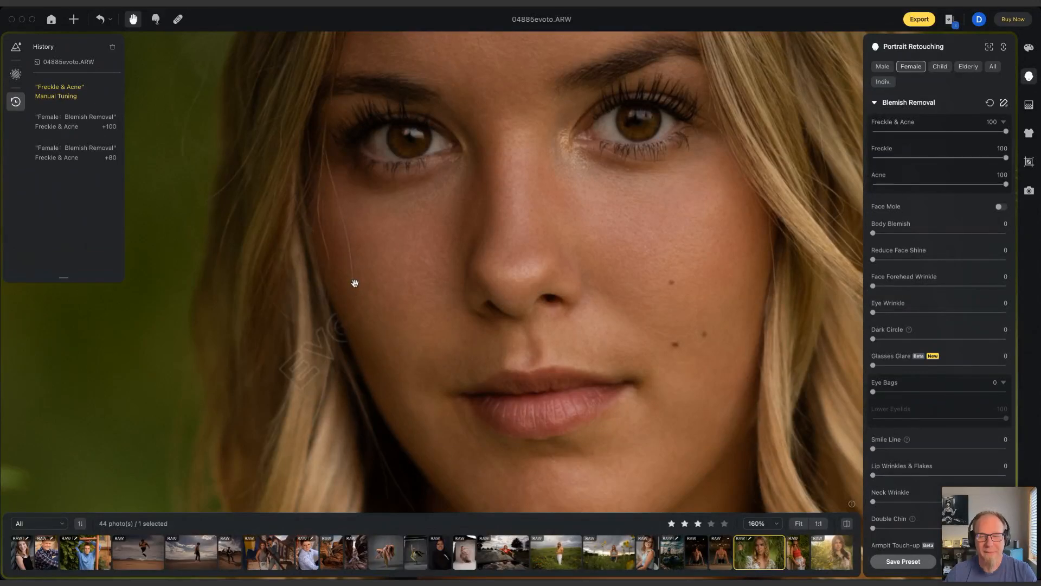
- Set Remove Stray Hairs to 79 for the female subject and inspect her hair and face
{"action": "scroll", "coordinate": [951, 442], "scroll_direction": "down", "scroll_amount": 4}
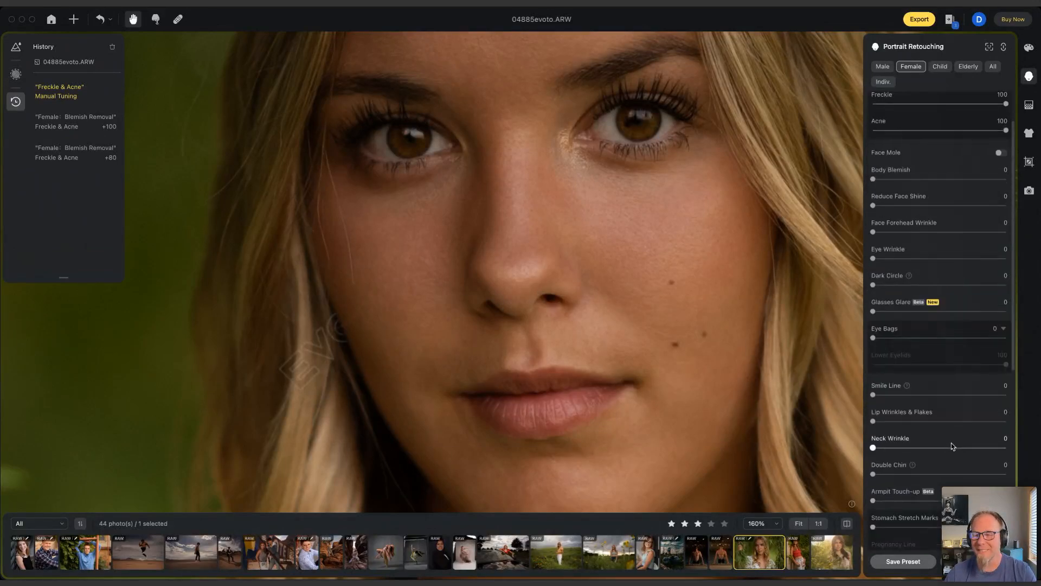
{"action": "scroll", "coordinate": [951, 443], "scroll_direction": "down", "scroll_amount": 10}
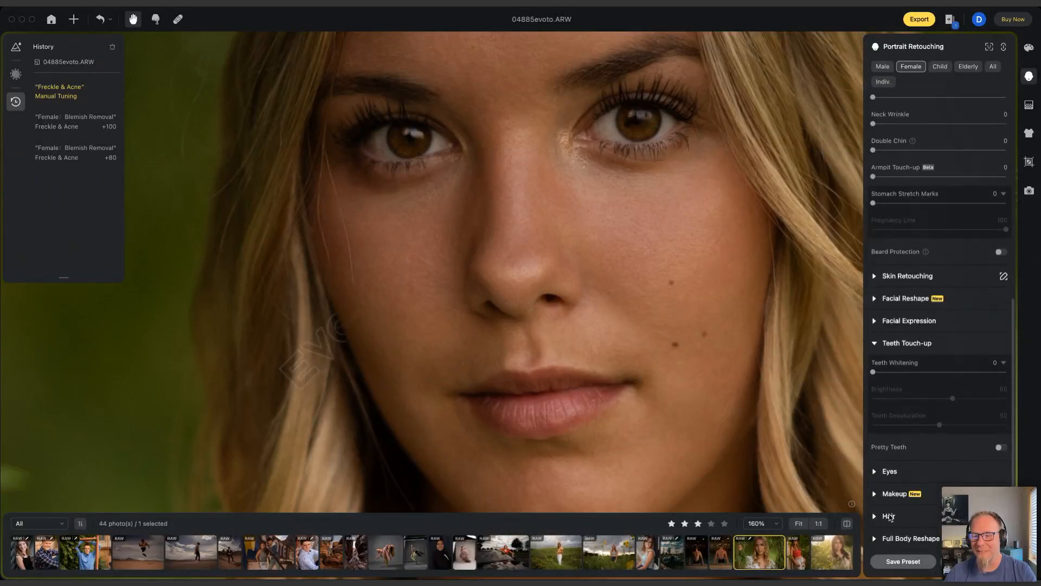
{"action": "left_click", "coordinate": [874, 516]}
{"action": "scroll", "coordinate": [937, 495], "scroll_direction": "down", "scroll_amount": 6}
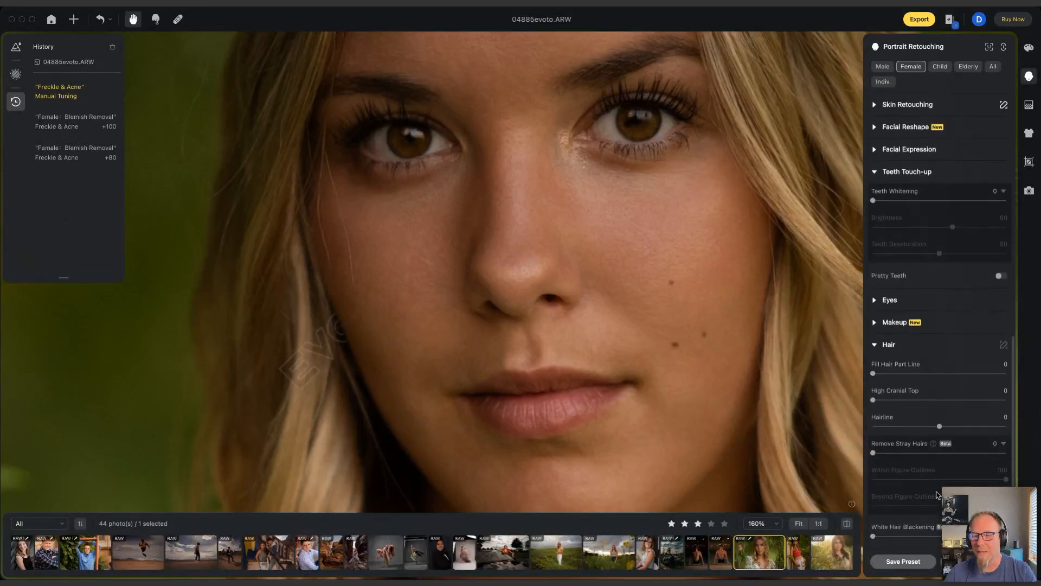
{"action": "left_click_drag", "start_coordinate": [873, 453], "coordinate": [983, 455]}
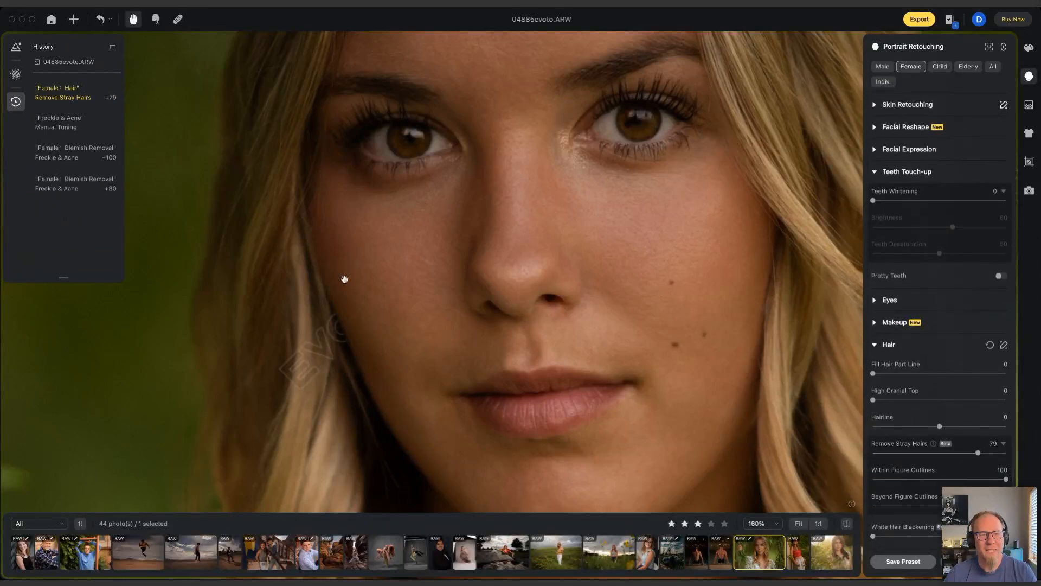
{"action": "scroll", "coordinate": [426, 218], "scroll_direction": "down", "scroll_amount": 4}
{"action": "left_click_drag", "start_coordinate": [598, 105], "coordinate": [530, 340]}
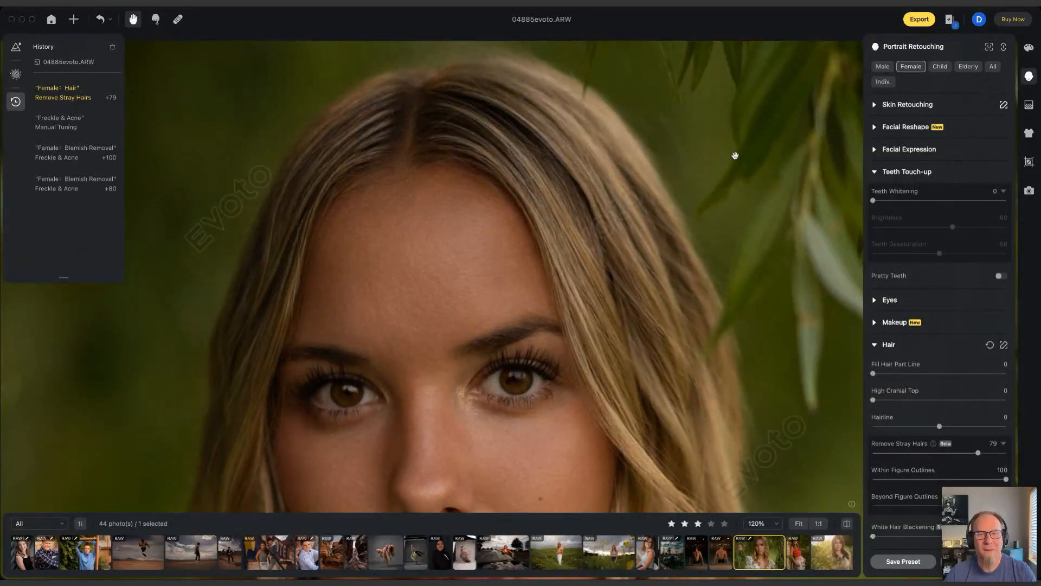
{"action": "left_click_drag", "start_coordinate": [549, 324], "coordinate": [495, 193]}
{"action": "scroll", "coordinate": [476, 195], "scroll_direction": "up", "scroll_amount": 3}
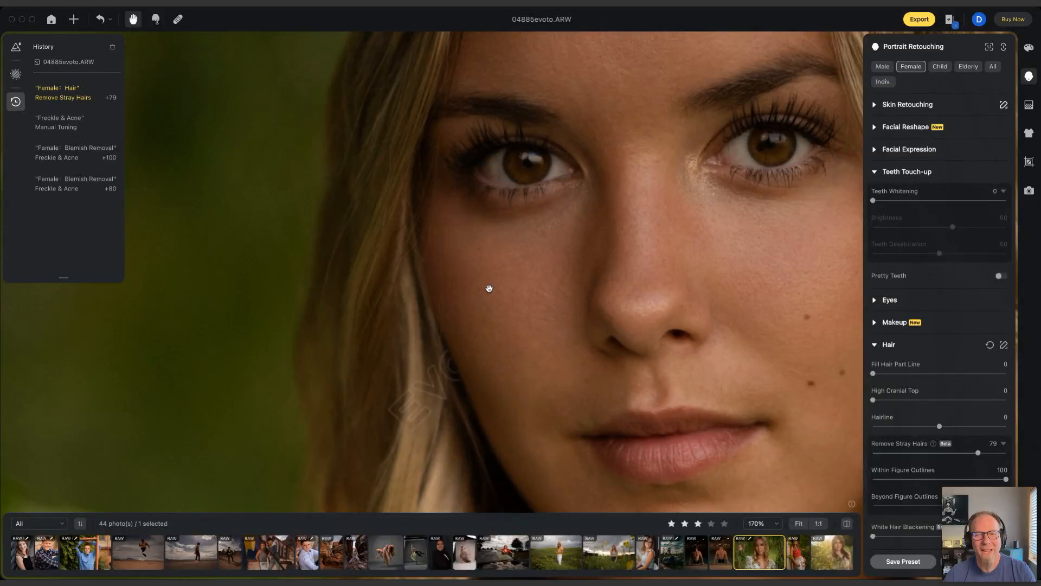
{"action": "scroll", "coordinate": [682, 294], "scroll_direction": "down", "scroll_amount": 5}
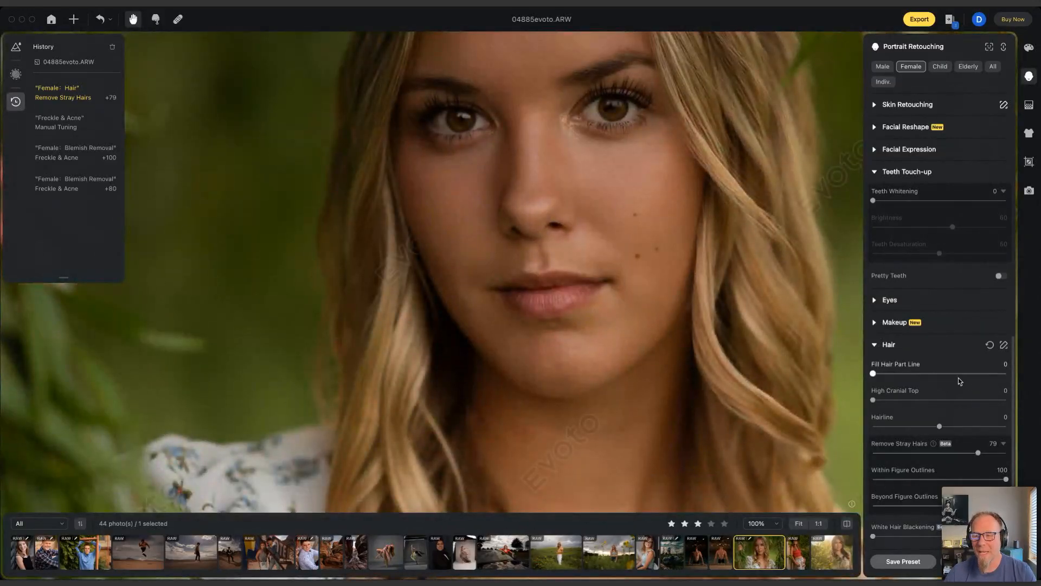
{"action": "scroll", "coordinate": [943, 406], "scroll_direction": "down", "scroll_amount": 1}
{"action": "scroll", "coordinate": [927, 433], "scroll_direction": "down", "scroll_amount": 1}
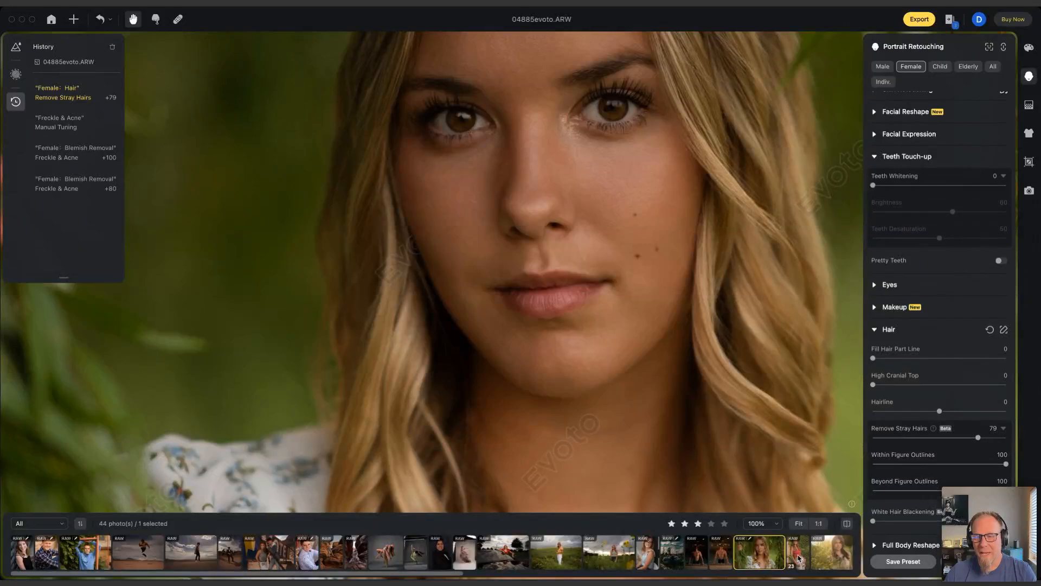
- Open the smiling woman's portrait 04886evoto.ARW and examine her nose stud, teeth and chin close up
{"action": "left_click", "coordinate": [798, 559]}
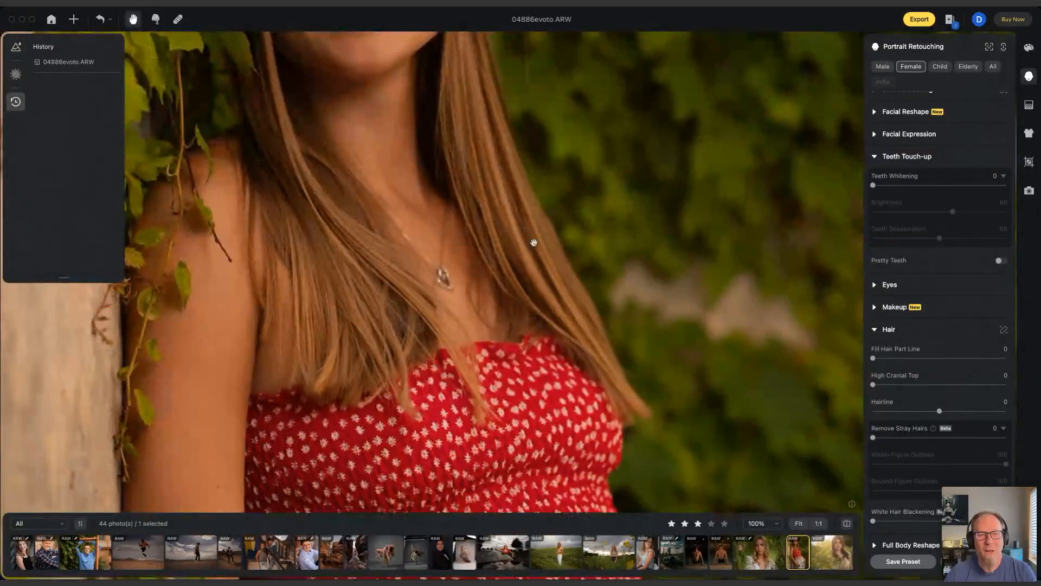
{"action": "left_click_drag", "start_coordinate": [531, 239], "coordinate": [592, 376]}
{"action": "left_click_drag", "start_coordinate": [592, 200], "coordinate": [602, 321]}
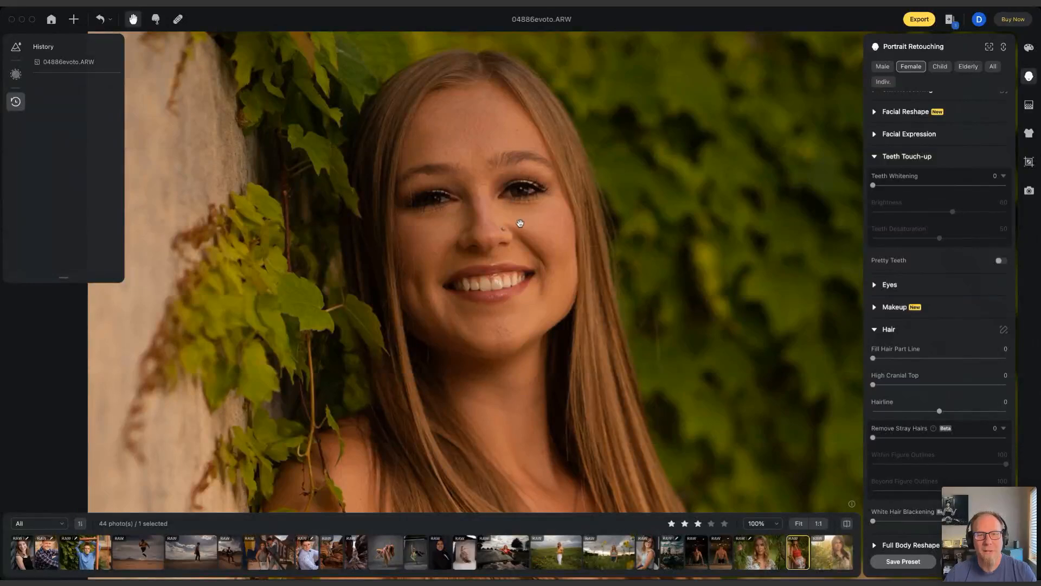
{"action": "scroll", "coordinate": [493, 238], "scroll_direction": "up", "scroll_amount": 5}
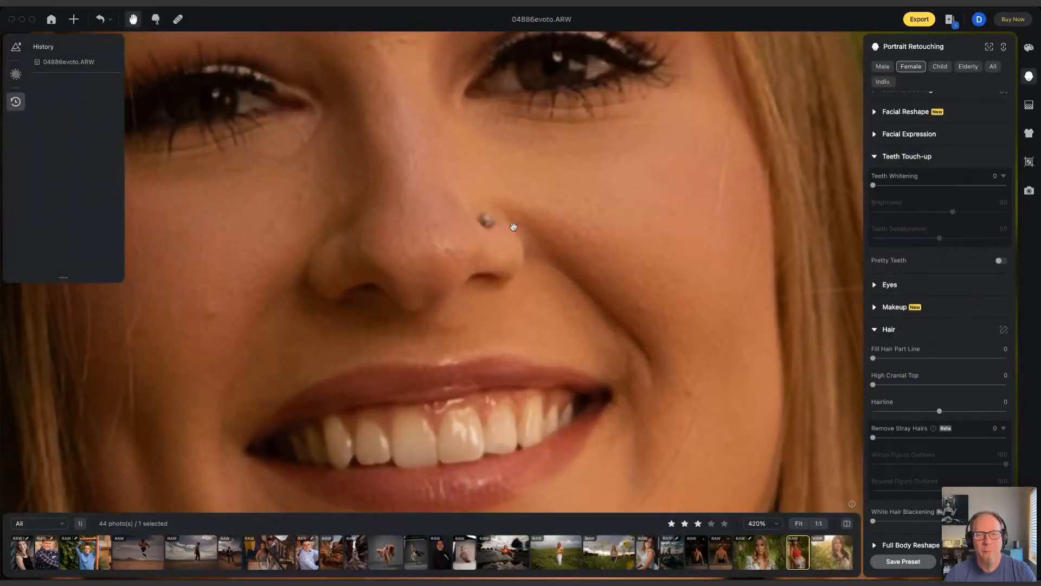
{"action": "left_click_drag", "start_coordinate": [588, 235], "coordinate": [618, 149]}
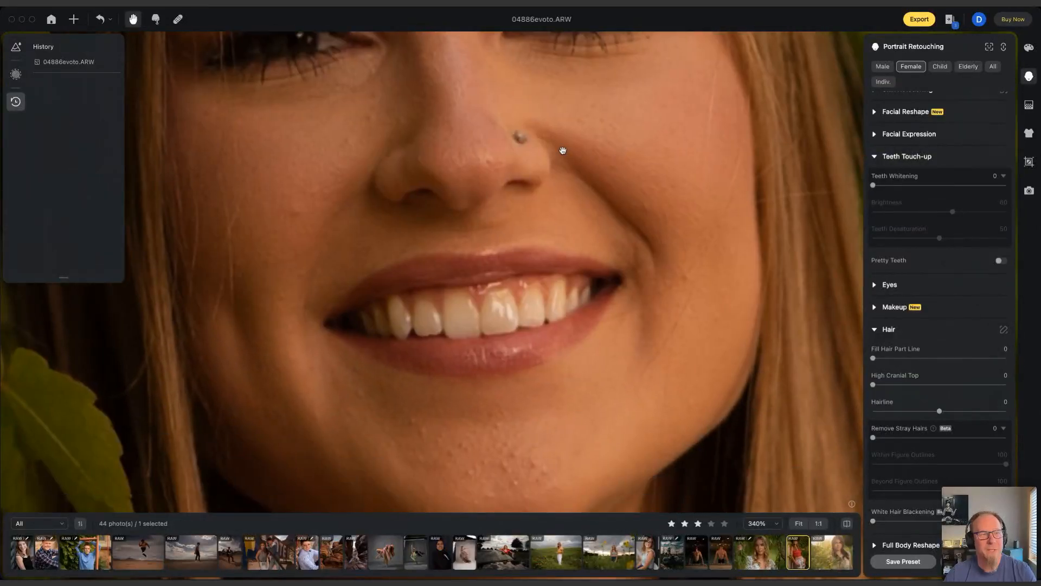
- Apply the 1st Pass Girl preset from the Senior Girl group to 04886evoto.ARW
{"action": "left_click", "coordinate": [16, 47]}
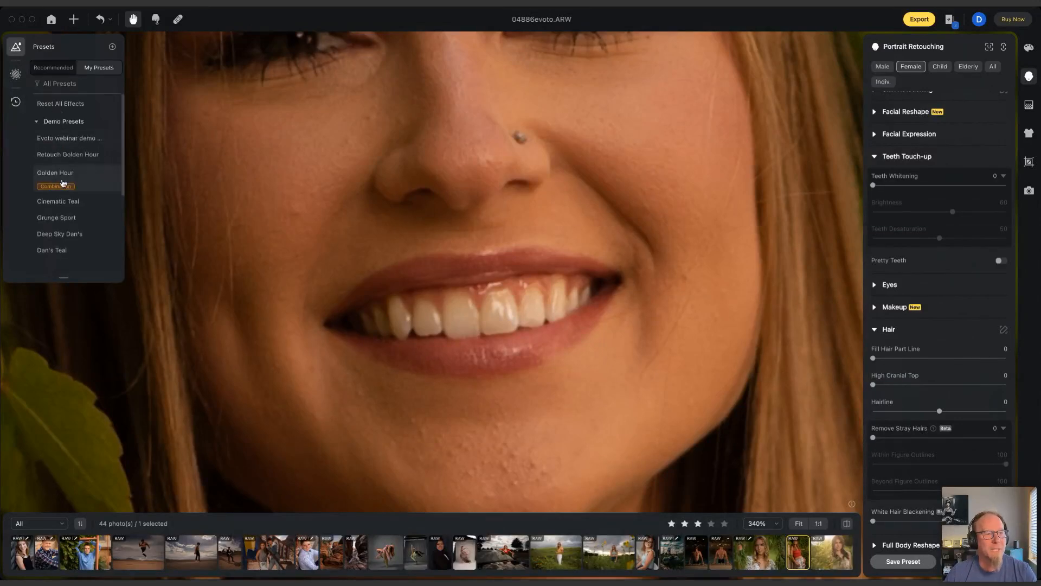
{"action": "scroll", "coordinate": [62, 184], "scroll_direction": "down", "scroll_amount": 5}
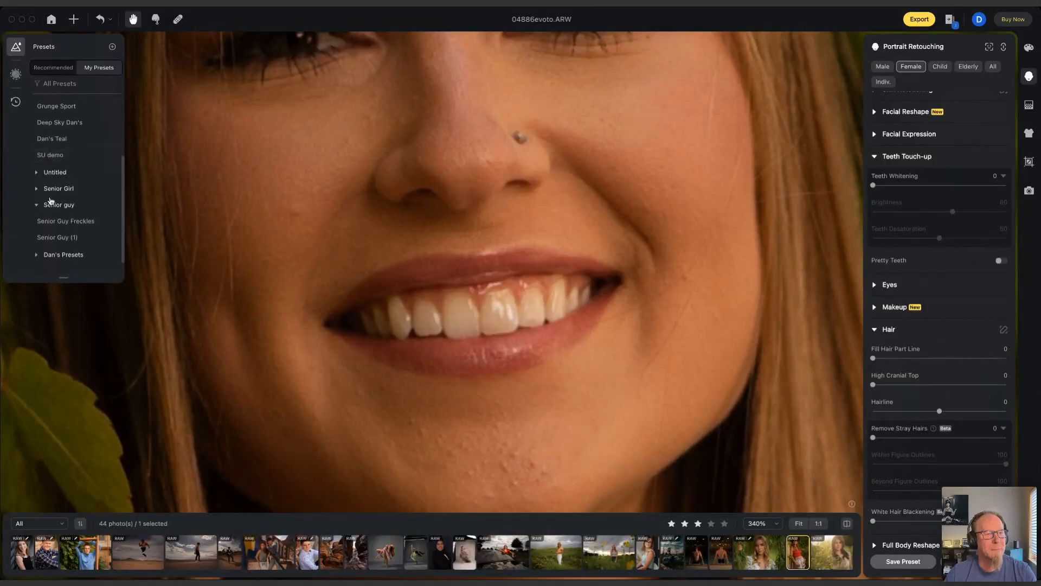
{"action": "left_click", "coordinate": [37, 189]}
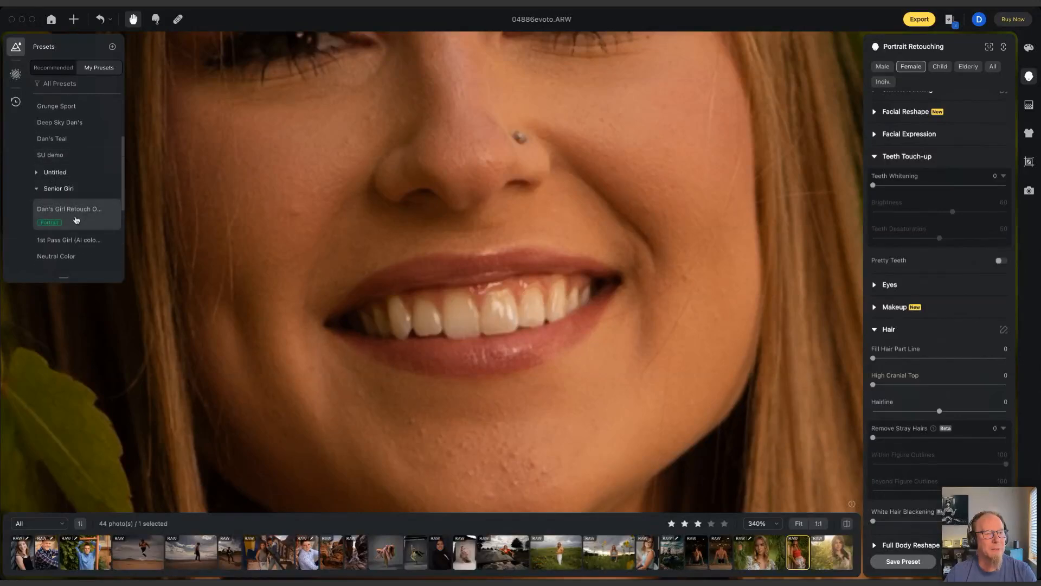
{"action": "left_click", "coordinate": [63, 230]}
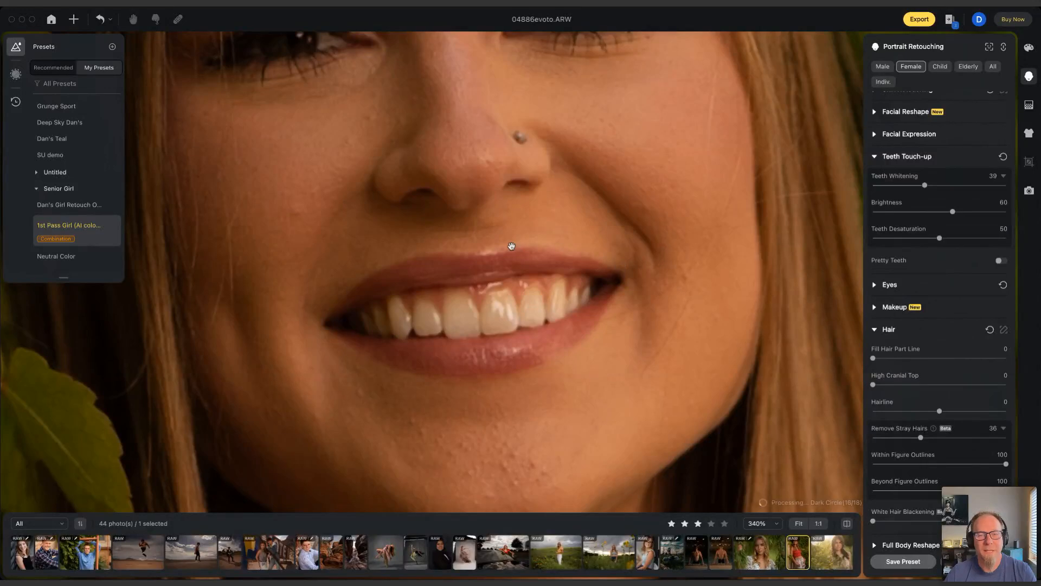
- Compare 04886evoto.ARW before and after the preset, first on the mouth and chin close up and then on the whole face
{"action": "key", "text": "backslash"}
{"action": "key", "text": "backslash"}
{"action": "key", "text": "backslash"}
{"action": "key", "text": "backslash"}
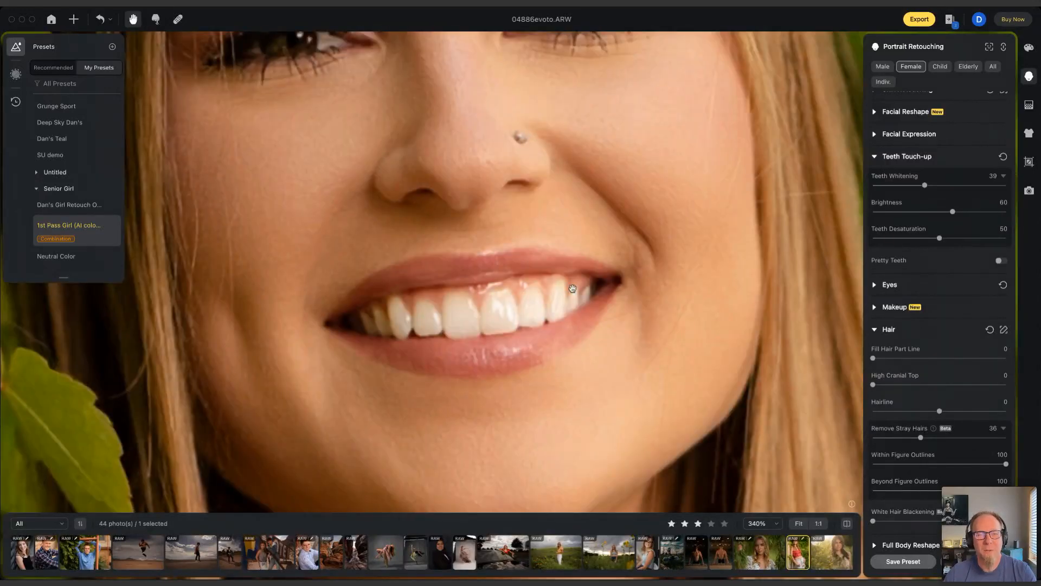
{"action": "scroll", "coordinate": [573, 288], "scroll_direction": "down", "scroll_amount": 6}
{"action": "key", "text": "backslash"}
{"action": "key", "text": "backslash"}
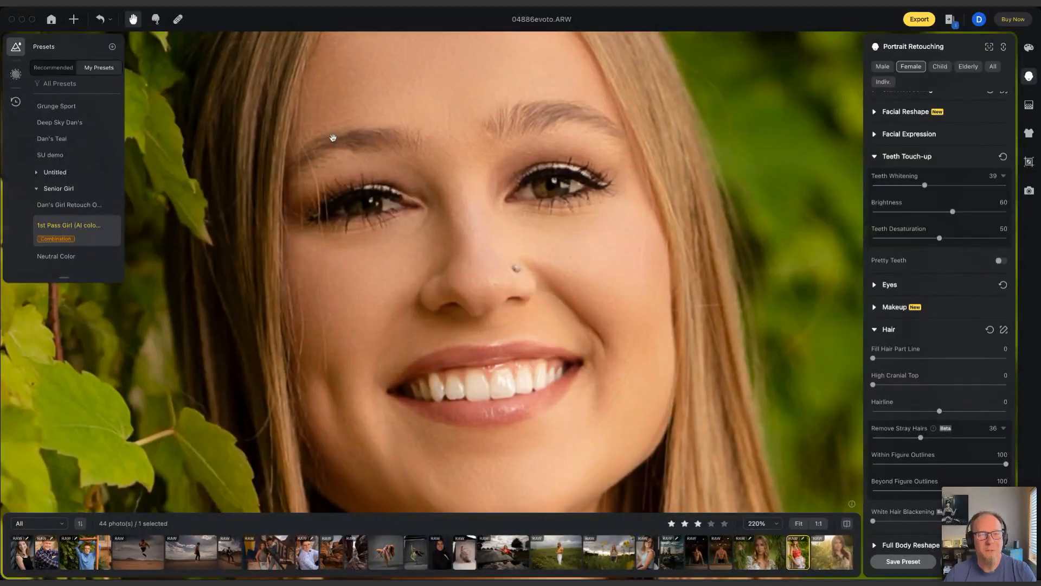
{"action": "key", "text": "backslash"}
{"action": "key", "text": "backslash"}
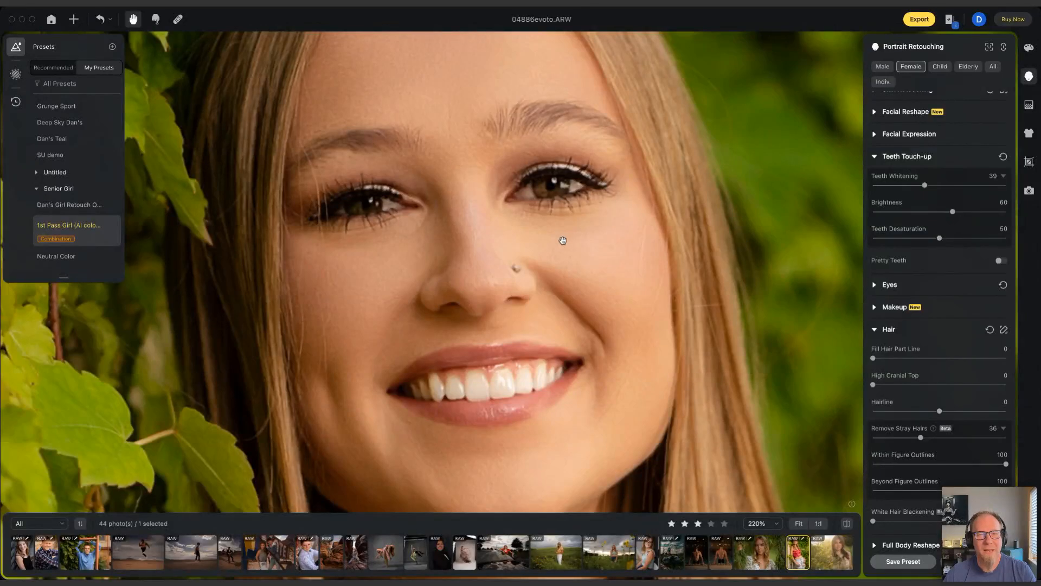
- Raise Remove Stray Hairs to 70 and then slightly higher on the smiling woman's portrait
{"action": "scroll", "coordinate": [562, 240], "scroll_direction": "down", "scroll_amount": 1}
{"action": "scroll", "coordinate": [479, 218], "scroll_direction": "down", "scroll_amount": 2}
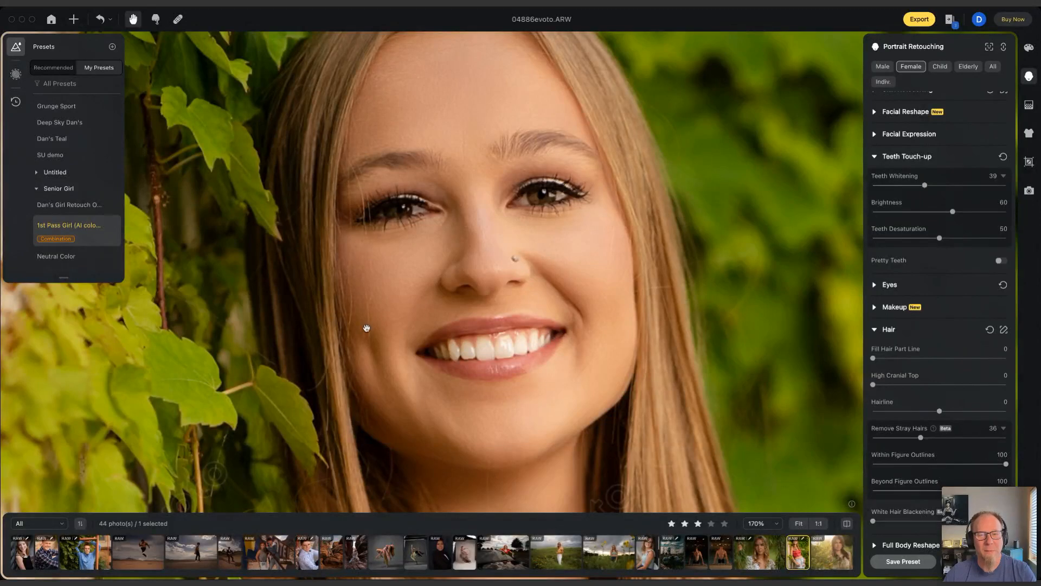
{"action": "scroll", "coordinate": [938, 379], "scroll_direction": "down", "scroll_amount": 1}
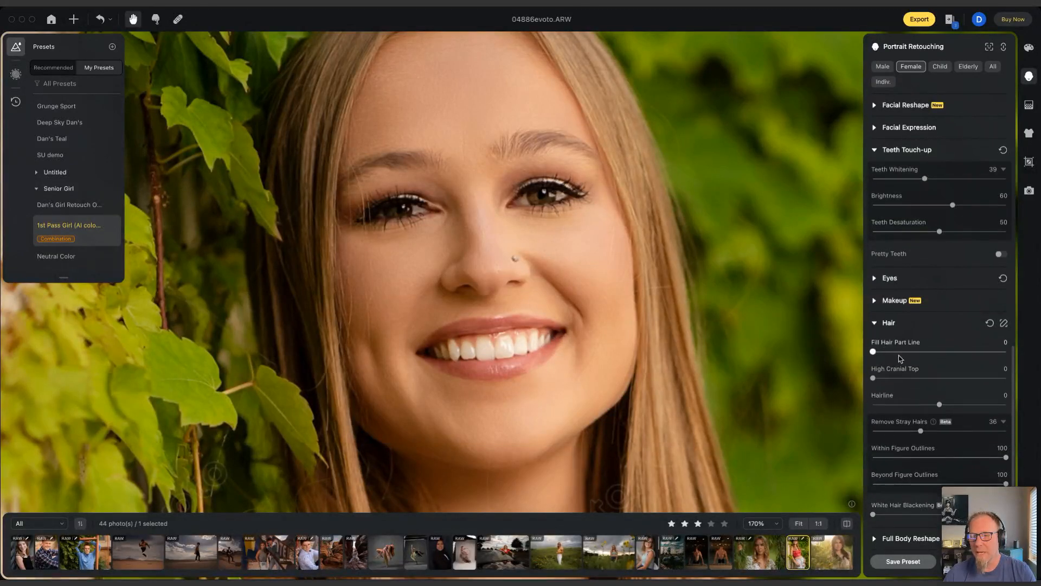
{"action": "left_click_drag", "start_coordinate": [920, 430], "coordinate": [957, 431]}
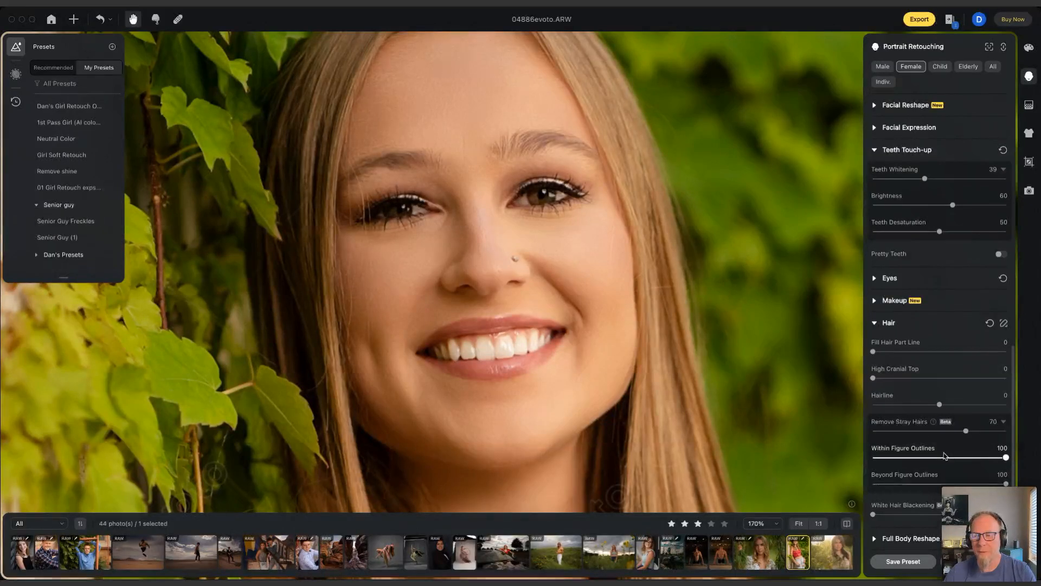
{"action": "left_click_drag", "start_coordinate": [966, 430], "coordinate": [982, 431]}
- Apply the 1st Pass Girl preset to the backlit brunette's portrait 04887evoto.ARW and compare it before and after
{"action": "left_click", "coordinate": [822, 552]}
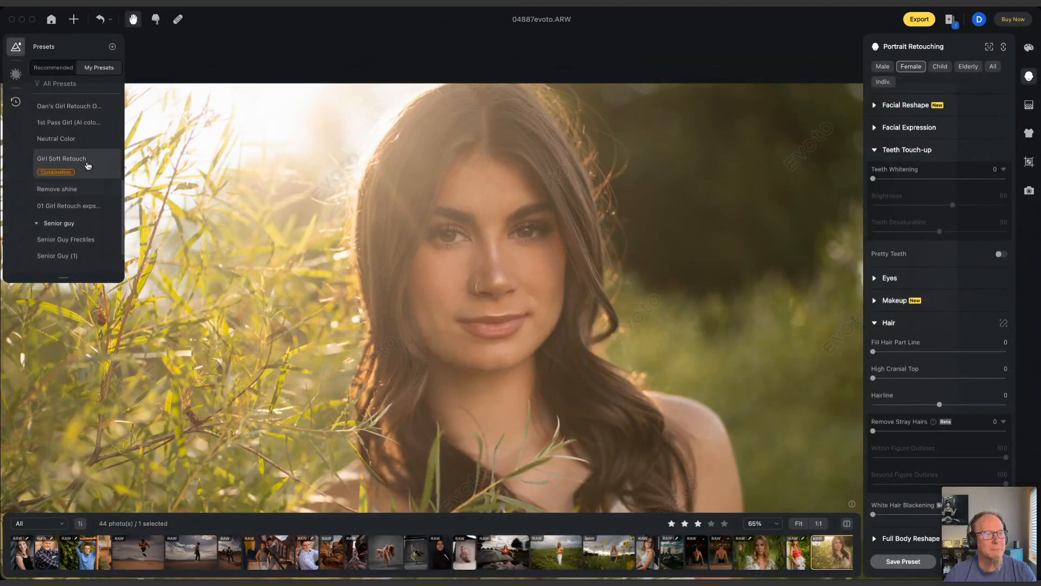
{"action": "left_click", "coordinate": [75, 127]}
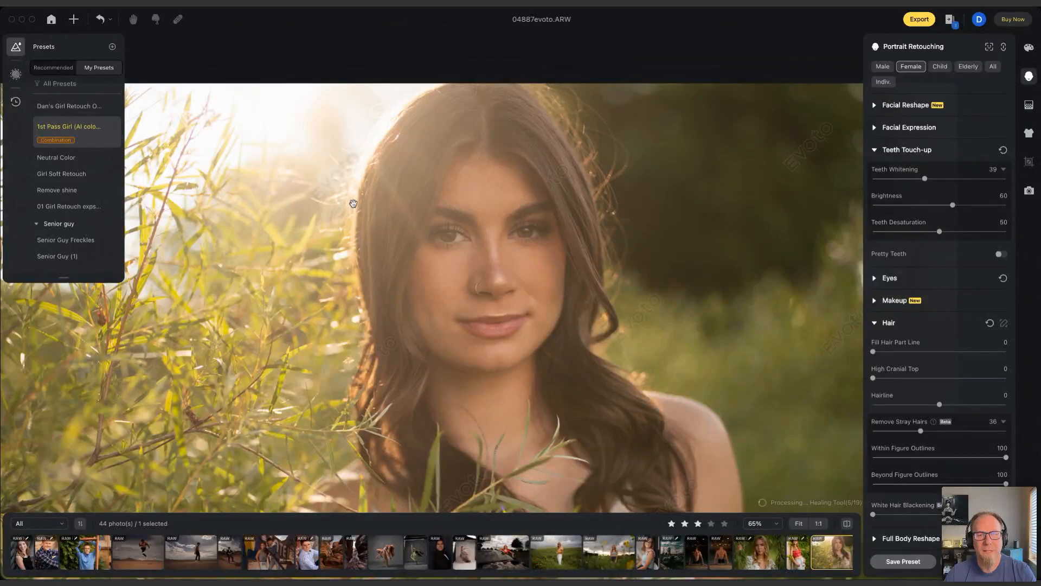
{"action": "key", "text": "backslash"}
{"action": "key", "text": "backslash"}
{"action": "key", "text": "backslash"}
{"action": "key", "text": "backslash"}
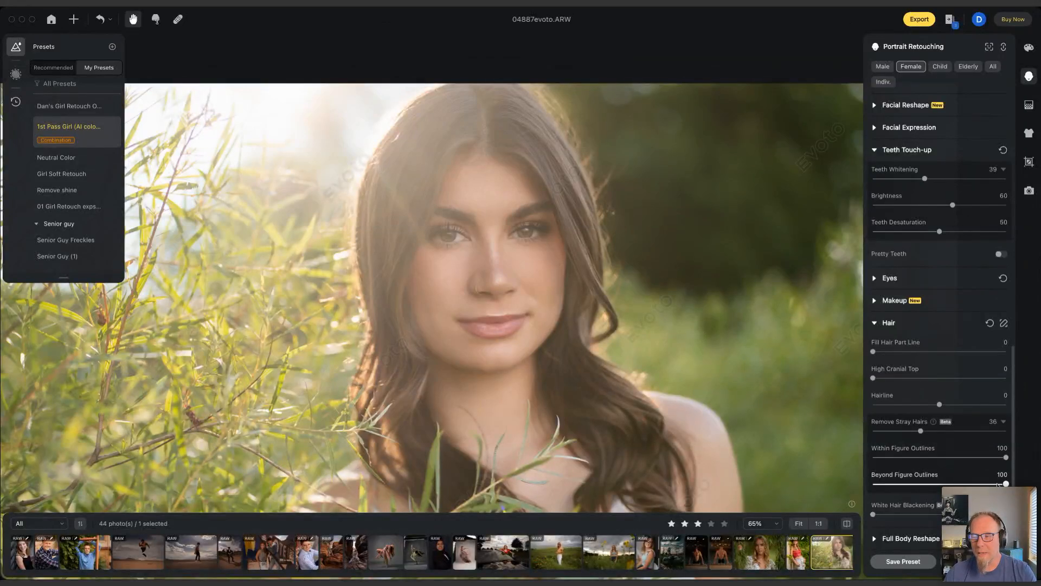
- Set Beyond Figure Outlines under Remove Stray Hairs to 42 for the brunette's portrait
{"action": "left_click_drag", "start_coordinate": [1006, 483], "coordinate": [976, 483]}
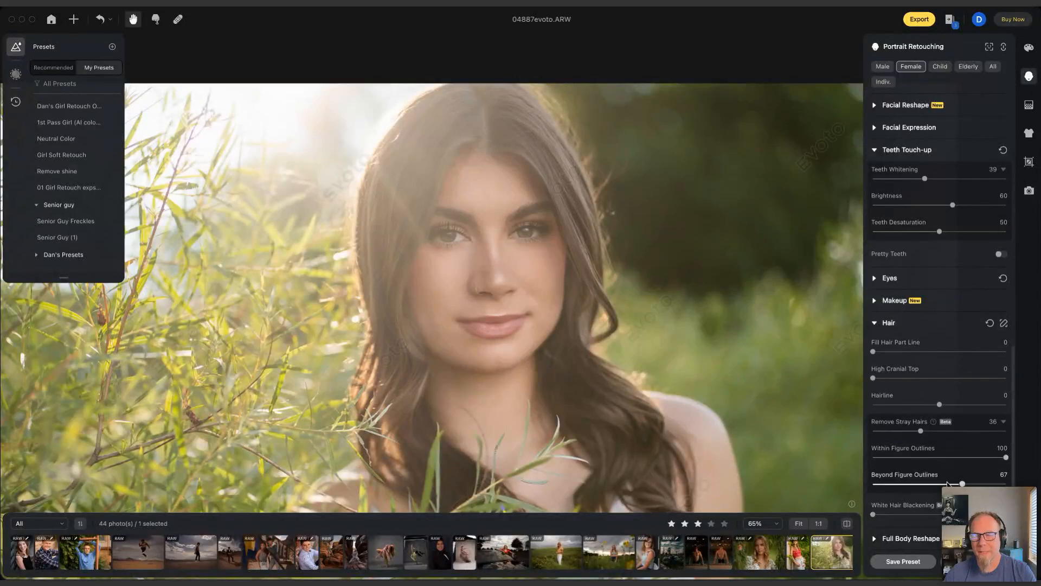
{"action": "left_click_drag", "start_coordinate": [962, 483], "coordinate": [898, 483]}
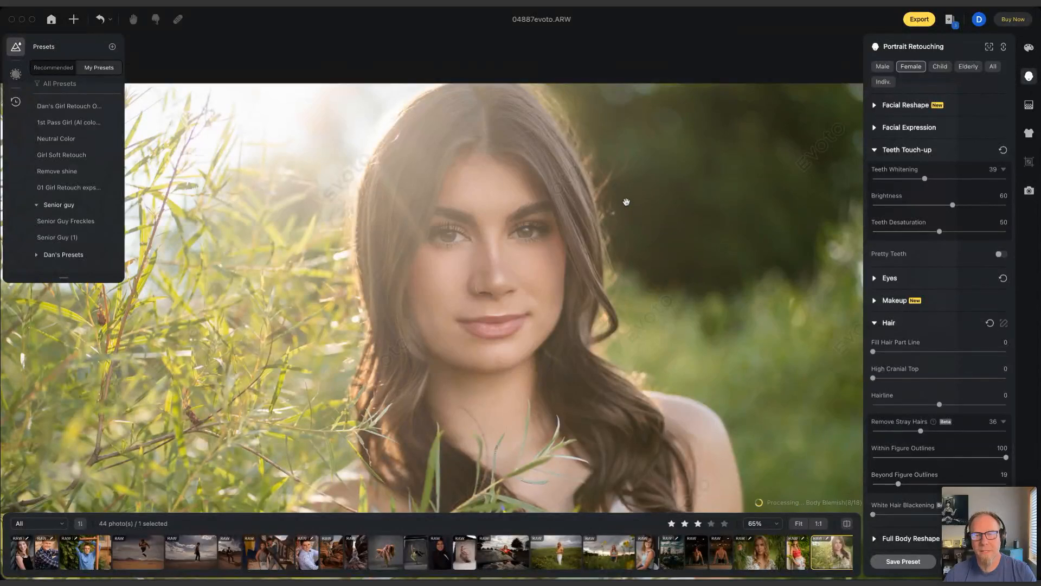
{"action": "left_click_drag", "start_coordinate": [898, 483], "coordinate": [930, 484]}
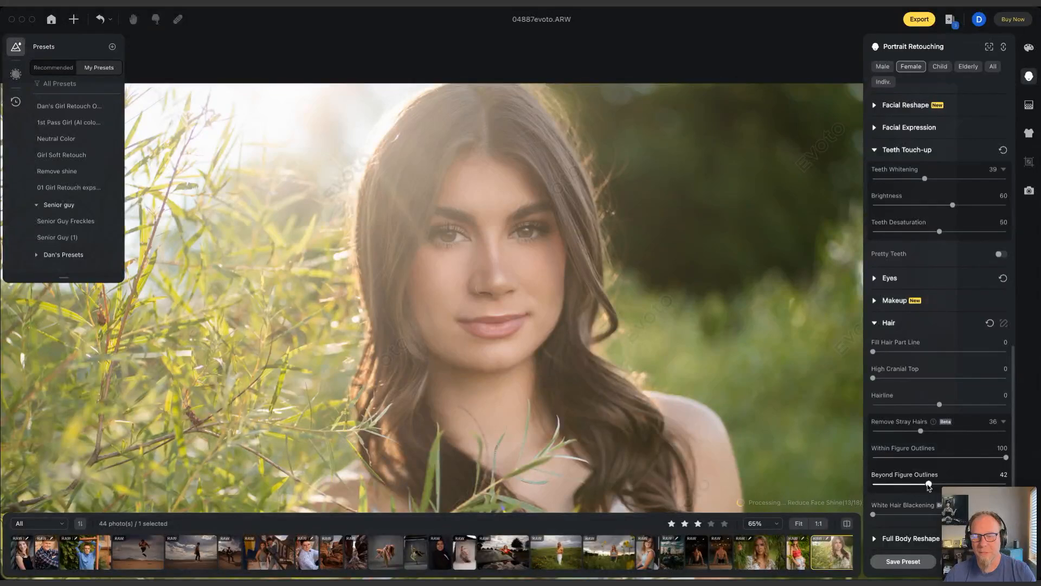
- Open the swimmer photo 04883evoto.ARW, apply the Grunge Sport preset from Demo Presets, and compare it with the original
{"action": "scroll", "coordinate": [725, 566], "scroll_direction": "right", "scroll_amount": 1}
{"action": "scroll", "coordinate": [725, 566], "scroll_direction": "right", "scroll_amount": 3}
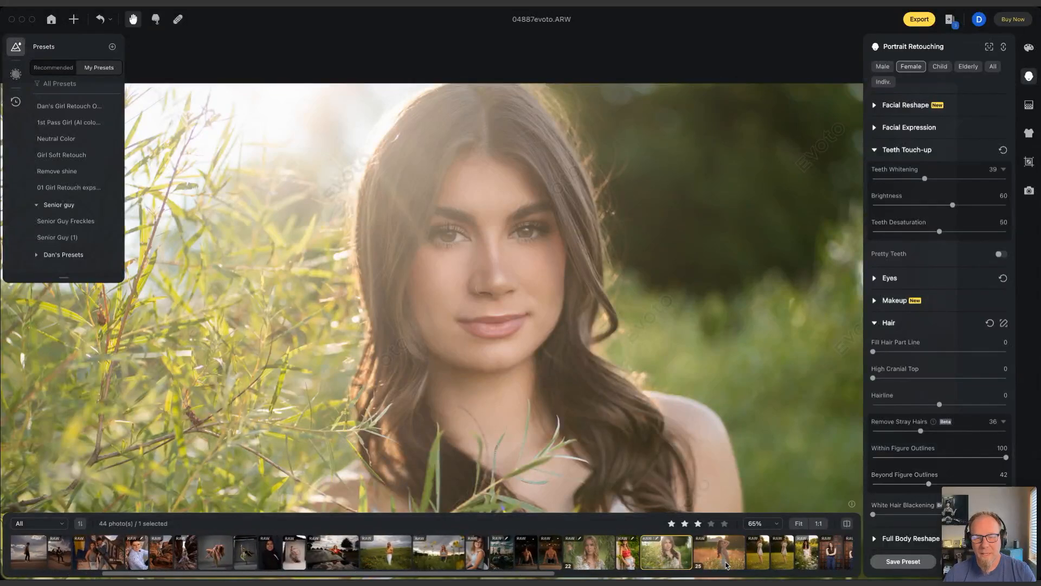
{"action": "left_click", "coordinate": [526, 552]}
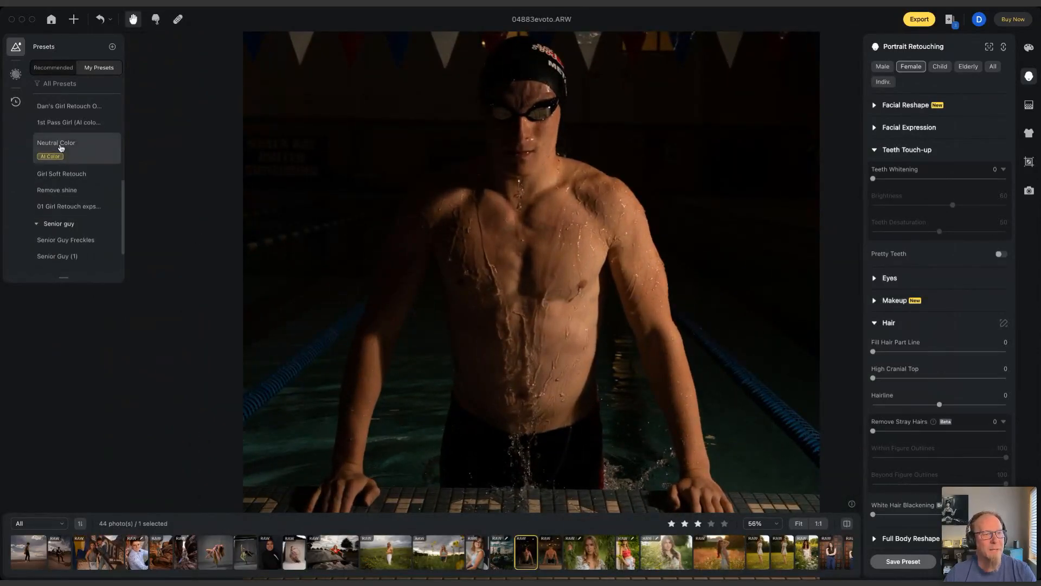
{"action": "scroll", "coordinate": [63, 159], "scroll_direction": "down", "scroll_amount": 1}
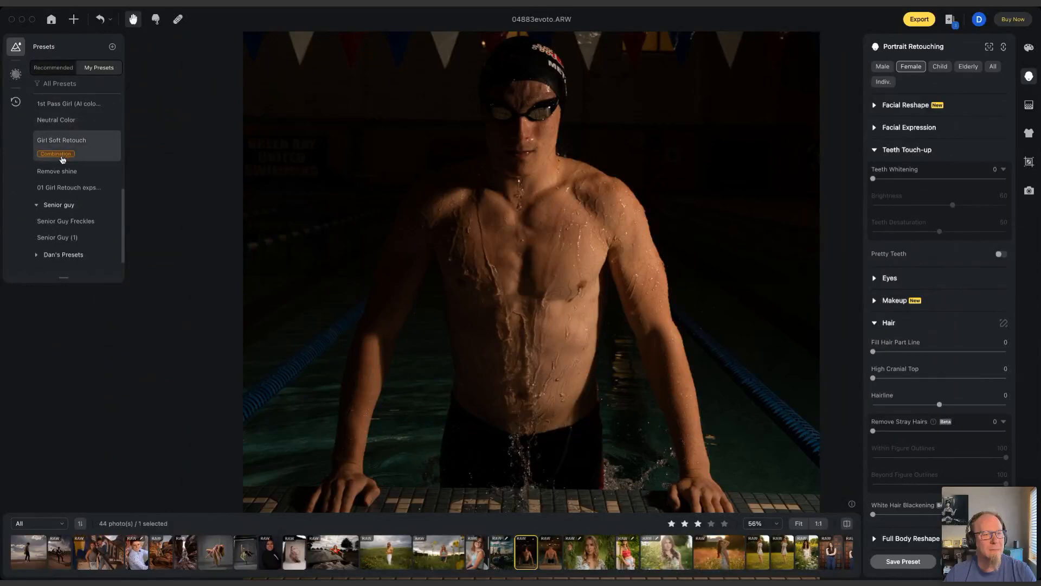
{"action": "scroll", "coordinate": [62, 159], "scroll_direction": "up", "scroll_amount": 2}
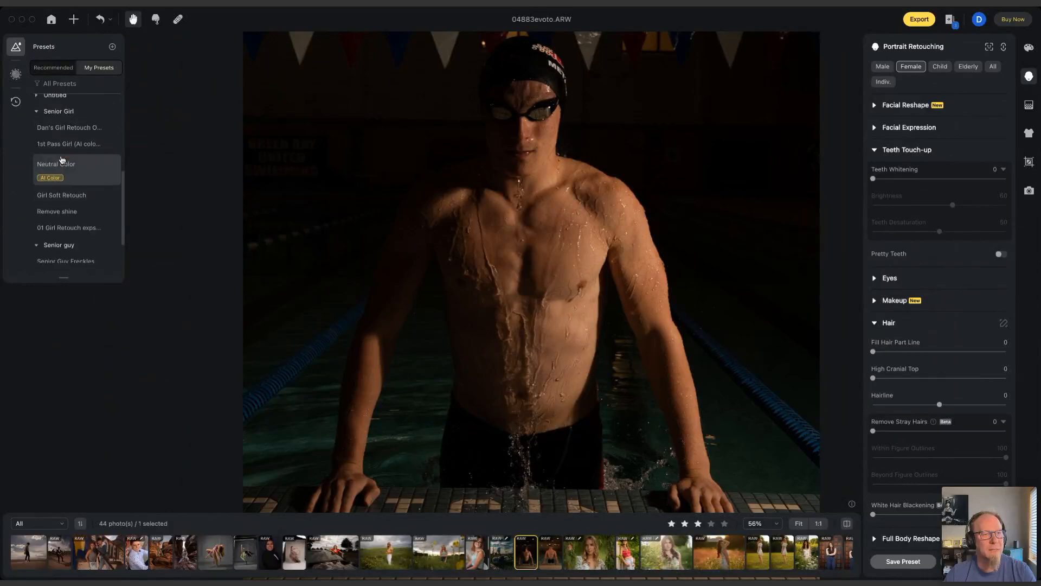
{"action": "scroll", "coordinate": [62, 141], "scroll_direction": "up", "scroll_amount": 5}
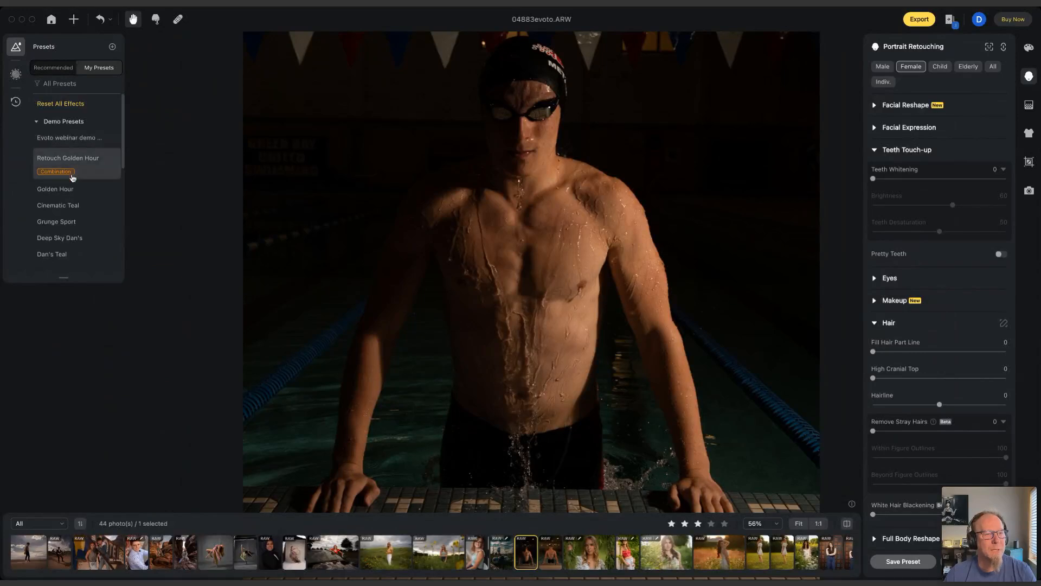
{"action": "left_click", "coordinate": [61, 209]}
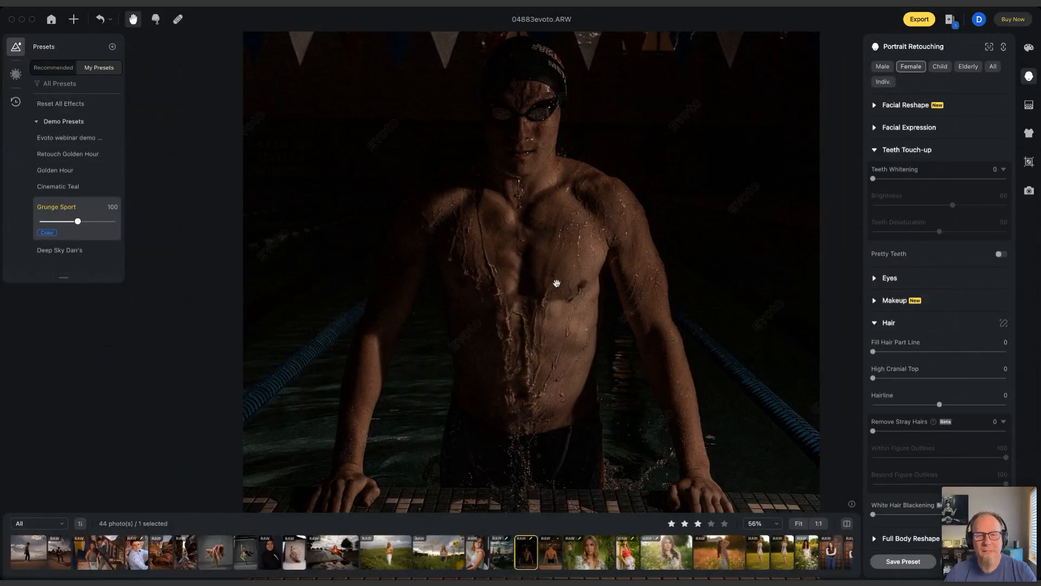
{"action": "key", "text": "backslash"}
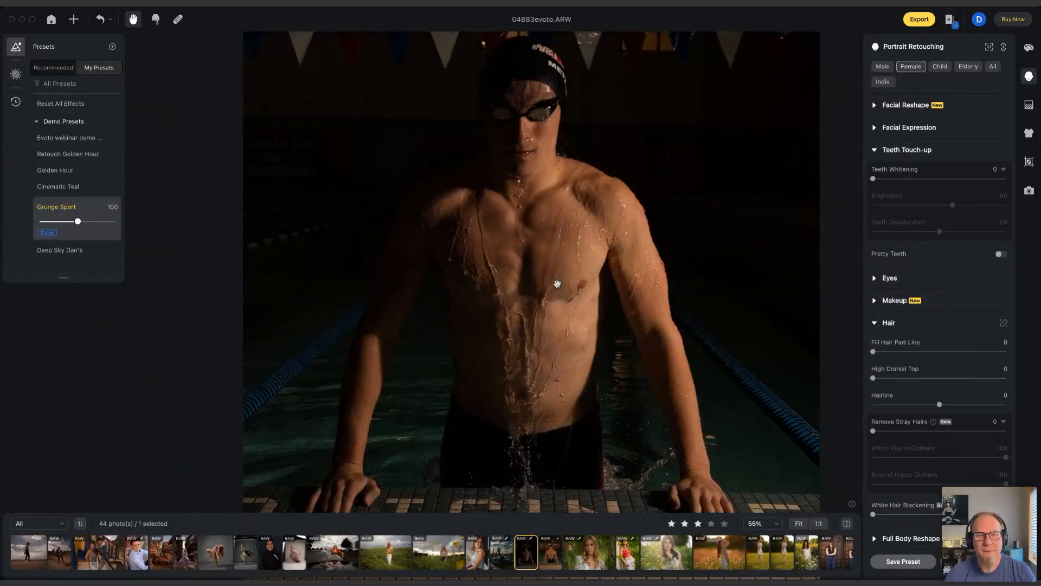
- Leave the comparison and apply the Grunge Sport preset to the second swimmer photo, 04884evoto.ARW
{"action": "key", "text": "backslash"}
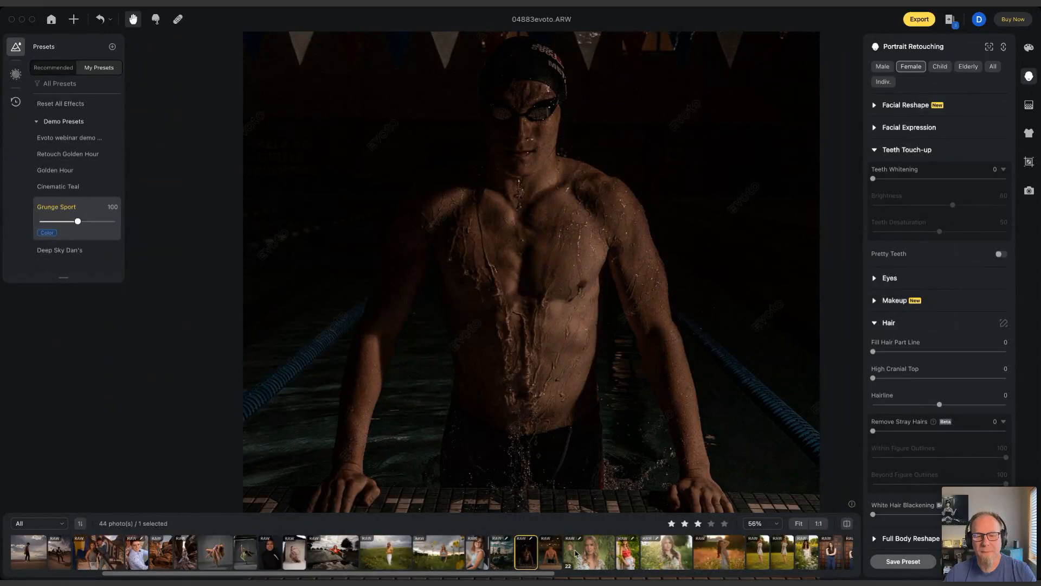
{"action": "left_click", "coordinate": [550, 552]}
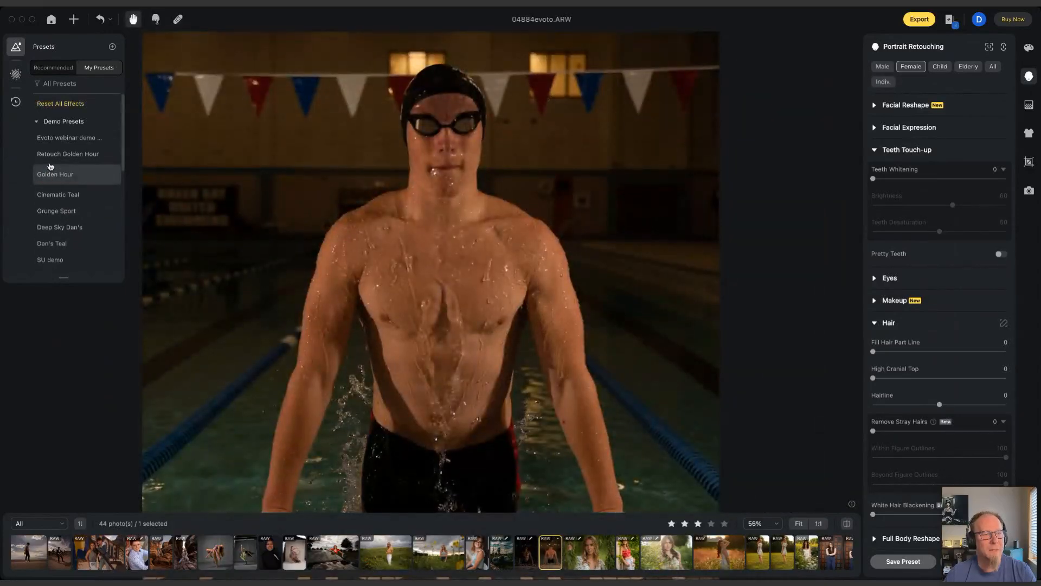
{"action": "left_click", "coordinate": [57, 207]}
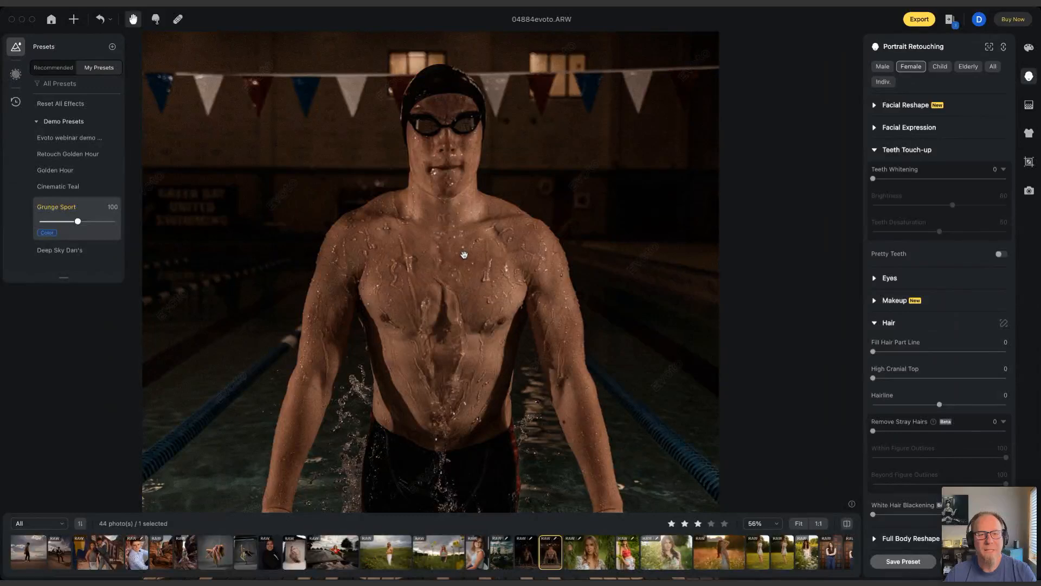
{"action": "scroll", "coordinate": [464, 254], "scroll_direction": "up", "scroll_amount": 2}
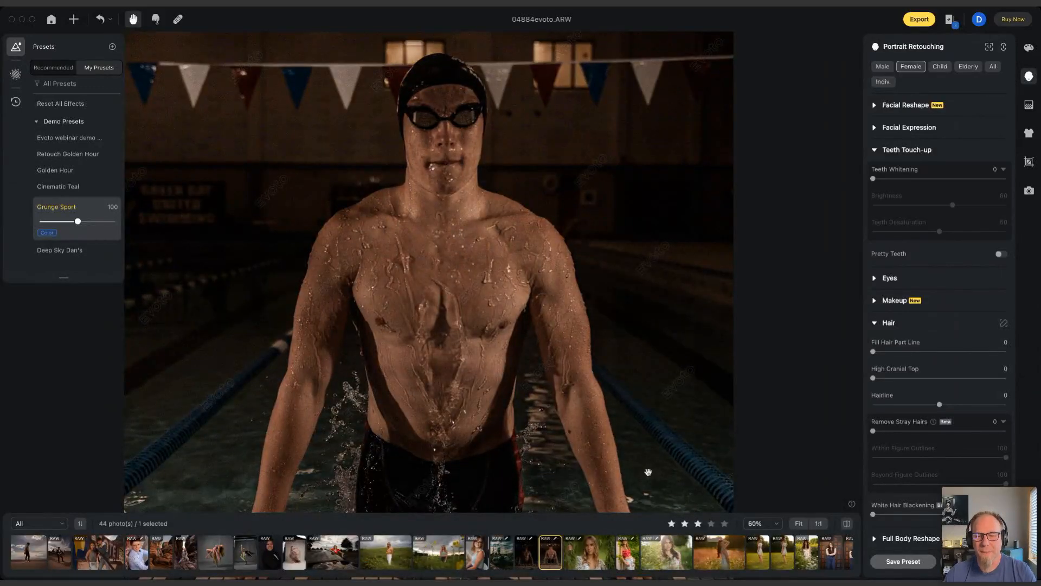
{"action": "scroll", "coordinate": [648, 472], "scroll_direction": "down", "scroll_amount": 1}
- Examine photo 04889evoto.ARW of the blonde woman in the floral dress, close up and at wider framing, and look at 04890evoto.ARW
{"action": "scroll", "coordinate": [716, 552], "scroll_direction": "right", "scroll_amount": 3}
{"action": "left_click", "coordinate": [622, 549]}
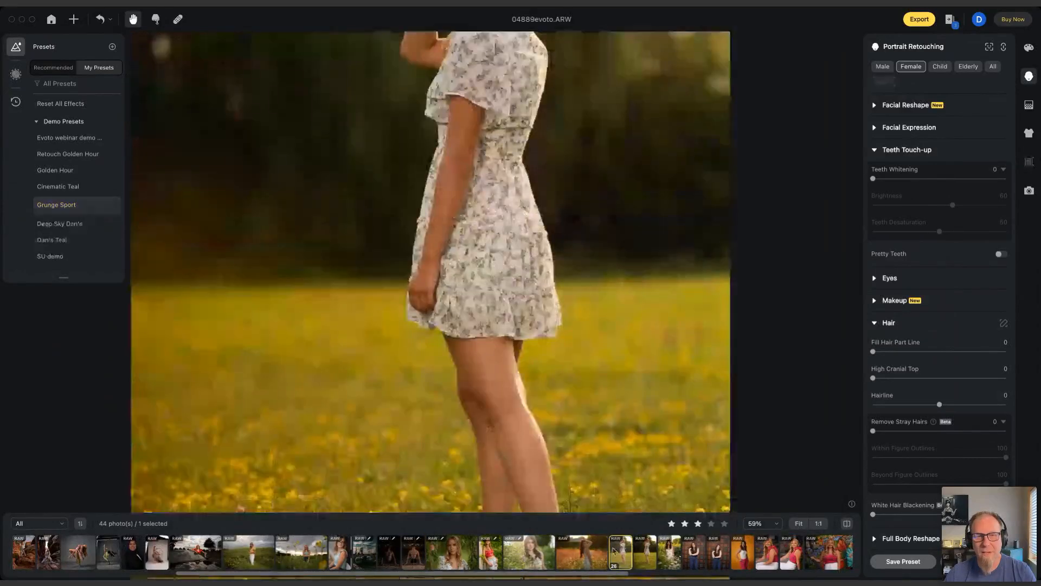
{"action": "scroll", "coordinate": [496, 129], "scroll_direction": "up", "scroll_amount": 2}
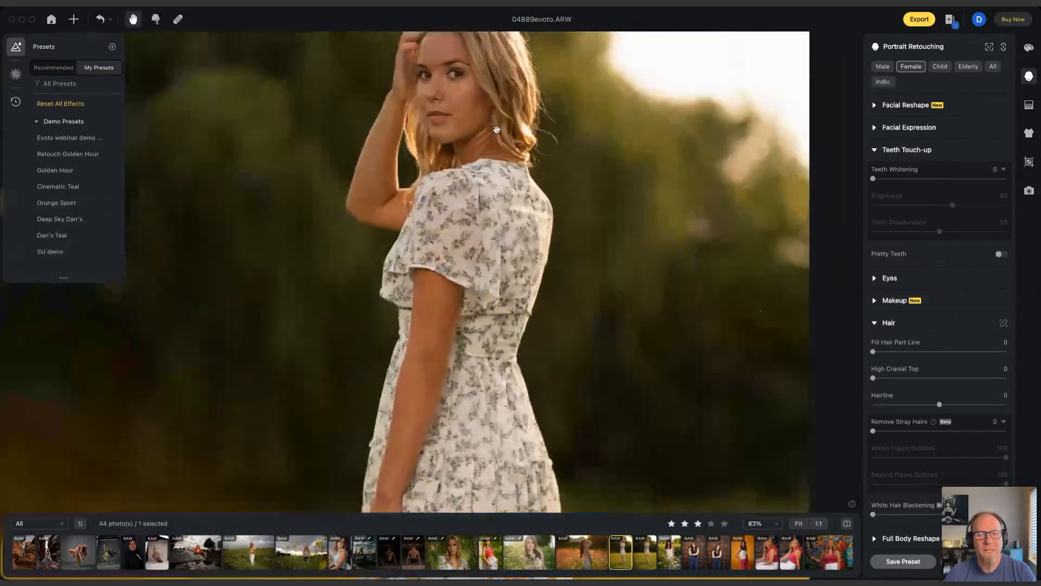
{"action": "scroll", "coordinate": [496, 129], "scroll_direction": "up", "scroll_amount": 3}
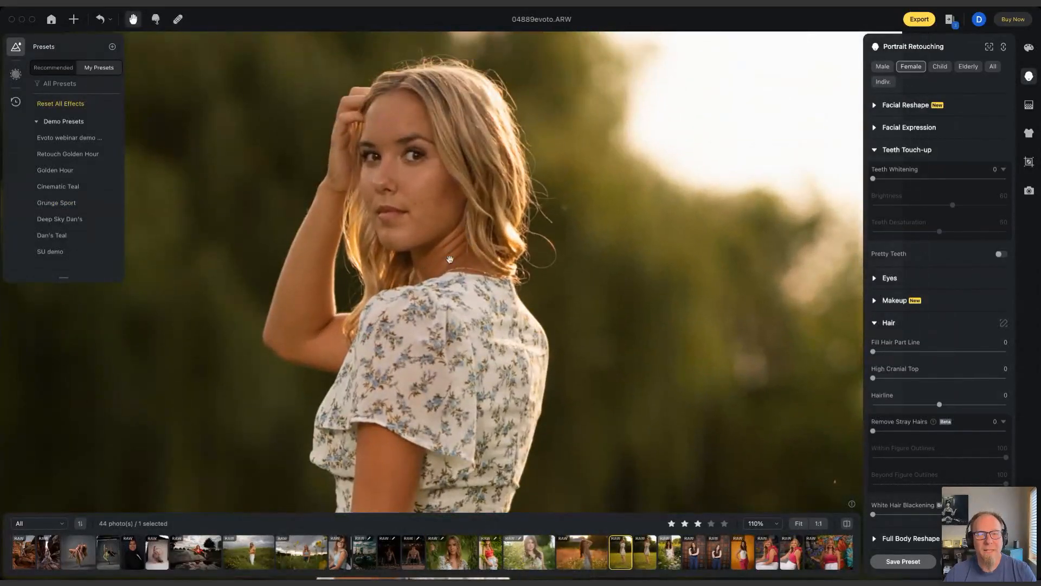
{"action": "scroll", "coordinate": [524, 255], "scroll_direction": "down", "scroll_amount": 4}
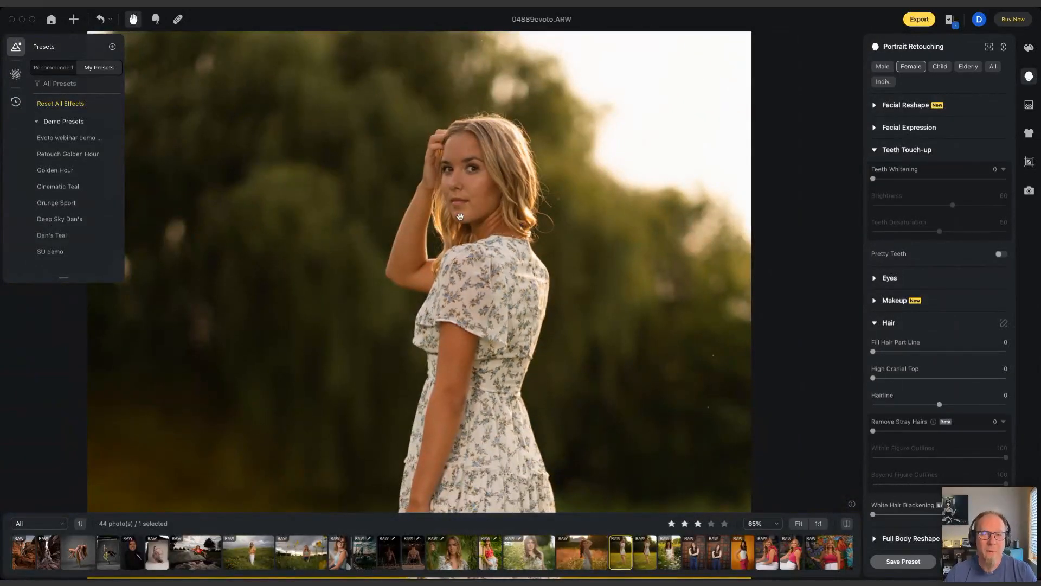
{"action": "scroll", "coordinate": [580, 252], "scroll_direction": "down", "scroll_amount": 1}
{"action": "scroll", "coordinate": [580, 253], "scroll_direction": "down", "scroll_amount": 3}
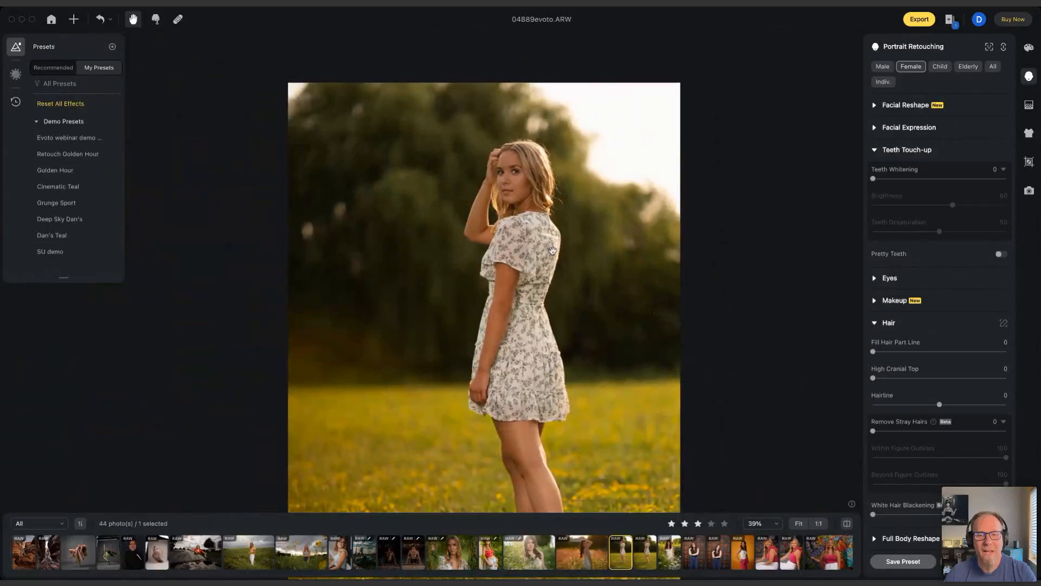
{"action": "scroll", "coordinate": [552, 250], "scroll_direction": "up", "scroll_amount": 1}
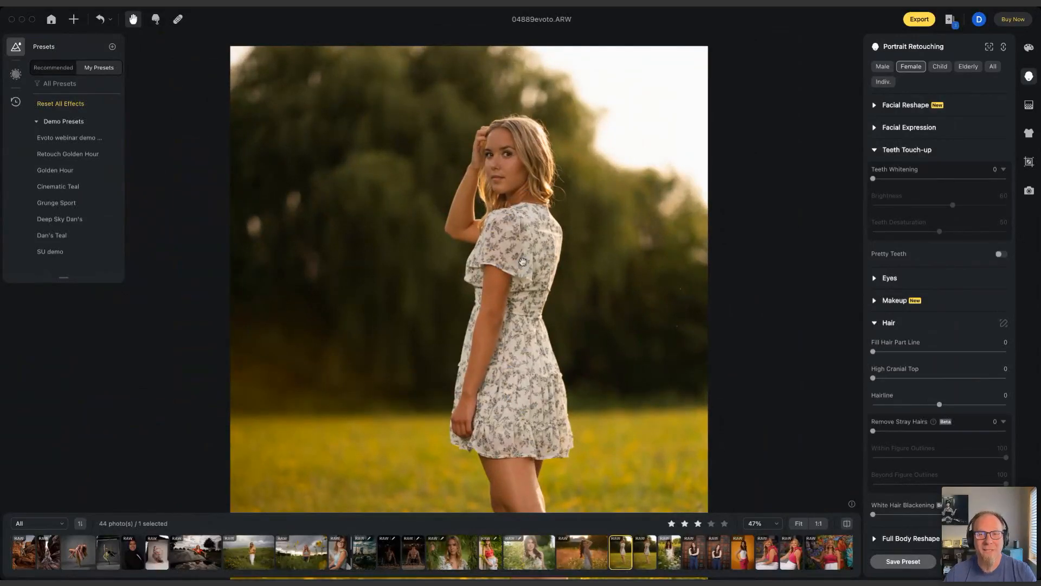
{"action": "key", "text": "Right"}
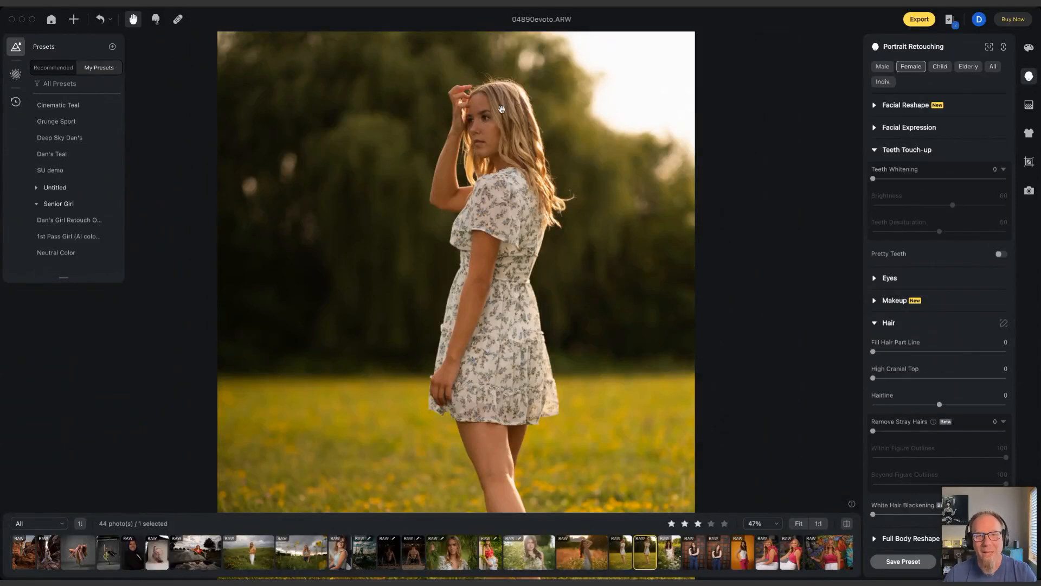
- Set Freckle & Acne to 55 and Neck Wrinkle to 76 for the blonde's portrait 04889evoto.ARW
{"action": "left_click", "coordinate": [621, 551]}
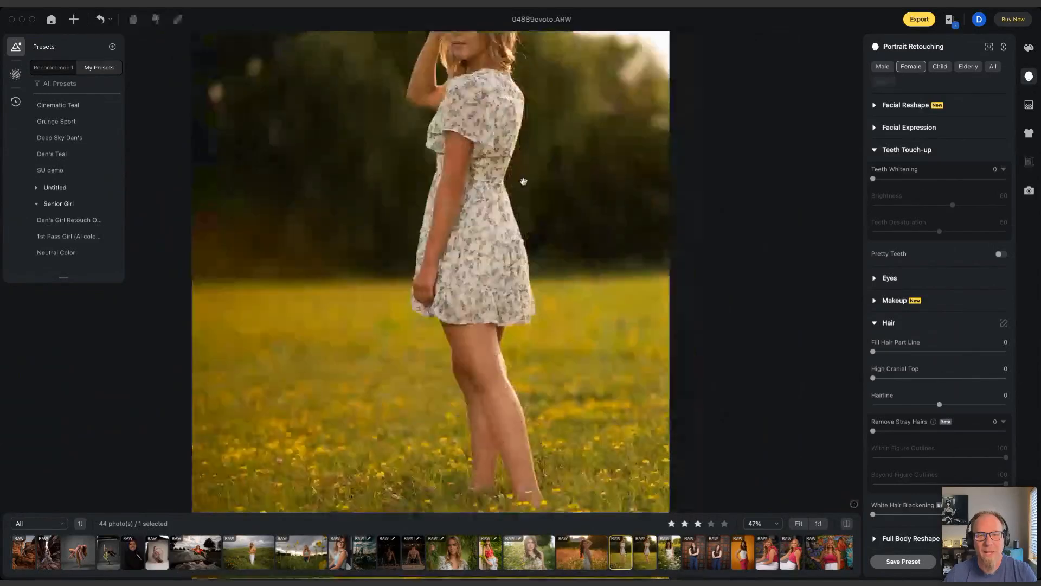
{"action": "scroll", "coordinate": [502, 190], "scroll_direction": "up", "scroll_amount": 4}
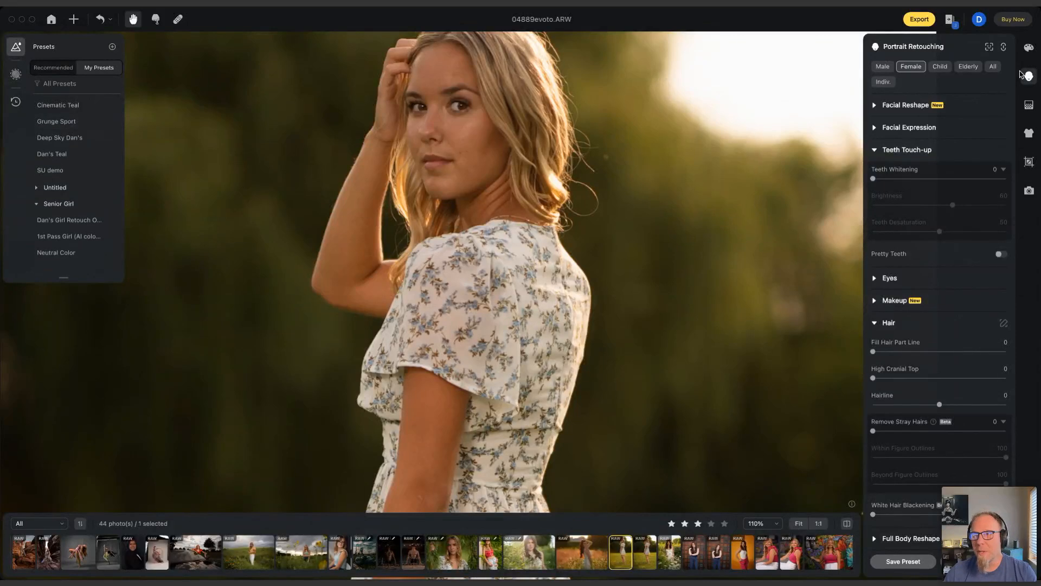
{"action": "left_click", "coordinate": [1026, 48]}
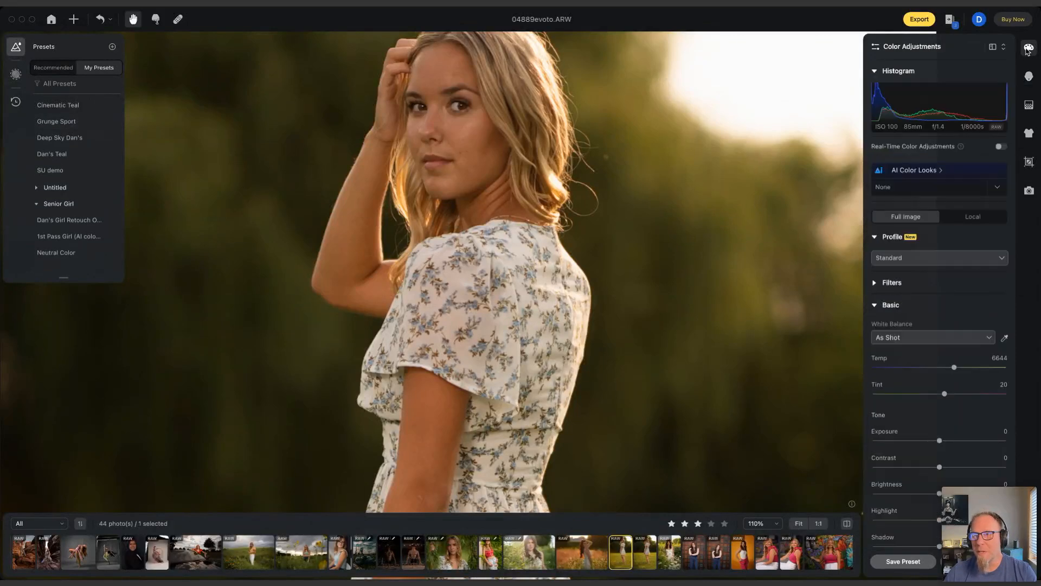
{"action": "left_click", "coordinate": [1027, 79]}
{"action": "scroll", "coordinate": [919, 256], "scroll_direction": "up", "scroll_amount": 10}
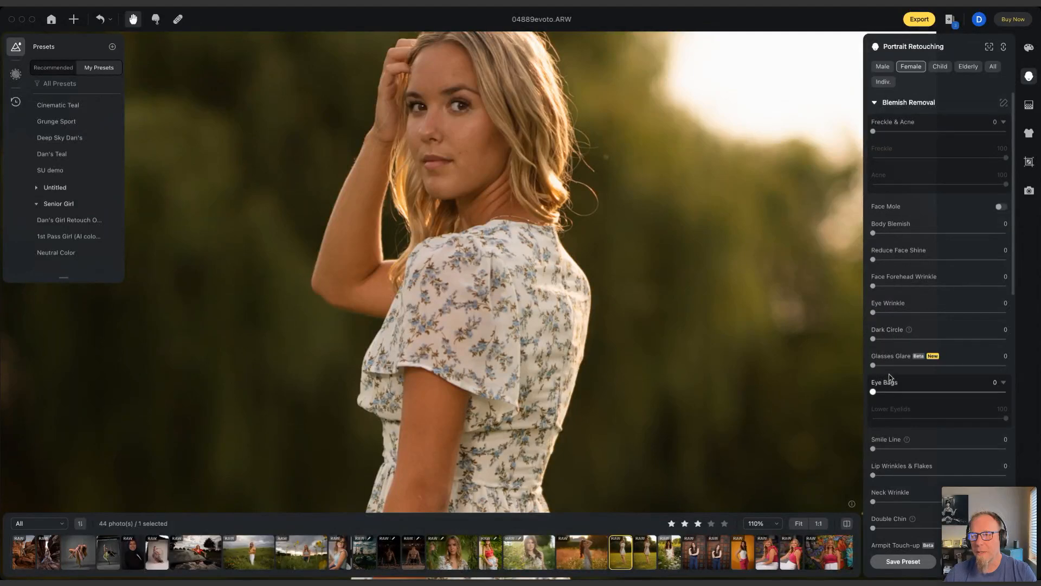
{"action": "left_click", "coordinate": [938, 132]}
{"action": "left_click_drag", "start_coordinate": [940, 132], "coordinate": [945, 132]}
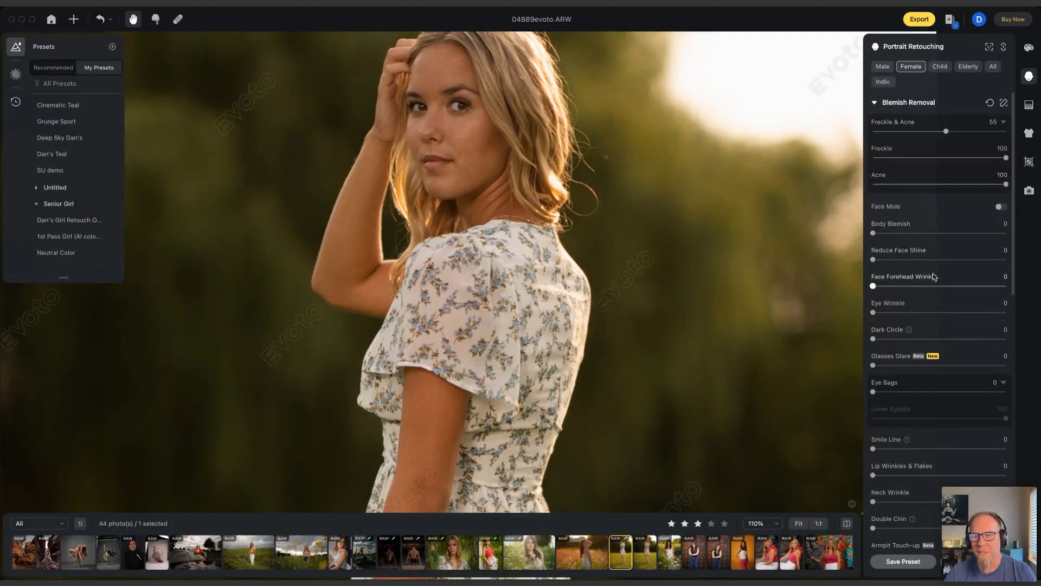
{"action": "scroll", "coordinate": [930, 352], "scroll_direction": "down", "scroll_amount": 3}
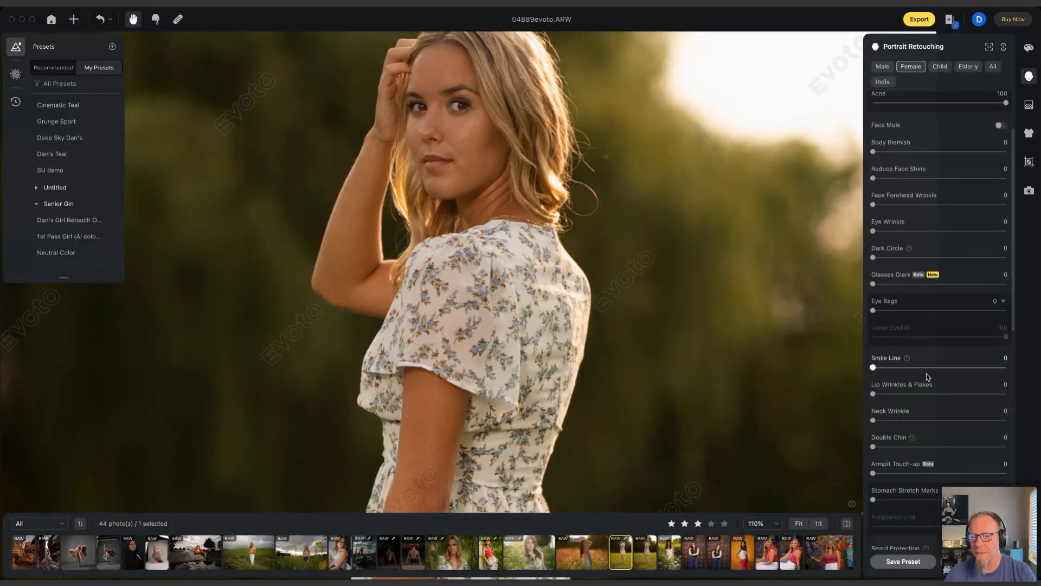
{"action": "left_click_drag", "start_coordinate": [872, 419], "coordinate": [974, 418]}
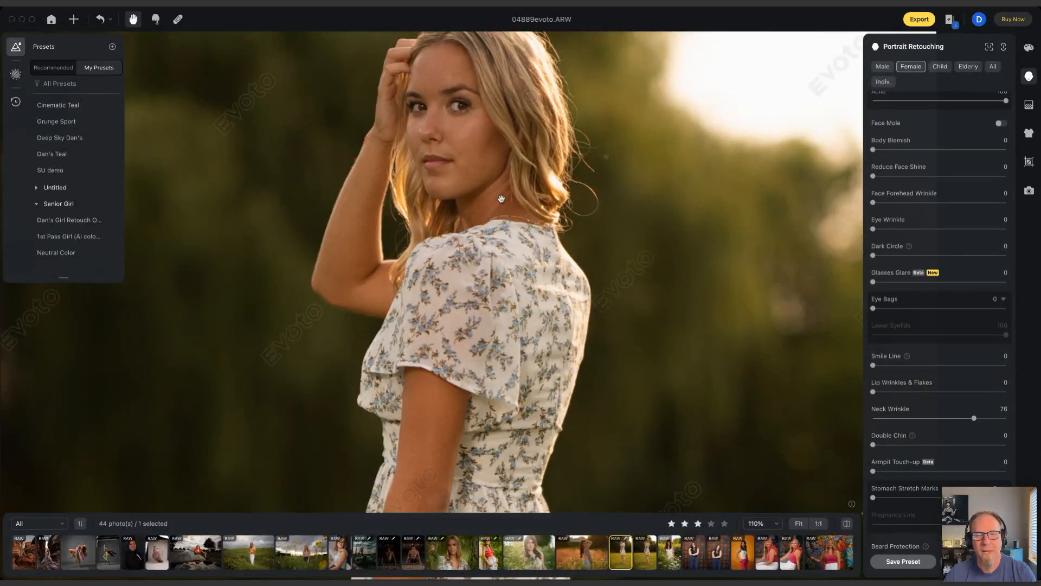
- Set Remove Stray Hairs to 20 with Beyond Figure Outlines at 29 for the blonde's portrait, checking the flyaways beside her hair
{"action": "scroll", "coordinate": [960, 443], "scroll_direction": "down", "scroll_amount": 15}
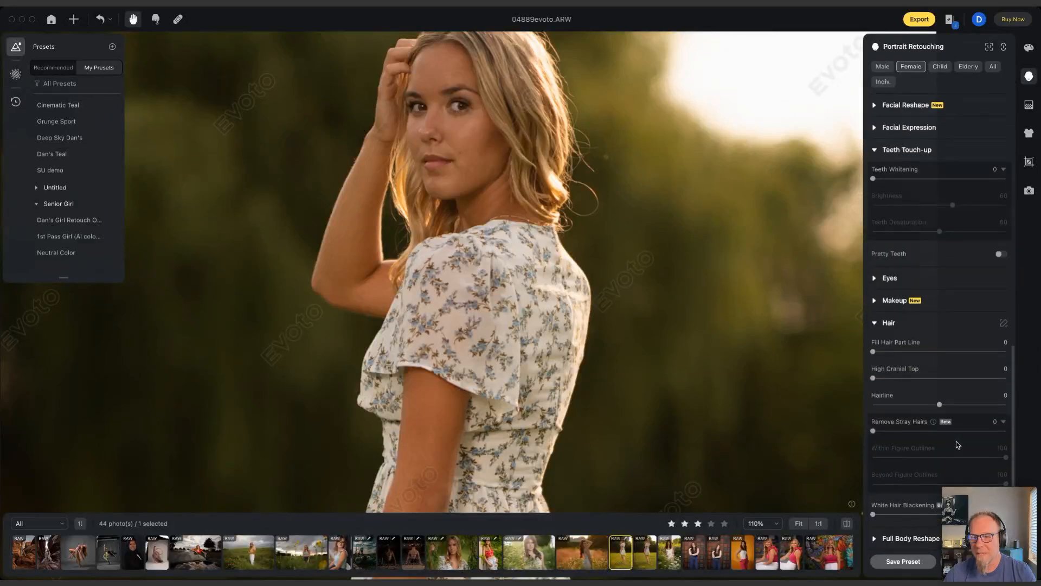
{"action": "left_click_drag", "start_coordinate": [873, 431], "coordinate": [961, 431]}
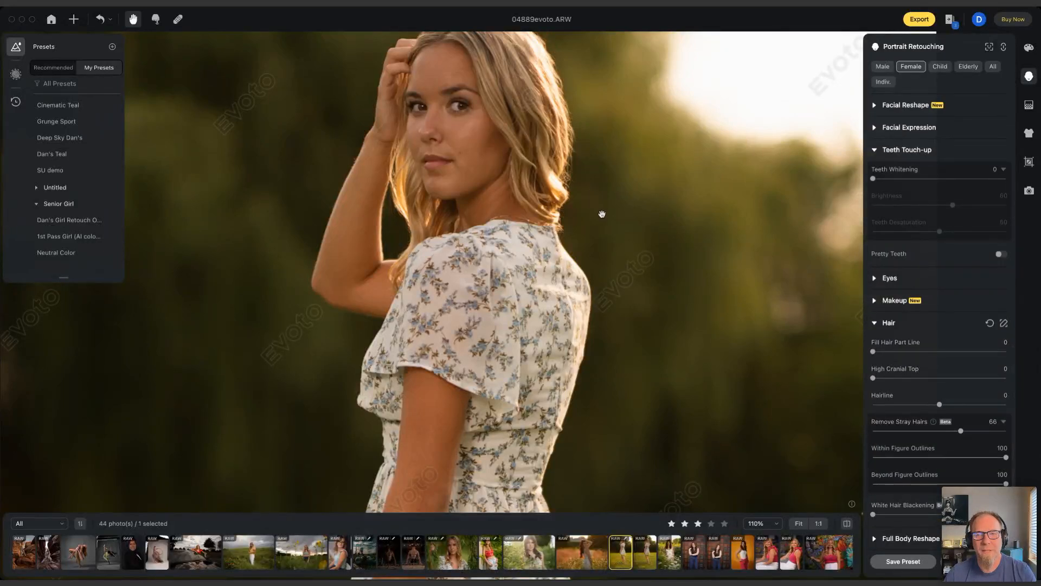
{"action": "left_click_drag", "start_coordinate": [558, 136], "coordinate": [588, 232]}
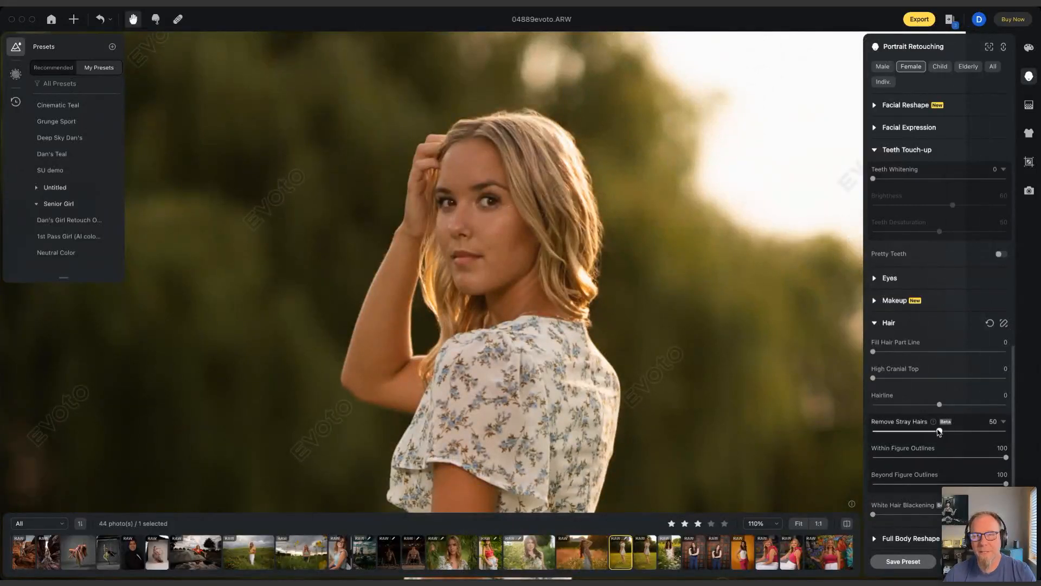
{"action": "left_click_drag", "start_coordinate": [939, 431], "coordinate": [920, 432]}
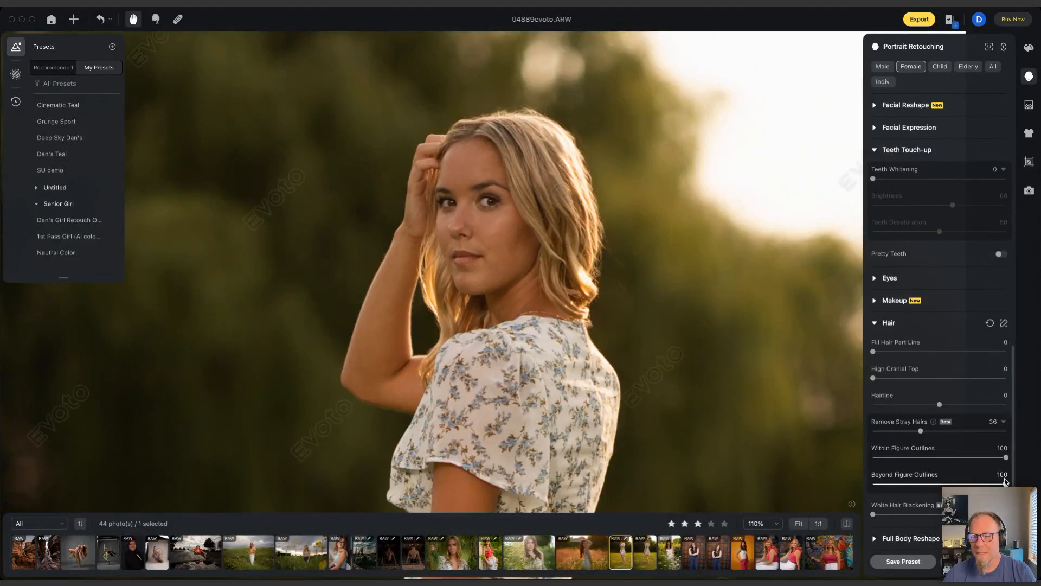
{"action": "left_click_drag", "start_coordinate": [1004, 483], "coordinate": [989, 483]}
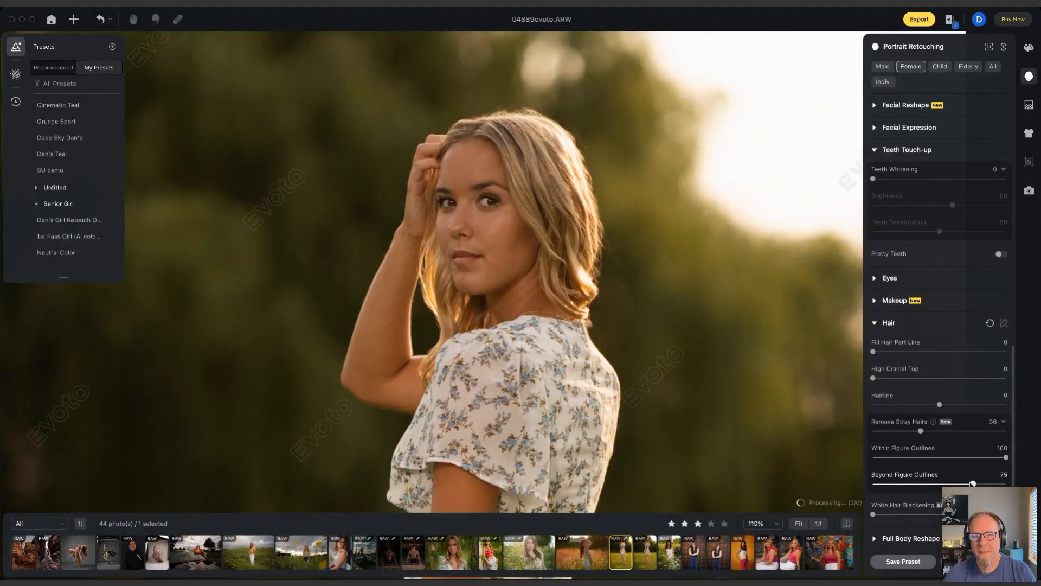
{"action": "left_click_drag", "start_coordinate": [952, 483], "coordinate": [933, 484]}
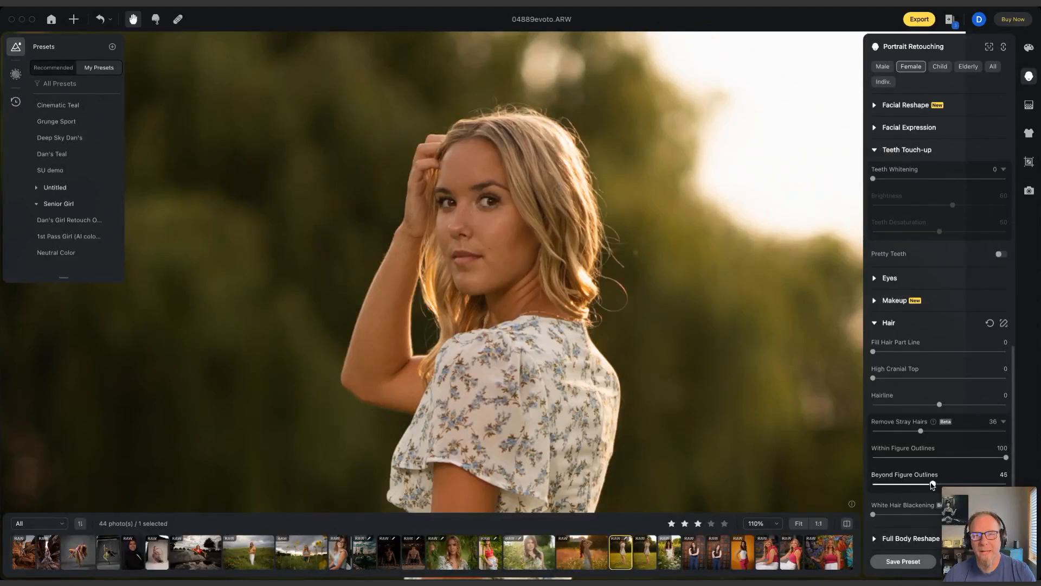
{"action": "left_click_drag", "start_coordinate": [927, 486], "coordinate": [911, 486]}
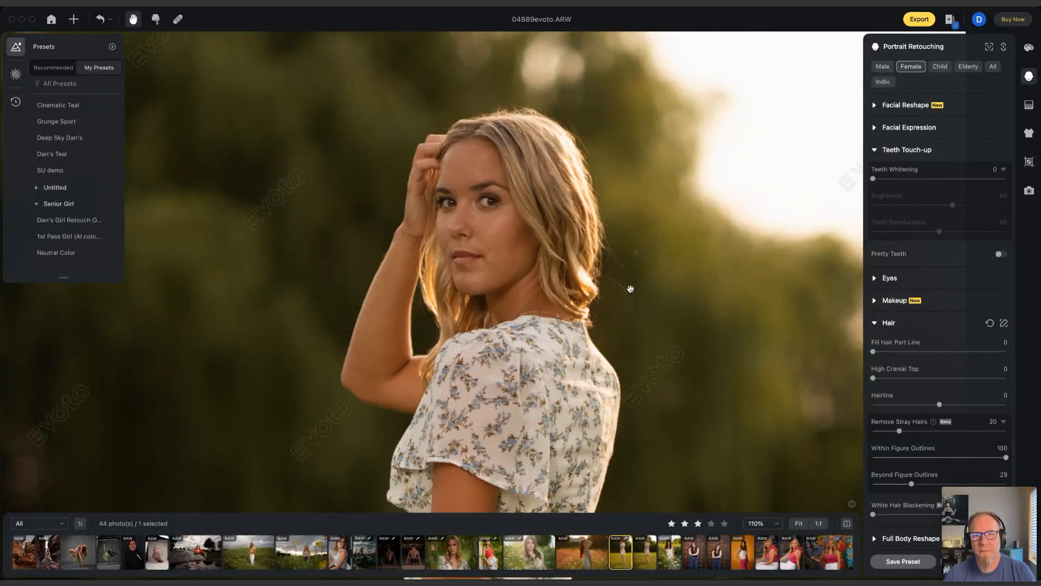
{"action": "left_click_drag", "start_coordinate": [630, 289], "coordinate": [589, 268]}
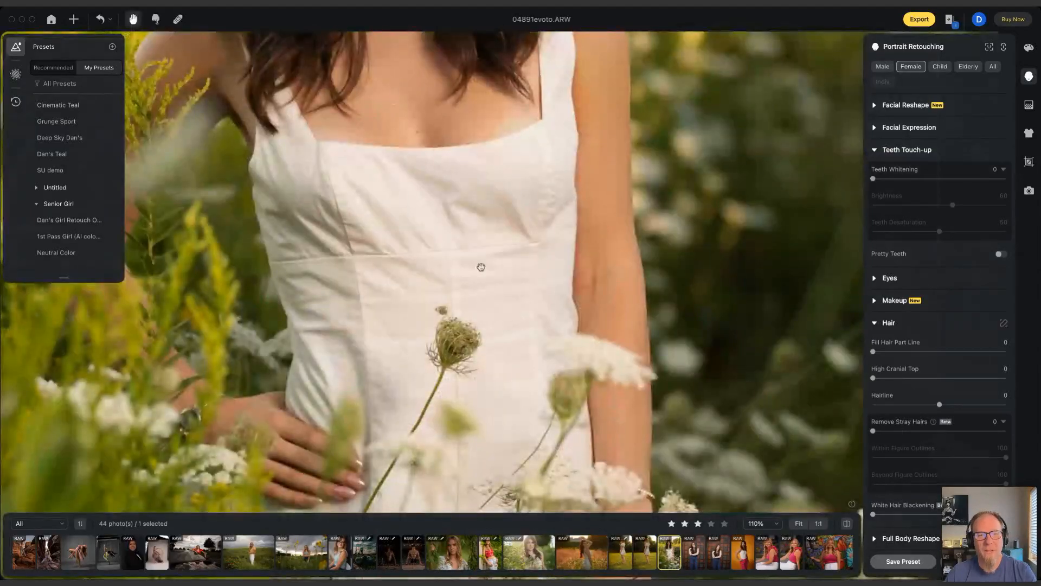
- Set De-wrinkle Clothing to 72 for the white dress in 04891evoto.ARW and compare it with the original
{"action": "scroll", "coordinate": [481, 266], "scroll_direction": "down", "scroll_amount": 5}
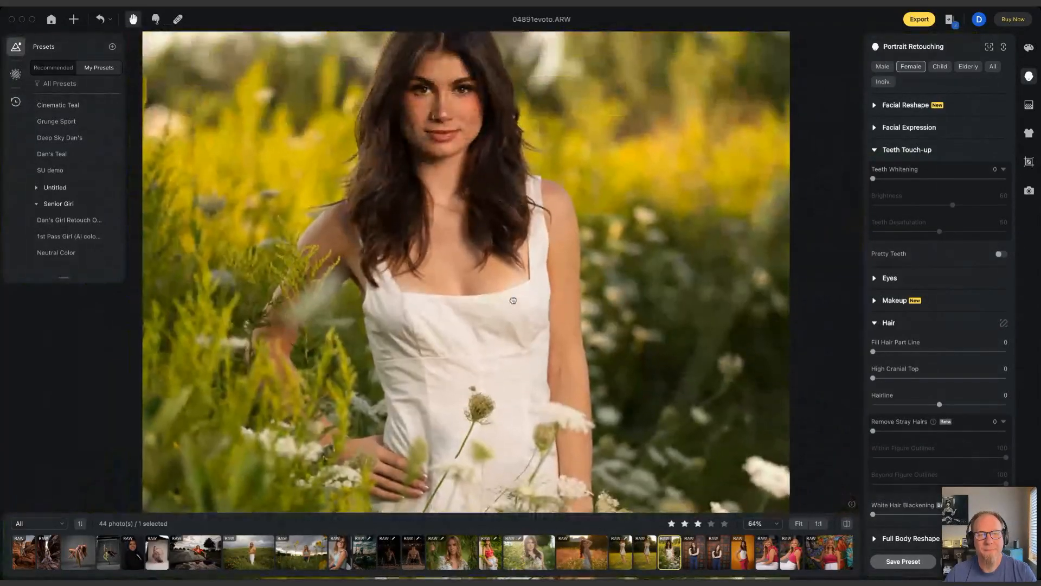
{"action": "left_click", "coordinate": [1029, 134]}
{"action": "left_click_drag", "start_coordinate": [875, 99], "coordinate": [969, 99]}
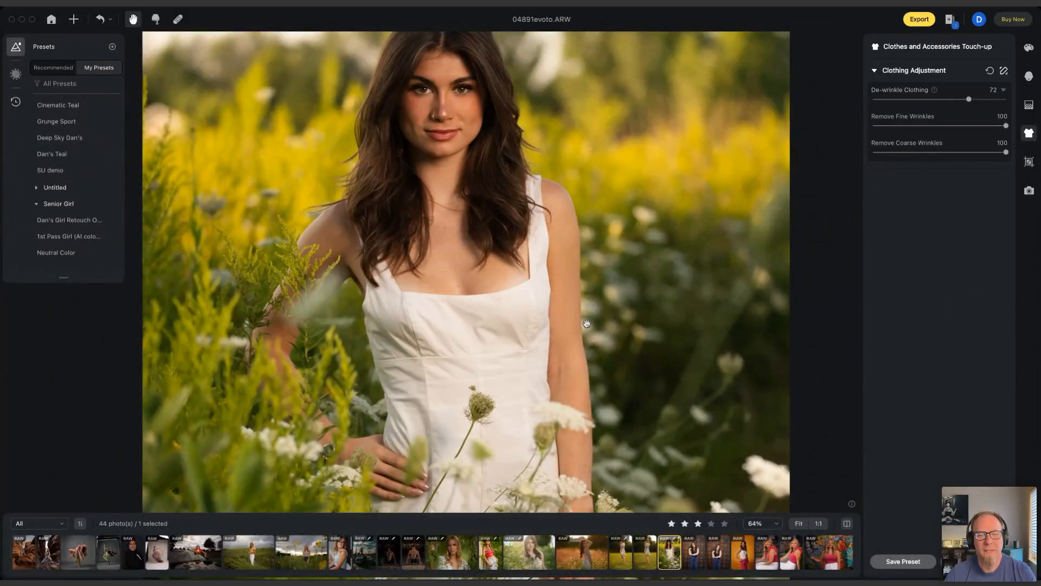
{"action": "key", "text": "backslash"}
{"action": "key", "text": "backslash"}
{"action": "key", "text": "backslash"}
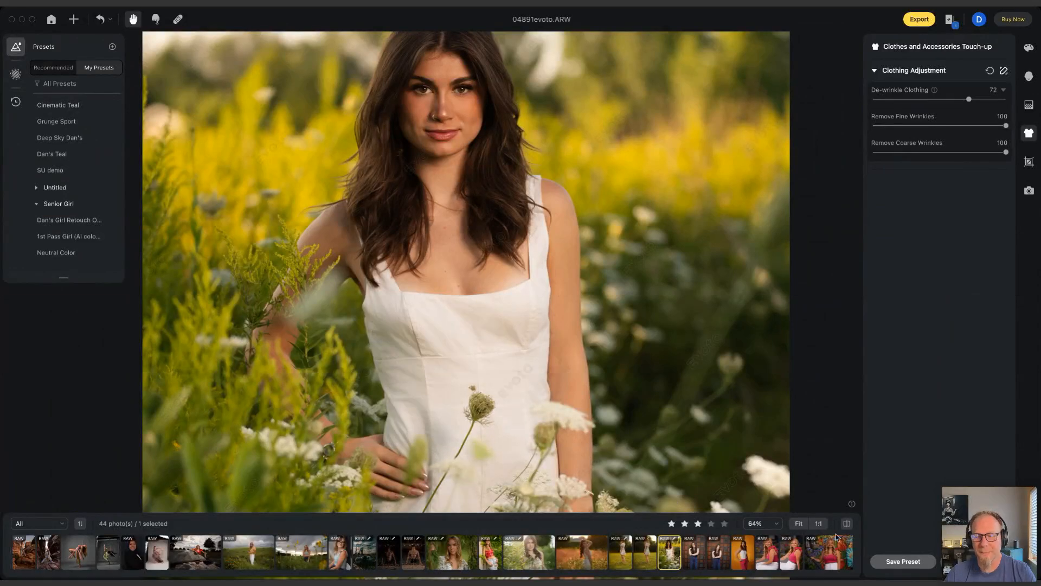
- Examine the two portraits of the woman in front of the wooden door, 04892evoto.ARW and 04893evoto.ARW
{"action": "left_click", "coordinate": [694, 552]}
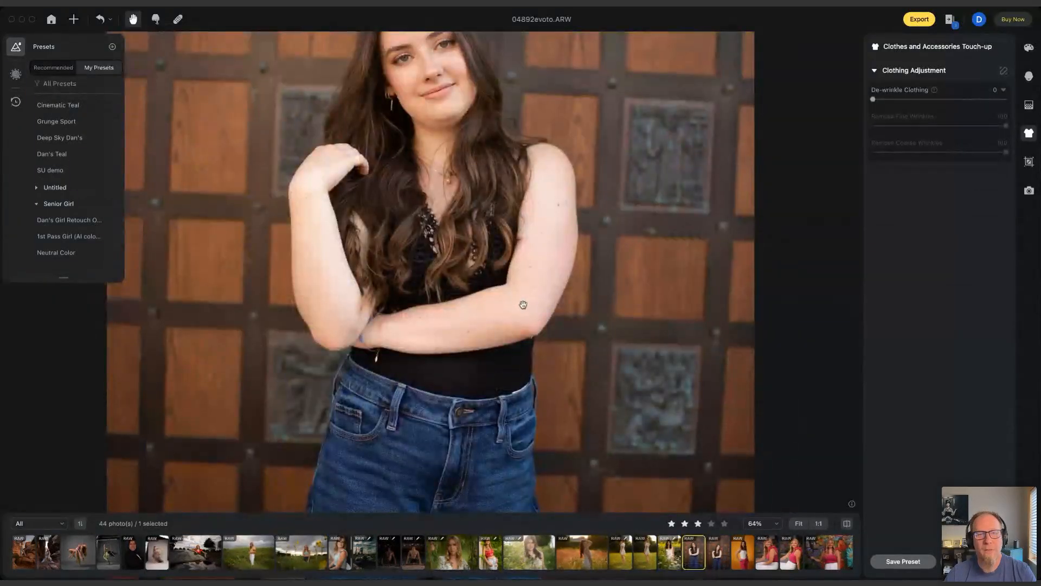
{"action": "left_click_drag", "start_coordinate": [523, 305], "coordinate": [531, 389]}
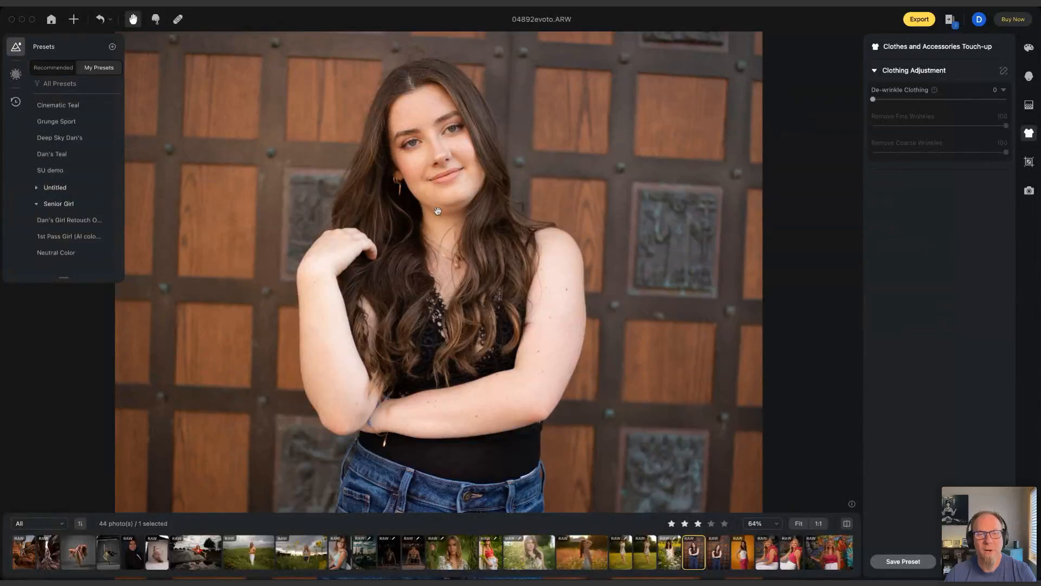
{"action": "scroll", "coordinate": [481, 229], "scroll_direction": "down", "scroll_amount": 5}
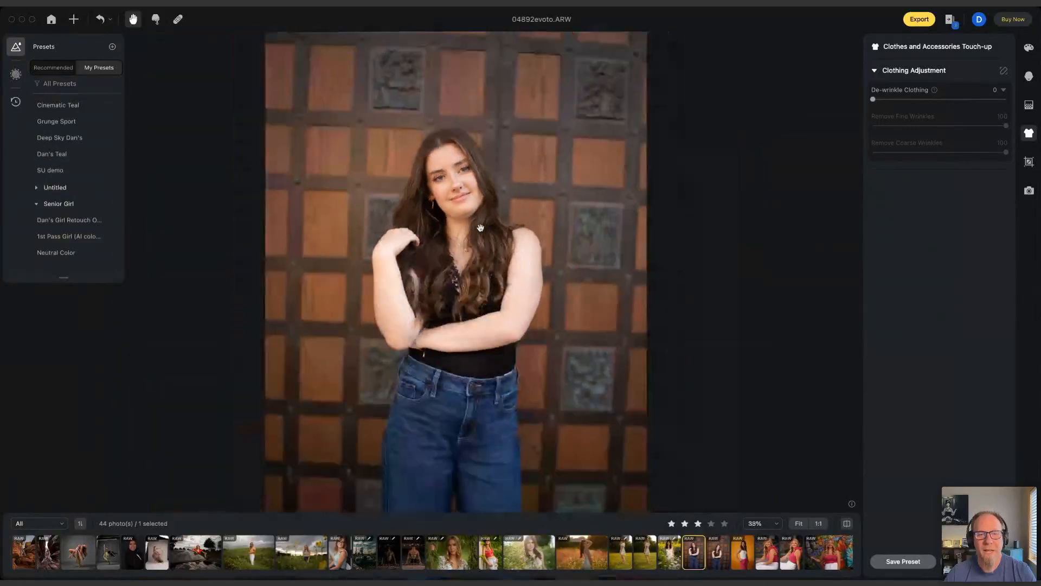
{"action": "left_click_drag", "start_coordinate": [514, 257], "coordinate": [480, 258]}
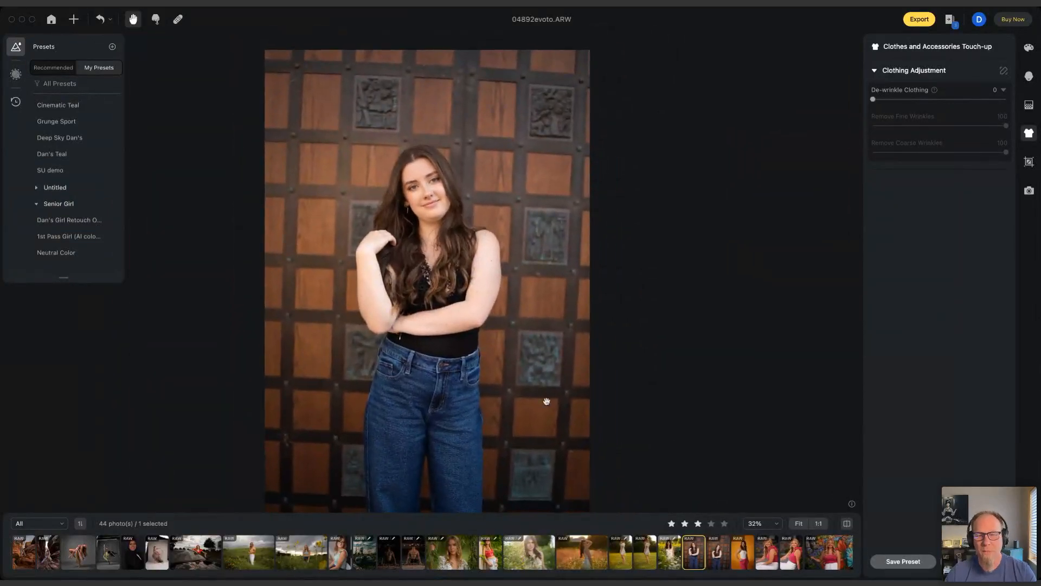
{"action": "left_click", "coordinate": [716, 553]}
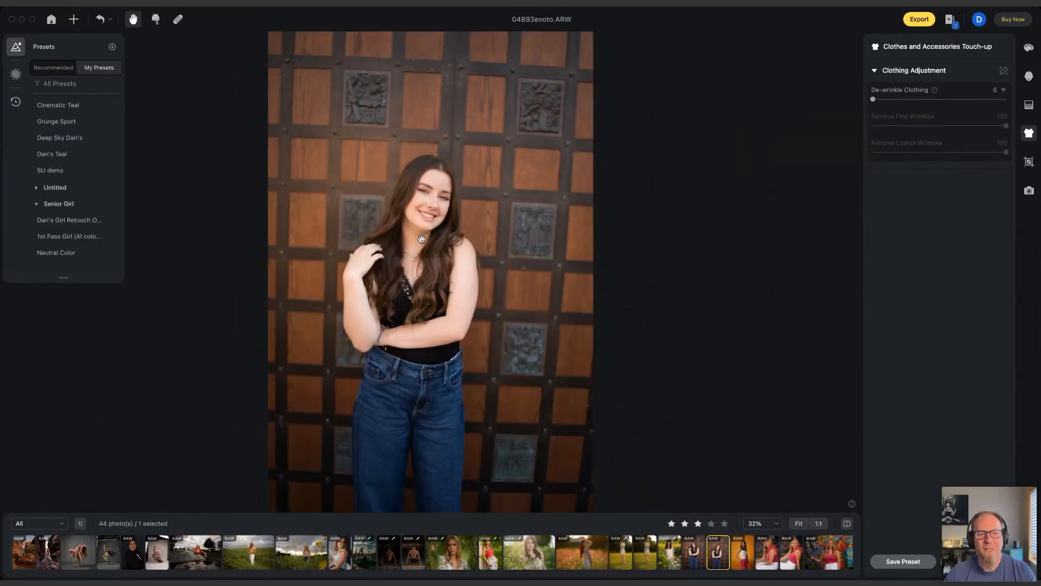
{"action": "scroll", "coordinate": [422, 239], "scroll_direction": "up", "scroll_amount": 5}
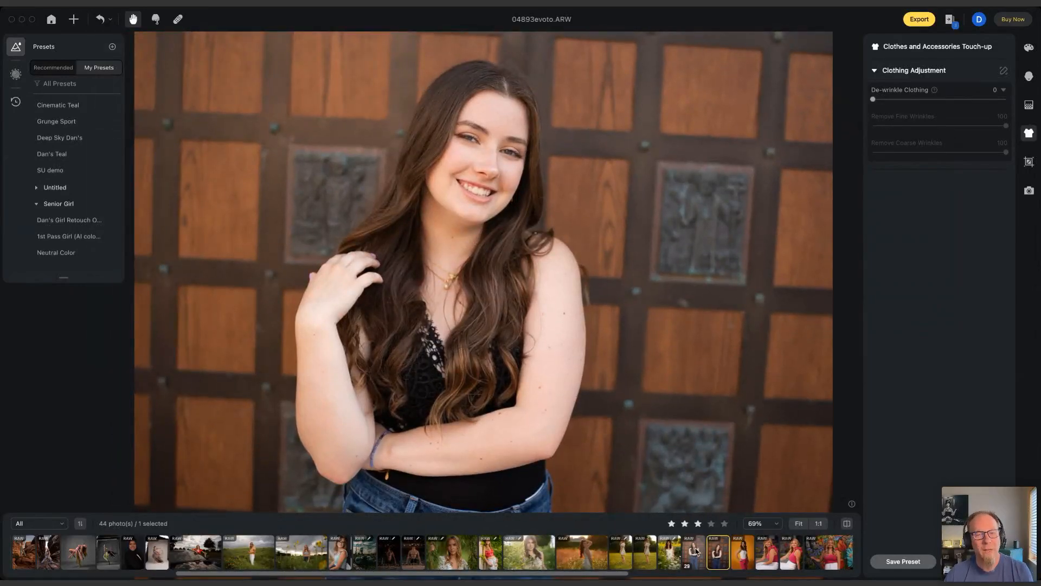
- Set Double Chin to 82 for the woman in front of the wooden door in 04892evoto.ARW
{"action": "left_click", "coordinate": [694, 552]}
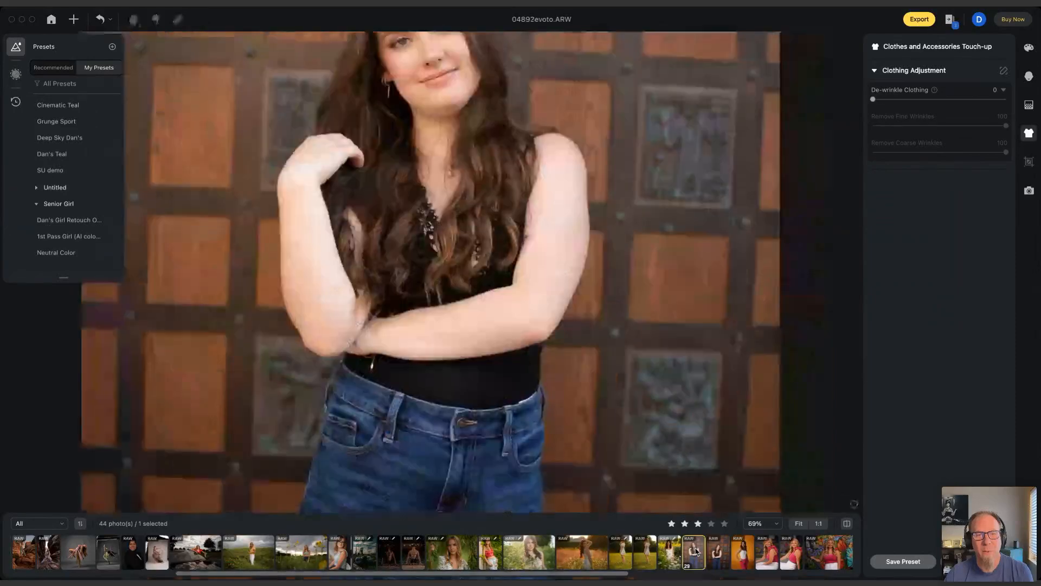
{"action": "left_click_drag", "start_coordinate": [558, 324], "coordinate": [561, 447]}
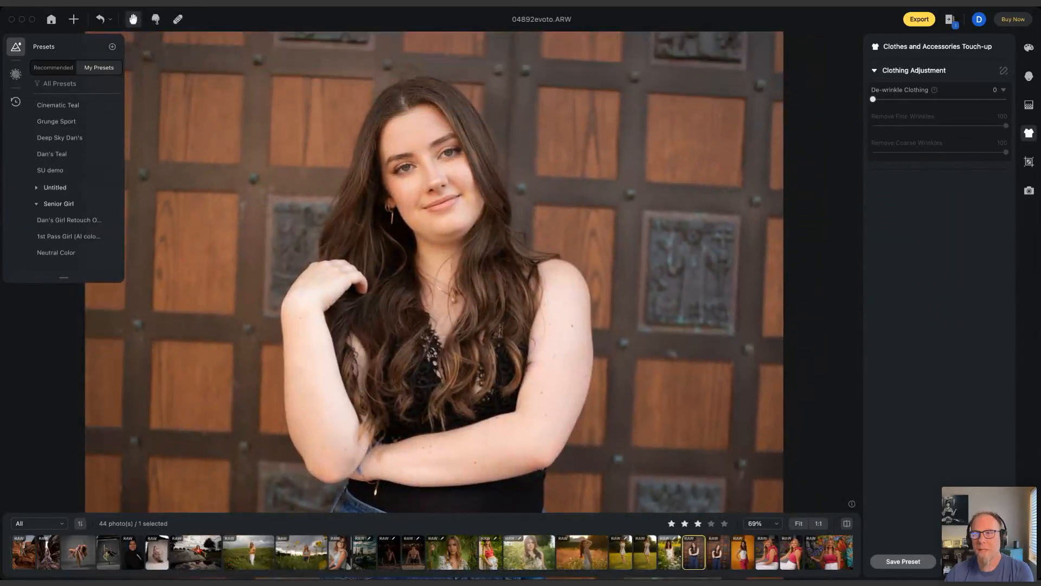
{"action": "left_click", "coordinate": [1027, 76]}
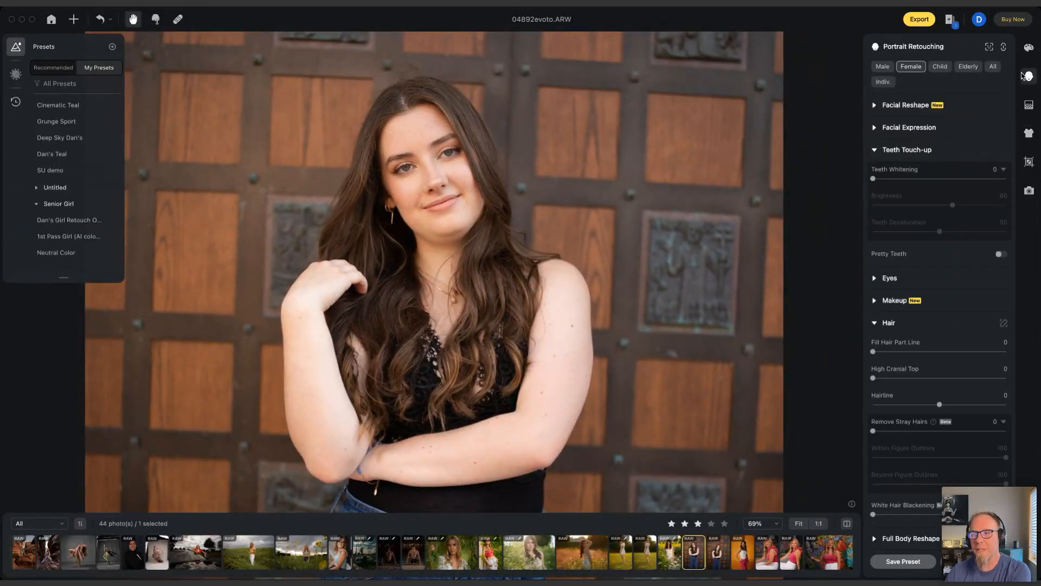
{"action": "scroll", "coordinate": [911, 213], "scroll_direction": "down", "scroll_amount": 5}
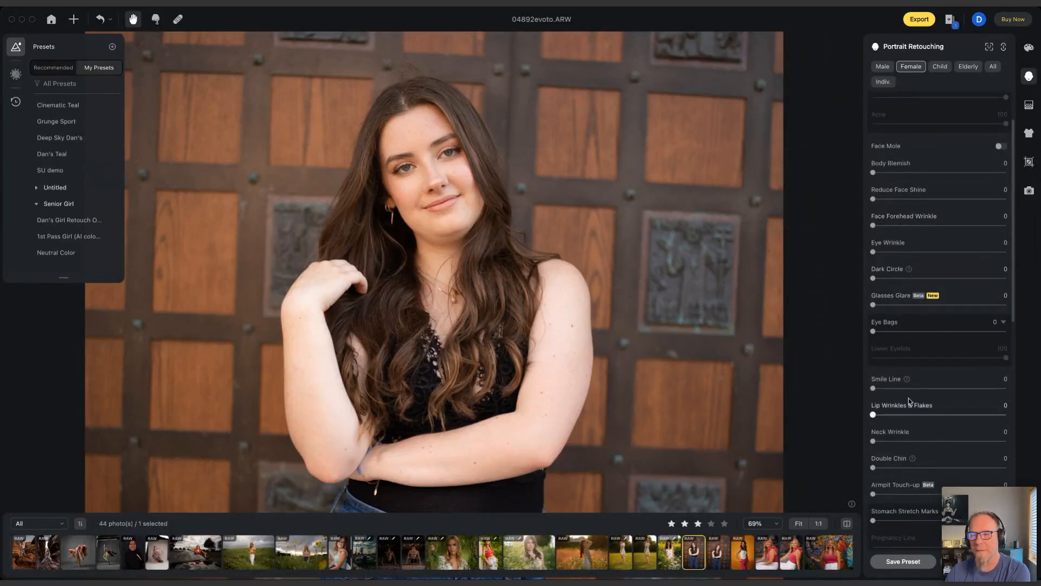
{"action": "scroll", "coordinate": [912, 402], "scroll_direction": "up", "scroll_amount": 2}
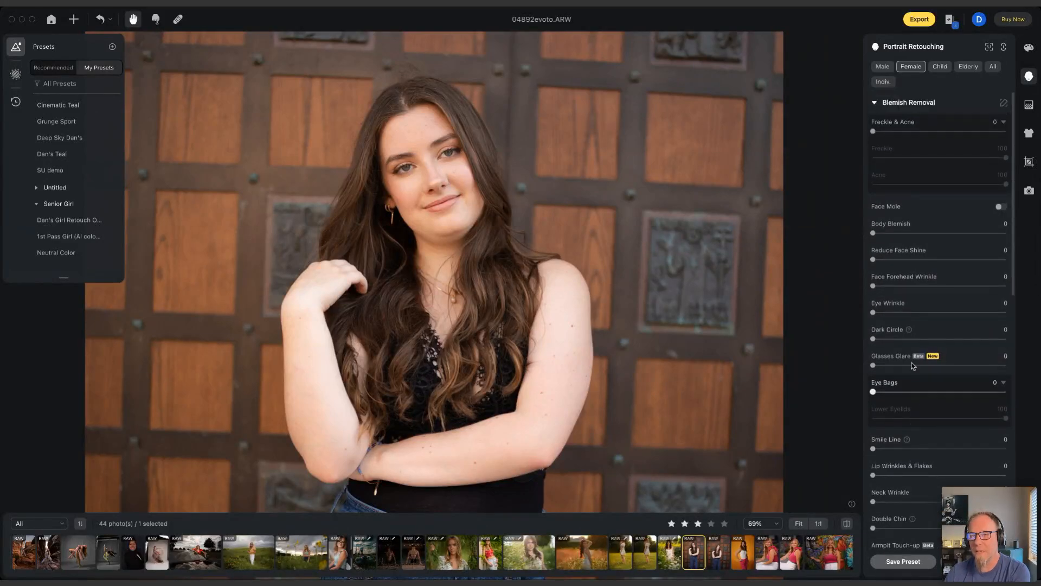
{"action": "scroll", "coordinate": [903, 342], "scroll_direction": "down", "scroll_amount": 1}
{"action": "scroll", "coordinate": [903, 342], "scroll_direction": "down", "scroll_amount": 3}
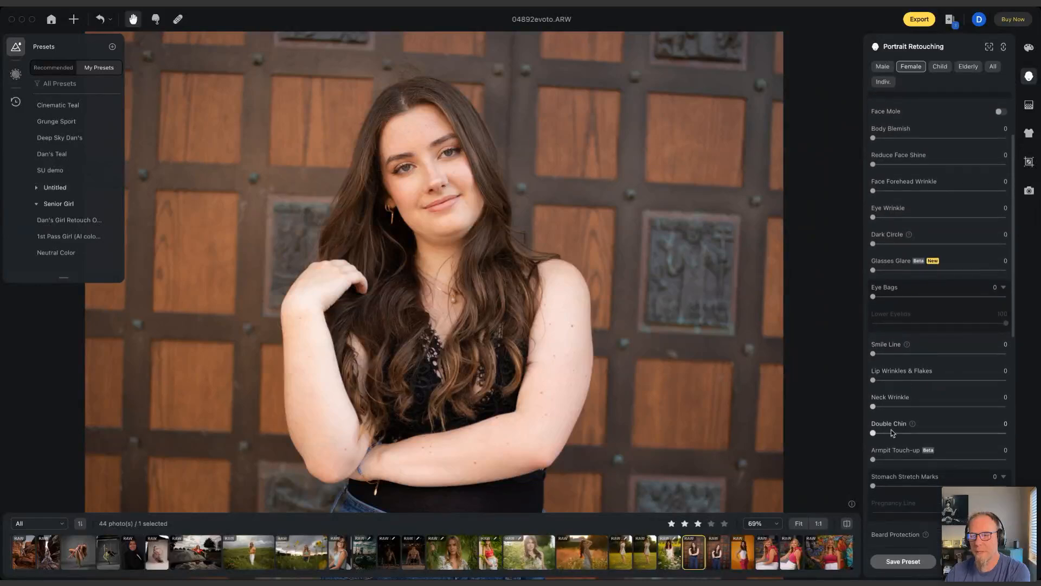
{"action": "left_click_drag", "start_coordinate": [877, 432], "coordinate": [982, 434]}
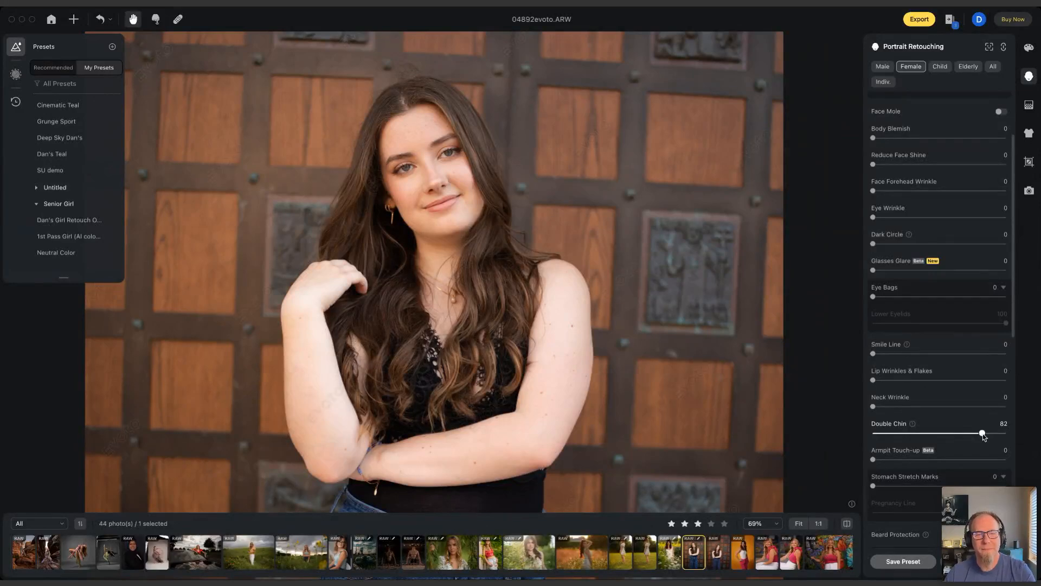
- Set Armpit Touch-up to 85 for the woman in the white dress on the orange backdrop, 04894evoto.ARW
{"action": "left_click", "coordinate": [743, 551]}
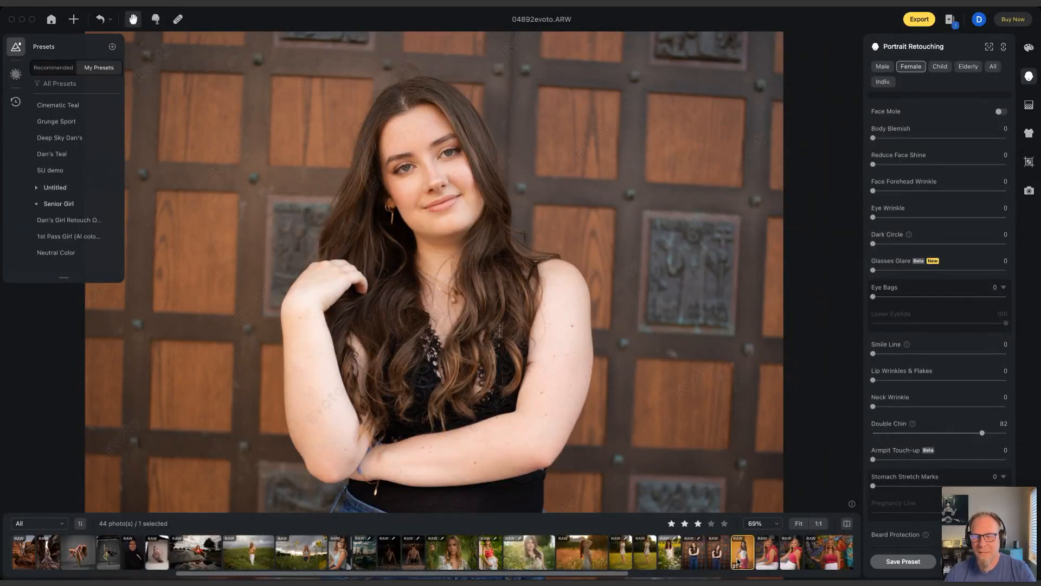
{"action": "left_click_drag", "start_coordinate": [494, 366], "coordinate": [498, 316]}
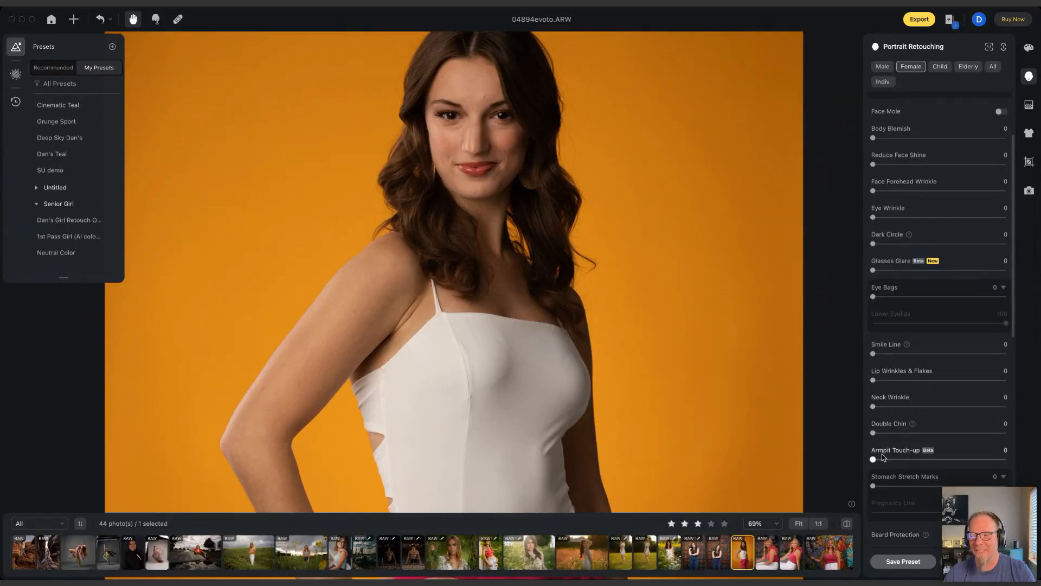
{"action": "left_click_drag", "start_coordinate": [907, 461], "coordinate": [985, 461]}
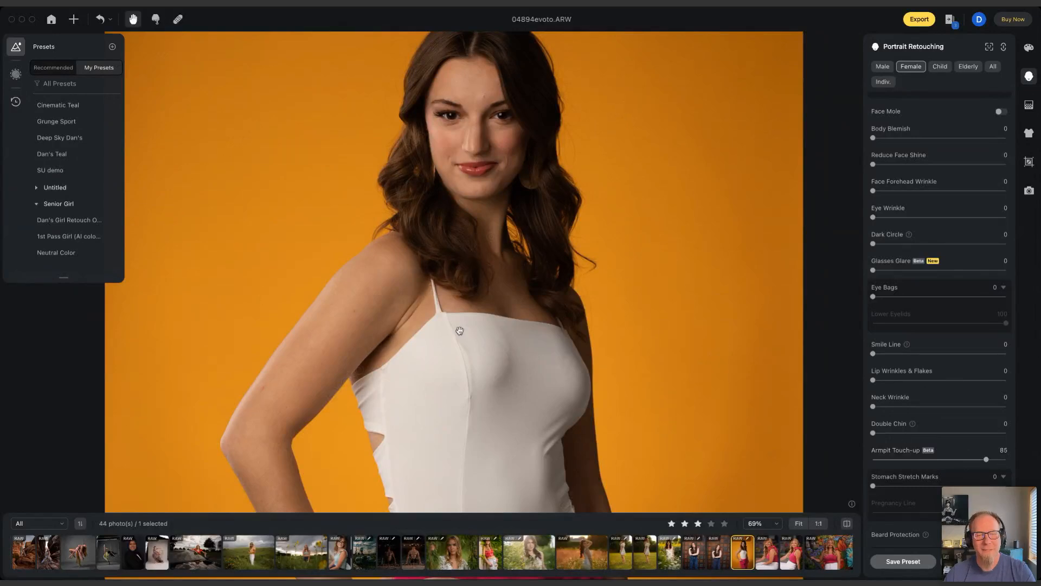
- Compare the two portraits of the blonde in the pink top, 04895evoto.ARW and 04896evoto.ARW, ending on 04895evoto.ARW
{"action": "key", "text": "Right"}
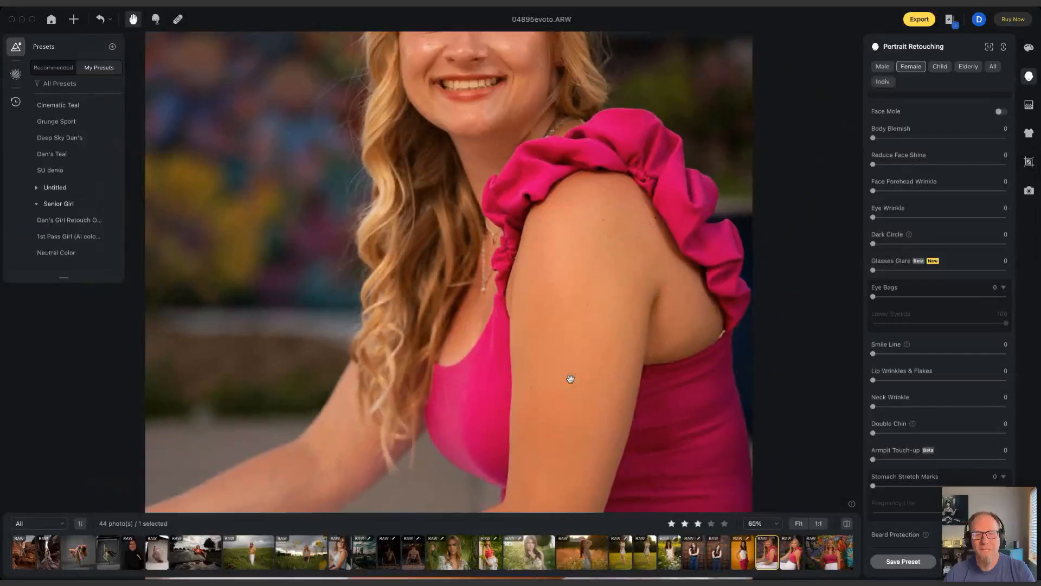
{"action": "scroll", "coordinate": [570, 379], "scroll_direction": "down", "scroll_amount": 4}
{"action": "left_click_drag", "start_coordinate": [651, 393], "coordinate": [580, 425]}
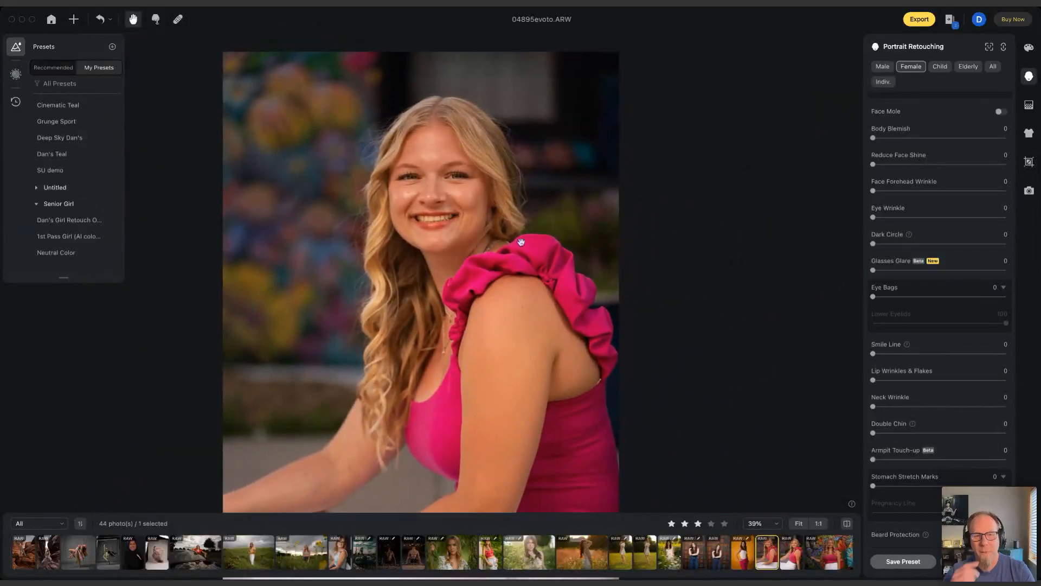
{"action": "scroll", "coordinate": [521, 242], "scroll_direction": "down", "scroll_amount": 2}
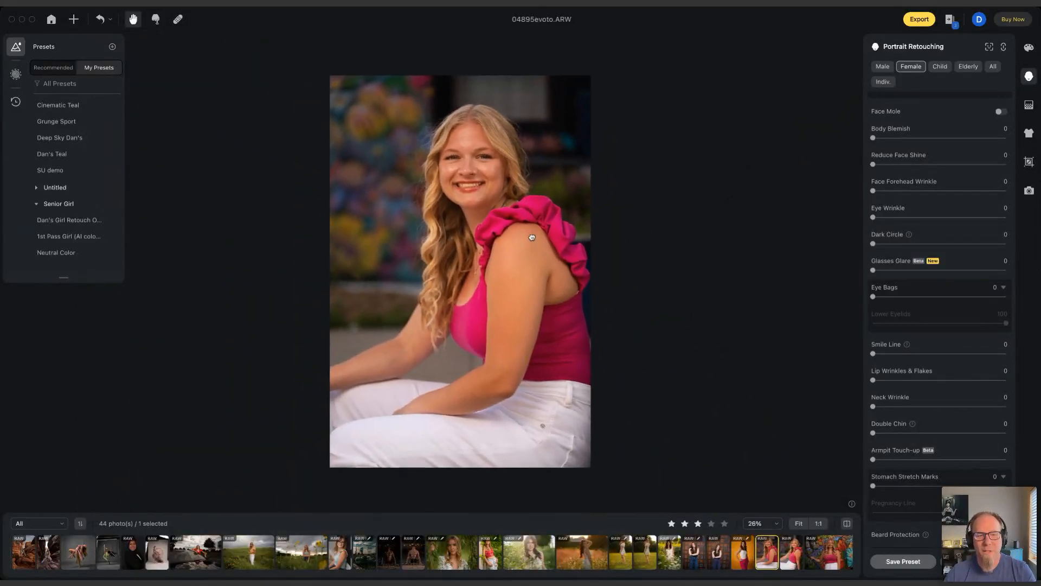
{"action": "left_click", "coordinate": [786, 553]}
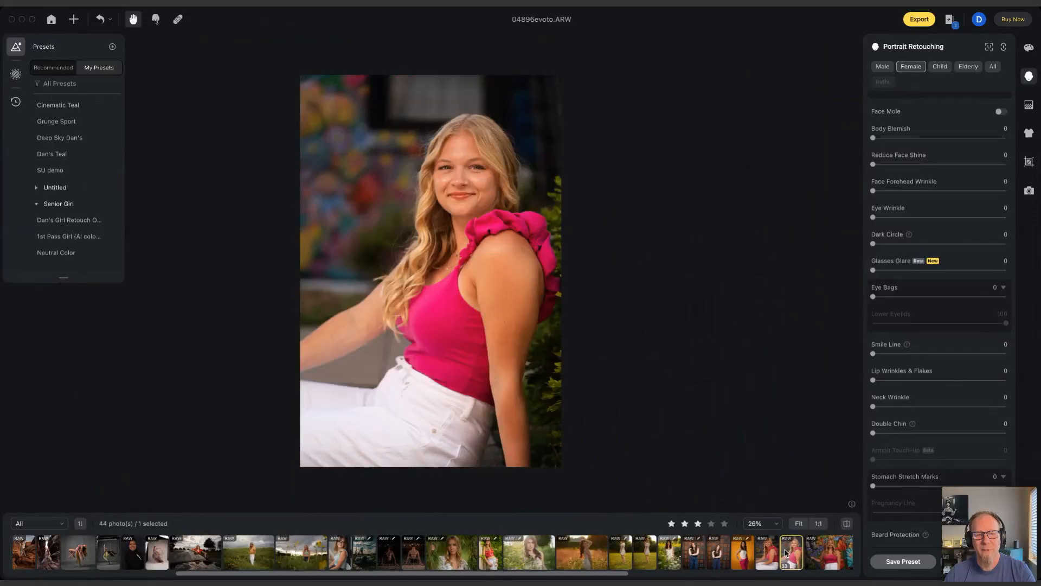
{"action": "left_click", "coordinate": [767, 554]}
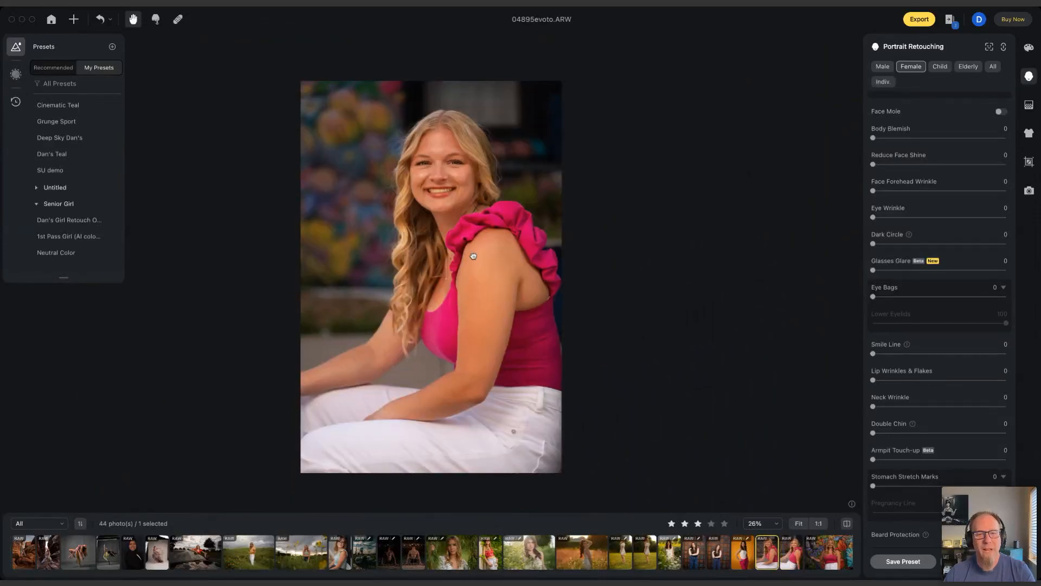
- Examine the unretouched face up close and review the available Blemish Removal and Skin Retouching settings
{"action": "scroll", "coordinate": [473, 250], "scroll_direction": "up", "scroll_amount": 2}
{"action": "scroll", "coordinate": [521, 323], "scroll_direction": "up", "scroll_amount": 2}
{"action": "scroll", "coordinate": [497, 308], "scroll_direction": "up", "scroll_amount": 3}
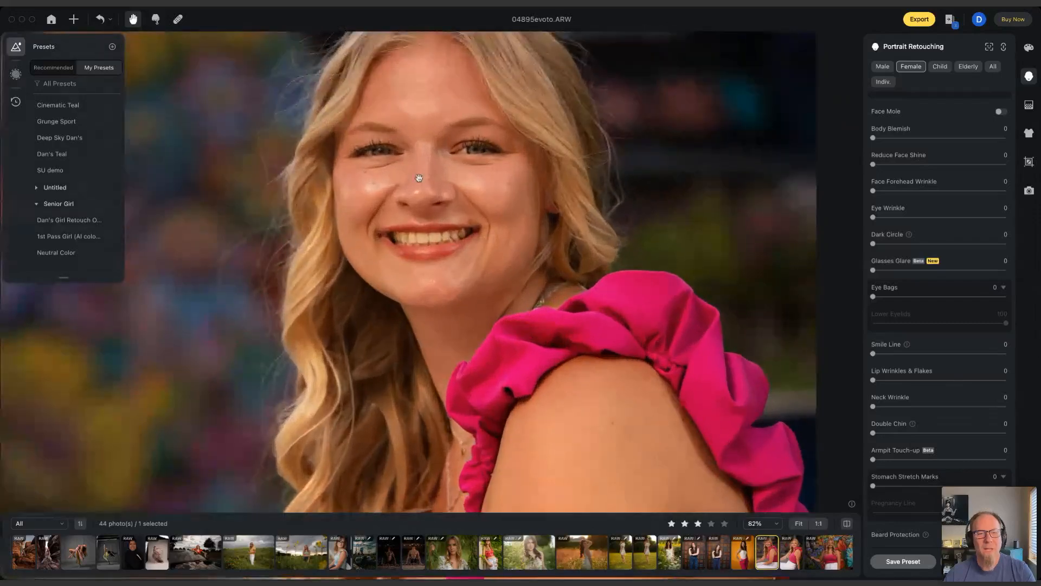
{"action": "left_click_drag", "start_coordinate": [451, 245], "coordinate": [493, 316]}
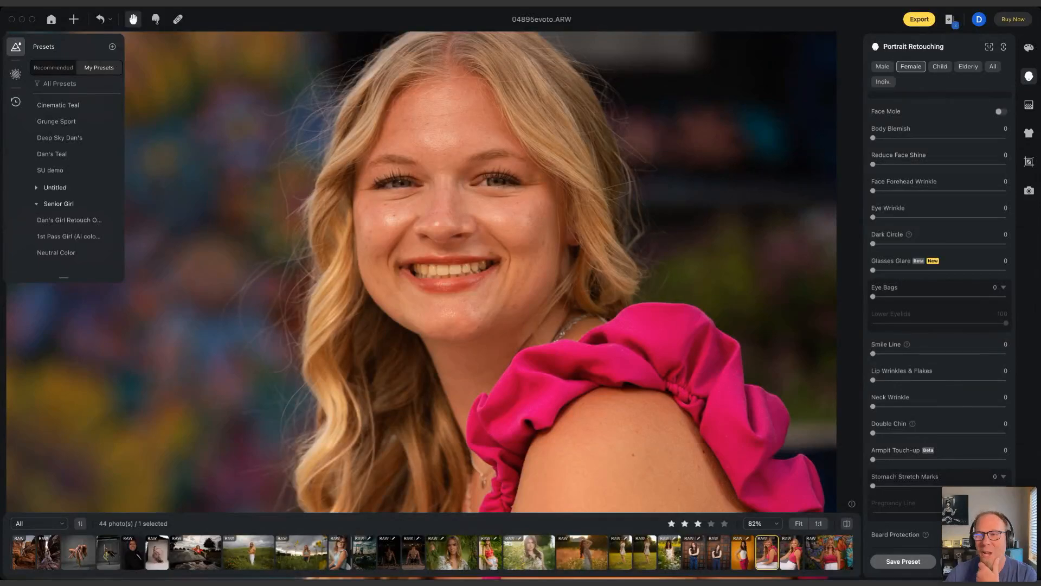
{"action": "scroll", "coordinate": [970, 116], "scroll_direction": "up", "scroll_amount": 3}
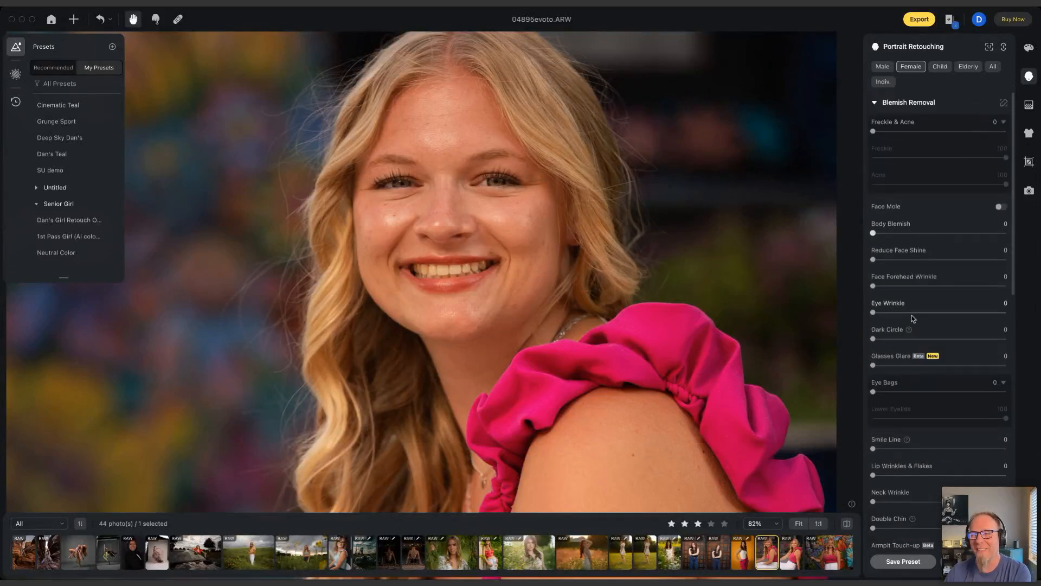
{"action": "scroll", "coordinate": [895, 352], "scroll_direction": "down", "scroll_amount": 4}
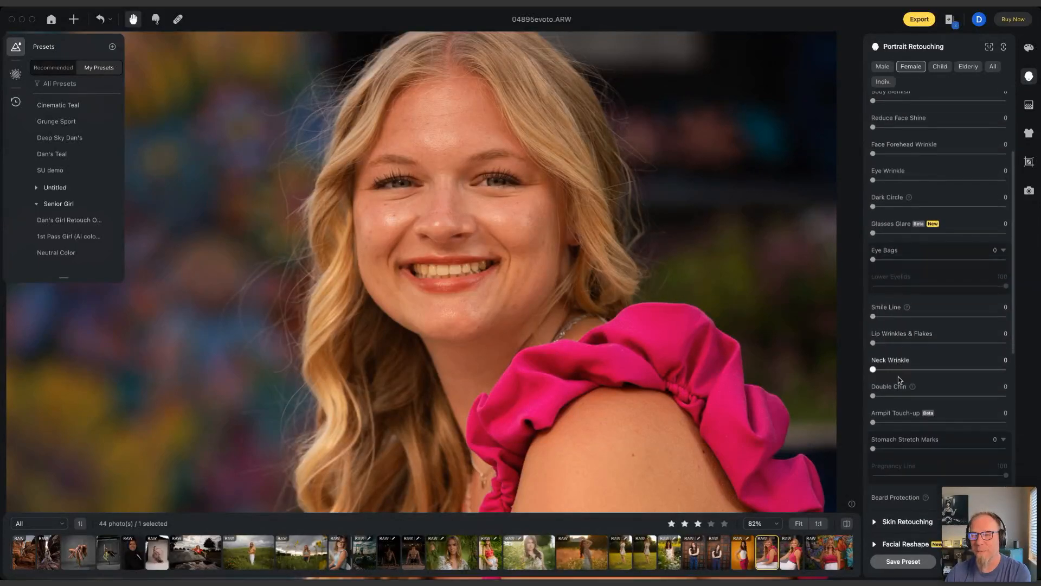
{"action": "scroll", "coordinate": [958, 349], "scroll_direction": "down", "scroll_amount": 1}
{"action": "scroll", "coordinate": [957, 352], "scroll_direction": "down", "scroll_amount": 1}
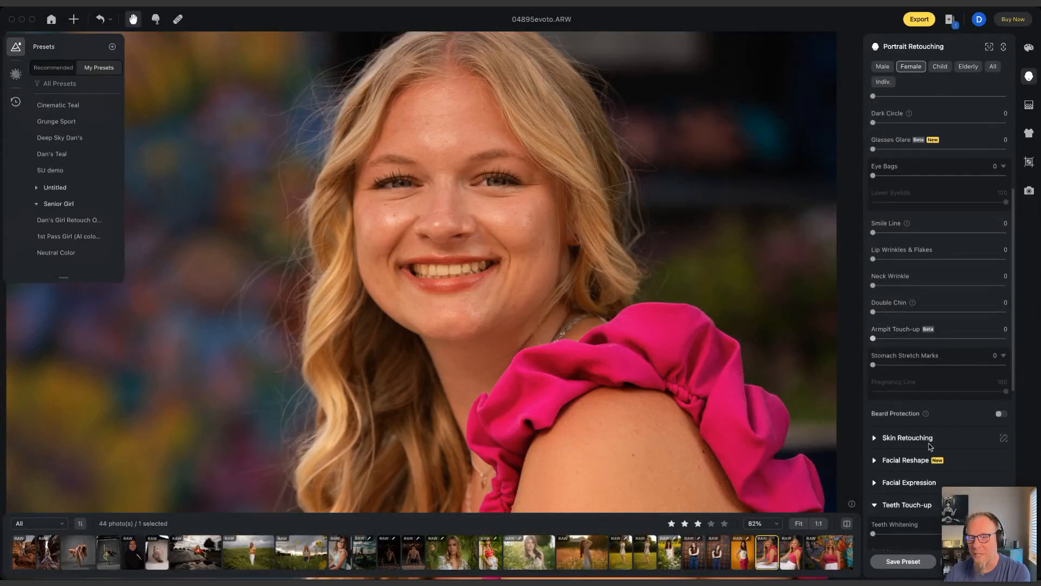
{"action": "left_click", "coordinate": [879, 443]}
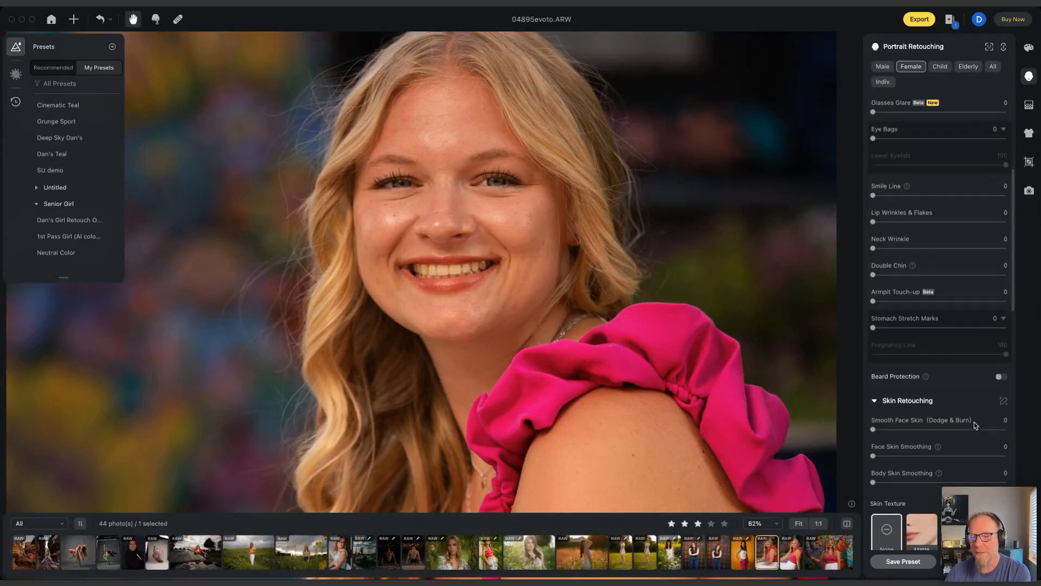
{"action": "scroll", "coordinate": [974, 422], "scroll_direction": "down", "scroll_amount": 3}
{"action": "scroll", "coordinate": [974, 425], "scroll_direction": "up", "scroll_amount": 4}
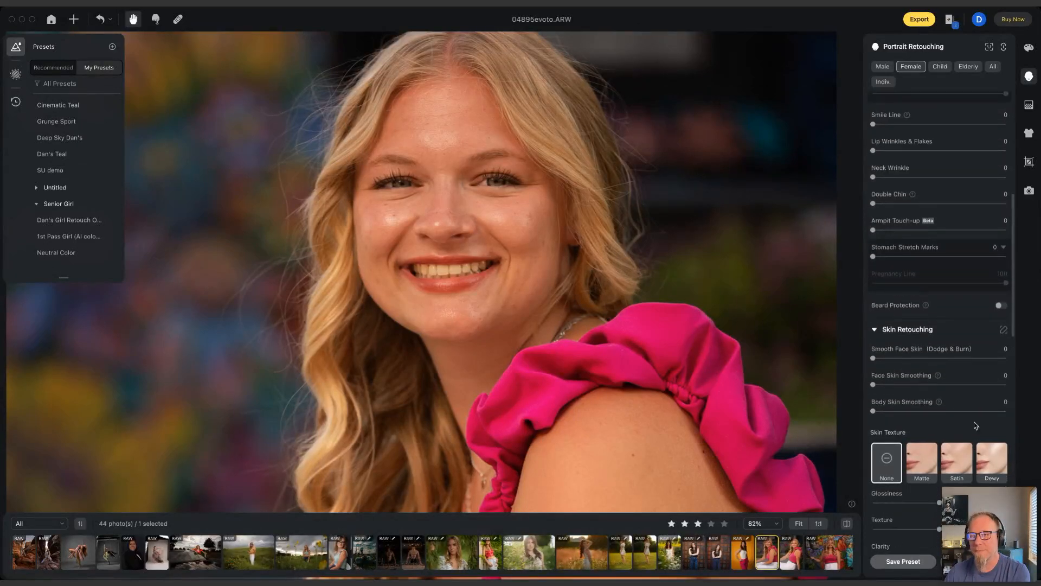
{"action": "scroll", "coordinate": [973, 425], "scroll_direction": "up", "scroll_amount": 3}
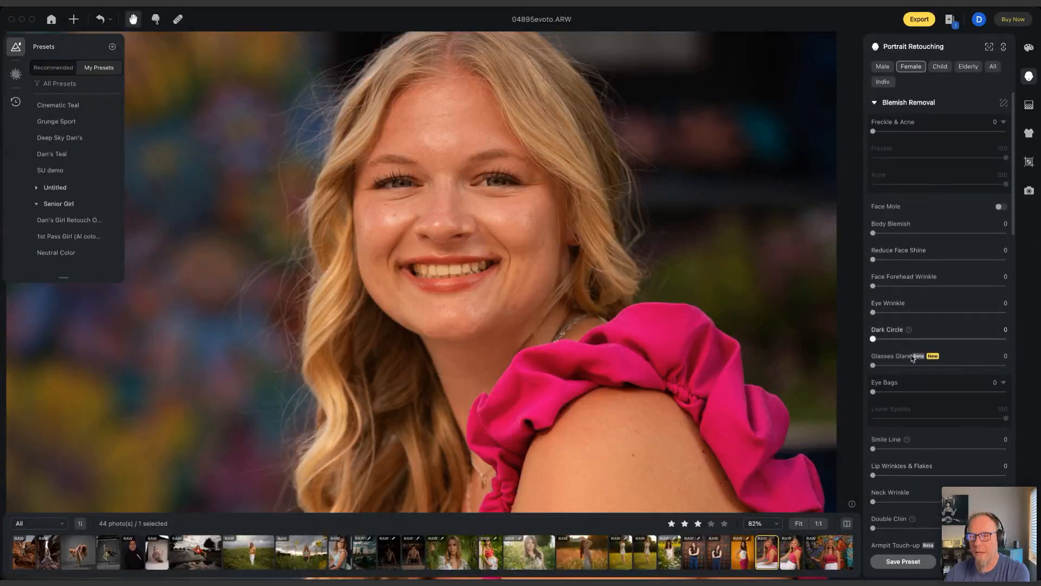
{"action": "scroll", "coordinate": [922, 363], "scroll_direction": "down", "scroll_amount": 2}
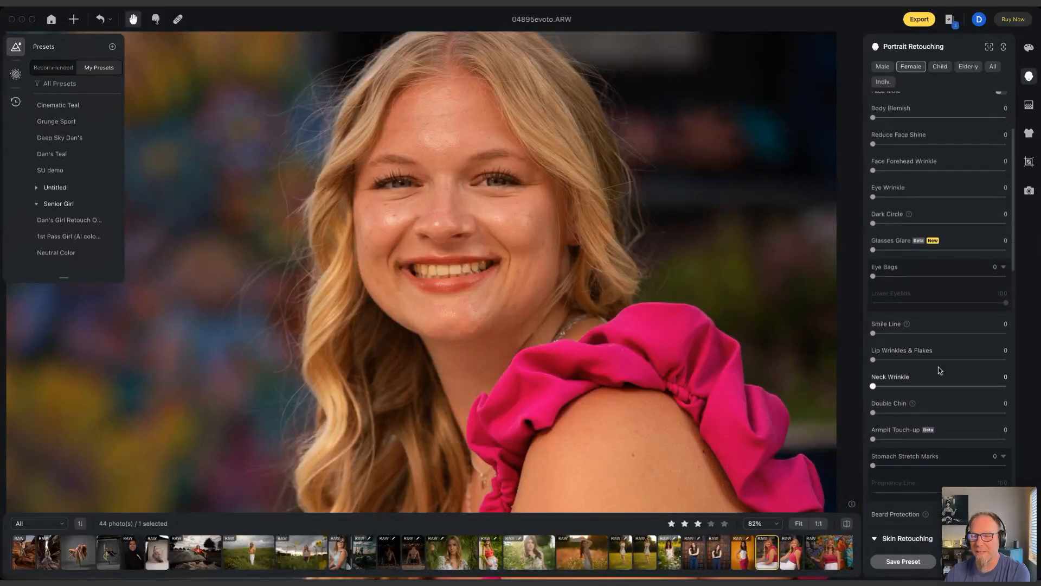
{"action": "scroll", "coordinate": [932, 368], "scroll_direction": "down", "scroll_amount": 1}
{"action": "scroll", "coordinate": [935, 414], "scroll_direction": "down", "scroll_amount": 1}
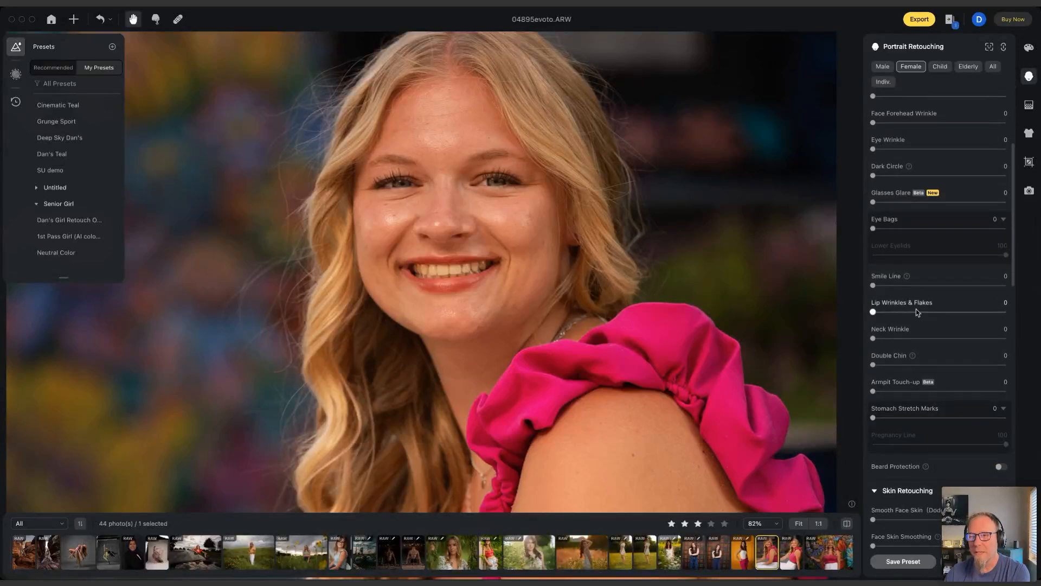
- Raise Reduce Face Shine to 74 on the portrait
{"action": "scroll", "coordinate": [916, 308], "scroll_direction": "up", "scroll_amount": 1}
{"action": "scroll", "coordinate": [911, 211], "scroll_direction": "up", "scroll_amount": 1}
{"action": "left_click_drag", "start_coordinate": [895, 183], "coordinate": [971, 186]}
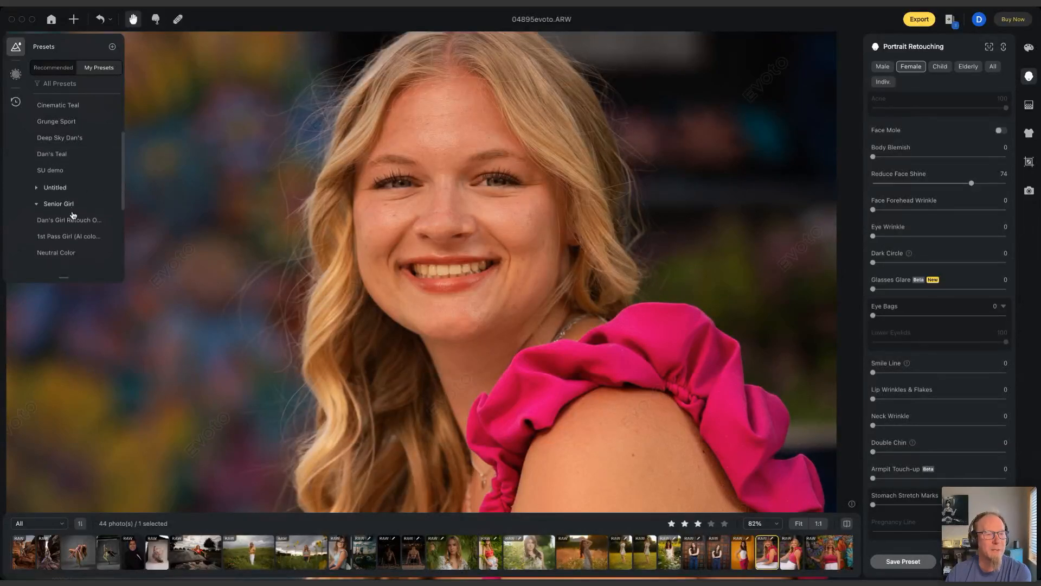
- Apply the 1st Pass Girl preset from the Senior Girl group and inspect its effect on the skin
{"action": "left_click", "coordinate": [63, 245]}
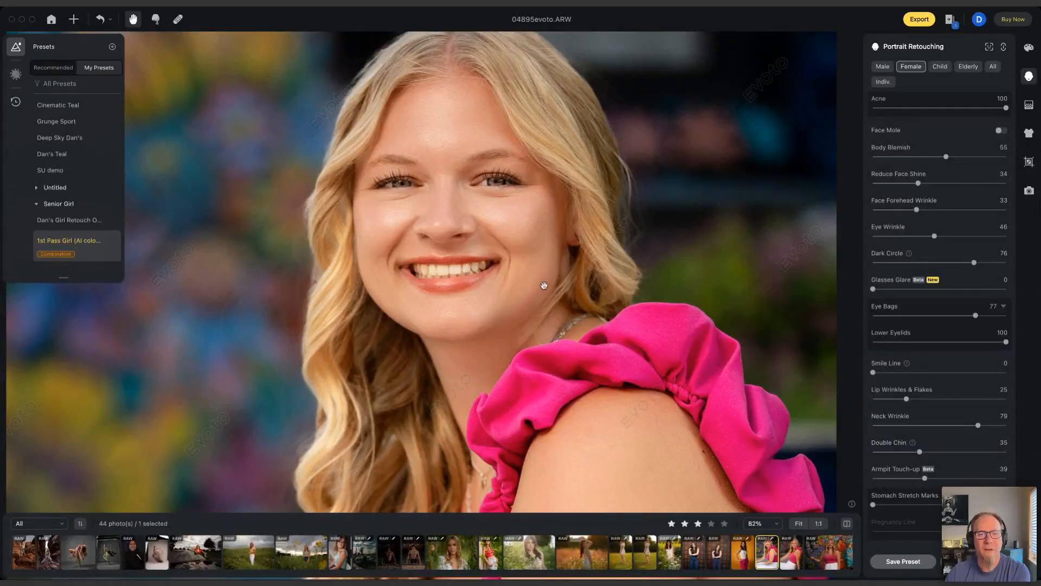
{"action": "scroll", "coordinate": [550, 287], "scroll_direction": "down", "scroll_amount": 6}
{"action": "left_click_drag", "start_coordinate": [550, 288], "coordinate": [505, 169]}
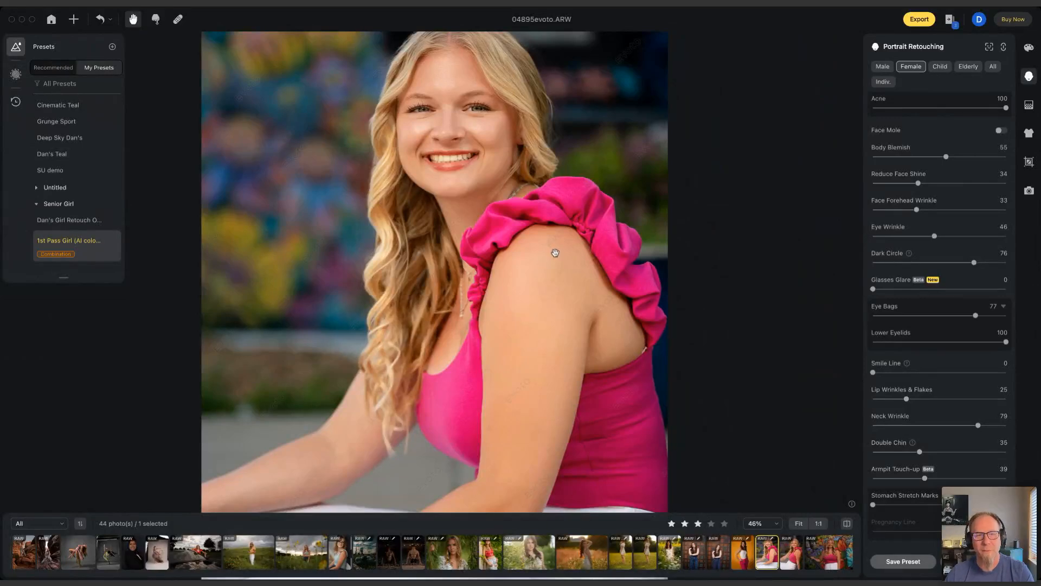
{"action": "scroll", "coordinate": [461, 142], "scroll_direction": "up", "scroll_amount": 1}
{"action": "scroll", "coordinate": [460, 142], "scroll_direction": "up", "scroll_amount": 5}
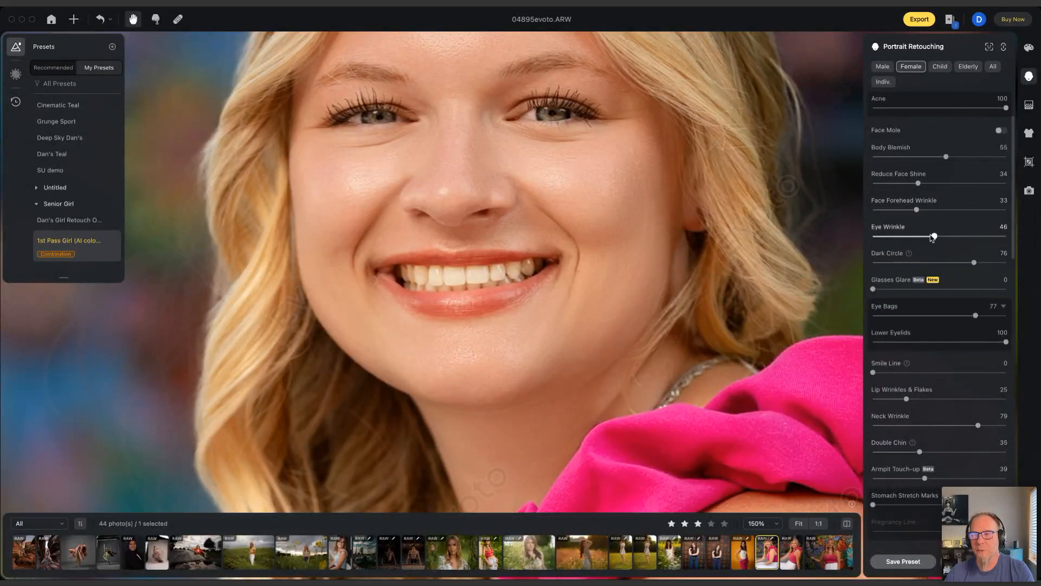
- Set Reduce Face Shine to 78 under Blemish Removal for the female portrait
{"action": "scroll", "coordinate": [923, 296], "scroll_direction": "up", "scroll_amount": 3}
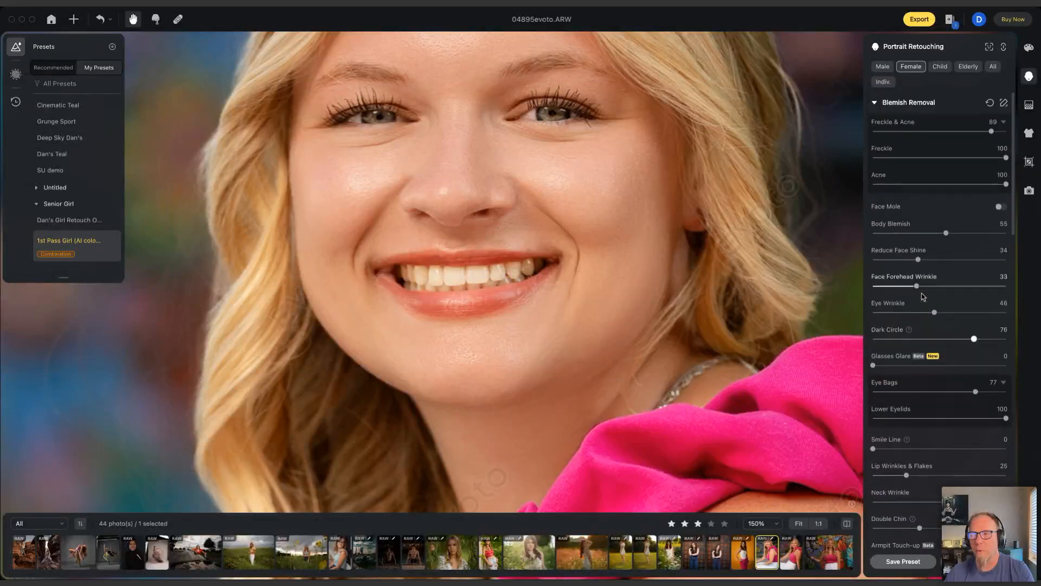
{"action": "scroll", "coordinate": [924, 301], "scroll_direction": "down", "scroll_amount": 3}
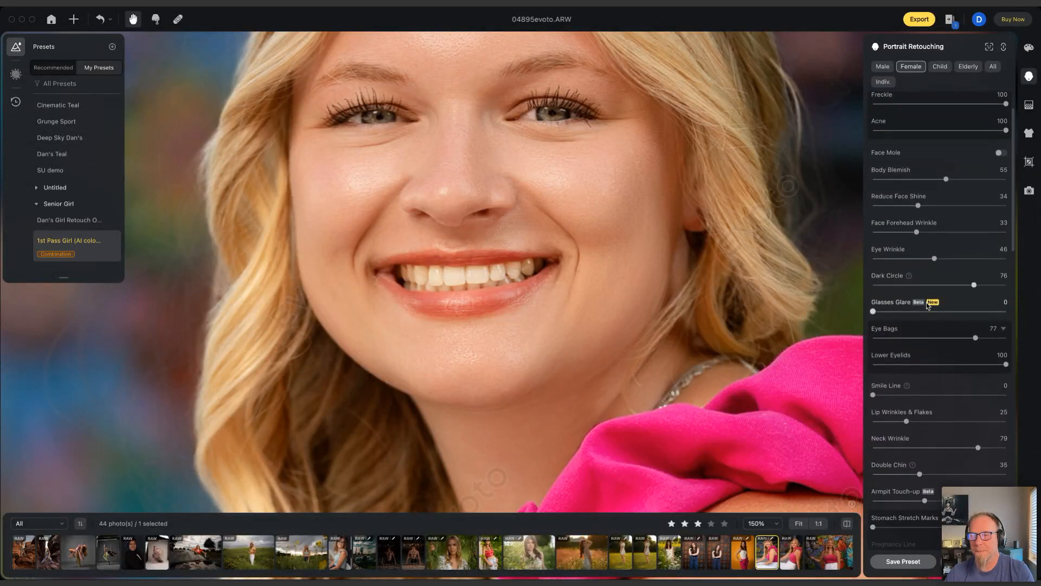
{"action": "scroll", "coordinate": [927, 306], "scroll_direction": "down", "scroll_amount": 1}
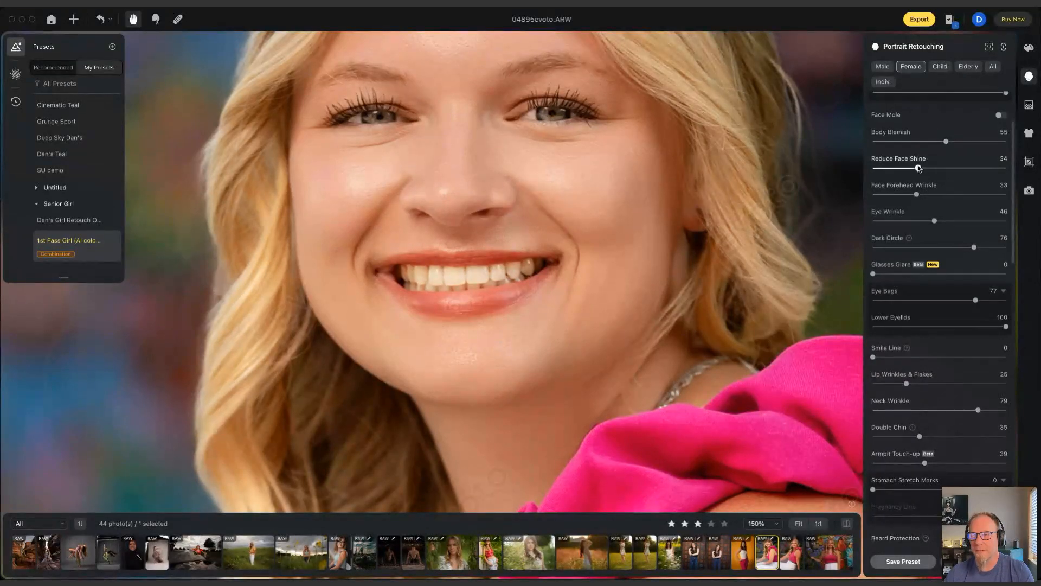
{"action": "left_click_drag", "start_coordinate": [957, 168], "coordinate": [968, 168]}
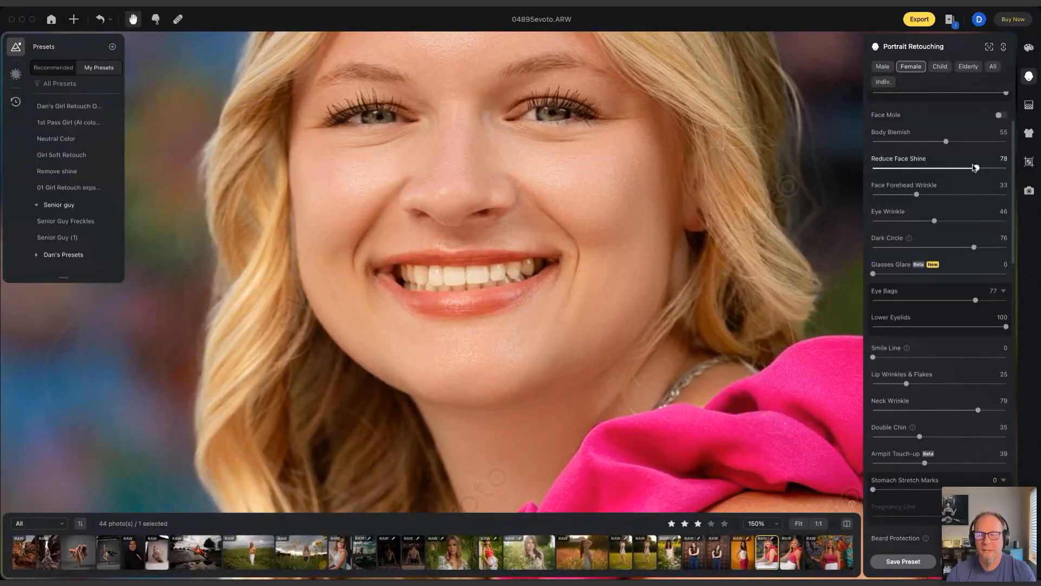
- Sync the portrait's retouching to the next two photos of the girl in the pink top
{"action": "left_click", "coordinate": [792, 552], "text": "shift"}
{"action": "scroll", "coordinate": [797, 553], "scroll_direction": "right", "scroll_amount": 5}
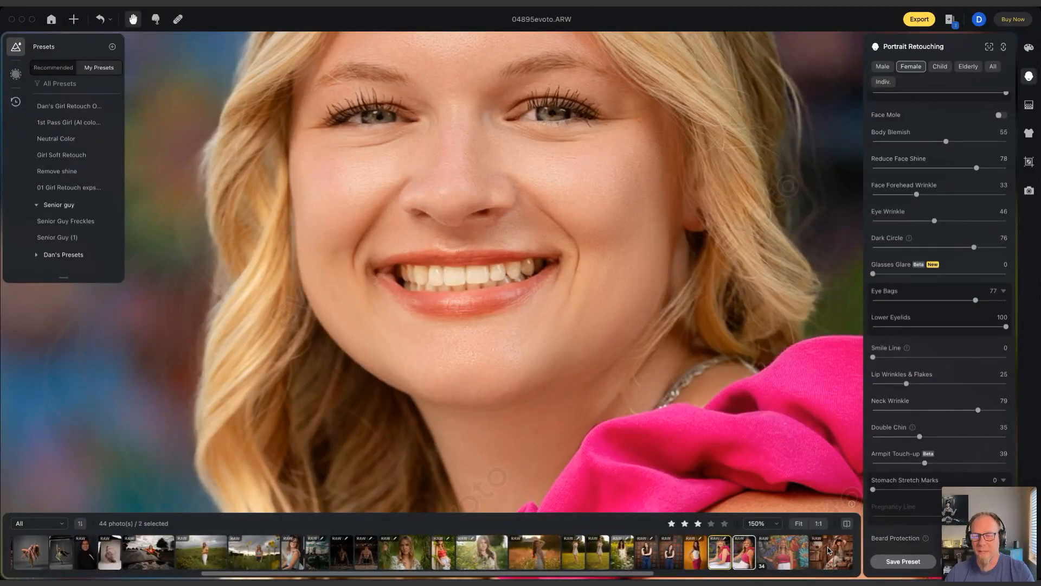
{"action": "left_click", "coordinate": [597, 553], "text": "super"}
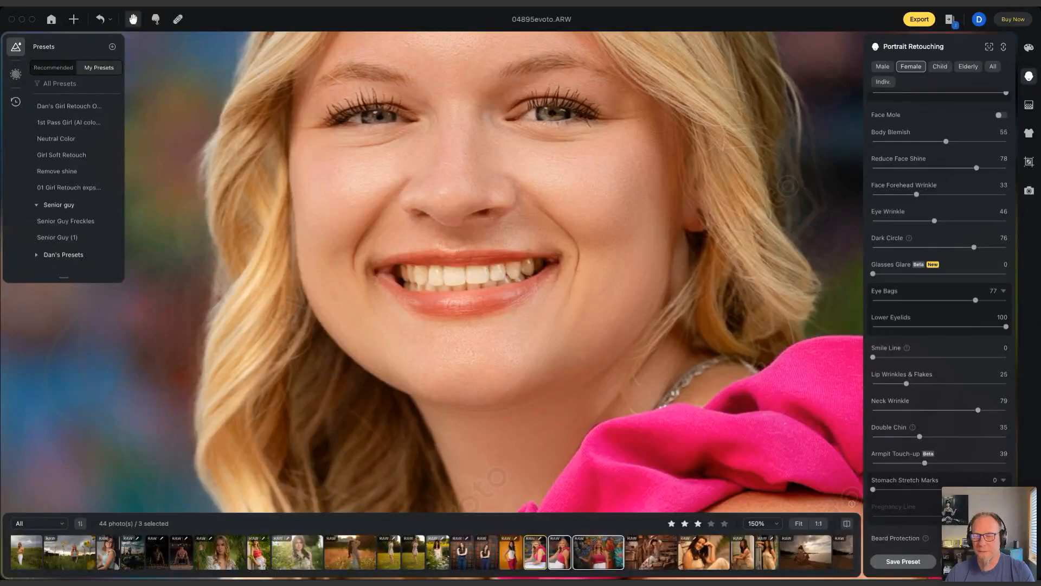
{"action": "left_click", "coordinate": [975, 561]}
{"action": "left_click", "coordinate": [617, 393]}
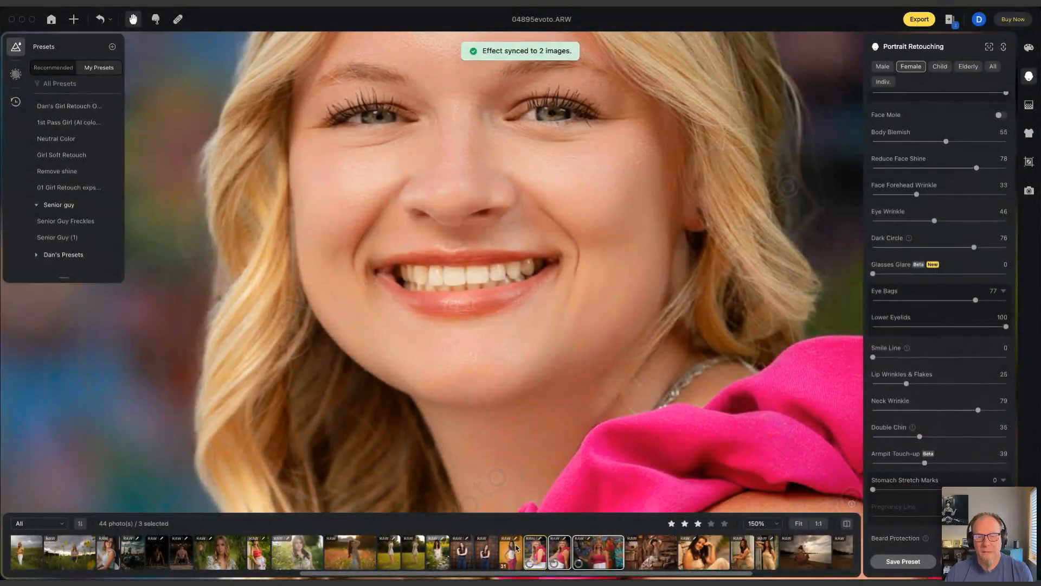
- Review the synced retouch on photos 04895evoto.ARW, 04896evoto.ARW and 04897evoto.ARW, checking the mural portrait up close
{"action": "left_click", "coordinate": [515, 552]}
{"action": "left_click", "coordinate": [535, 552]}
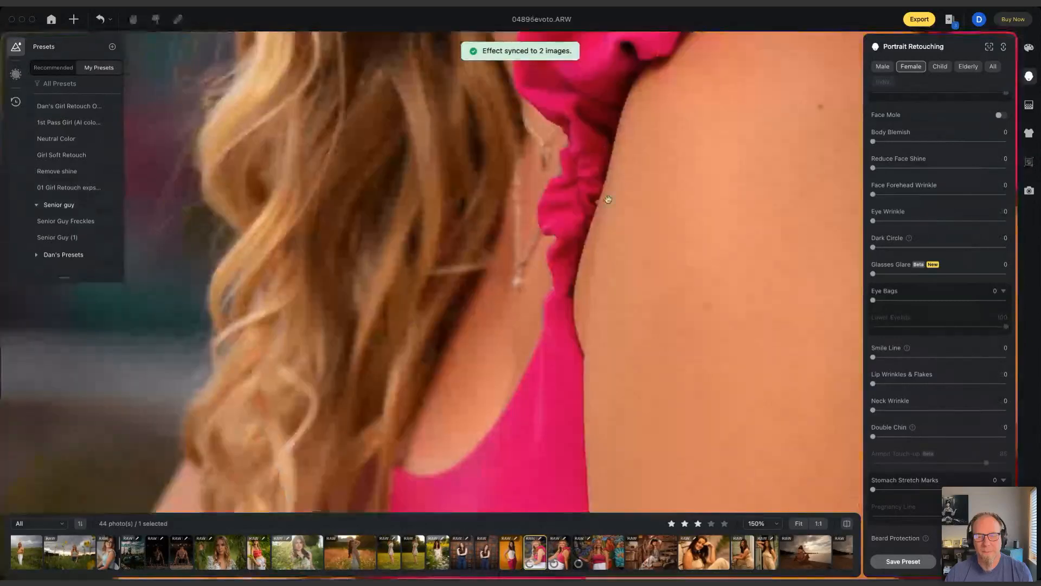
{"action": "left_click", "coordinate": [590, 152]}
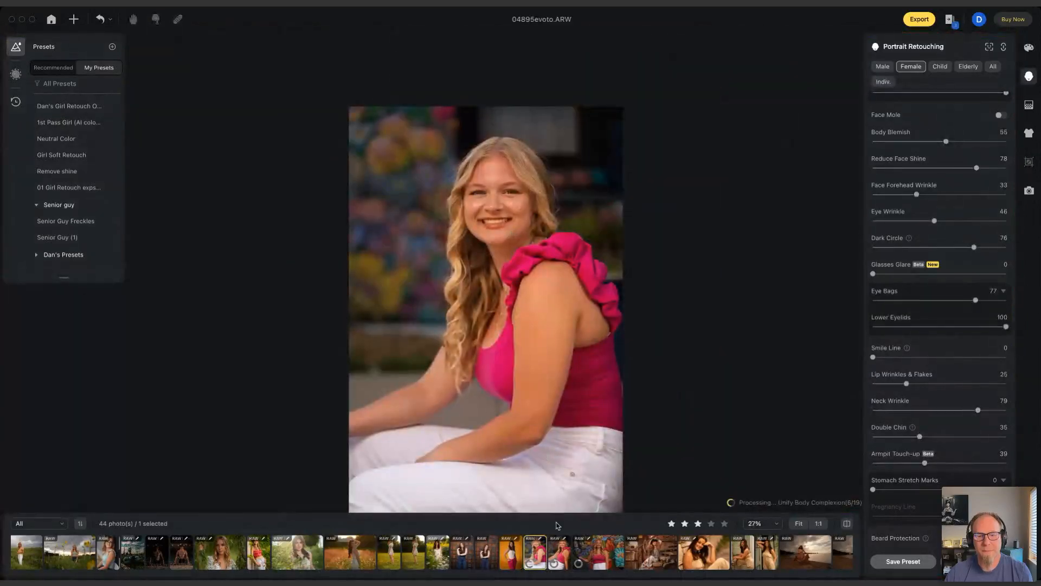
{"action": "left_click", "coordinate": [566, 555]}
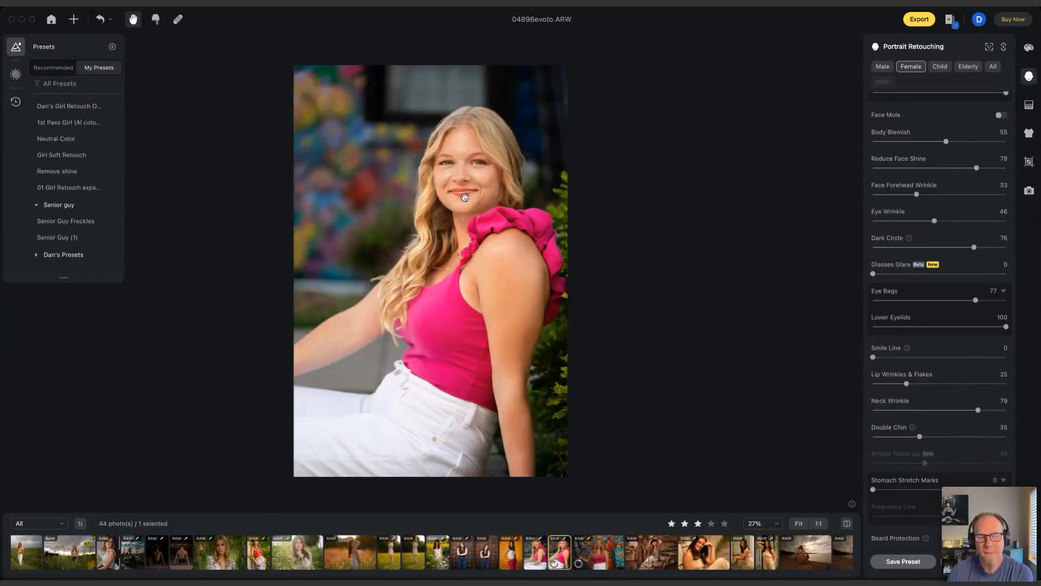
{"action": "key", "text": "Right"}
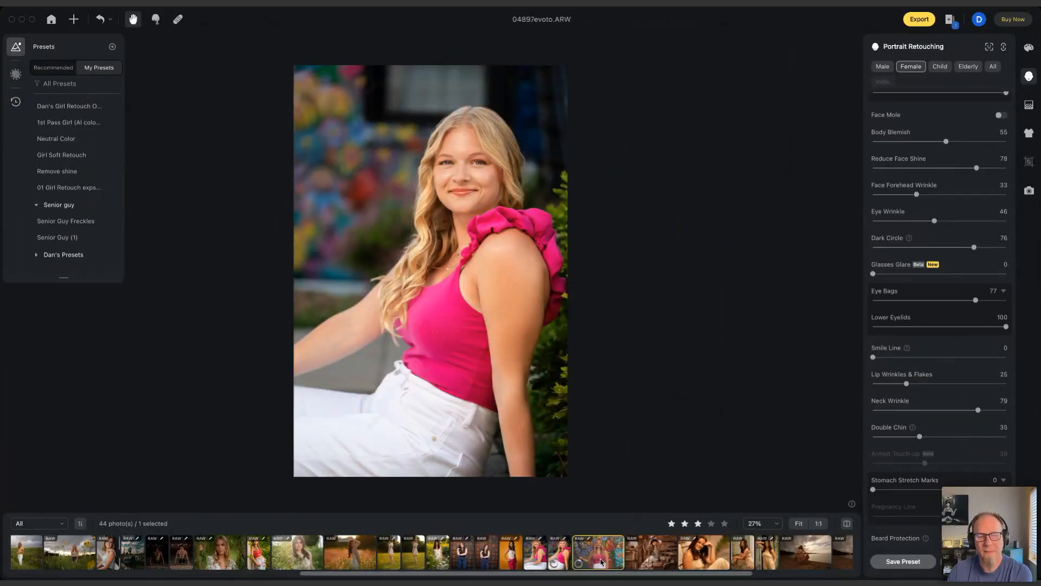
{"action": "scroll", "coordinate": [432, 239], "scroll_direction": "up", "scroll_amount": 5}
{"action": "scroll", "coordinate": [437, 233], "scroll_direction": "up", "scroll_amount": 2}
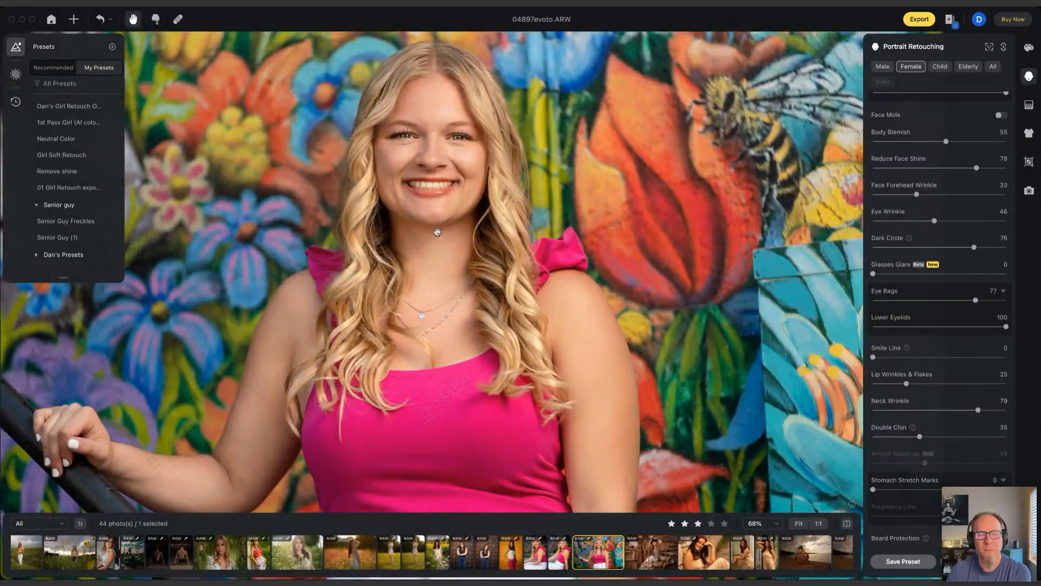
- Open the portrait of the boy in the light blue polo and apply the Senior Guy Freckles preset
{"action": "scroll", "coordinate": [740, 559], "scroll_direction": "down", "scroll_amount": 3}
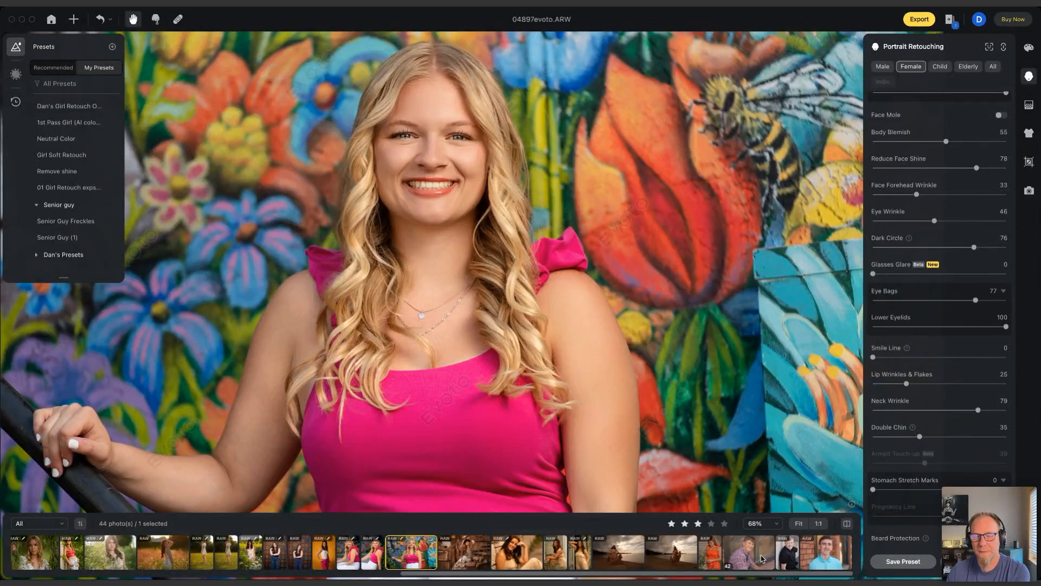
{"action": "left_click", "coordinate": [825, 552]}
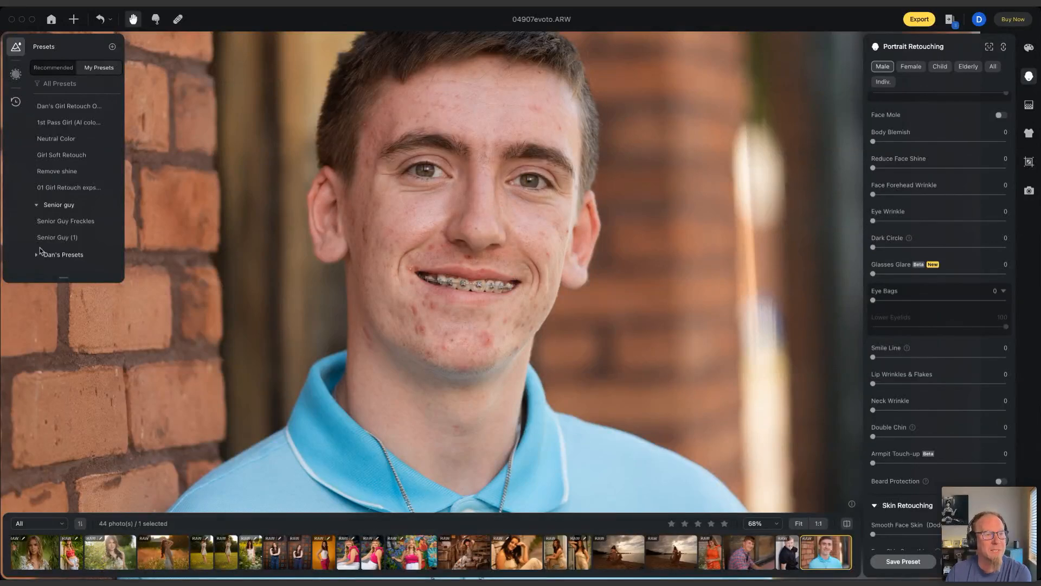
{"action": "left_click", "coordinate": [71, 230]}
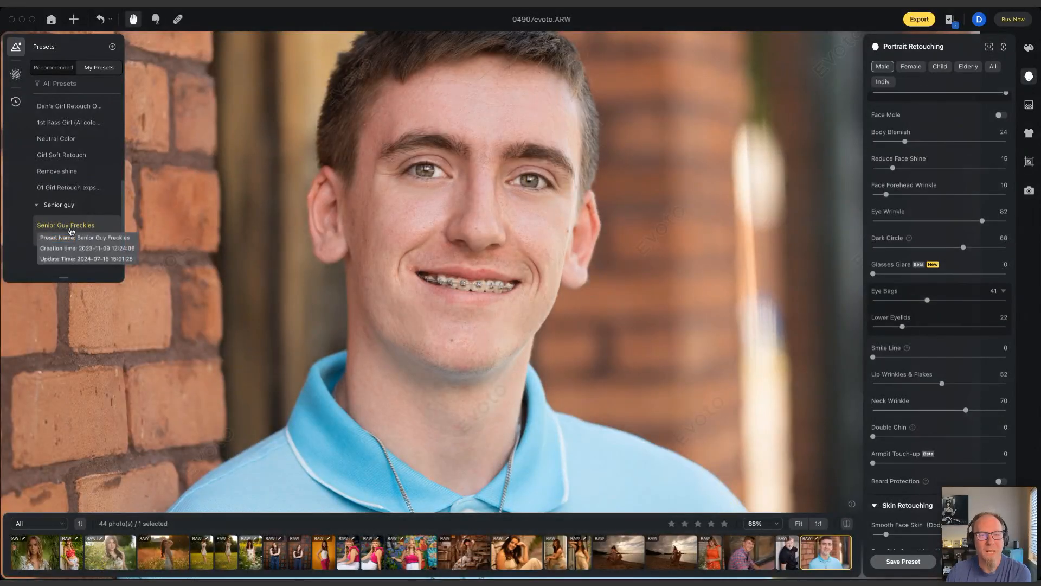
- Inspect the boy's facial skin up close and set Freckle & Acne to 59
{"action": "scroll", "coordinate": [476, 259], "scroll_direction": "up", "scroll_amount": 5}
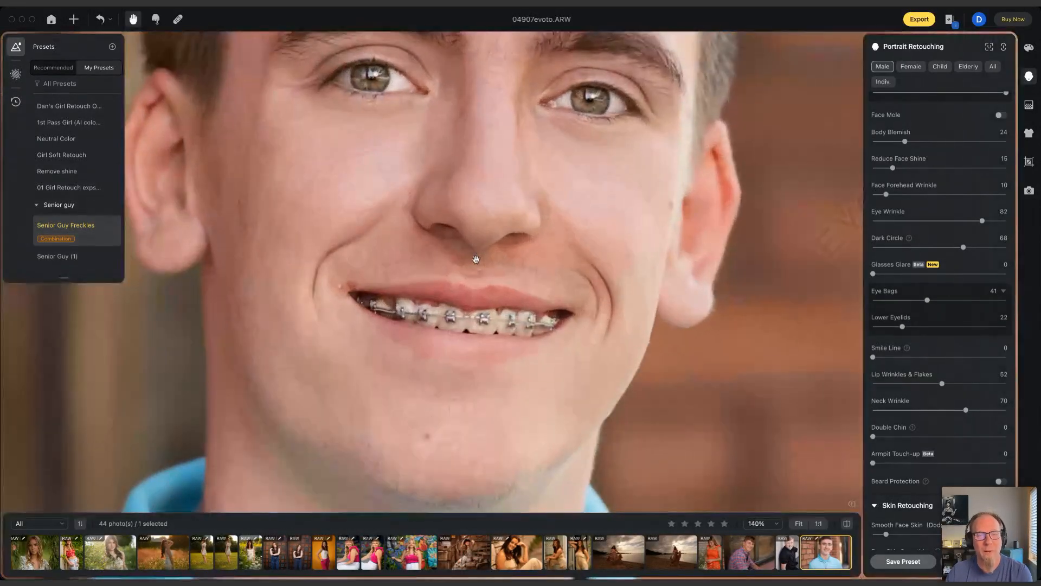
{"action": "key", "text": "backslash"}
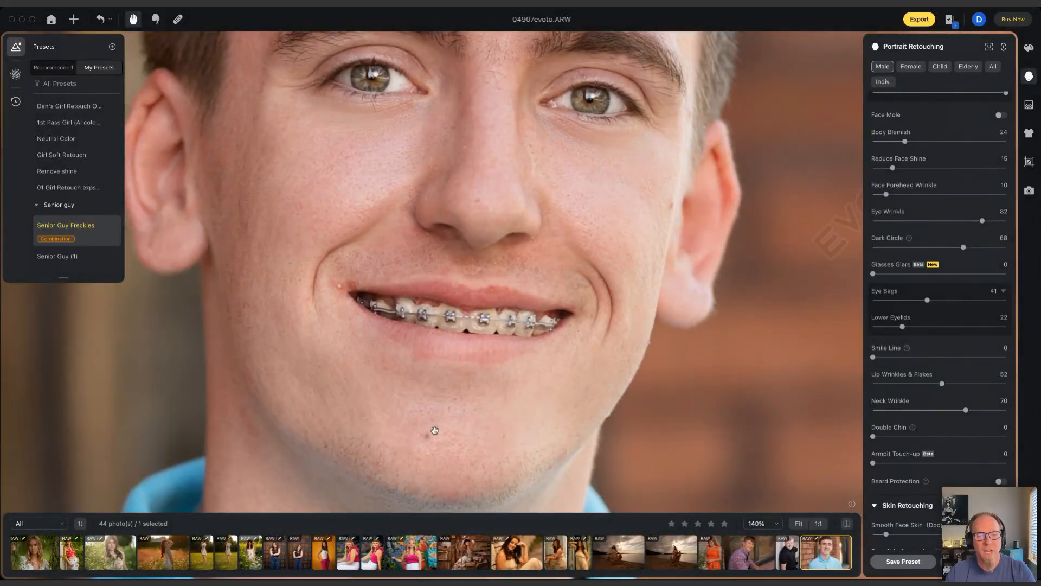
{"action": "scroll", "coordinate": [940, 240], "scroll_direction": "up", "scroll_amount": 2}
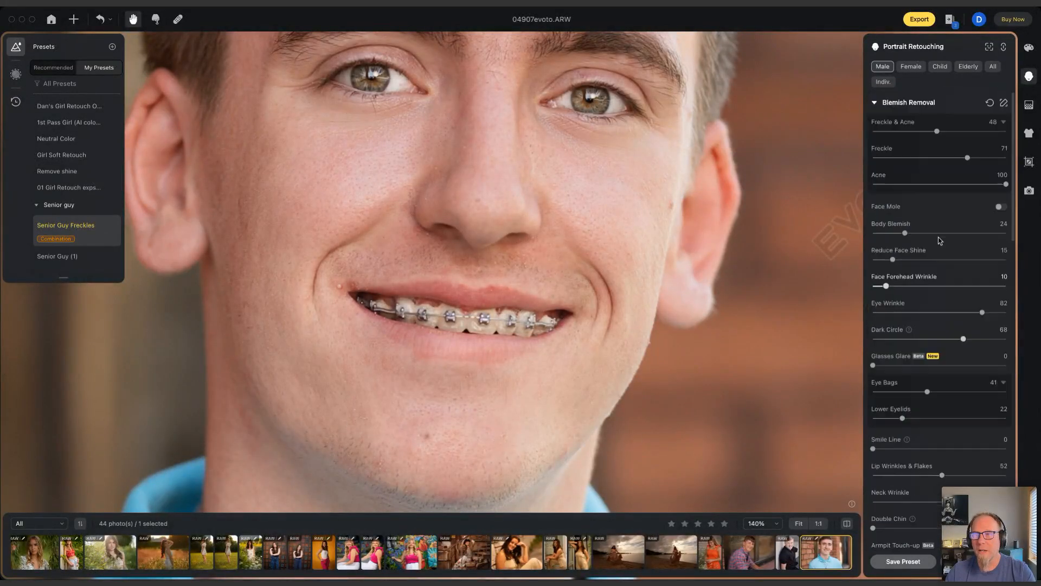
{"action": "left_click_drag", "start_coordinate": [937, 133], "coordinate": [952, 132]}
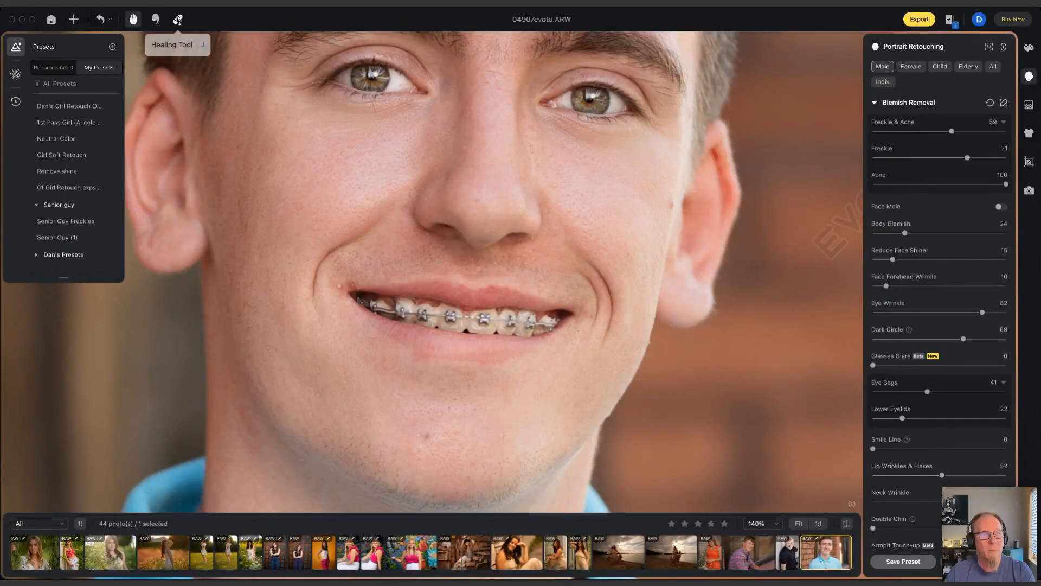
- Heal the small spot beside the corner of the boy's mouth with the Spot Healing Brush
{"action": "left_click", "coordinate": [178, 19]}
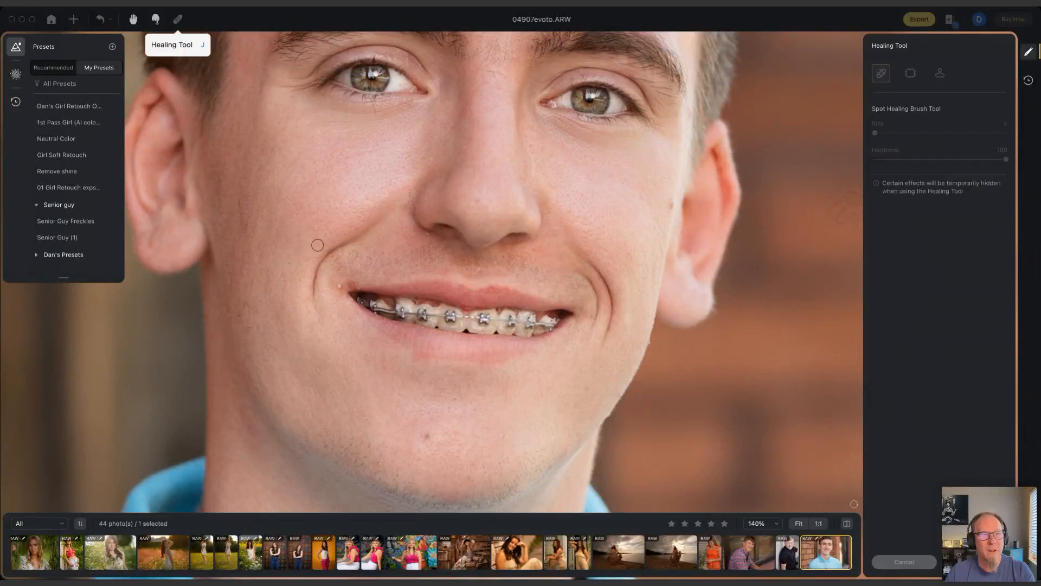
{"action": "left_click", "coordinate": [356, 279]}
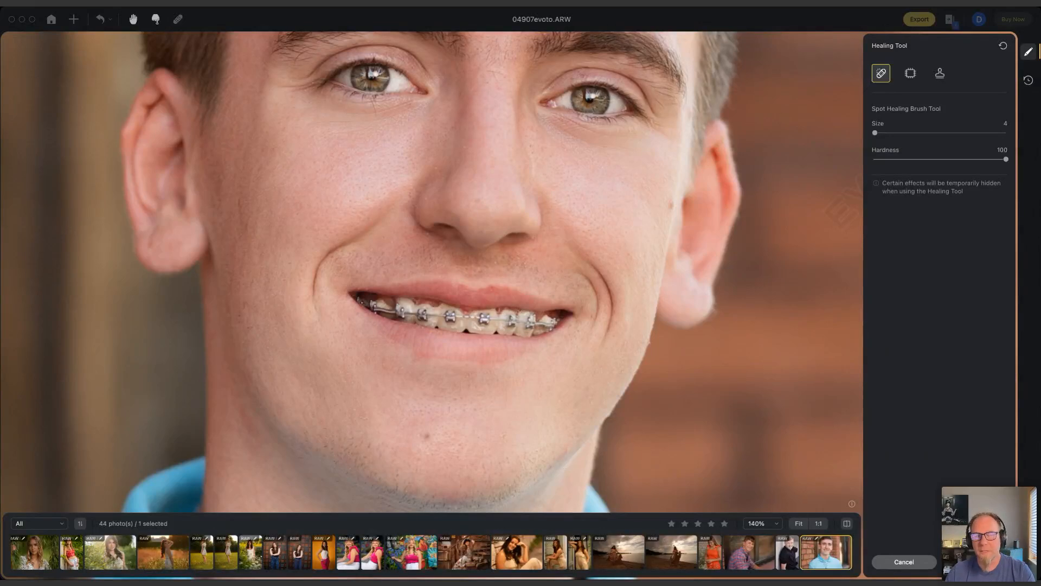
{"action": "left_click", "coordinate": [975, 562]}
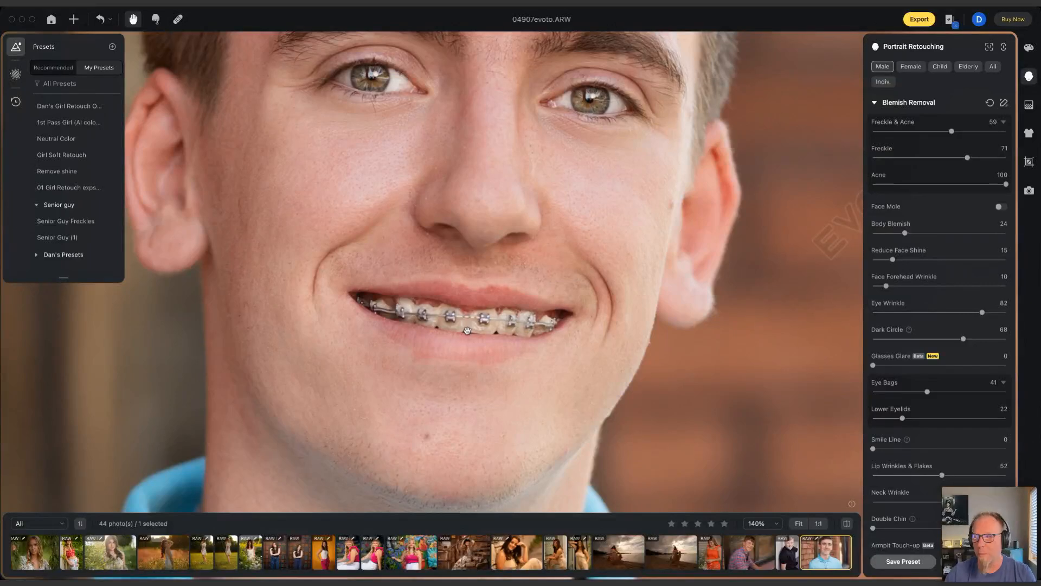
- Turn on Pretty Teeth for the boy in the light blue polo, comparing his smile with the option on and off
{"action": "scroll", "coordinate": [471, 269], "scroll_direction": "down", "scroll_amount": 2}
{"action": "scroll", "coordinate": [471, 269], "scroll_direction": "down", "scroll_amount": 3}
{"action": "scroll", "coordinate": [474, 269], "scroll_direction": "up", "scroll_amount": 2}
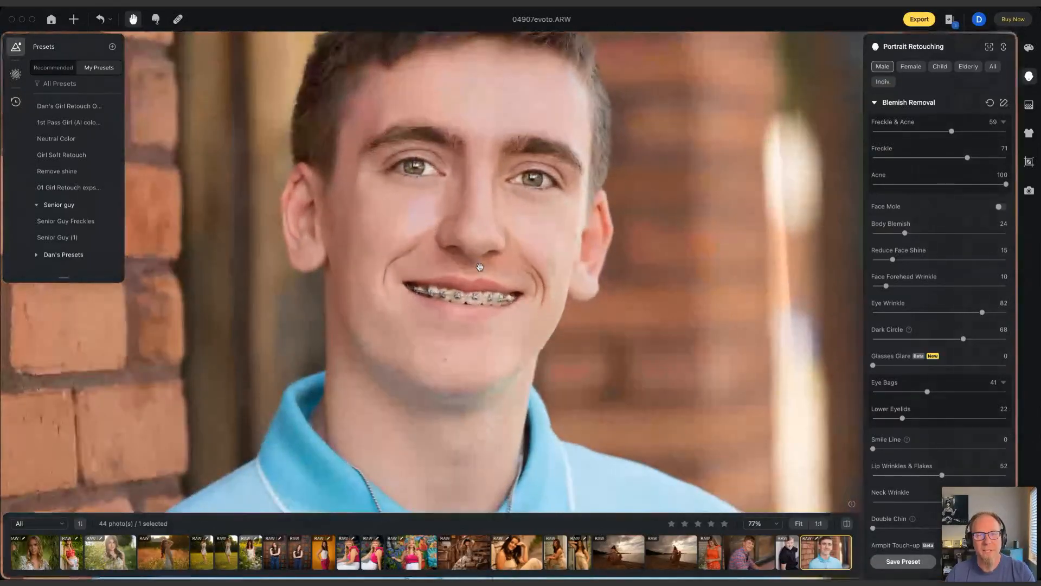
{"action": "scroll", "coordinate": [481, 270], "scroll_direction": "up", "scroll_amount": 1}
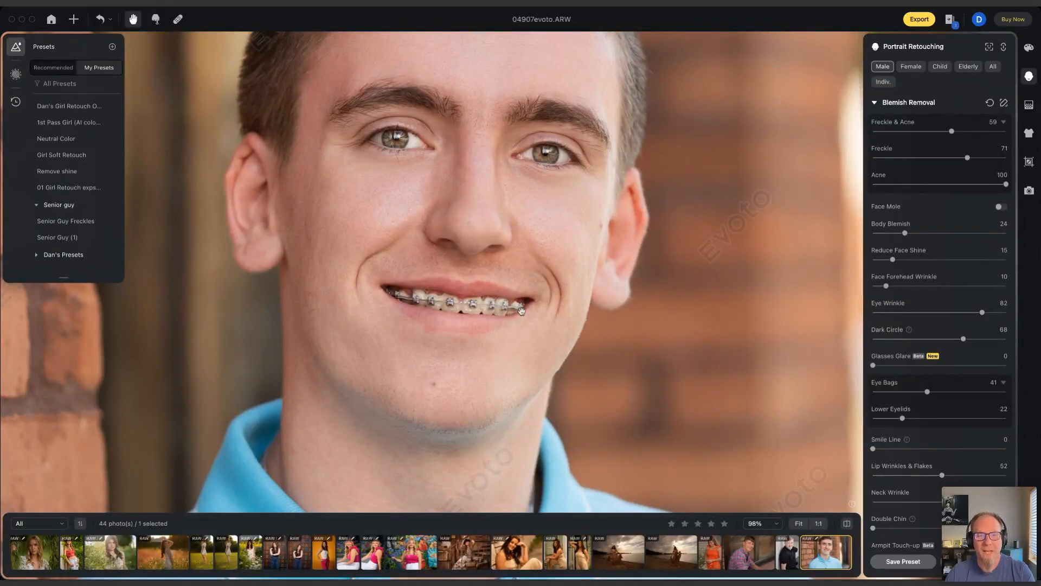
{"action": "scroll", "coordinate": [955, 361], "scroll_direction": "down", "scroll_amount": 6}
{"action": "scroll", "coordinate": [954, 367], "scroll_direction": "down", "scroll_amount": 10}
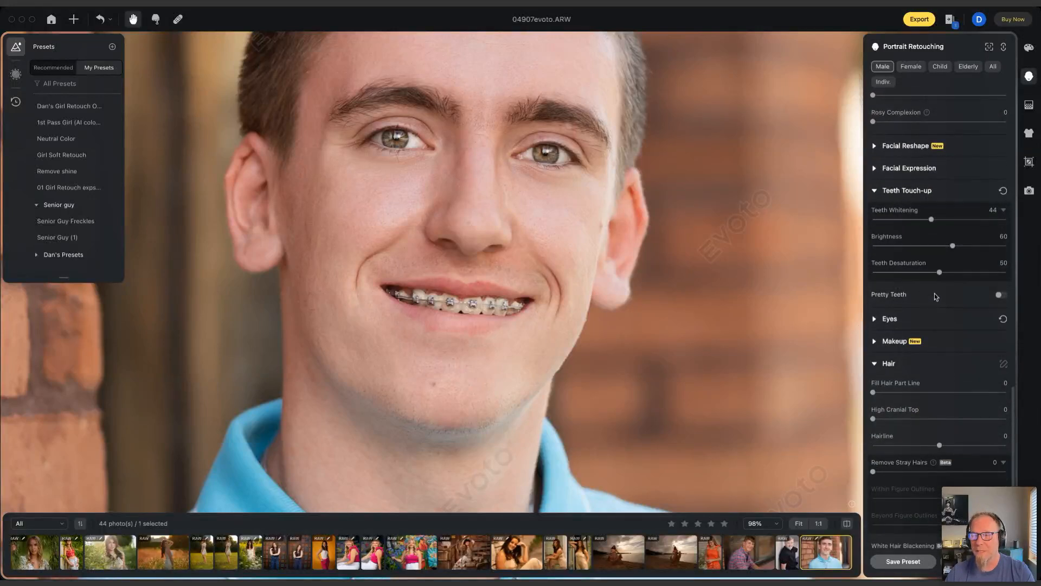
{"action": "left_click", "coordinate": [998, 295]}
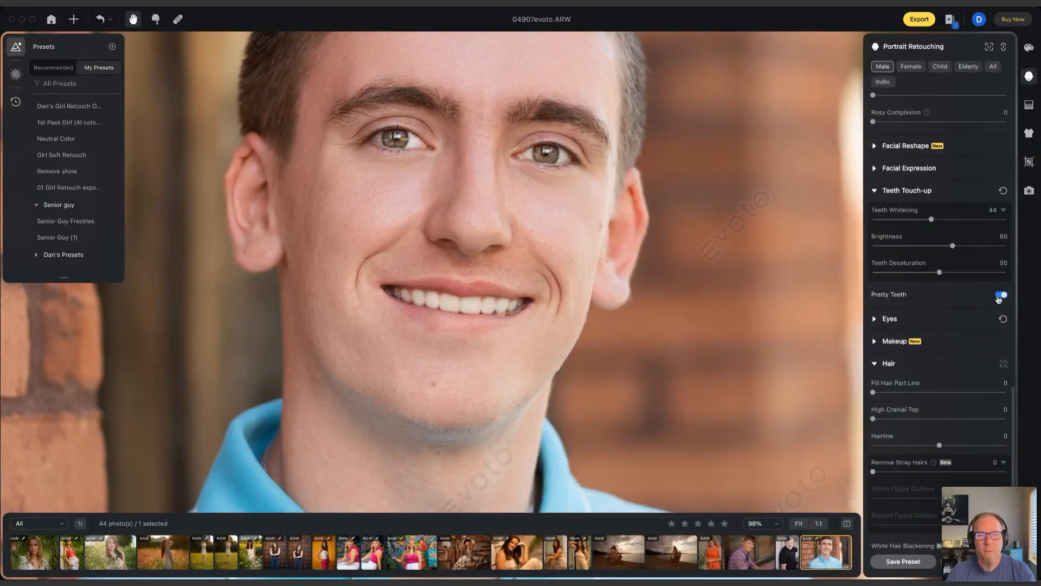
{"action": "left_click", "coordinate": [1001, 296]}
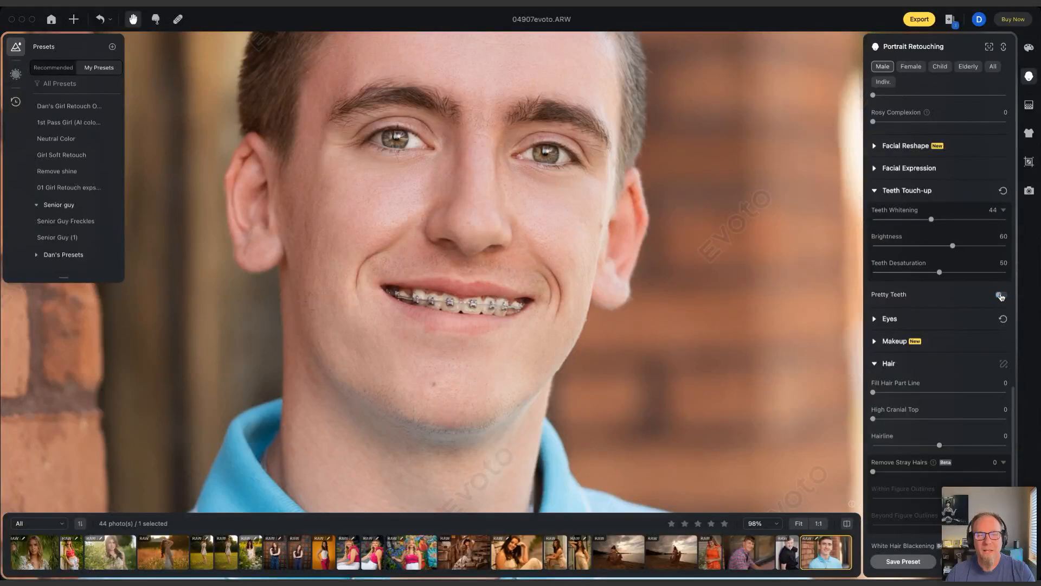
{"action": "left_click", "coordinate": [1001, 296]}
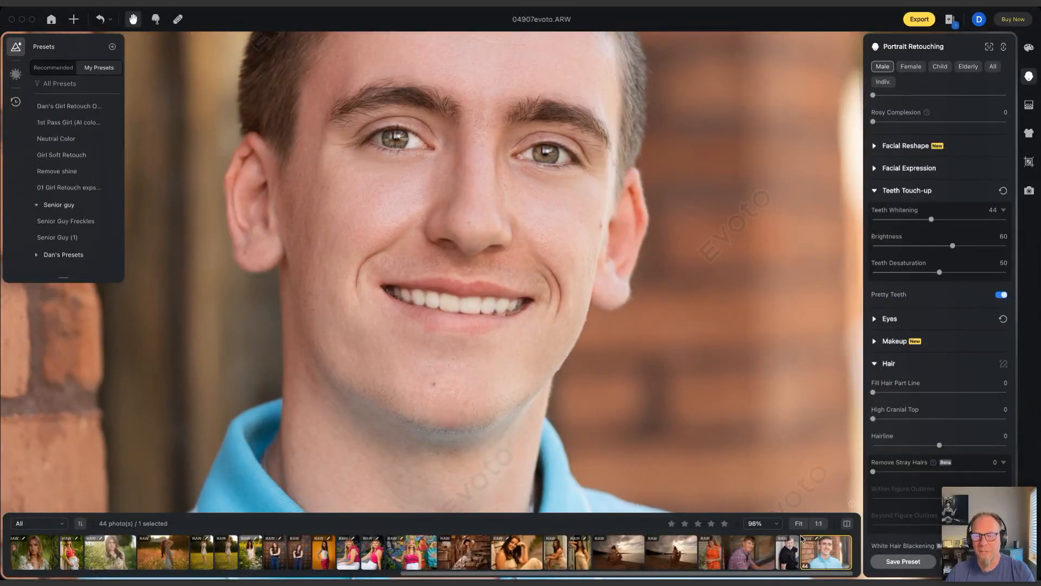
- Apply the Senior Guy Freckles preset and Pretty Teeth to 04906evoto.ARW, the boy in the black shirt, and compare before and after
{"action": "left_click", "coordinate": [785, 562]}
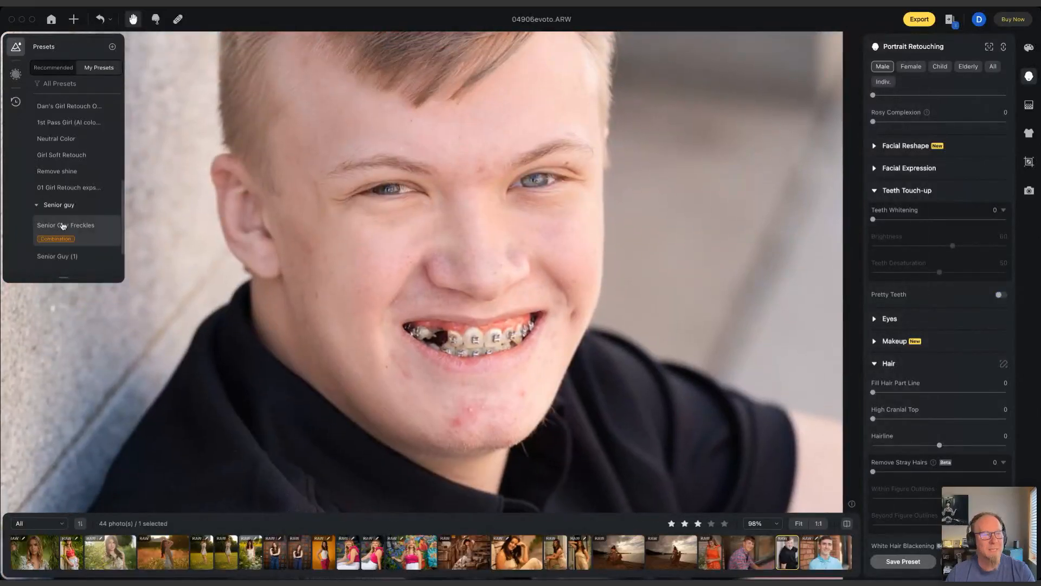
{"action": "left_click", "coordinate": [63, 226]}
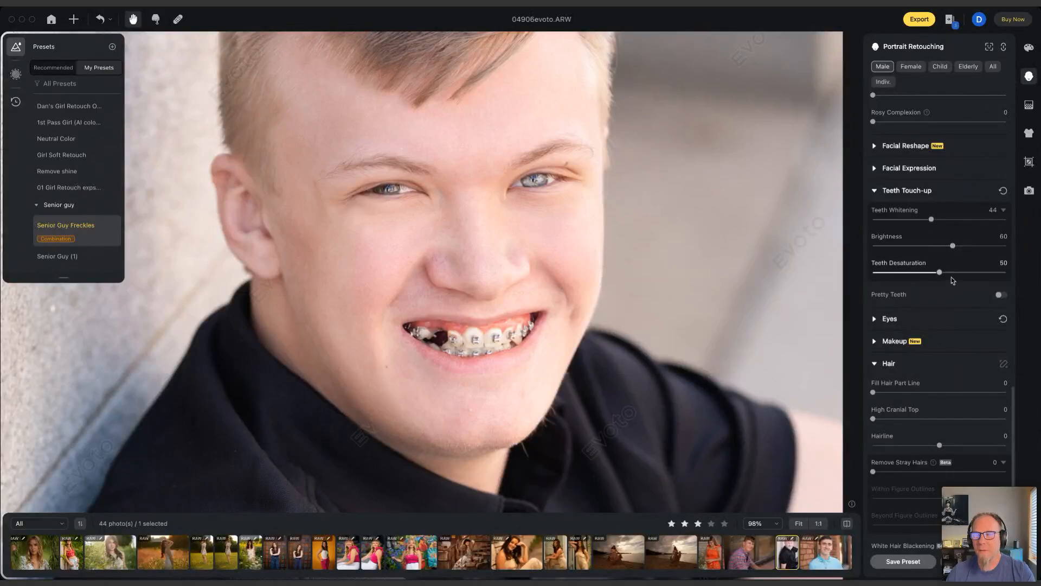
{"action": "left_click", "coordinate": [1001, 295]}
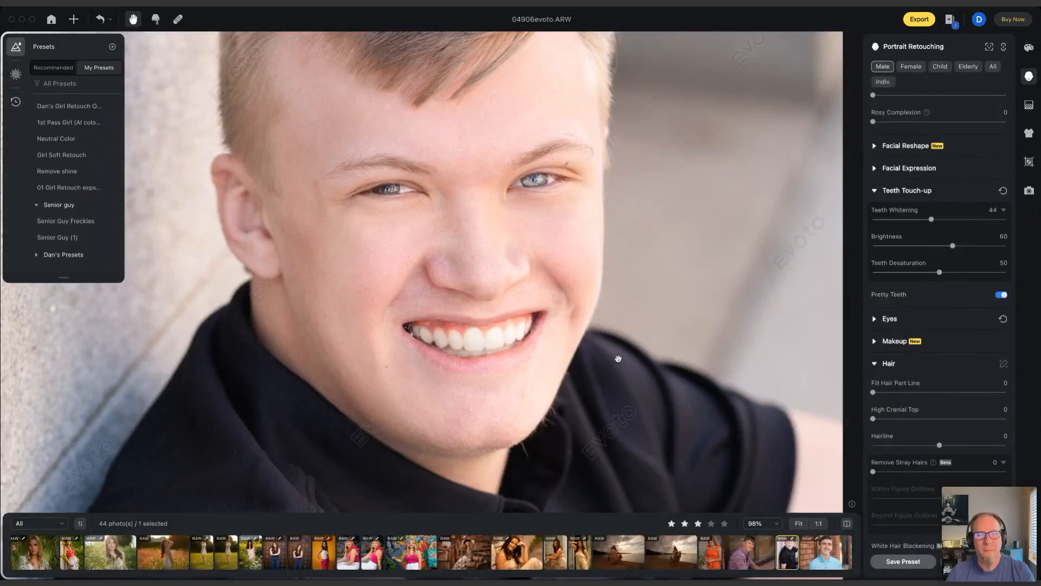
{"action": "key", "text": "backslash"}
{"action": "key", "text": "backslash"}
{"action": "key", "text": "backslash"}
{"action": "key", "text": "backslash"}
- Open 04905evoto.jpg, the boy in the plaid shirt, and apply the Senior Guy Freckles preset
{"action": "key", "text": "Left"}
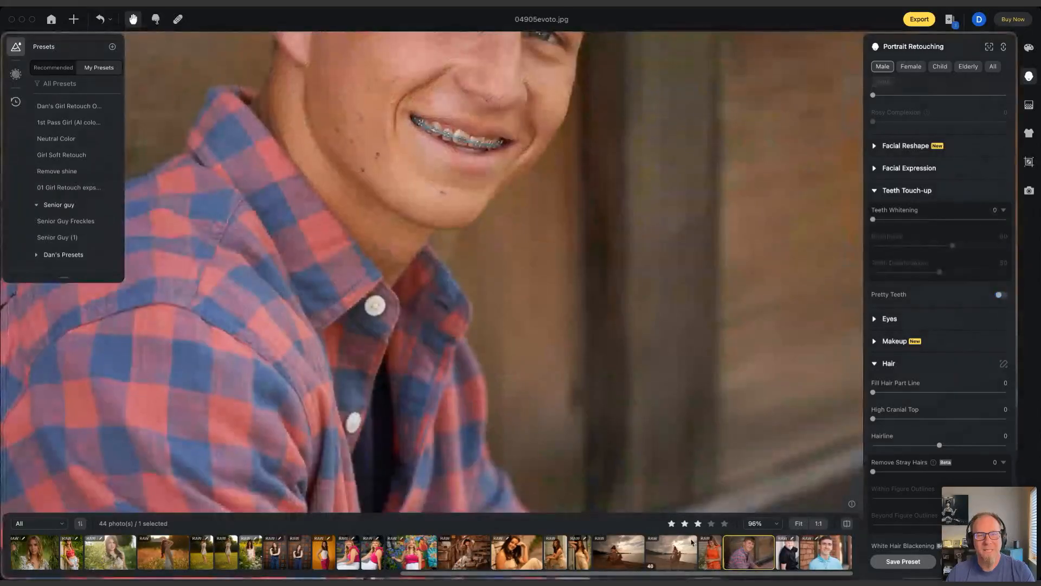
{"action": "left_click_drag", "start_coordinate": [576, 165], "coordinate": [546, 332]}
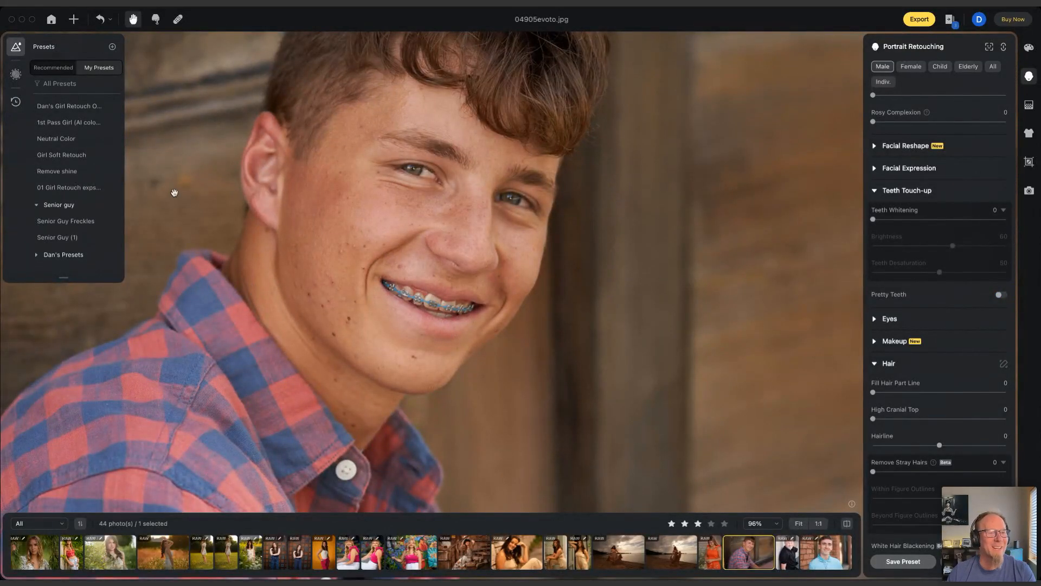
{"action": "left_click", "coordinate": [72, 228]}
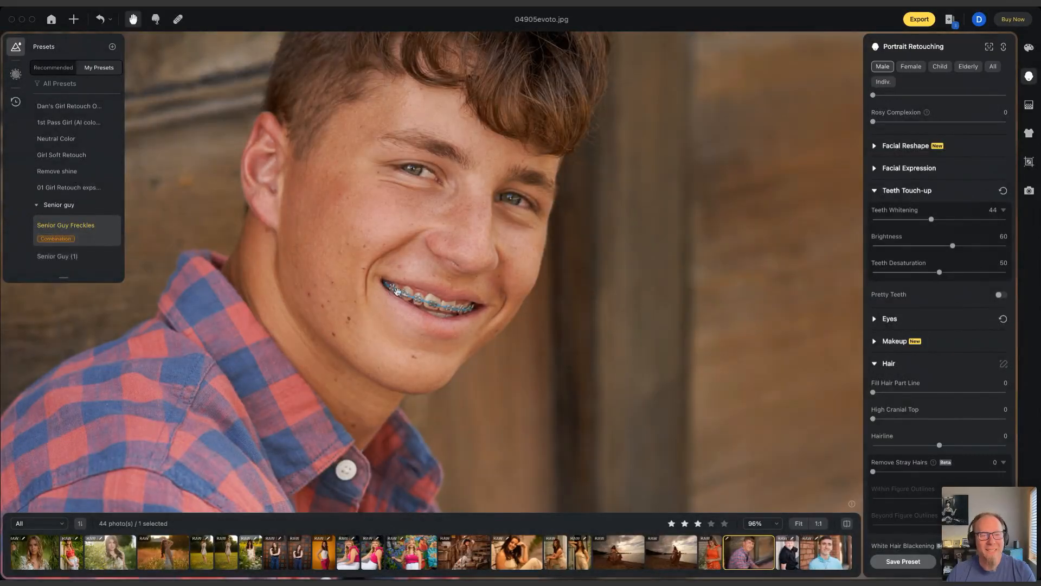
- Erase three mole spots on the boy's neck from the Blemish Removal mask using a size 30 brush
{"action": "scroll", "coordinate": [396, 293], "scroll_direction": "up", "scroll_amount": 3}
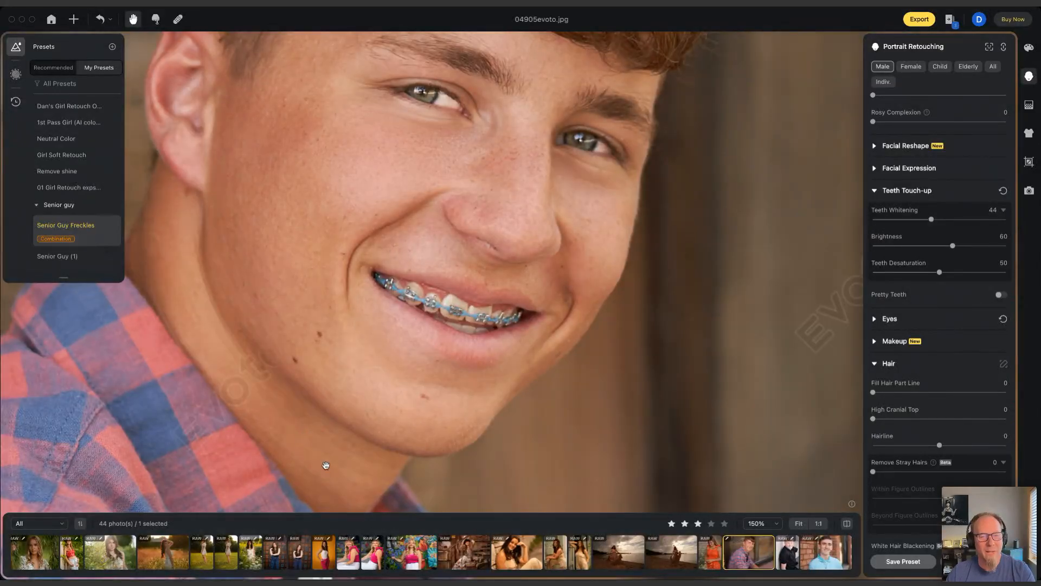
{"action": "left_click_drag", "start_coordinate": [325, 465], "coordinate": [451, 297]}
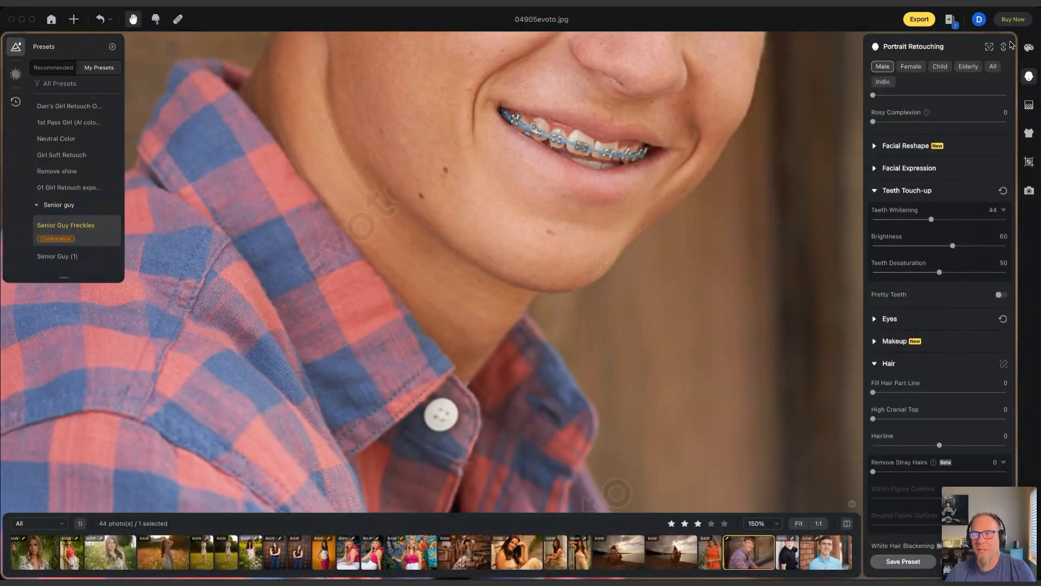
{"action": "scroll", "coordinate": [976, 125], "scroll_direction": "up", "scroll_amount": 5}
{"action": "scroll", "coordinate": [974, 125], "scroll_direction": "up", "scroll_amount": 6}
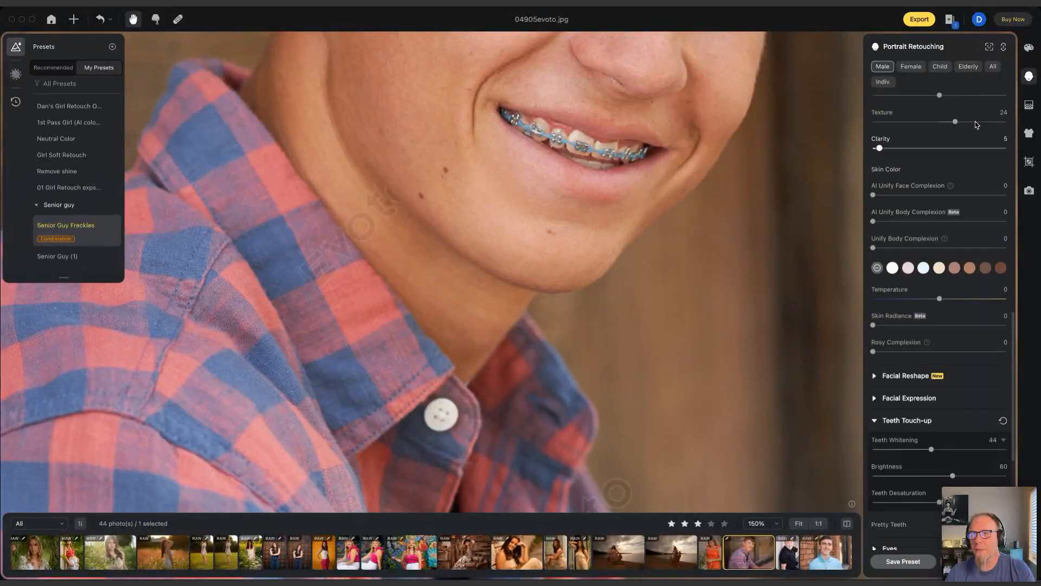
{"action": "scroll", "coordinate": [977, 123], "scroll_direction": "up", "scroll_amount": 8}
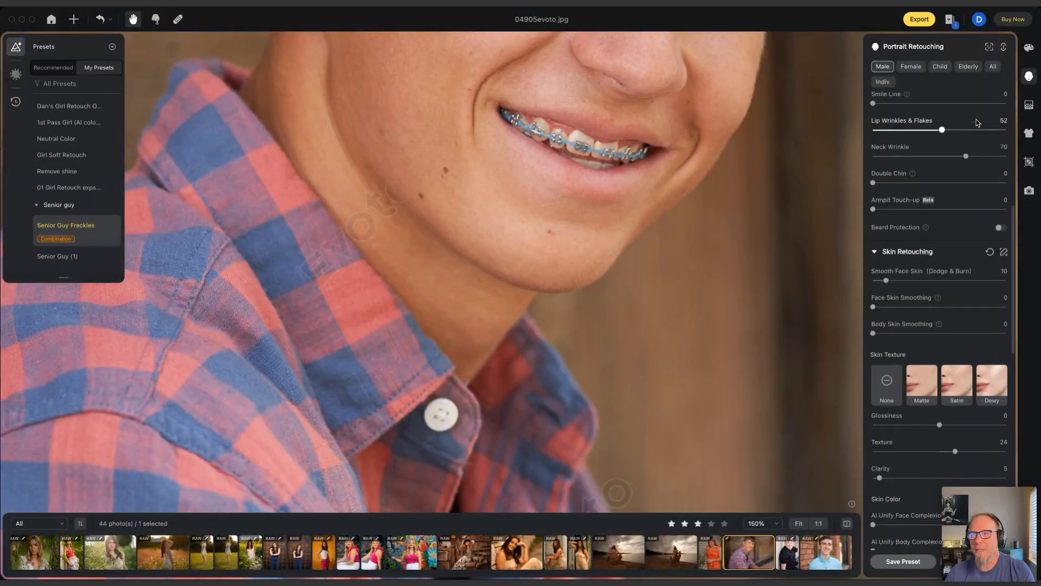
{"action": "left_click", "coordinate": [1003, 103]}
{"action": "left_click", "coordinate": [427, 267]}
{"action": "left_click", "coordinate": [441, 324]}
{"action": "left_click", "coordinate": [454, 343]}
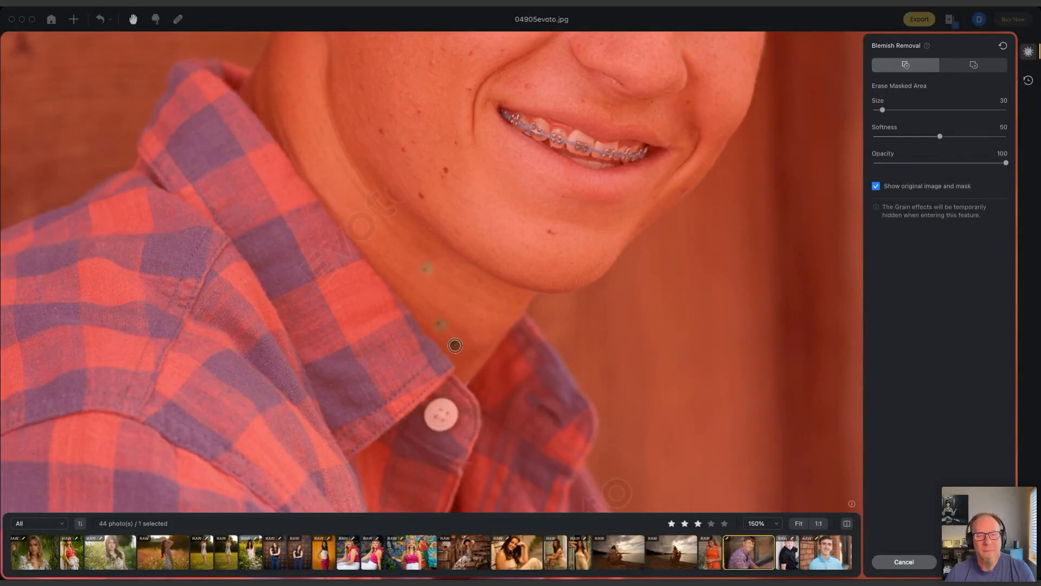
{"action": "left_click", "coordinate": [974, 561]}
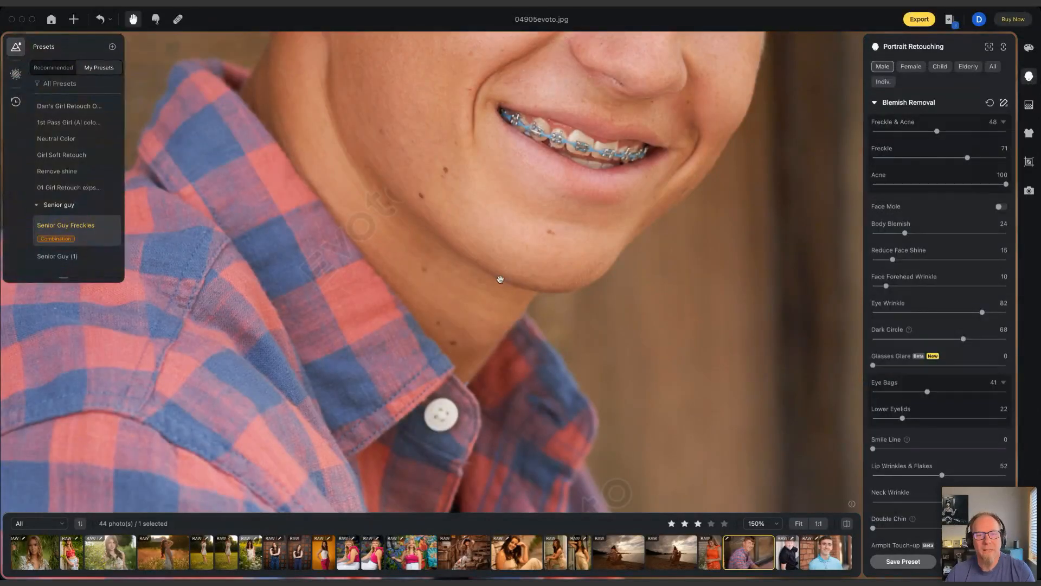
- Turn on Pretty Teeth for the boy in the plaid shirt and check his smile in the wider portrait
{"action": "scroll", "coordinate": [945, 401], "scroll_direction": "down", "scroll_amount": 10}
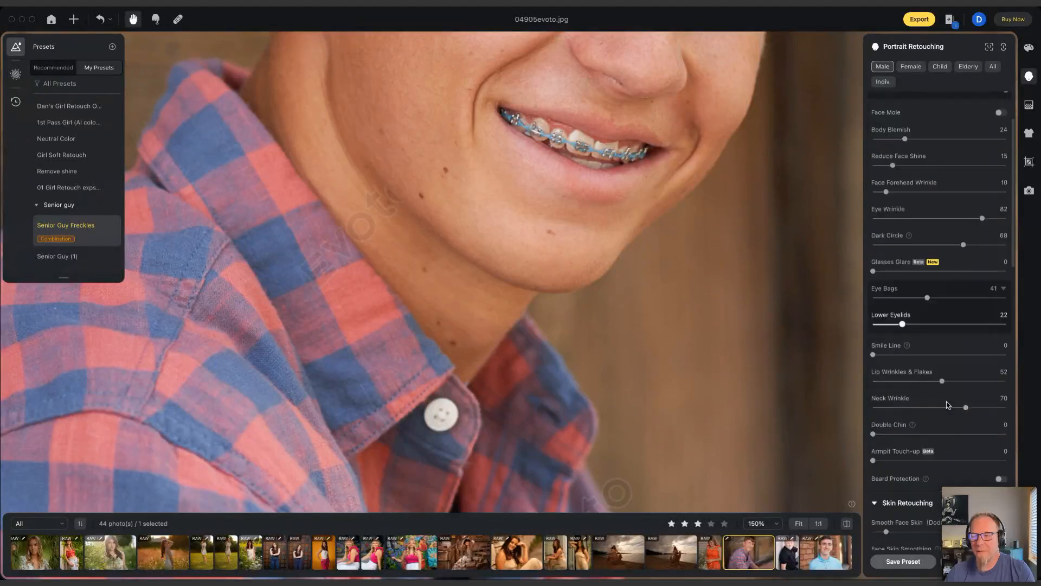
{"action": "scroll", "coordinate": [960, 399], "scroll_direction": "down", "scroll_amount": 5}
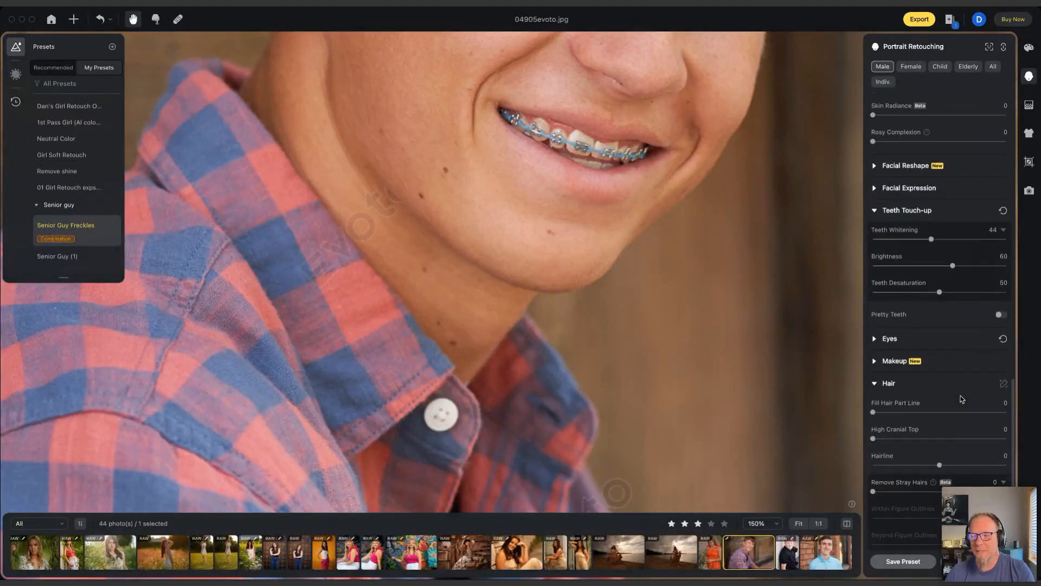
{"action": "scroll", "coordinate": [961, 399], "scroll_direction": "down", "scroll_amount": 1}
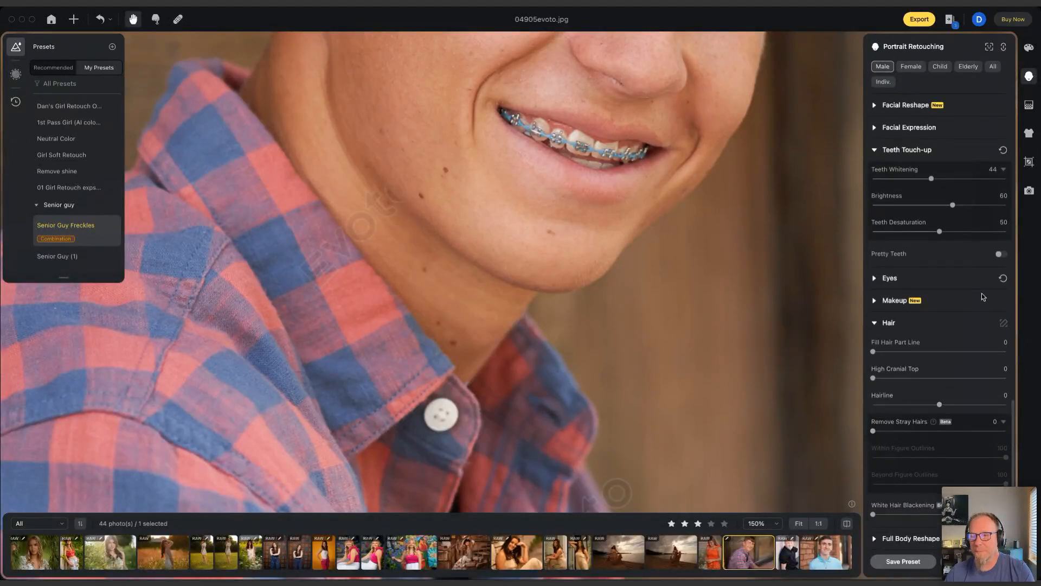
{"action": "left_click", "coordinate": [1001, 254]}
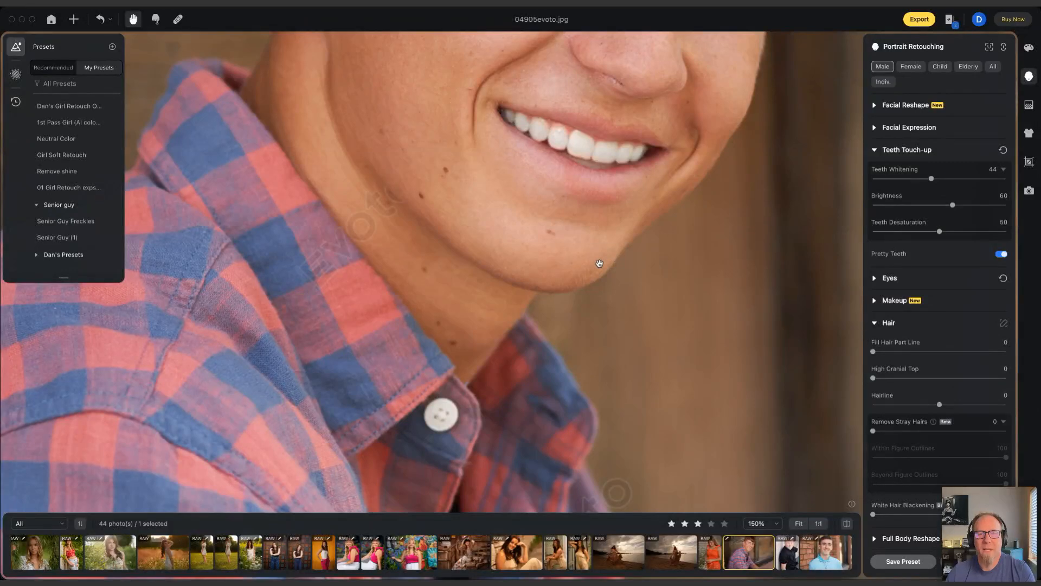
{"action": "left_click_drag", "start_coordinate": [599, 263], "coordinate": [541, 398]}
{"action": "scroll", "coordinate": [554, 384], "scroll_direction": "down", "scroll_amount": 5}
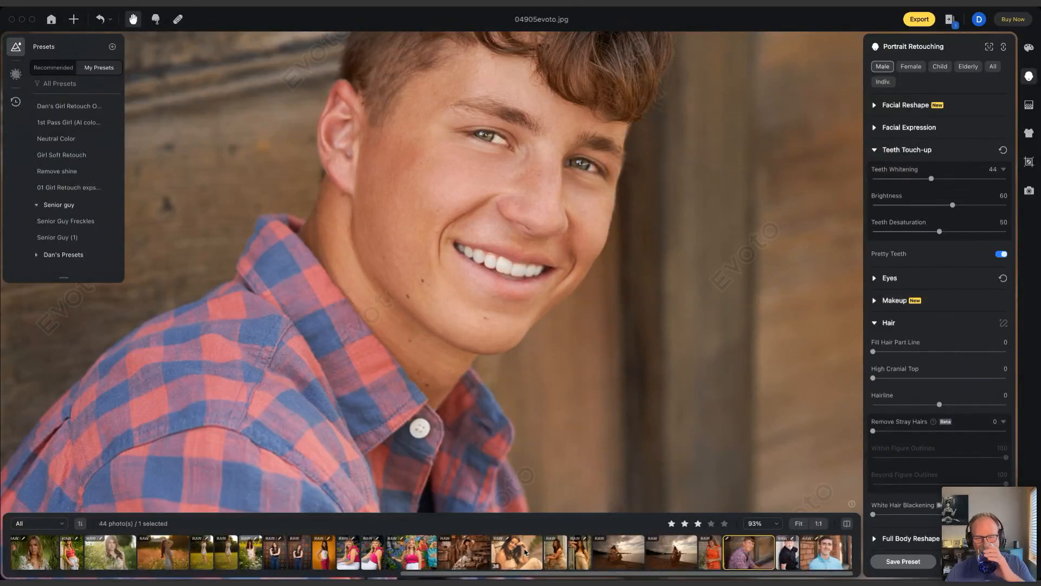
- Open 04876evoto.ARW, the portrait of the woman in the blue headscarf, and apply the 1st Pass Girl preset
{"action": "scroll", "coordinate": [638, 572], "scroll_direction": "left", "scroll_amount": 10}
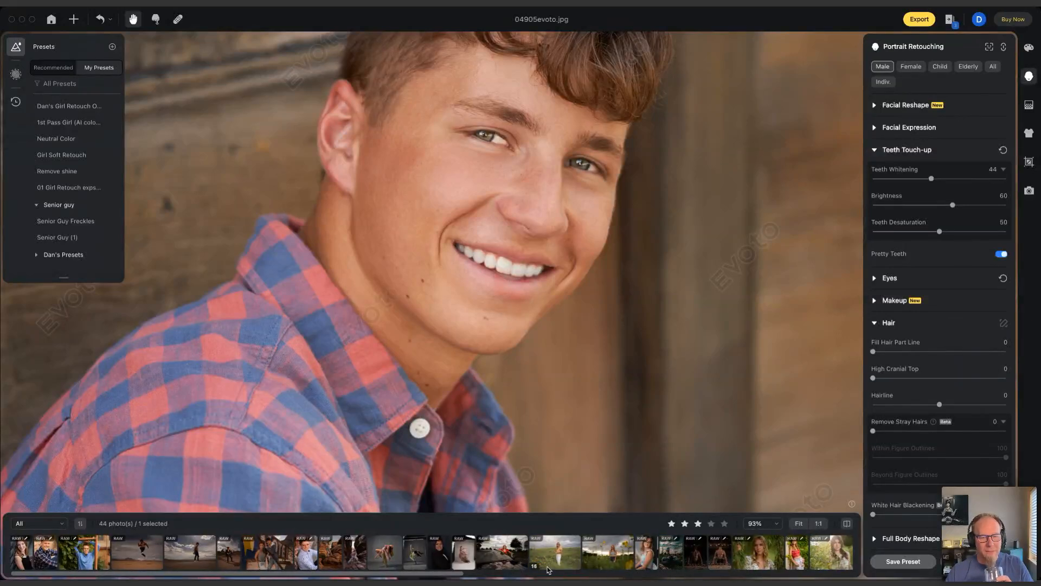
{"action": "left_click", "coordinate": [439, 555]}
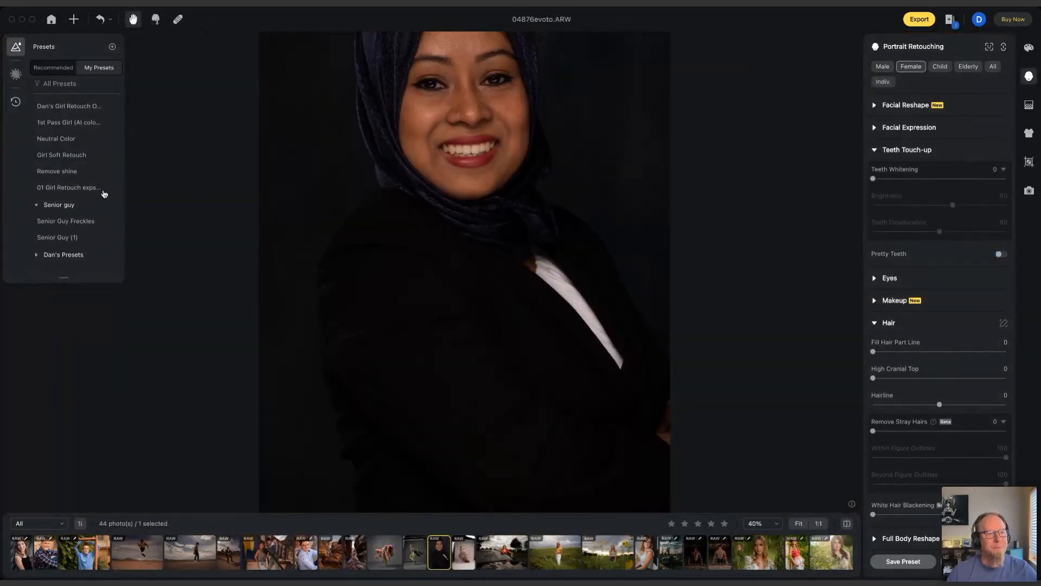
{"action": "scroll", "coordinate": [74, 193], "scroll_direction": "up", "scroll_amount": 5}
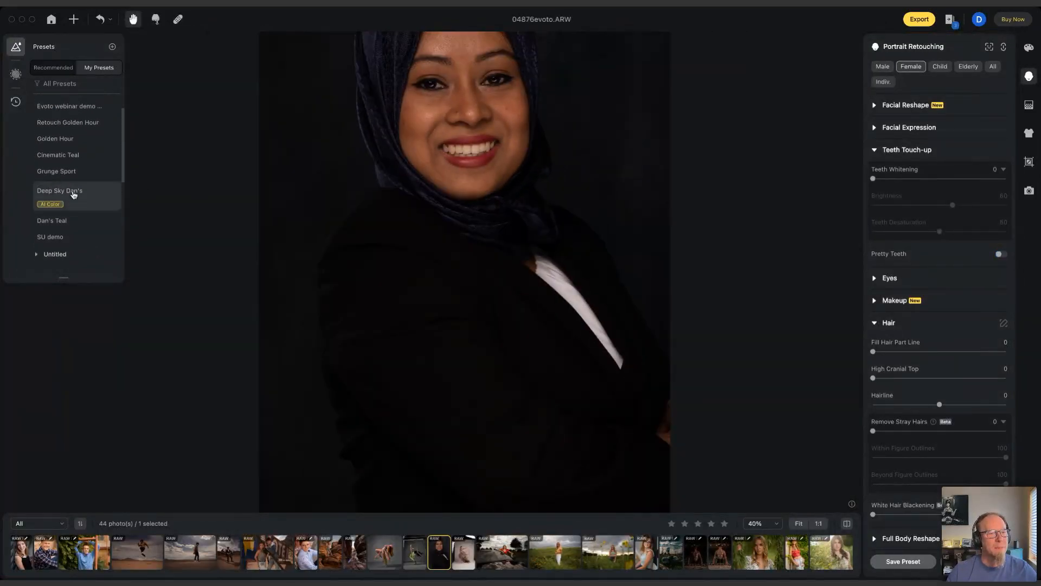
{"action": "left_click", "coordinate": [92, 218]}
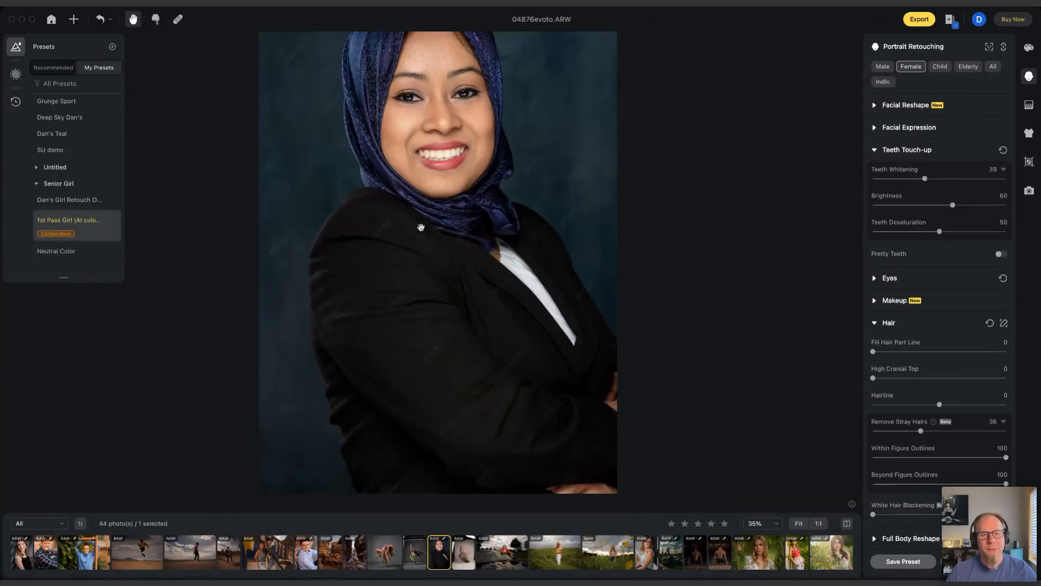
- Replace the backdrop of the woman's headshot, trying White and settling on Fabric02
{"action": "scroll", "coordinate": [421, 227], "scroll_direction": "up", "scroll_amount": 5}
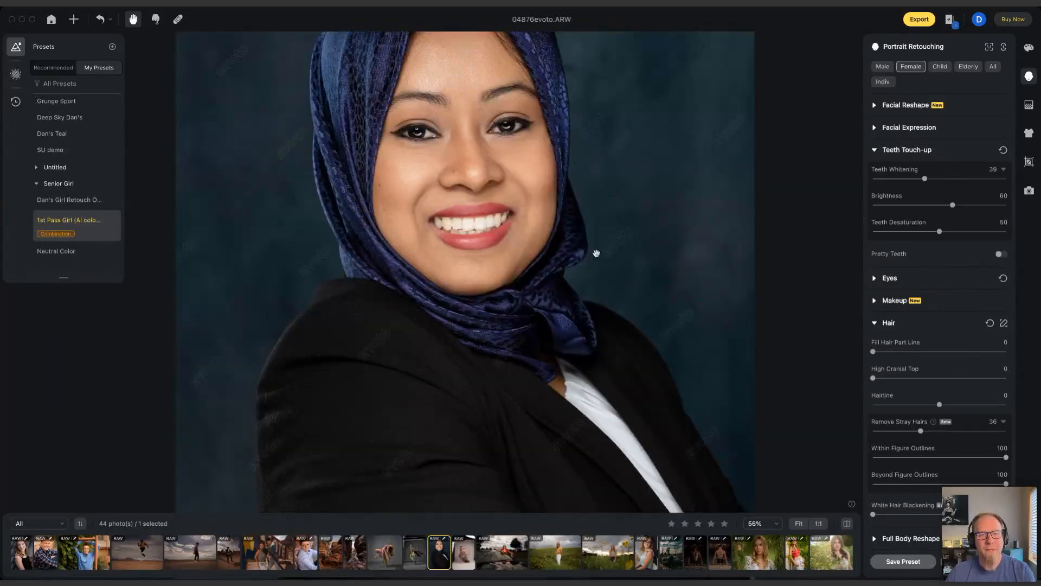
{"action": "left_click_drag", "start_coordinate": [632, 214], "coordinate": [665, 290]}
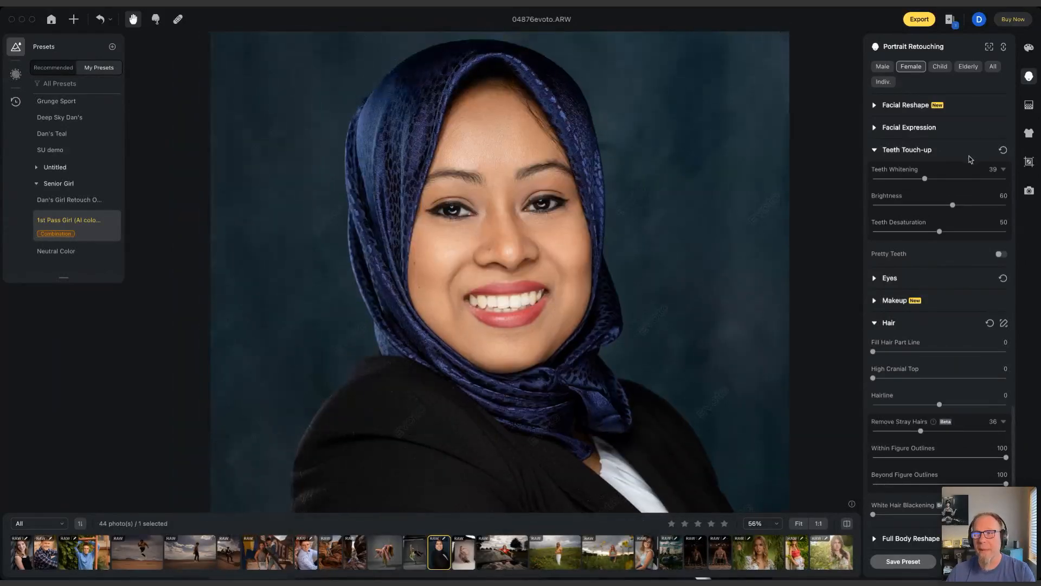
{"action": "left_click", "coordinate": [1028, 104]}
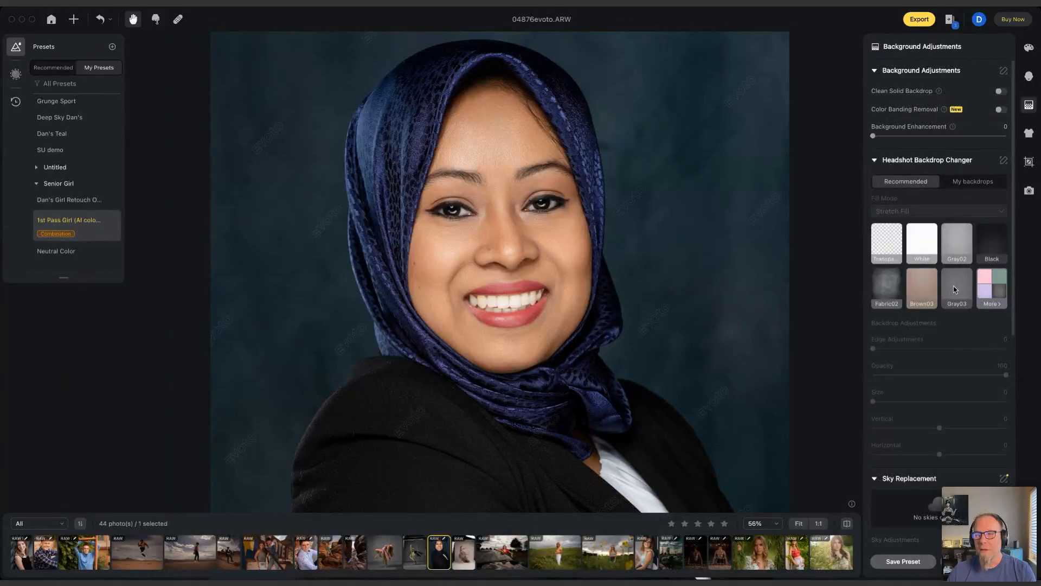
{"action": "left_click", "coordinate": [923, 239]}
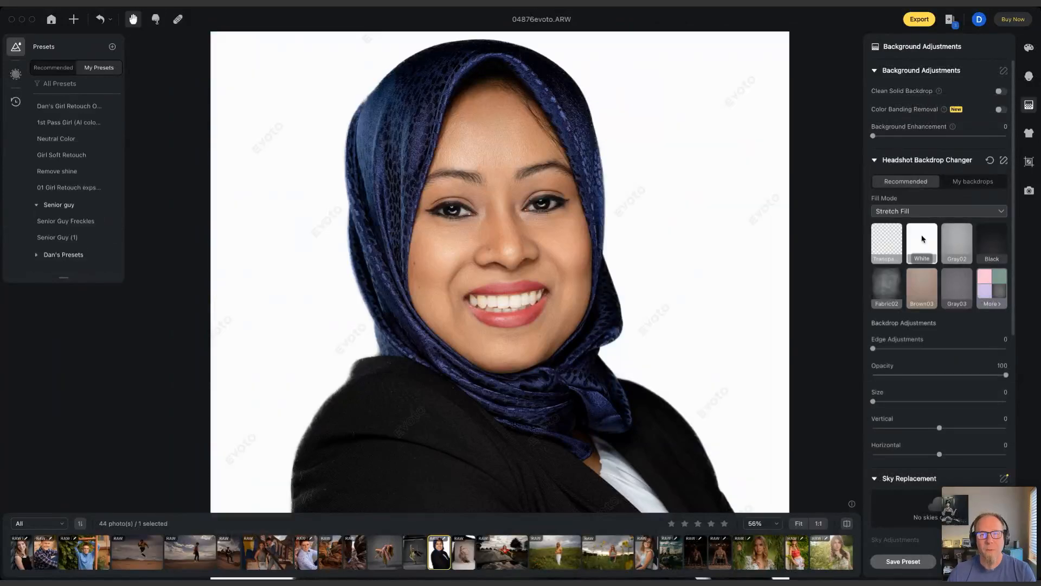
{"action": "left_click", "coordinate": [889, 286]}
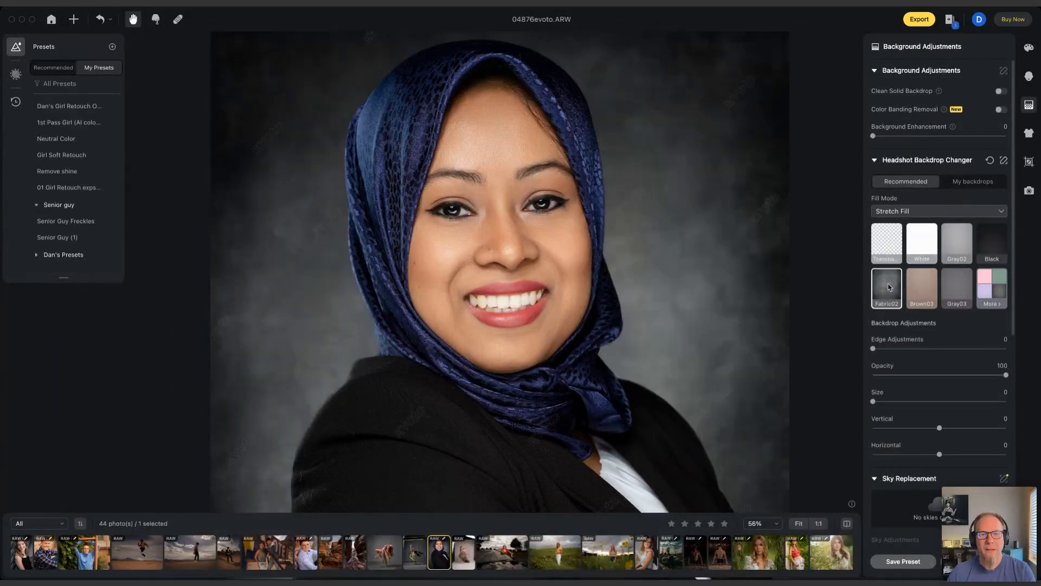
- Browse the full set of recommended headshot backdrops and try Fabric05 behind the woman in the blue headscarf
{"action": "left_click", "coordinate": [994, 294]}
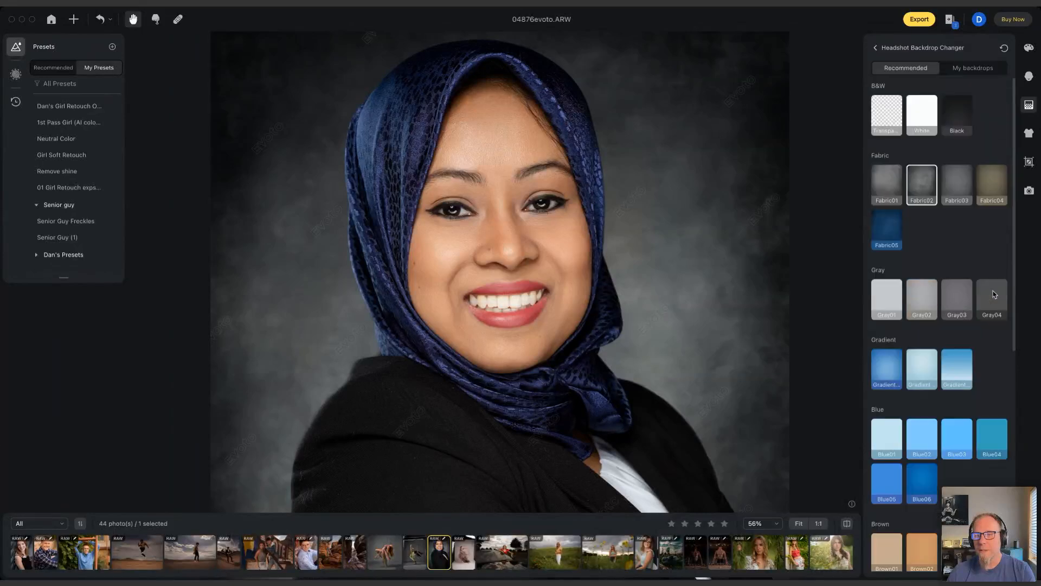
{"action": "scroll", "coordinate": [970, 311], "scroll_direction": "down", "scroll_amount": 3}
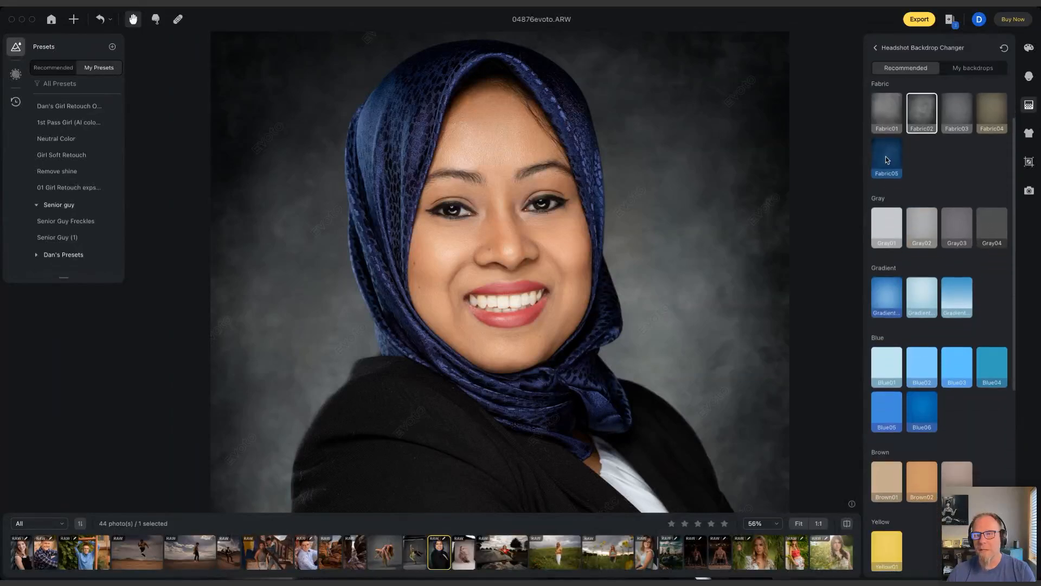
{"action": "left_click", "coordinate": [886, 159]}
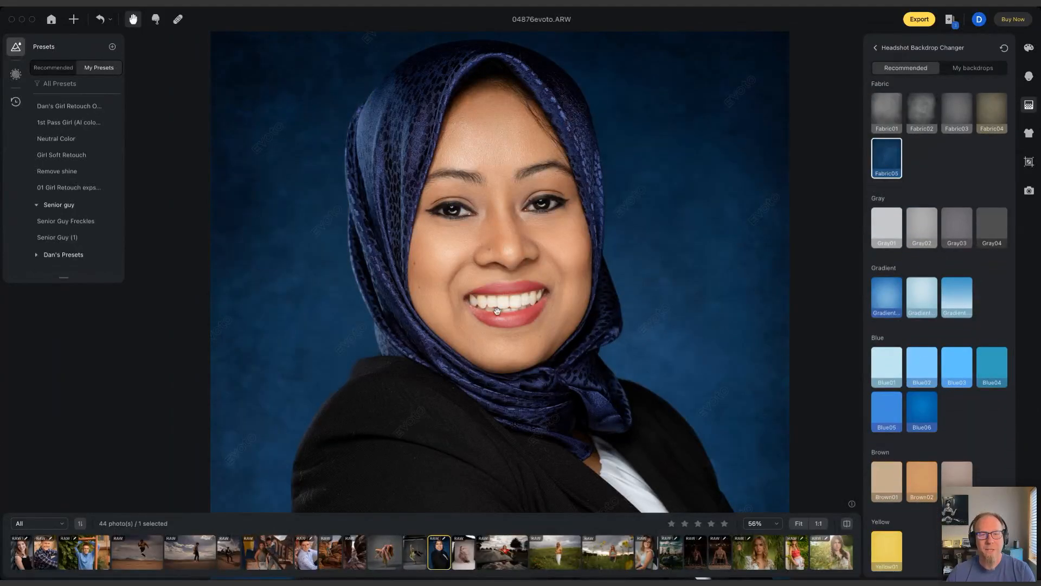
{"action": "scroll", "coordinate": [672, 287], "scroll_direction": "down", "scroll_amount": 3}
{"action": "scroll", "coordinate": [560, 232], "scroll_direction": "up", "scroll_amount": 1}
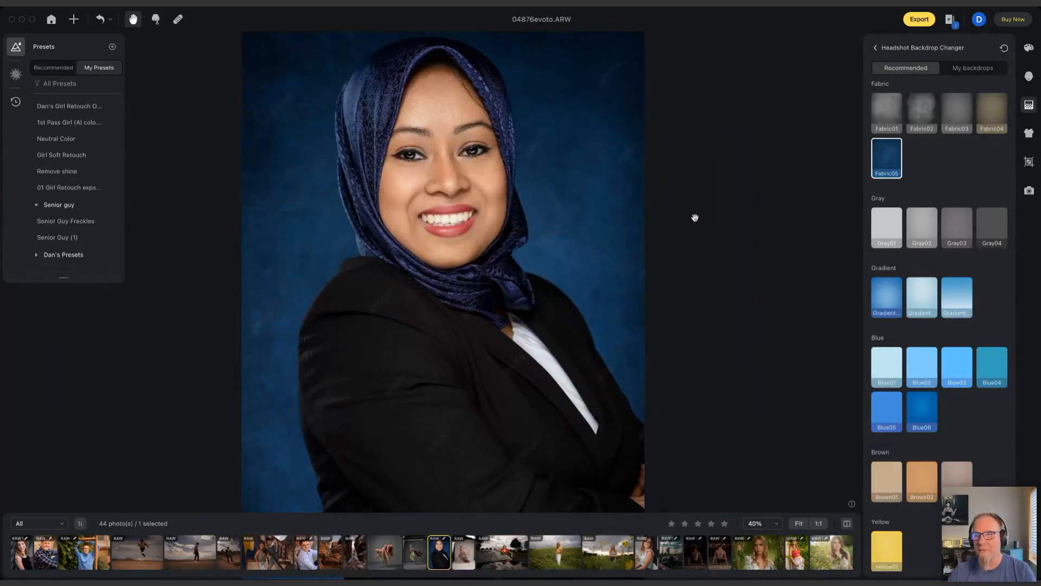
- Replace the headscarf portrait's backdrop with the custom wall of old television sets image and check the whole portrait
{"action": "left_click", "coordinate": [964, 68]}
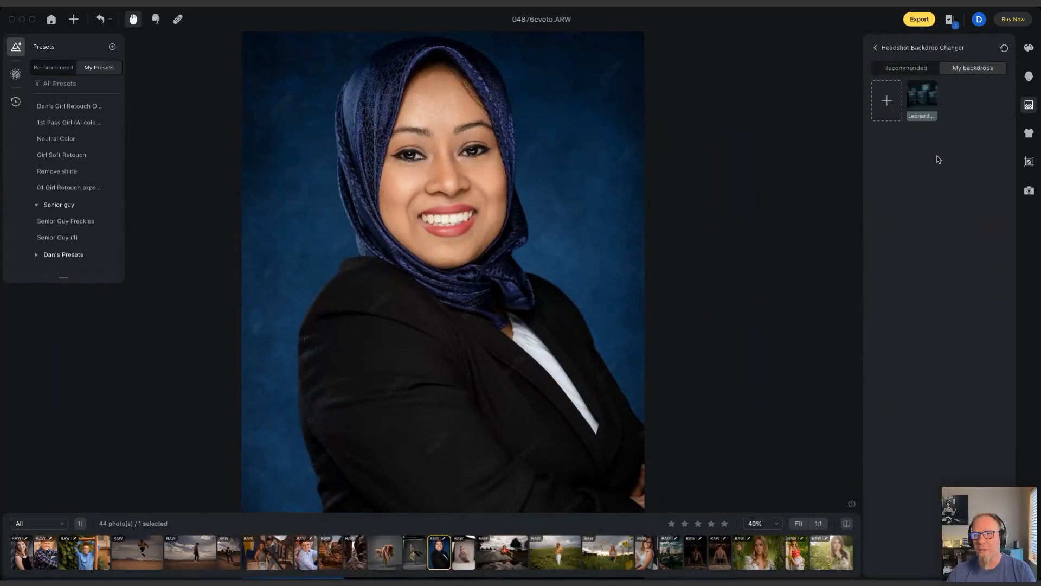
{"action": "left_click", "coordinate": [927, 105]}
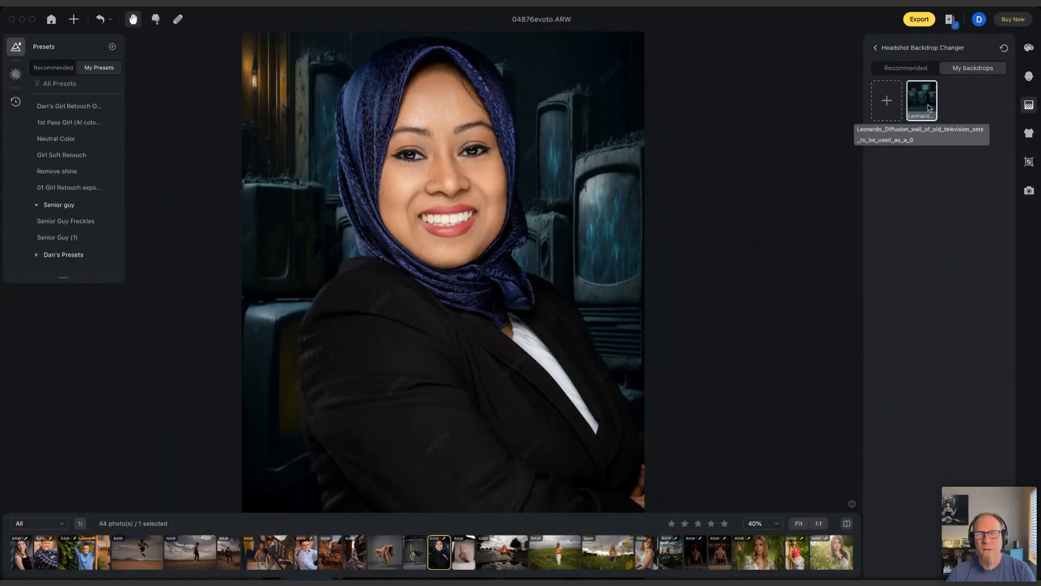
{"action": "scroll", "coordinate": [597, 313], "scroll_direction": "down", "scroll_amount": 3}
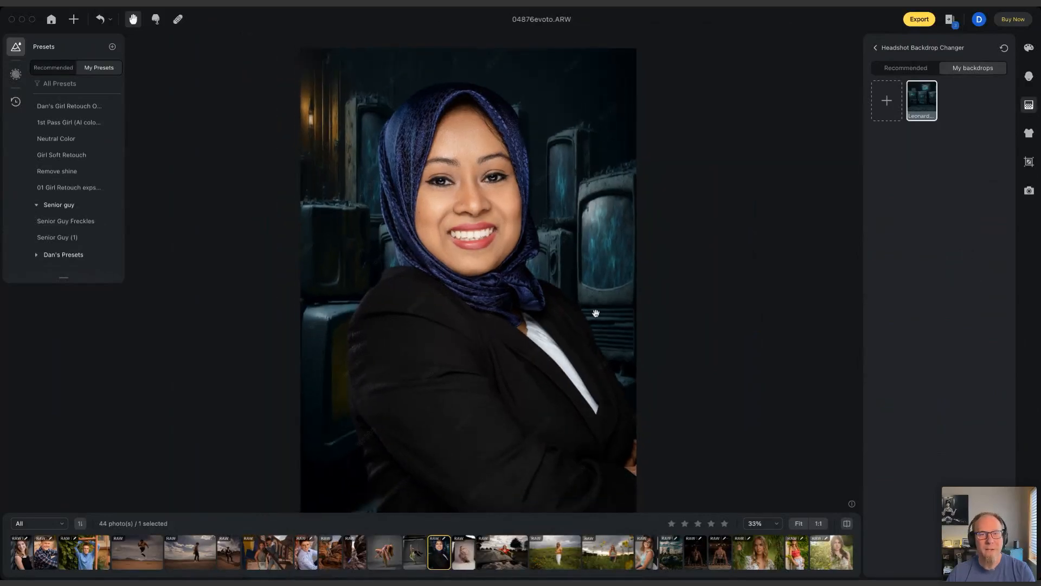
{"action": "scroll", "coordinate": [486, 310], "scroll_direction": "down", "scroll_amount": 3}
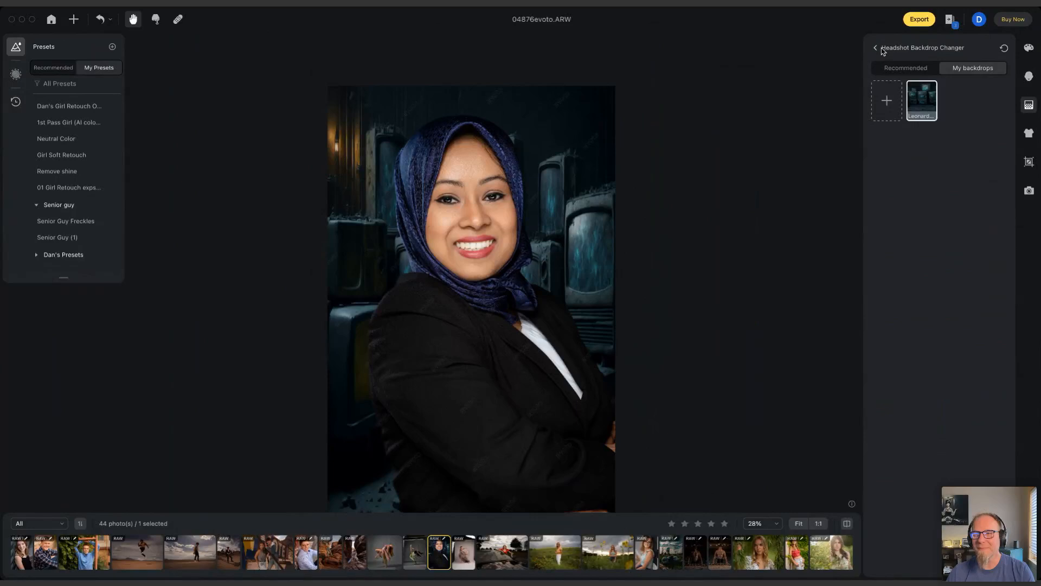
- Open 04874evoto.jpg, the dancer in pink, and turn on Clean Solid Backdrop
{"action": "left_click", "coordinate": [384, 552]}
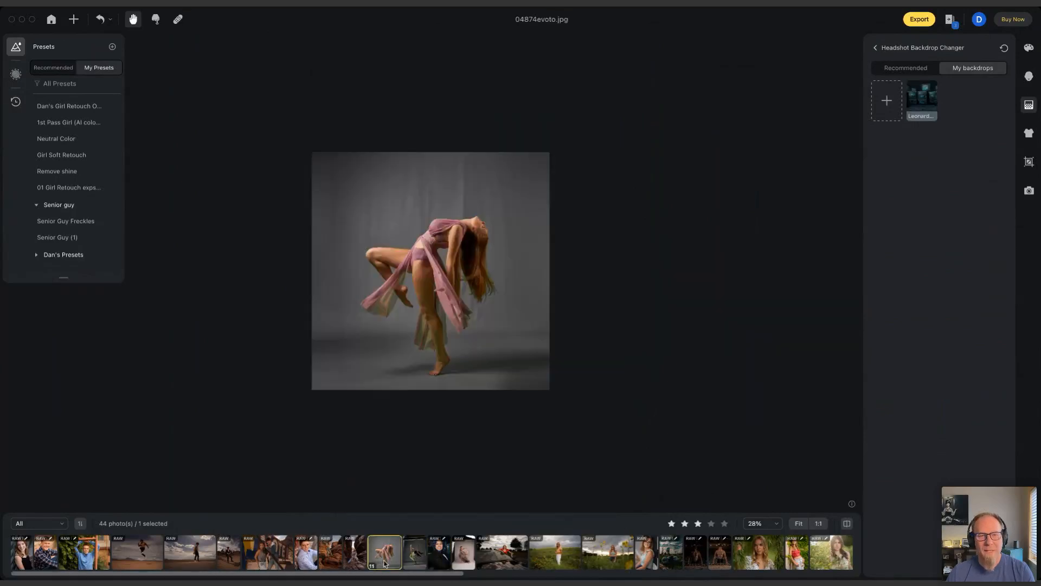
{"action": "scroll", "coordinate": [470, 302], "scroll_direction": "up", "scroll_amount": 5}
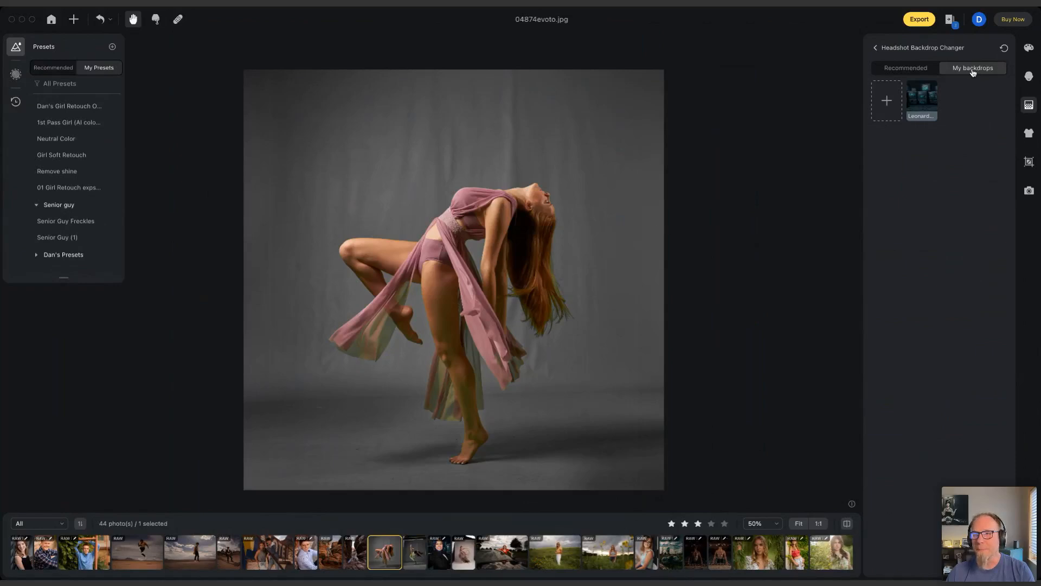
{"action": "left_click", "coordinate": [890, 49]}
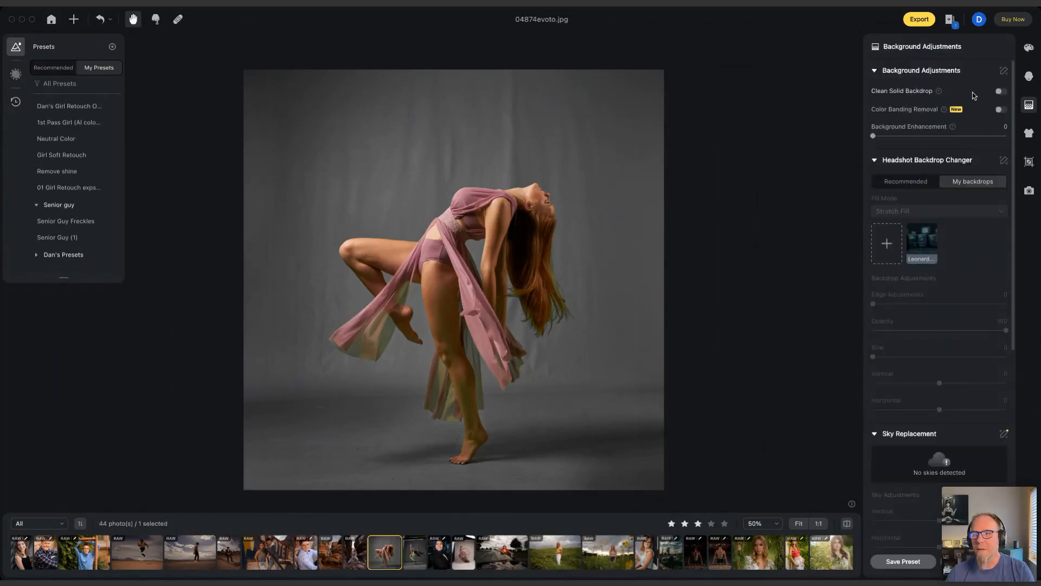
{"action": "left_click", "coordinate": [1000, 92]}
{"action": "left_click", "coordinate": [650, 206]}
{"action": "left_click", "coordinate": [650, 207]}
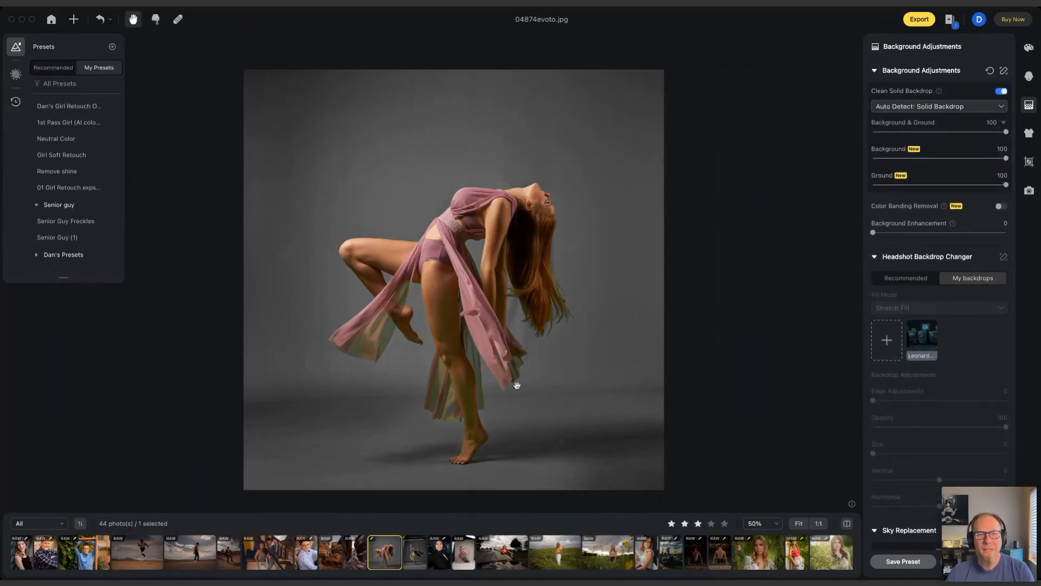
- Turn on Clean Solid Backdrop for 04875evoto.jpg, set its backdrop type to Solid Backdrop, and compare the photo with and without the cleanup
{"action": "left_click", "coordinate": [413, 553]}
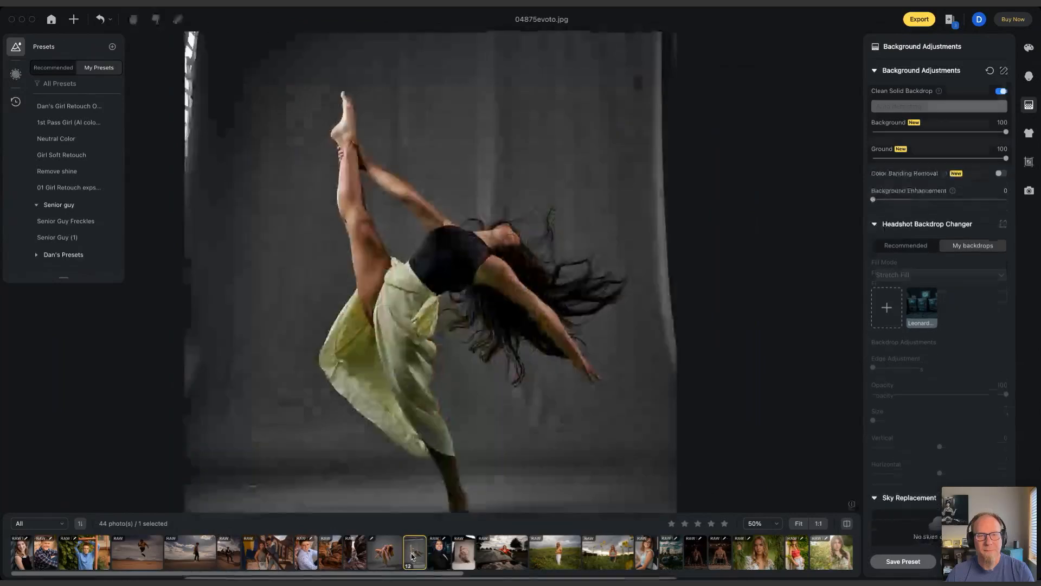
{"action": "left_click", "coordinate": [999, 92]}
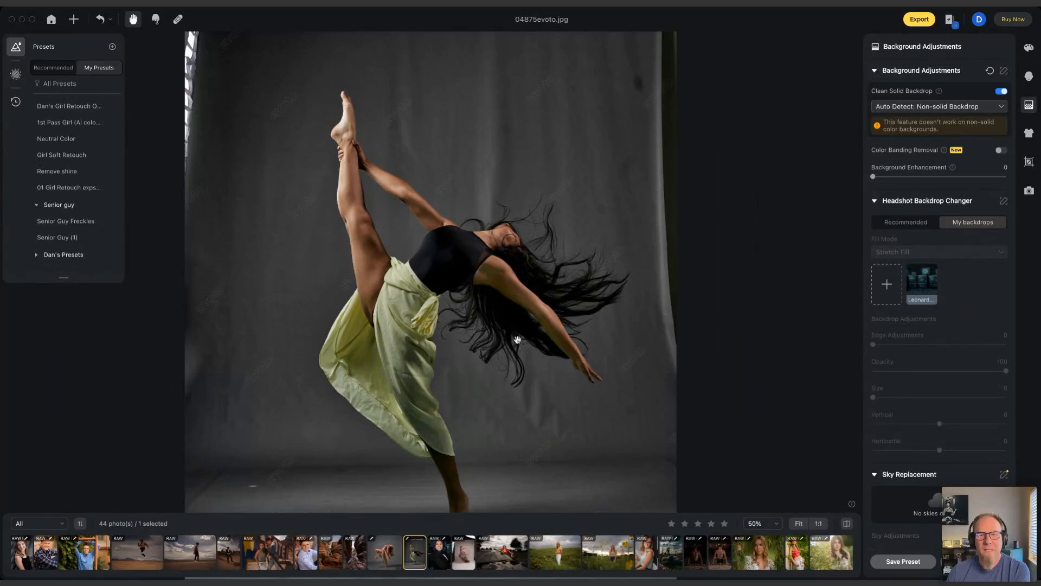
{"action": "left_click_drag", "start_coordinate": [516, 340], "coordinate": [603, 298]}
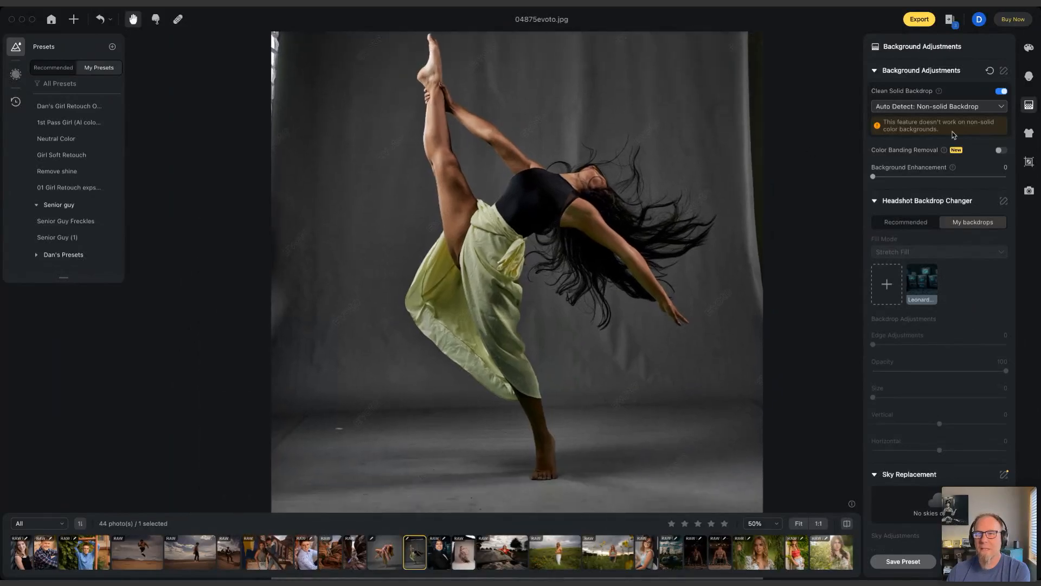
{"action": "left_click", "coordinate": [956, 107]}
{"action": "left_click", "coordinate": [957, 106]}
{"action": "left_click", "coordinate": [957, 107]}
{"action": "left_click", "coordinate": [917, 144]}
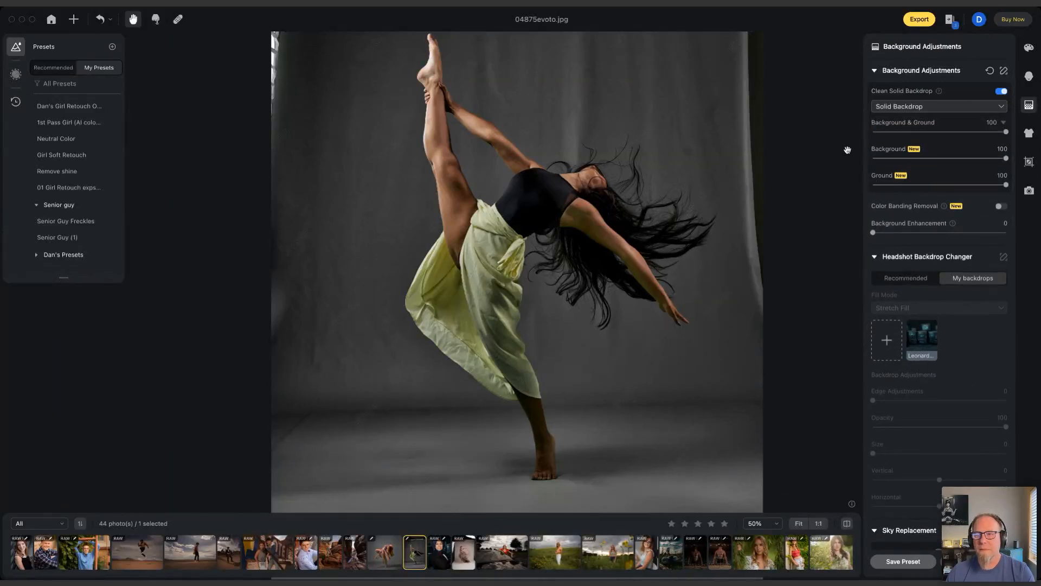
{"action": "left_click", "coordinate": [1001, 91]}
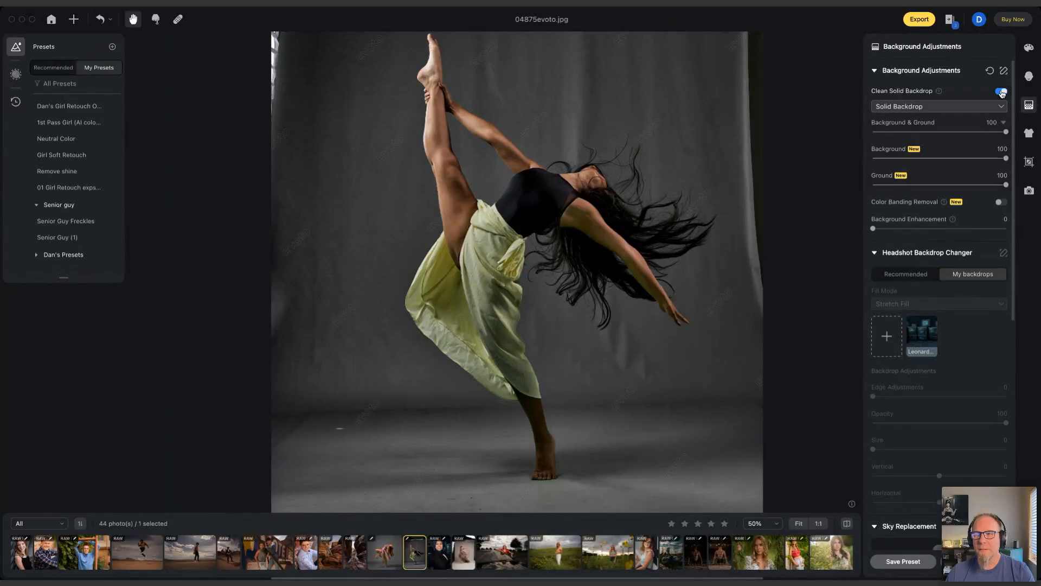
{"action": "left_click", "coordinate": [1001, 92]}
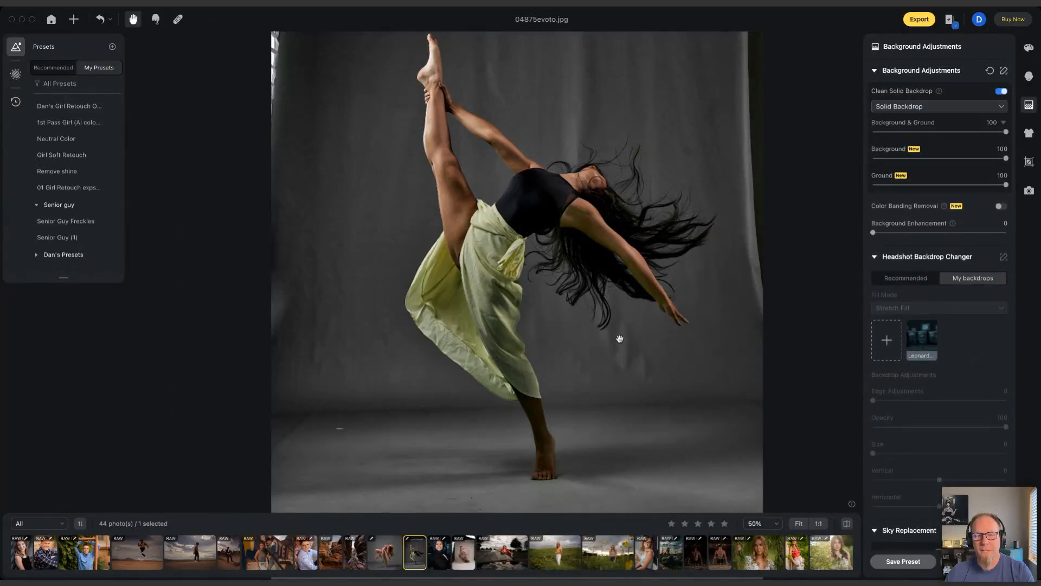
- Open 04877evoto.ARW, turn on Clean Solid Backdrop, and inspect the backdrop and floor around the ballerina's pointe shoe
{"action": "left_click", "coordinate": [463, 558]}
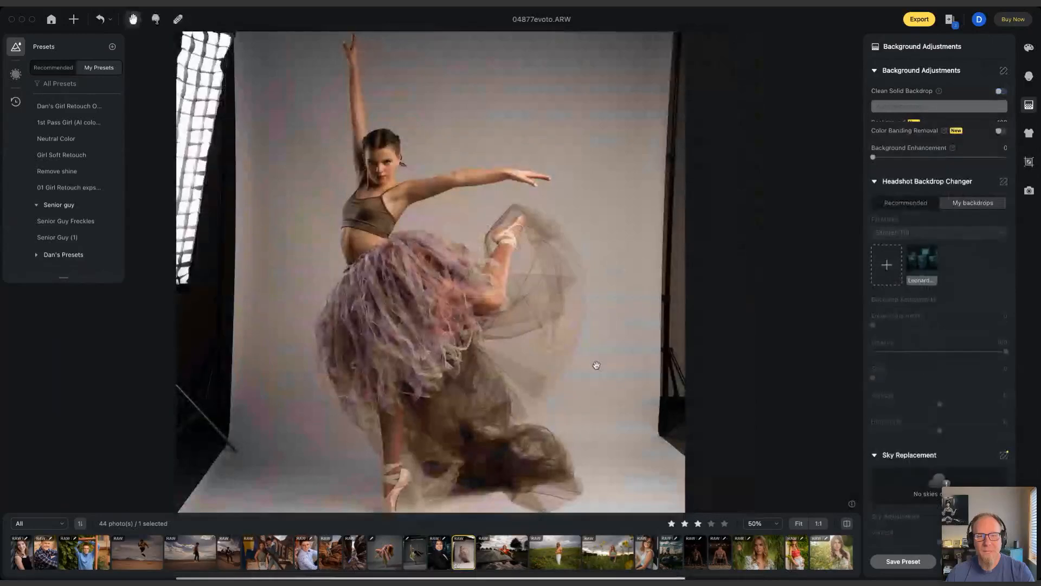
{"action": "scroll", "coordinate": [499, 383], "scroll_direction": "up", "scroll_amount": 10}
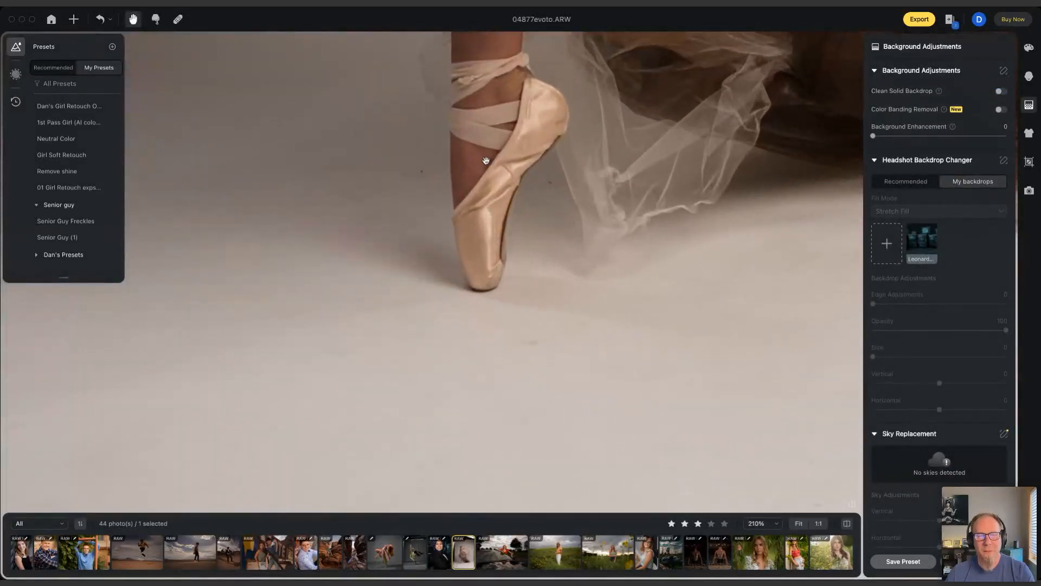
{"action": "left_click", "coordinate": [1000, 91]}
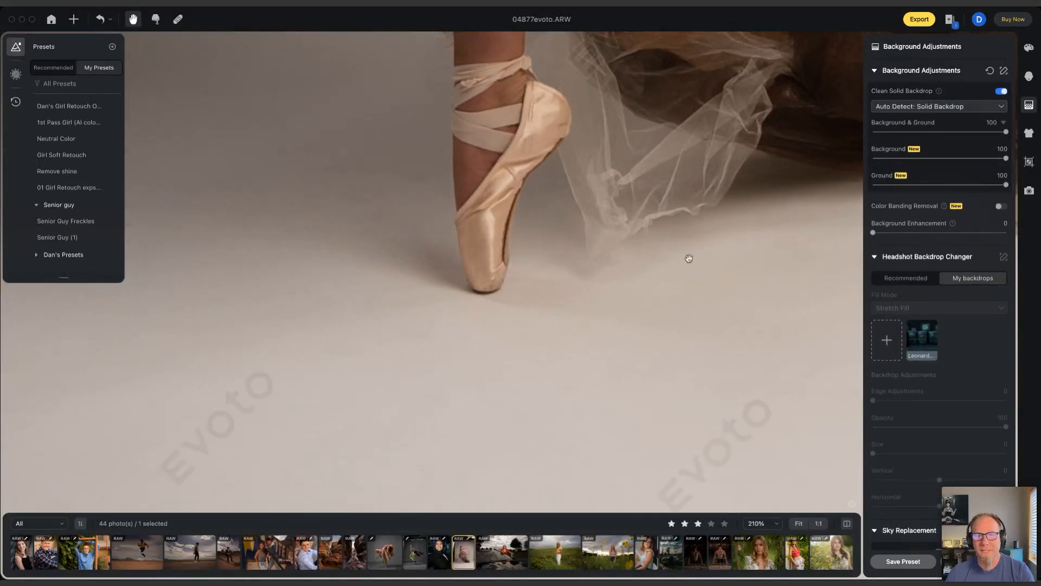
{"action": "scroll", "coordinate": [689, 258], "scroll_direction": "down", "scroll_amount": 5}
{"action": "scroll", "coordinate": [607, 260], "scroll_direction": "up", "scroll_amount": 5}
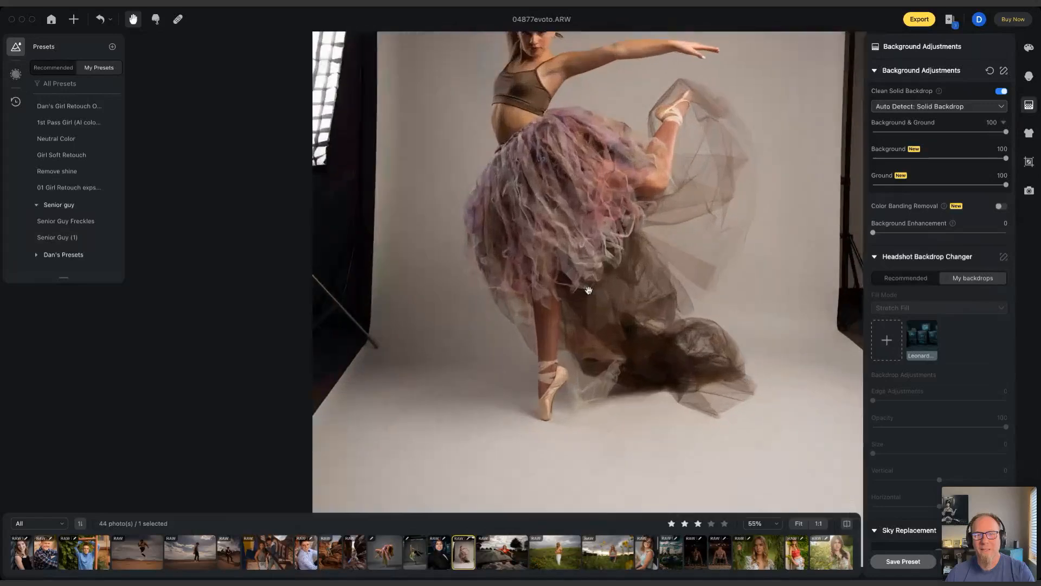
{"action": "left_click_drag", "start_coordinate": [605, 265], "coordinate": [462, 569]}
{"action": "left_click_drag", "start_coordinate": [618, 281], "coordinate": [672, 60]}
{"action": "left_click_drag", "start_coordinate": [613, 305], "coordinate": [615, 41]}
{"action": "left_click_drag", "start_coordinate": [514, 384], "coordinate": [512, 283]}
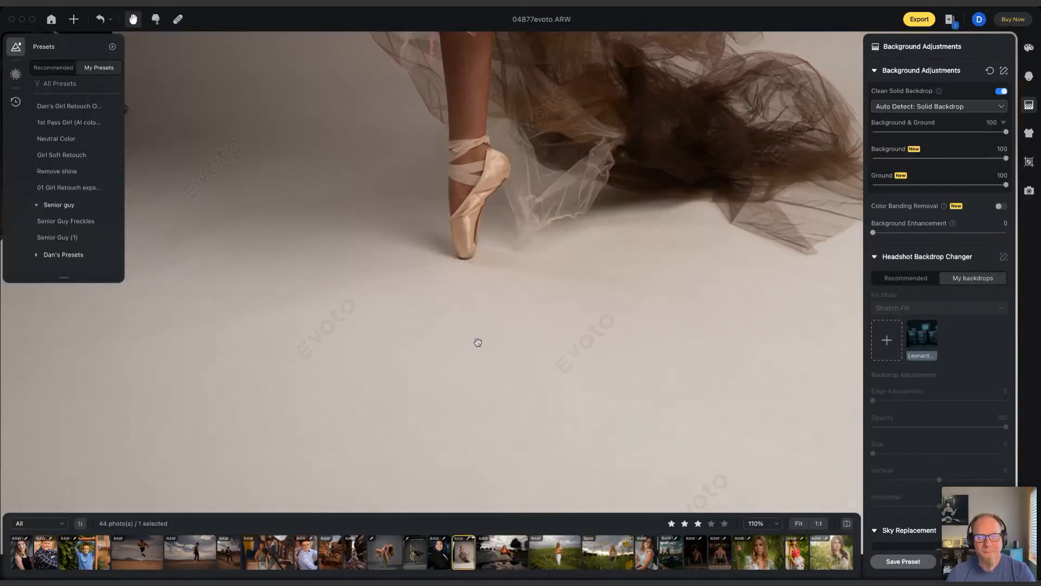
- Open 04878evoto.ARW, the woman in the red dress, and set Glasses Glare to 84 in the eye retouching settings
{"action": "left_click", "coordinate": [518, 558]}
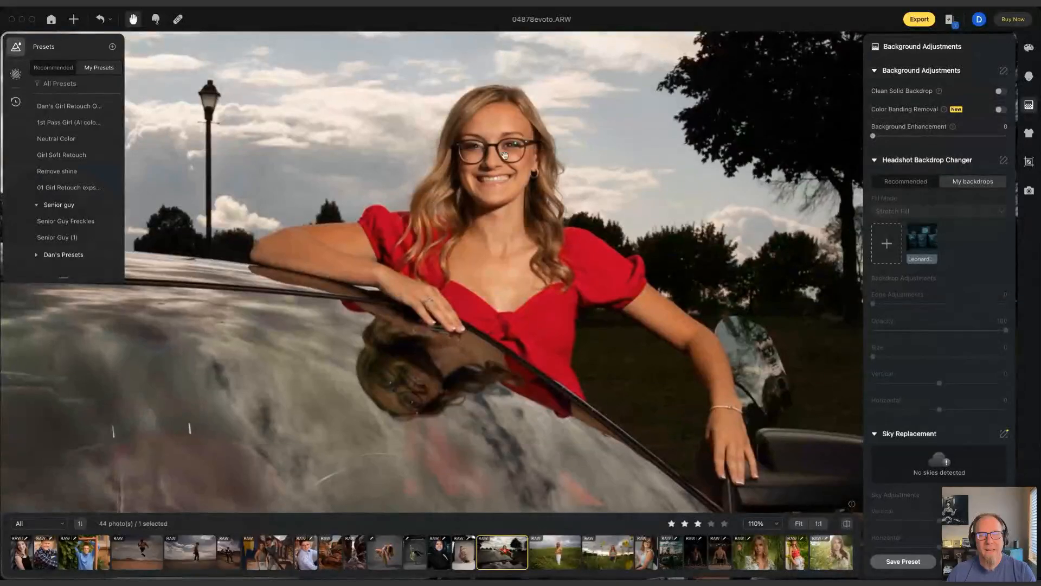
{"action": "scroll", "coordinate": [510, 154], "scroll_direction": "up", "scroll_amount": 5}
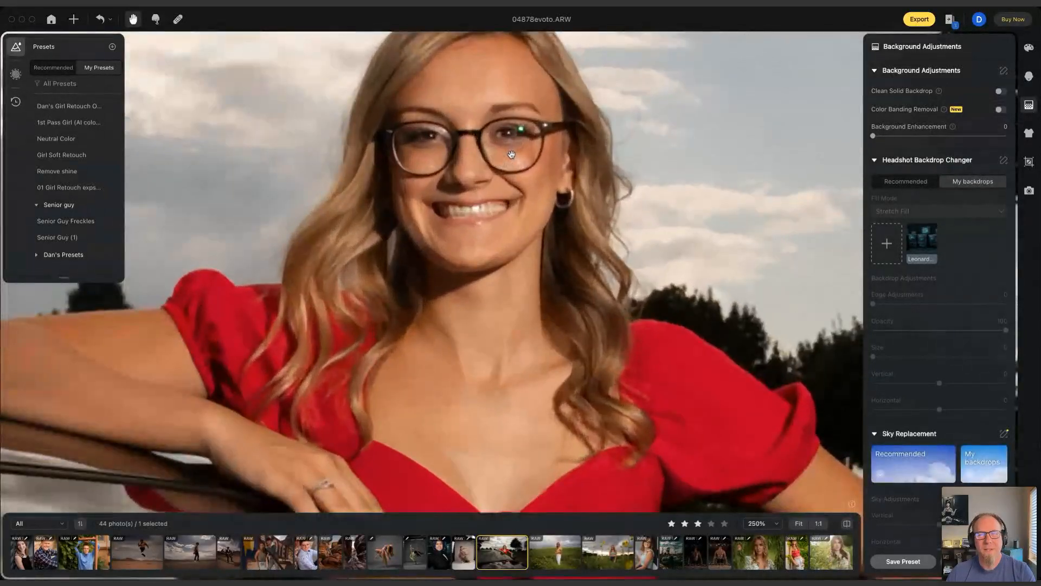
{"action": "left_click", "coordinate": [1029, 48]}
{"action": "left_click", "coordinate": [1028, 76]}
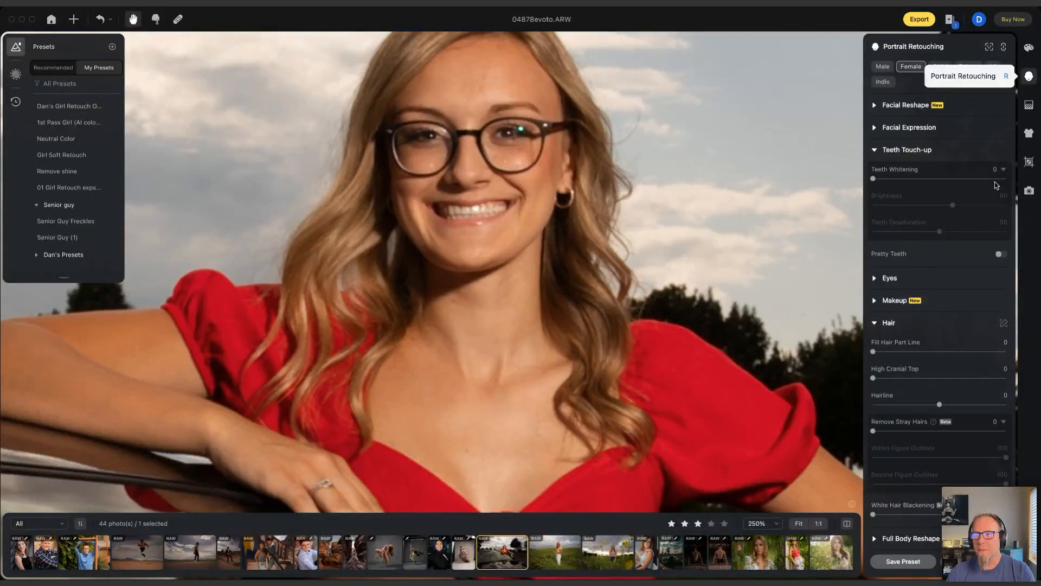
{"action": "scroll", "coordinate": [940, 240], "scroll_direction": "up", "scroll_amount": 10}
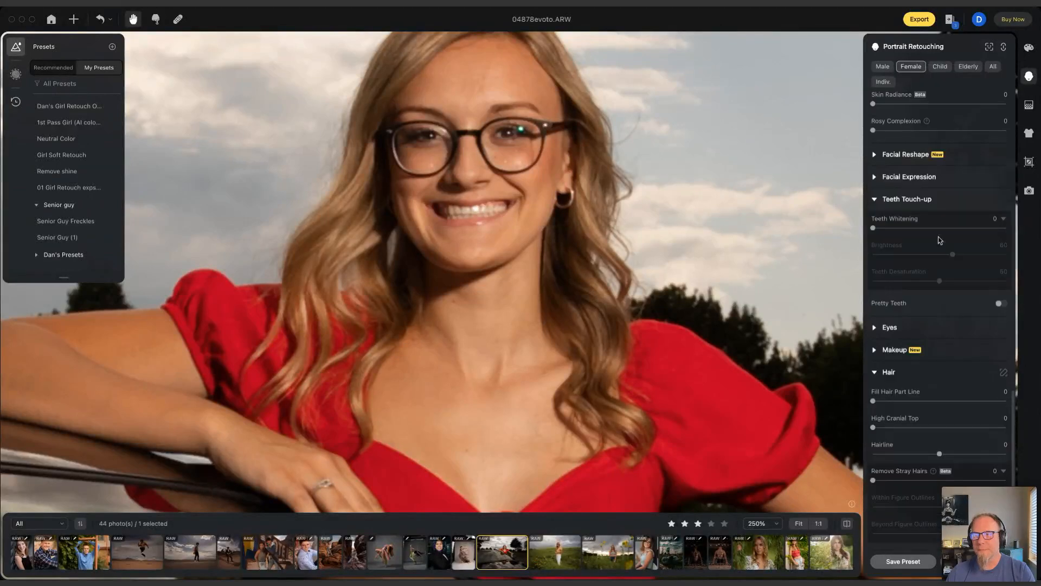
{"action": "scroll", "coordinate": [940, 241], "scroll_direction": "up", "scroll_amount": 5}
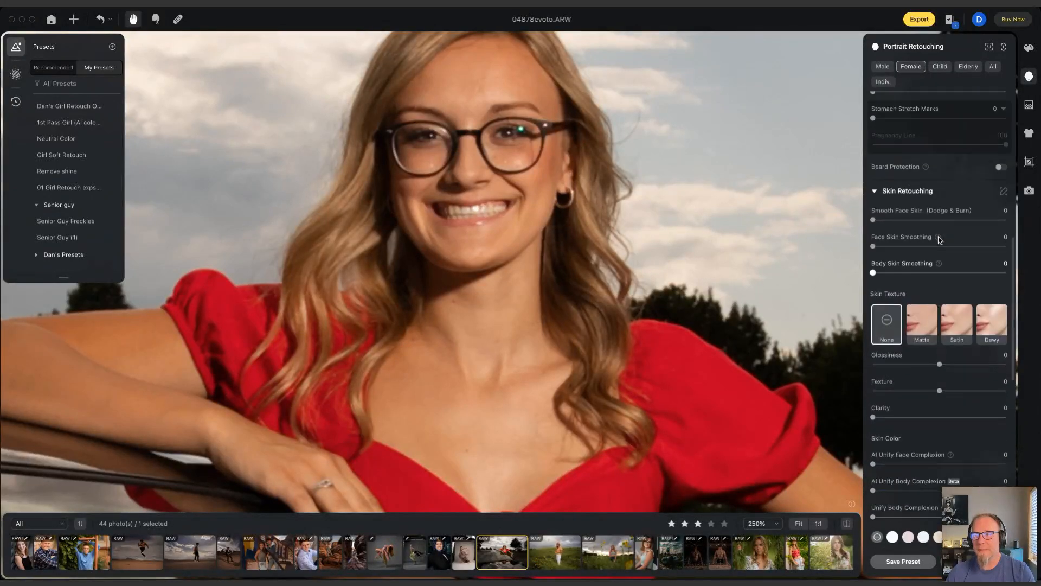
{"action": "scroll", "coordinate": [932, 264], "scroll_direction": "down", "scroll_amount": 10}
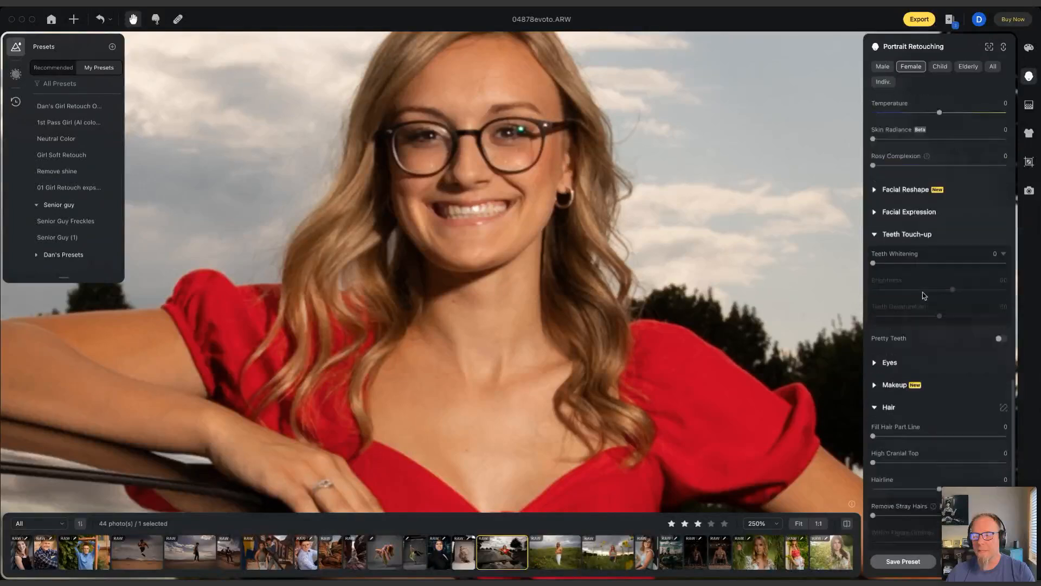
{"action": "left_click", "coordinate": [876, 279]}
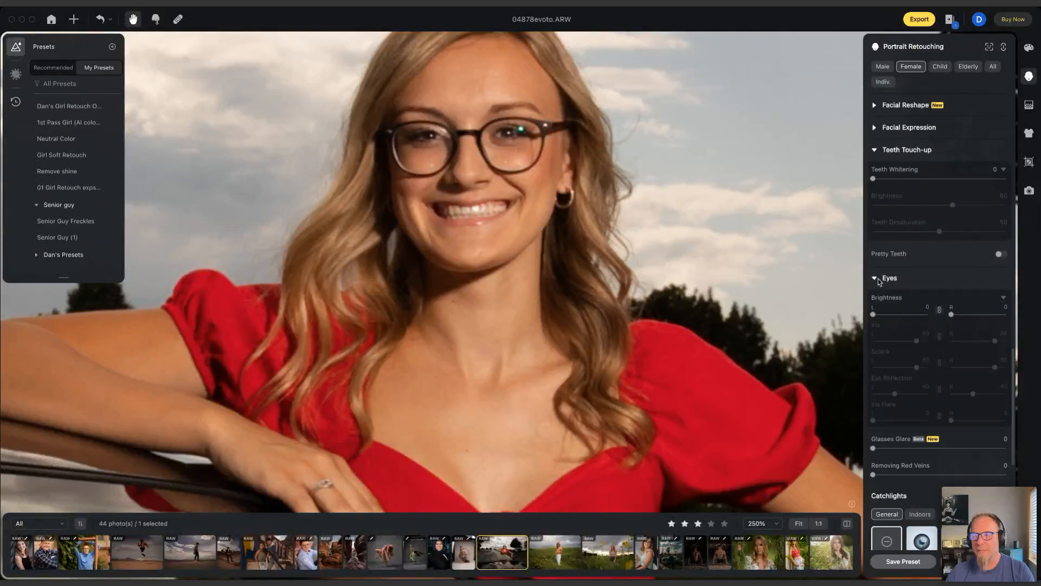
{"action": "scroll", "coordinate": [932, 347], "scroll_direction": "down", "scroll_amount": 1}
{"action": "scroll", "coordinate": [934, 343], "scroll_direction": "down", "scroll_amount": 1}
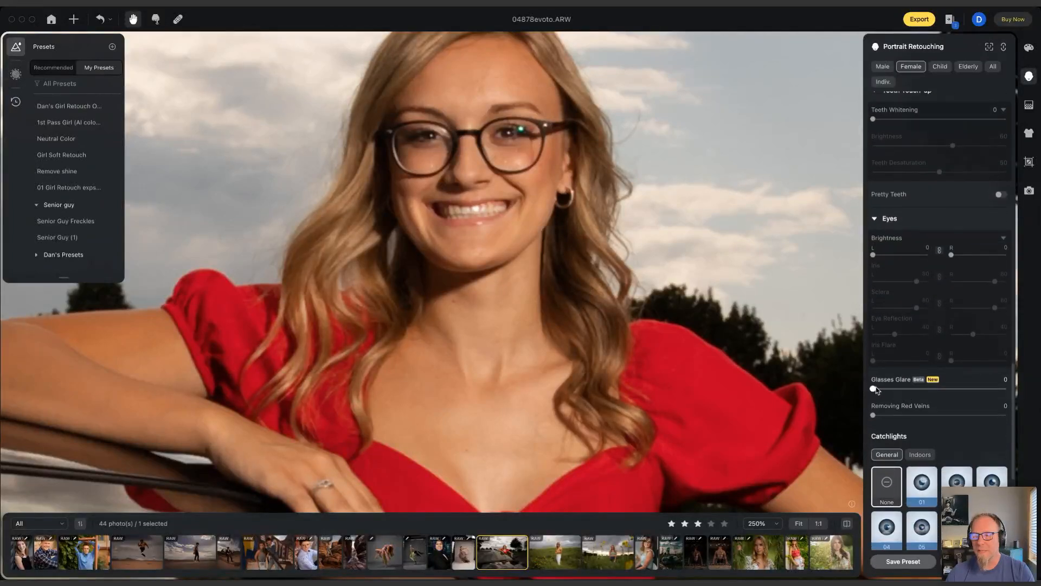
{"action": "left_click_drag", "start_coordinate": [969, 391], "coordinate": [987, 389]}
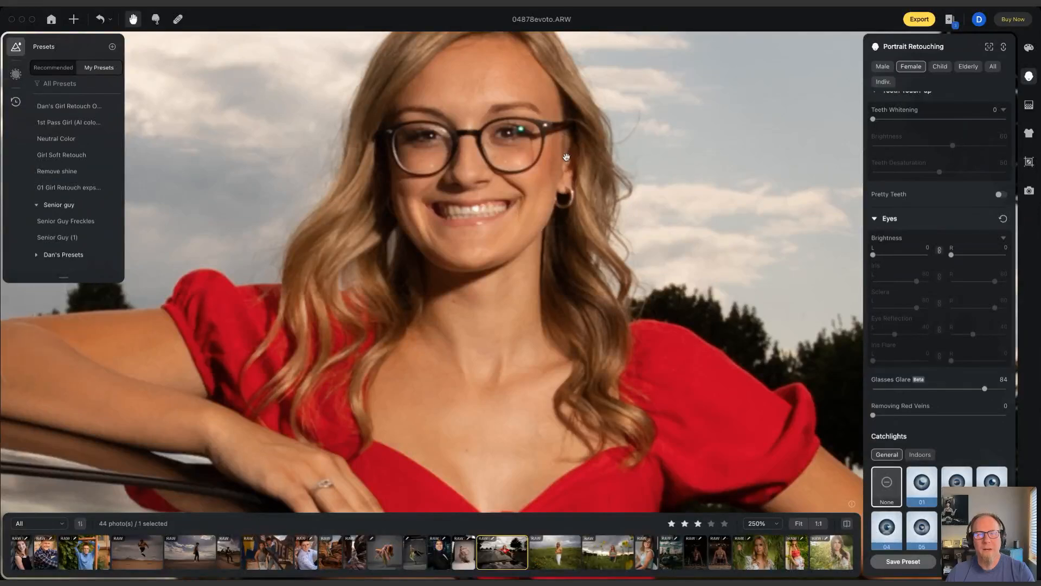
- Open 04879evoto.ARW, the woman in the yellow floral top, and set Glasses Glare to 93
{"action": "left_click", "coordinate": [555, 550]}
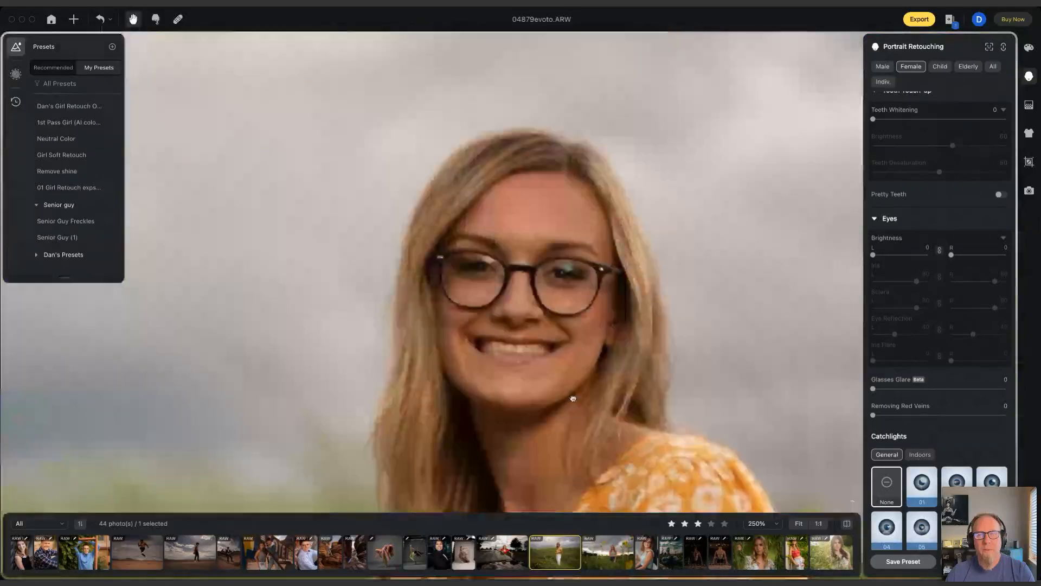
{"action": "scroll", "coordinate": [568, 308], "scroll_direction": "up", "scroll_amount": 2}
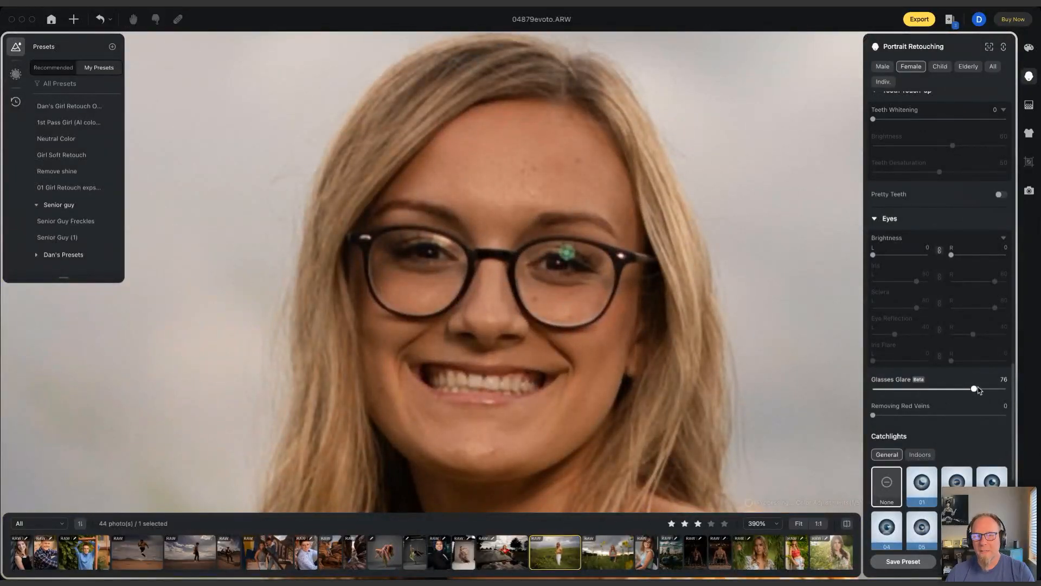
{"action": "left_click_drag", "start_coordinate": [975, 389], "coordinate": [998, 389]}
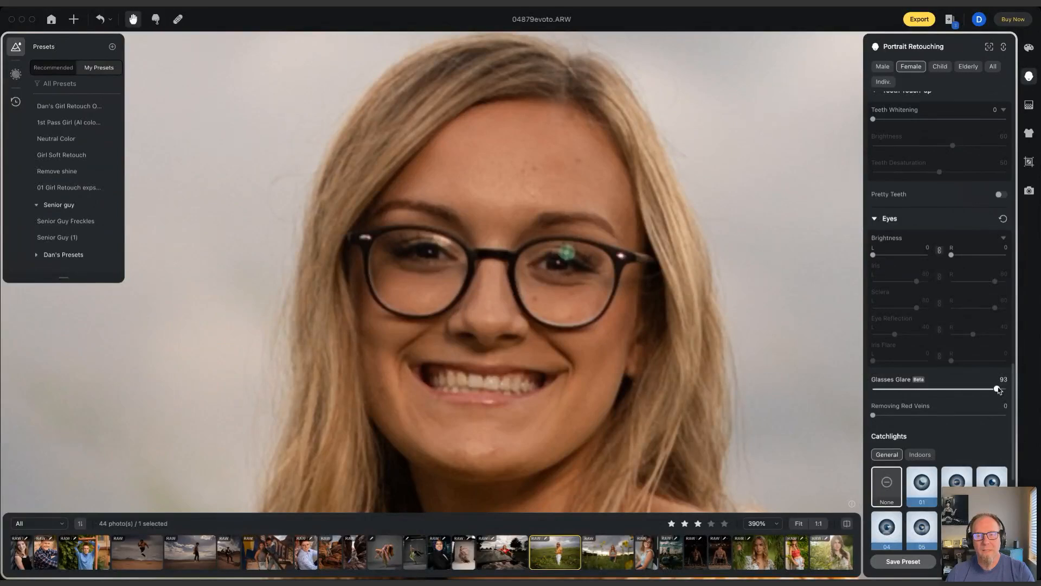
- Open 04881evoto.ARW, the woman in the pale green top, and set Glasses Glare to 82
{"action": "scroll", "coordinate": [762, 474], "scroll_direction": "down", "scroll_amount": 1}
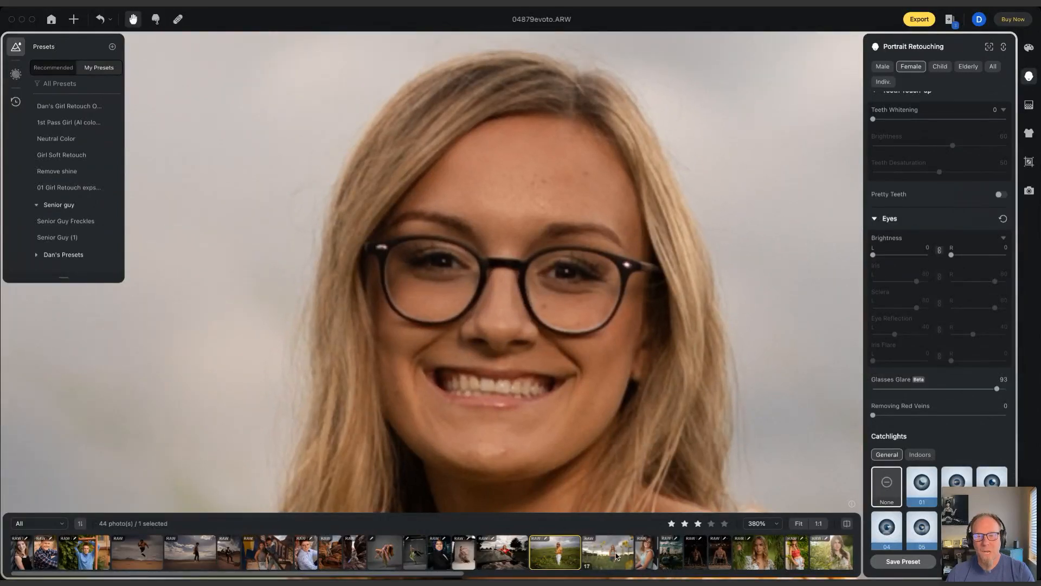
{"action": "scroll", "coordinate": [617, 556], "scroll_direction": "right", "scroll_amount": 1}
{"action": "left_click", "coordinate": [647, 553]}
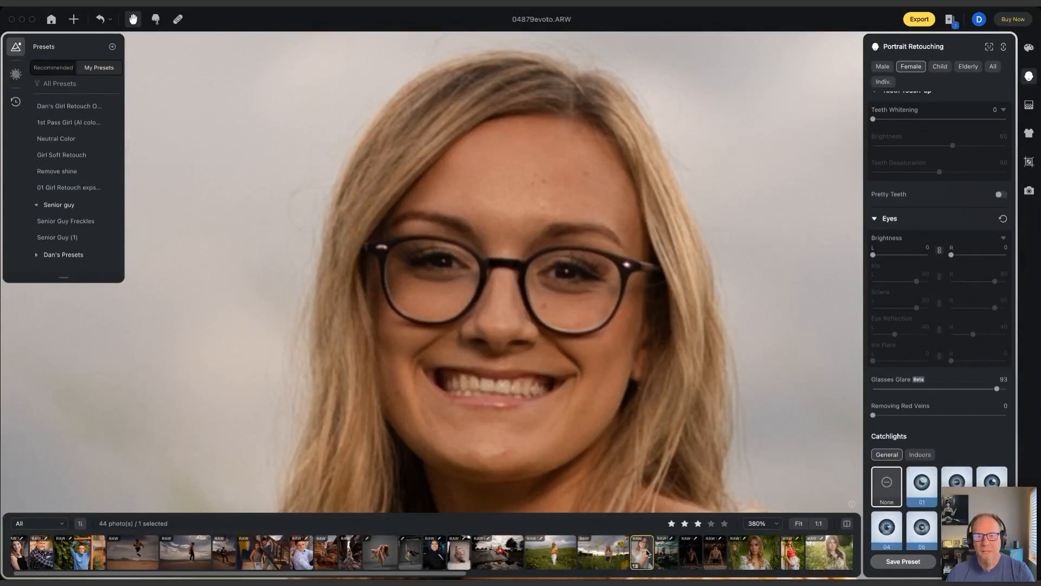
{"action": "scroll", "coordinate": [681, 261], "scroll_direction": "down", "scroll_amount": 5}
{"action": "left_click_drag", "start_coordinate": [681, 262], "coordinate": [567, 485]}
{"action": "left_click_drag", "start_coordinate": [500, 237], "coordinate": [610, 480]}
{"action": "scroll", "coordinate": [574, 206], "scroll_direction": "down", "scroll_amount": 3}
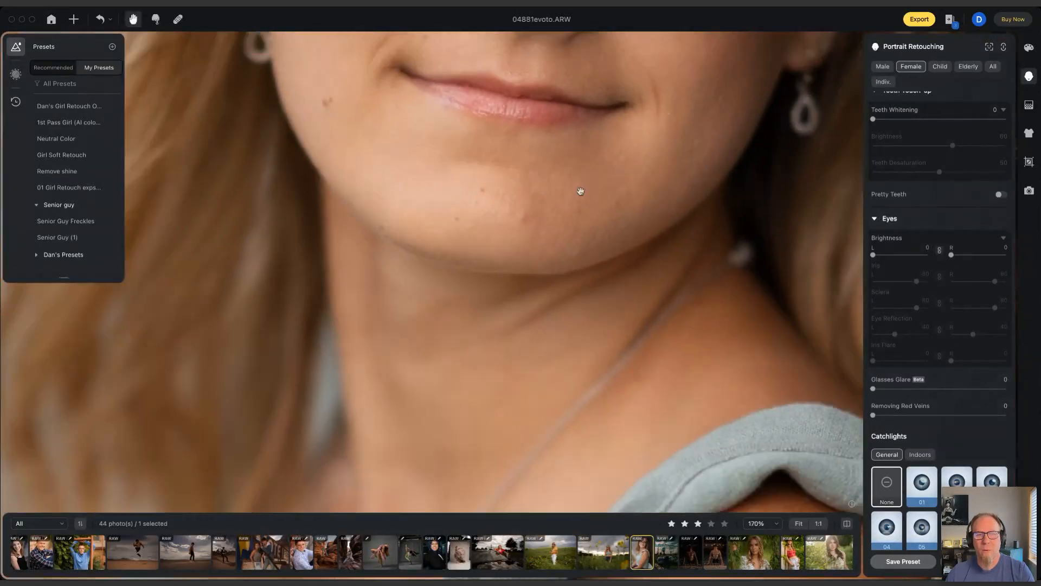
{"action": "left_click_drag", "start_coordinate": [581, 190], "coordinate": [537, 449]}
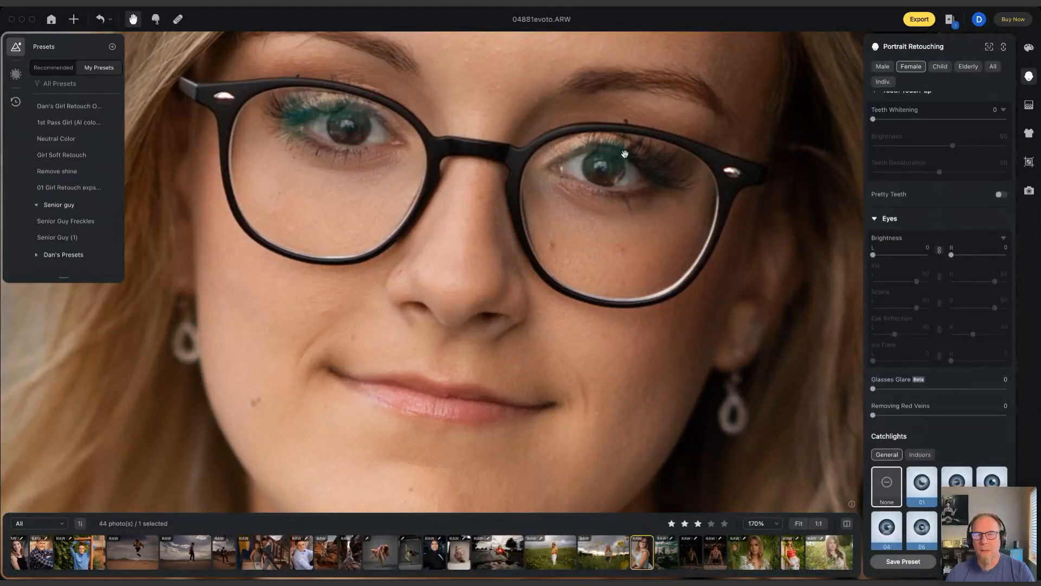
{"action": "left_click_drag", "start_coordinate": [873, 389], "coordinate": [985, 390]}
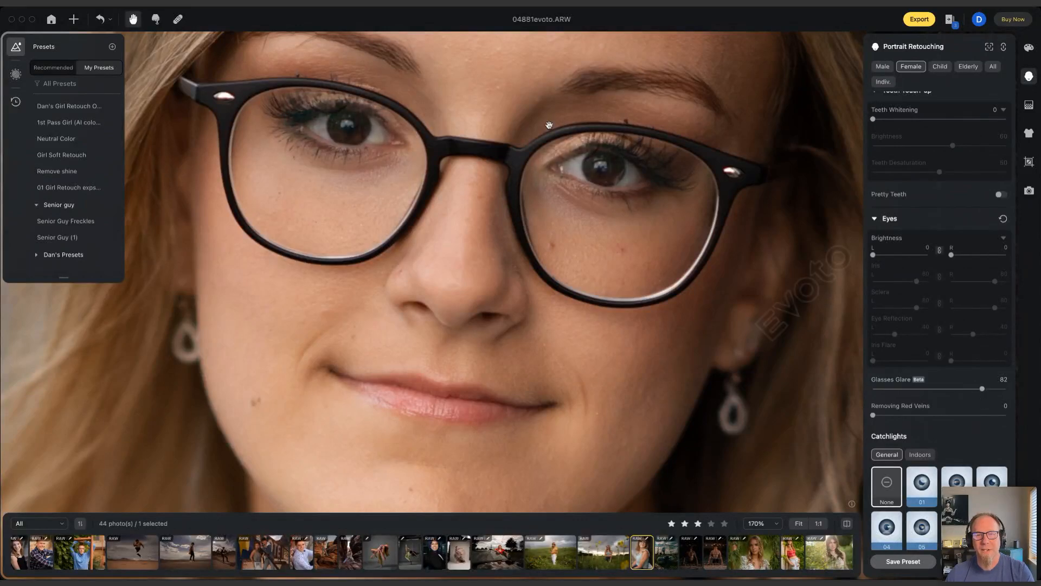
{"action": "scroll", "coordinate": [487, 220], "scroll_direction": "down", "scroll_amount": 5}
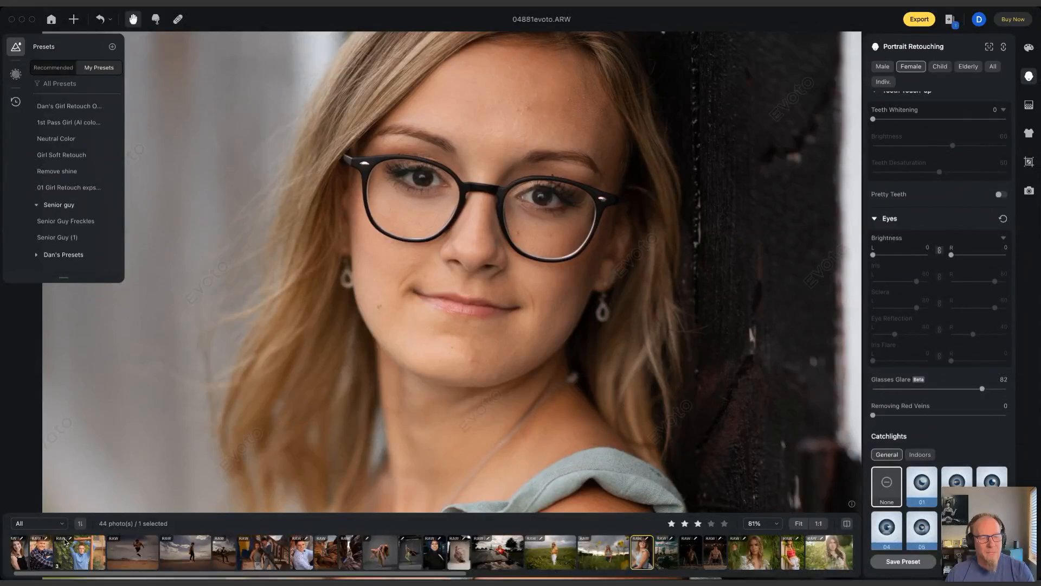
- Open 04868evoto.ARW, the man standing in the desert, and apply the Luxury Texture AI color look
{"action": "left_click", "coordinate": [191, 552]}
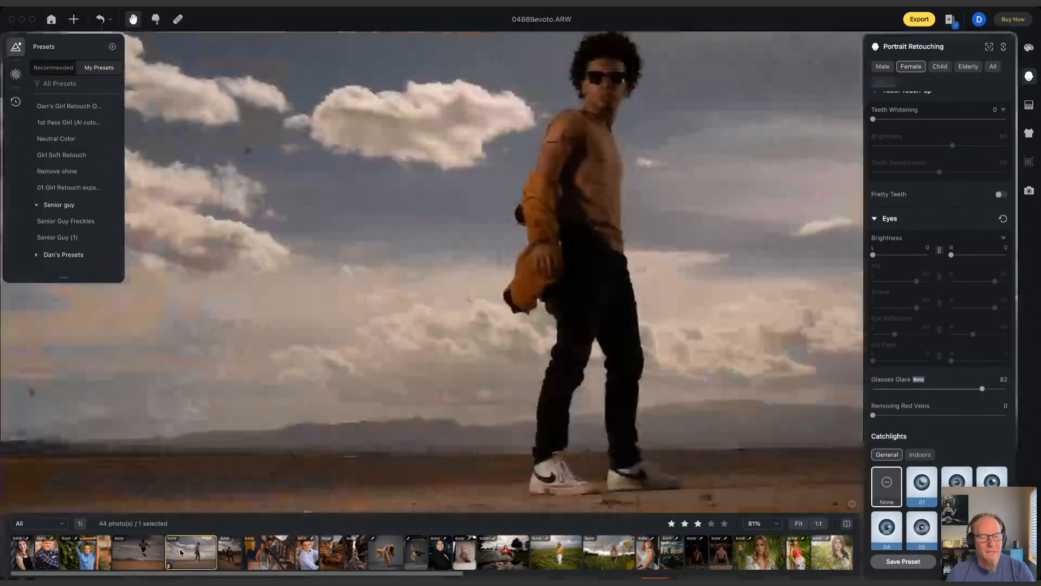
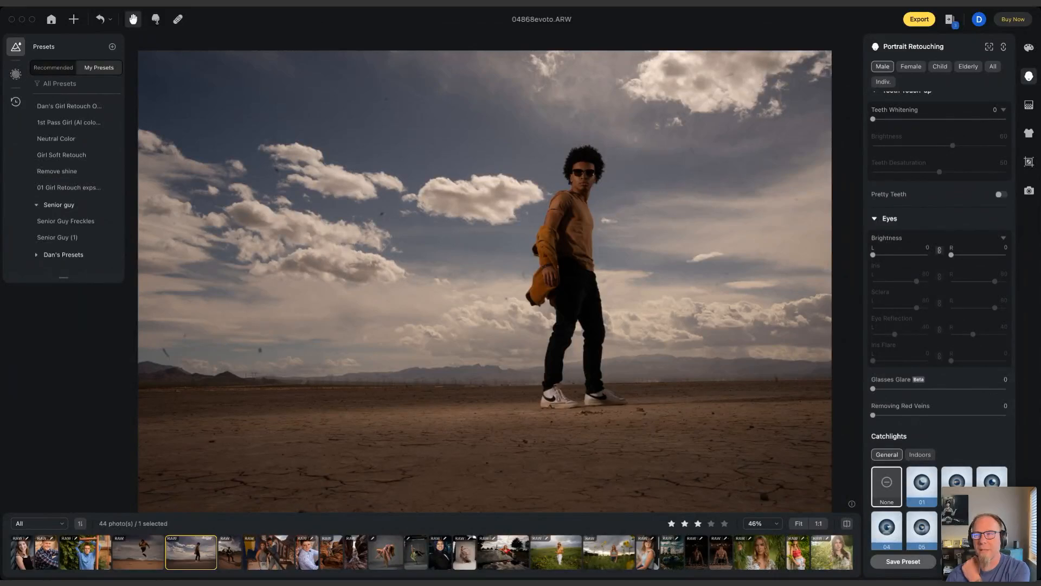
{"action": "left_click", "coordinate": [1027, 48]}
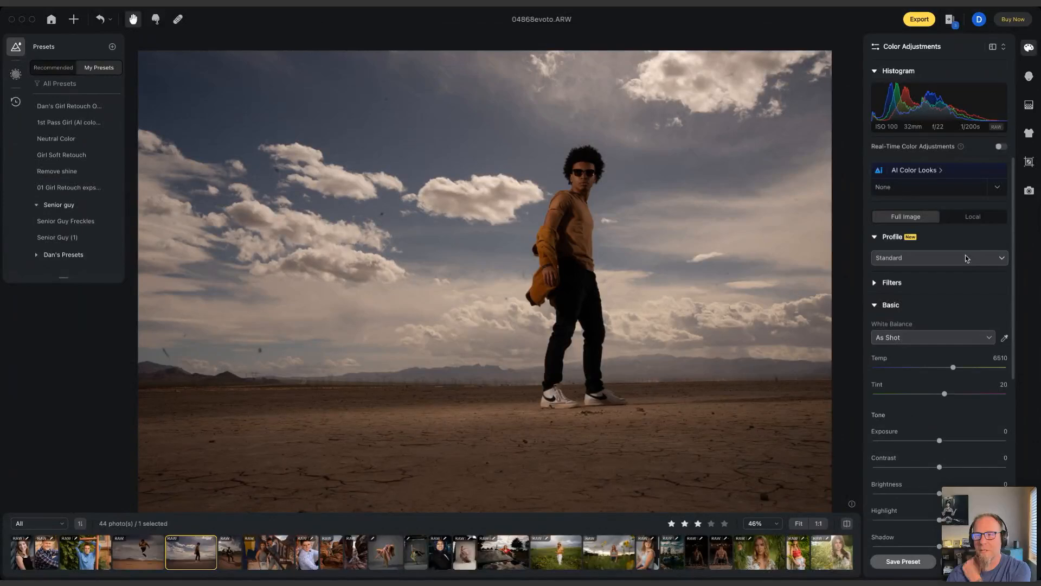
{"action": "left_click", "coordinate": [922, 170]}
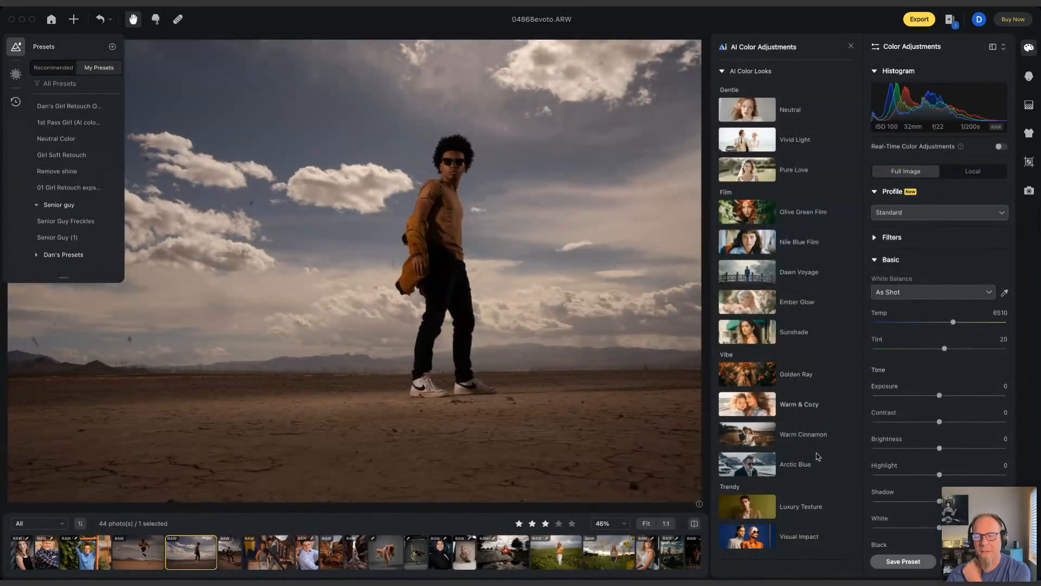
{"action": "left_click", "coordinate": [749, 510]}
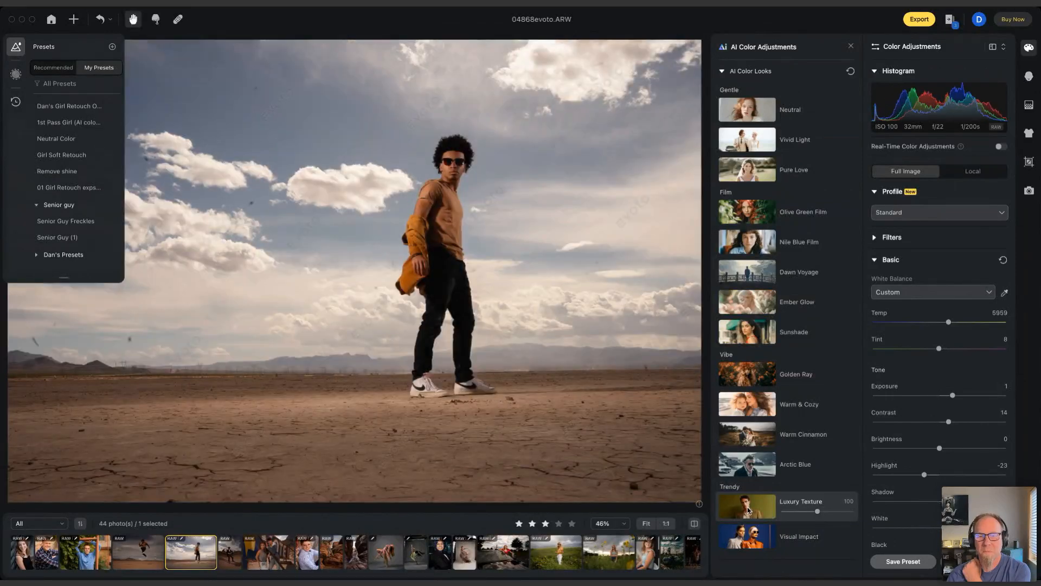
- Try the Visual Impact, Nile Blue Film and Olive Green Film looks, and return to Luxury Texture
{"action": "left_click", "coordinate": [747, 539]}
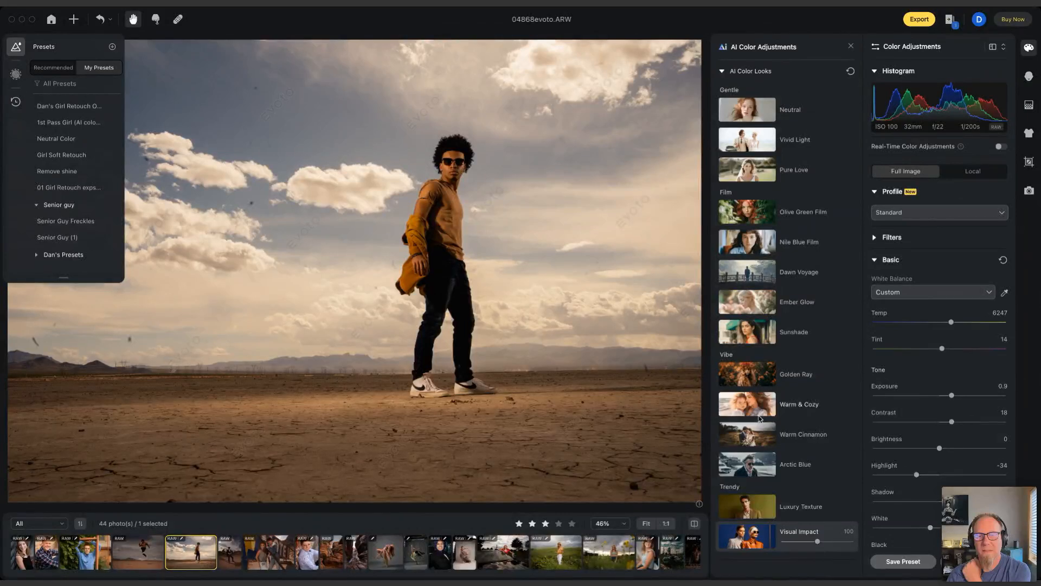
{"action": "left_click", "coordinate": [743, 244]}
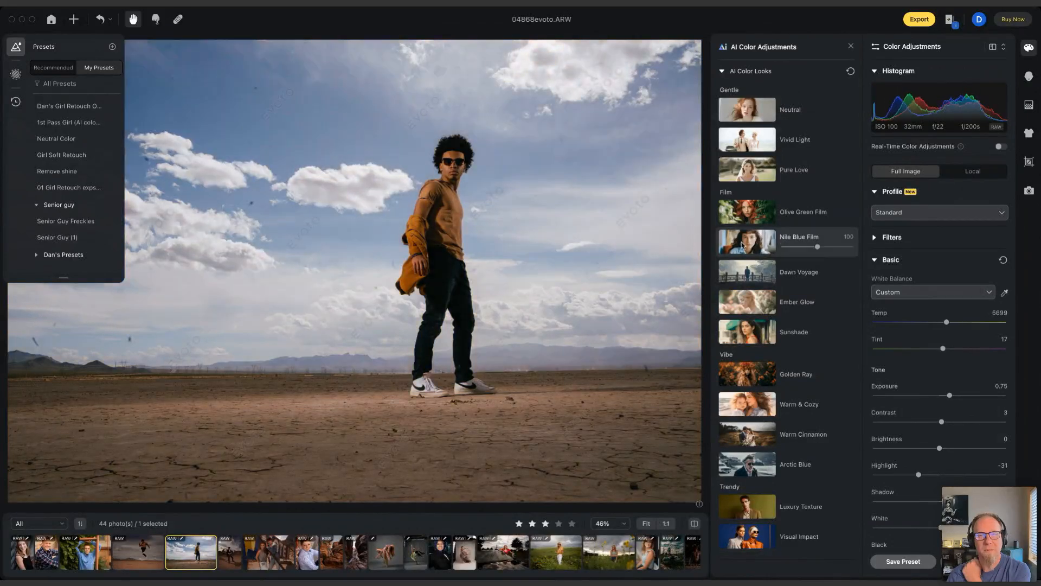
{"action": "left_click", "coordinate": [750, 213]}
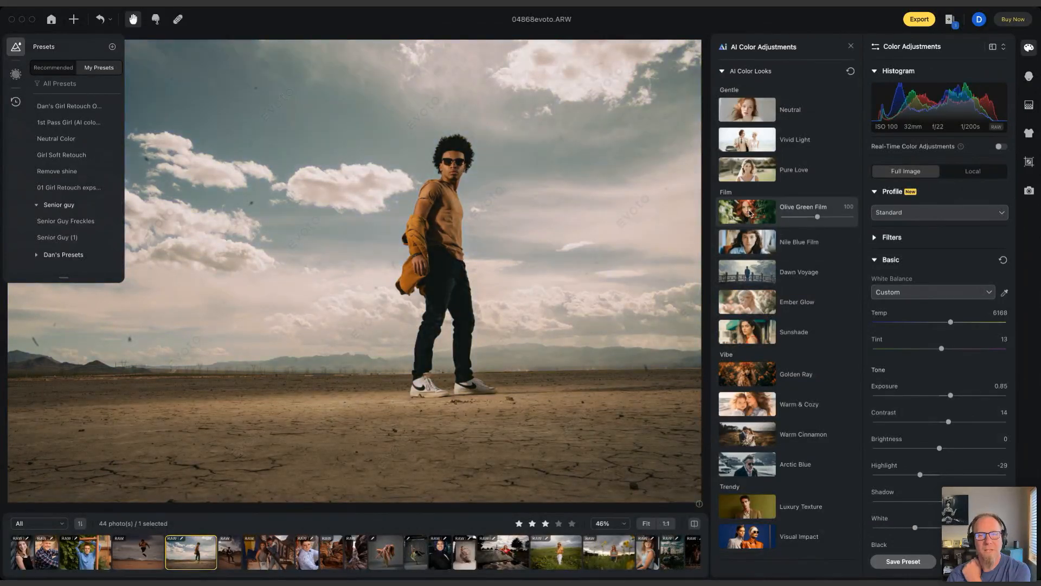
{"action": "left_click", "coordinate": [750, 505]}
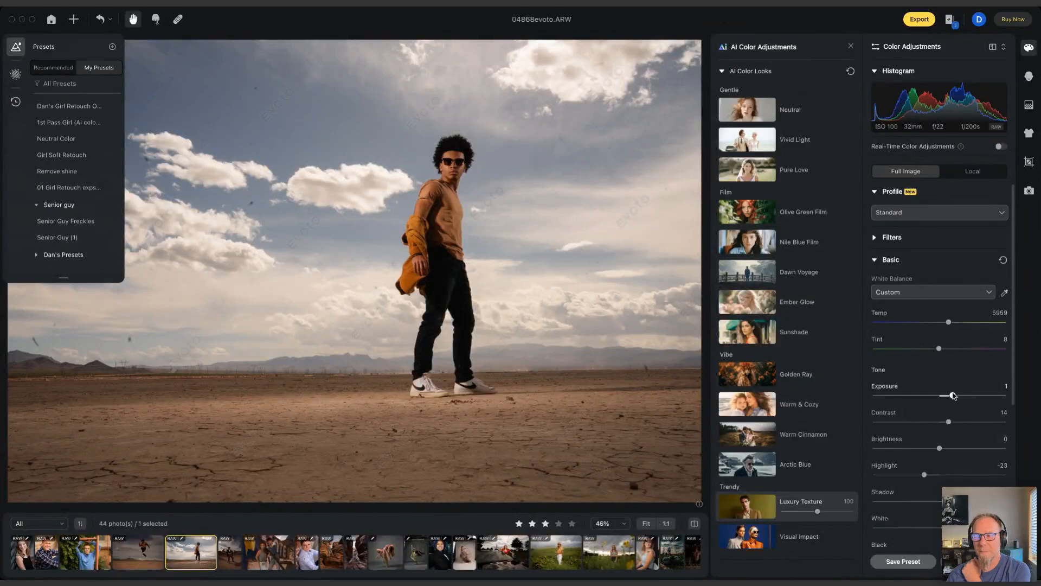
- Set the full image's Exposure to 1.25, Clarity to 41 and Vibrance to 18
{"action": "left_click_drag", "start_coordinate": [955, 396], "coordinate": [956, 395]}
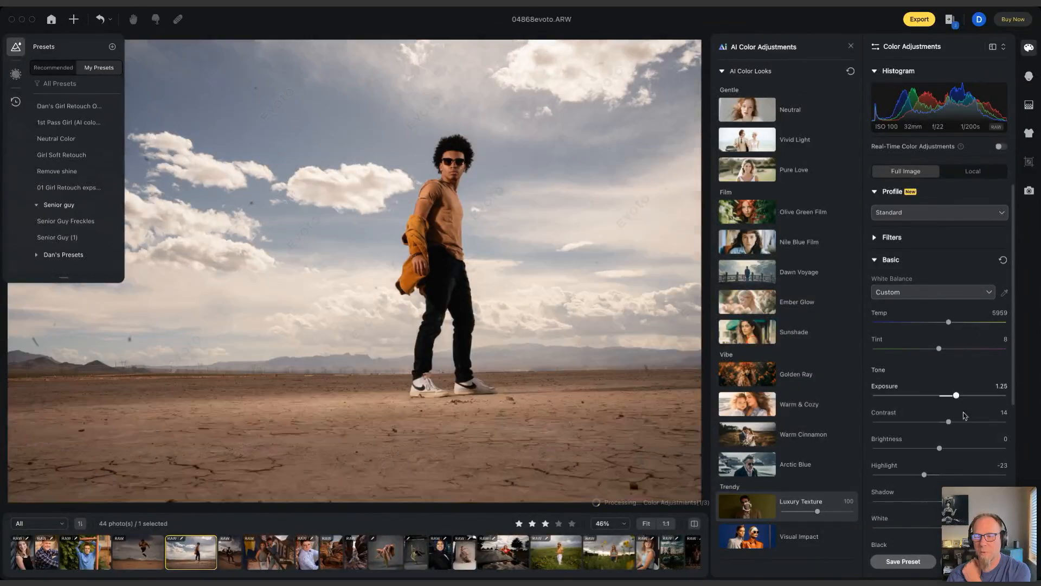
{"action": "scroll", "coordinate": [947, 485], "scroll_direction": "down", "scroll_amount": 5}
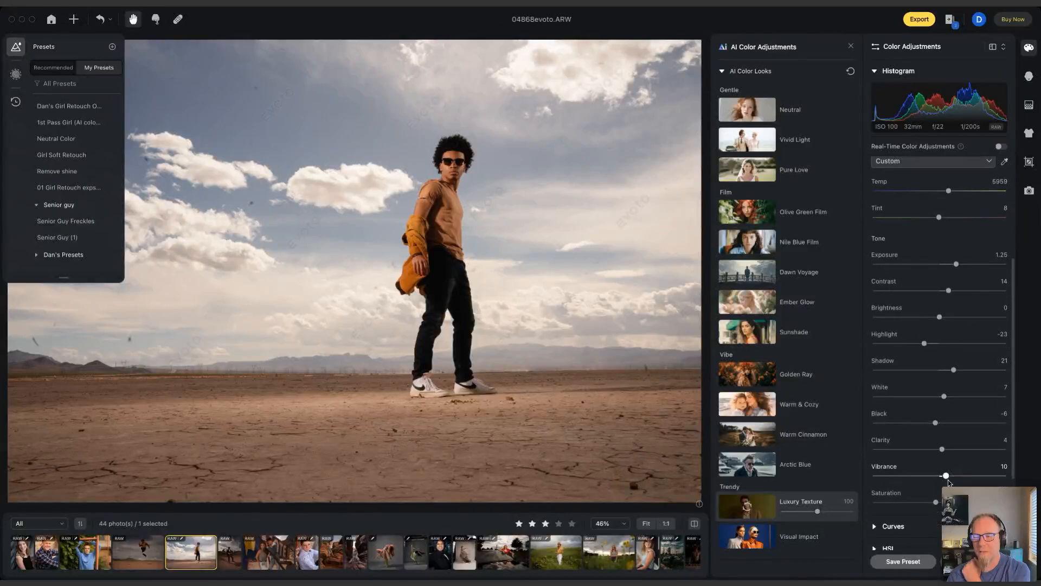
{"action": "left_click_drag", "start_coordinate": [944, 415], "coordinate": [966, 414]}
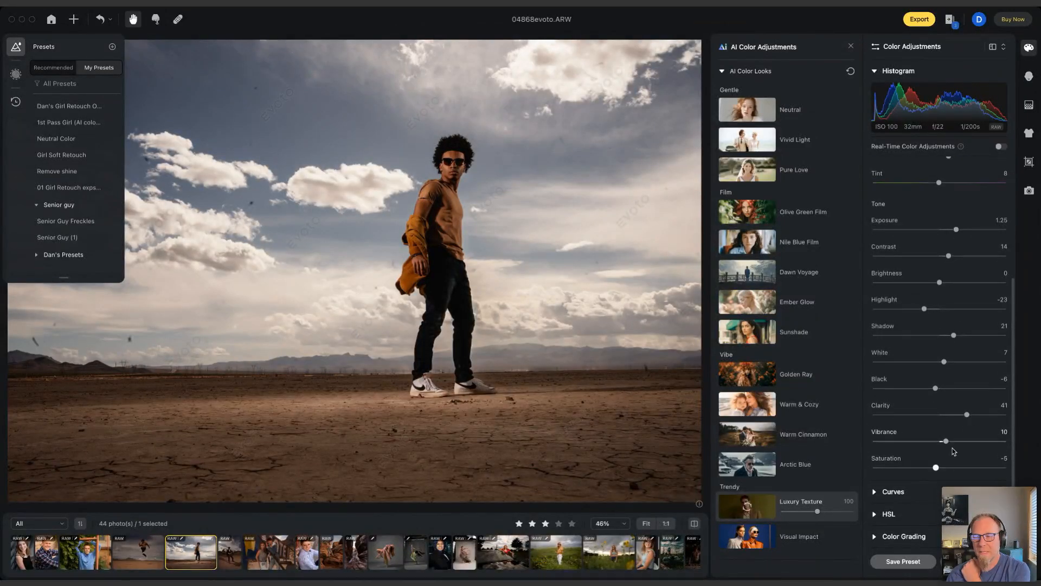
{"action": "left_click_drag", "start_coordinate": [946, 441], "coordinate": [952, 440]}
- Remove the dark dust spots from the sky and above the horizon with the Spot Healing Brush and apply the healing
{"action": "left_click_drag", "start_coordinate": [383, 287], "coordinate": [481, 296]}
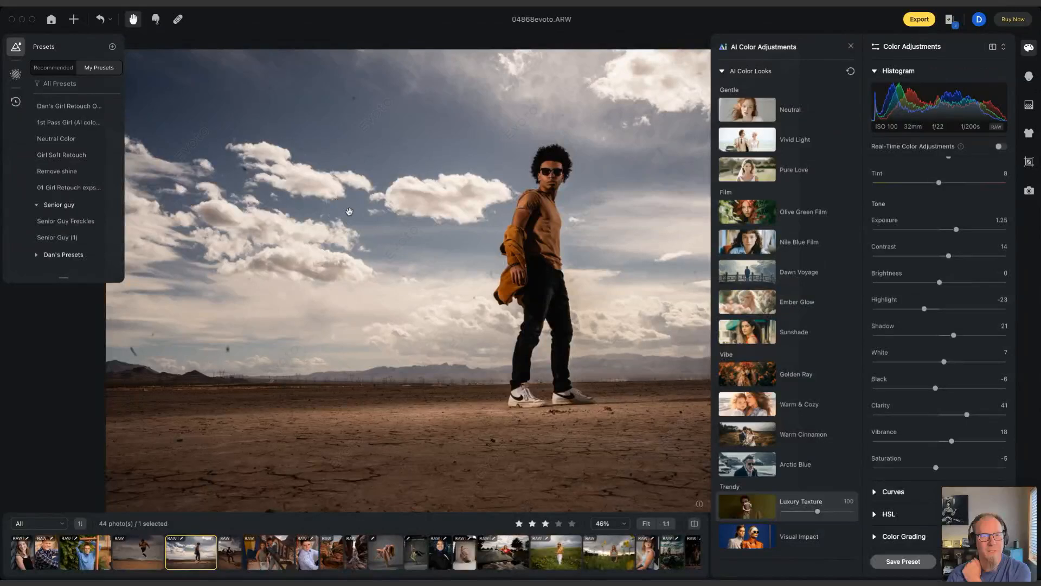
{"action": "left_click", "coordinate": [178, 19]}
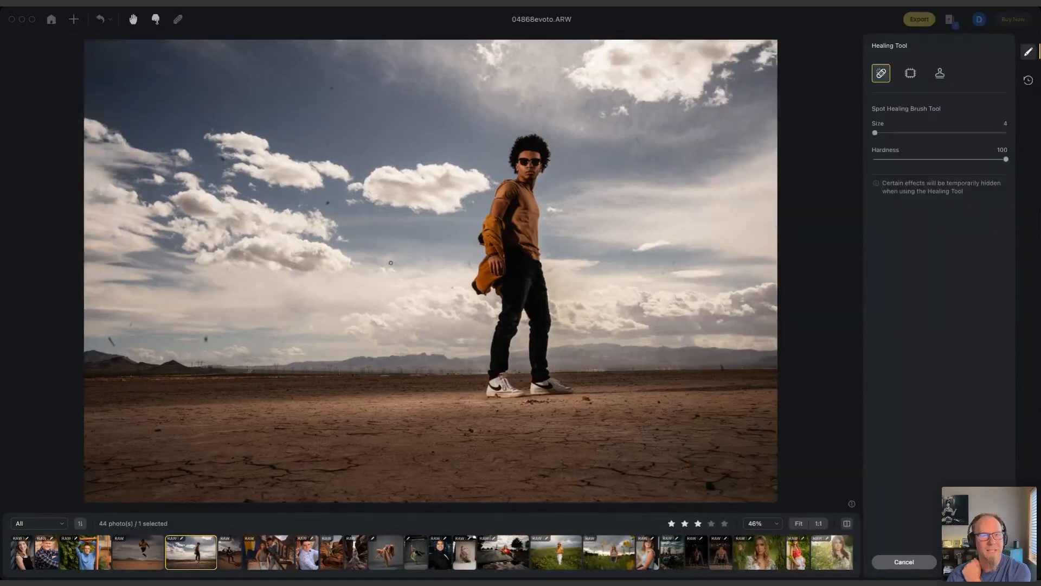
{"action": "left_click", "coordinate": [327, 203]}
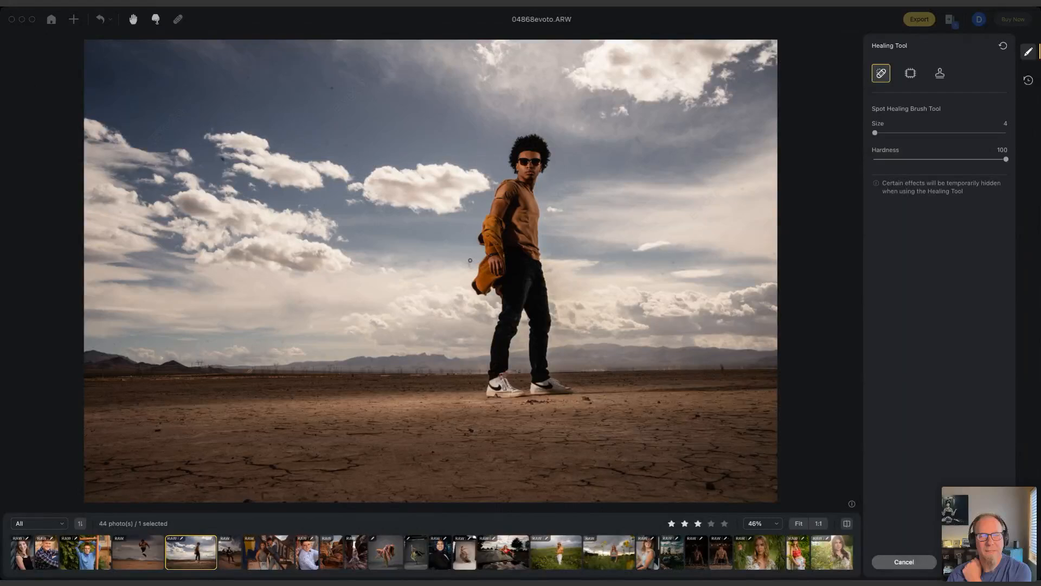
{"action": "left_click", "coordinate": [975, 562]}
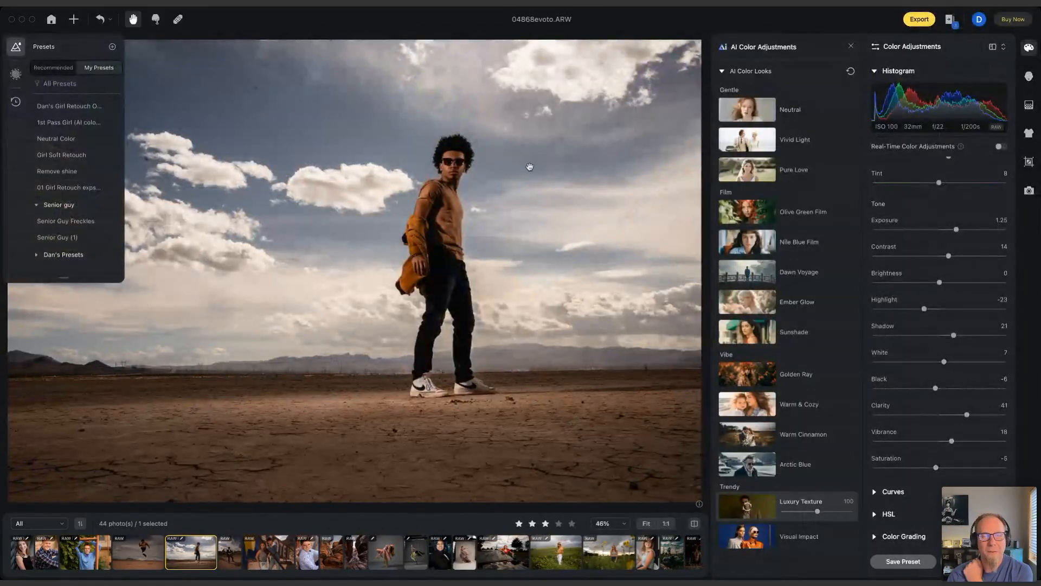
{"action": "scroll", "coordinate": [949, 217], "scroll_direction": "up", "scroll_amount": 4}
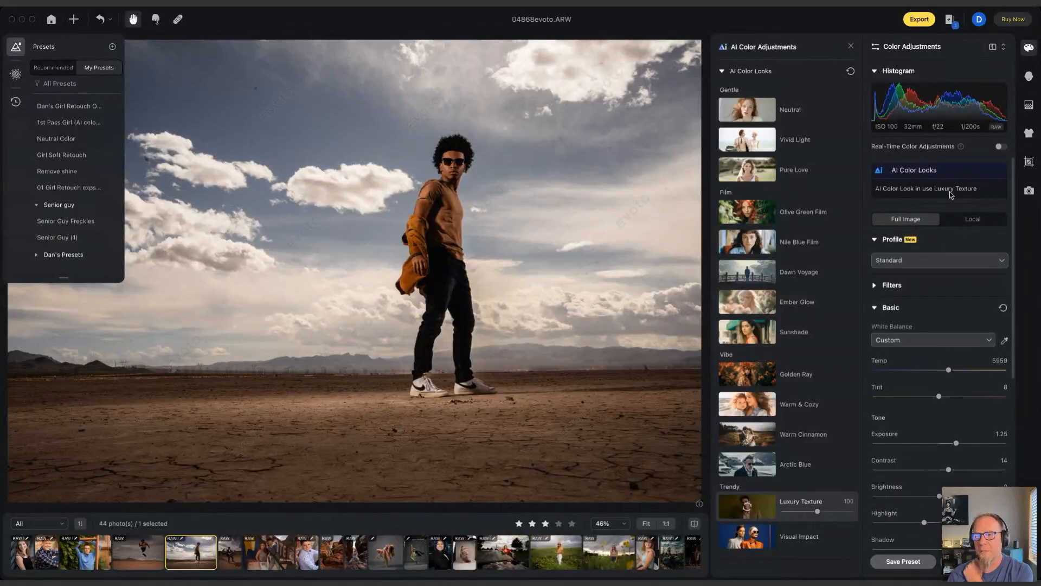
{"action": "left_click", "coordinate": [1028, 77]}
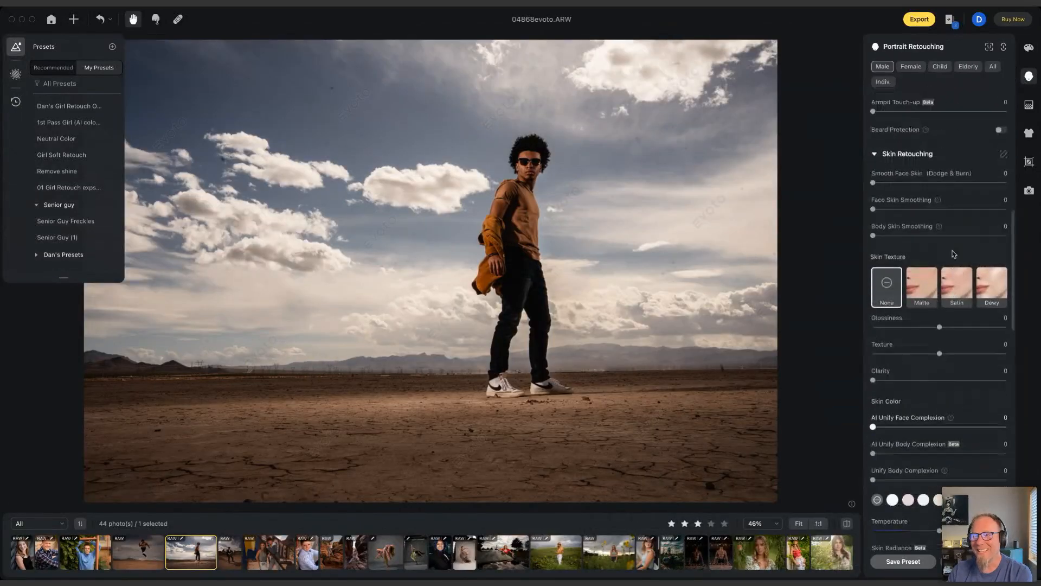
{"action": "scroll", "coordinate": [953, 253], "scroll_direction": "up", "scroll_amount": 3}
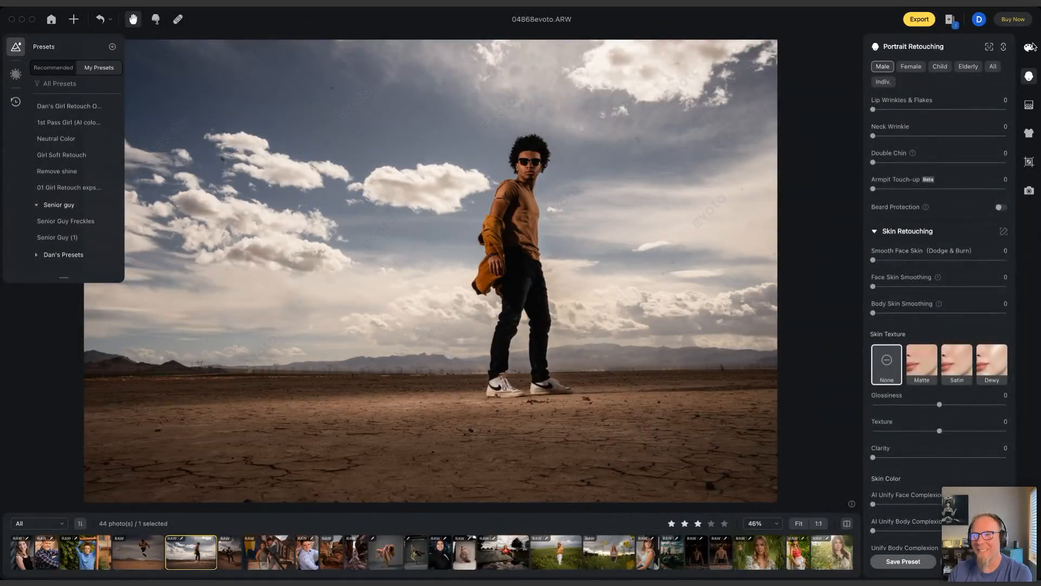
{"action": "left_click", "coordinate": [1030, 47]}
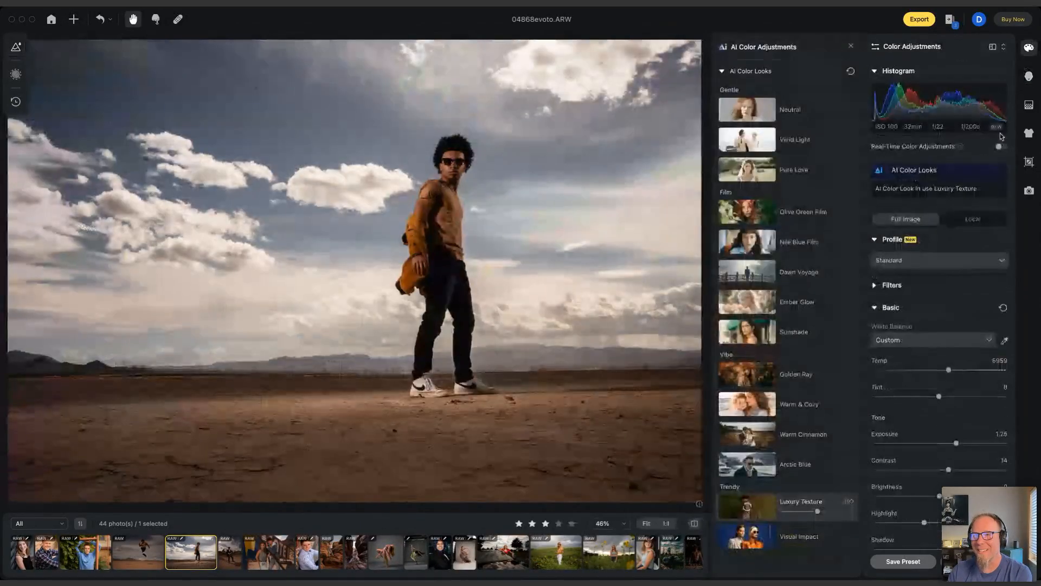
- Set Temp to -11 and Exposure to -1.35 in the local color adjustments for the background
{"action": "left_click", "coordinate": [972, 224]}
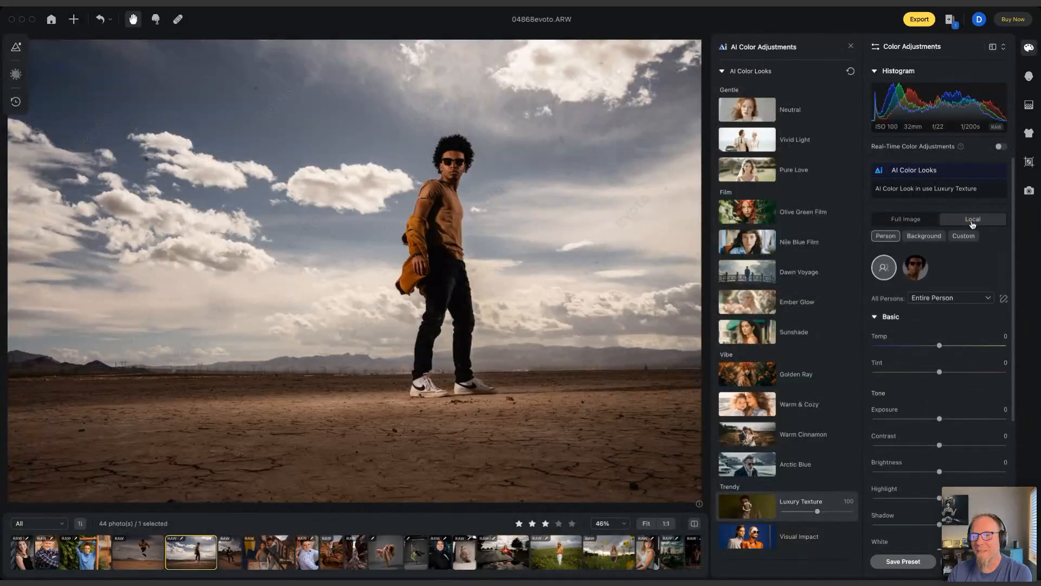
{"action": "left_click", "coordinate": [925, 237]}
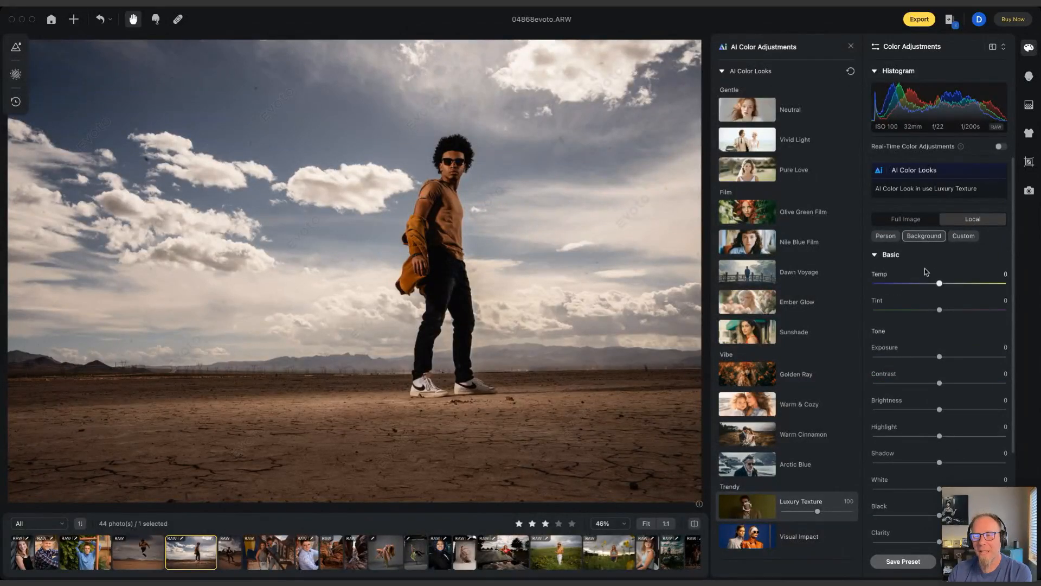
{"action": "left_click_drag", "start_coordinate": [913, 285], "coordinate": [905, 289]}
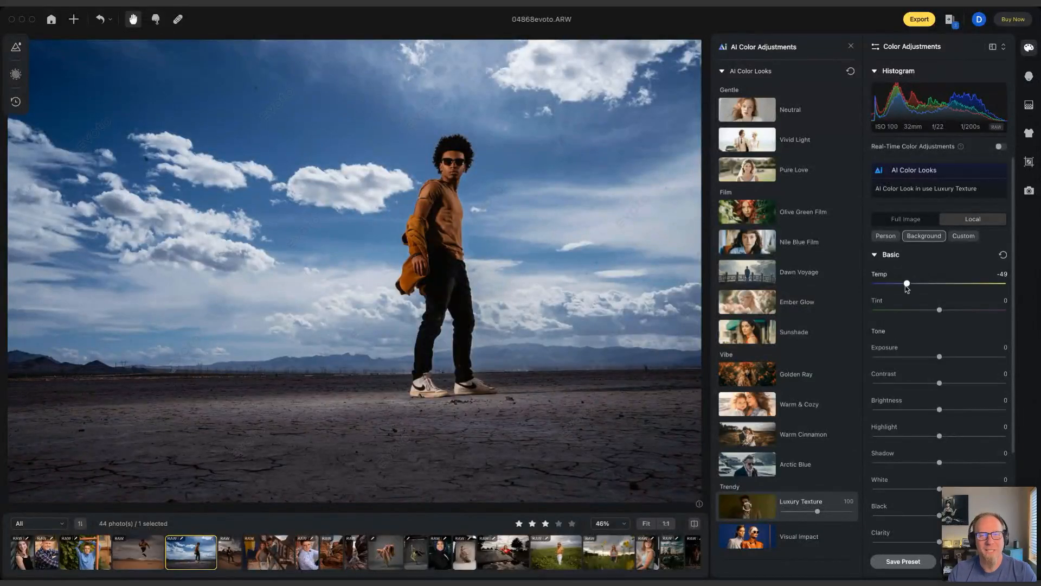
{"action": "left_click_drag", "start_coordinate": [907, 285], "coordinate": [932, 285]}
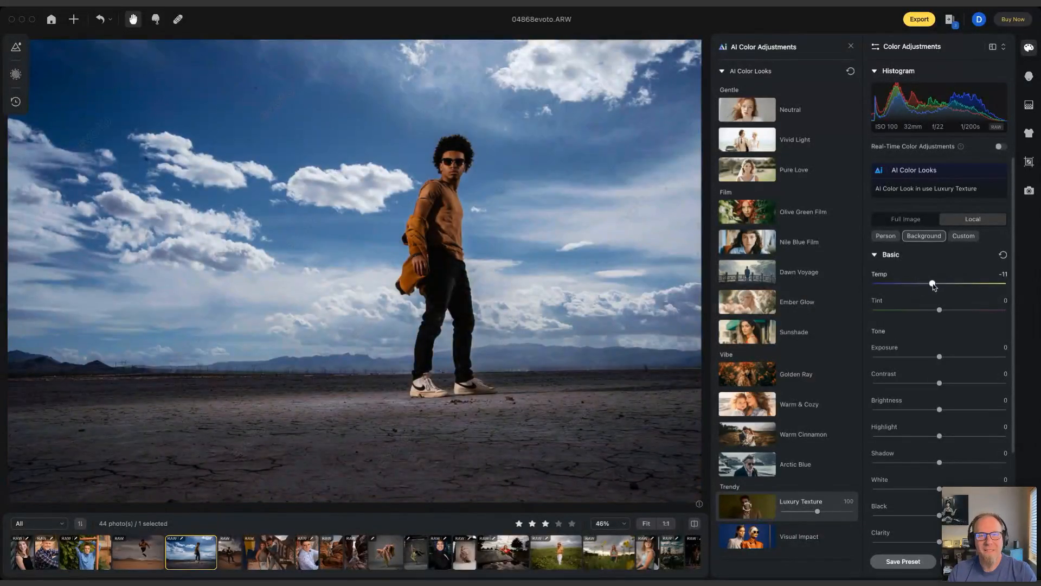
{"action": "left_click_drag", "start_coordinate": [939, 356], "coordinate": [921, 359]}
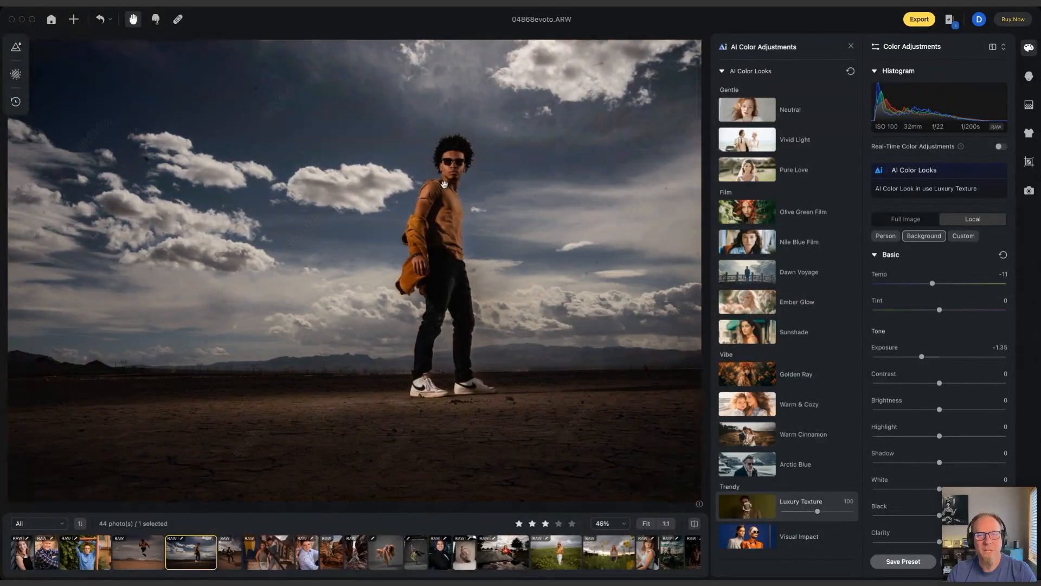
- Set the man's local Exposure to 0.25 and the background's local Exposure to -0.35
{"action": "left_click", "coordinate": [893, 236]}
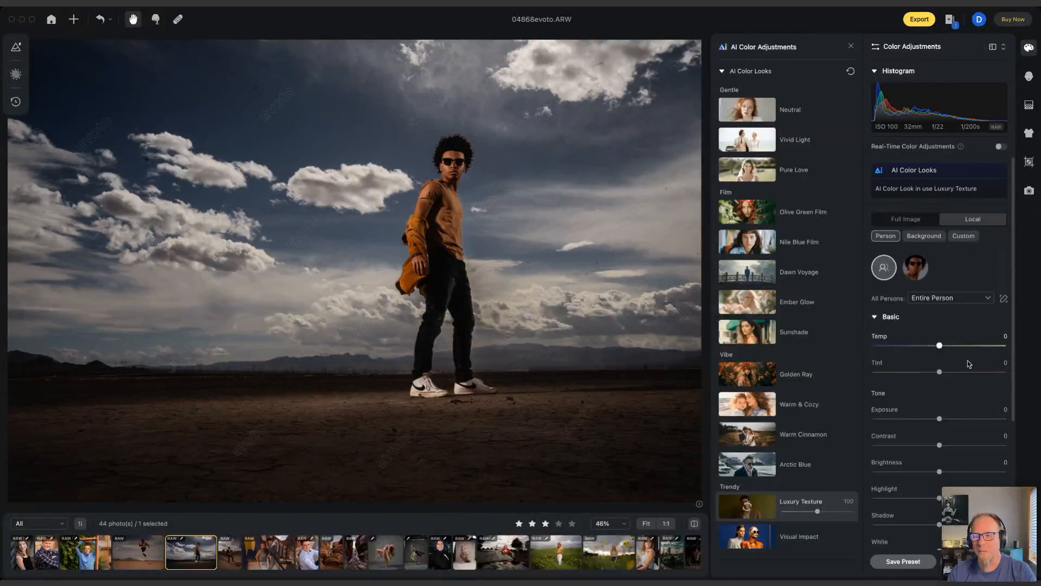
{"action": "left_click", "coordinate": [906, 270]}
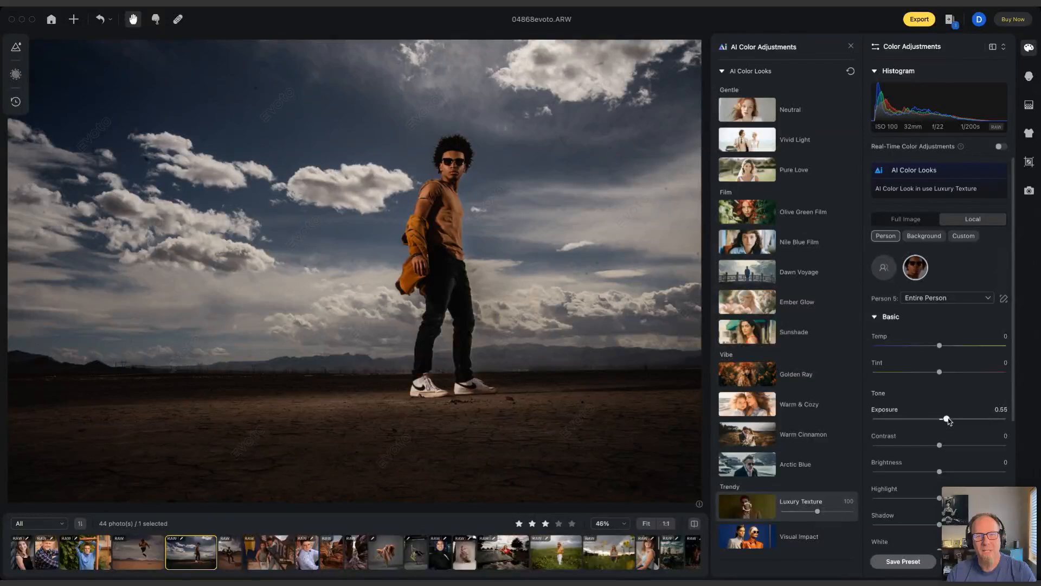
{"action": "left_click_drag", "start_coordinate": [953, 420], "coordinate": [954, 421]}
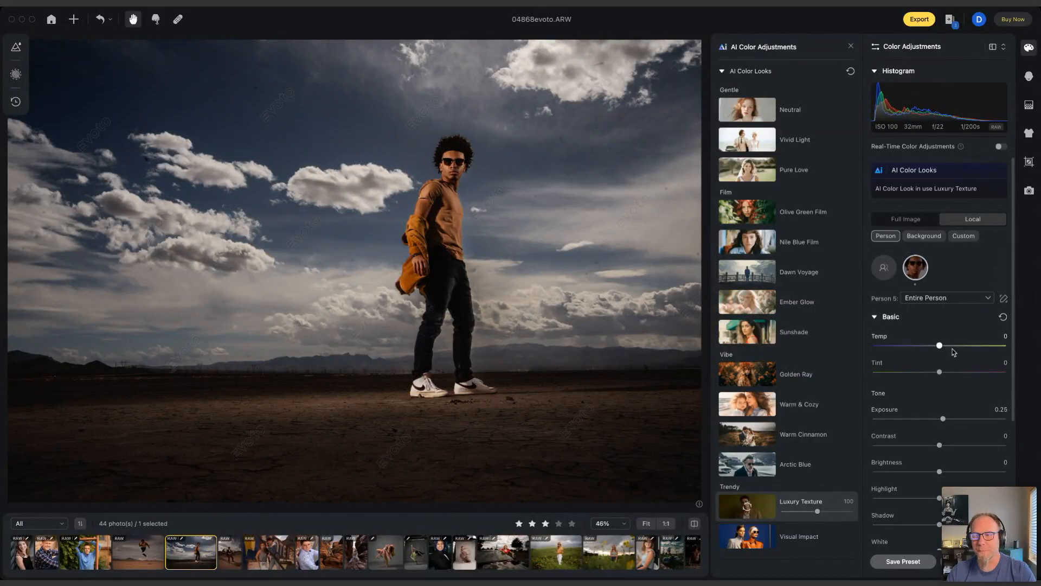
{"action": "left_click", "coordinate": [934, 237]}
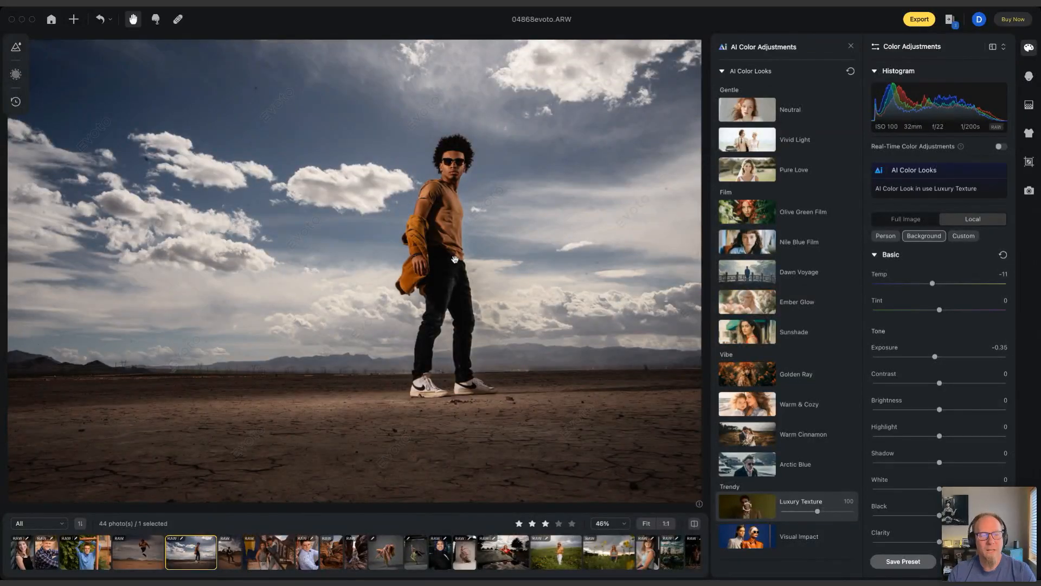
- Replace the sky behind the standing man with recommended Blue Skies preset 16 in the background adjustments
{"action": "left_click", "coordinate": [1029, 105]}
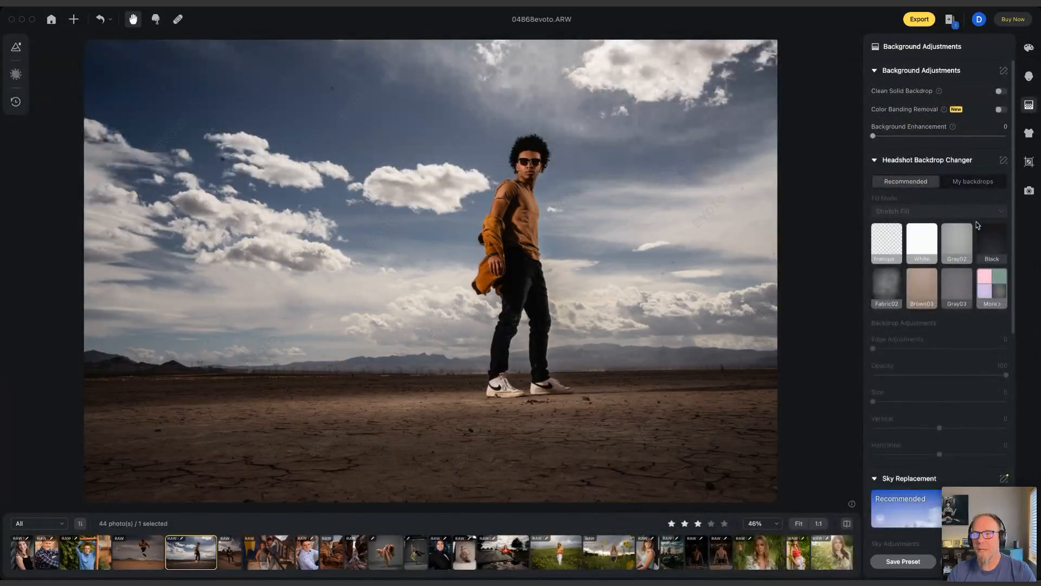
{"action": "scroll", "coordinate": [976, 222], "scroll_direction": "down", "scroll_amount": 5}
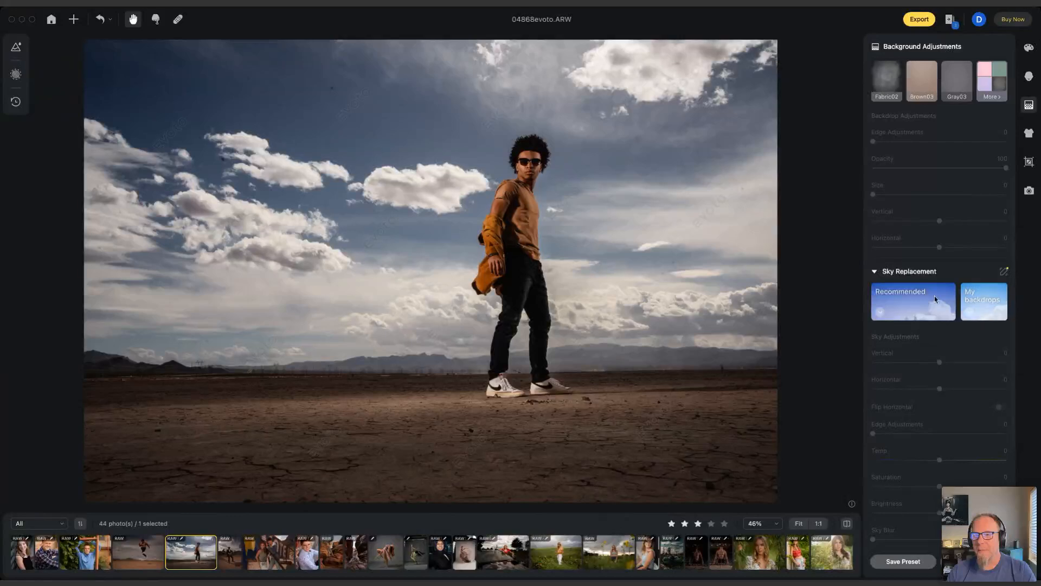
{"action": "left_click", "coordinate": [935, 298]}
{"action": "scroll", "coordinate": [956, 355], "scroll_direction": "down", "scroll_amount": 5}
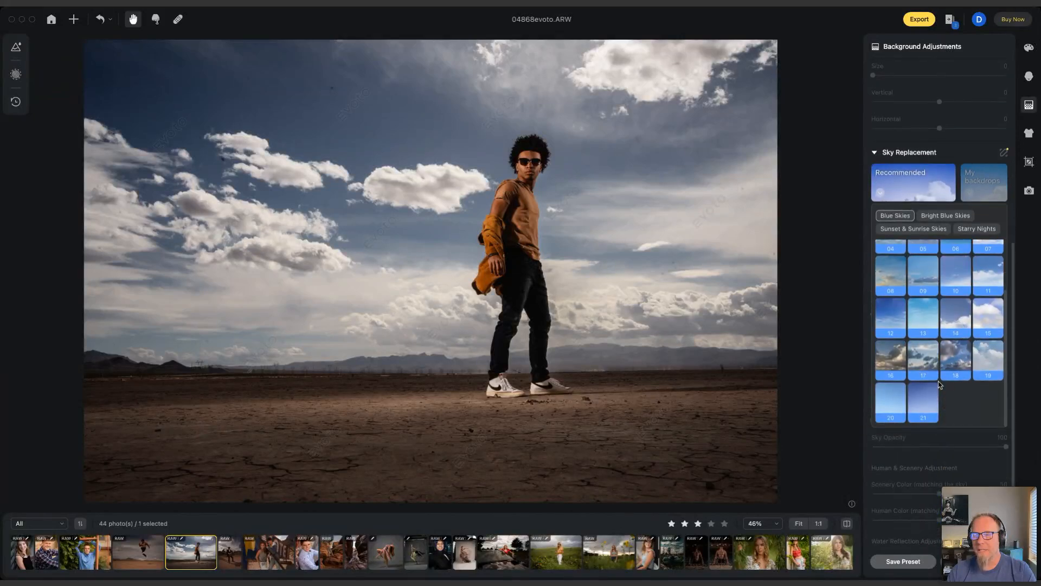
{"action": "left_click", "coordinate": [904, 359]}
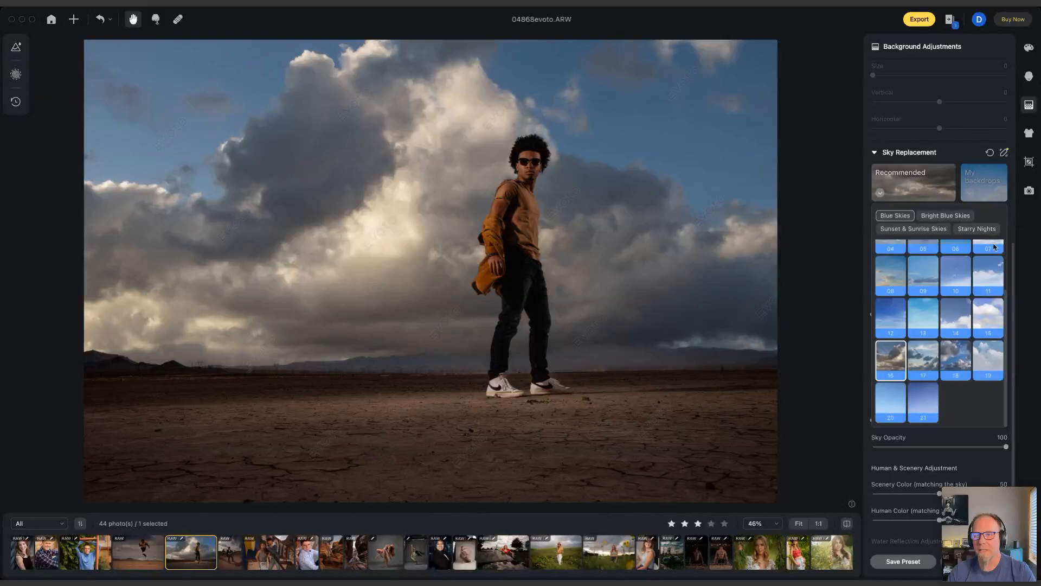
- Try custom skies IMG_3363, IMG_3371 and IMG_3372 from My backdrops, and apply the pale grey-pink cloudy sky
{"action": "left_click", "coordinate": [994, 195]}
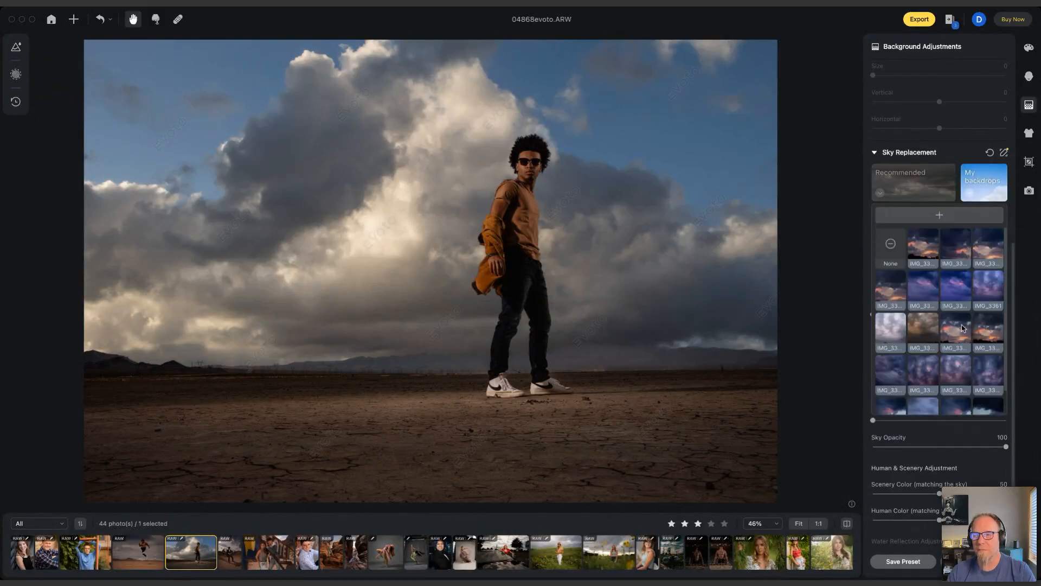
{"action": "left_click", "coordinate": [938, 336]}
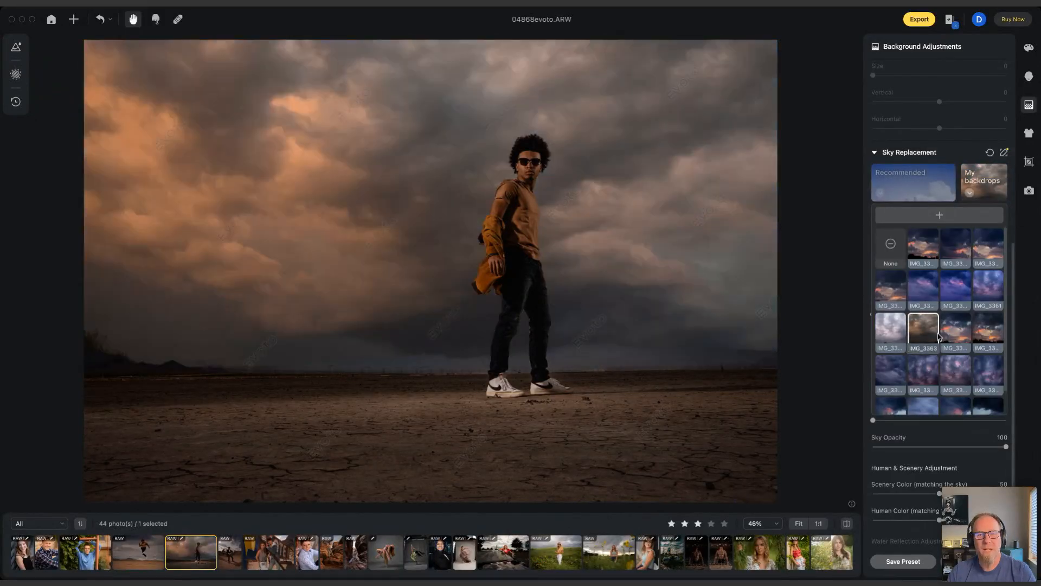
{"action": "scroll", "coordinate": [955, 325], "scroll_direction": "down", "scroll_amount": 2}
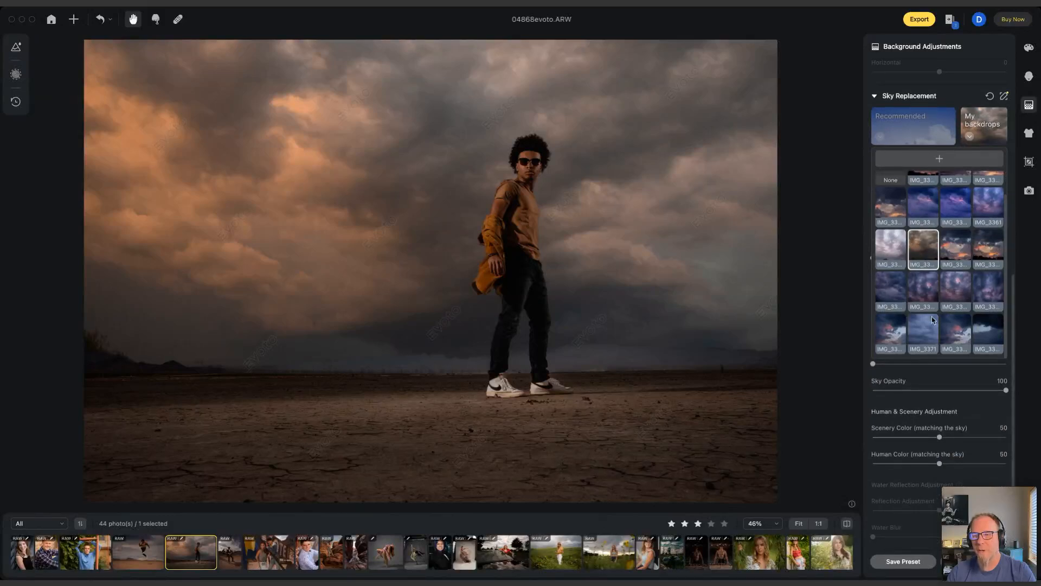
{"action": "left_click", "coordinate": [931, 320]}
{"action": "left_click", "coordinate": [962, 337]}
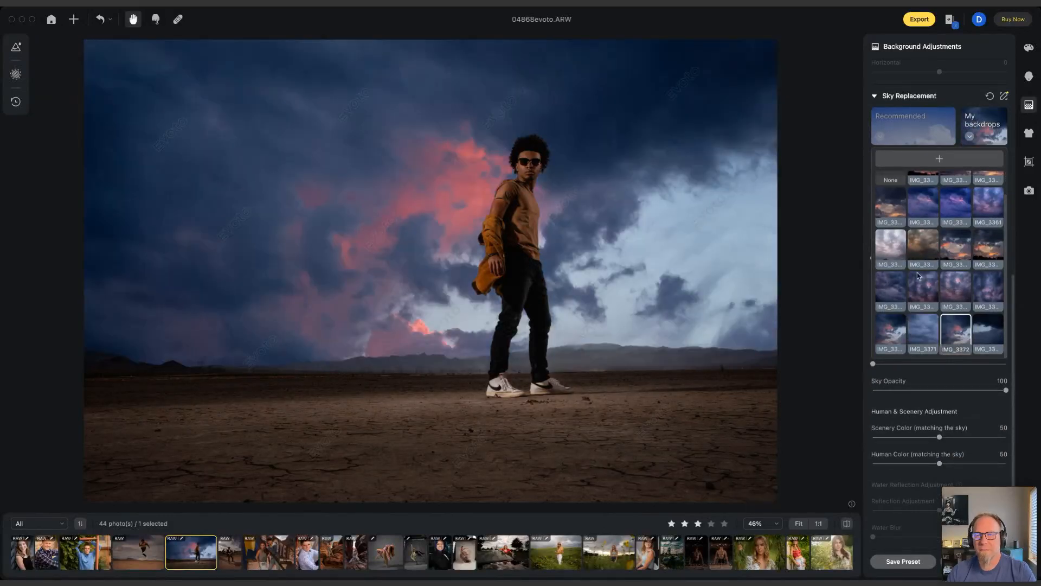
{"action": "left_click", "coordinate": [897, 252]}
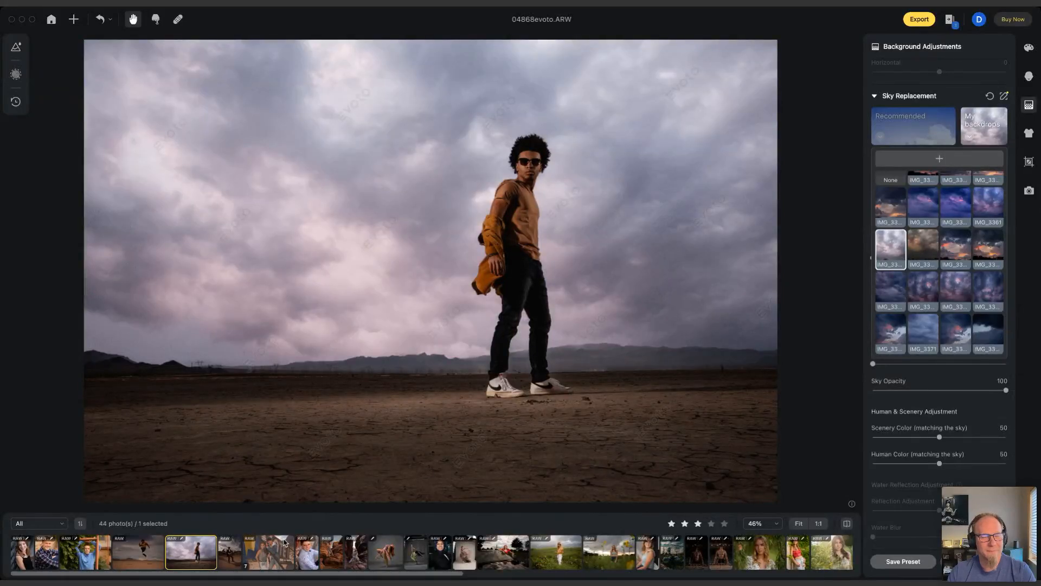
- Open photo 04872evoto.ARW and replace its sky from My backdrops, trying a deep blue-purple sky and choosing the mottled purple clouds
{"action": "left_click", "coordinate": [327, 556]}
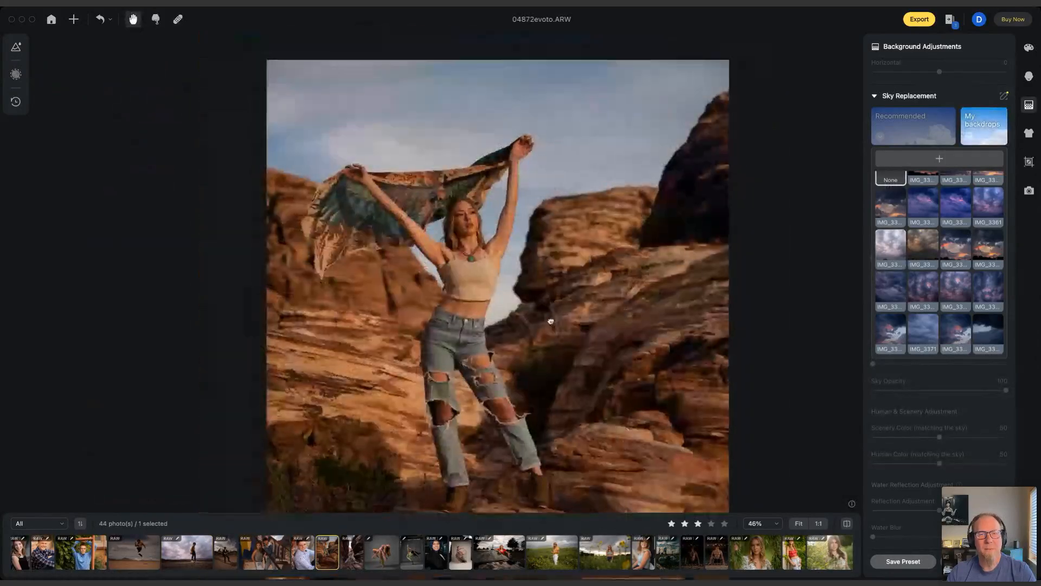
{"action": "scroll", "coordinate": [565, 314], "scroll_direction": "down", "scroll_amount": 3}
{"action": "left_click_drag", "start_coordinate": [561, 314], "coordinate": [547, 285]}
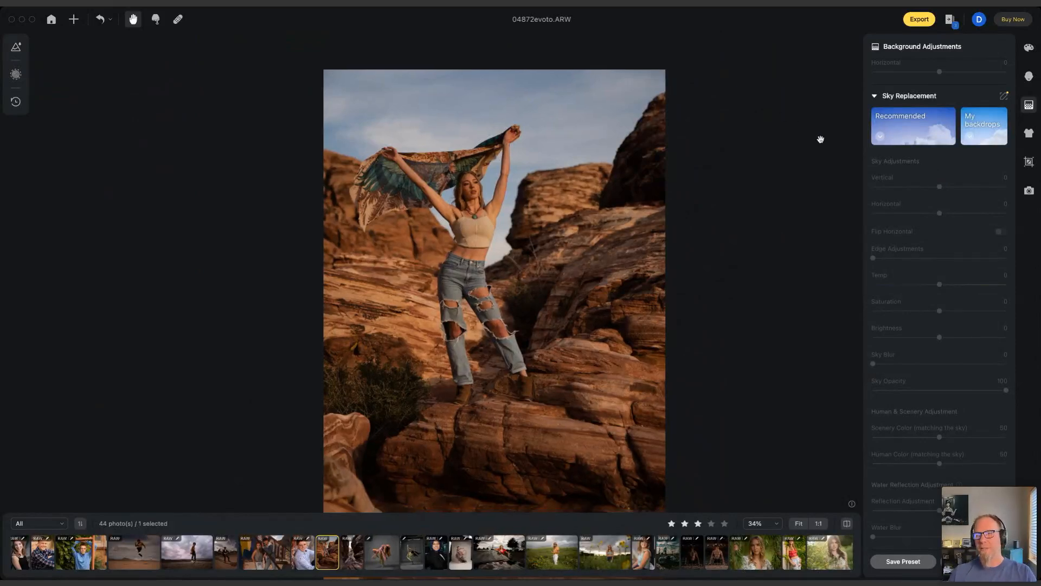
{"action": "left_click", "coordinate": [986, 135]}
{"action": "left_click", "coordinate": [920, 214]}
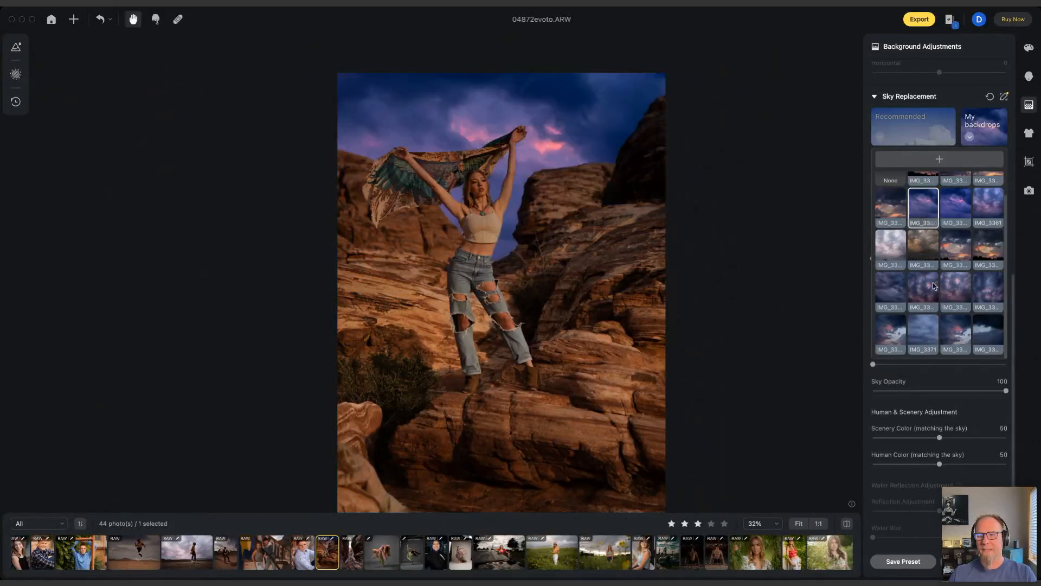
{"action": "left_click", "coordinate": [932, 288]}
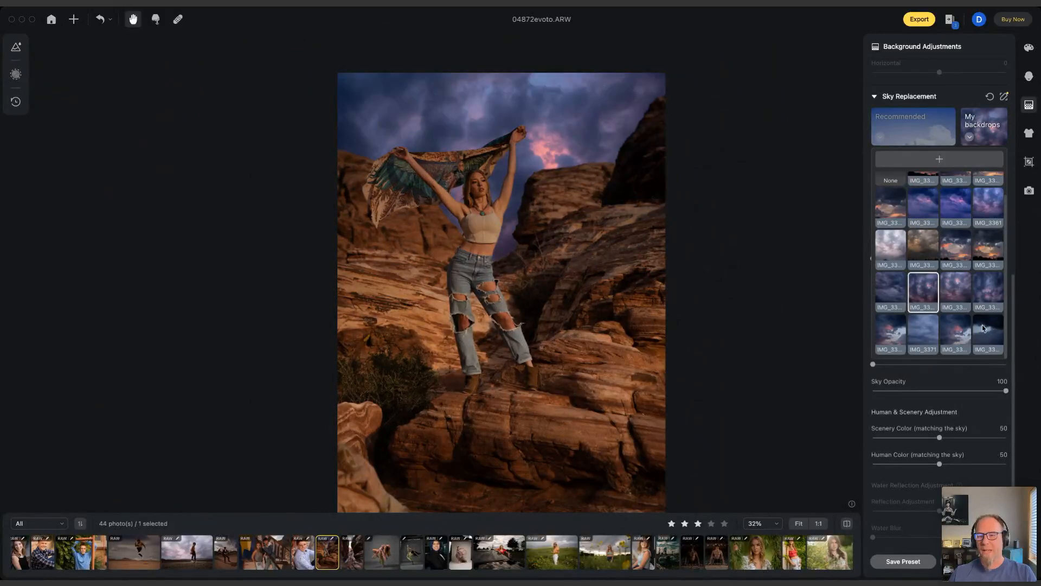
- Set the replacement sky's Sky Opacity to 42 and Sky Blur to 21
{"action": "left_click_drag", "start_coordinate": [1006, 392], "coordinate": [964, 392]}
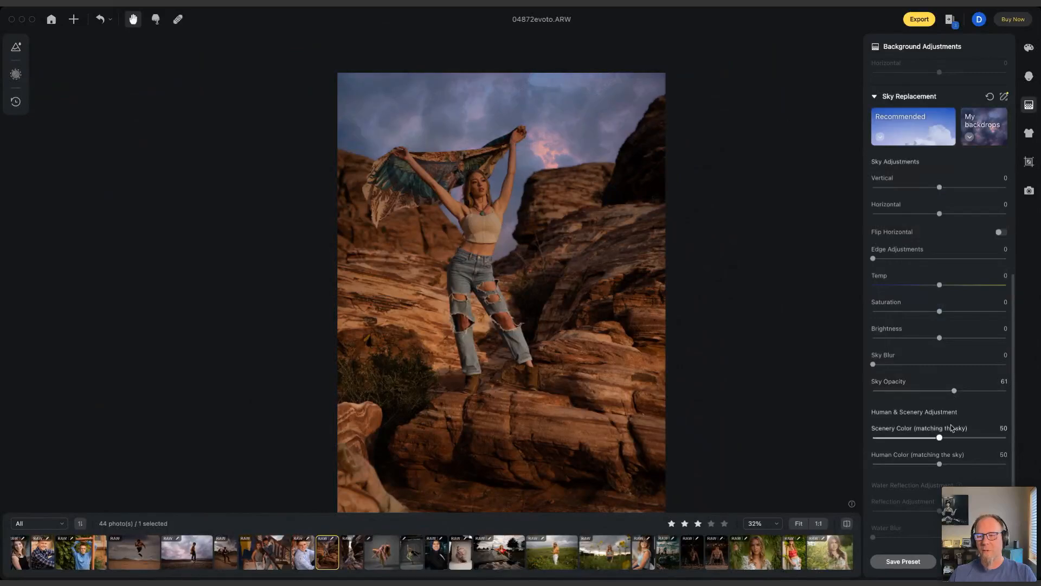
{"action": "left_click_drag", "start_coordinate": [873, 364], "coordinate": [922, 366]}
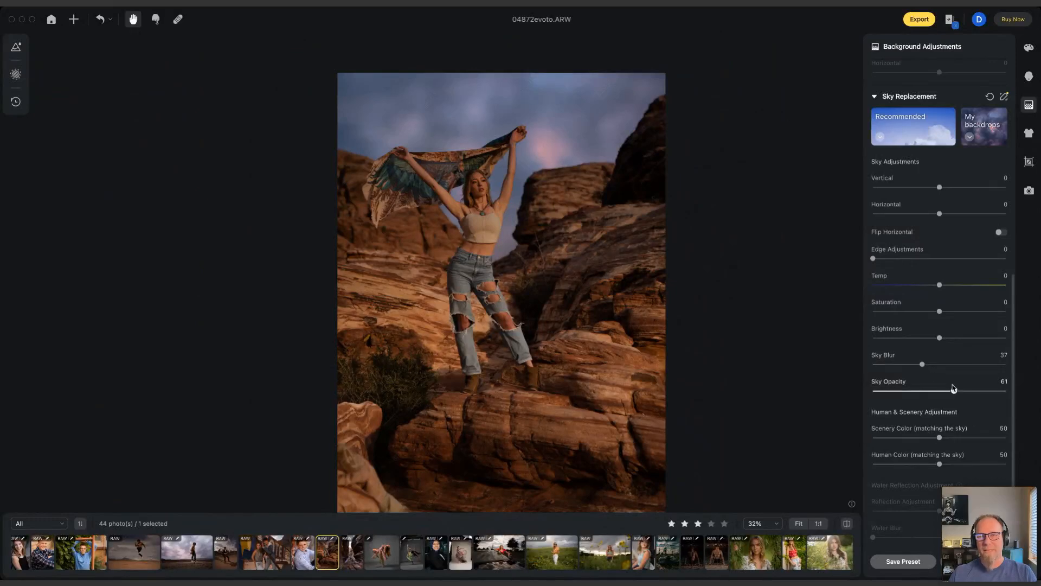
{"action": "left_click", "coordinate": [930, 391]}
{"action": "left_click_drag", "start_coordinate": [922, 365], "coordinate": [902, 366]}
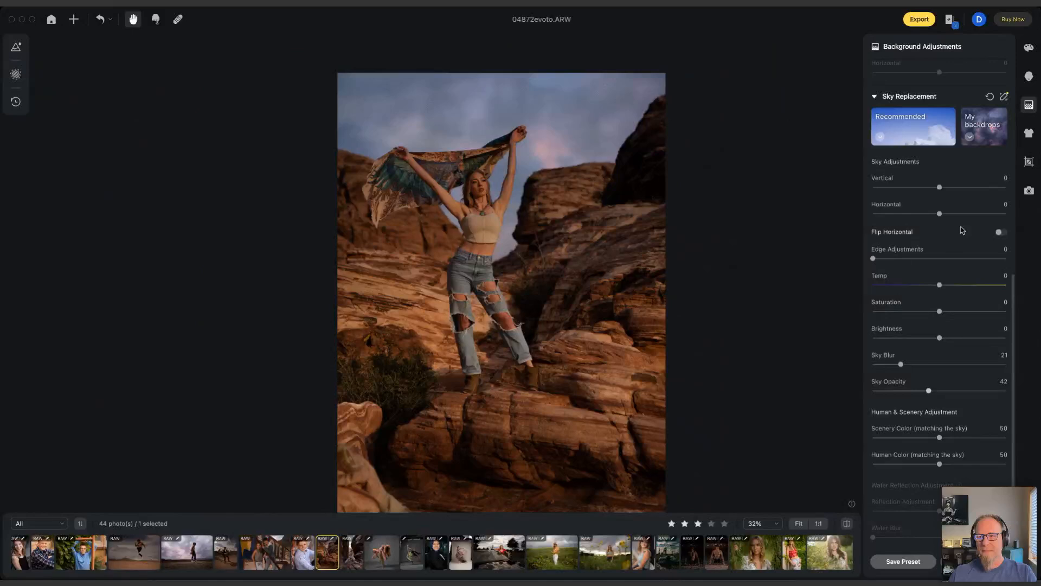
- Set the replacement sky's Edge Adjustments to 29, Temp to 72 and Saturation to 36
{"action": "scroll", "coordinate": [491, 201], "scroll_direction": "up", "scroll_amount": 3}
{"action": "scroll", "coordinate": [491, 201], "scroll_direction": "up", "scroll_amount": 5}
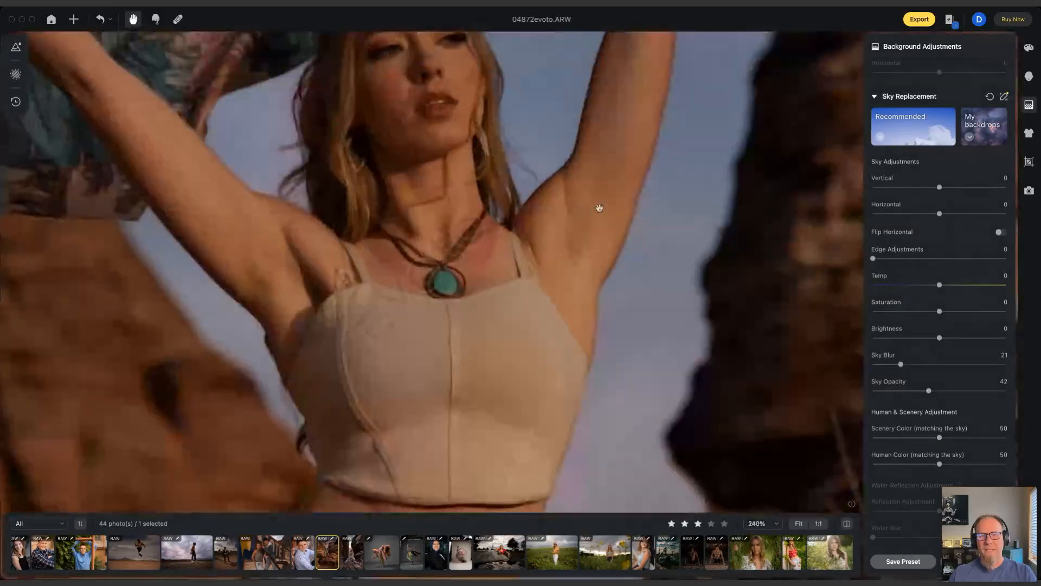
{"action": "left_click_drag", "start_coordinate": [874, 259], "coordinate": [916, 286]}
{"action": "scroll", "coordinate": [801, 237], "scroll_direction": "down", "scroll_amount": 5}
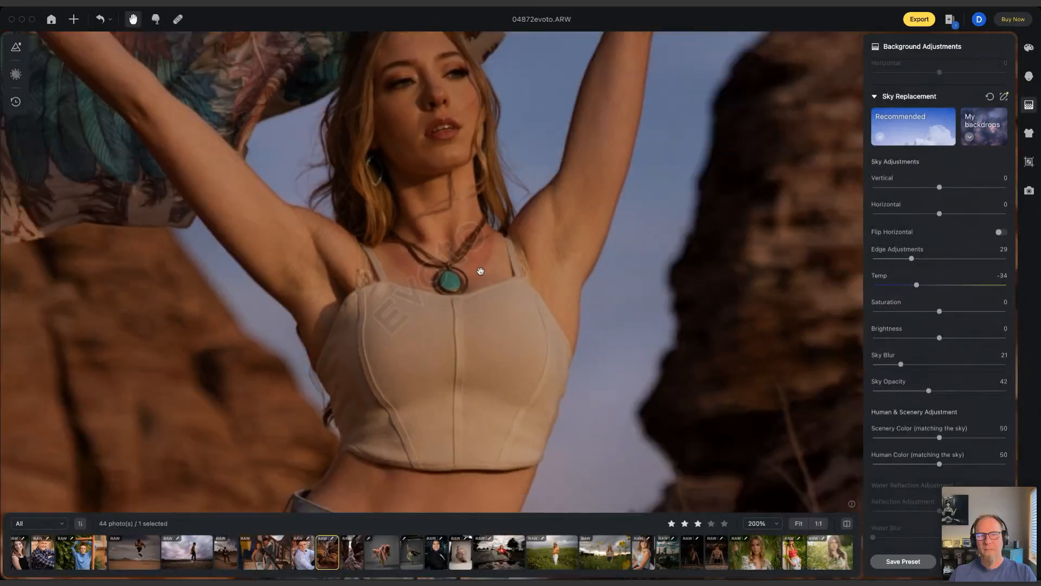
{"action": "left_click_drag", "start_coordinate": [916, 285], "coordinate": [987, 286]}
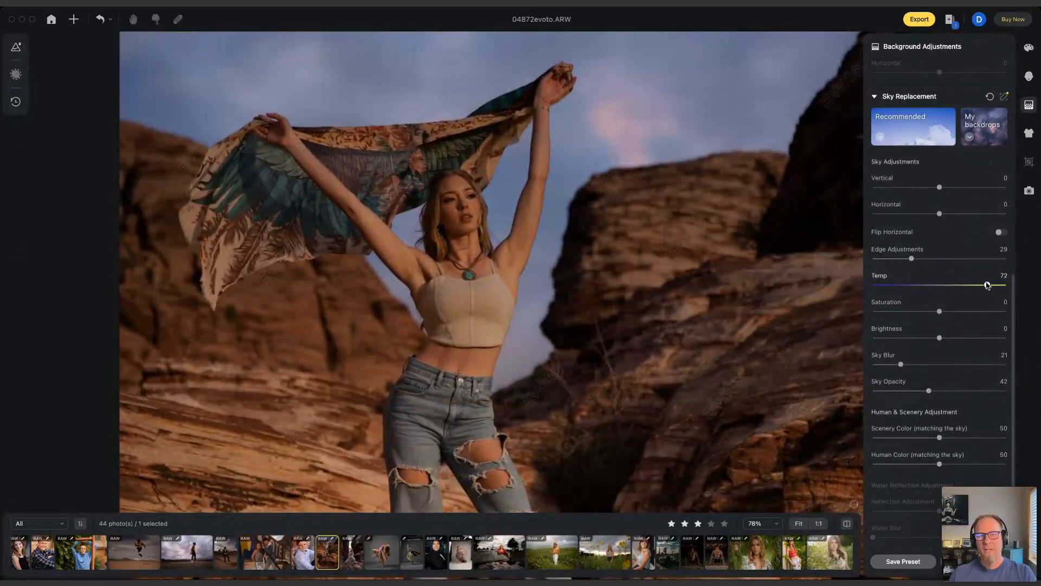
{"action": "scroll", "coordinate": [650, 285], "scroll_direction": "down", "scroll_amount": 3}
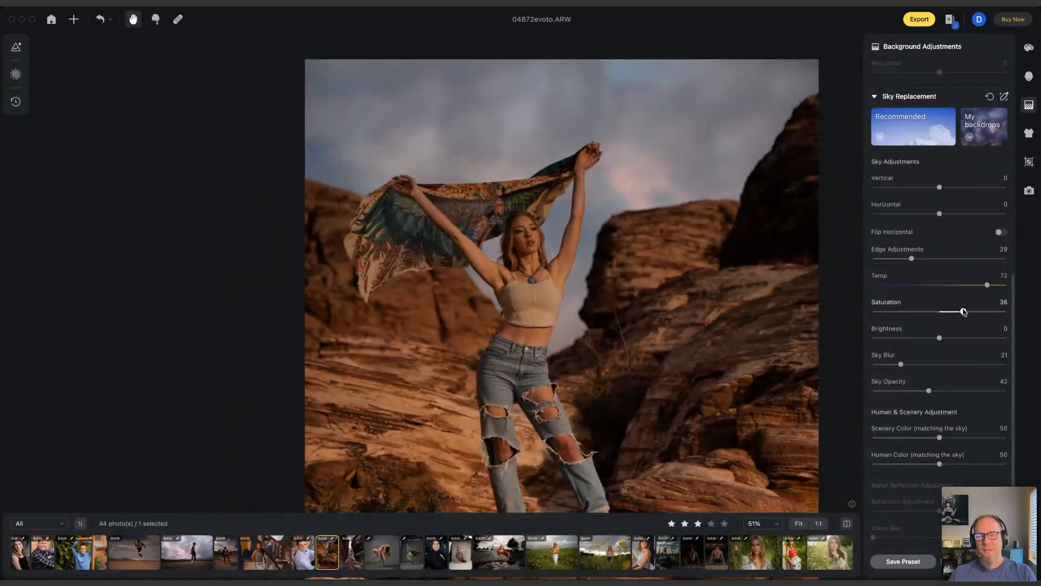
{"action": "left_click", "coordinate": [620, 231]}
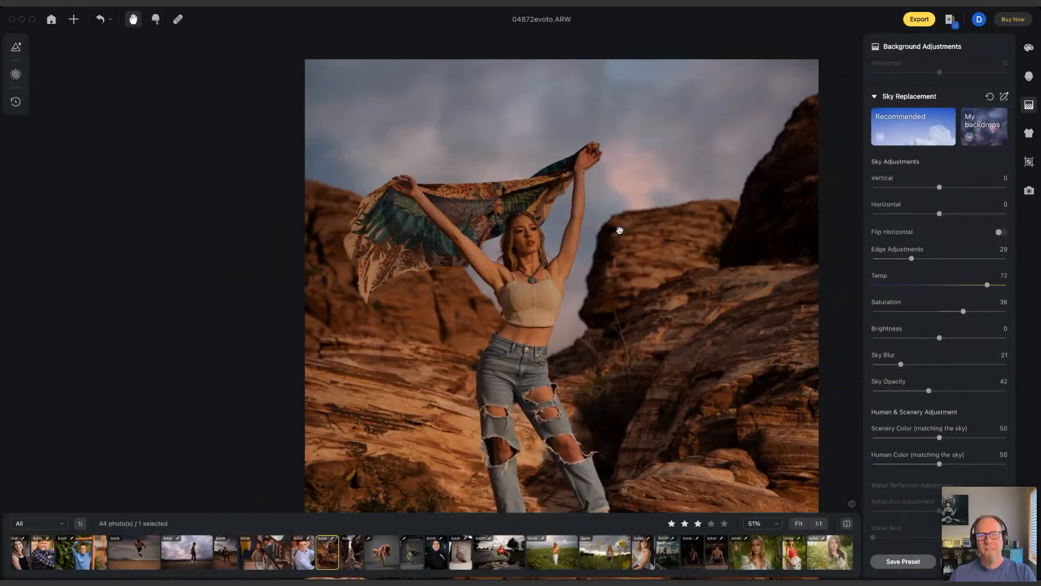
- Try the brownish cloud backdrop behind the woman with the raised scarf, and switch her sky to IMG_3364
{"action": "left_click", "coordinate": [981, 132]}
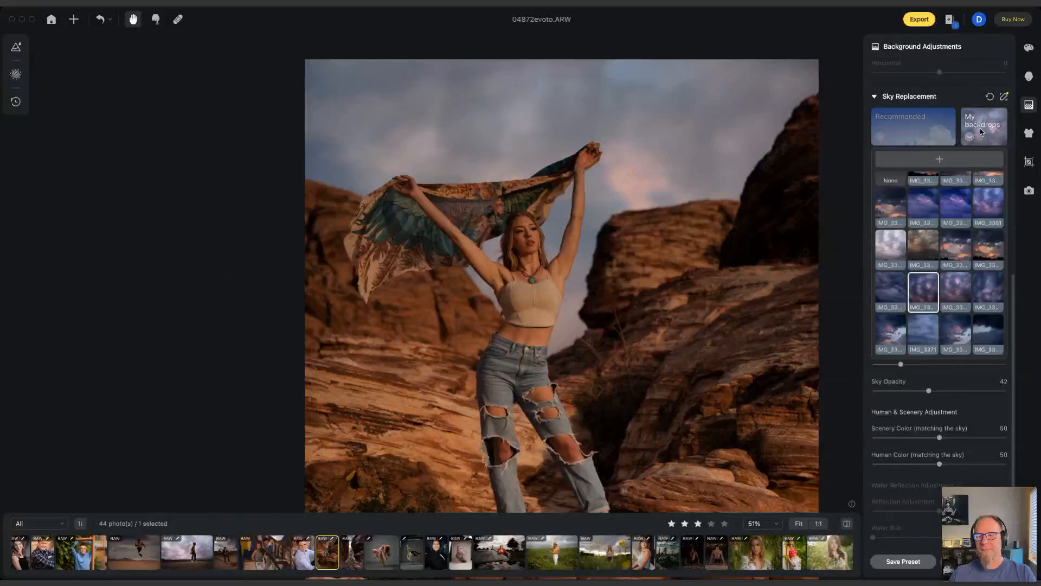
{"action": "left_click", "coordinate": [935, 249]}
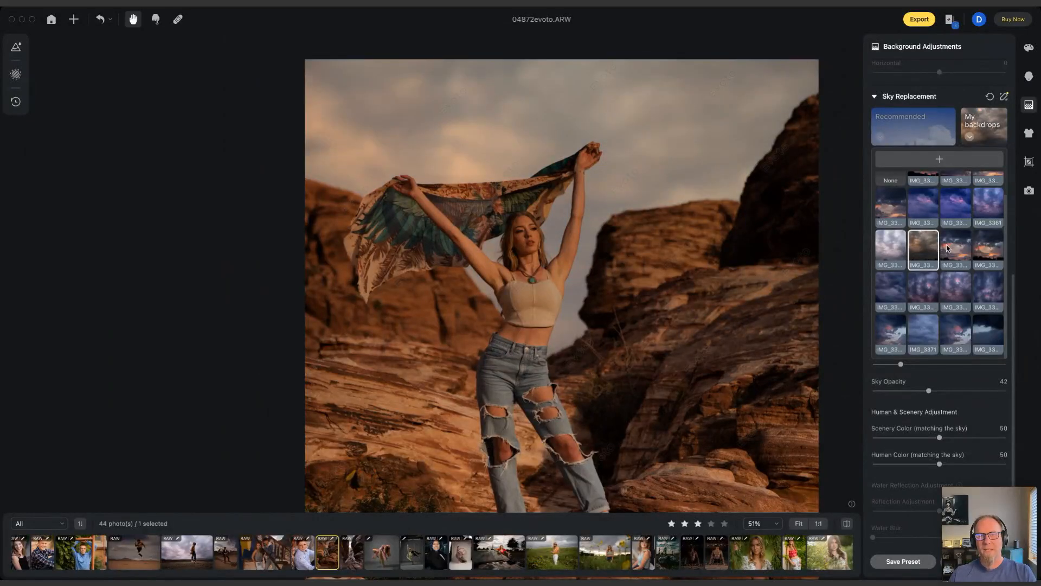
{"action": "left_click", "coordinate": [960, 249]}
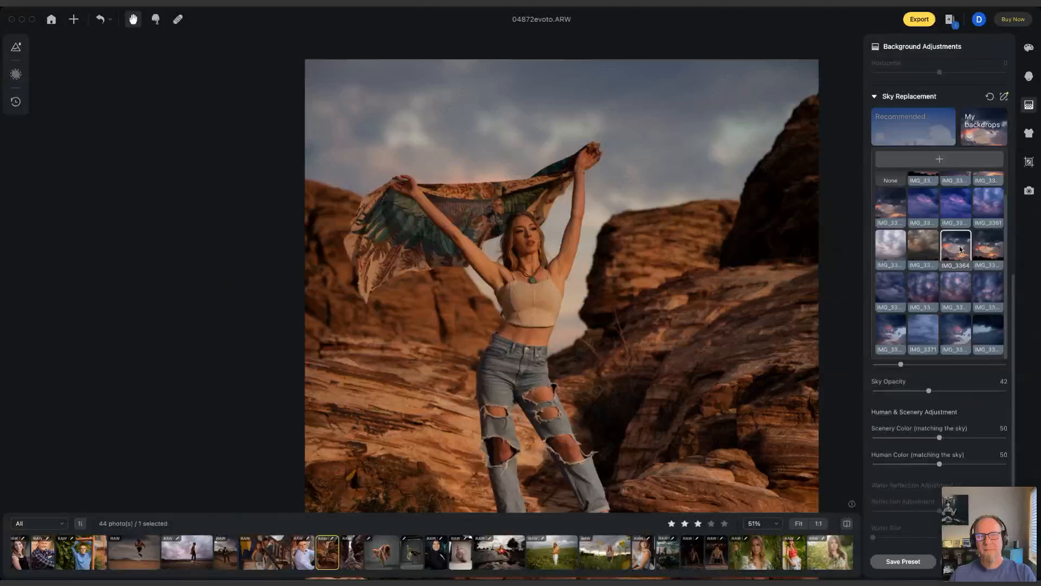
- Open photo 04873evoto.ARW, try several custom skies including IMG_3371, and apply the orange sunset backdrop IMG_3364 between the canyon walls
{"action": "key", "text": "Right"}
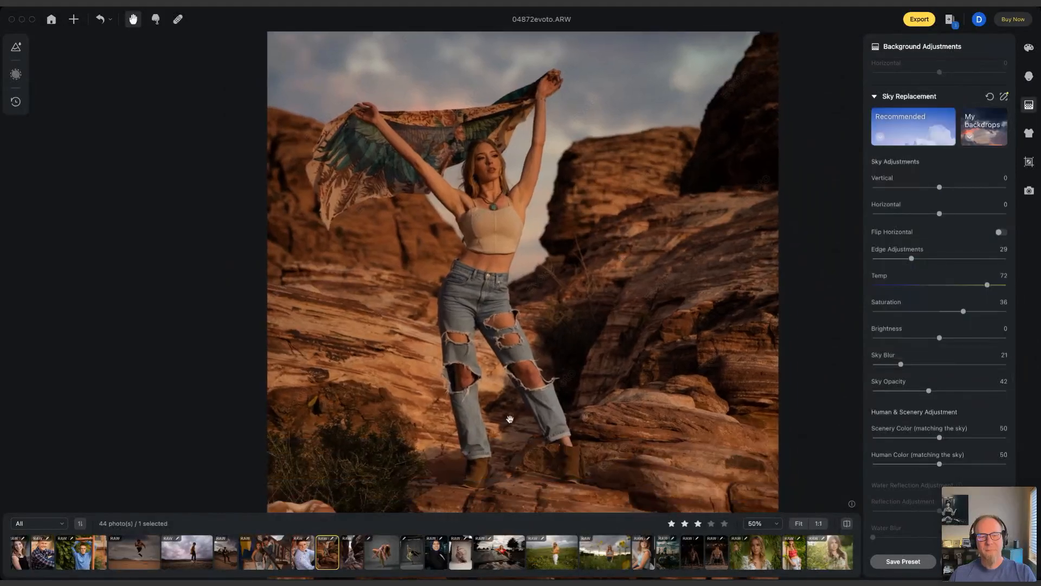
{"action": "left_click_drag", "start_coordinate": [490, 204], "coordinate": [564, 272]}
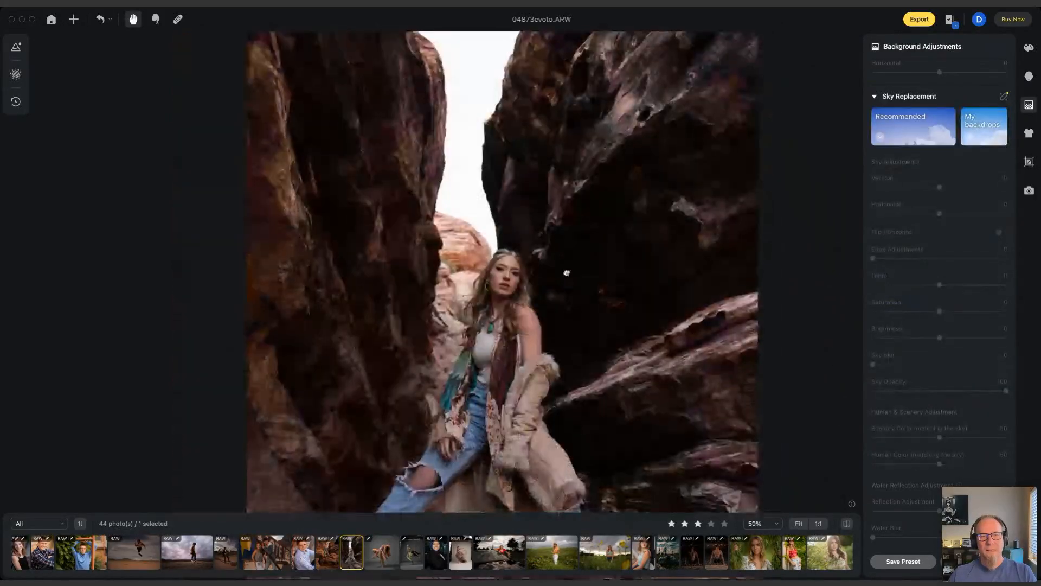
{"action": "scroll", "coordinate": [569, 271], "scroll_direction": "down", "scroll_amount": 4}
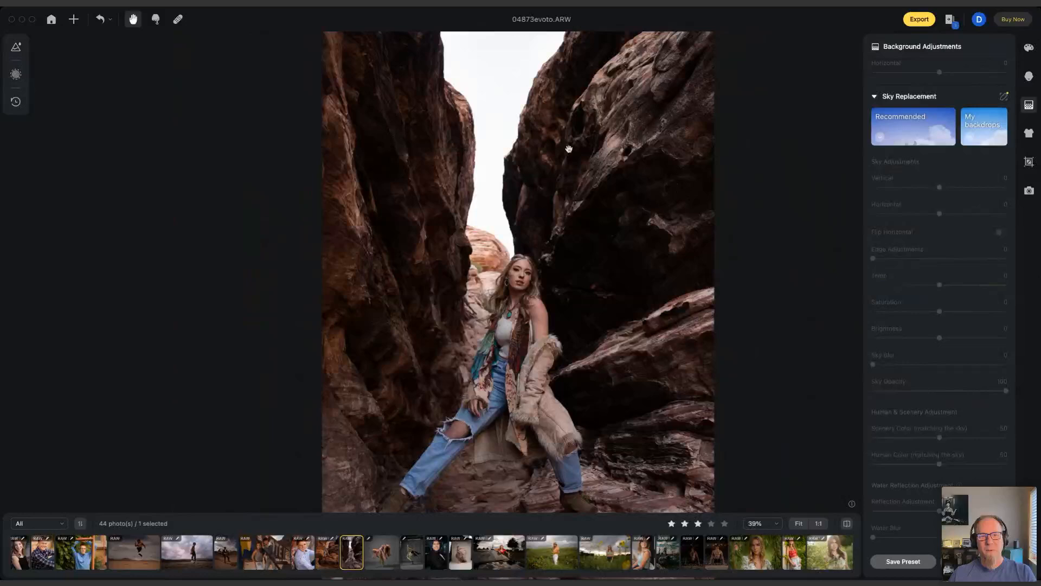
{"action": "left_click", "coordinate": [981, 135]}
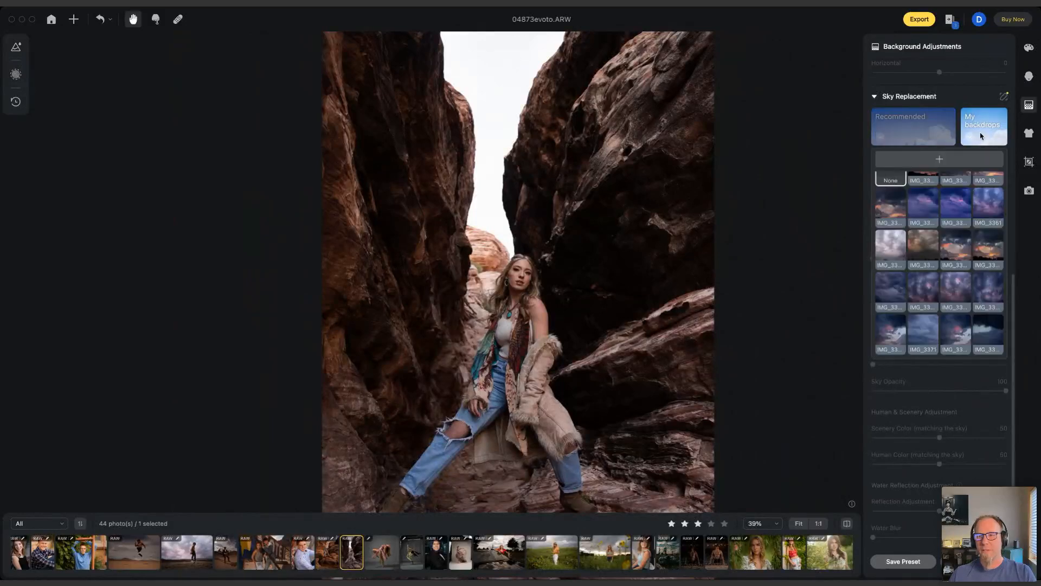
{"action": "left_click", "coordinate": [890, 332]}
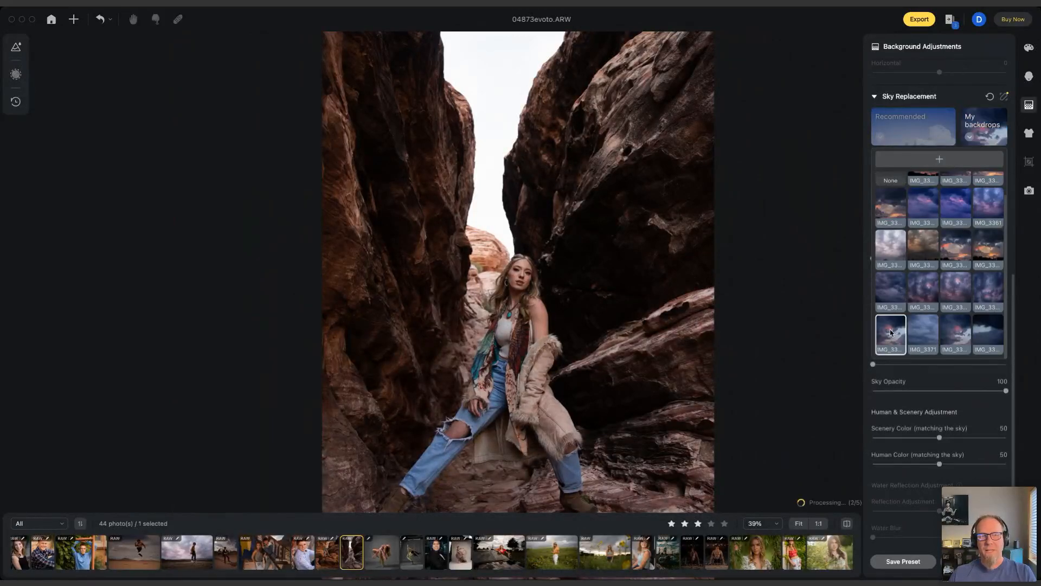
{"action": "left_click", "coordinate": [923, 332]}
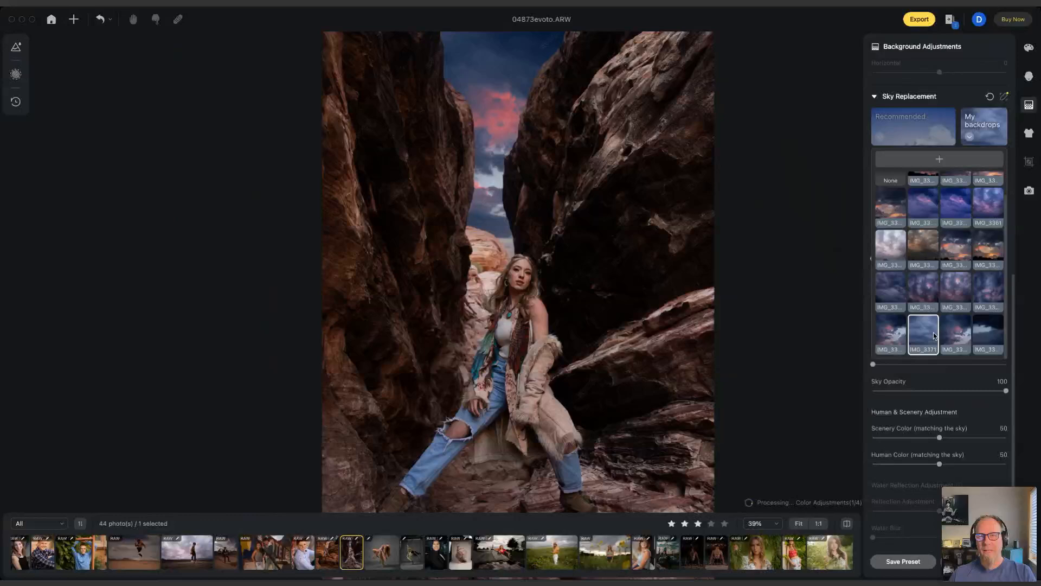
{"action": "left_click", "coordinate": [924, 232]}
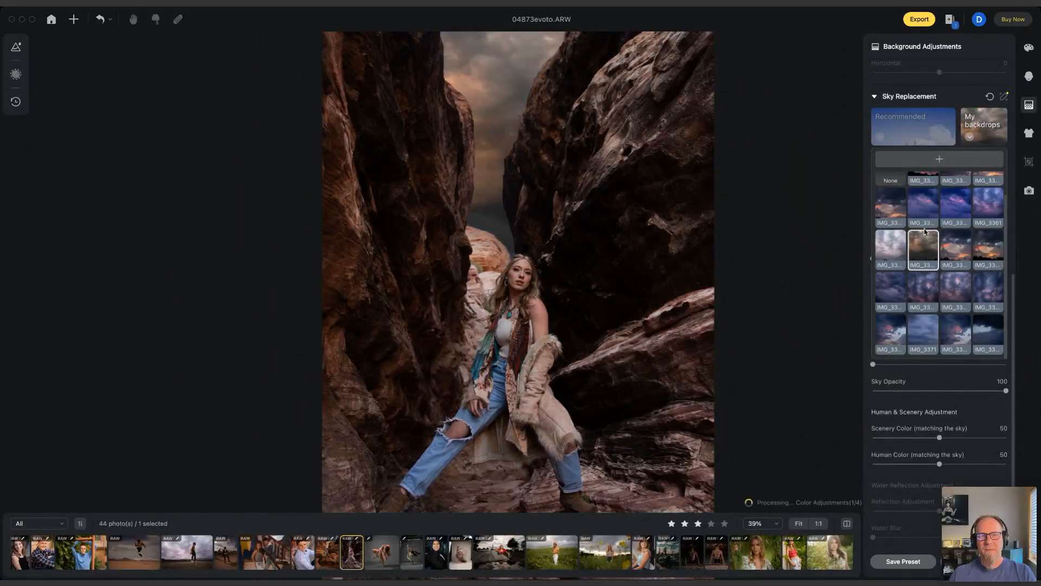
{"action": "left_click", "coordinate": [957, 250]}
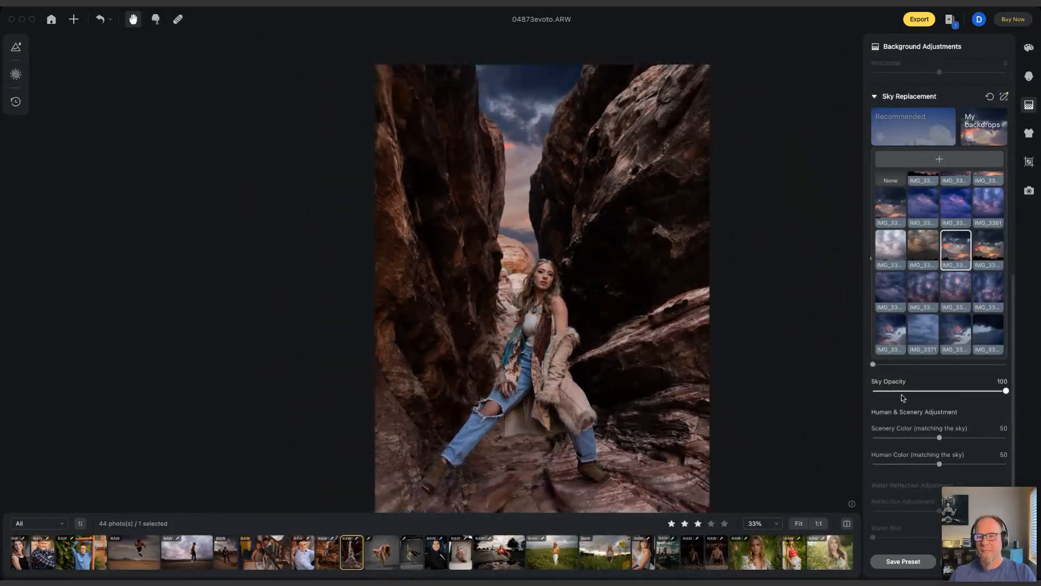
- Set the canyon photo's Sky Opacity to 100 and the sky's Temp to 68
{"action": "left_click_drag", "start_coordinate": [990, 390], "coordinate": [1006, 390]}
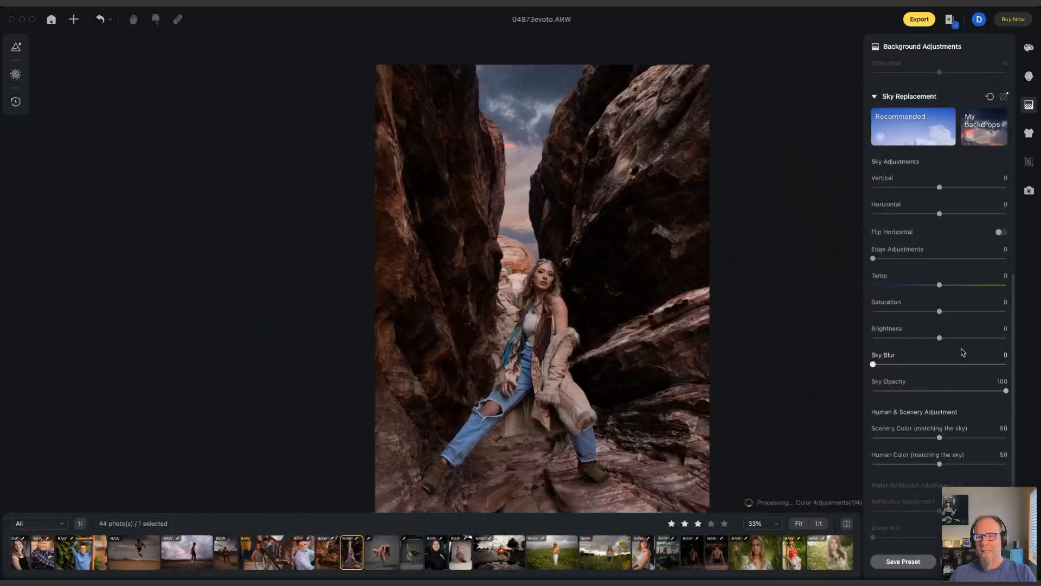
{"action": "left_click_drag", "start_coordinate": [938, 285], "coordinate": [985, 286]}
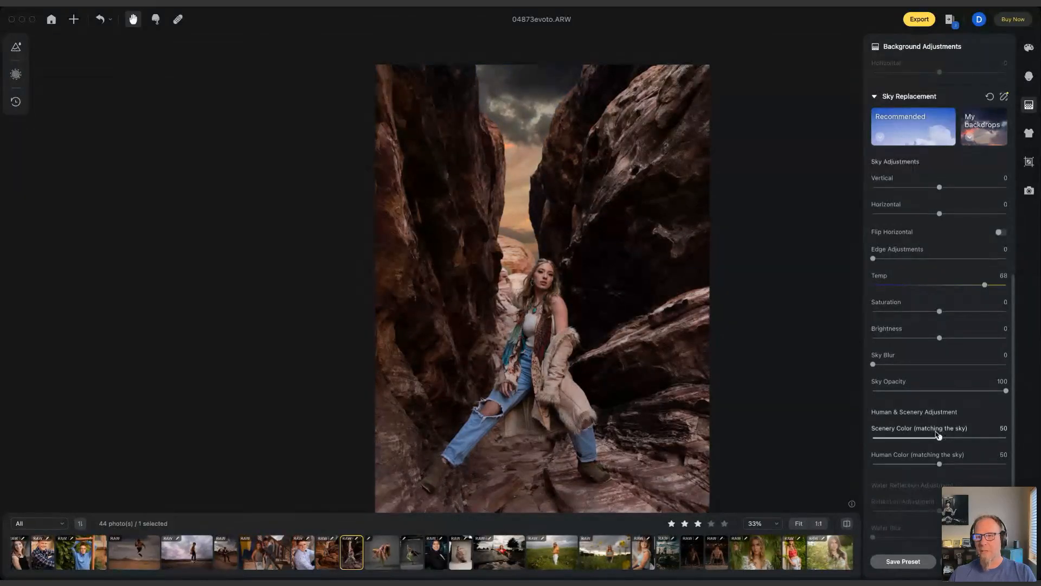
{"action": "scroll", "coordinate": [937, 435], "scroll_direction": "up", "scroll_amount": 3}
{"action": "scroll", "coordinate": [938, 435], "scroll_direction": "down", "scroll_amount": 3}
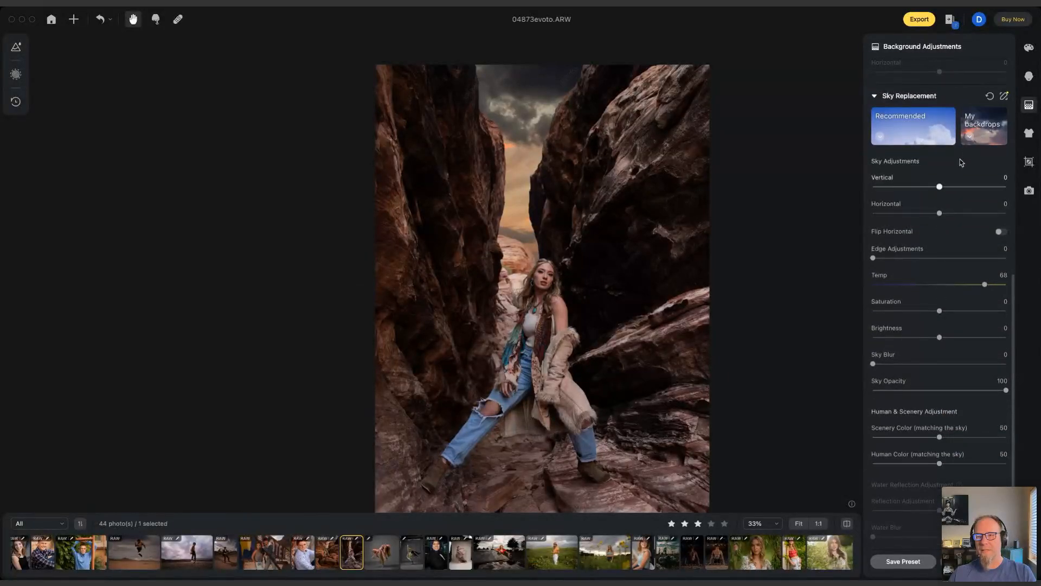
- Set the canyon photo's sky Vertical position to 87 and Sky Blur to 16, and compare the result with the original
{"action": "left_click_drag", "start_coordinate": [938, 187], "coordinate": [997, 187]}
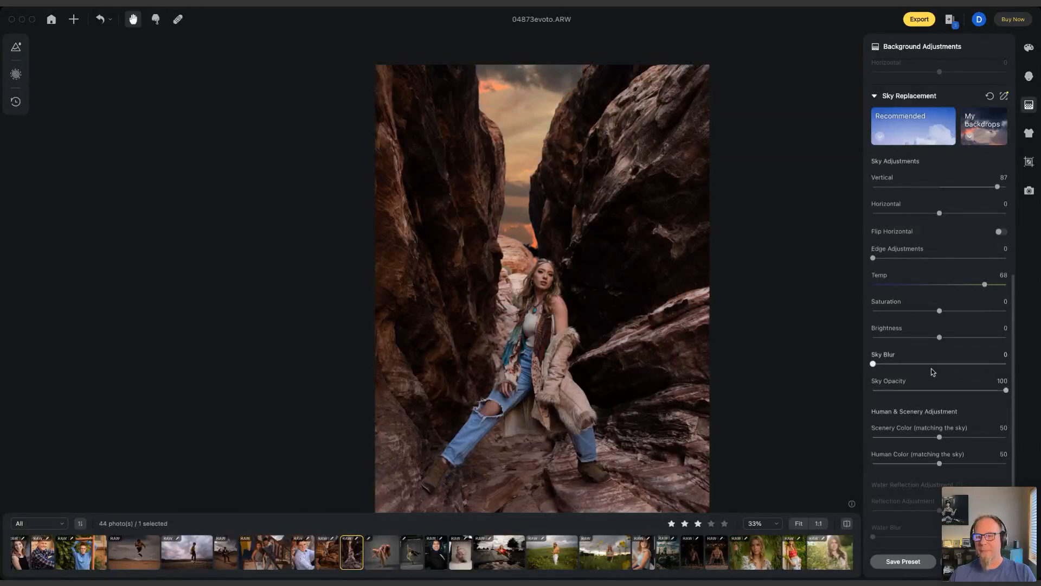
{"action": "left_click_drag", "start_coordinate": [882, 362], "coordinate": [889, 365]}
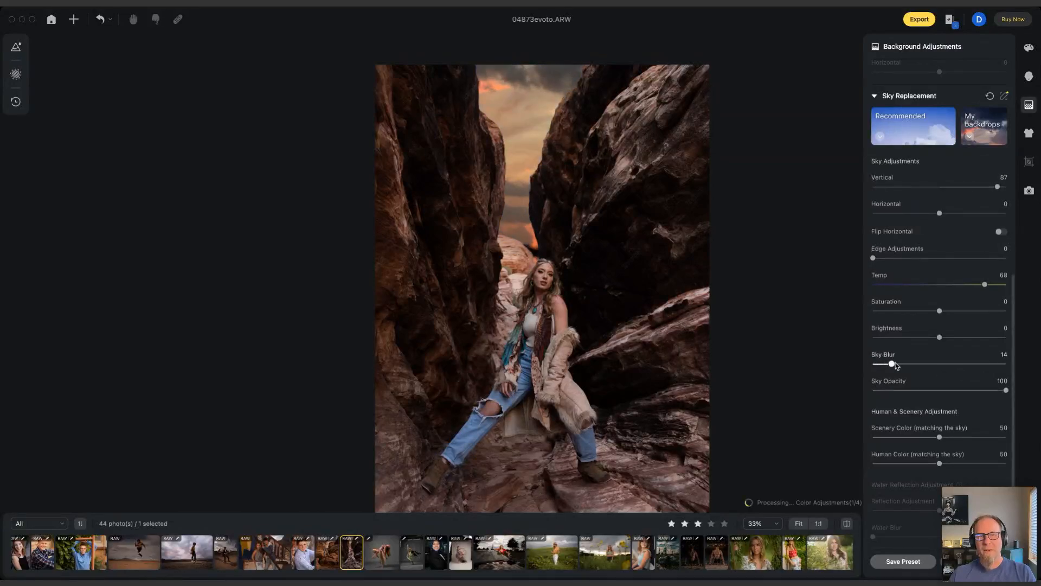
{"action": "key", "text": "backslash"}
{"action": "key", "text": "backslash"}
{"action": "key", "text": "backslash"}
{"action": "key", "text": "backslash"}
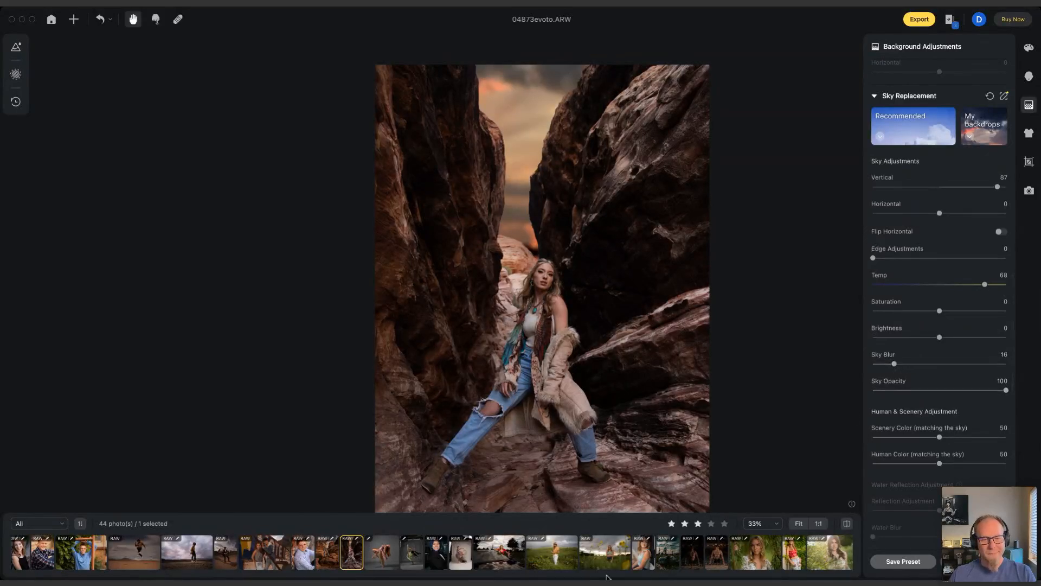
- Browse the other photos, viewing 04903evoto.ARW and 04888evoto.ARW, and open the couple's photo 04870evoto.ARW
{"action": "scroll", "coordinate": [537, 545], "scroll_direction": "up", "scroll_amount": 1}
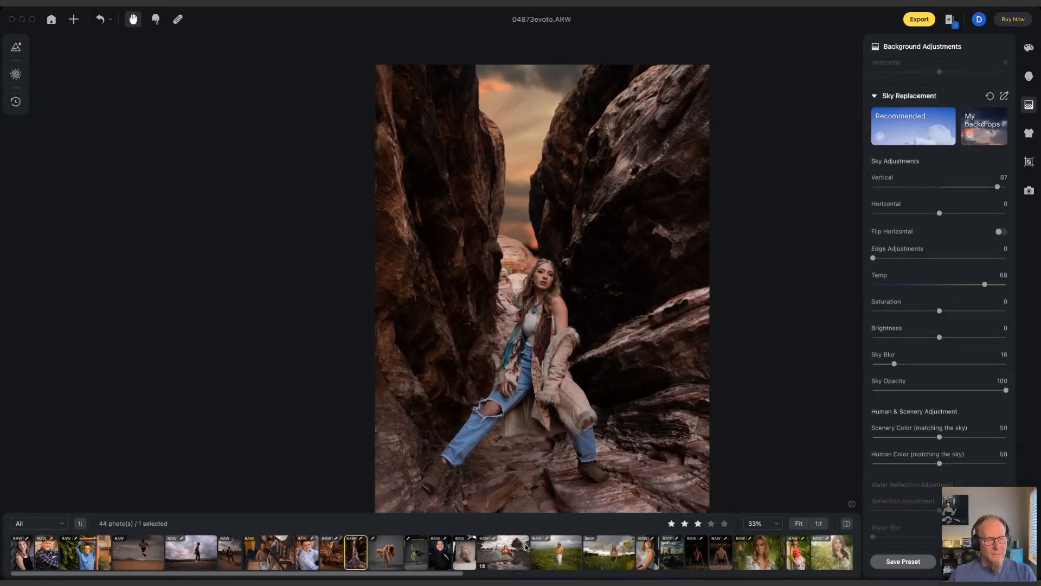
{"action": "scroll", "coordinate": [525, 545], "scroll_direction": "right", "scroll_amount": 10}
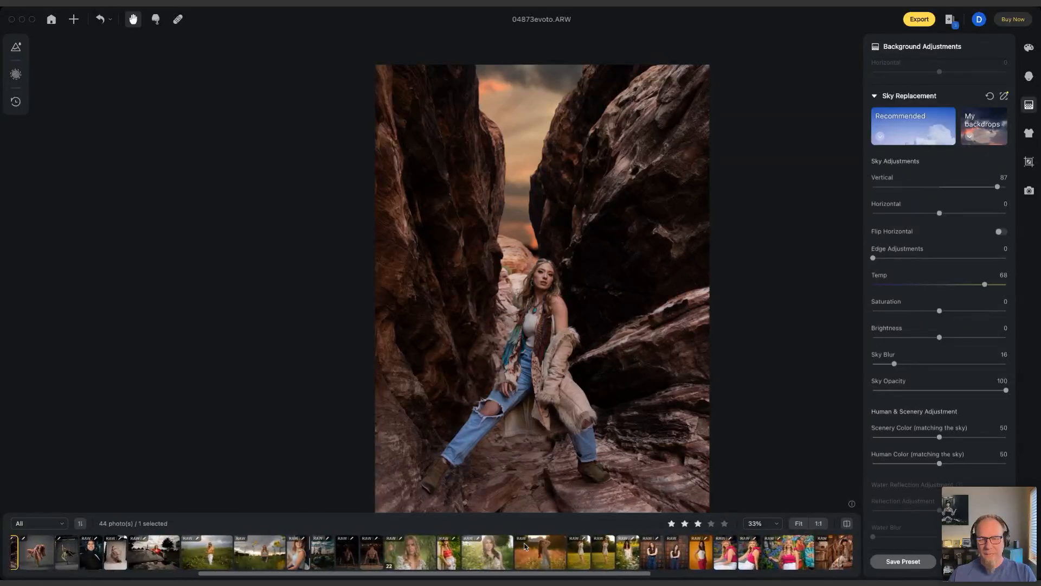
{"action": "scroll", "coordinate": [524, 545], "scroll_direction": "right", "scroll_amount": 10}
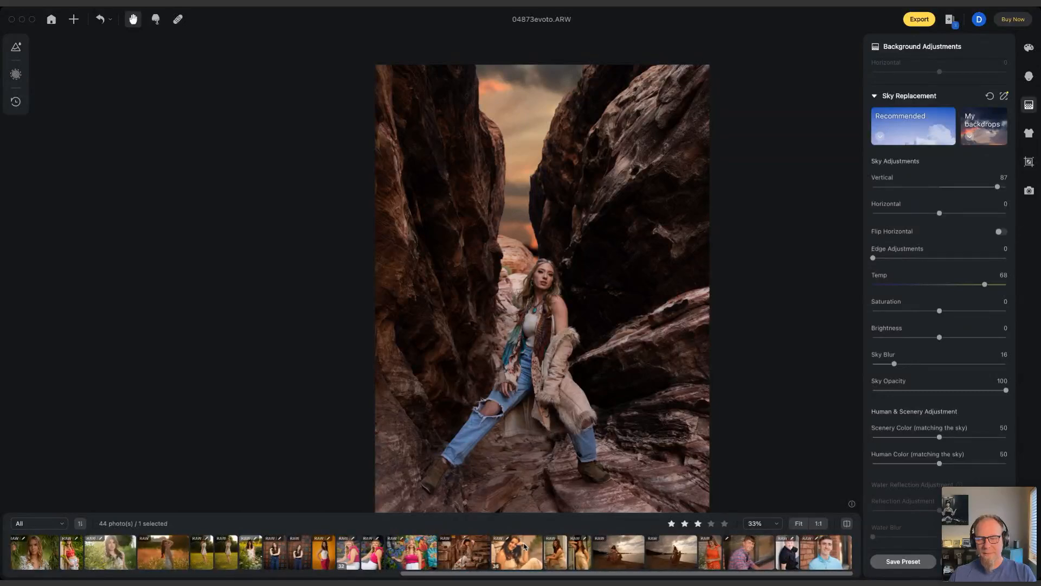
{"action": "left_click", "coordinate": [678, 561]}
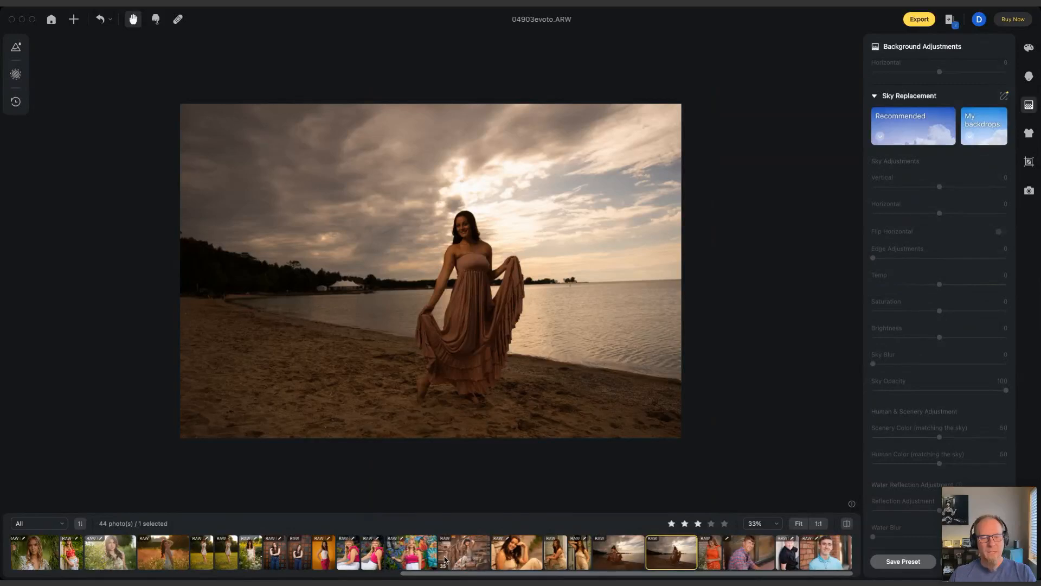
{"action": "scroll", "coordinate": [478, 561], "scroll_direction": "left", "scroll_amount": 10}
{"action": "left_click", "coordinate": [518, 562]}
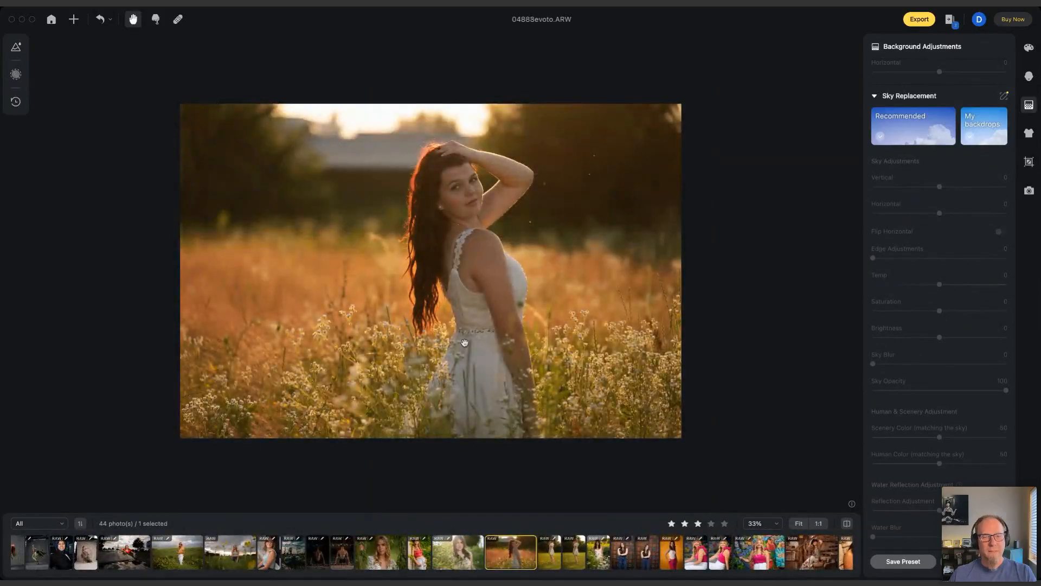
{"action": "scroll", "coordinate": [458, 558], "scroll_direction": "left", "scroll_amount": 2}
{"action": "scroll", "coordinate": [459, 558], "scroll_direction": "left", "scroll_amount": 5}
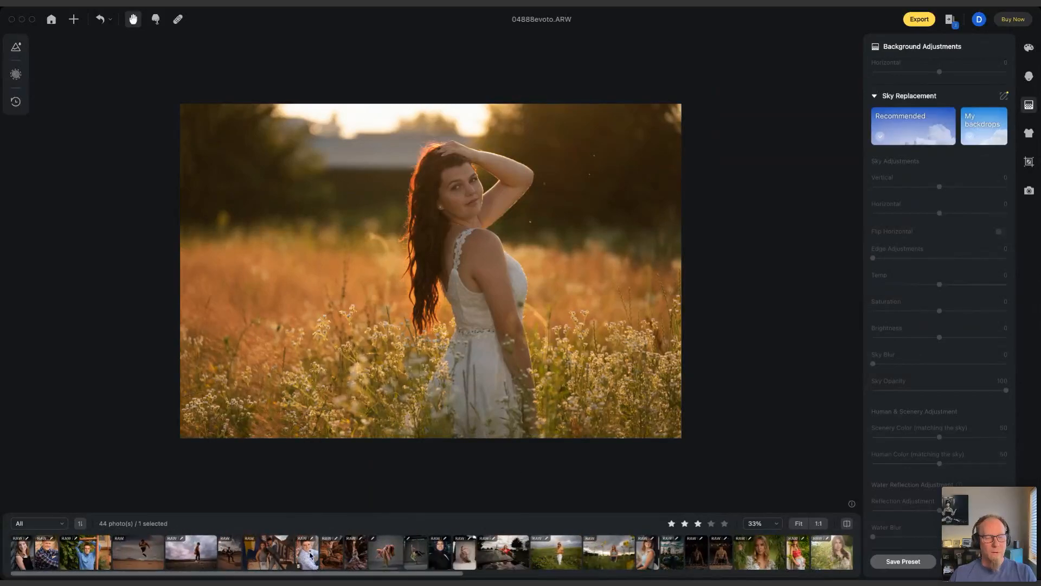
{"action": "left_click", "coordinate": [278, 554]}
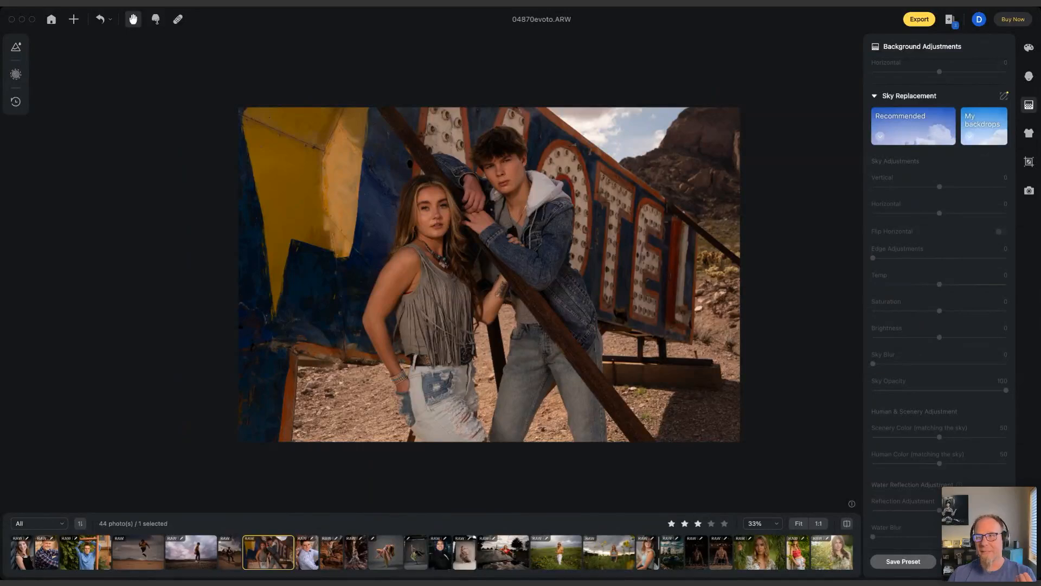
- Inspect the Male portrait retouching values on 04866evoto.ARW and the Female ones on 04864evoto.ARW
{"action": "left_click", "coordinate": [1029, 48]}
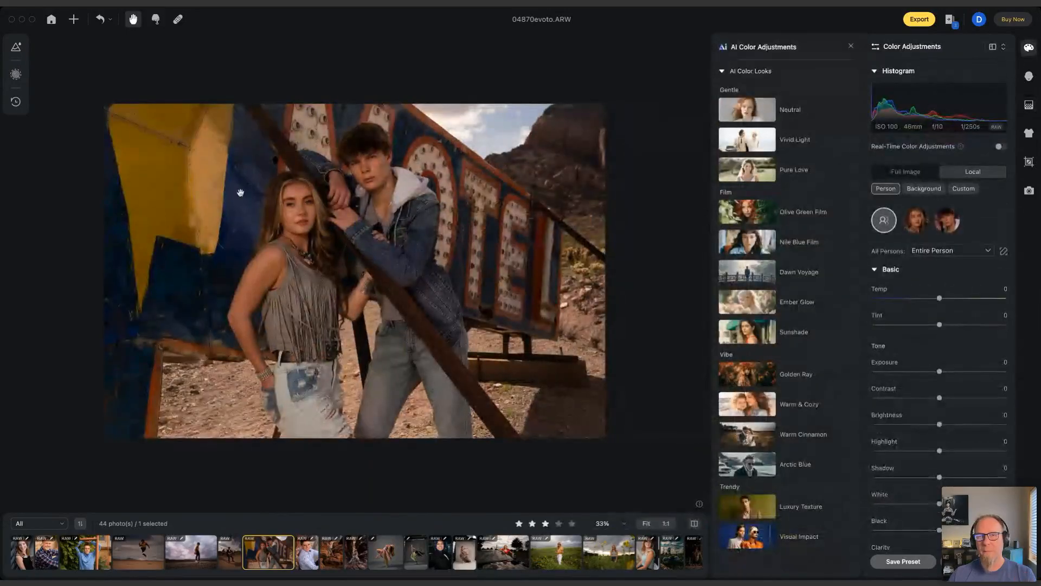
{"action": "left_click", "coordinate": [1030, 78]}
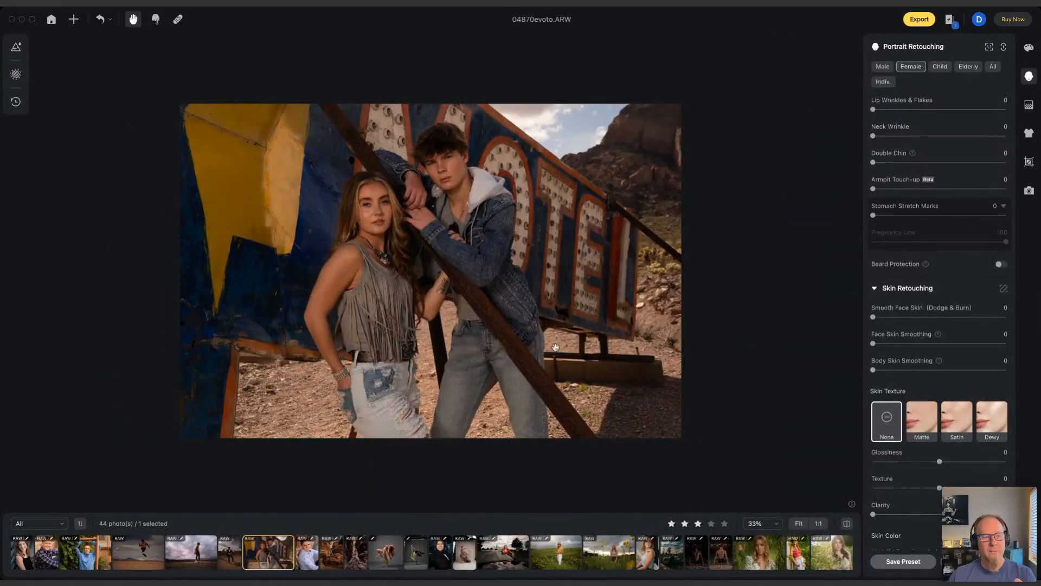
{"action": "left_click", "coordinate": [85, 551]}
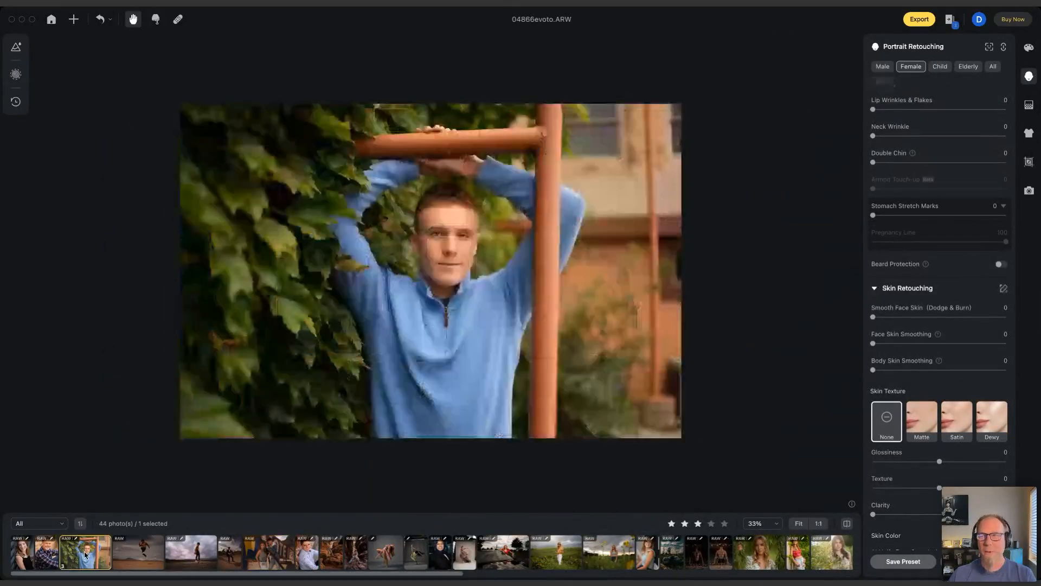
{"action": "left_click", "coordinate": [882, 68]}
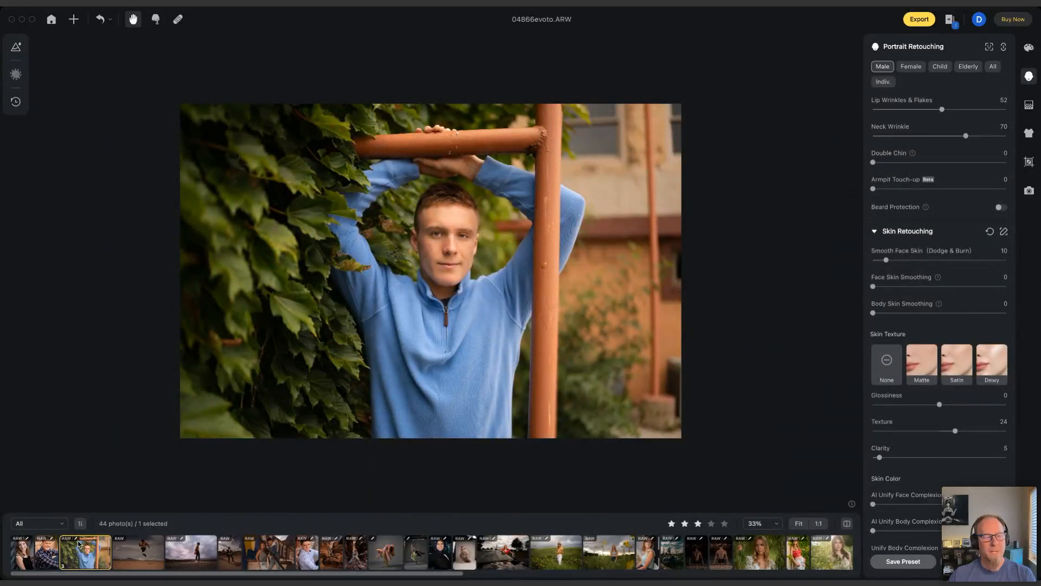
{"action": "left_click", "coordinate": [22, 552]}
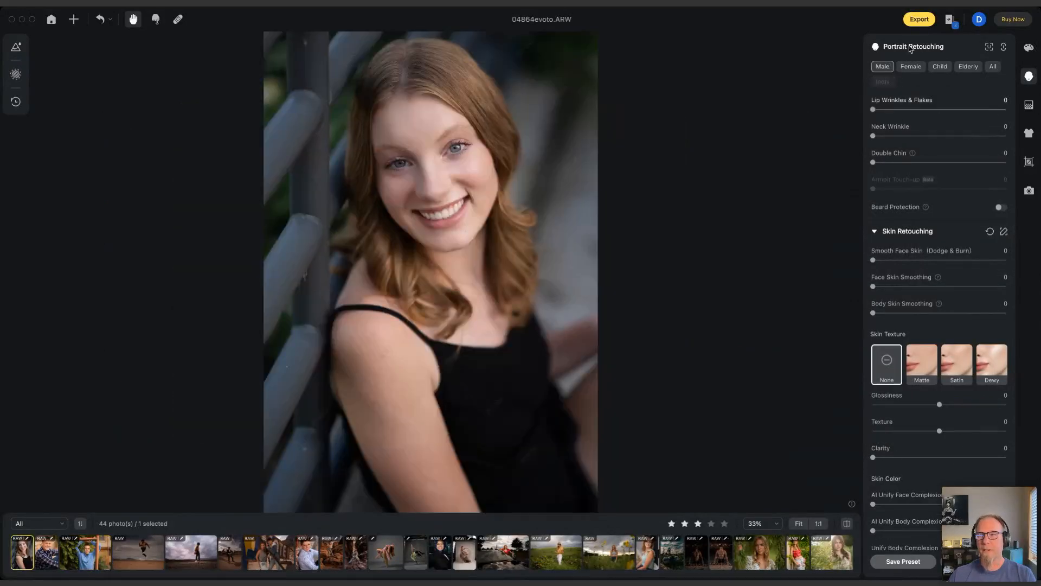
{"action": "left_click", "coordinate": [911, 67]}
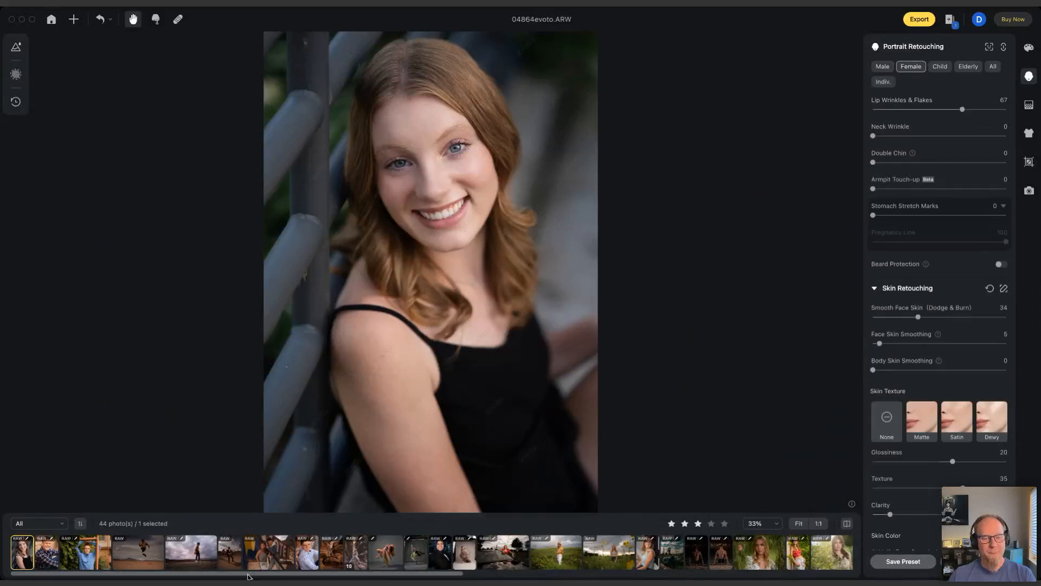
- Return to 04870evoto.ARW and set the Female Freckle & Acne removal to 83
{"action": "left_click", "coordinate": [269, 556]}
{"action": "scroll", "coordinate": [414, 219], "scroll_direction": "up", "scroll_amount": 10}
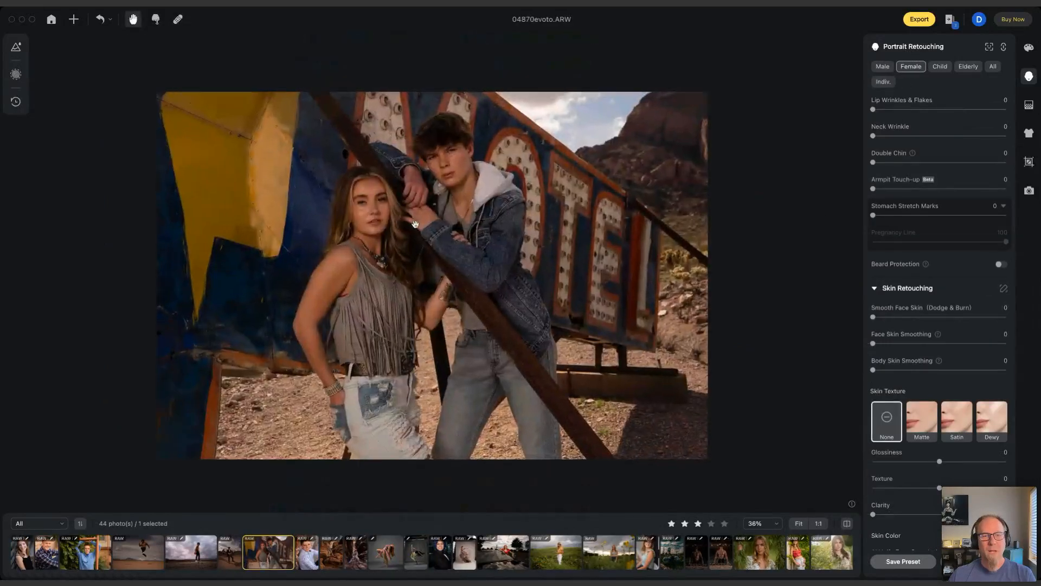
{"action": "left_click_drag", "start_coordinate": [441, 221], "coordinate": [504, 249]}
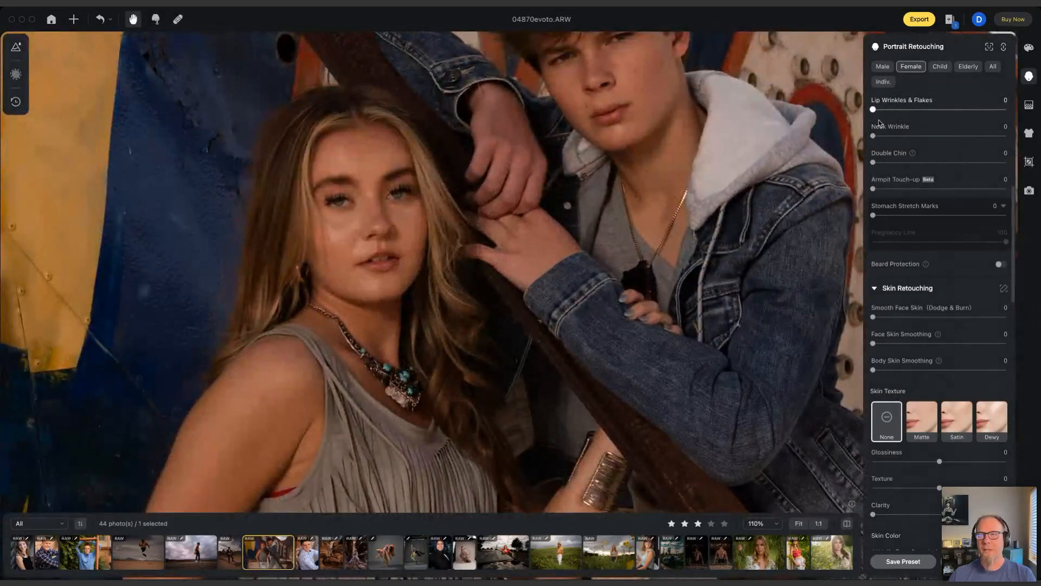
{"action": "scroll", "coordinate": [903, 160], "scroll_direction": "up", "scroll_amount": 6}
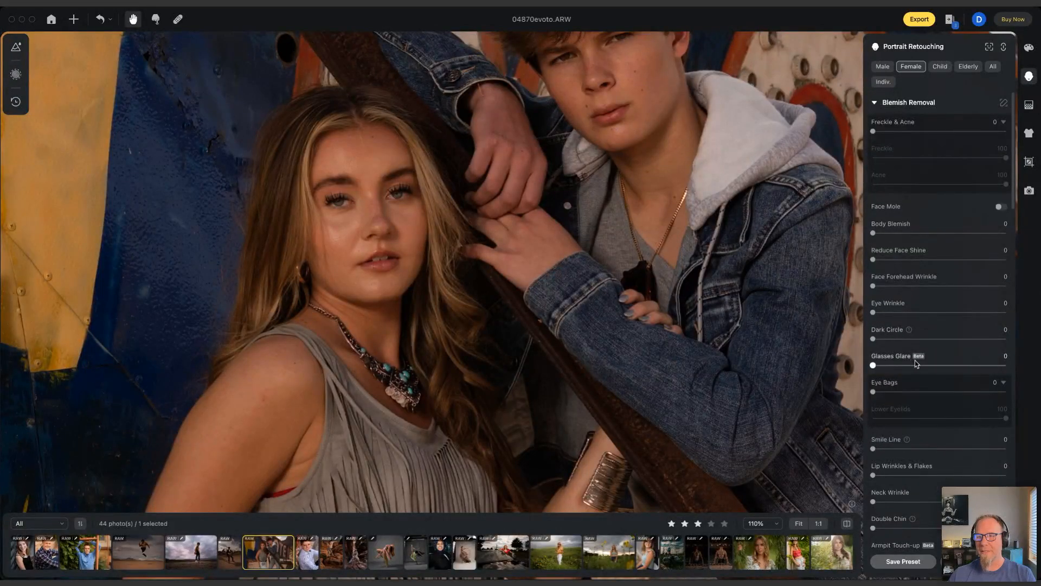
{"action": "left_click_drag", "start_coordinate": [872, 131], "coordinate": [983, 131]}
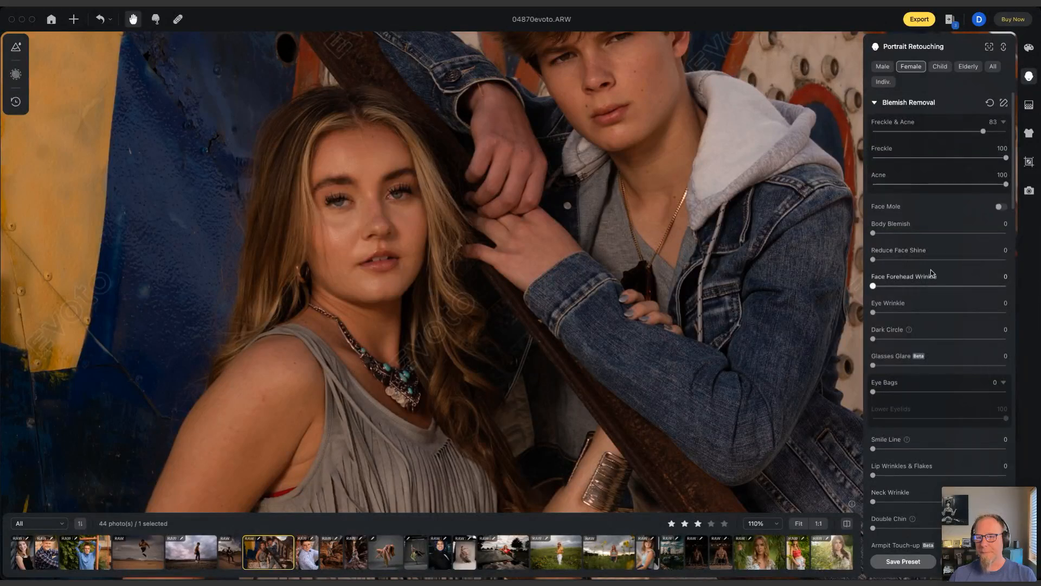
- Review the Female blemish removal and skin retouching options available for the couple's photo
{"action": "scroll", "coordinate": [931, 270], "scroll_direction": "down", "scroll_amount": 5}
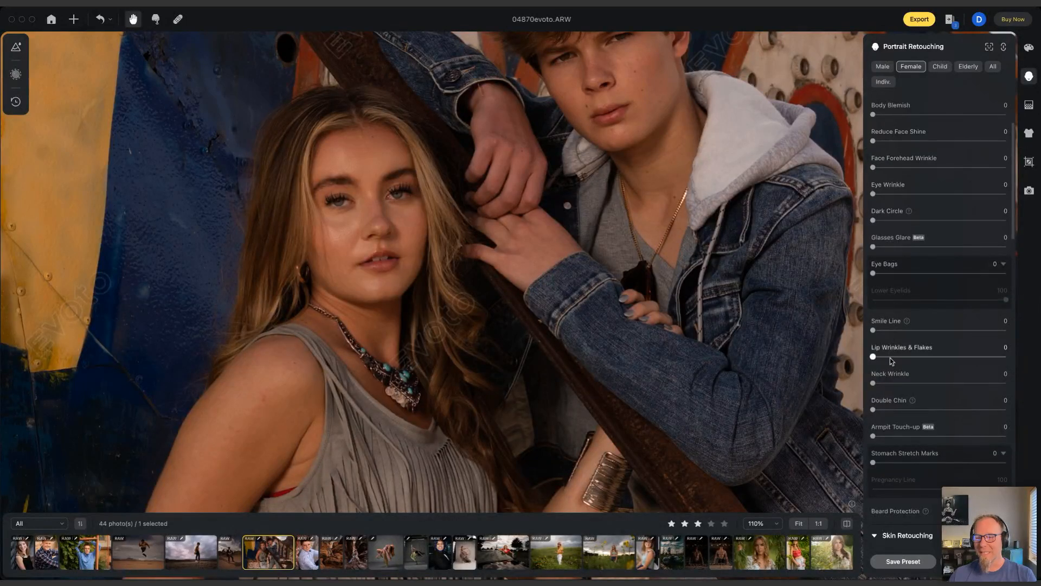
{"action": "scroll", "coordinate": [904, 415], "scroll_direction": "up", "scroll_amount": 3}
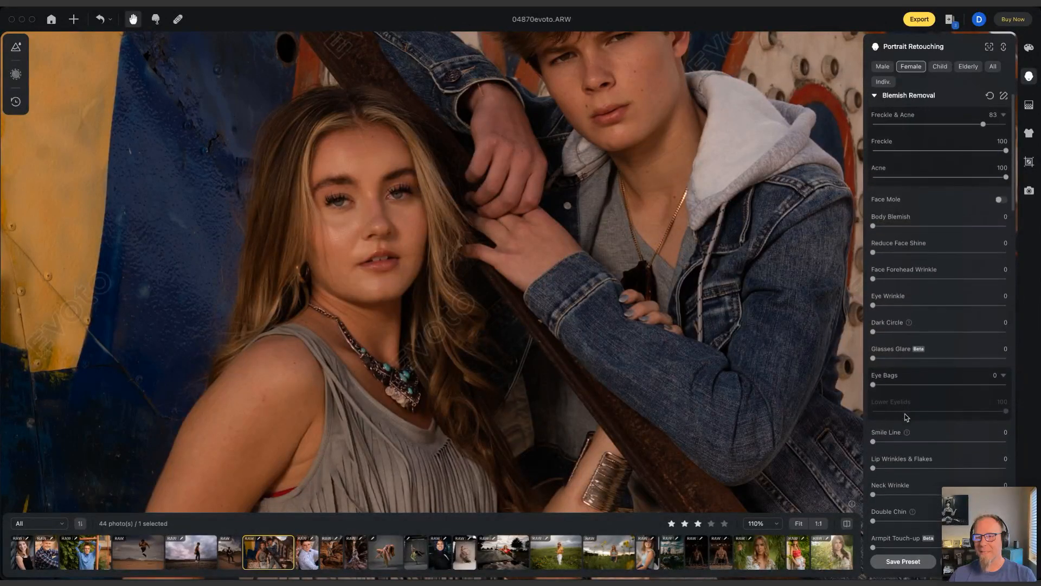
{"action": "scroll", "coordinate": [905, 416], "scroll_direction": "down", "scroll_amount": 3}
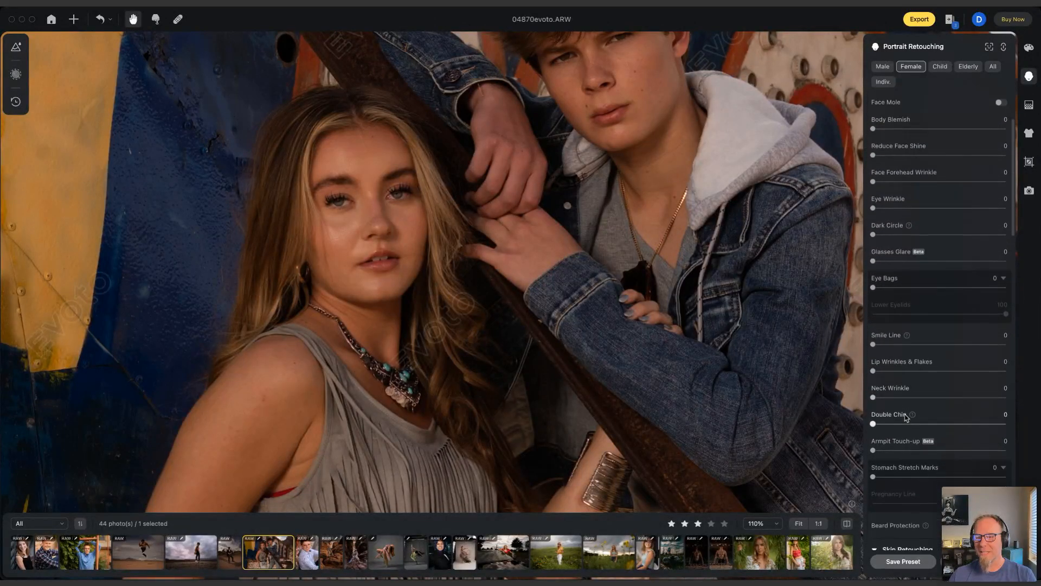
{"action": "scroll", "coordinate": [906, 434], "scroll_direction": "down", "scroll_amount": 4}
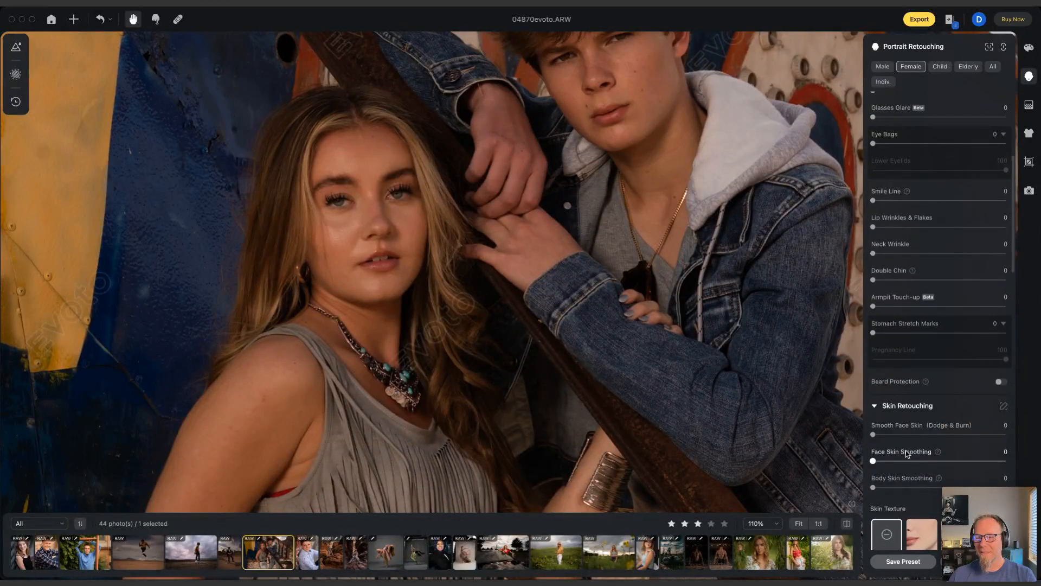
{"action": "scroll", "coordinate": [906, 453], "scroll_direction": "up", "scroll_amount": 2}
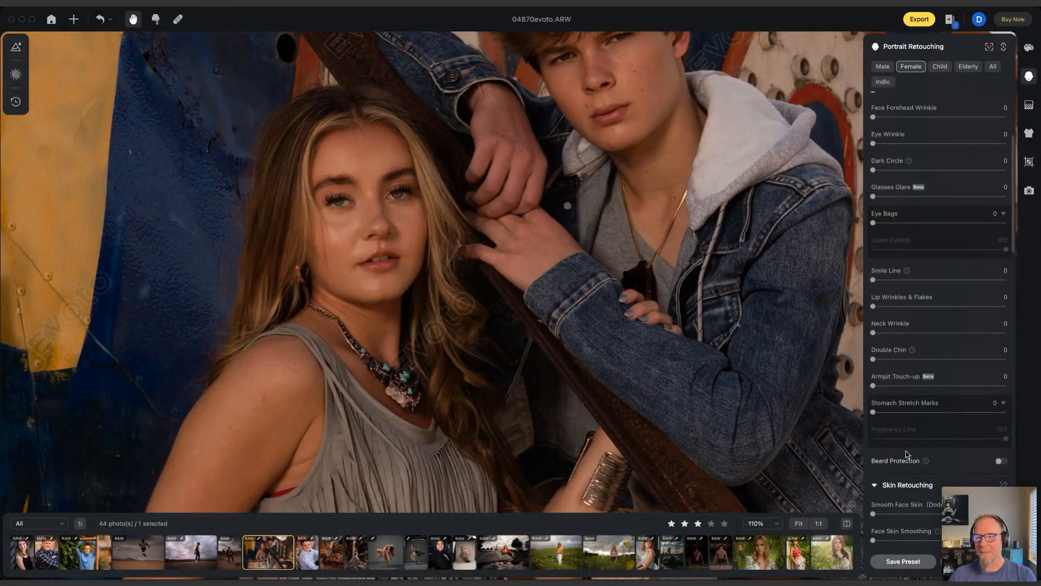
{"action": "scroll", "coordinate": [906, 453], "scroll_direction": "up", "scroll_amount": 1}
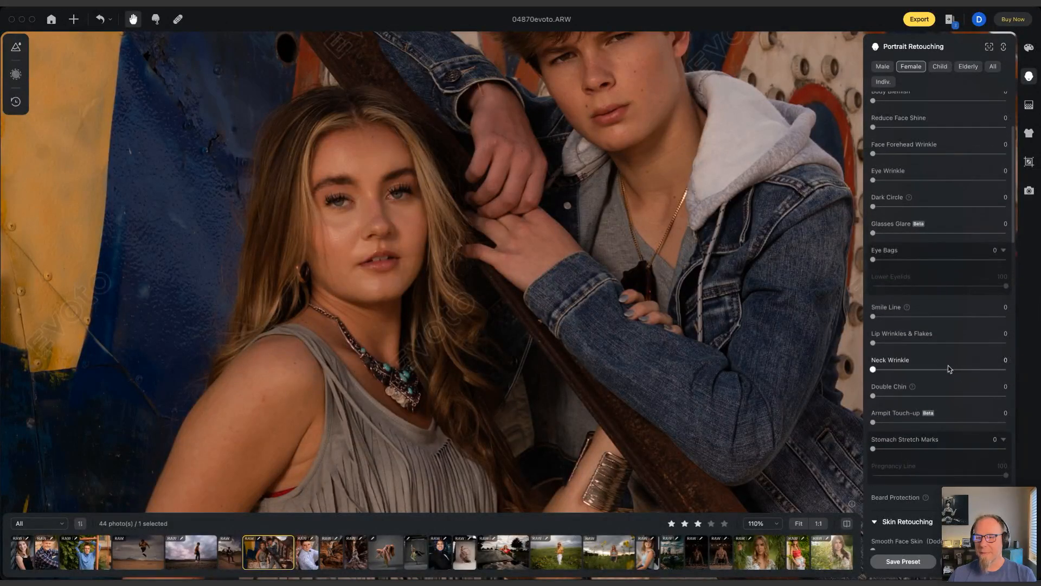
{"action": "scroll", "coordinate": [949, 367], "scroll_direction": "up", "scroll_amount": 1}
{"action": "scroll", "coordinate": [948, 368], "scroll_direction": "up", "scroll_amount": 3}
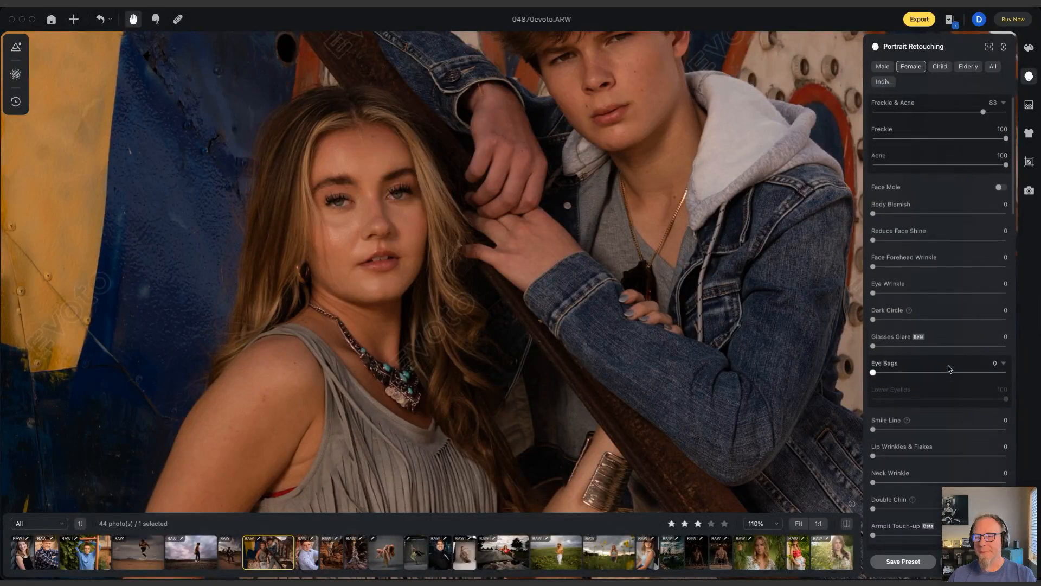
{"action": "scroll", "coordinate": [948, 368], "scroll_direction": "up", "scroll_amount": 1}
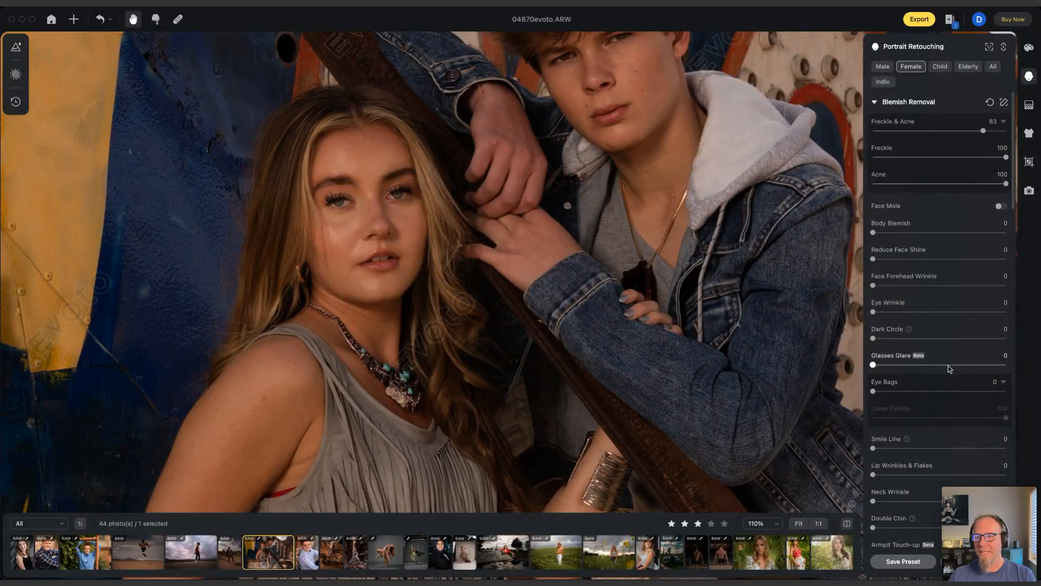
{"action": "scroll", "coordinate": [948, 367], "scroll_direction": "down", "scroll_amount": 4}
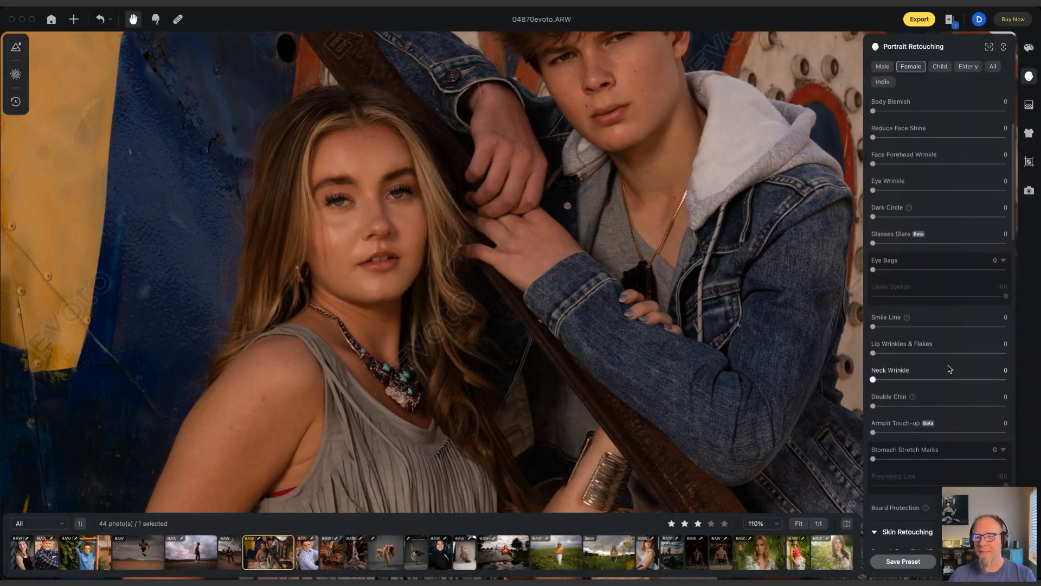
{"action": "scroll", "coordinate": [949, 369], "scroll_direction": "down", "scroll_amount": 1}
{"action": "scroll", "coordinate": [948, 369], "scroll_direction": "down", "scroll_amount": 3}
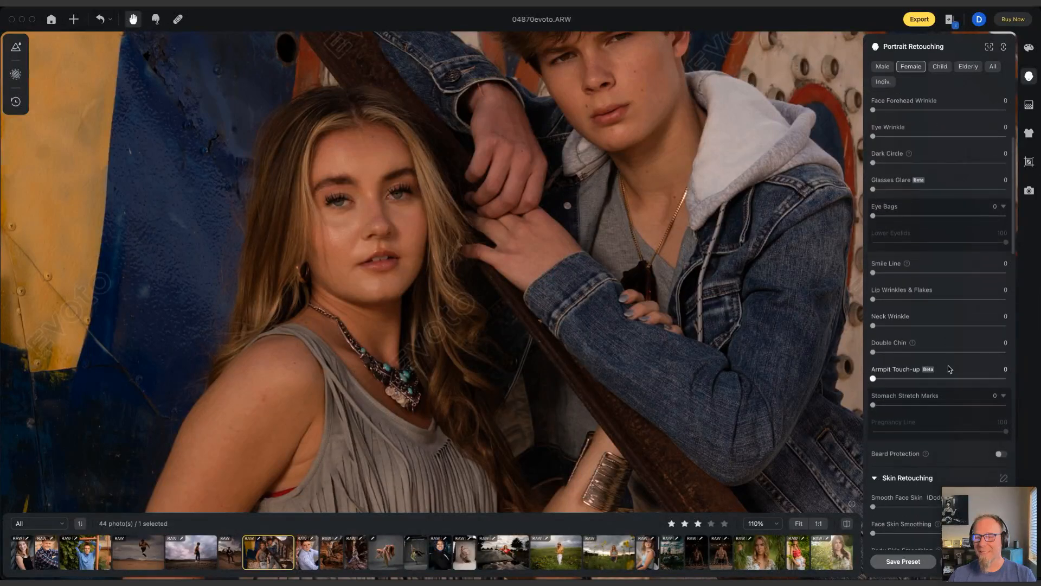
{"action": "scroll", "coordinate": [948, 365], "scroll_direction": "down", "scroll_amount": 5}
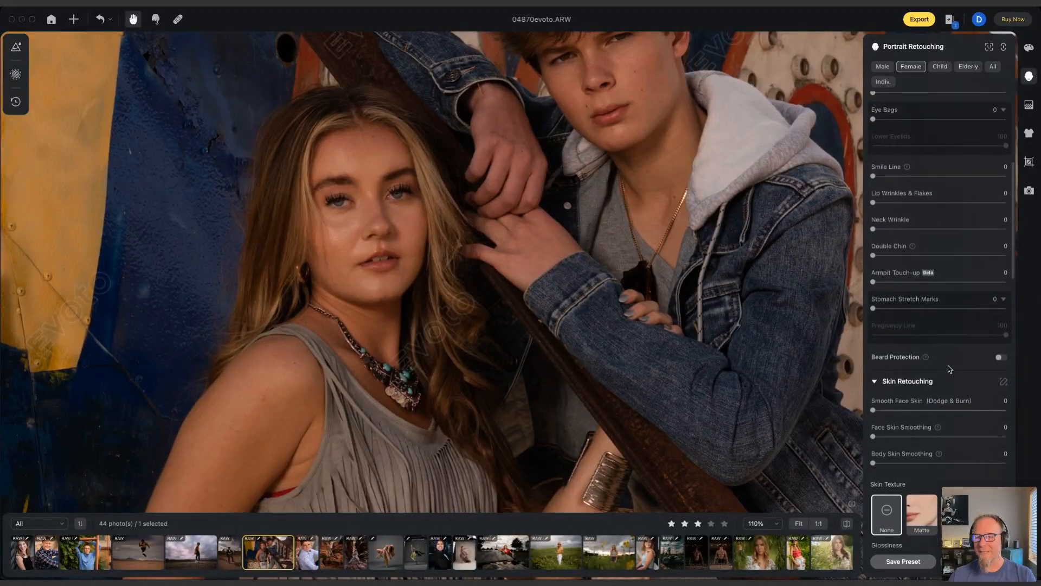
{"action": "scroll", "coordinate": [946, 371], "scroll_direction": "down", "scroll_amount": 5}
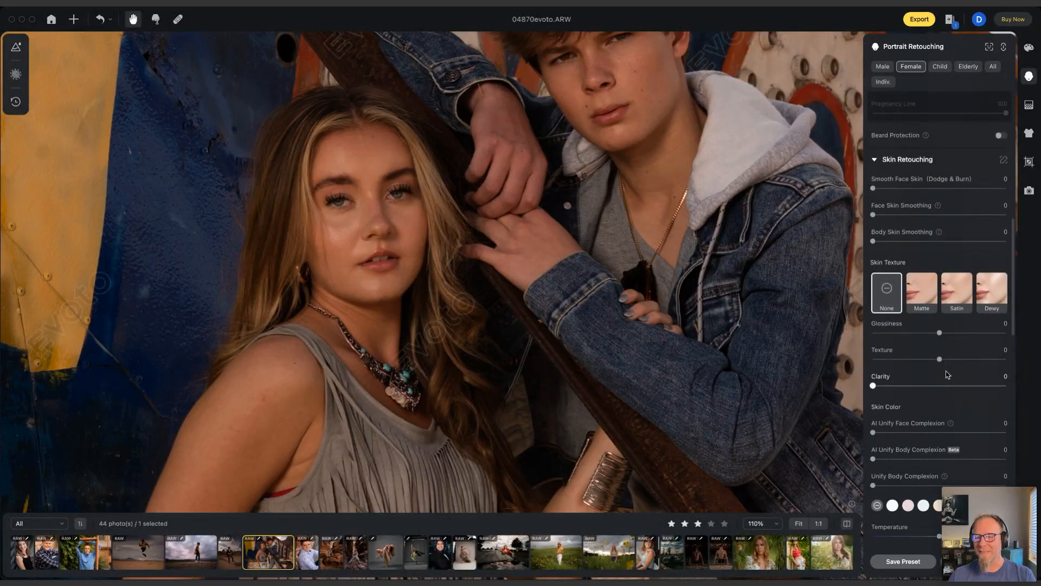
{"action": "scroll", "coordinate": [947, 374], "scroll_direction": "up", "scroll_amount": 7}
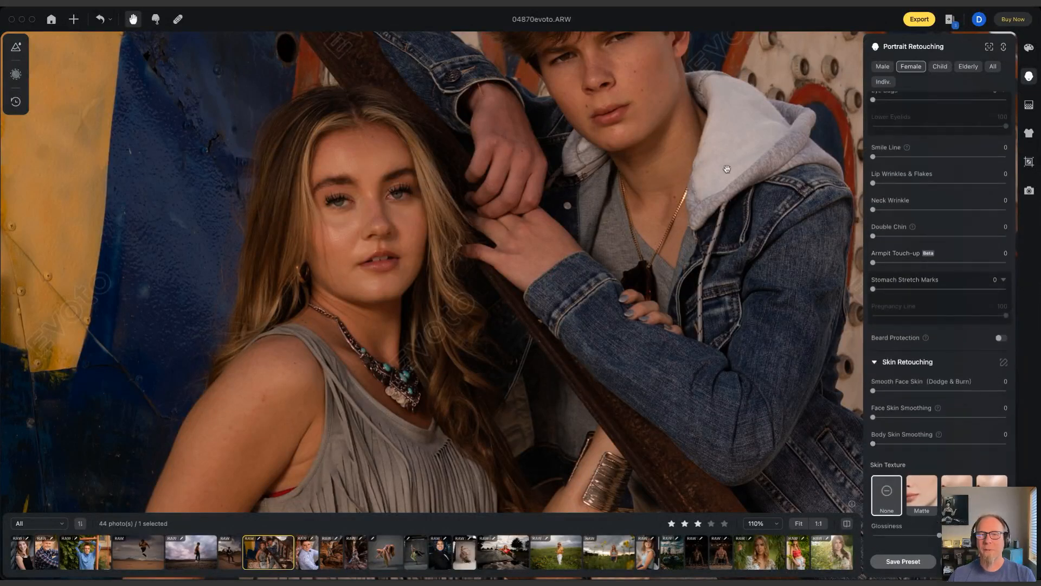
- Set the Male Freckle & Acne removal to 34 for the young man in the denim jacket
{"action": "left_click", "coordinate": [882, 66]}
{"action": "left_click_drag", "start_coordinate": [646, 132], "coordinate": [645, 206]}
{"action": "scroll", "coordinate": [877, 126], "scroll_direction": "up", "scroll_amount": 10}
{"action": "left_click_drag", "start_coordinate": [875, 131], "coordinate": [918, 132]}
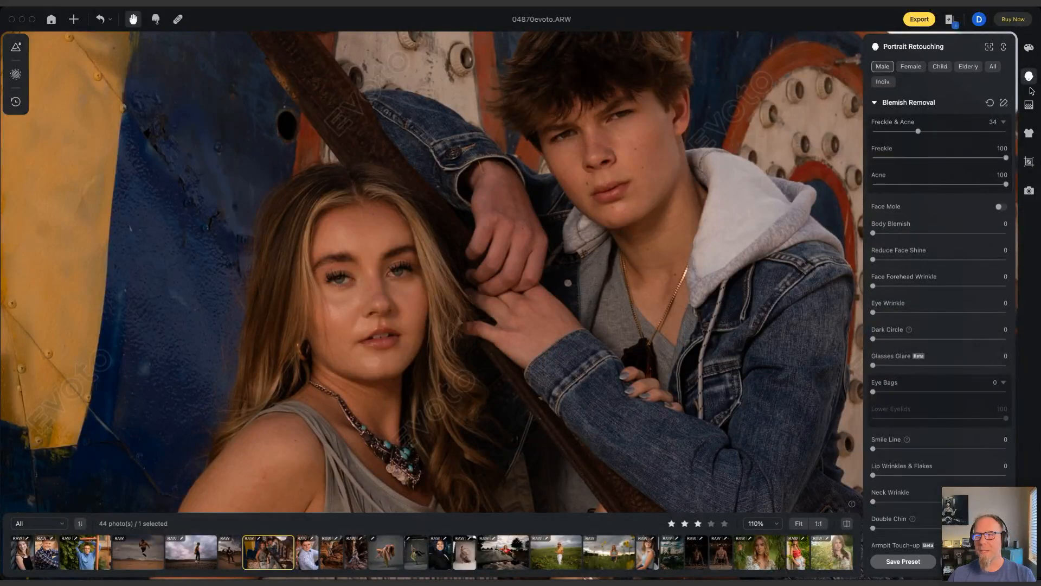
- Apply a local color adjustment to the entire young man in the denim jacket, setting his Temp to -78
{"action": "left_click", "coordinate": [1029, 48]}
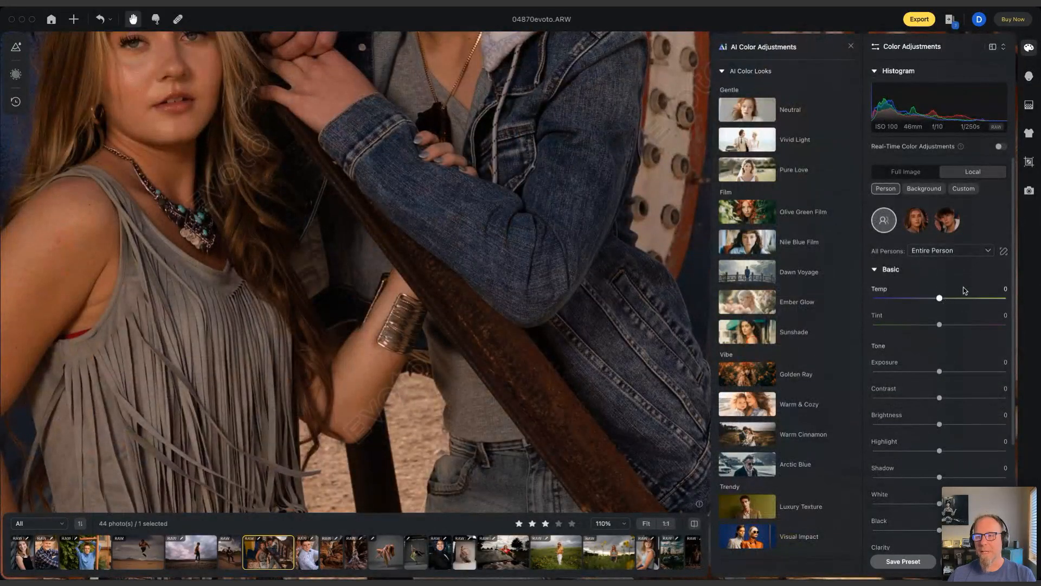
{"action": "left_click", "coordinate": [952, 229]}
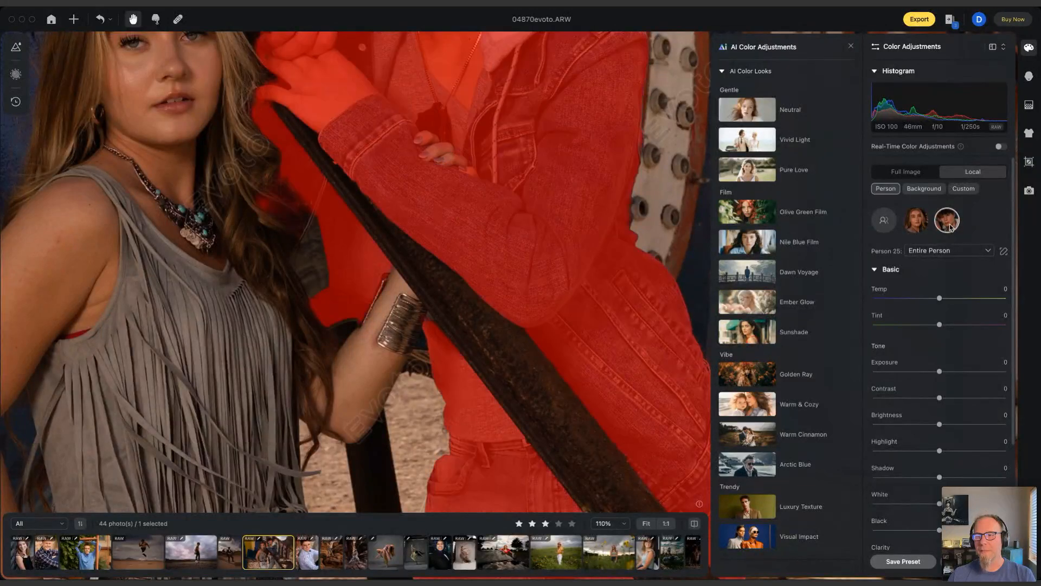
{"action": "left_click_drag", "start_coordinate": [905, 302], "coordinate": [906, 302]}
{"action": "left_click_drag", "start_coordinate": [447, 163], "coordinate": [545, 403]}
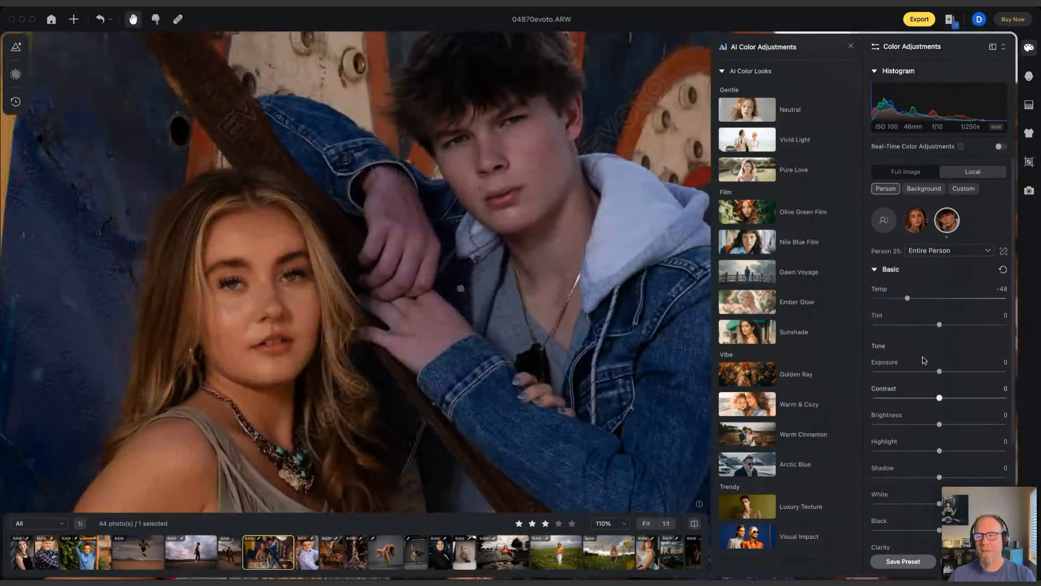
{"action": "left_click_drag", "start_coordinate": [907, 298], "coordinate": [887, 298]}
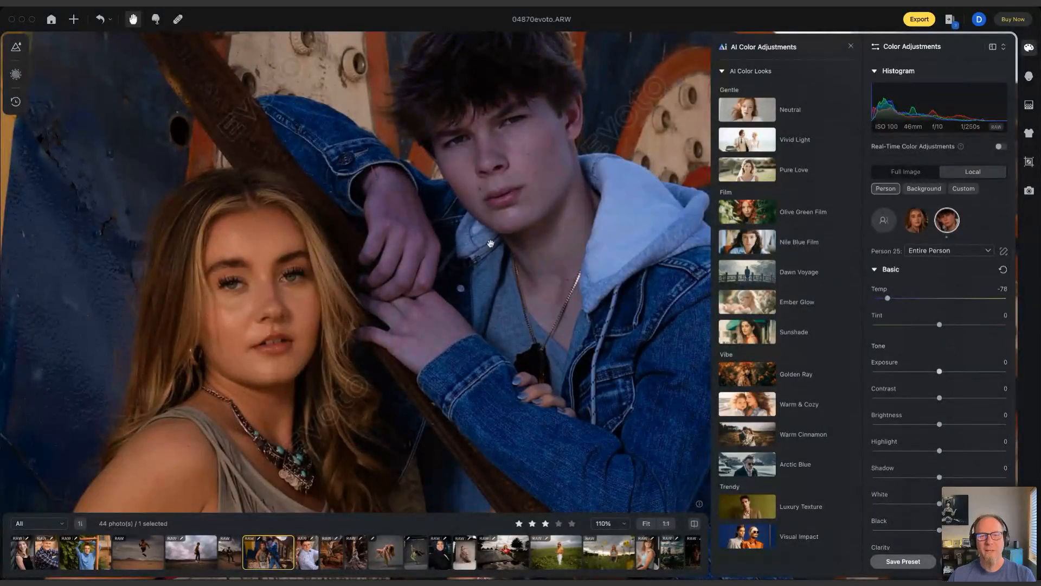
{"action": "scroll", "coordinate": [518, 316], "scroll_direction": "down", "scroll_amount": 5}
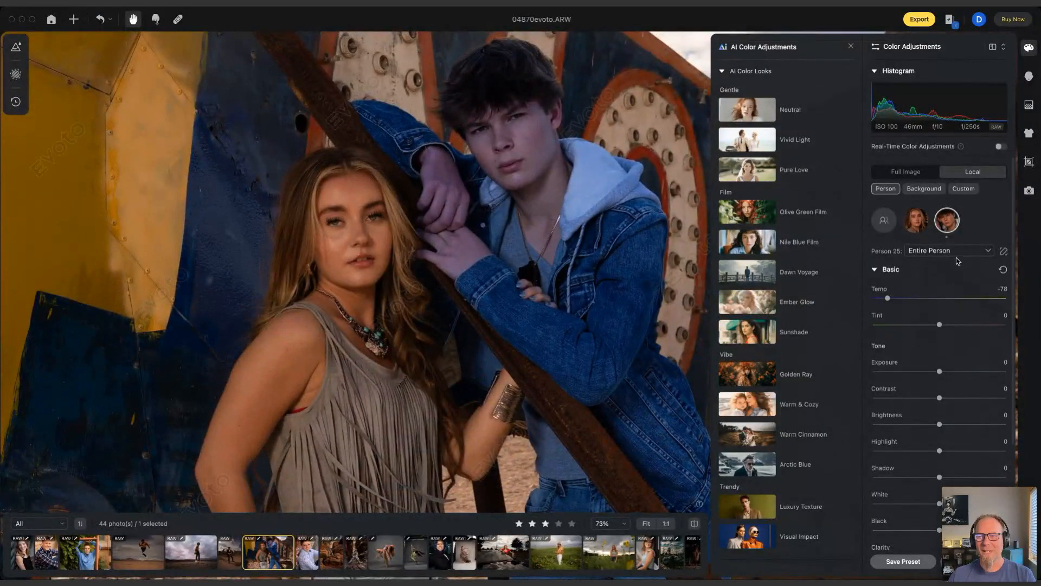
- Set the local Temp to 84 and Tint to 68 for the entire young woman in the fringed top
{"action": "left_click", "coordinate": [914, 220]}
{"action": "left_click_drag", "start_coordinate": [939, 298], "coordinate": [996, 299]}
{"action": "left_click_drag", "start_coordinate": [939, 324], "coordinate": [984, 328]}
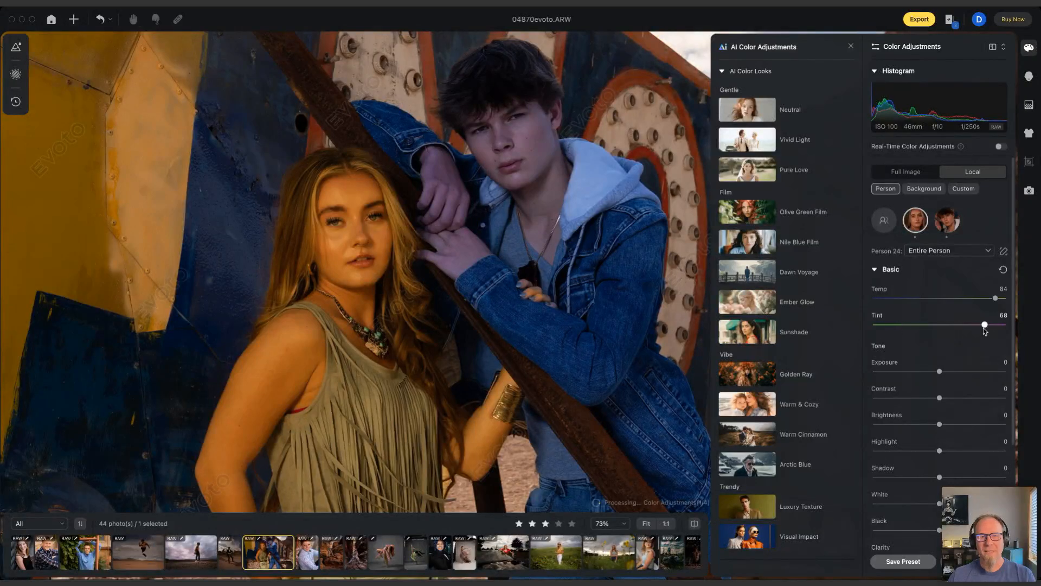
{"action": "scroll", "coordinate": [595, 324], "scroll_direction": "down", "scroll_amount": 5}
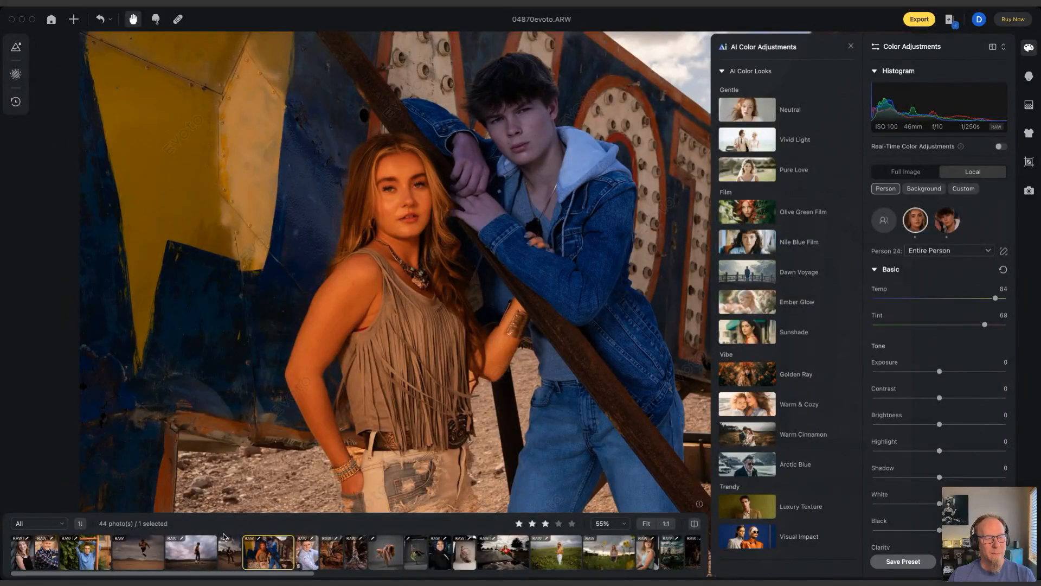
- View 04868evoto.ARW with its portrait retouching options, and open 04905evoto.jpg at its Male Teeth Touch-up settings
{"action": "left_click", "coordinate": [190, 553]}
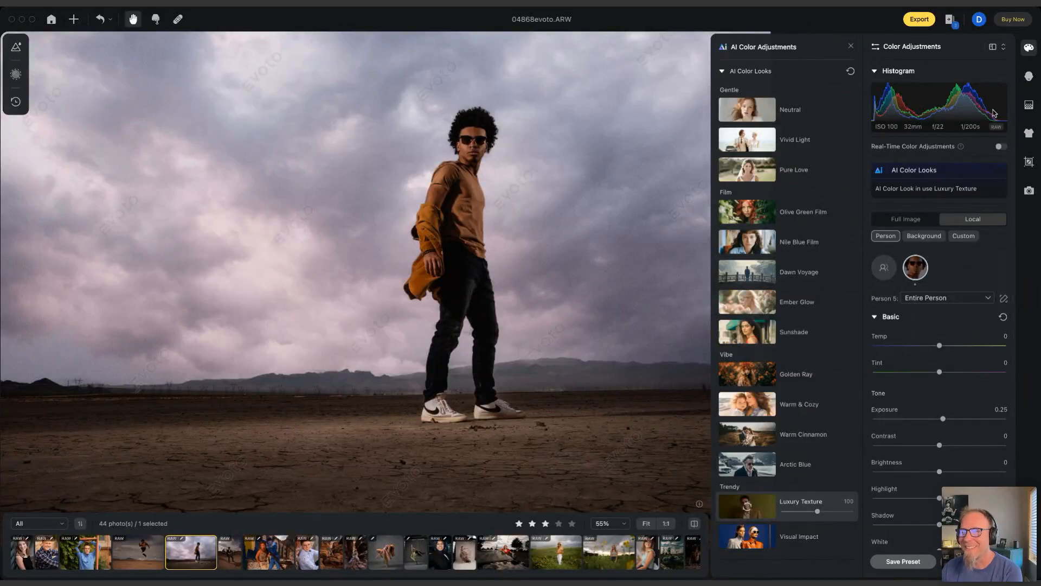
{"action": "left_click", "coordinate": [1027, 76]}
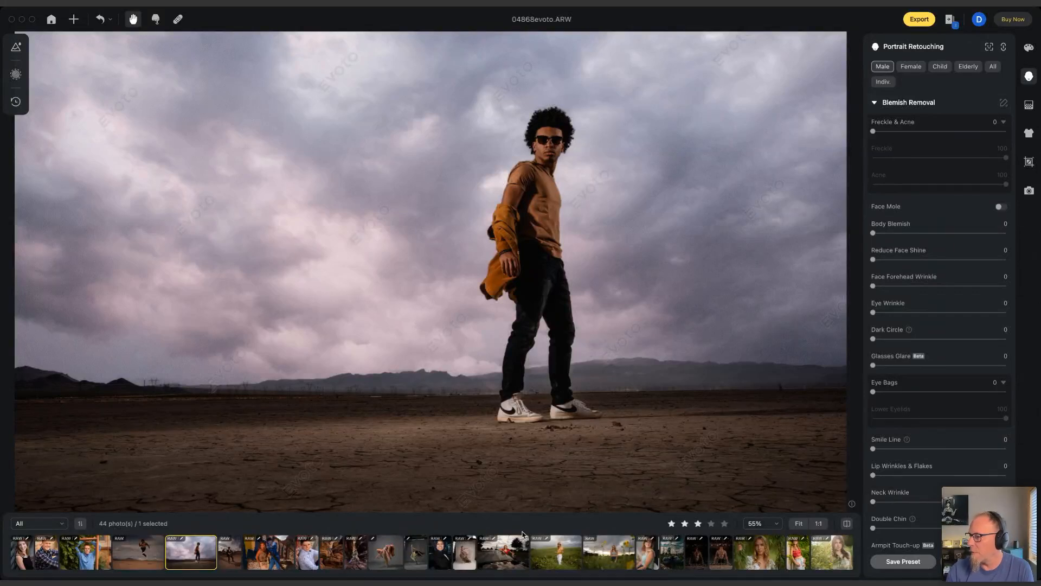
{"action": "scroll", "coordinate": [650, 563], "scroll_direction": "right", "scroll_amount": 10}
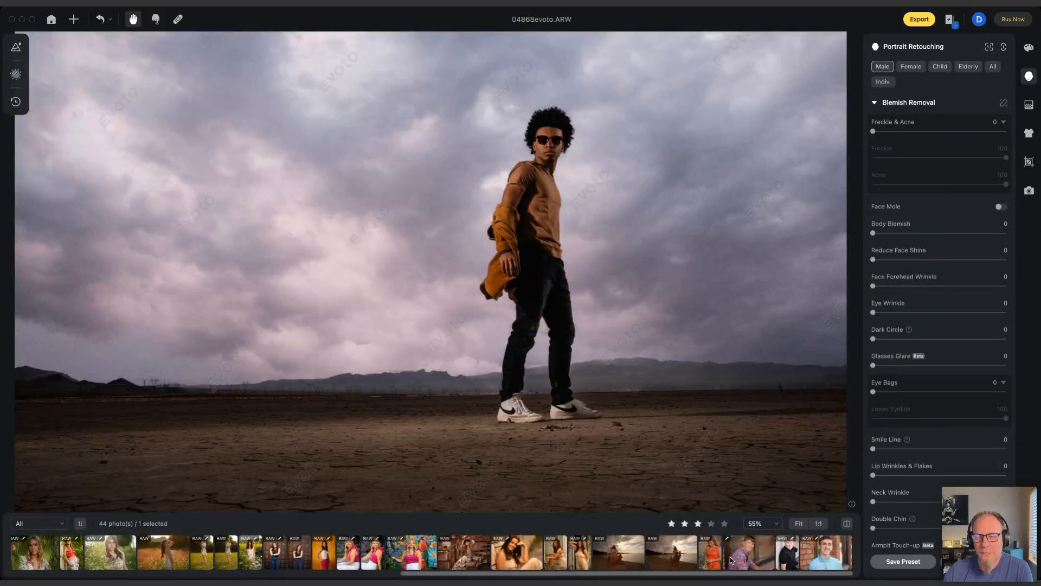
{"action": "left_click", "coordinate": [749, 566]}
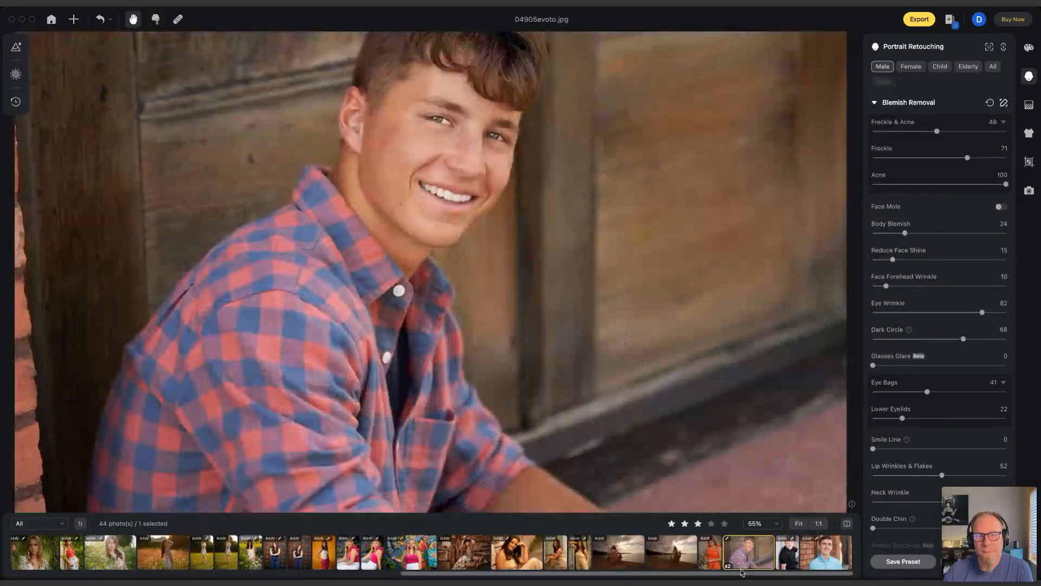
{"action": "scroll", "coordinate": [933, 191], "scroll_direction": "down", "scroll_amount": 15}
{"action": "scroll", "coordinate": [934, 192], "scroll_direction": "down", "scroll_amount": 10}
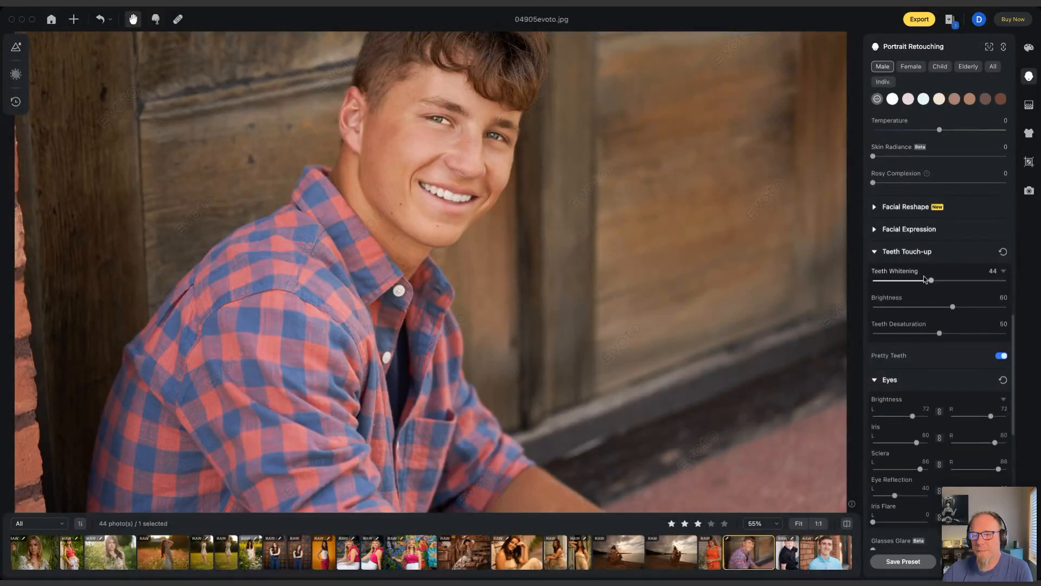
- Try Teeth Whitening strengths between 8 and 100 on the smiling young man, settling on Teeth Whitening 15 and Brightness 23
{"action": "left_click_drag", "start_coordinate": [910, 282], "coordinate": [893, 282]}
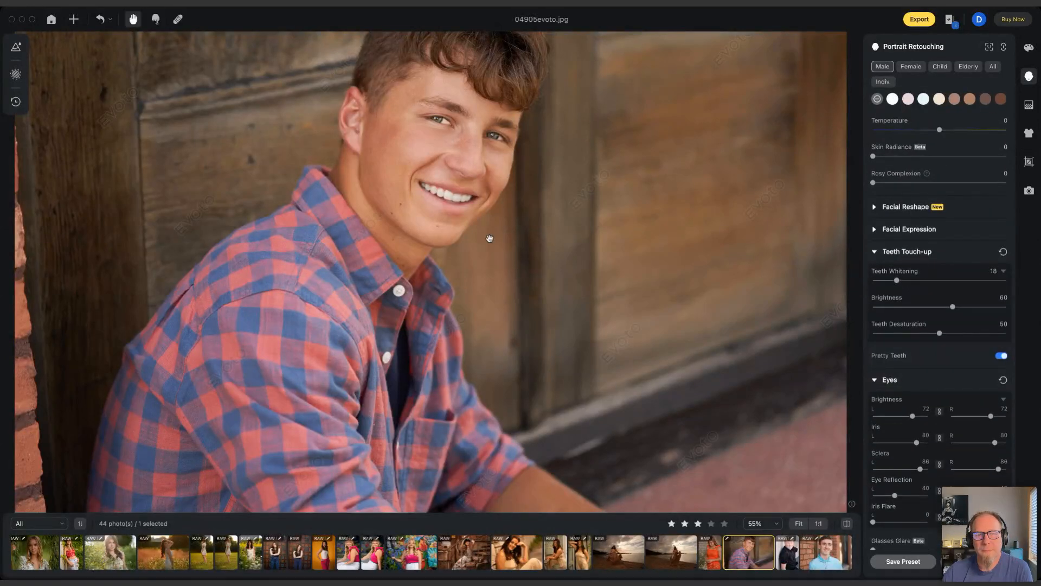
{"action": "scroll", "coordinate": [450, 212], "scroll_direction": "up", "scroll_amount": 5}
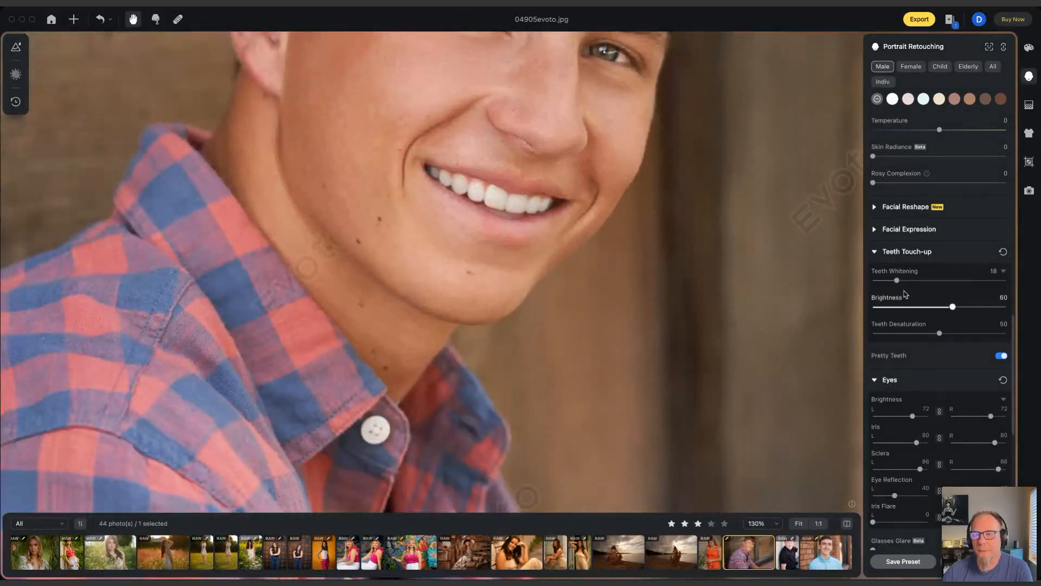
{"action": "left_click_drag", "start_coordinate": [896, 281], "coordinate": [882, 286]}
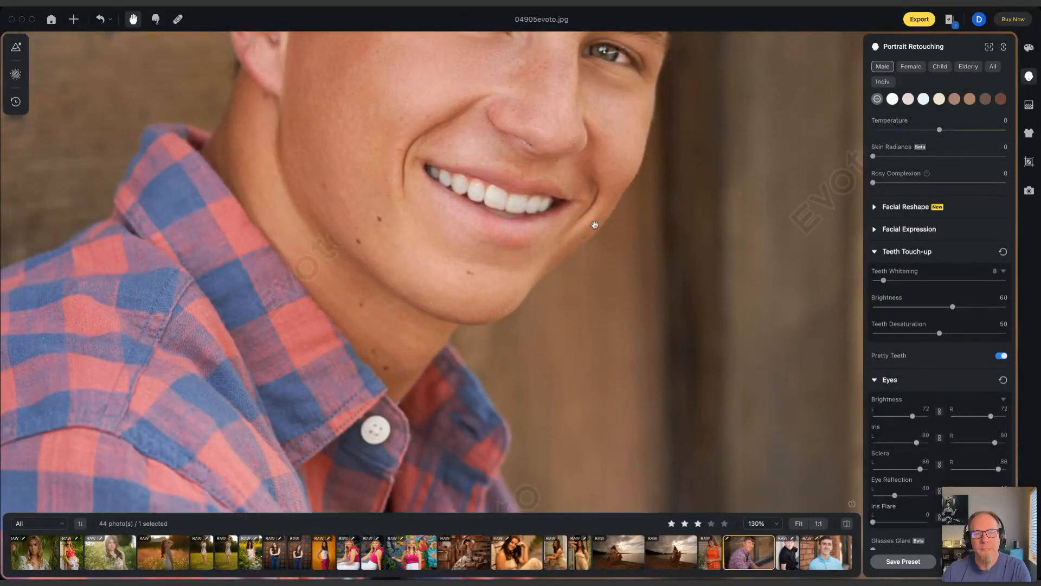
{"action": "left_click_drag", "start_coordinate": [883, 281], "coordinate": [982, 281]}
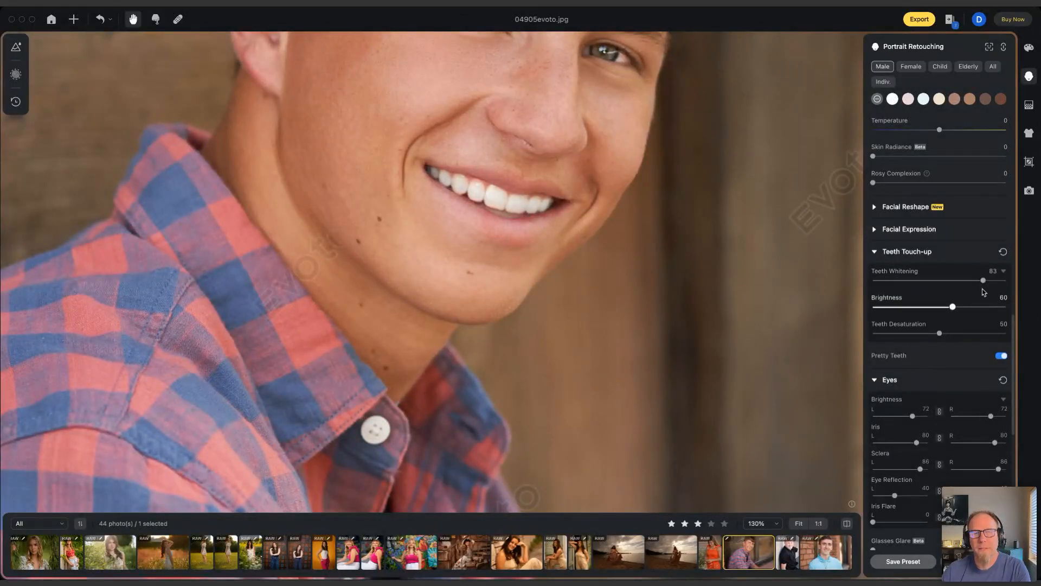
{"action": "left_click_drag", "start_coordinate": [983, 281], "coordinate": [887, 286]}
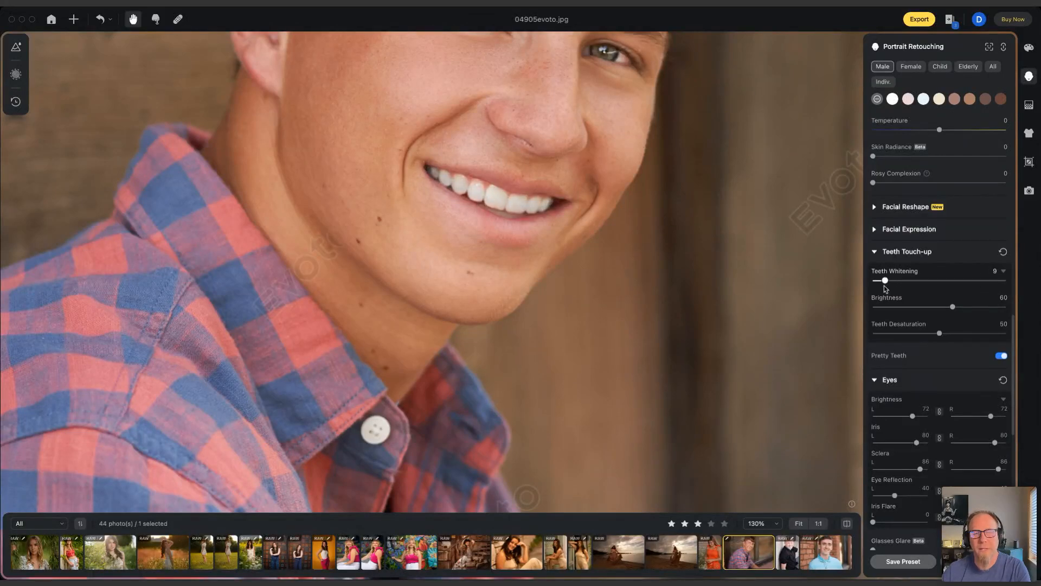
{"action": "left_click_drag", "start_coordinate": [884, 285], "coordinate": [1035, 289]}
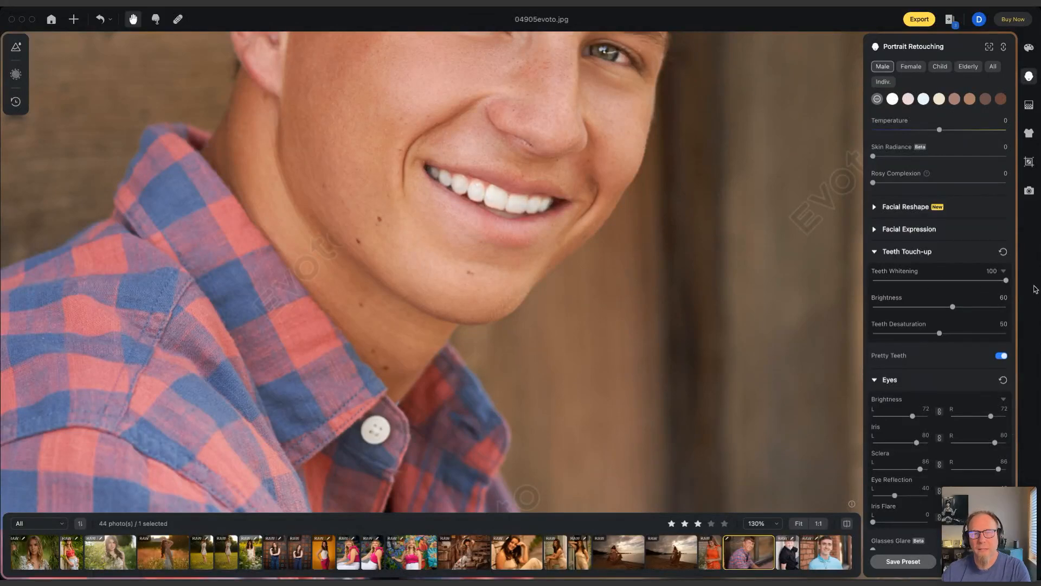
{"action": "left_click_drag", "start_coordinate": [980, 308], "coordinate": [902, 308]}
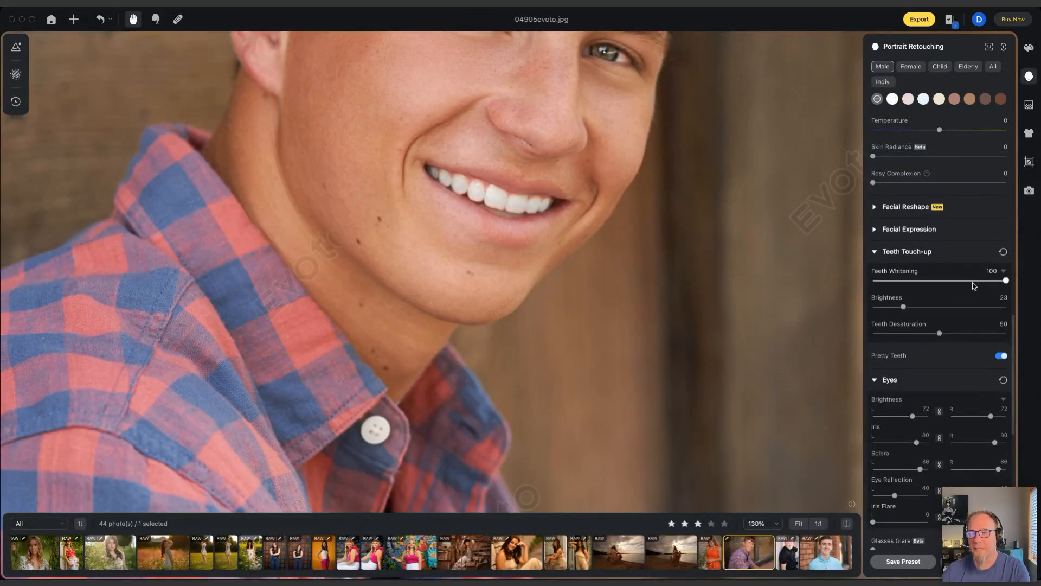
{"action": "left_click_drag", "start_coordinate": [1004, 281], "coordinate": [894, 290]}
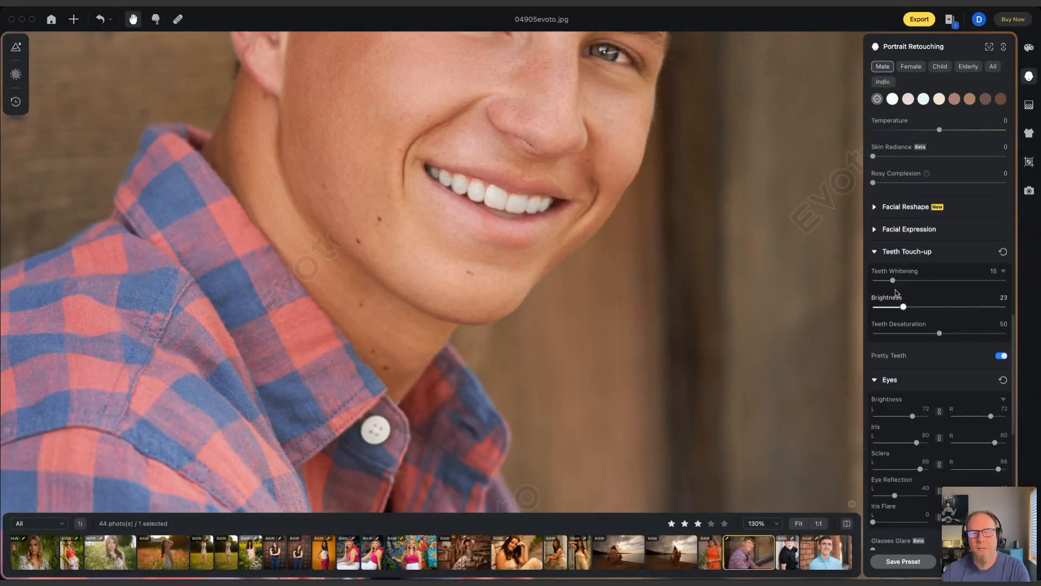
- Turn Pretty Teeth off and back on to compare the young man's original and corrected teeth
{"action": "left_click", "coordinate": [999, 356]}
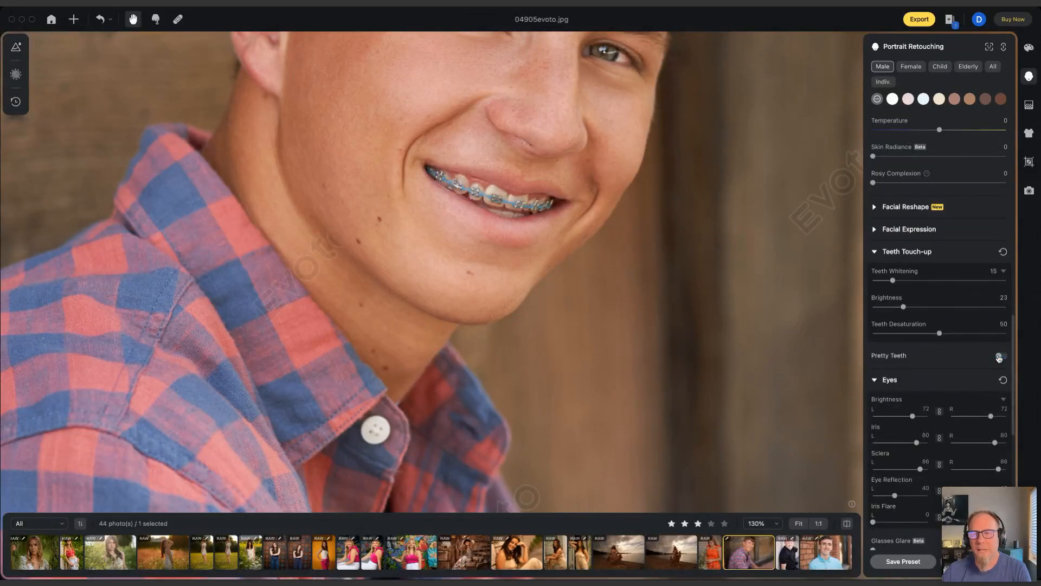
{"action": "left_click", "coordinate": [998, 356]}
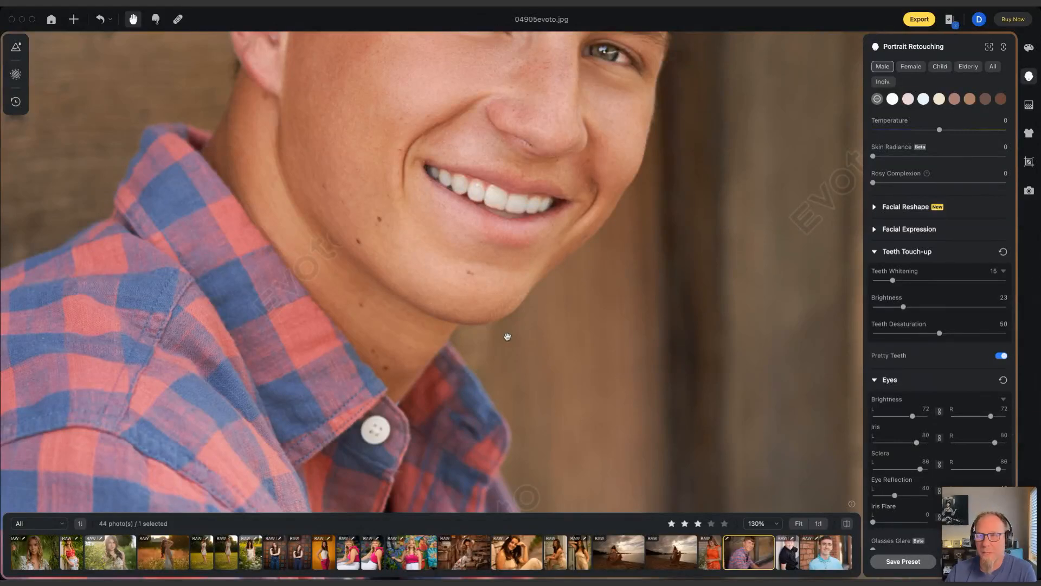
- Return to 04870evoto.ARW and reclassify the young man's detected face from Male to Elderly
{"action": "scroll", "coordinate": [117, 553], "scroll_direction": "left", "scroll_amount": 10}
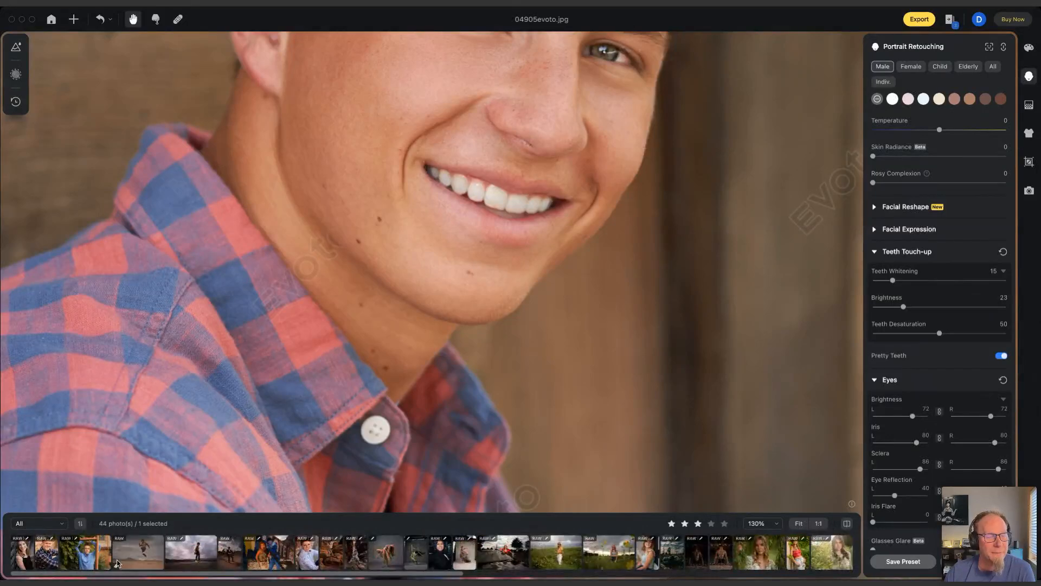
{"action": "left_click", "coordinate": [266, 558]}
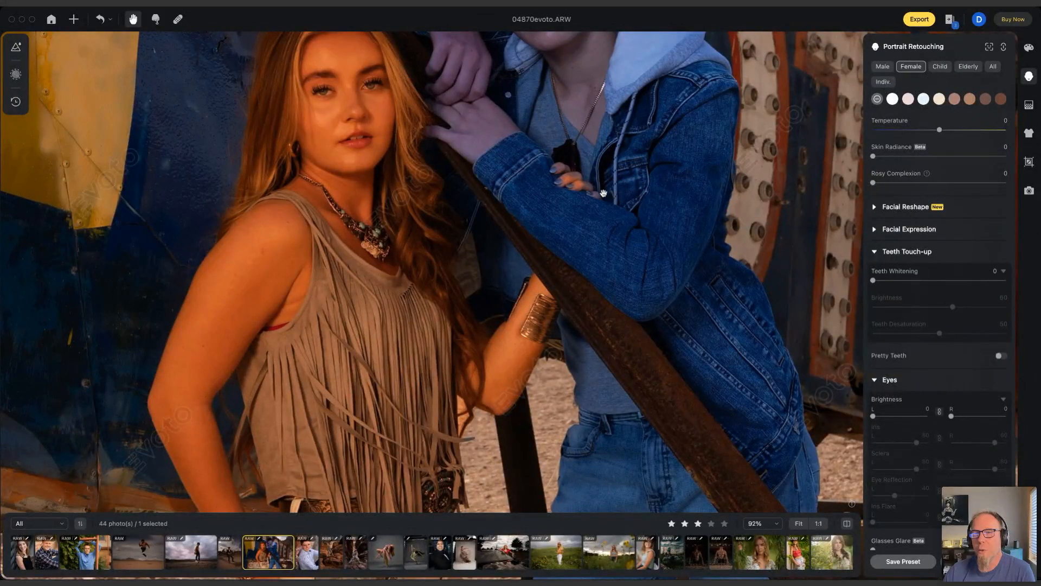
{"action": "scroll", "coordinate": [574, 193], "scroll_direction": "up", "scroll_amount": 5}
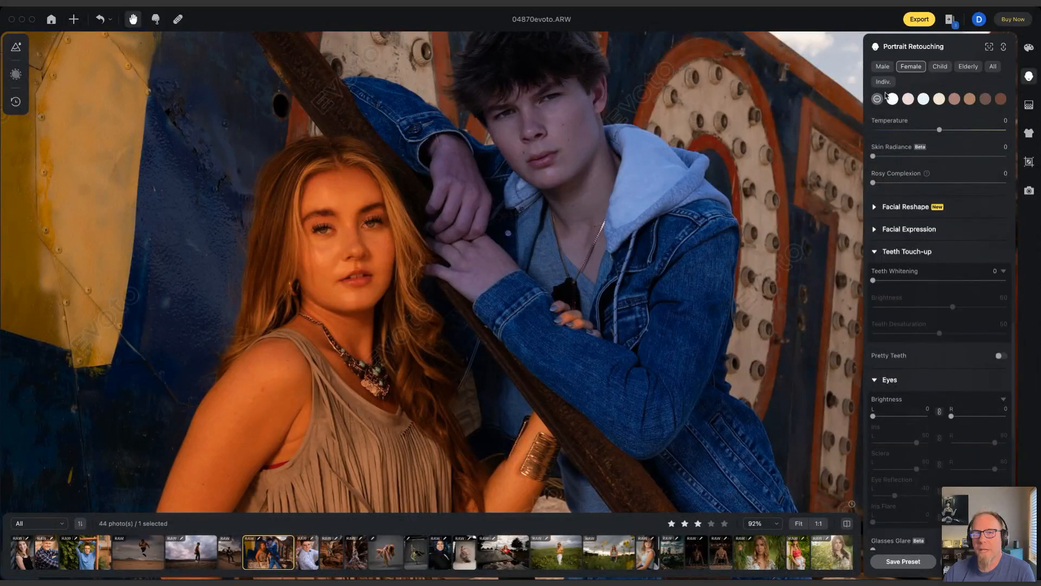
{"action": "left_click", "coordinate": [990, 47]}
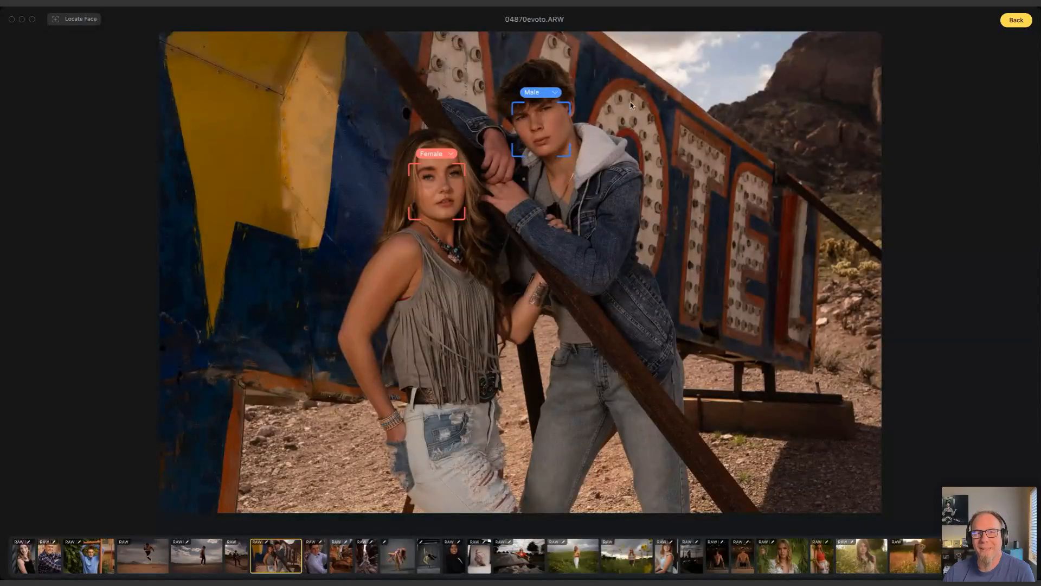
{"action": "left_click", "coordinate": [549, 97]}
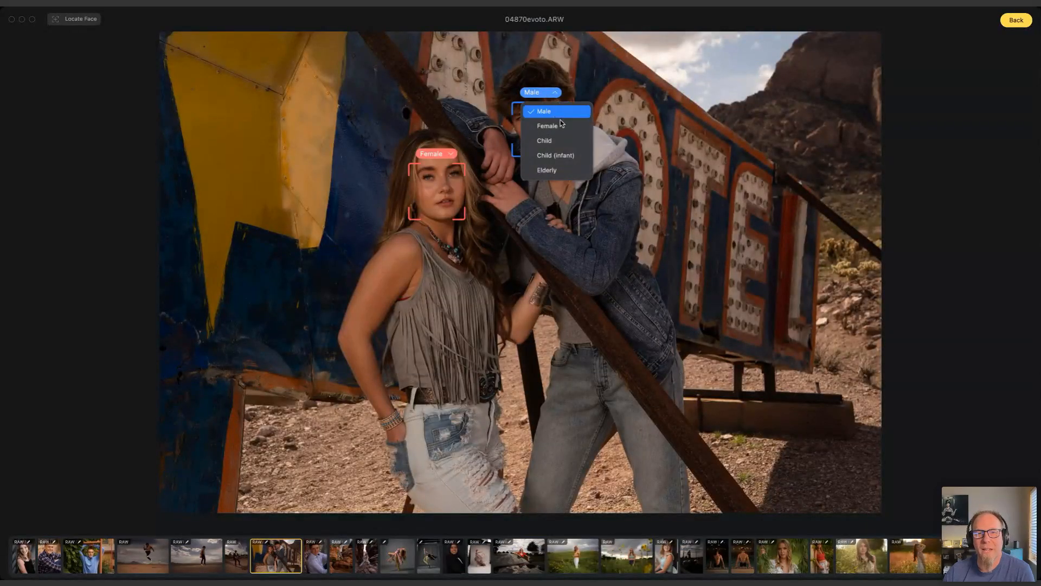
{"action": "left_click", "coordinate": [552, 171]}
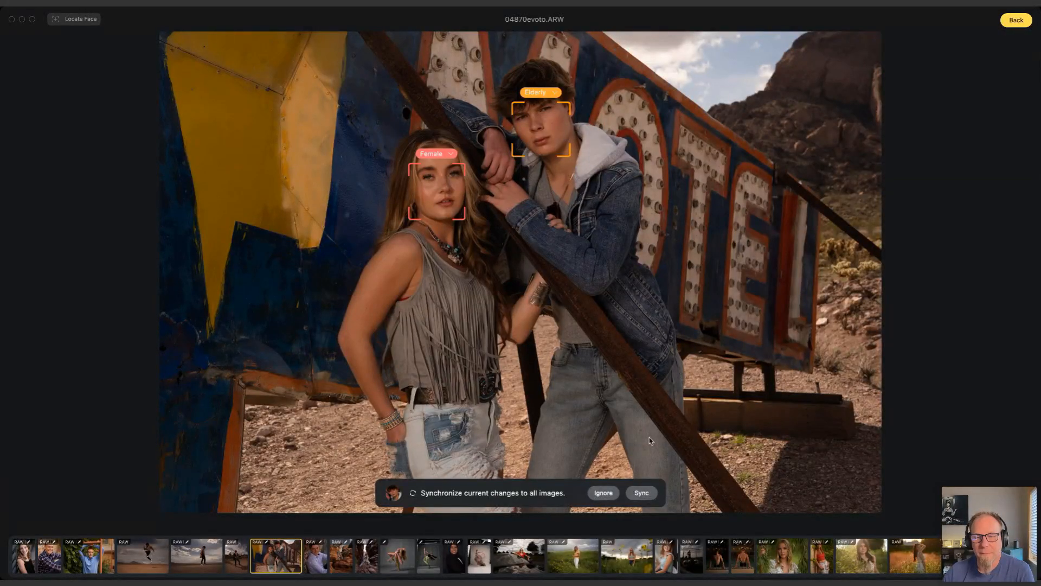
{"action": "left_click", "coordinate": [1016, 21]}
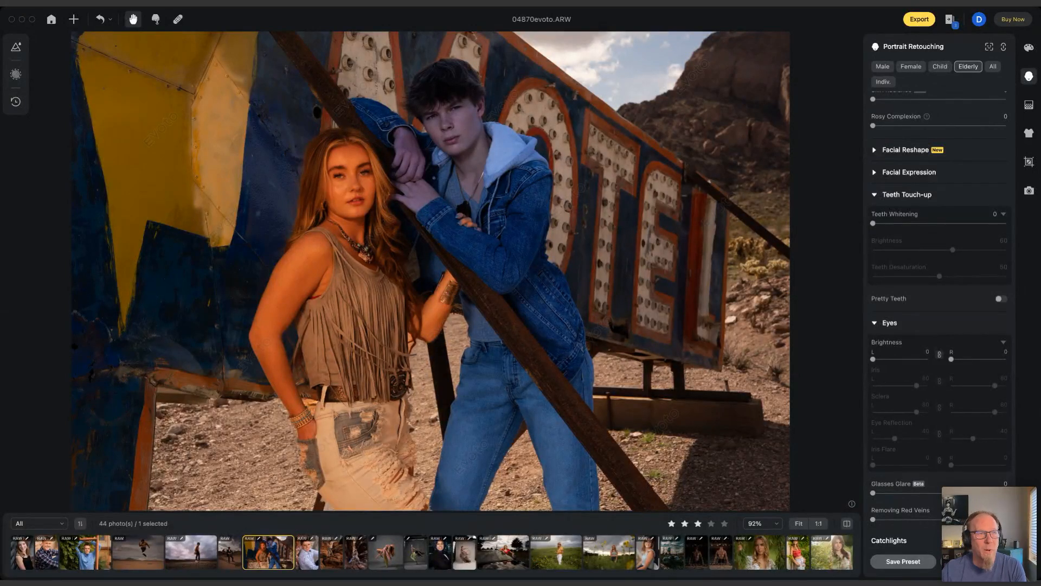
- Open the "Evoto webinar ... ion retouch" project from the project overview and show the photo filter options
{"action": "left_click", "coordinate": [50, 20]}
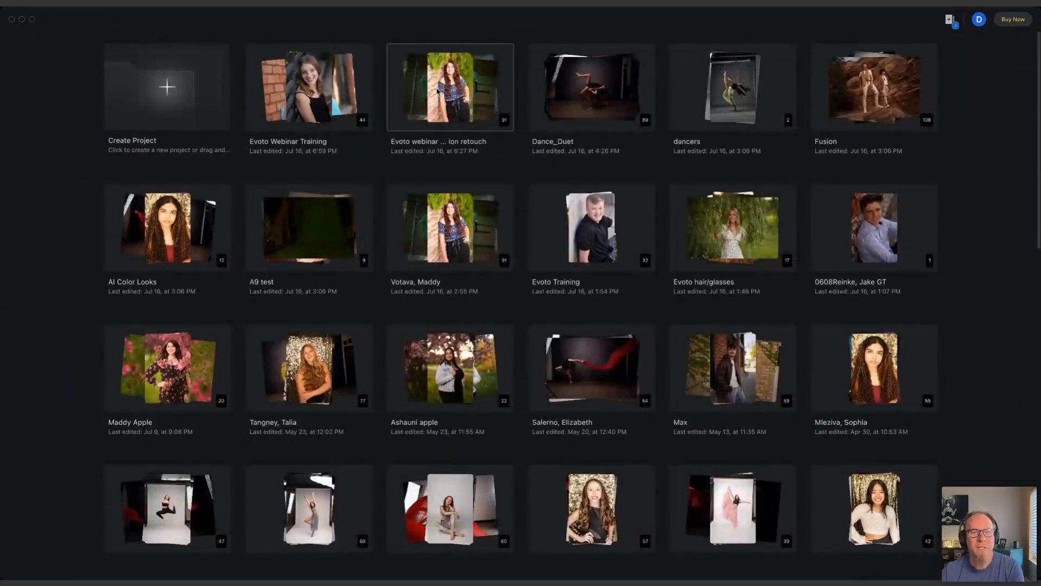
{"action": "left_click", "coordinate": [444, 91]}
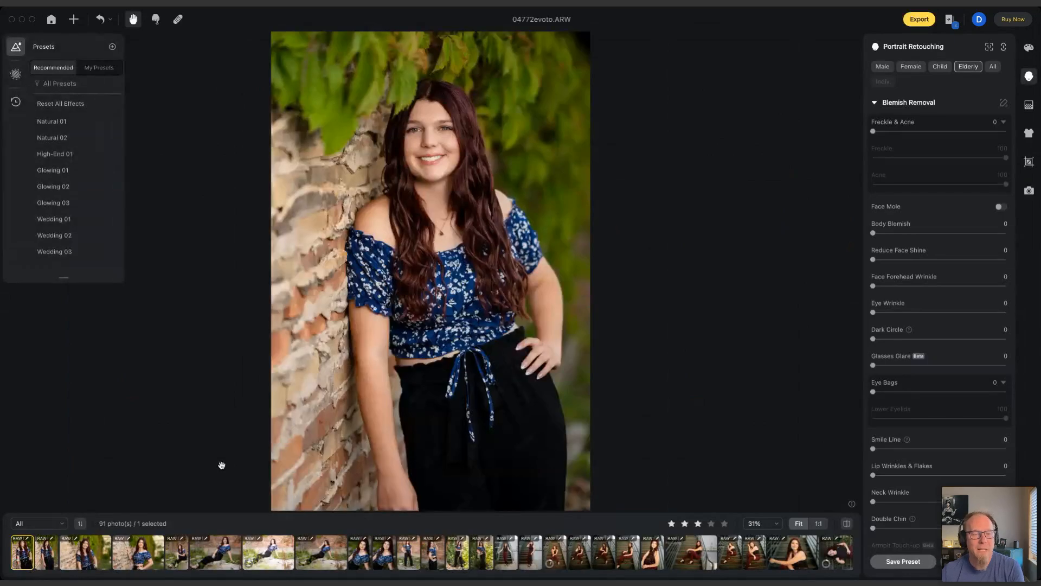
{"action": "left_click", "coordinate": [42, 524]}
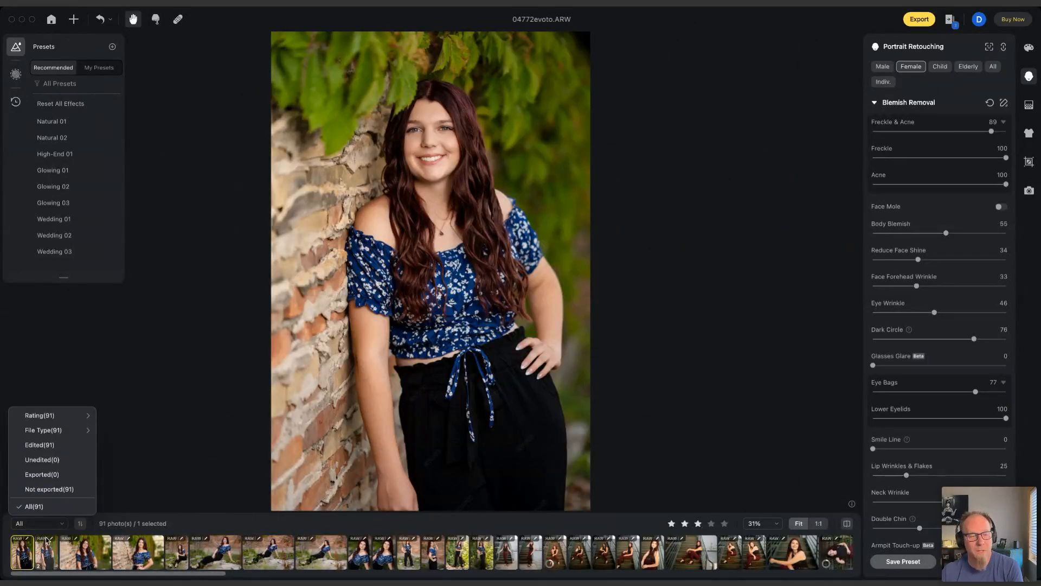
- View 04773evoto.ARW, and rate the close-up portrait 04780evoto.ARW two stars
{"action": "left_click", "coordinate": [55, 552]}
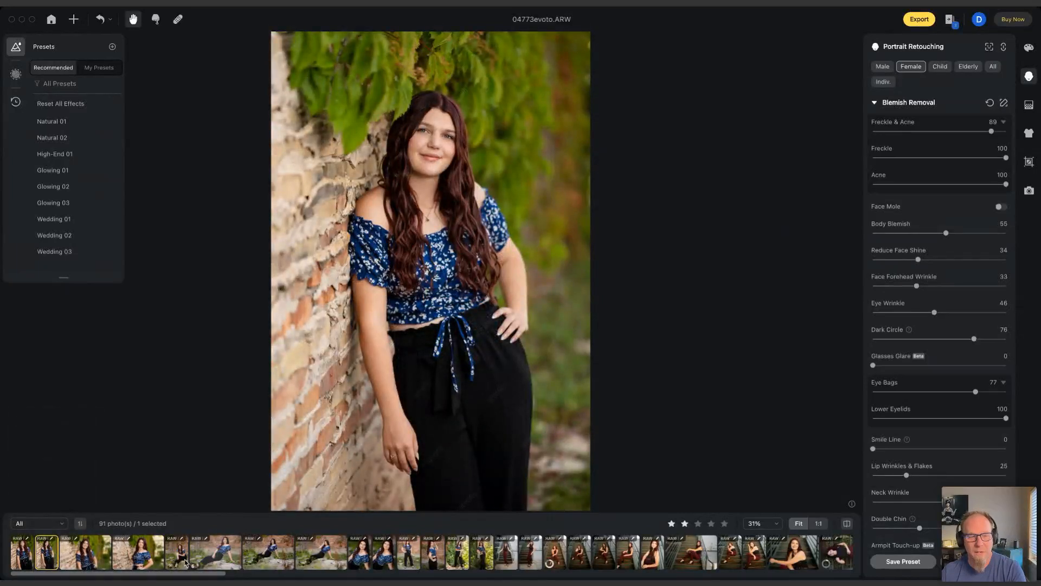
{"action": "left_click", "coordinate": [362, 559]}
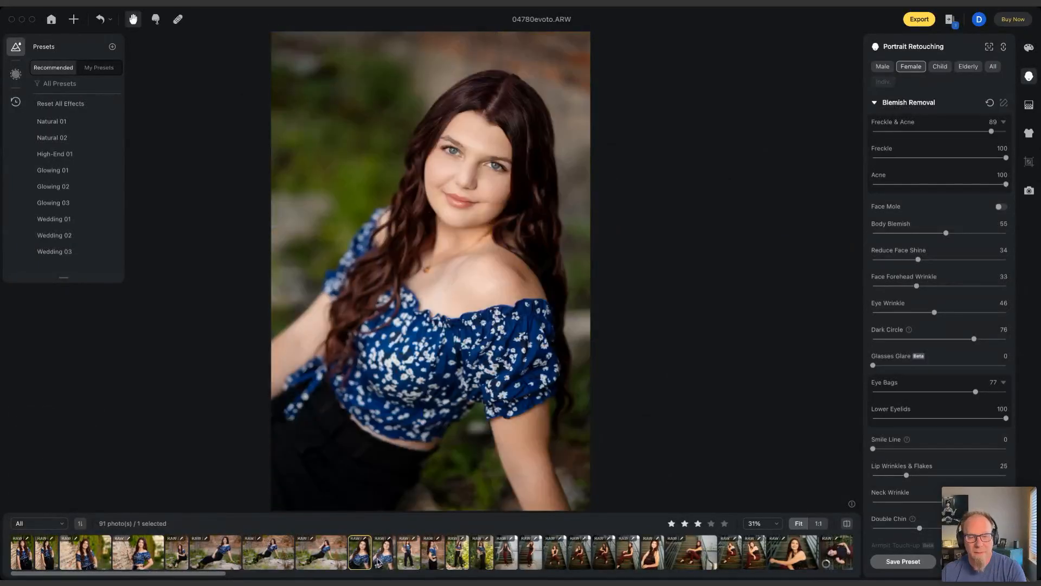
{"action": "left_click", "coordinate": [685, 524]}
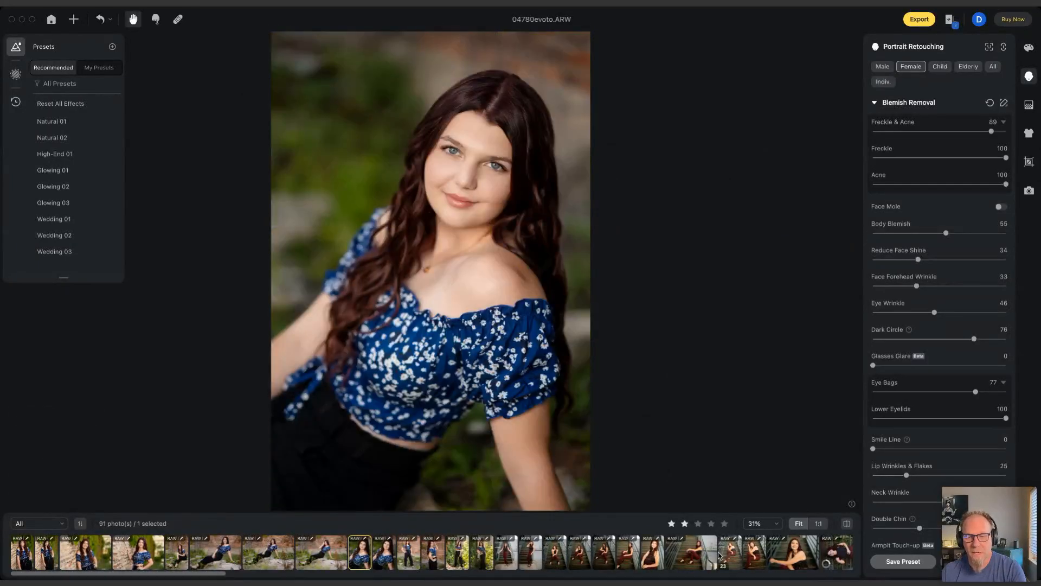
- Filter the photos by rating to show only those rated three stars or higher
{"action": "left_click", "coordinate": [39, 524]}
{"action": "mouse_move", "coordinate": [67, 420]}
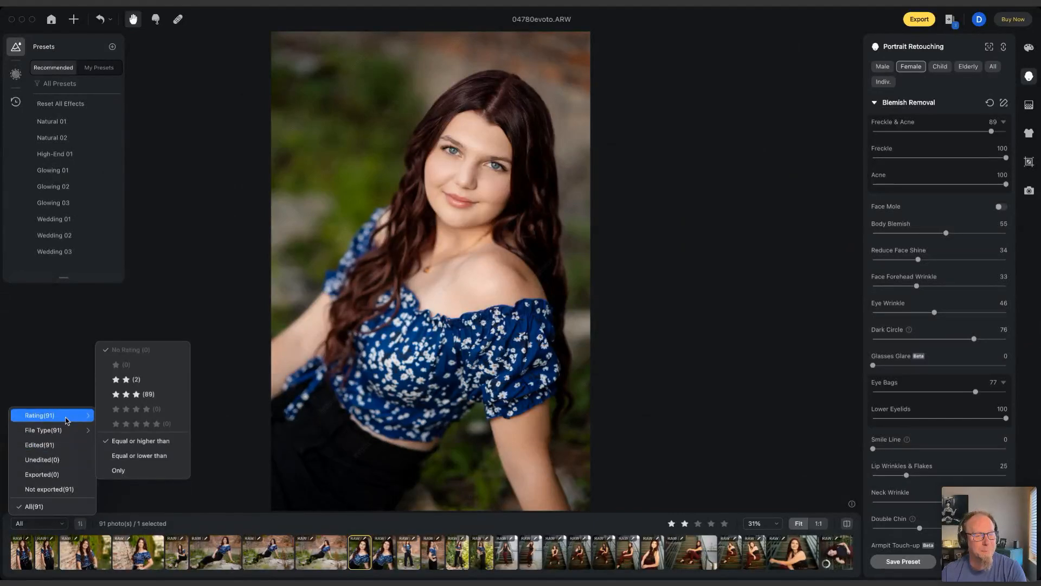
{"action": "left_click", "coordinate": [144, 398]}
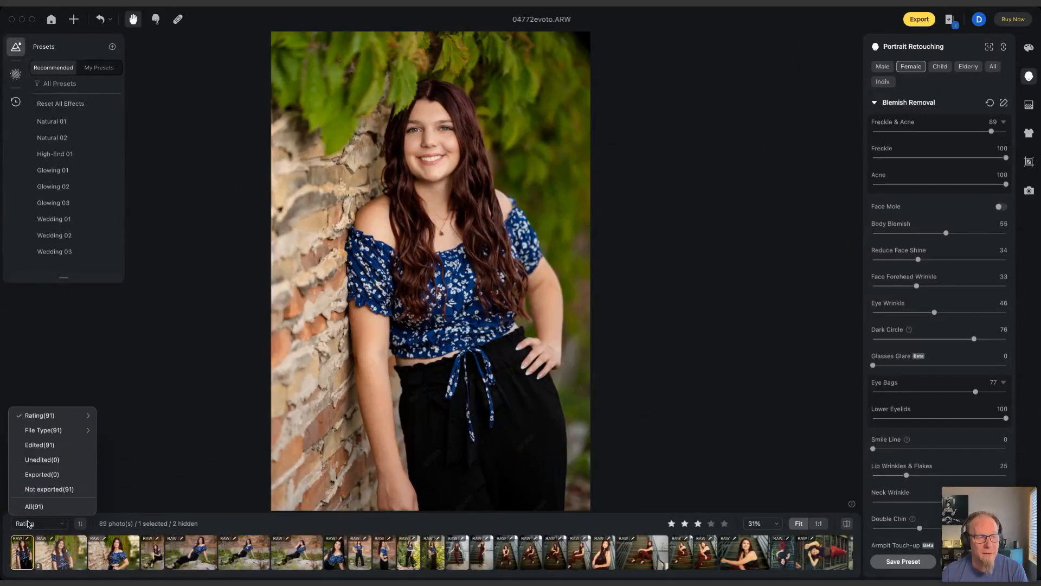
{"action": "mouse_move", "coordinate": [57, 419]}
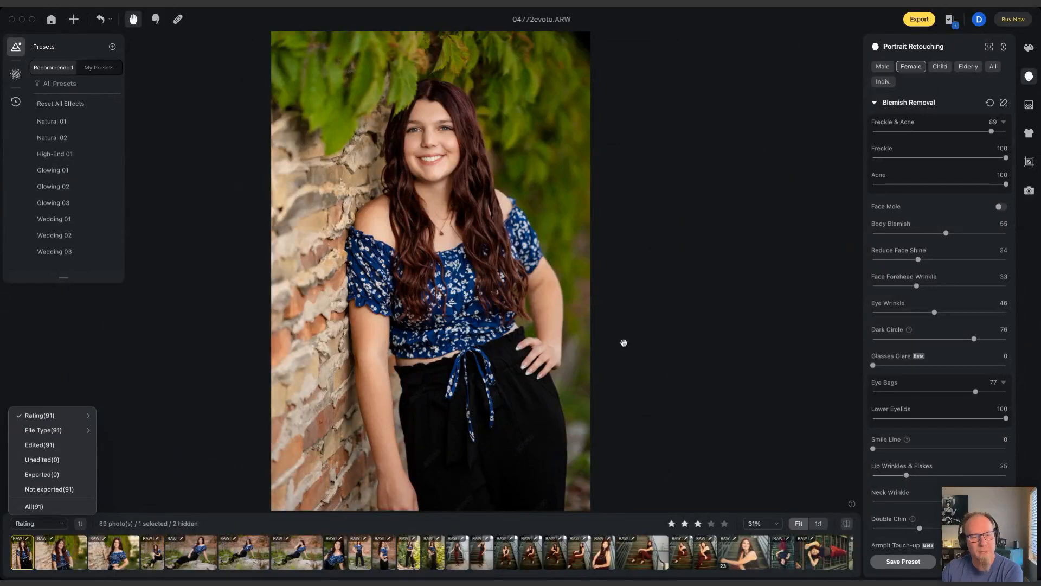
{"action": "left_click", "coordinate": [651, 345]}
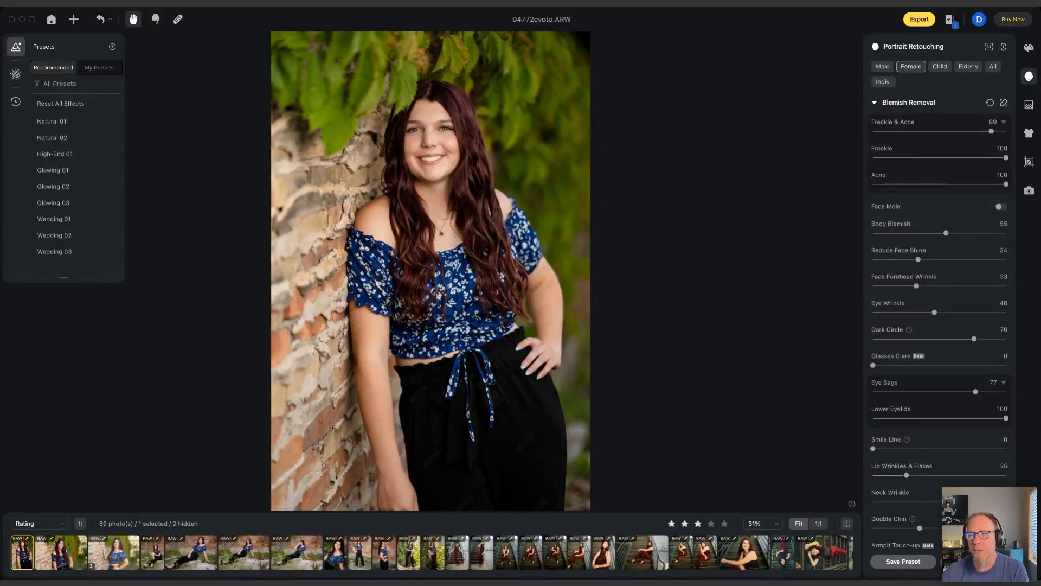
- Revert 04774evoto.ARW to its original state and apply the Neutral AI Color Look
{"action": "left_click", "coordinate": [1028, 47]}
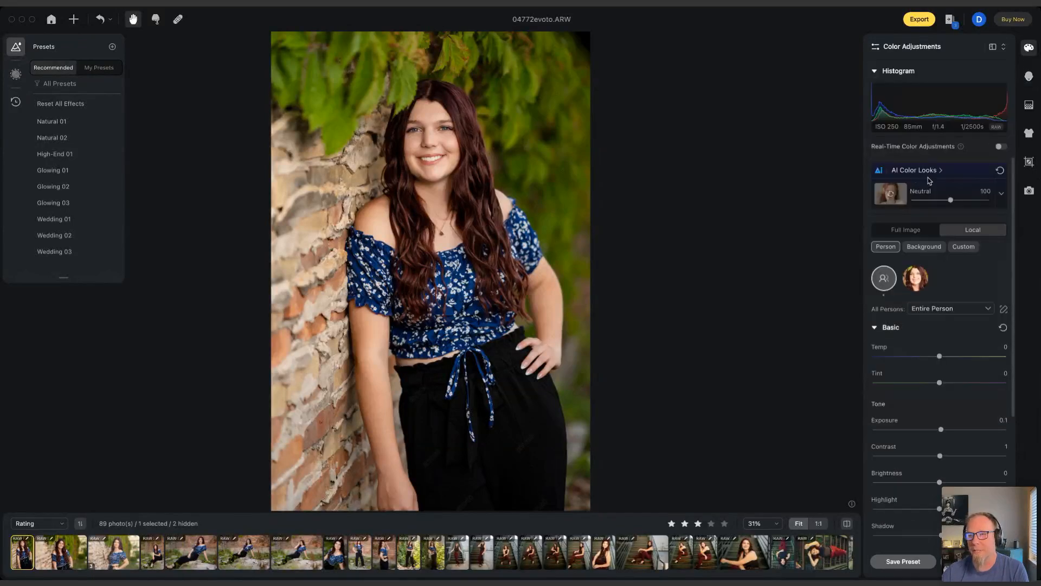
{"action": "left_click", "coordinate": [912, 170]}
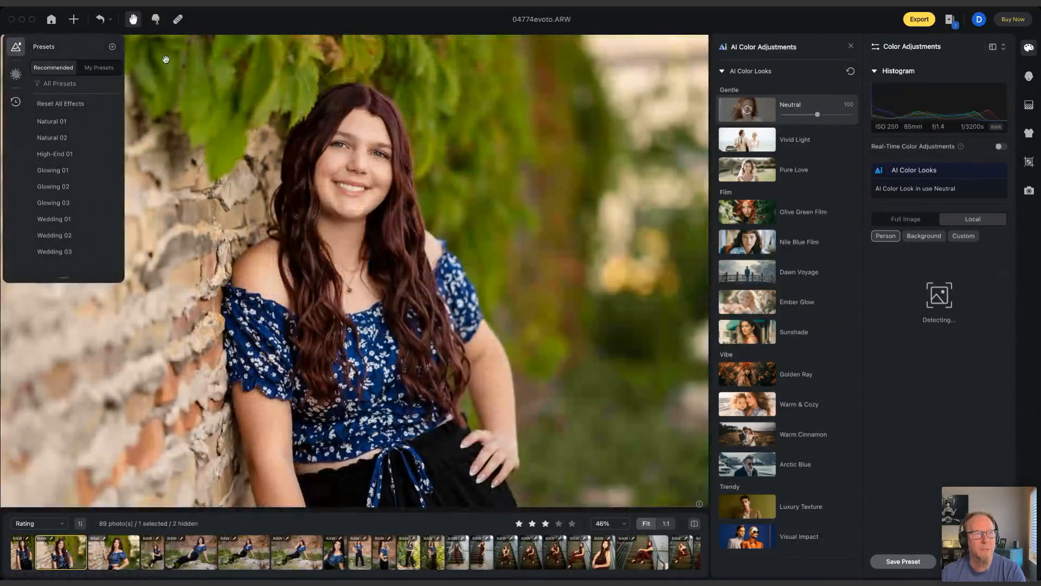
{"action": "left_click", "coordinate": [16, 101]}
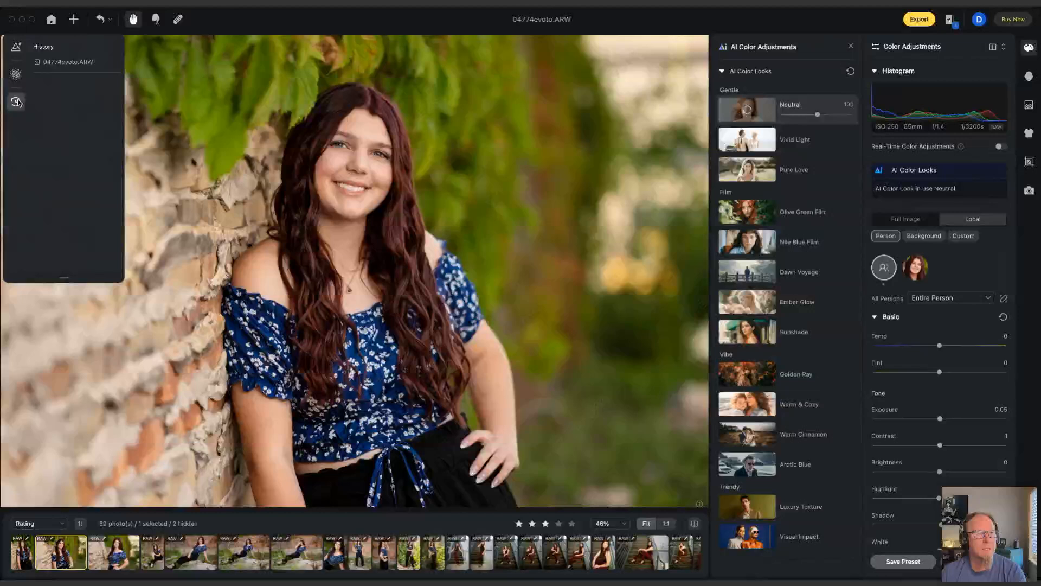
{"action": "left_click", "coordinate": [68, 62]}
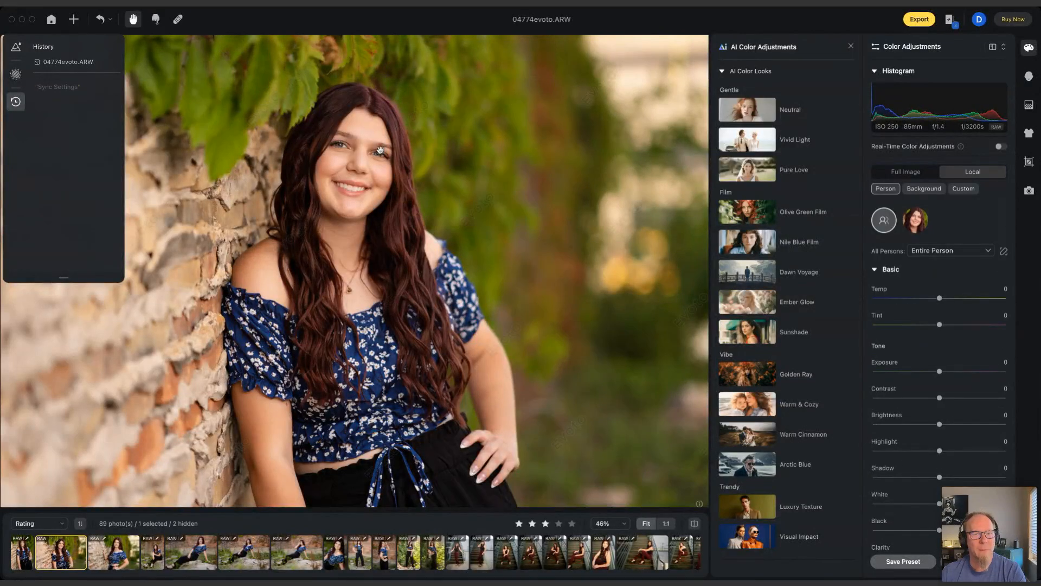
{"action": "left_click", "coordinate": [753, 109]}
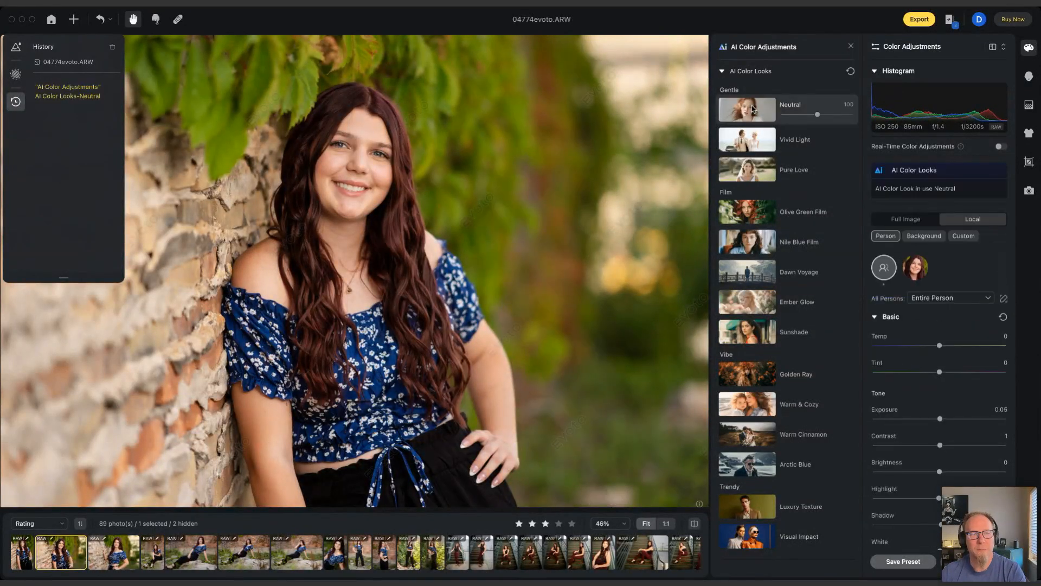
- Examine the young woman's face up close, and set Exposure 0.15, Brightness 2 and Contrast 9 for all persons
{"action": "left_click_drag", "start_coordinate": [375, 171], "coordinate": [461, 218]}
{"action": "scroll", "coordinate": [461, 218], "scroll_direction": "up", "scroll_amount": 5}
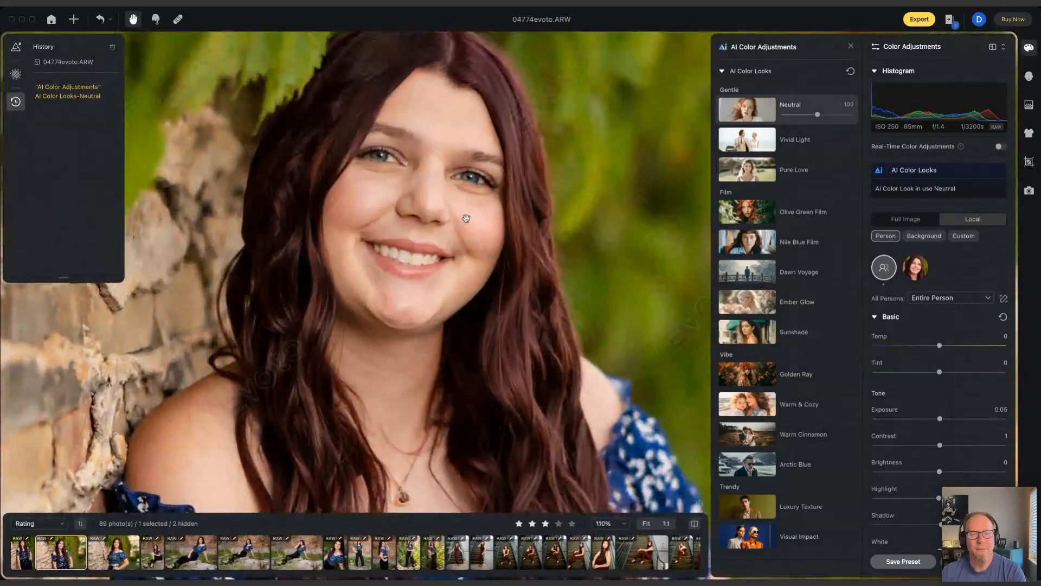
{"action": "scroll", "coordinate": [512, 218], "scroll_direction": "down", "scroll_amount": 2}
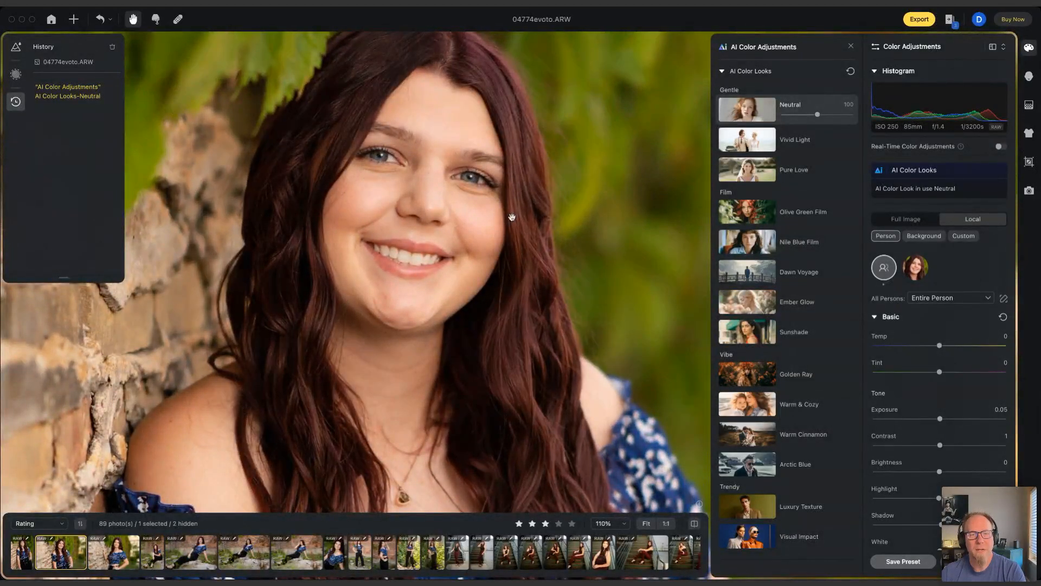
{"action": "scroll", "coordinate": [512, 217], "scroll_direction": "down", "scroll_amount": 4}
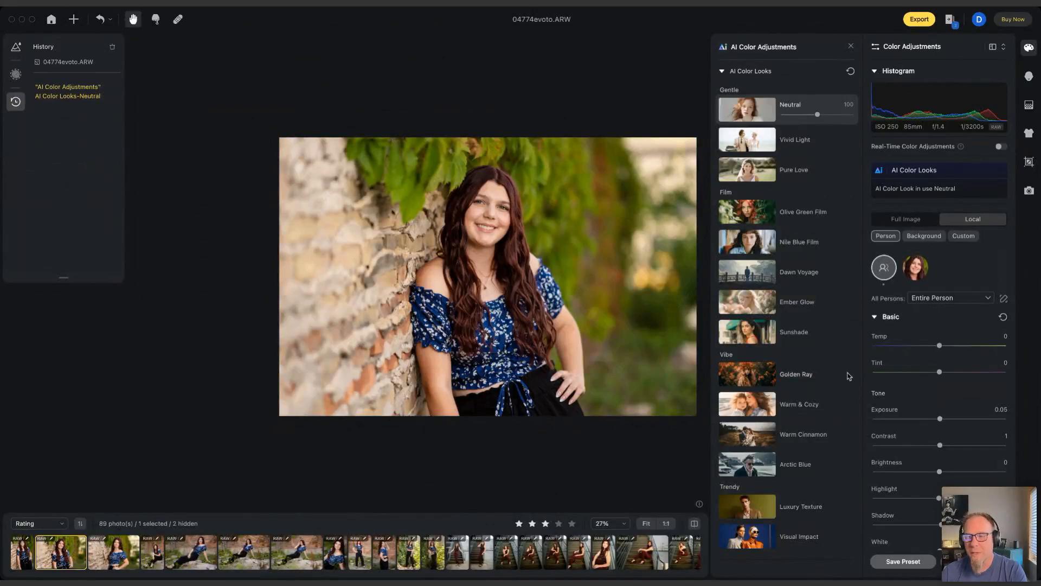
{"action": "left_click_drag", "start_coordinate": [941, 419], "coordinate": [942, 419]}
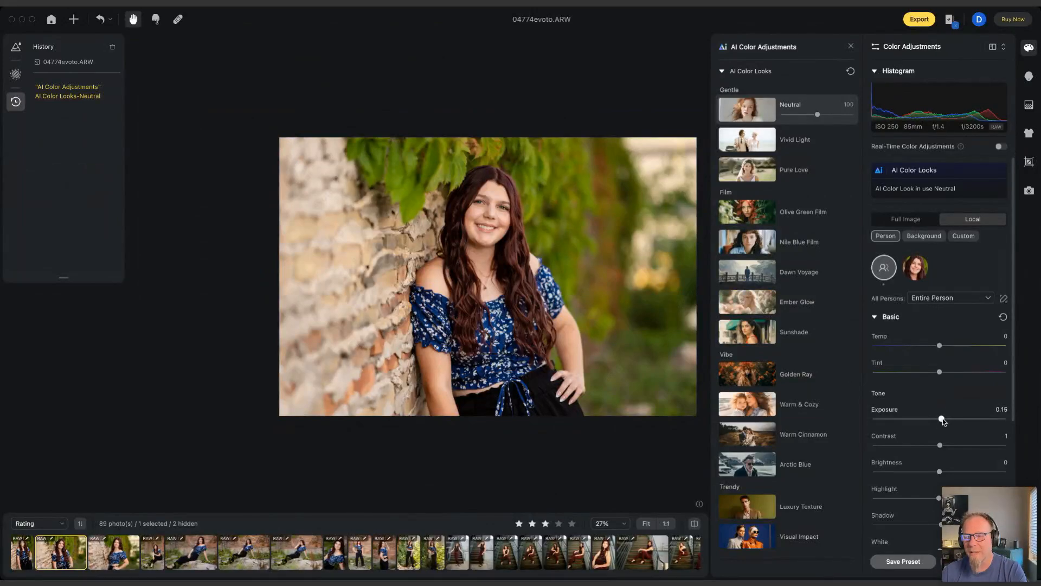
{"action": "left_click_drag", "start_coordinate": [939, 470], "coordinate": [945, 445]}
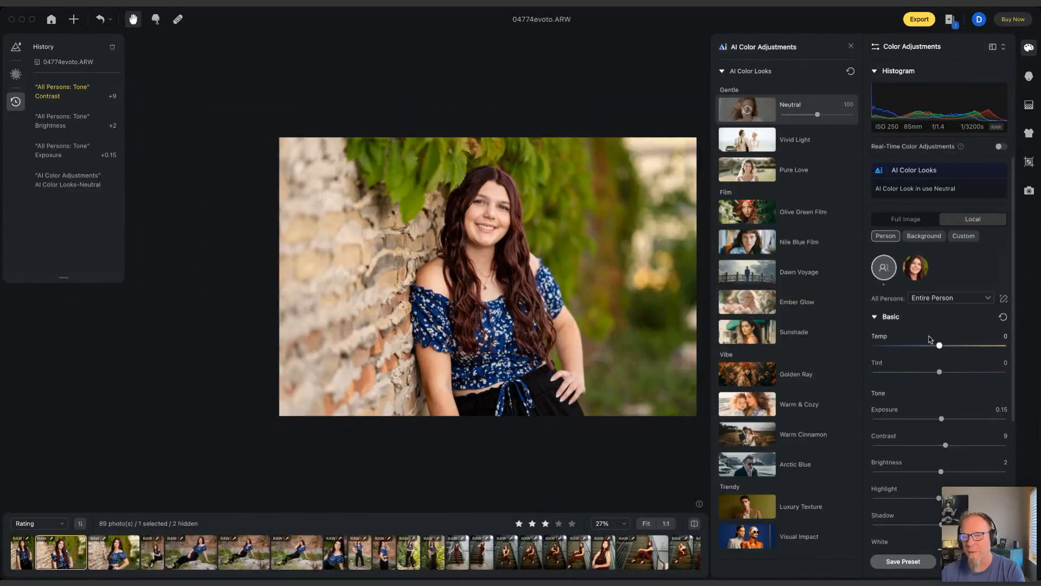
- Set the Female blemish removal to Freckle & Acne 42, Body Blemish 42, Reduce Face Shine 23, Eye Wrinkle 46 and Dark Circle 48
{"action": "left_click", "coordinate": [1029, 78]}
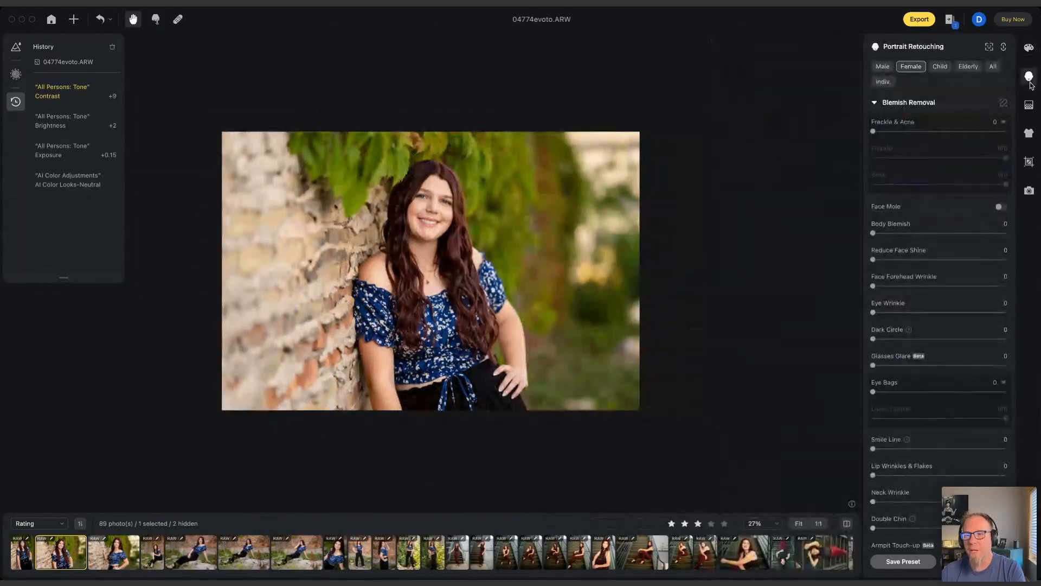
{"action": "left_click_drag", "start_coordinate": [873, 131], "coordinate": [929, 134]}
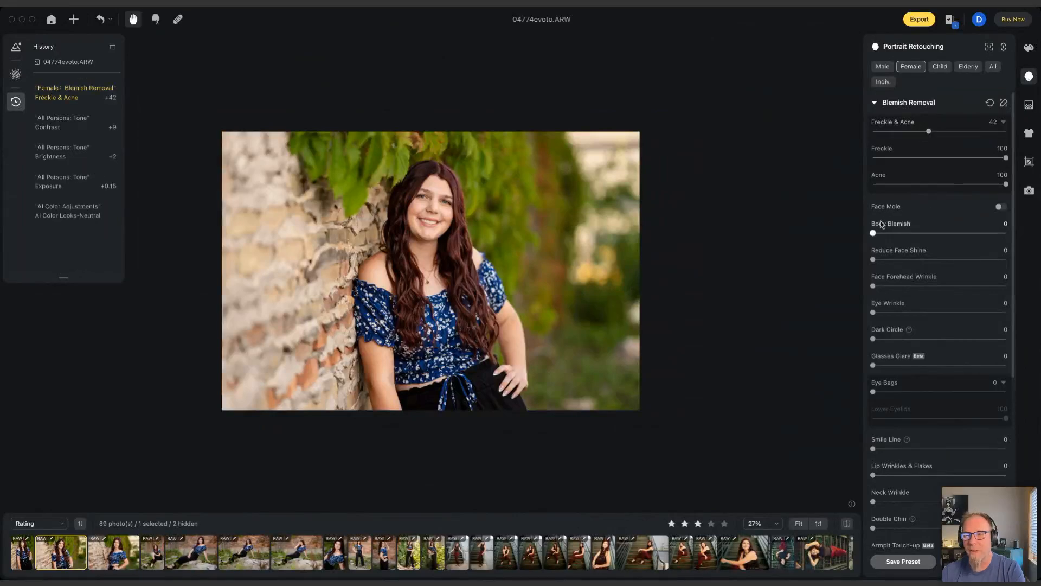
{"action": "left_click_drag", "start_coordinate": [872, 234], "coordinate": [929, 233]}
{"action": "left_click_drag", "start_coordinate": [873, 260], "coordinate": [903, 259]}
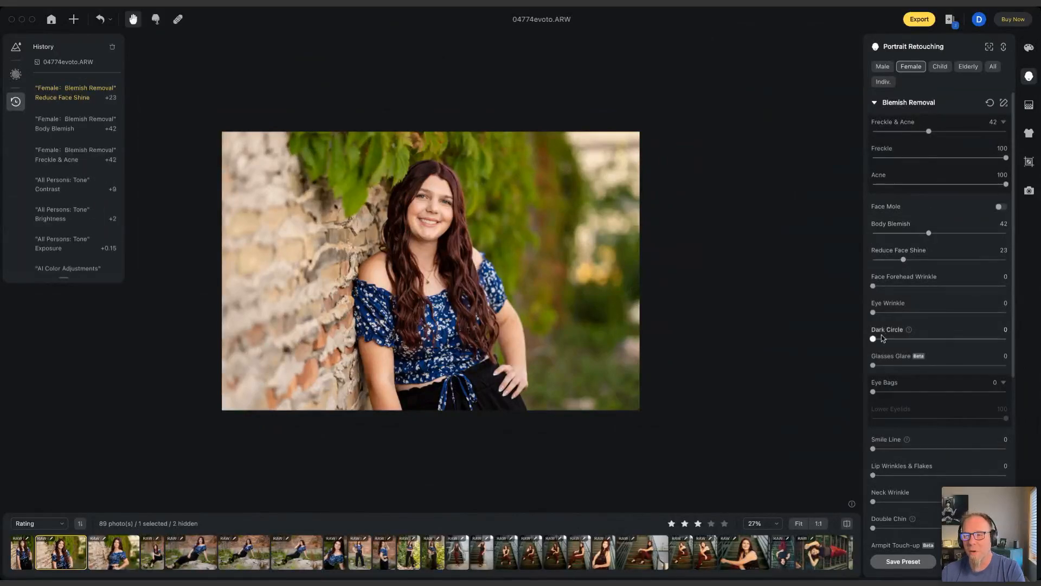
{"action": "left_click_drag", "start_coordinate": [874, 313], "coordinate": [934, 313]}
{"action": "left_click_drag", "start_coordinate": [873, 339], "coordinate": [938, 339]}
{"action": "scroll", "coordinate": [893, 438], "scroll_direction": "down", "scroll_amount": 5}
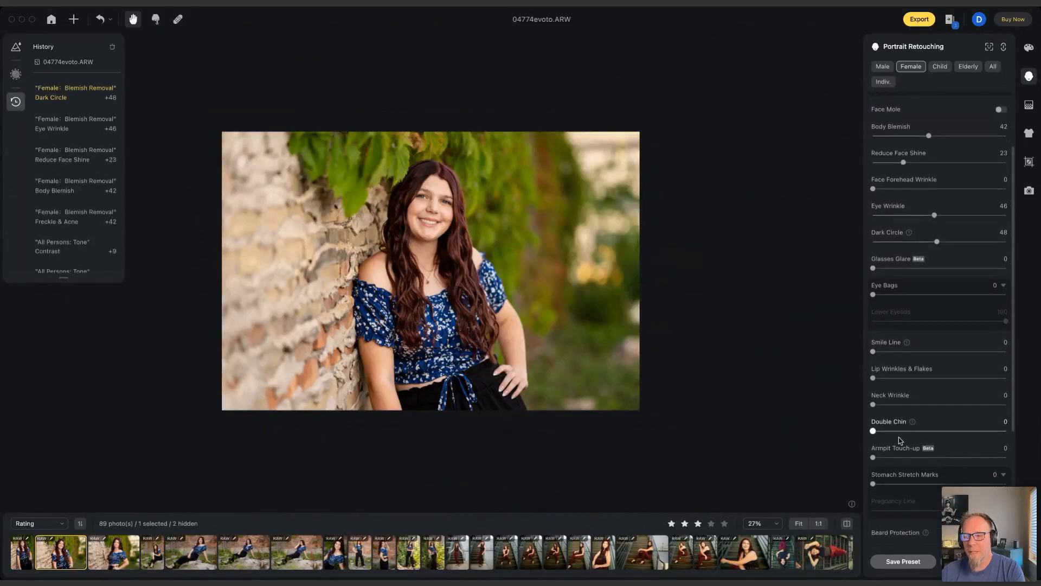
{"action": "scroll", "coordinate": [899, 441], "scroll_direction": "down", "scroll_amount": 1}
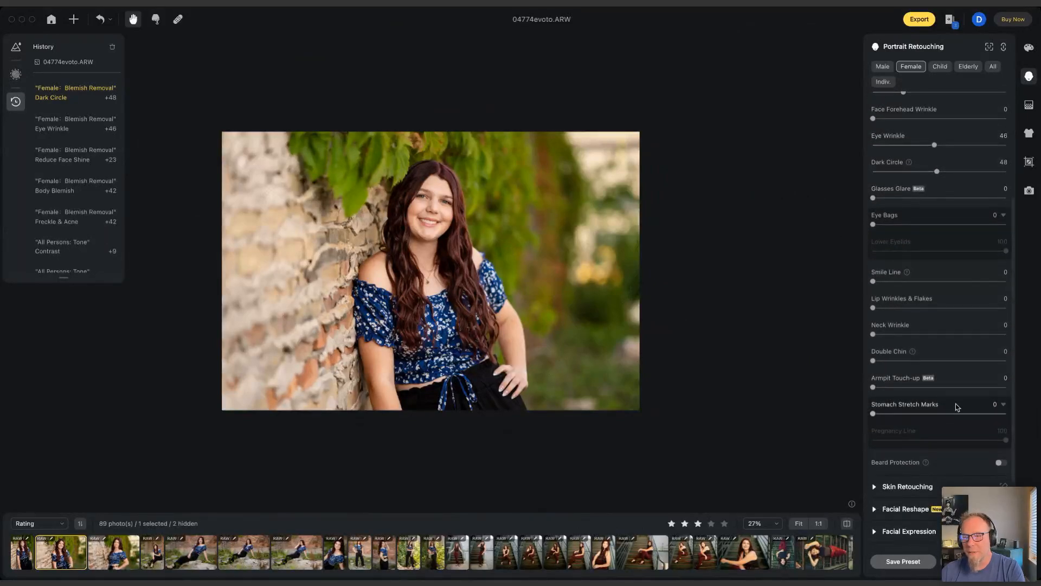
- Save the current edits as a Combination preset named "demo retouch ai base" in the Demo Presets group, leaving out Crop
{"action": "left_click", "coordinate": [901, 562]}
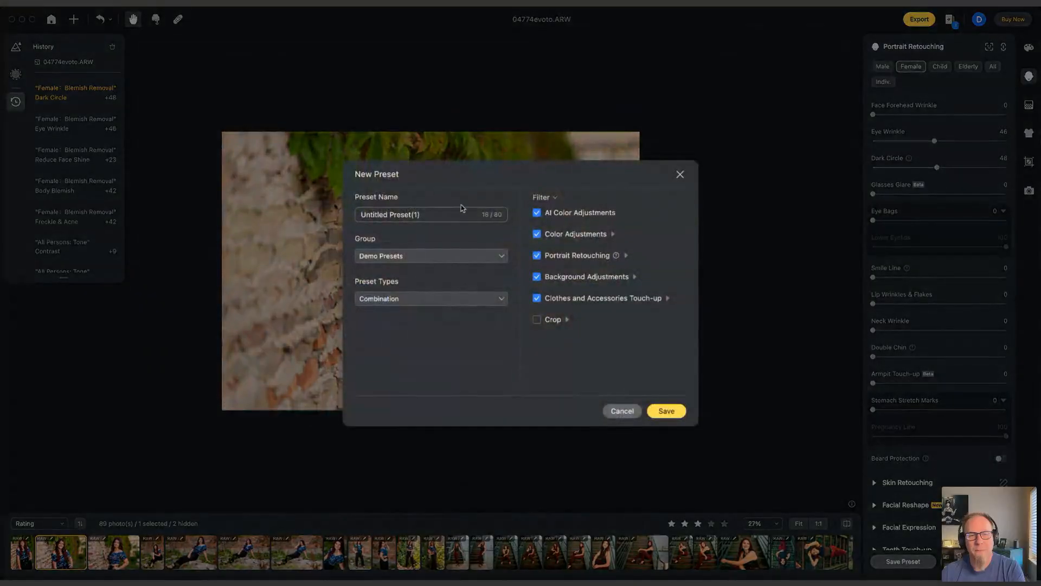
{"action": "triple_click", "coordinate": [436, 215]}
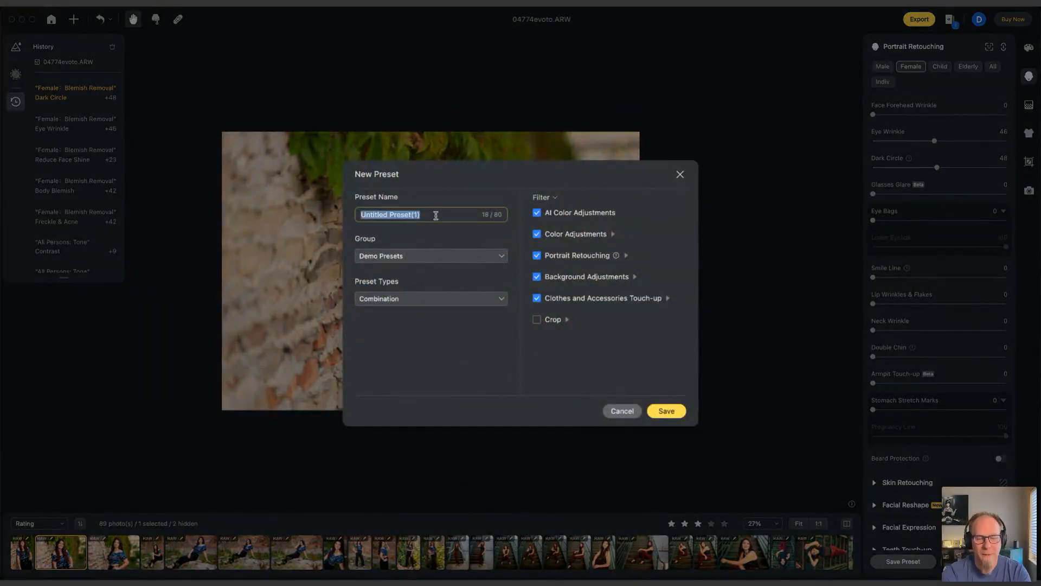
{"action": "type", "text": "demo retouch ai"}
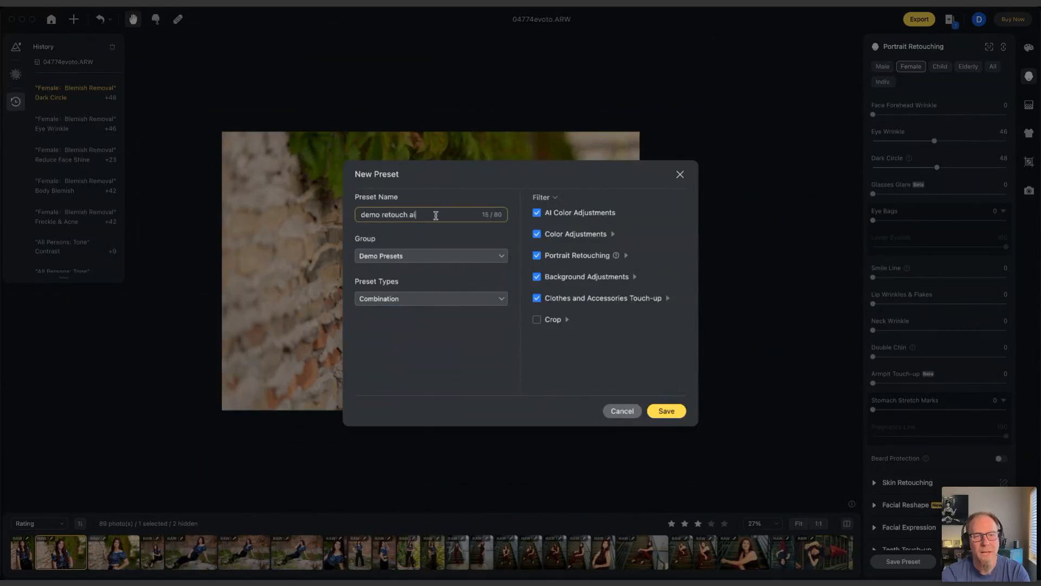
{"action": "type", "text": " base"}
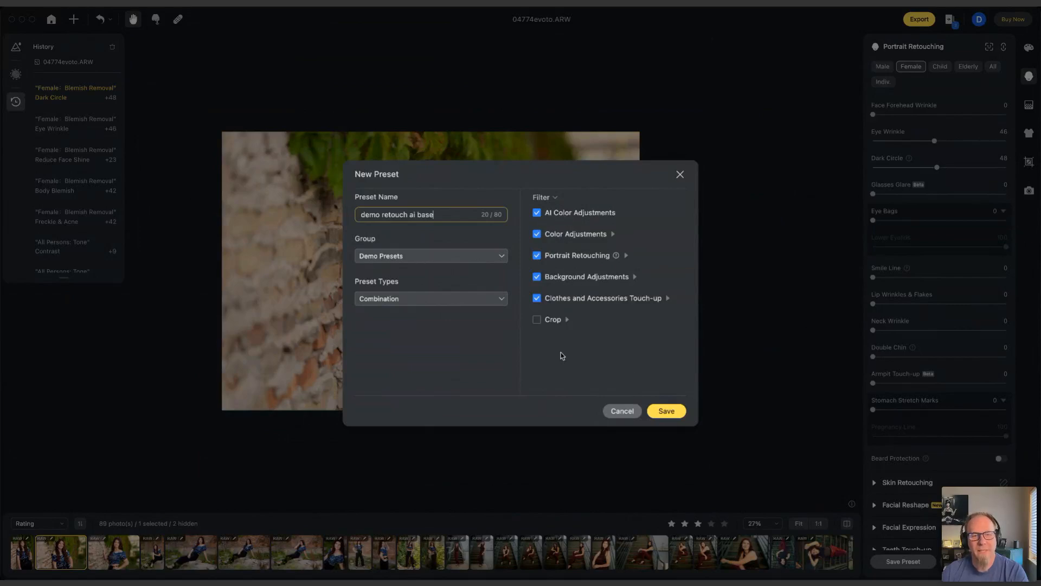
{"action": "left_click", "coordinate": [662, 413]}
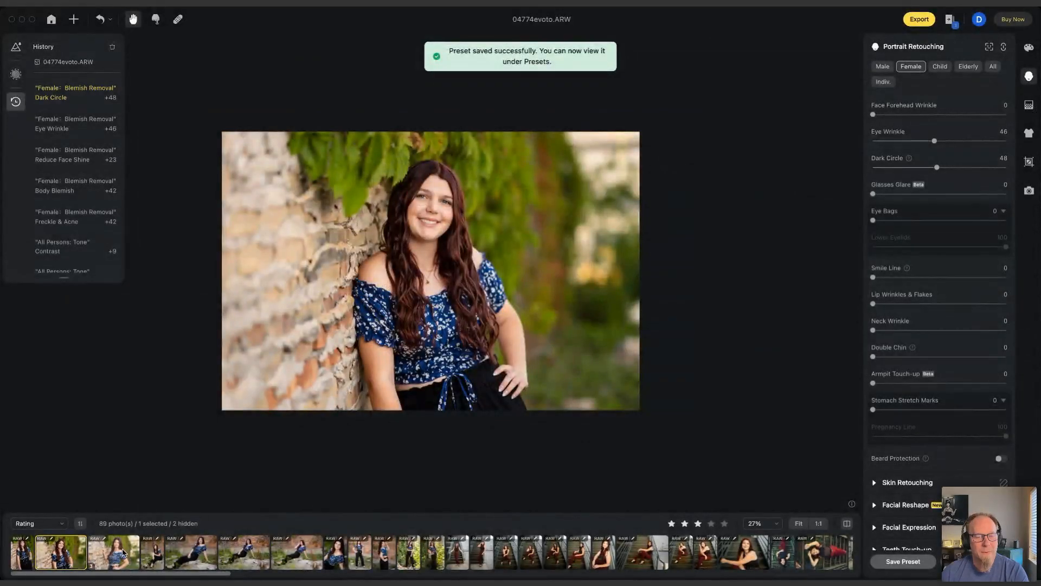
- Open the staircase portrait 04788evoto.ARW and revert it to its original unedited state
{"action": "left_click", "coordinate": [507, 554]}
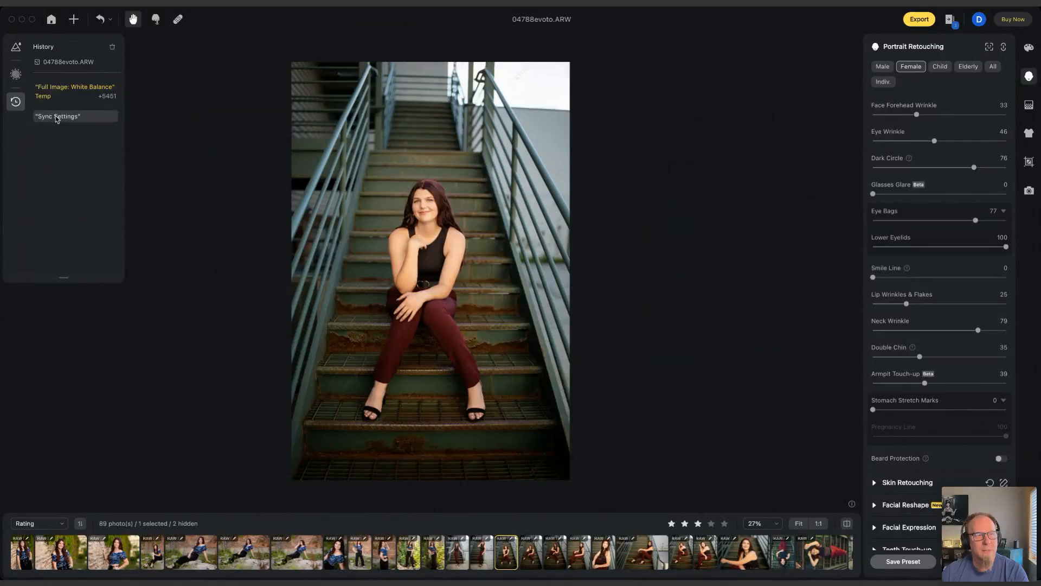
{"action": "left_click", "coordinate": [82, 62]}
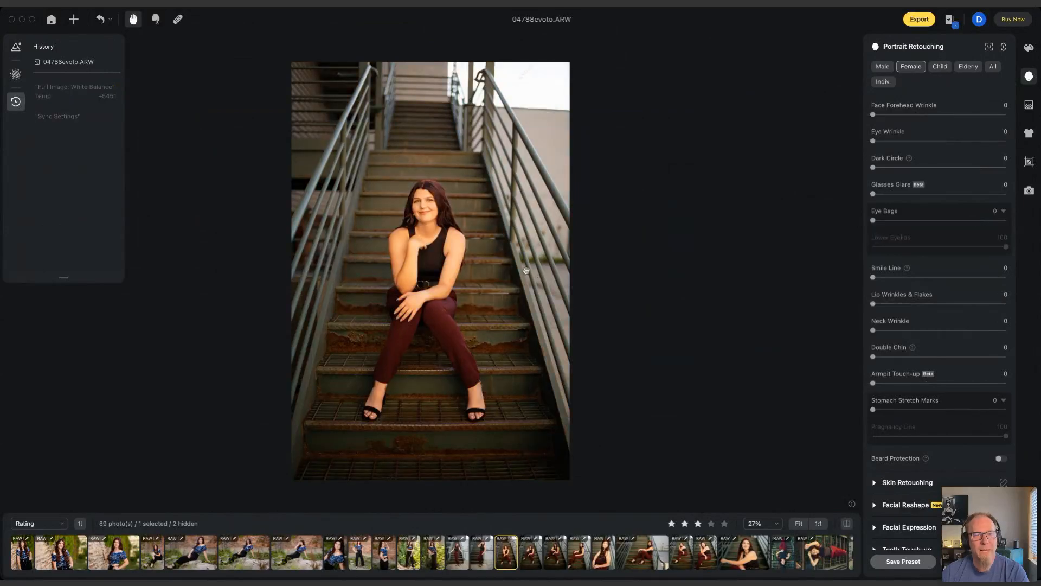
{"action": "left_click", "coordinate": [16, 47]}
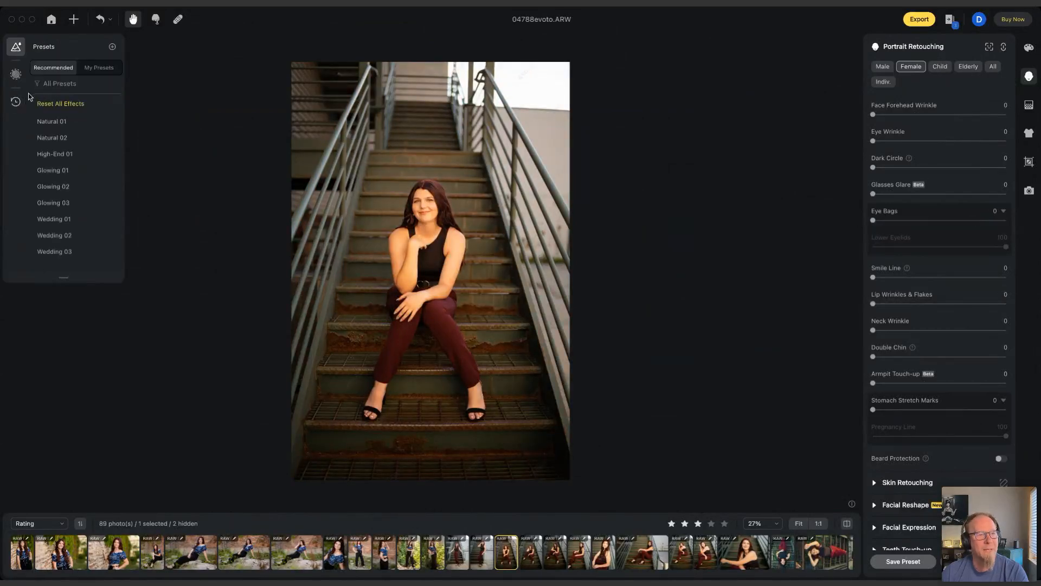
{"action": "left_click", "coordinate": [16, 103]}
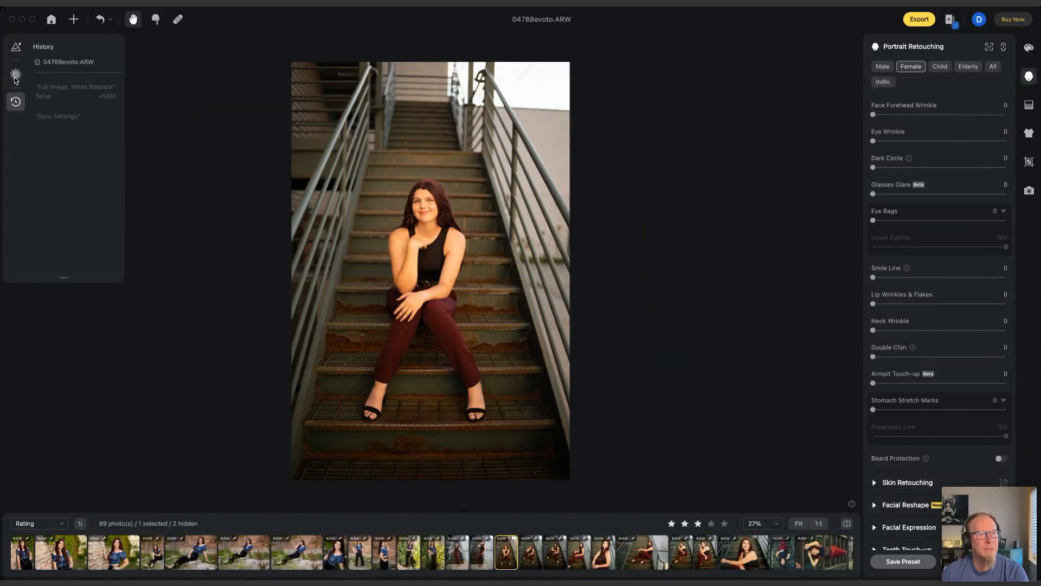
- Apply the saved "demo retouch ai base" preset from the Demo Presets group to 04788evoto.ARW
{"action": "left_click", "coordinate": [17, 52]}
{"action": "left_click", "coordinate": [111, 69]}
{"action": "left_click", "coordinate": [38, 121]}
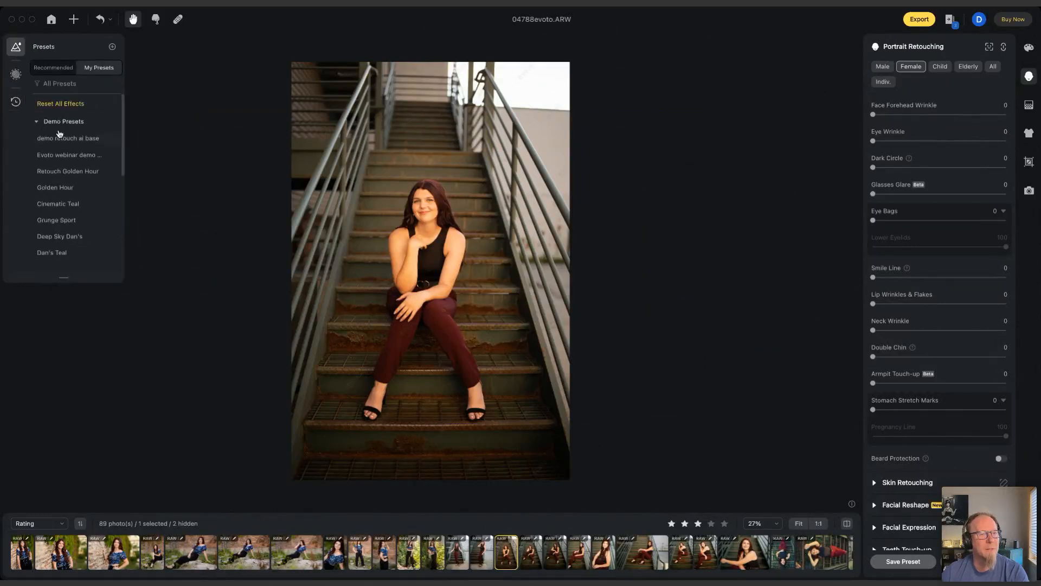
{"action": "left_click", "coordinate": [65, 149]}
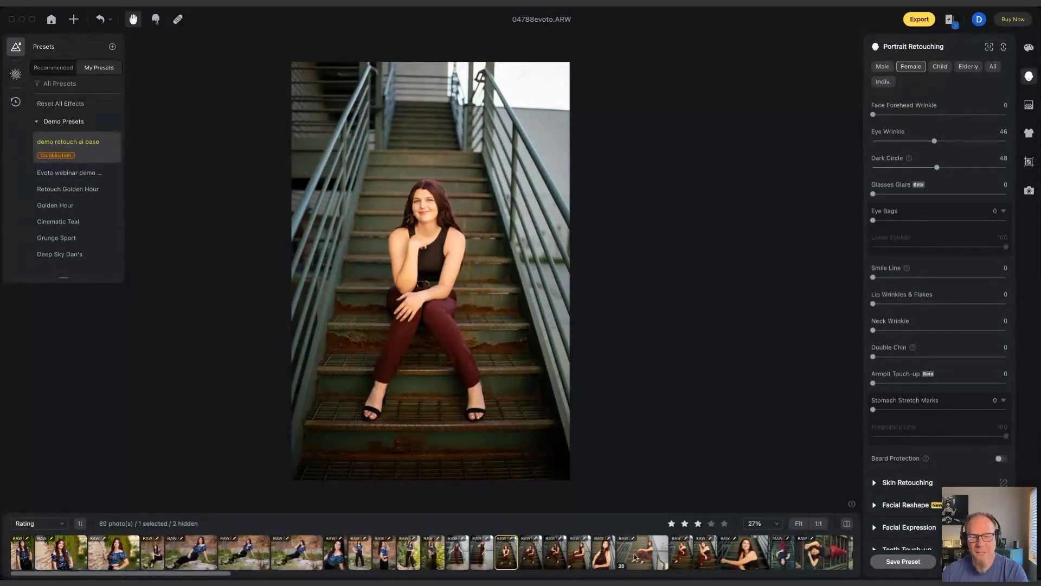
- Sync all settings of 04788evoto.ARW except Crop to the next eight photos in the filmstrip
{"action": "left_click", "coordinate": [726, 553], "text": "shift"}
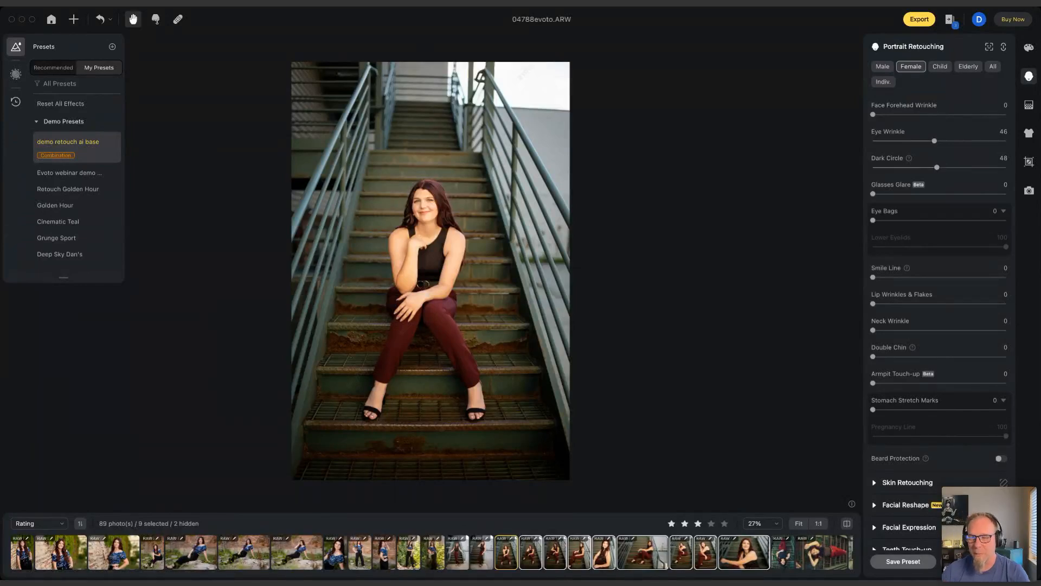
{"action": "left_click", "coordinate": [974, 561]}
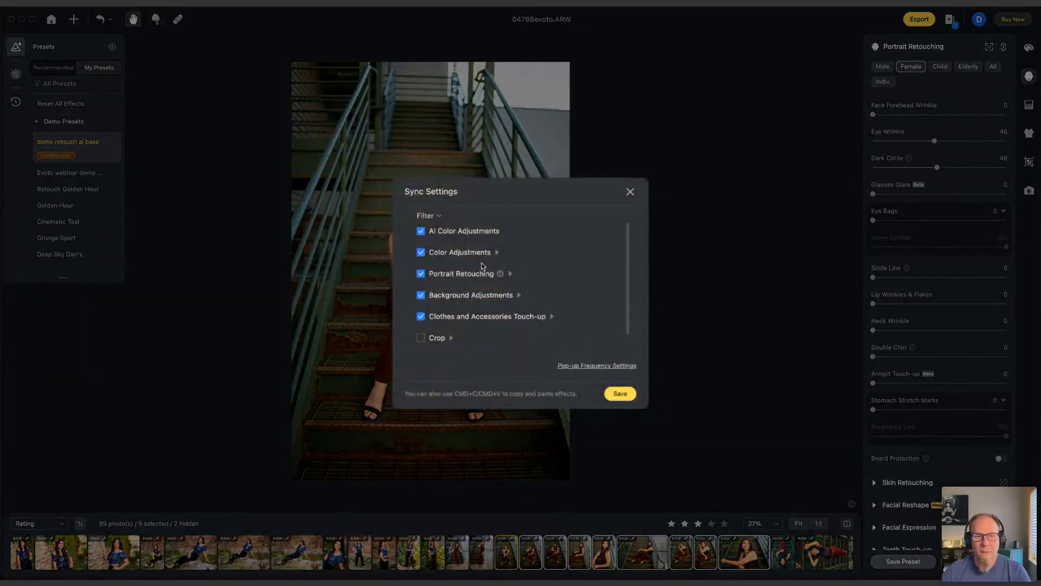
{"action": "left_click", "coordinate": [624, 394]}
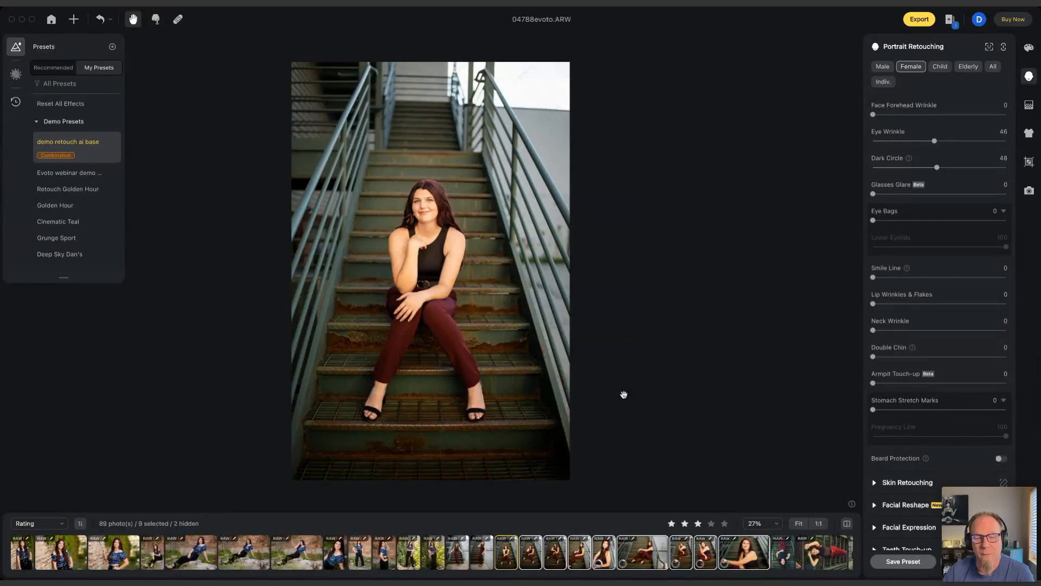
{"action": "scroll", "coordinate": [638, 548], "scroll_direction": "right", "scroll_amount": 10}
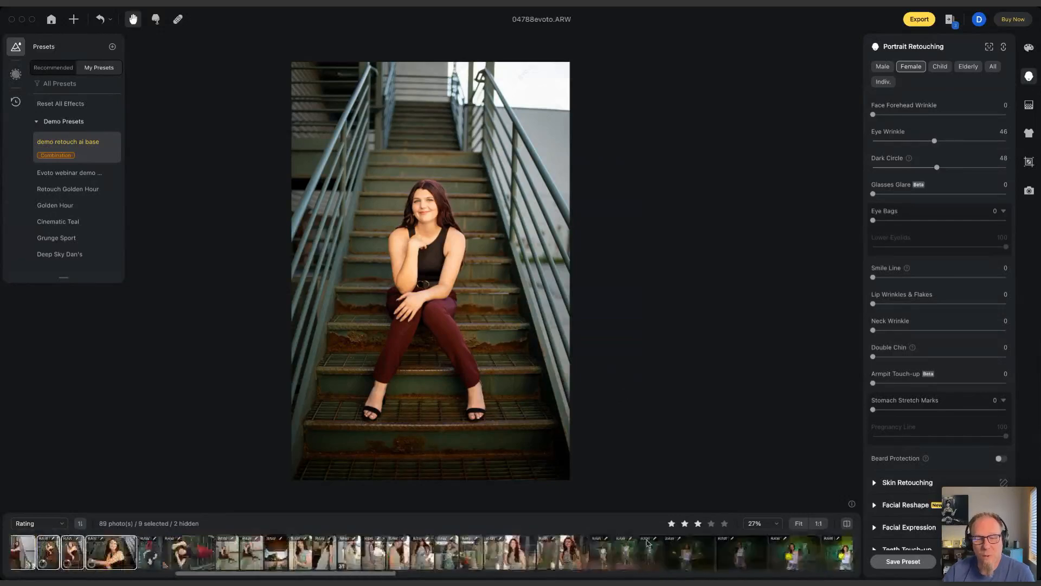
{"action": "scroll", "coordinate": [639, 547], "scroll_direction": "right", "scroll_amount": 5}
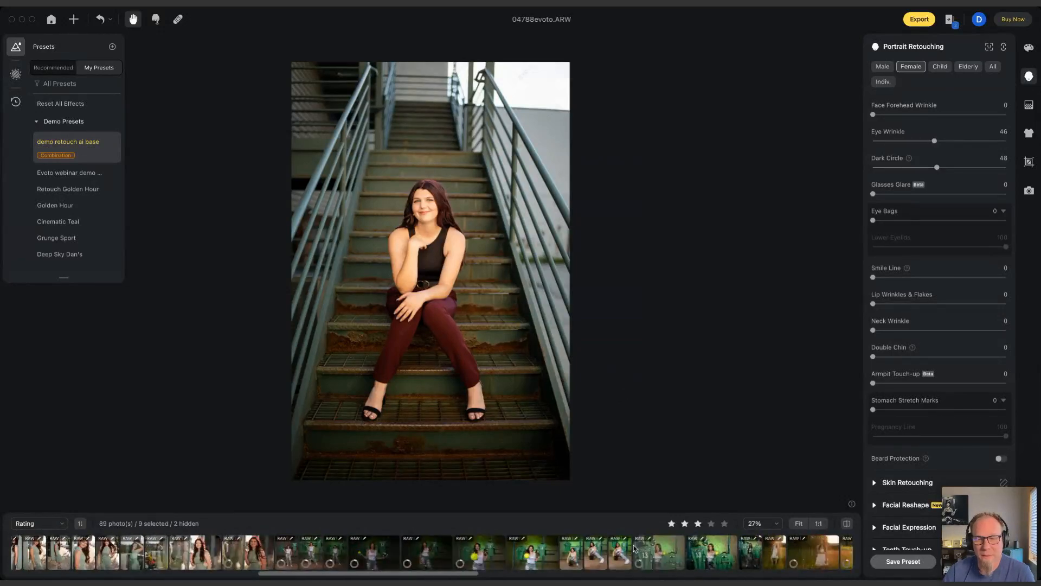
- Open the field portrait 04828evoto.ARW and apply the "demo retouch ai base" preset from the Demo Presets group
{"action": "scroll", "coordinate": [635, 549], "scroll_direction": "right", "scroll_amount": 8}
{"action": "left_click", "coordinate": [607, 555]}
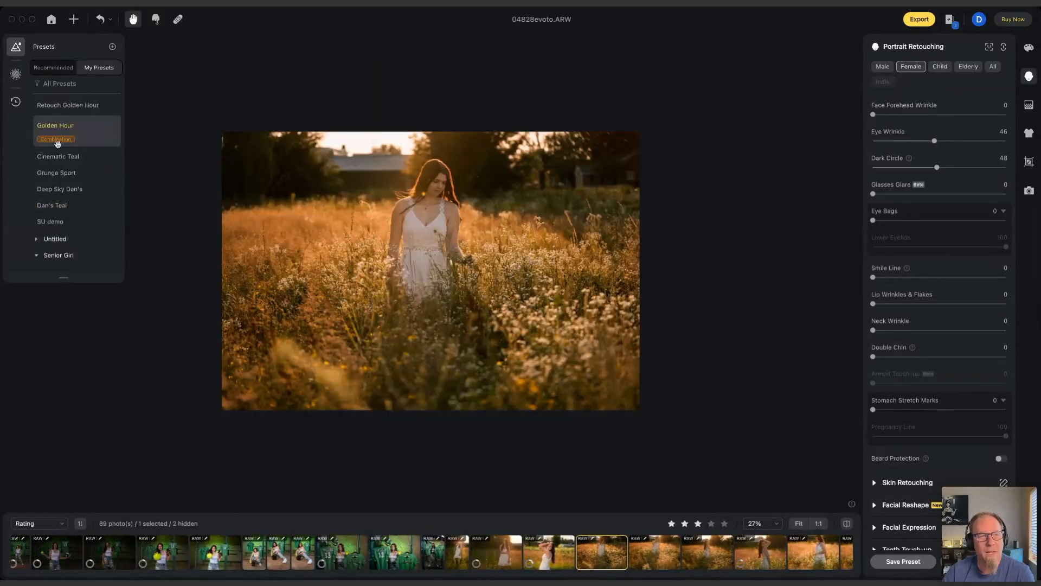
{"action": "scroll", "coordinate": [64, 146], "scroll_direction": "up", "scroll_amount": 3}
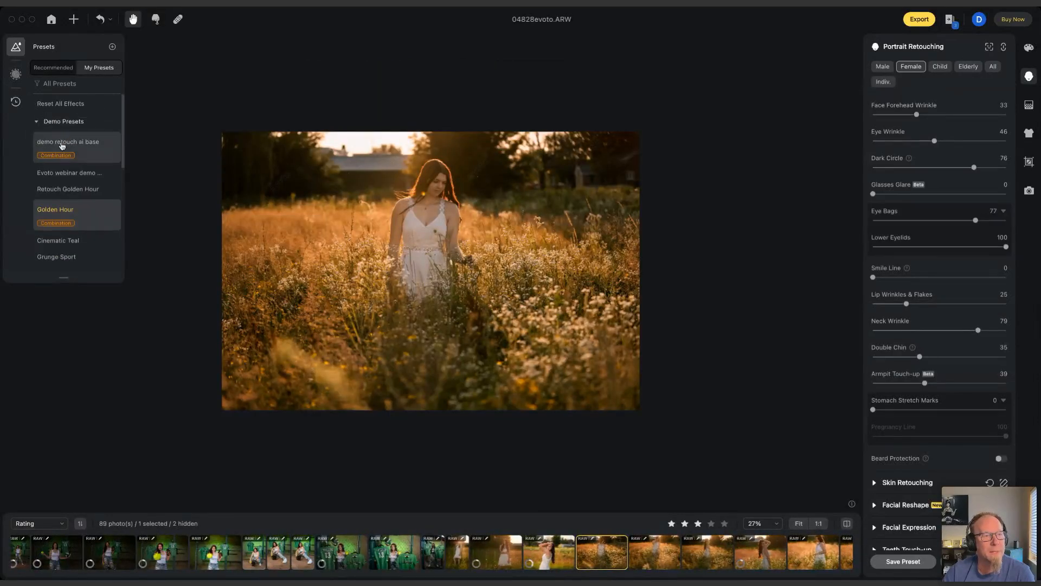
{"action": "left_click", "coordinate": [62, 144]}
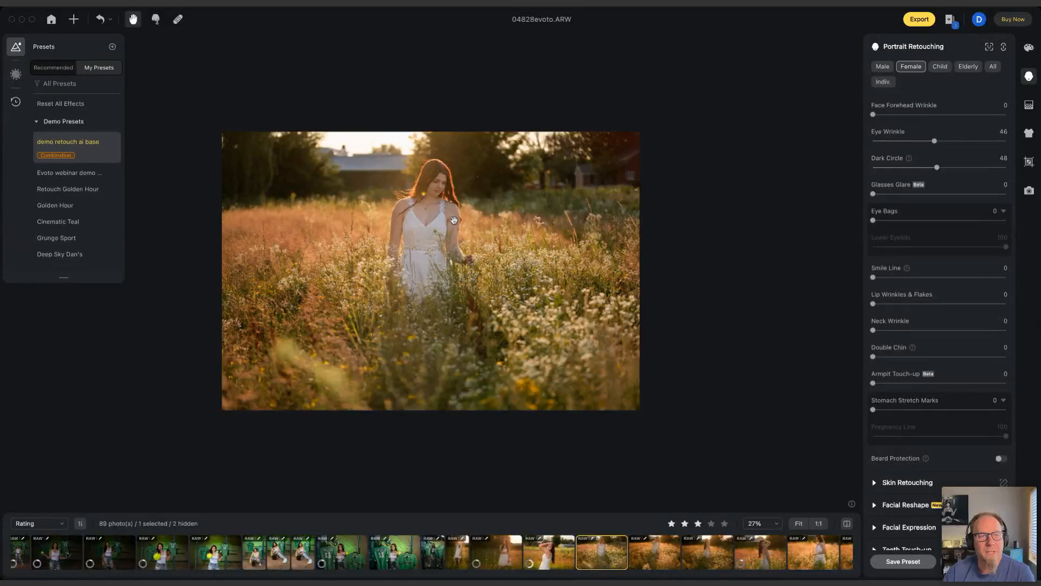
- Apply the "Retouch Golden Hour" preset to 04828evoto.ARW and view the photo's edit history
{"action": "scroll", "coordinate": [86, 169], "scroll_direction": "down", "scroll_amount": 1}
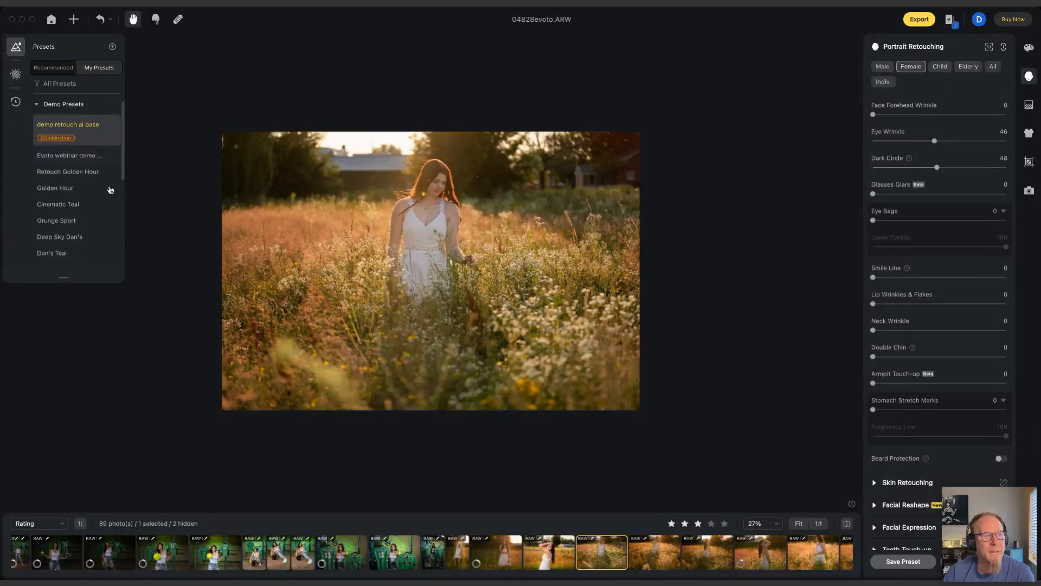
{"action": "left_click", "coordinate": [81, 181]}
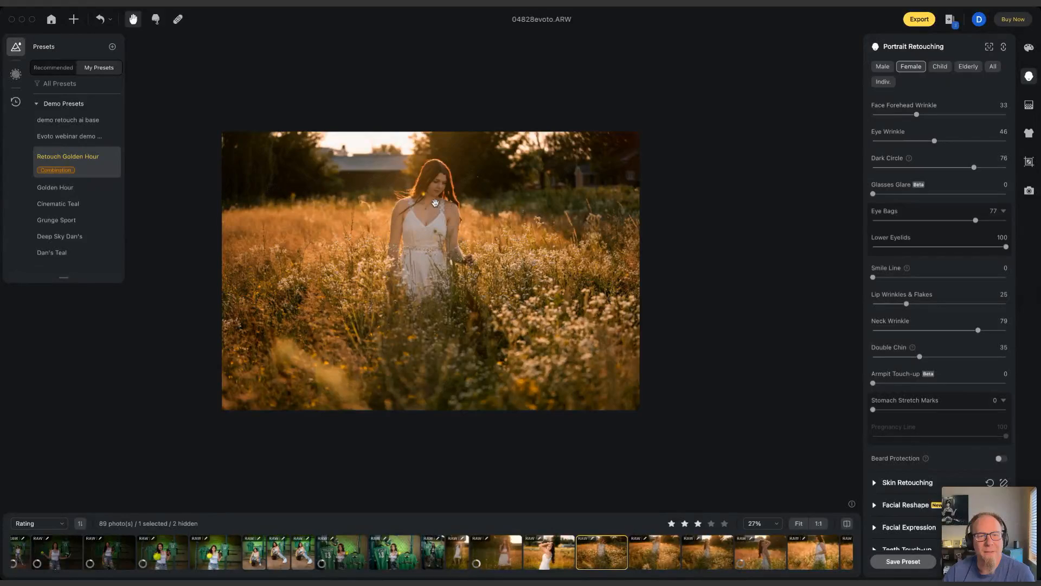
{"action": "scroll", "coordinate": [435, 203], "scroll_direction": "up", "scroll_amount": 5}
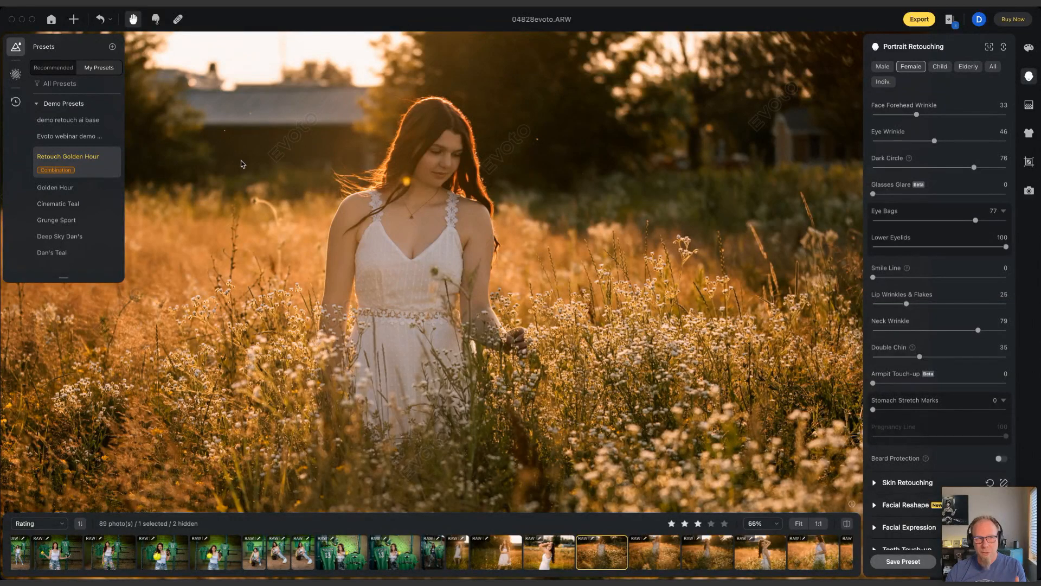
{"action": "left_click", "coordinate": [16, 102]}
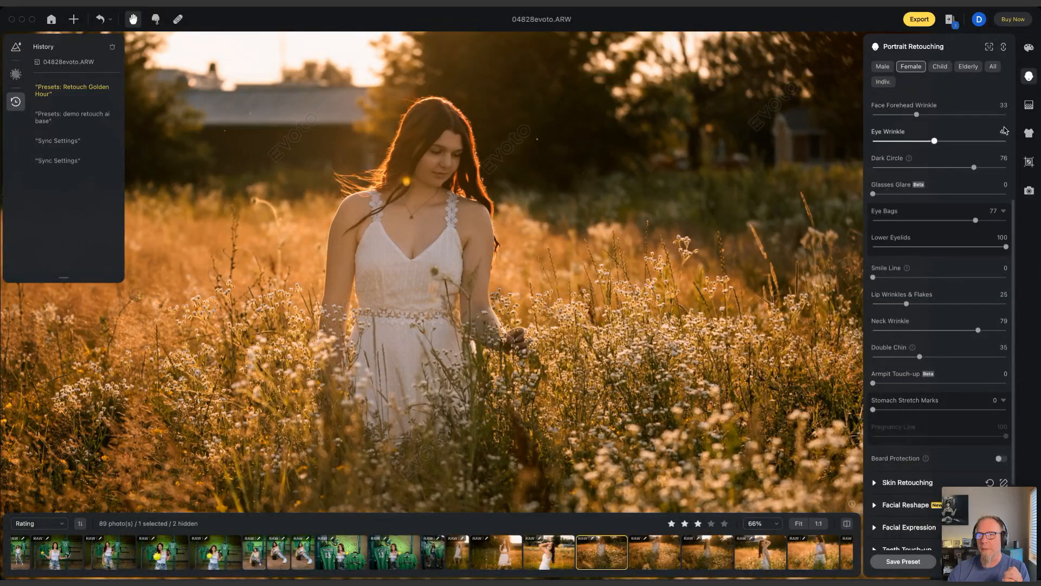
- Set the local Clarity for all persons, entire person, to 8 in the color adjustments
{"action": "left_click", "coordinate": [1028, 47]}
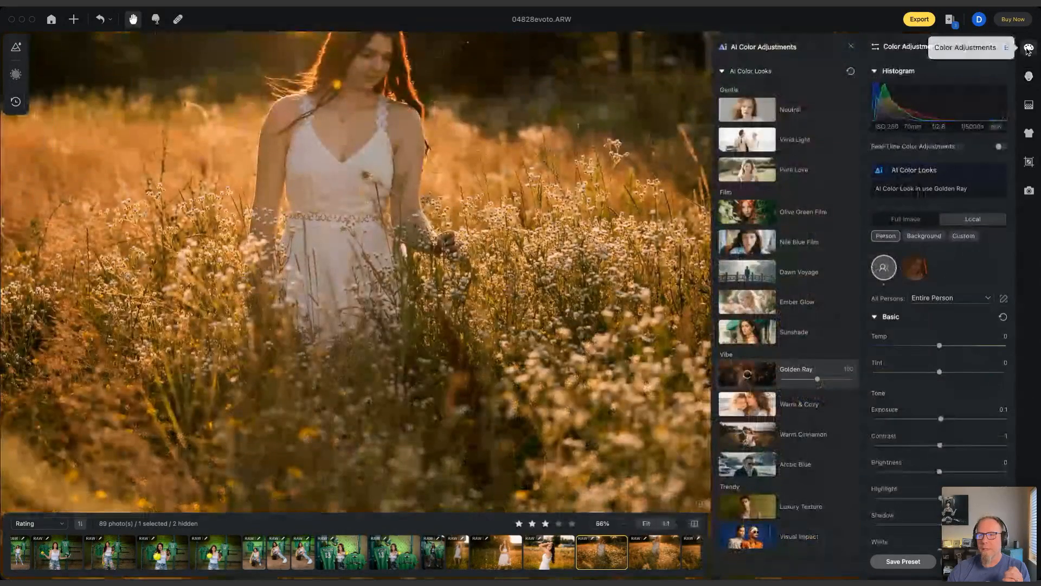
{"action": "scroll", "coordinate": [962, 346], "scroll_direction": "down", "scroll_amount": 5}
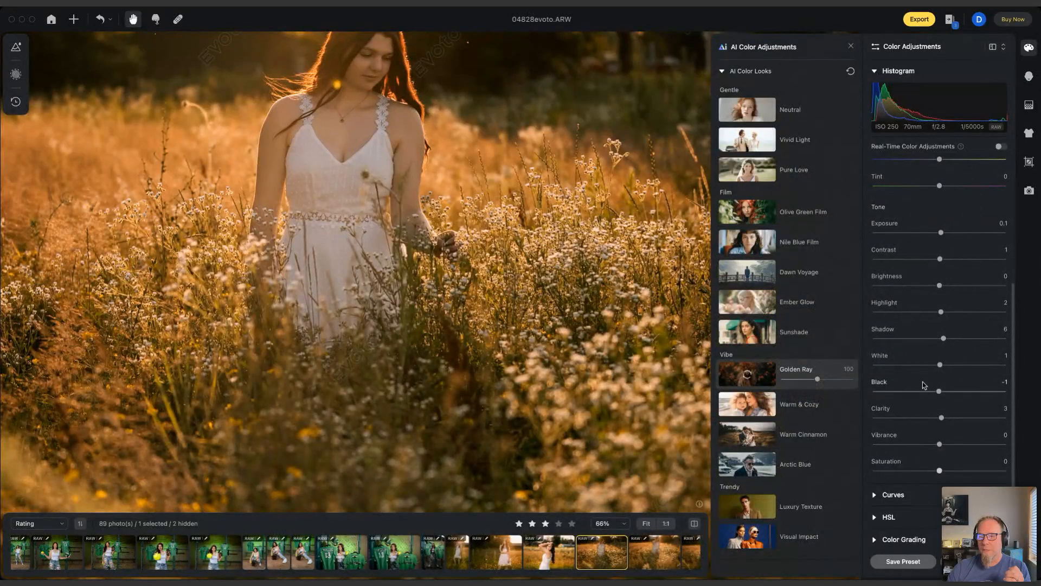
{"action": "left_click_drag", "start_coordinate": [942, 417], "coordinate": [944, 417]}
{"action": "scroll", "coordinate": [949, 499], "scroll_direction": "up", "scroll_amount": 3}
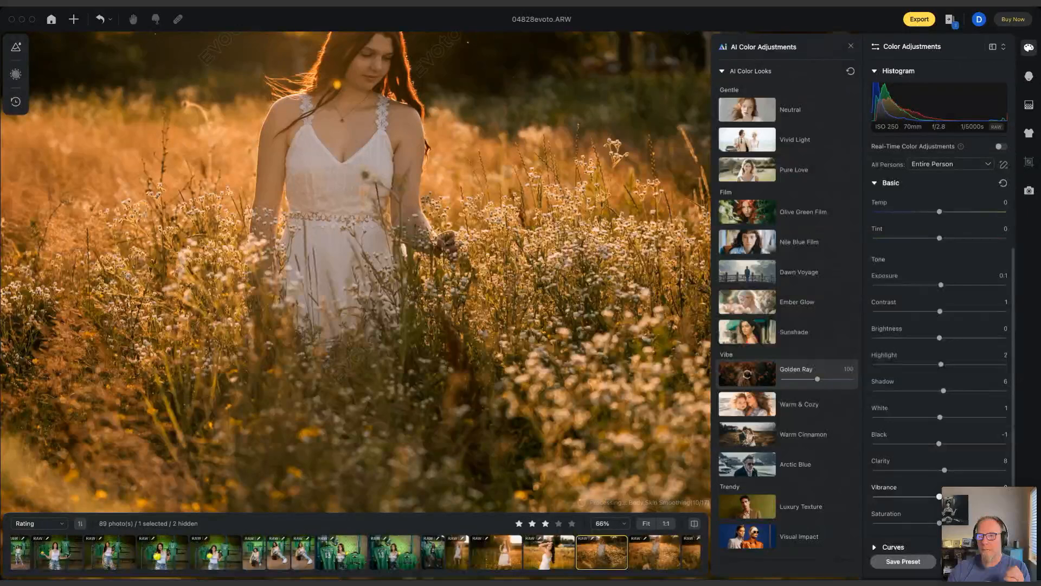
{"action": "scroll", "coordinate": [949, 500], "scroll_direction": "down", "scroll_amount": 2}
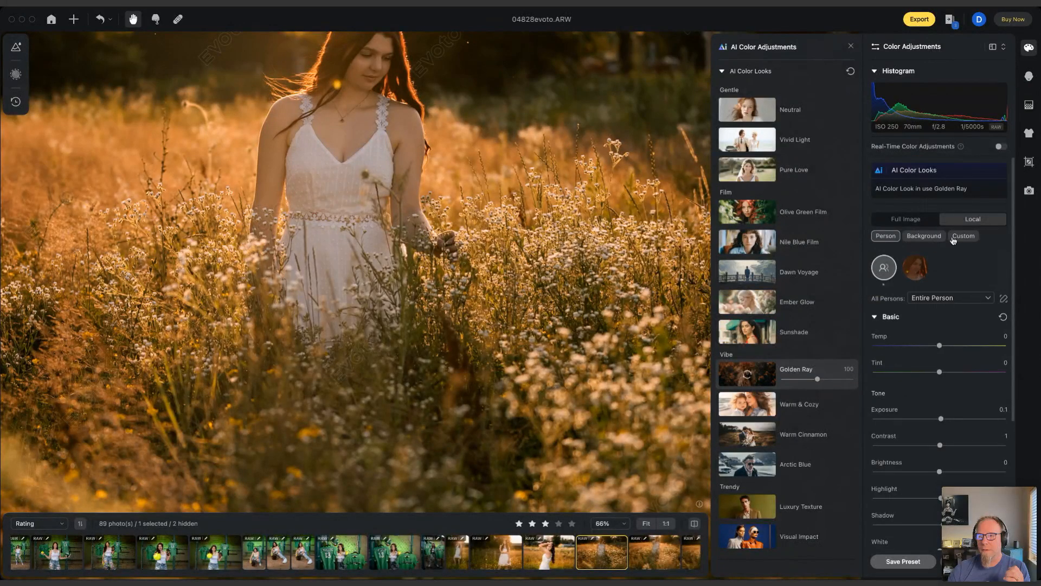
- Review the full-image color adjustments, including the Lens Corrections, Grain and Color Calibration settings
{"action": "left_click", "coordinate": [907, 221]}
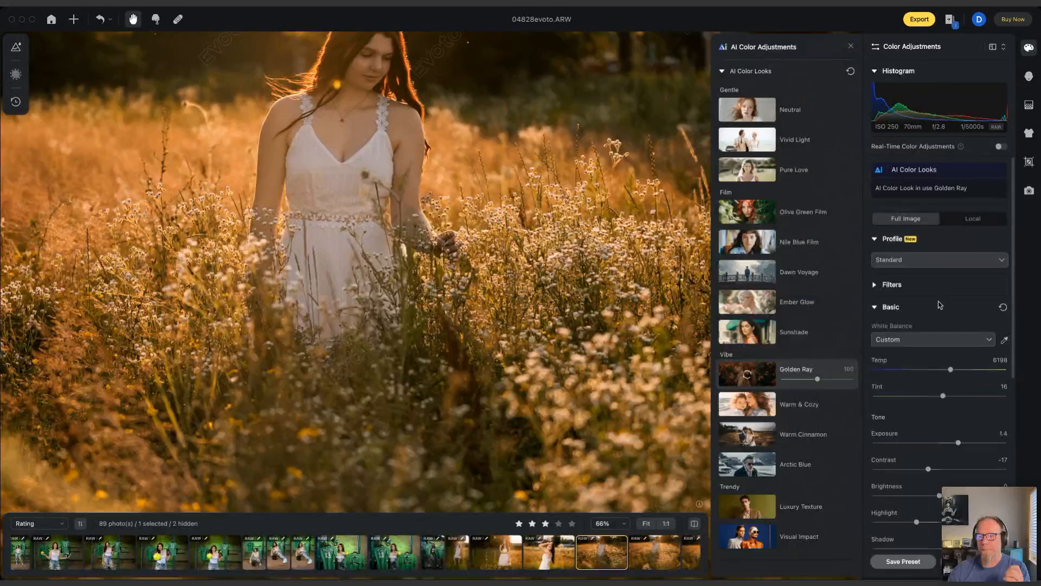
{"action": "scroll", "coordinate": [938, 301], "scroll_direction": "down", "scroll_amount": 5}
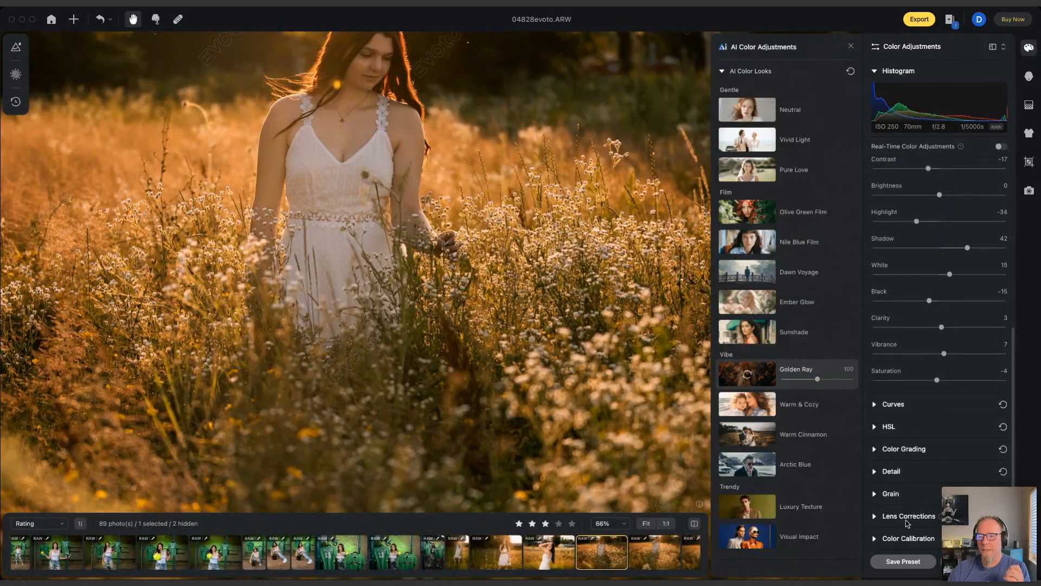
{"action": "left_click", "coordinate": [885, 516]}
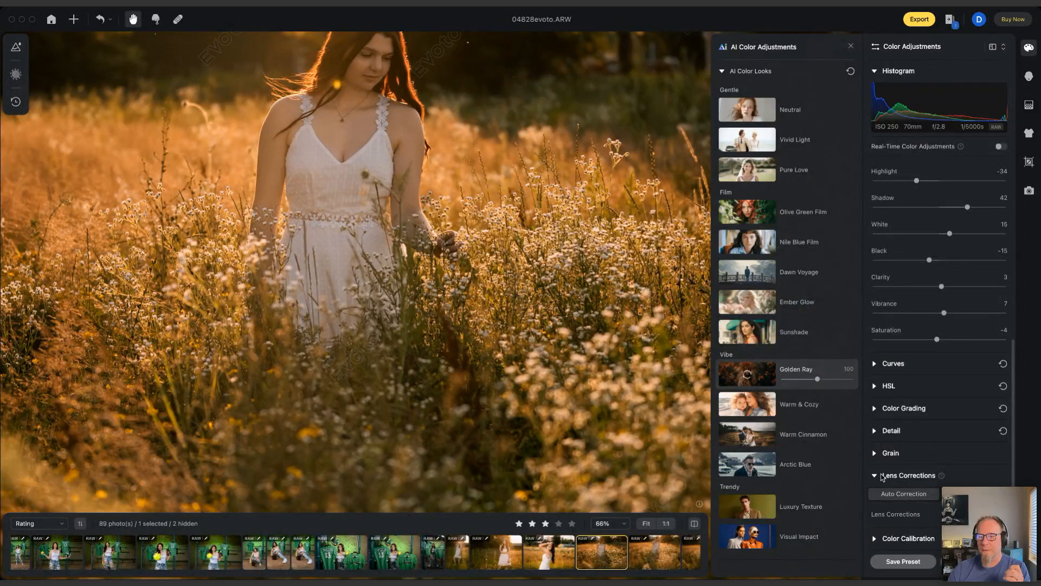
{"action": "left_click", "coordinate": [874, 453]}
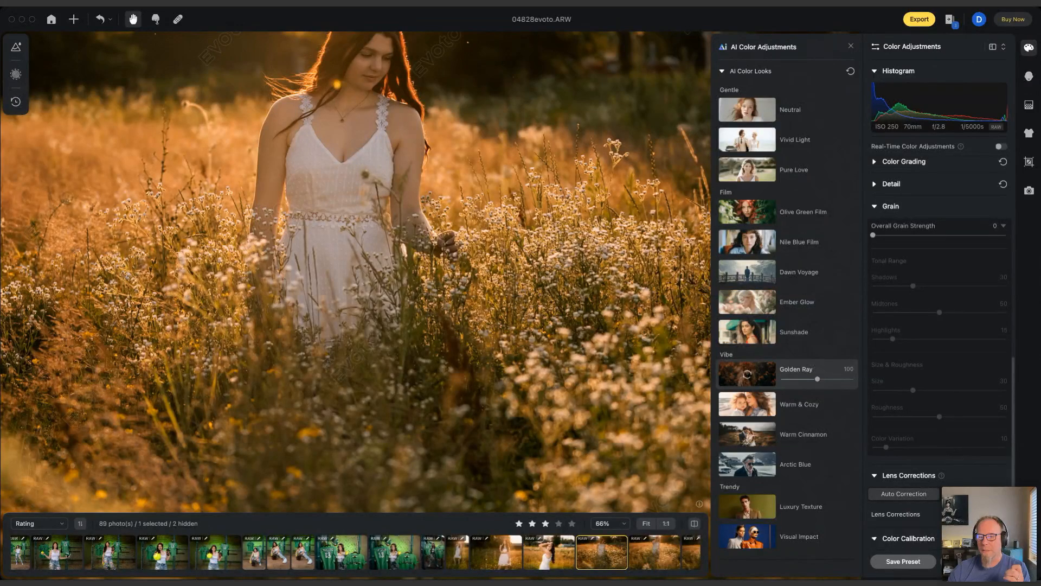
{"action": "left_click", "coordinate": [875, 537]}
{"action": "scroll", "coordinate": [939, 325], "scroll_direction": "up", "scroll_amount": 5}
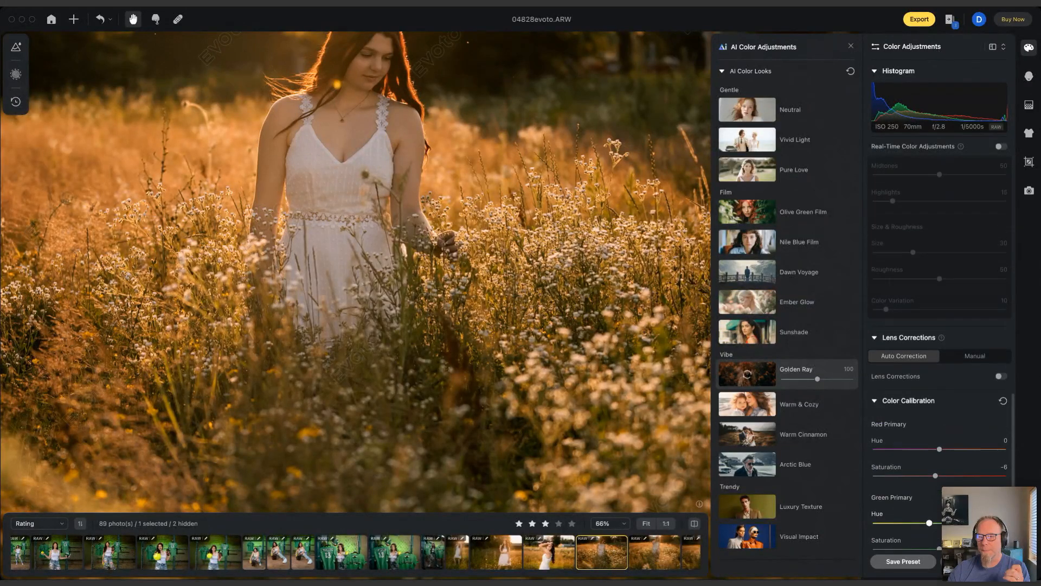
{"action": "scroll", "coordinate": [875, 288], "scroll_direction": "up", "scroll_amount": 3}
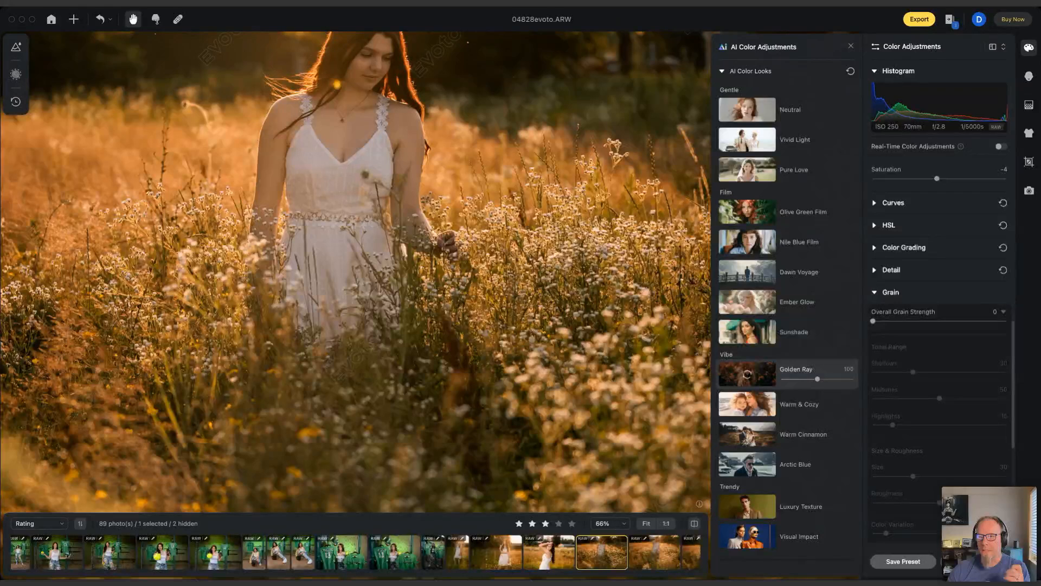
- Set the full-image Sharpen in the Detail settings to 106 and inspect the woman's face up close
{"action": "left_click", "coordinate": [875, 285]}
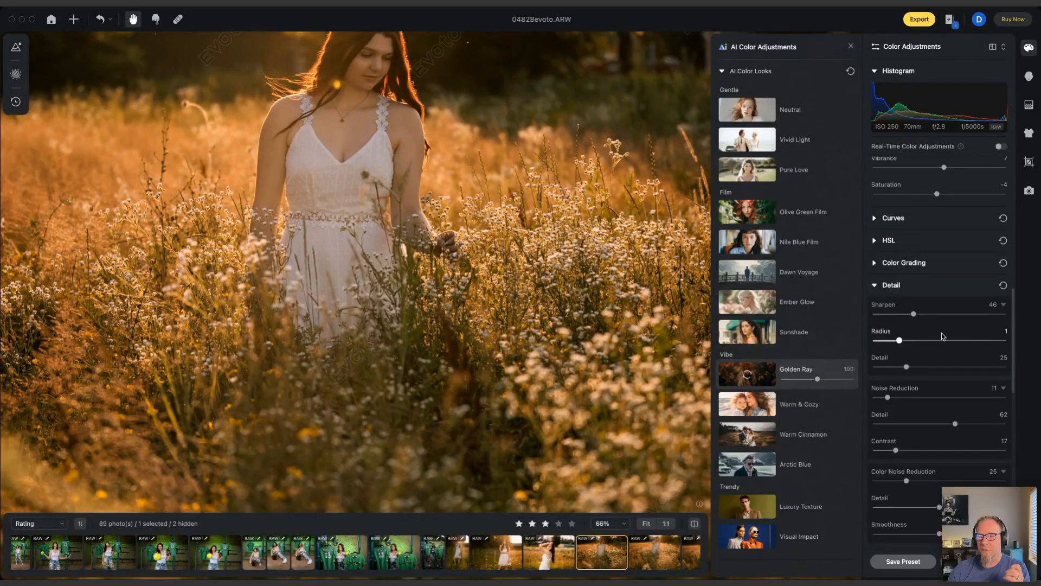
{"action": "left_click_drag", "start_coordinate": [915, 315], "coordinate": [967, 314]}
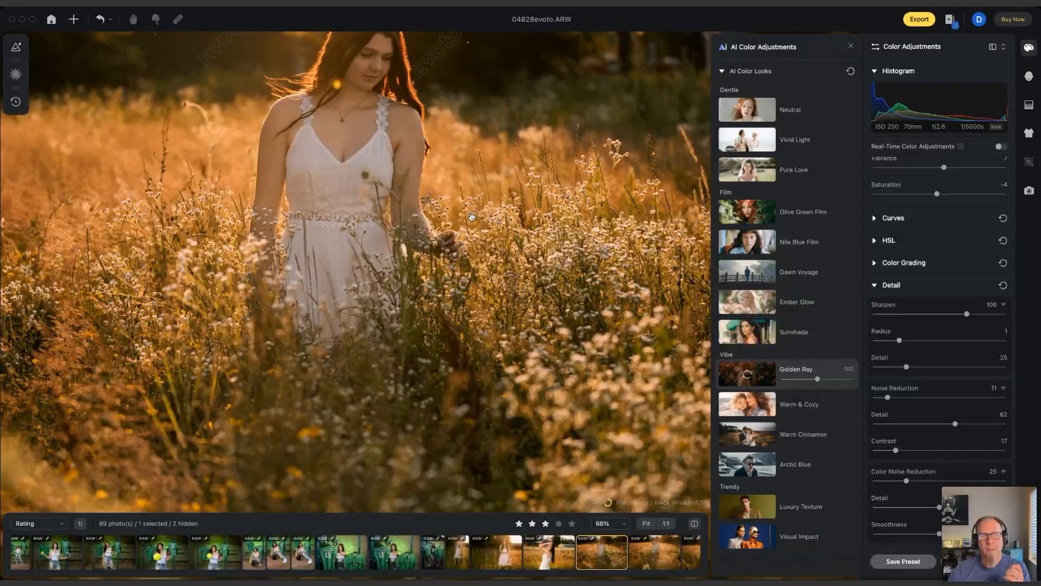
{"action": "scroll", "coordinate": [350, 90], "scroll_direction": "up", "scroll_amount": 1}
{"action": "left_click_drag", "start_coordinate": [350, 90], "coordinate": [376, 135]}
{"action": "scroll", "coordinate": [407, 144], "scroll_direction": "up", "scroll_amount": 10}
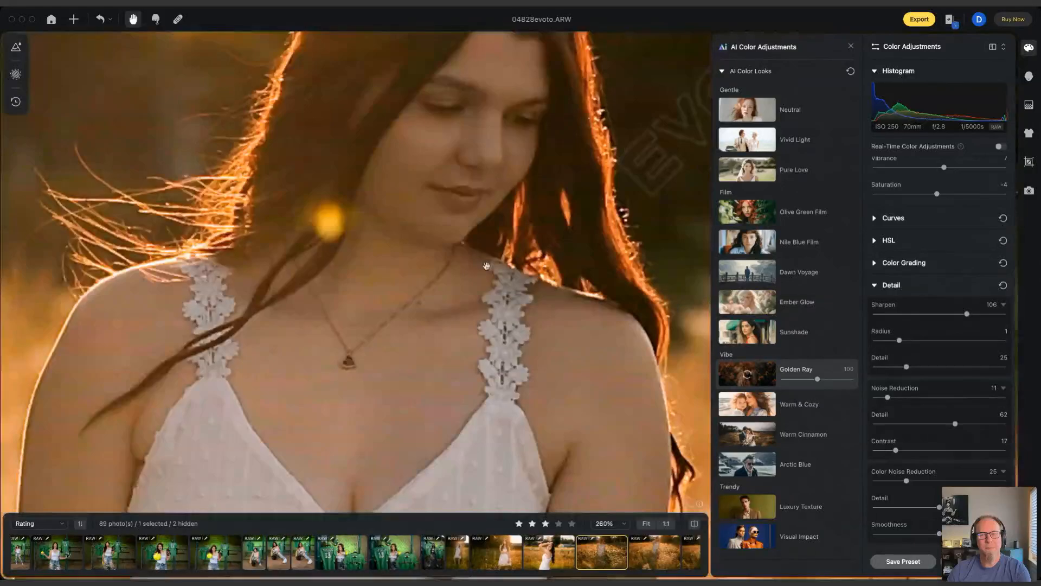
- Set the full-image Sharpen to 50 and check the face and hair detail
{"action": "left_click_drag", "start_coordinate": [966, 312], "coordinate": [917, 313]}
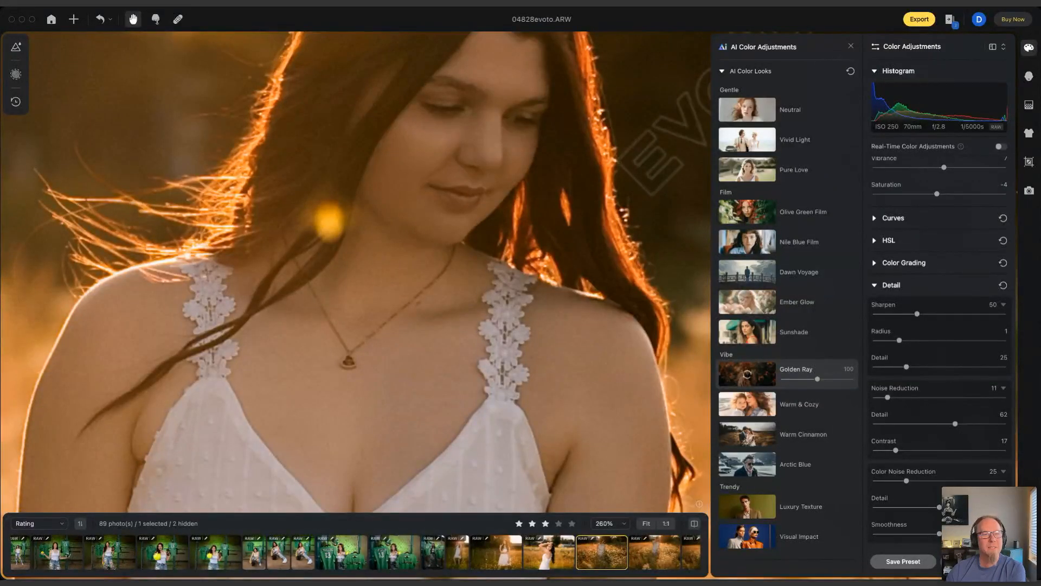
{"action": "scroll", "coordinate": [445, 231], "scroll_direction": "down", "scroll_amount": 5}
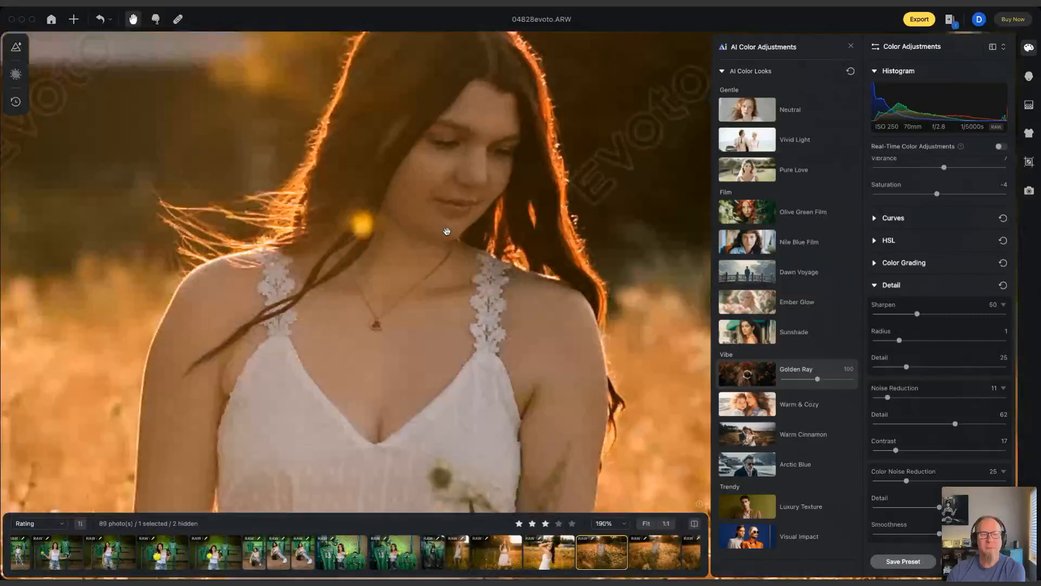
{"action": "scroll", "coordinate": [446, 228], "scroll_direction": "up", "scroll_amount": 3}
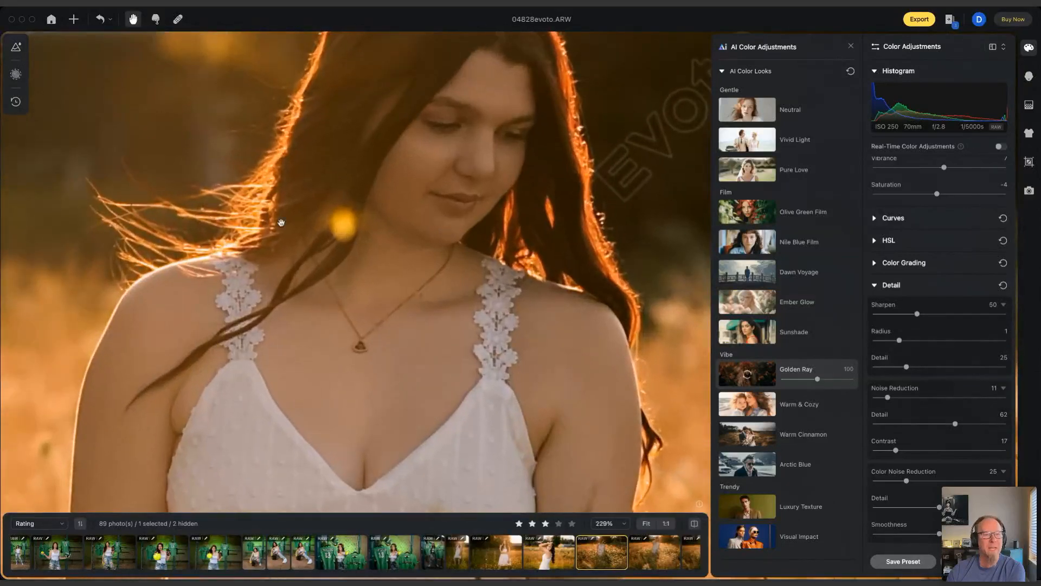
- Check the edit history, and share the "Evoto webinar demo retouch" preset by copying its share token
{"action": "left_click", "coordinate": [16, 106]}
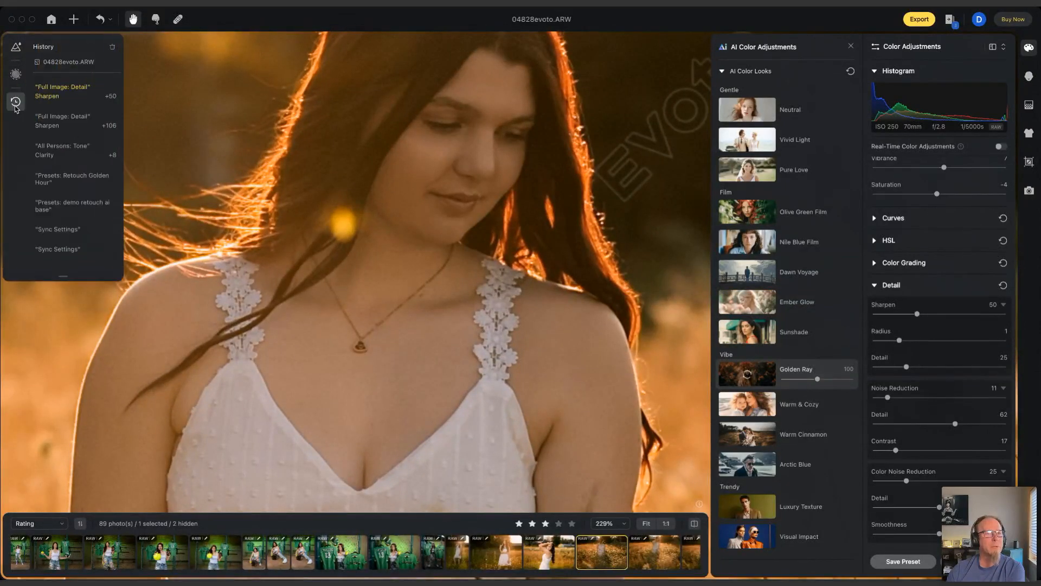
{"action": "left_click", "coordinate": [16, 47]}
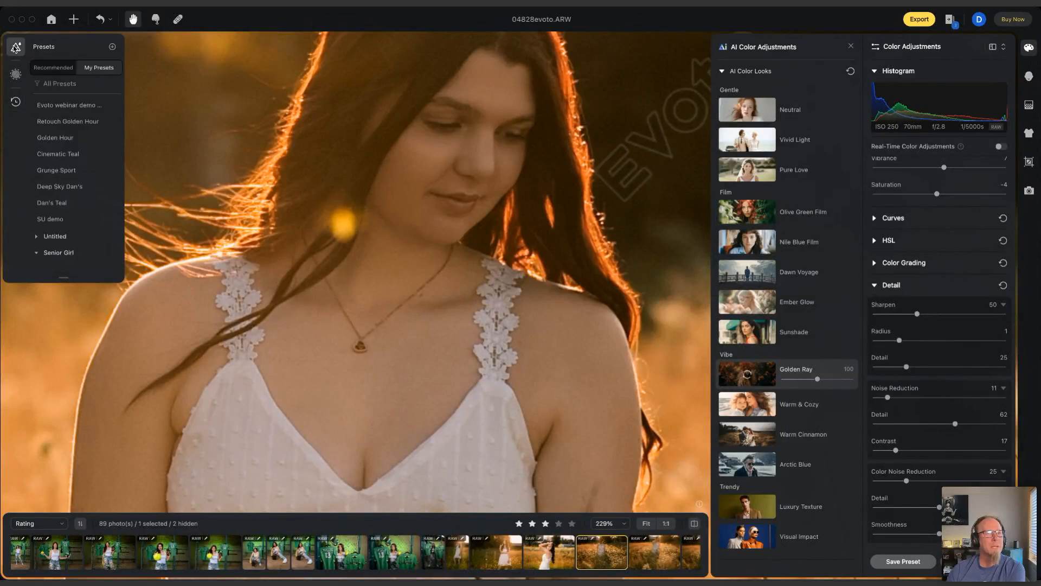
{"action": "left_click", "coordinate": [73, 112]}
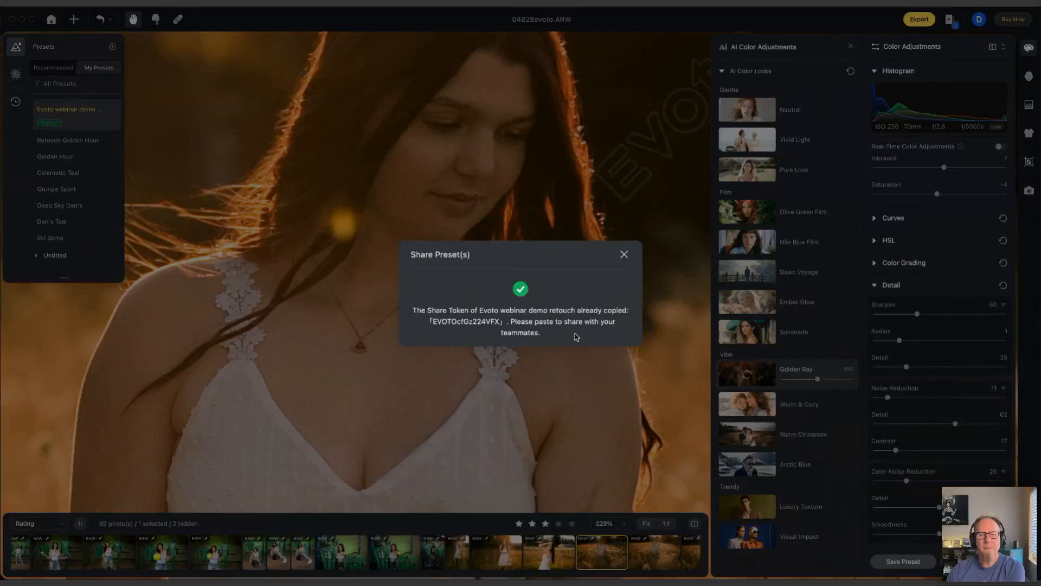
{"action": "left_click", "coordinate": [624, 255]}
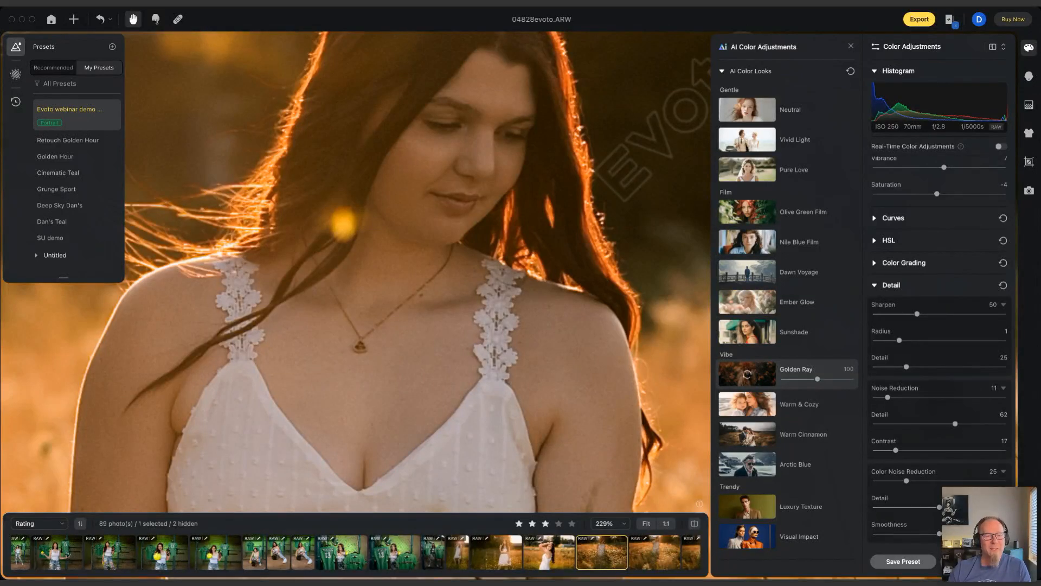
- Examine the Curves and their red channel, the HSL hue settings and the Color Grading wheels for the full image
{"action": "left_click_drag", "start_coordinate": [472, 403], "coordinate": [555, 338]}
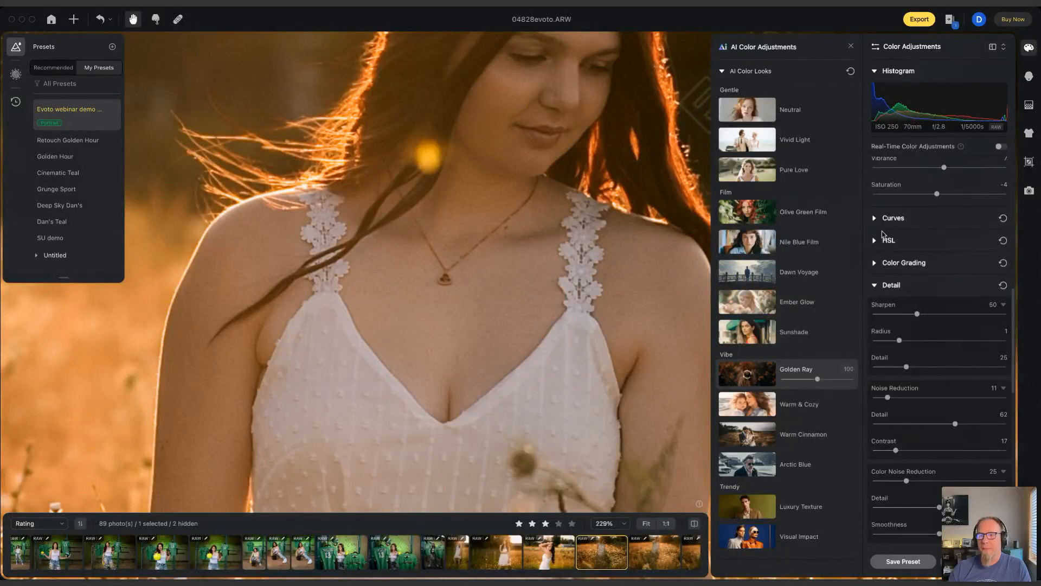
{"action": "left_click", "coordinate": [876, 218]}
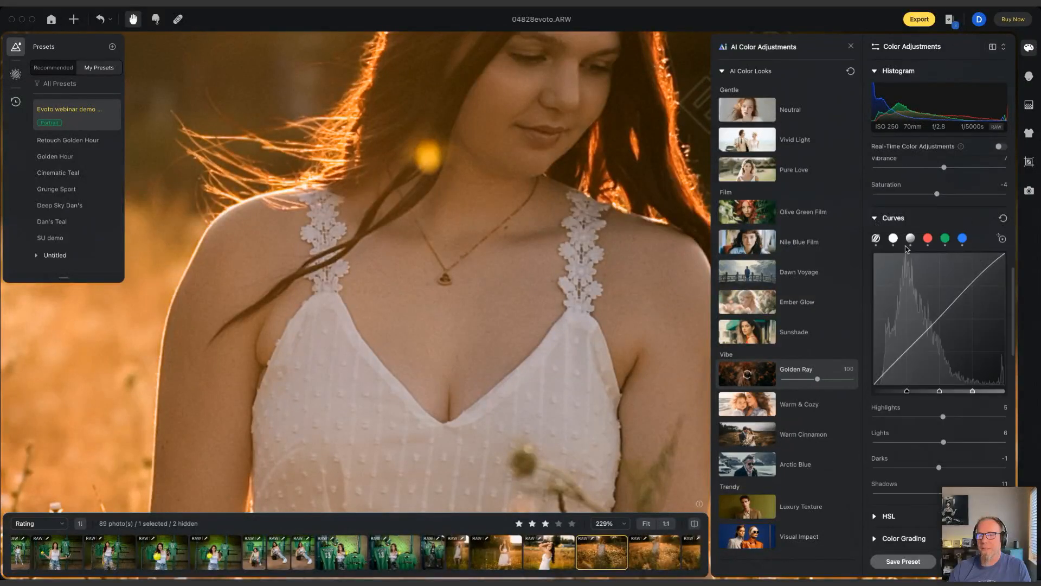
{"action": "left_click", "coordinate": [927, 238]}
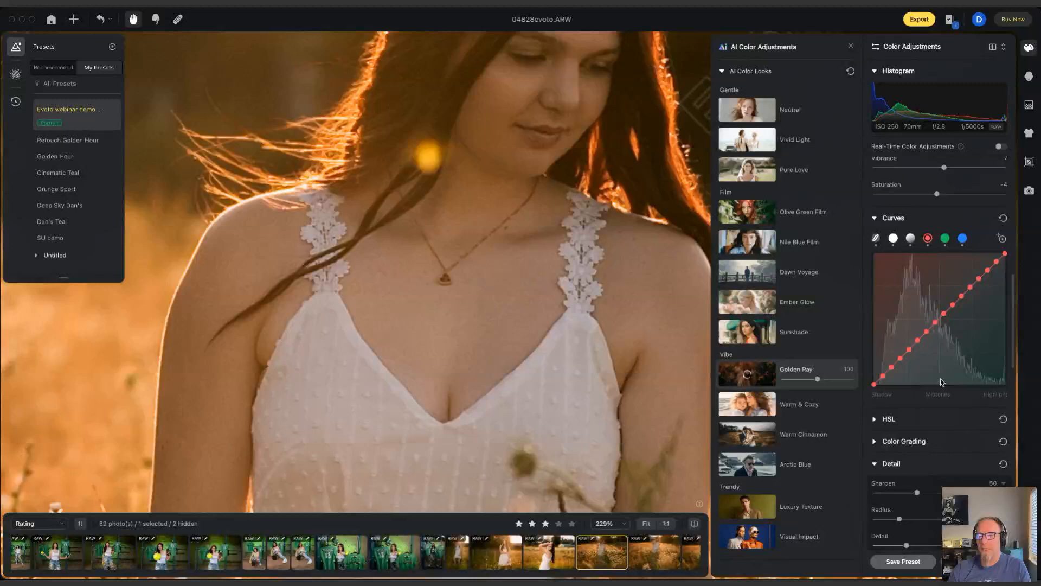
{"action": "left_click", "coordinate": [875, 218]}
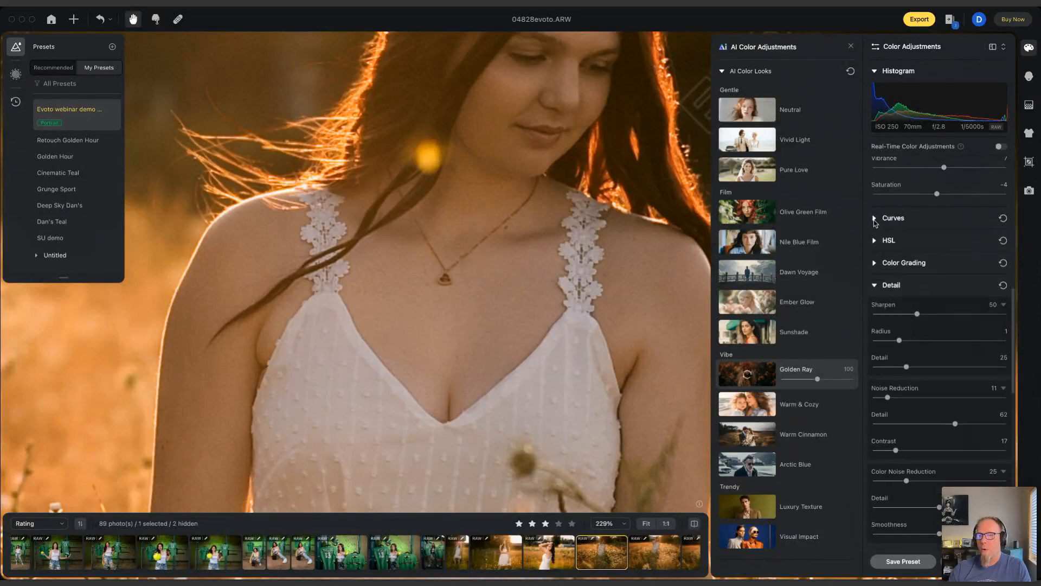
{"action": "left_click", "coordinate": [874, 240]}
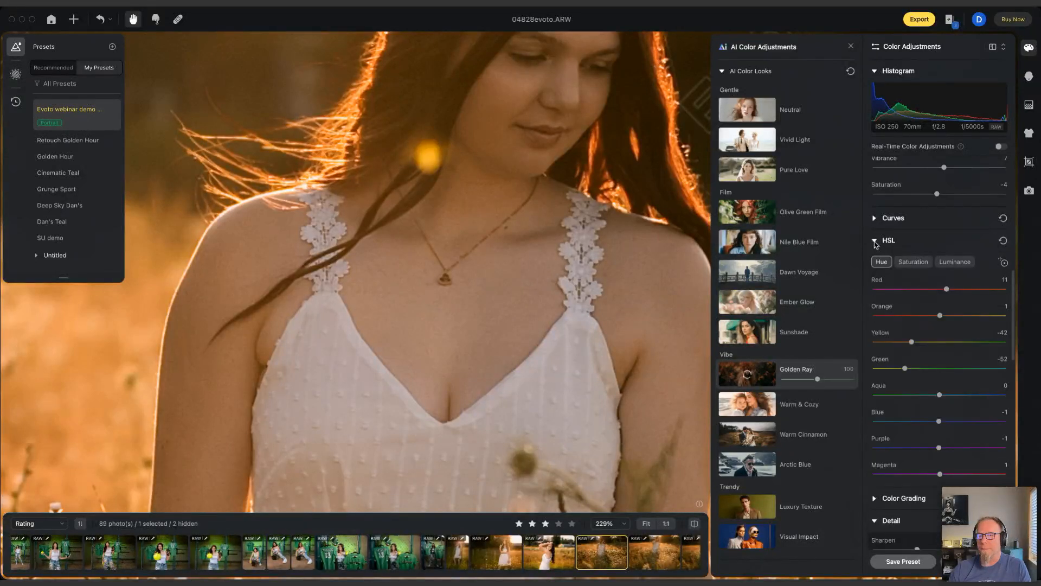
{"action": "left_click", "coordinate": [874, 241]}
{"action": "left_click", "coordinate": [874, 264]}
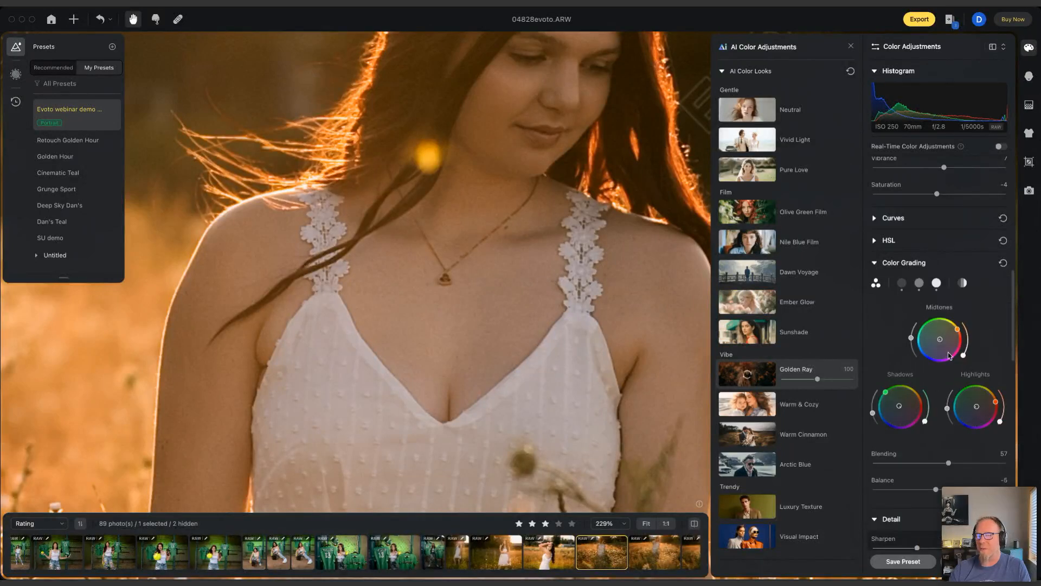
{"action": "scroll", "coordinate": [954, 372], "scroll_direction": "down", "scroll_amount": 2}
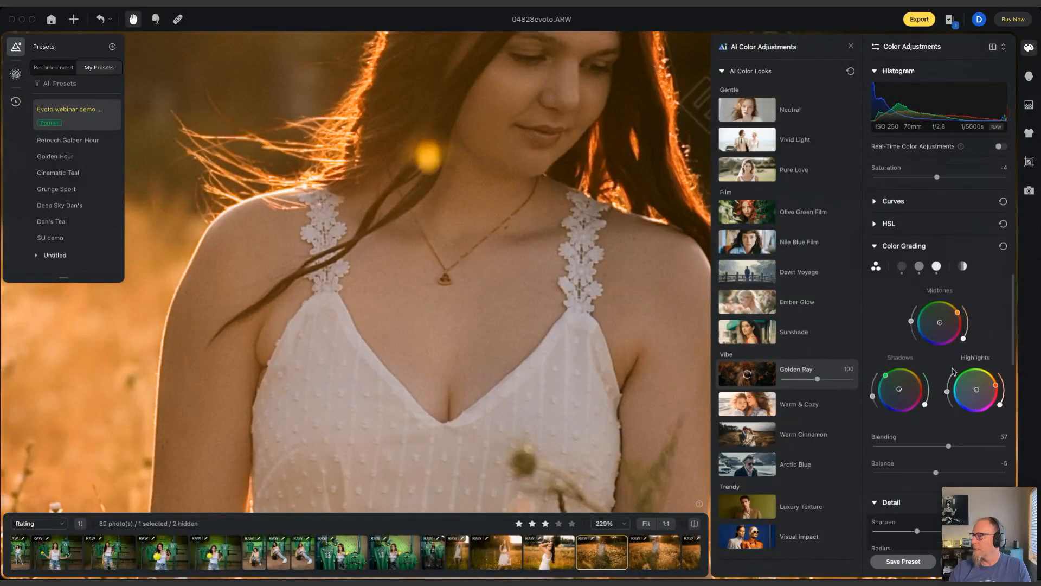
{"action": "scroll", "coordinate": [952, 372], "scroll_direction": "up", "scroll_amount": 1}
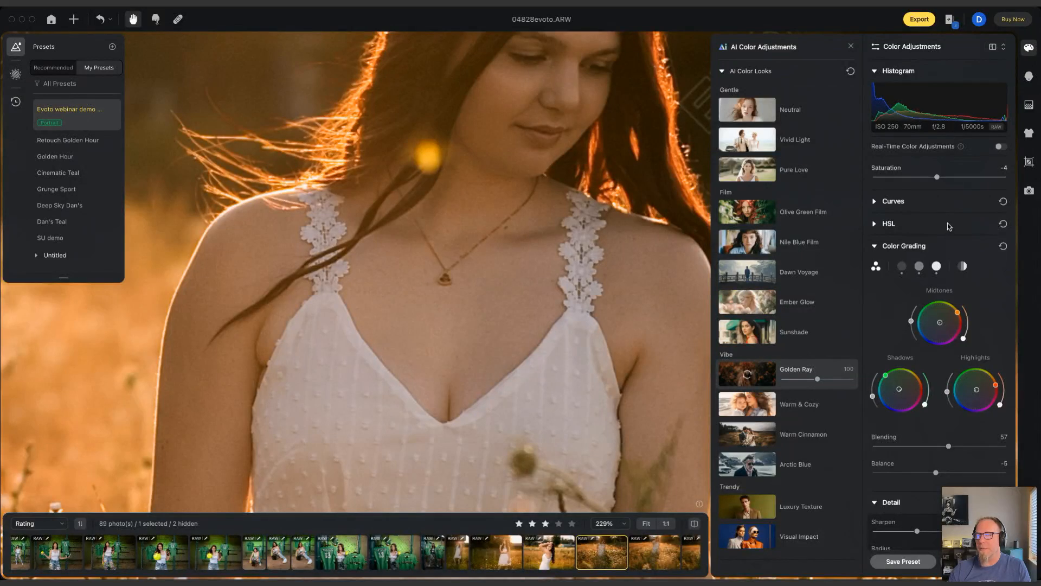
- Try the Dawn Voyage, Ember Glow and Sunshade AI Color Looks on the field portrait, and apply Luxury Texture
{"action": "scroll", "coordinate": [946, 225], "scroll_direction": "up", "scroll_amount": 8}
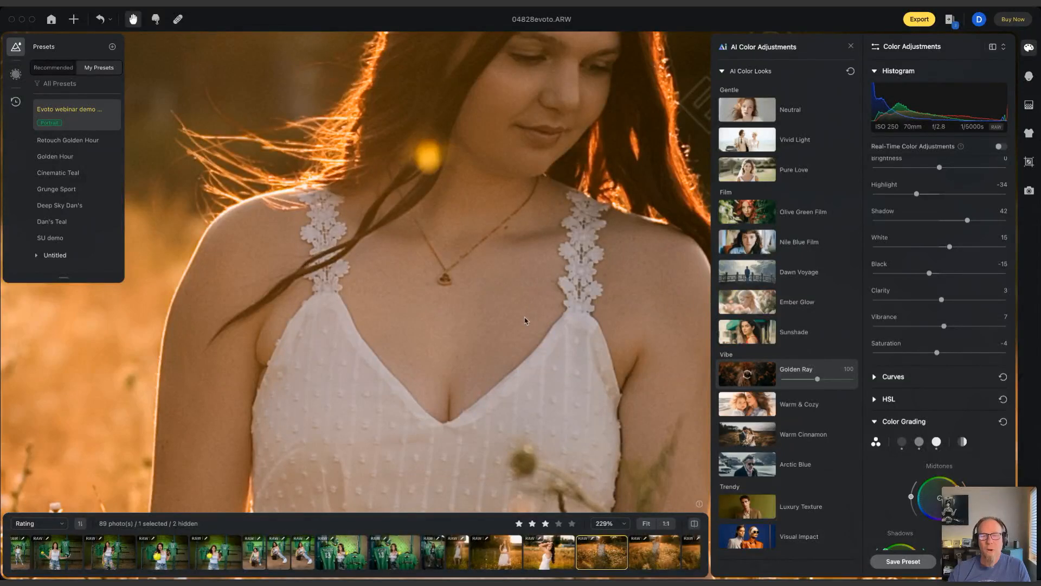
{"action": "scroll", "coordinate": [524, 320], "scroll_direction": "down", "scroll_amount": 3}
{"action": "scroll", "coordinate": [524, 321], "scroll_direction": "down", "scroll_amount": 2}
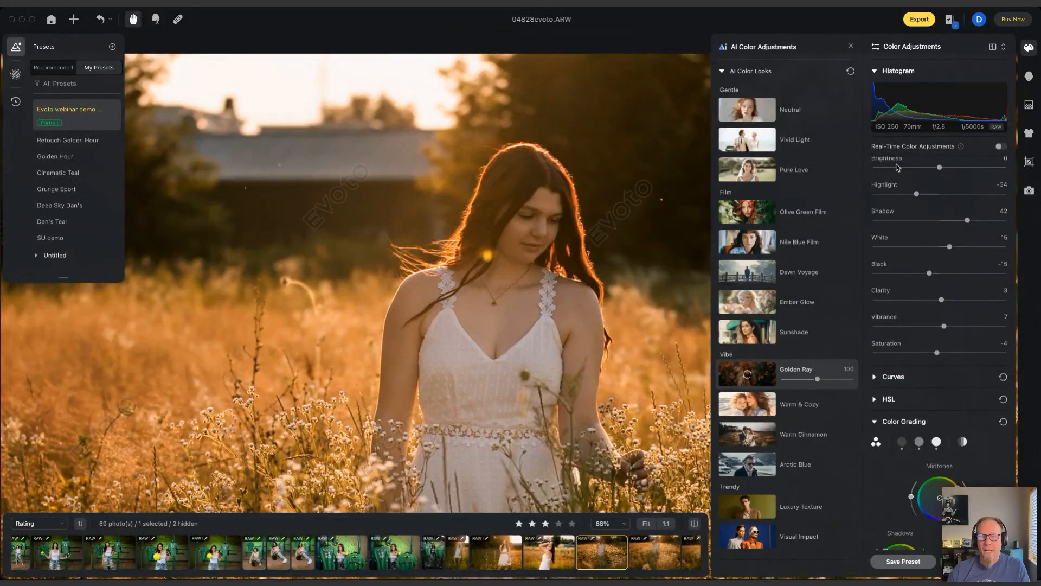
{"action": "left_click", "coordinate": [754, 270]}
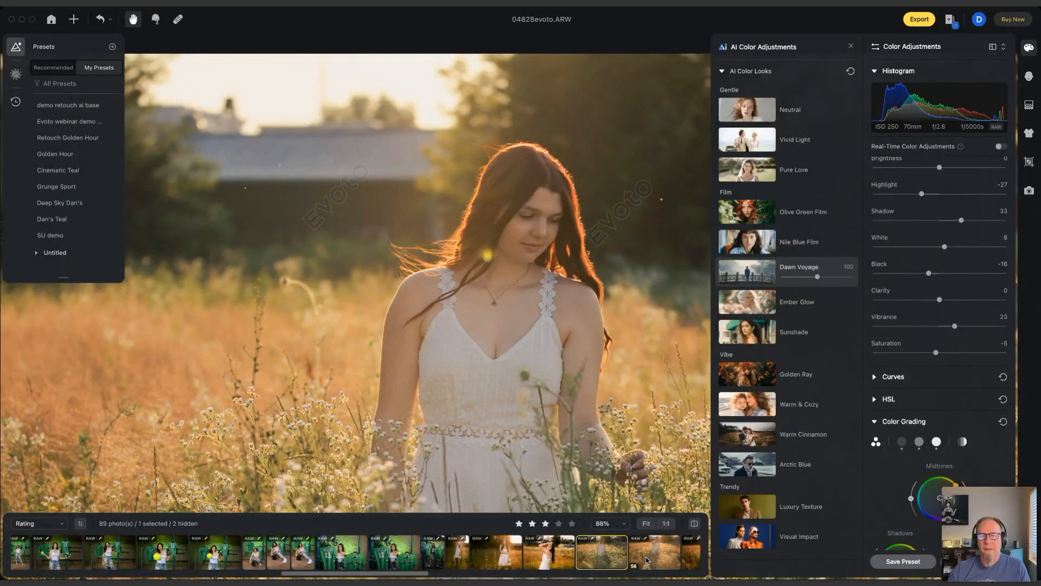
{"action": "left_click", "coordinate": [748, 309]}
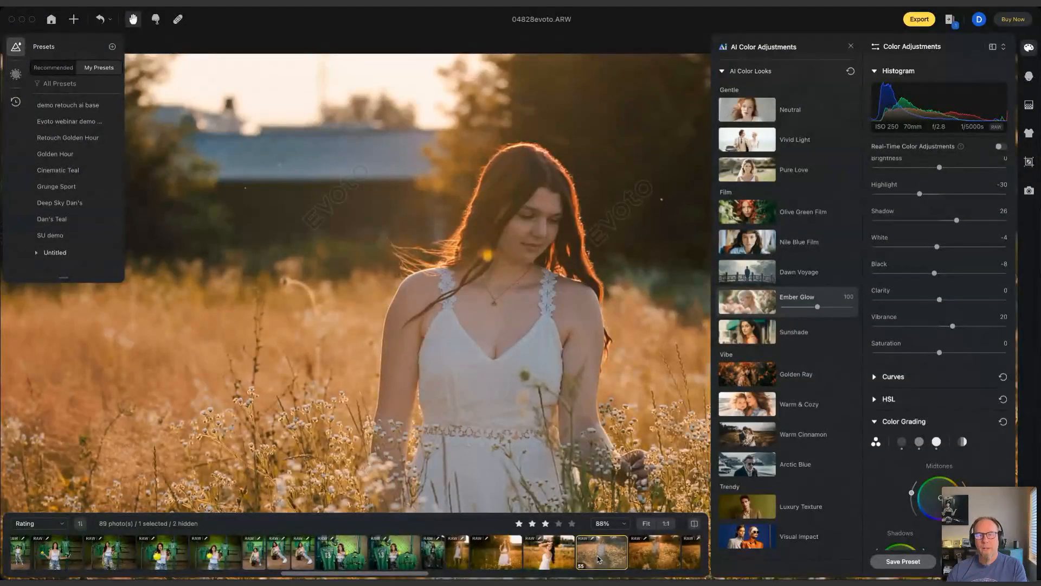
{"action": "left_click", "coordinate": [760, 336]}
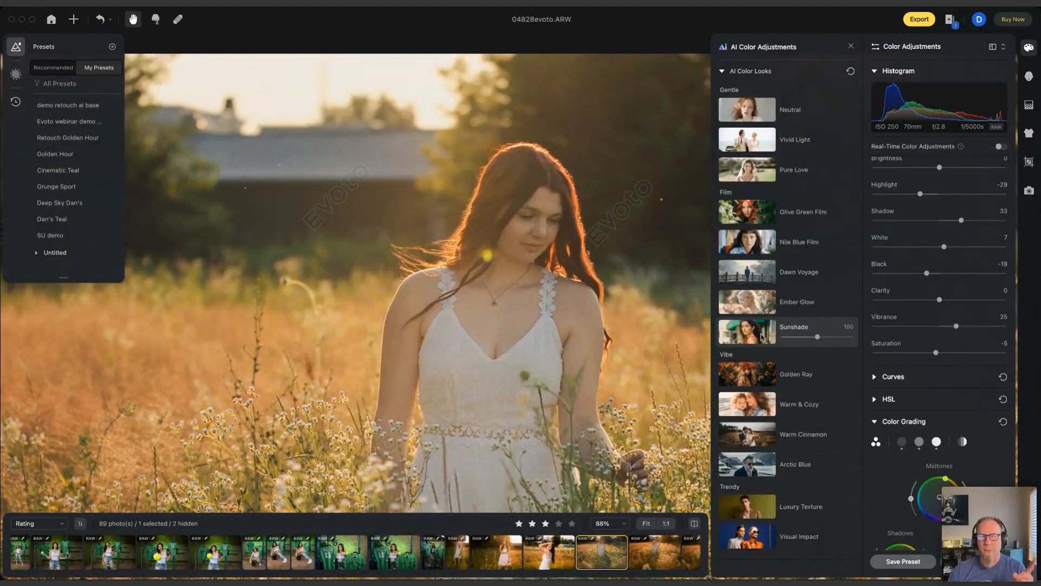
{"action": "left_click", "coordinate": [744, 508]}
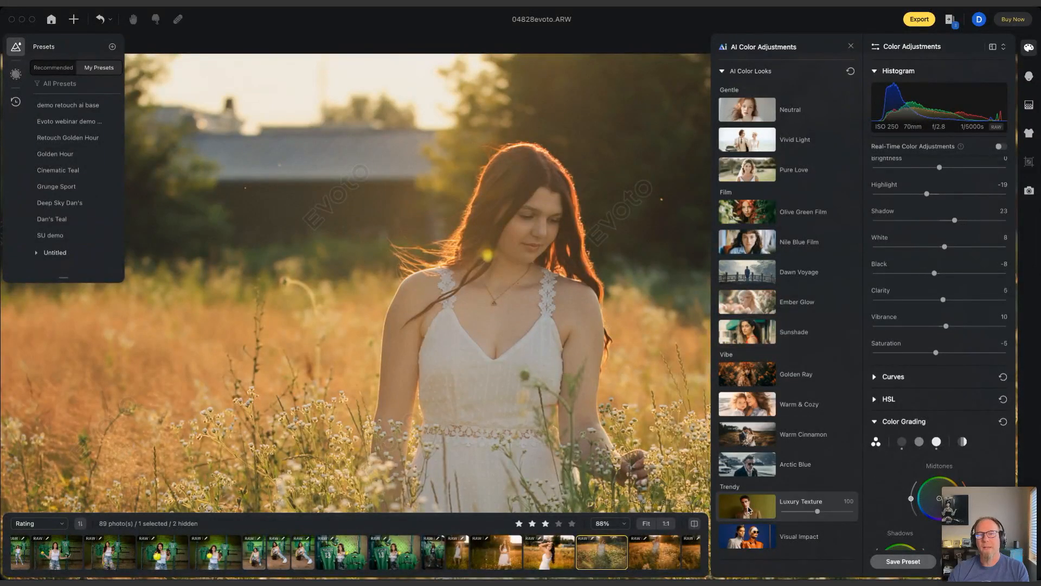
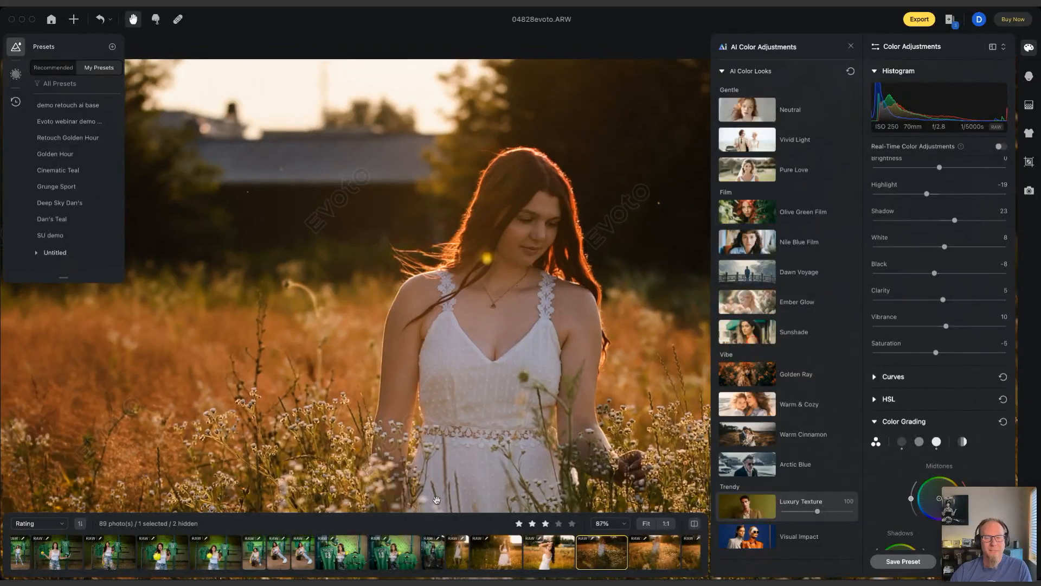
{"action": "scroll", "coordinate": [445, 549], "scroll_direction": "left", "scroll_amount": 5}
{"action": "scroll", "coordinate": [444, 547], "scroll_direction": "left", "scroll_amount": 6}
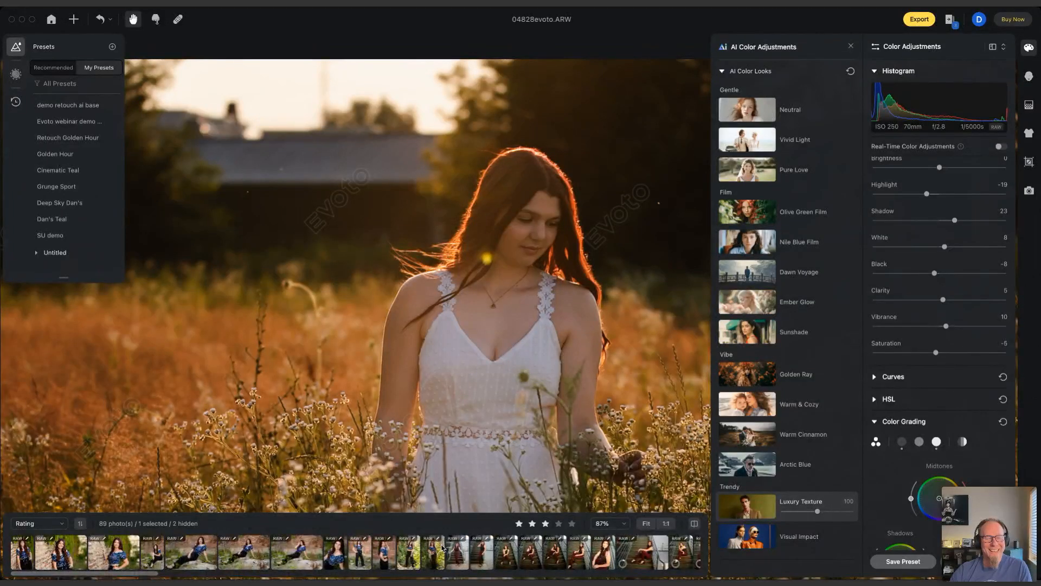
{"action": "scroll", "coordinate": [498, 558], "scroll_direction": "right", "scroll_amount": 8}
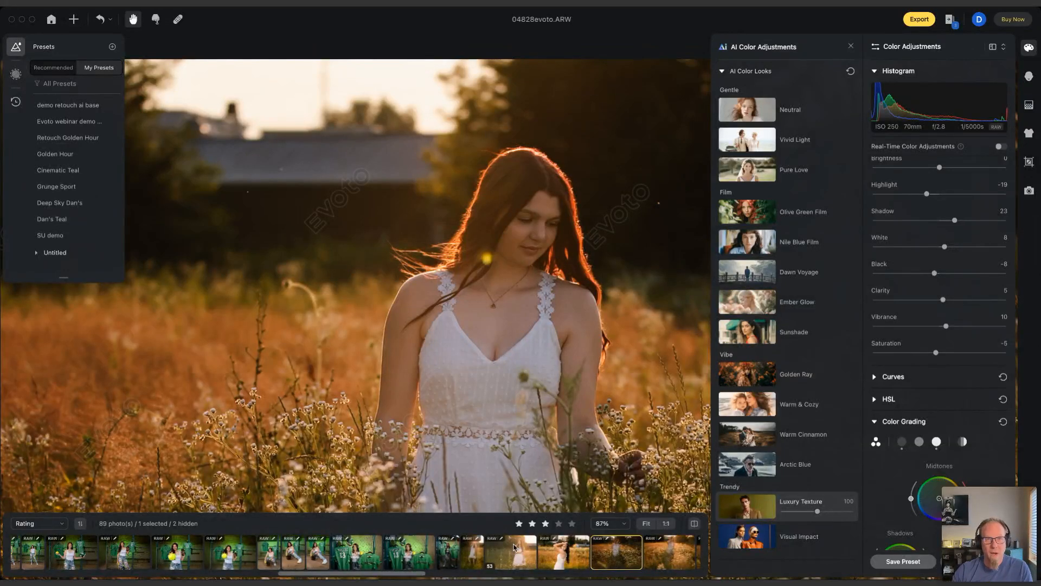
- Compare the Luxury Texture grade with the original, both near the woman's face and across the whole field photo
{"action": "left_click_drag", "start_coordinate": [267, 100], "coordinate": [340, 146]}
{"action": "left_click", "coordinate": [331, 131]}
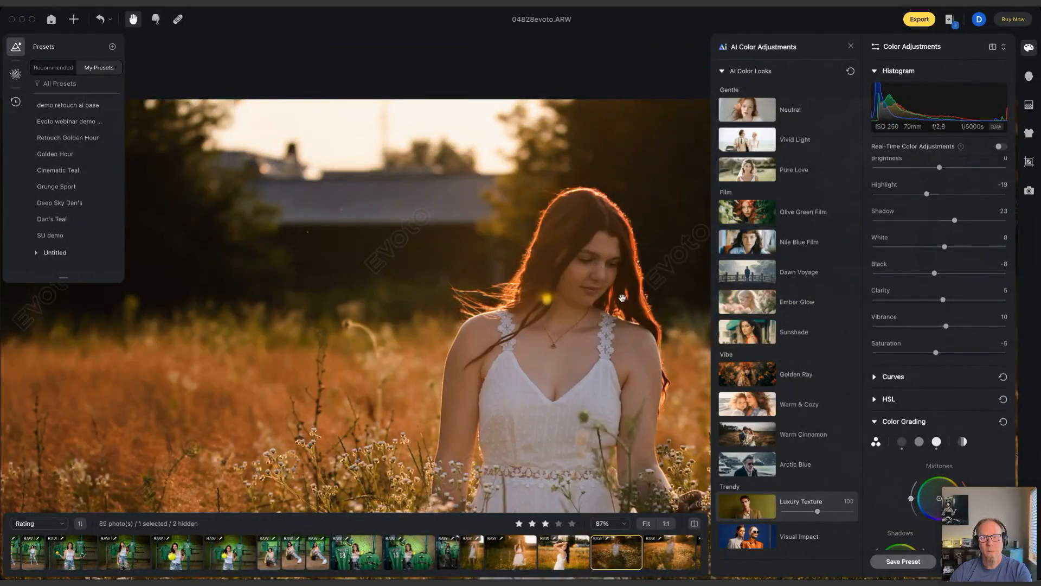
{"action": "left_click_drag", "start_coordinate": [599, 308], "coordinate": [475, 274]}
{"action": "key", "text": "backslash"}
{"action": "key", "text": "backslash"}
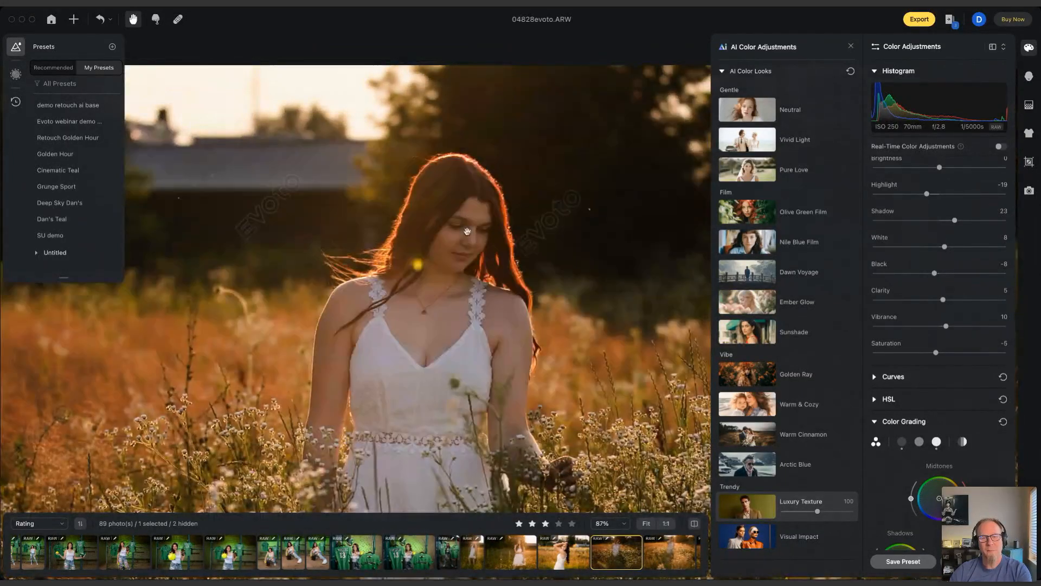
{"action": "scroll", "coordinate": [466, 252], "scroll_direction": "down", "scroll_amount": 5}
{"action": "left_click_drag", "start_coordinate": [466, 252], "coordinate": [410, 205]}
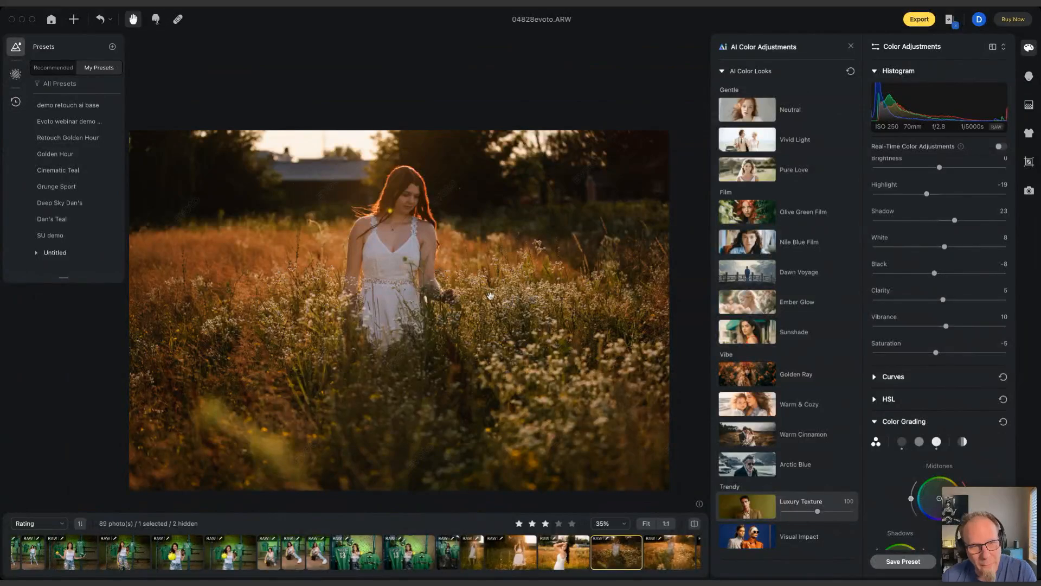
{"action": "left_click", "coordinate": [486, 263]}
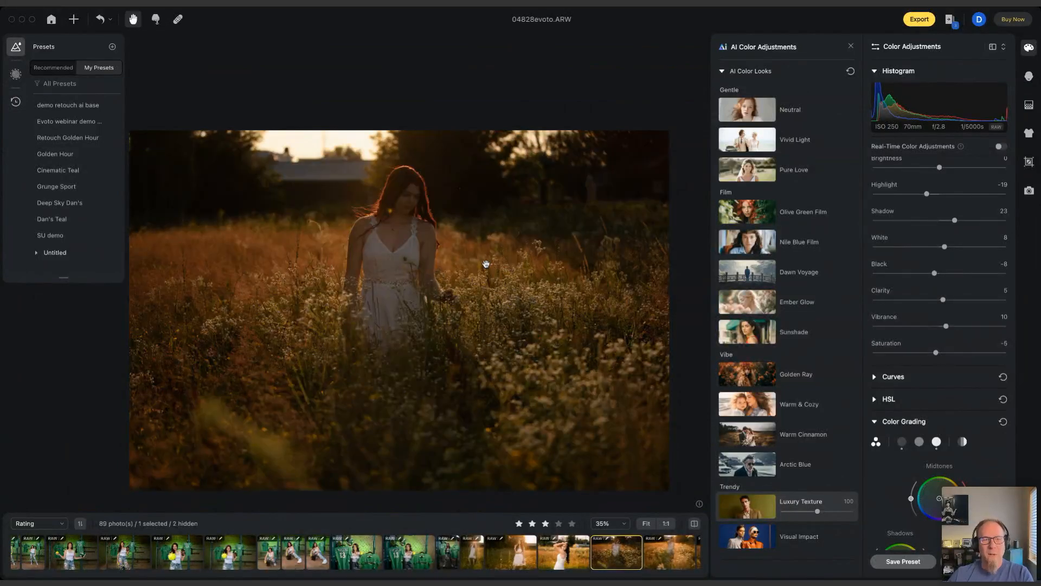
{"action": "left_click", "coordinate": [441, 256]}
{"action": "left_click", "coordinate": [442, 256]}
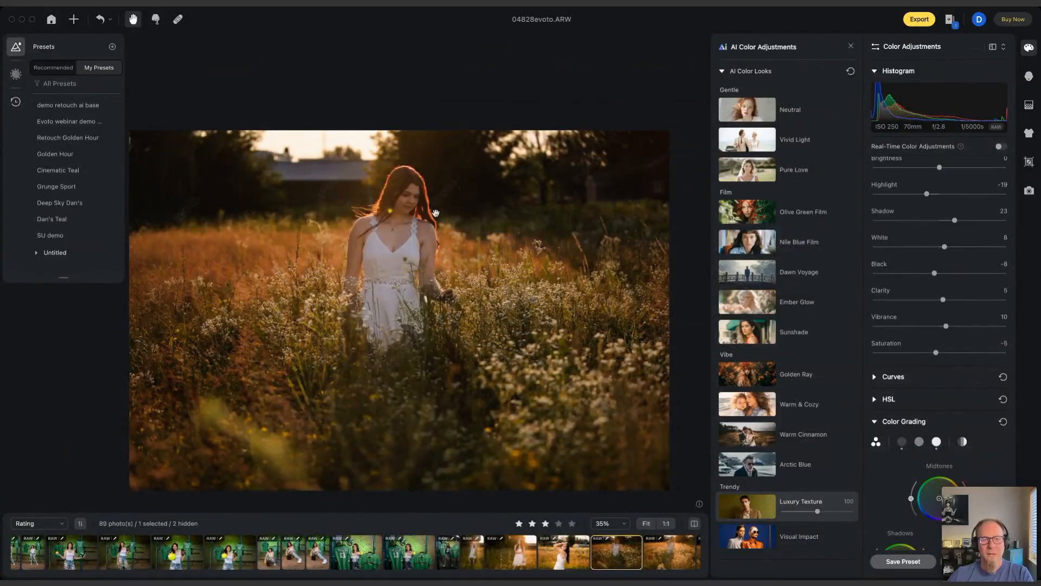
{"action": "left_click_drag", "start_coordinate": [436, 213], "coordinate": [479, 190]}
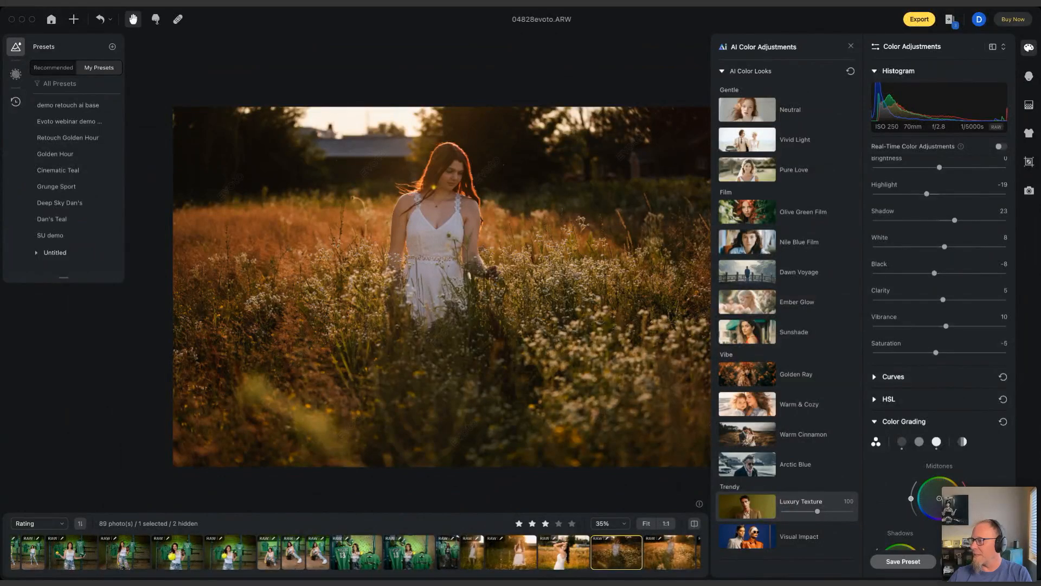
- Open the Evoto Webinar Training project and select 04886evoto.ARW, the portrait of the woman in the red top
{"action": "scroll", "coordinate": [304, 550], "scroll_direction": "up", "scroll_amount": 5}
{"action": "scroll", "coordinate": [293, 546], "scroll_direction": "down", "scroll_amount": 10}
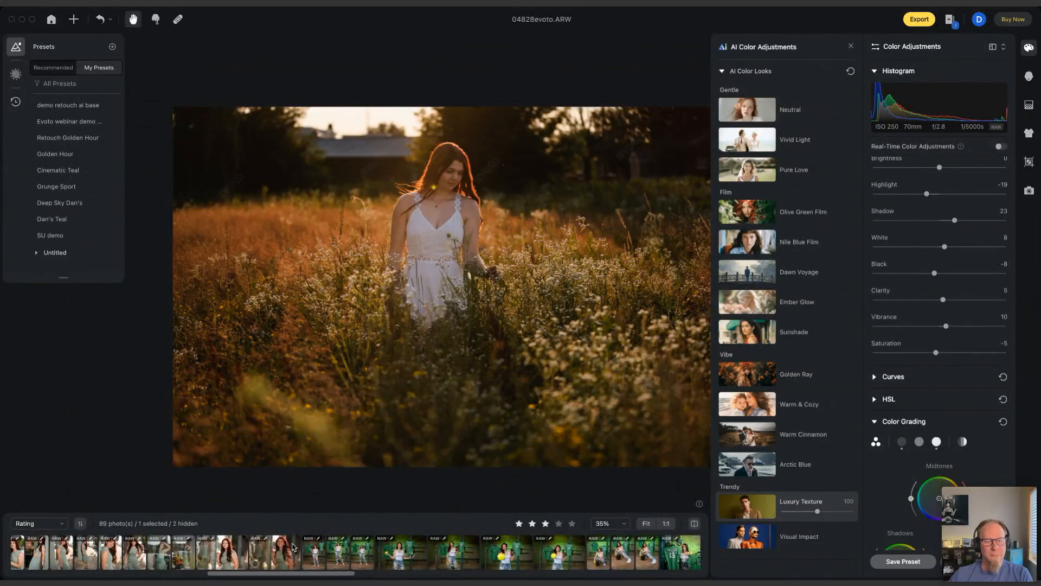
{"action": "scroll", "coordinate": [291, 546], "scroll_direction": "up", "scroll_amount": 8}
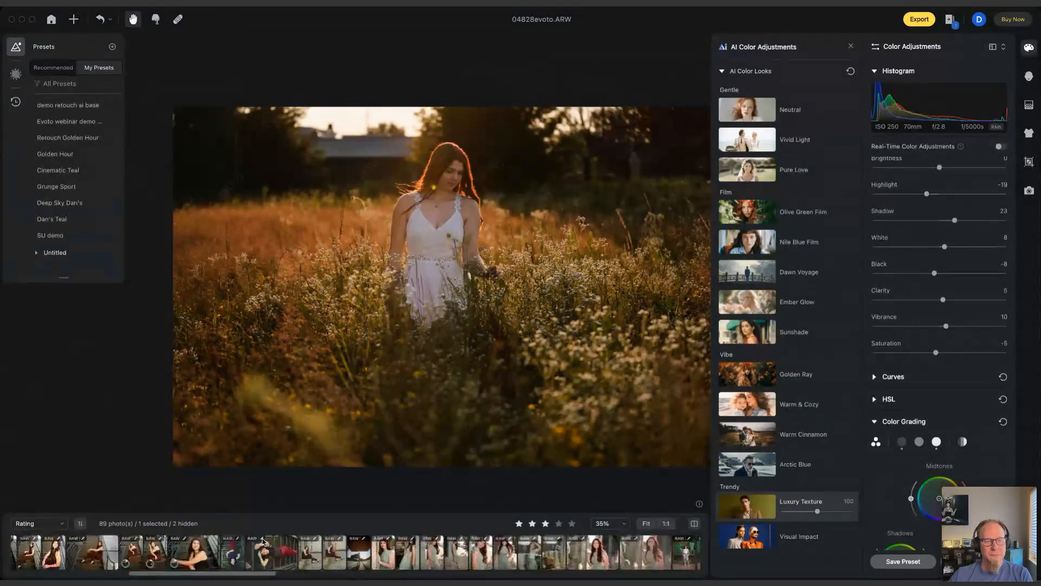
{"action": "left_click", "coordinate": [51, 19]}
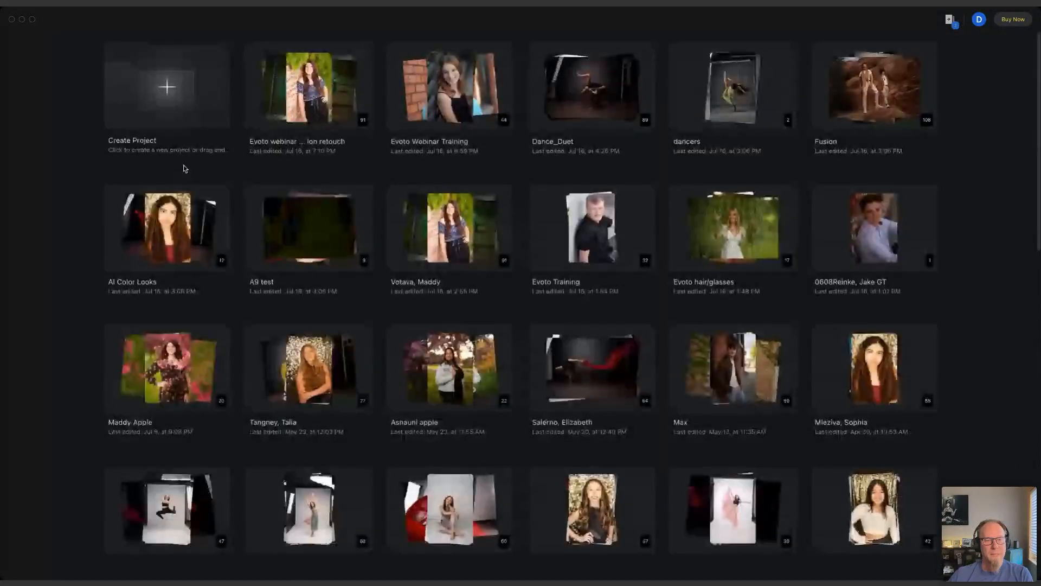
{"action": "left_click", "coordinate": [451, 103]}
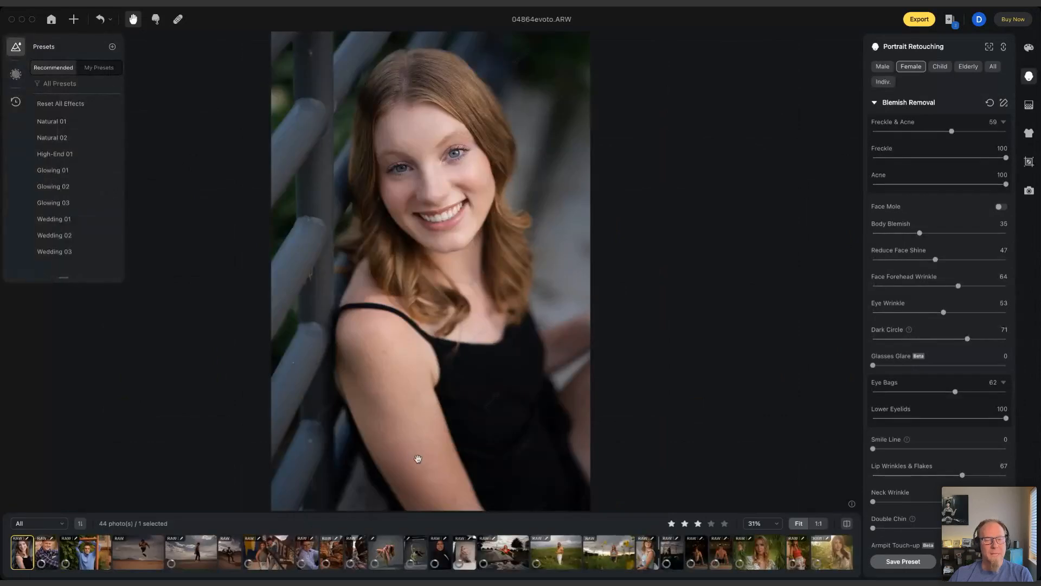
{"action": "scroll", "coordinate": [440, 554], "scroll_direction": "right", "scroll_amount": 5}
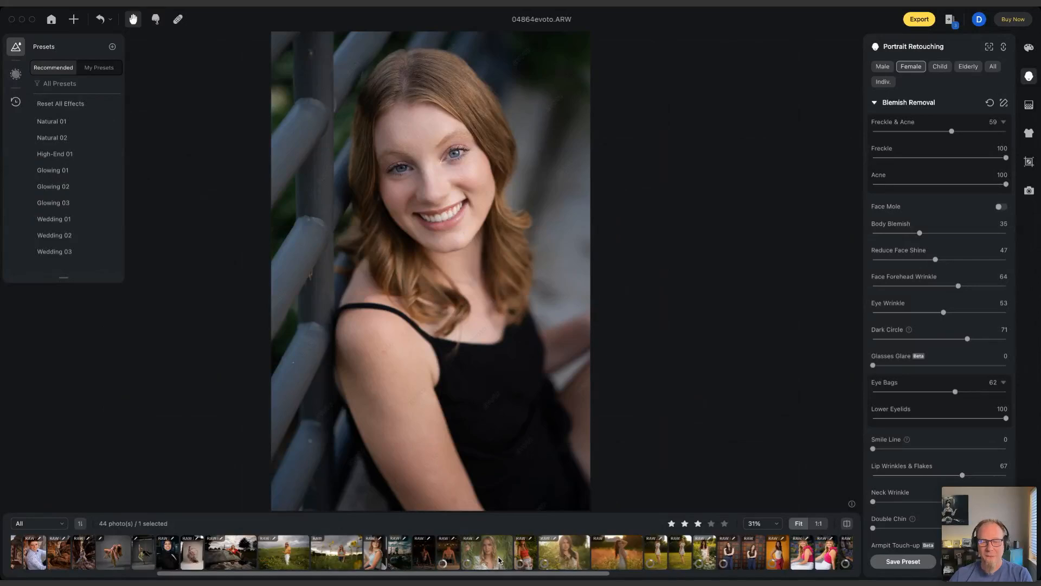
{"action": "left_click", "coordinate": [525, 556]}
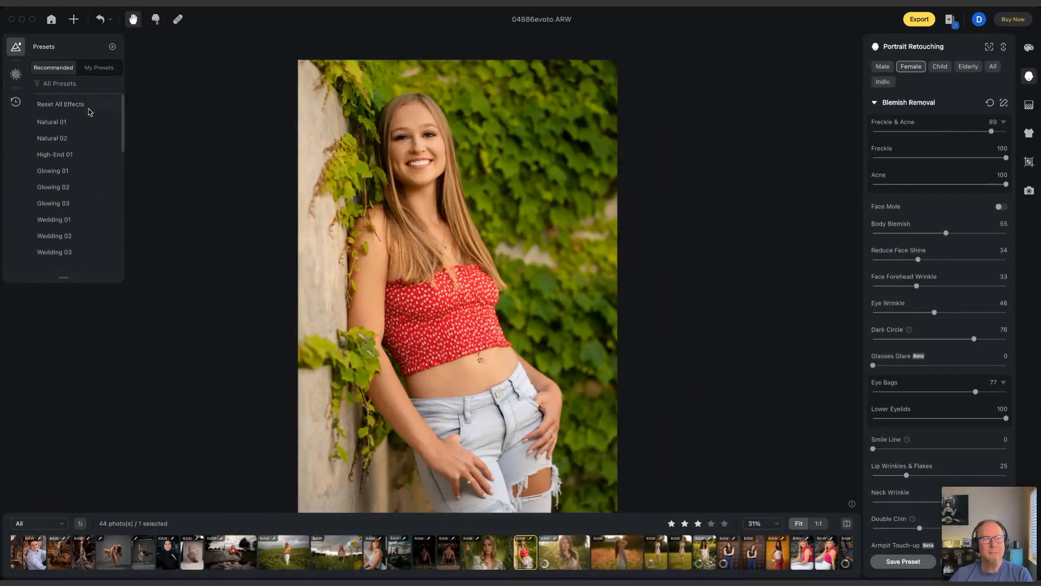
- Compare the photo's original state with its edits, and restore the "1st Pass Girl (AI color/retouch)" preset state from the edit history
{"action": "left_click", "coordinate": [100, 67]}
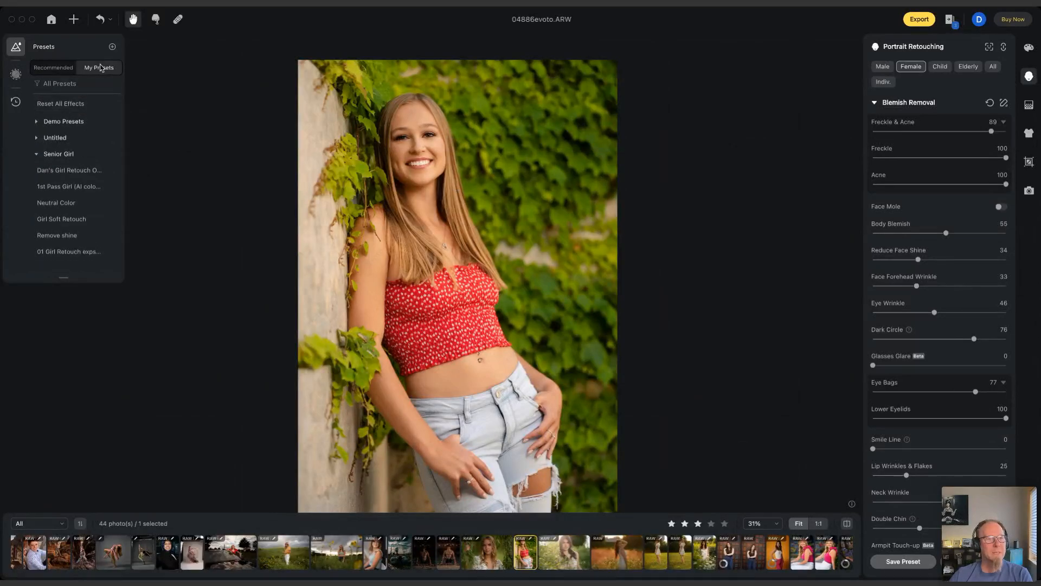
{"action": "left_click", "coordinate": [16, 102]}
{"action": "left_click", "coordinate": [77, 64]}
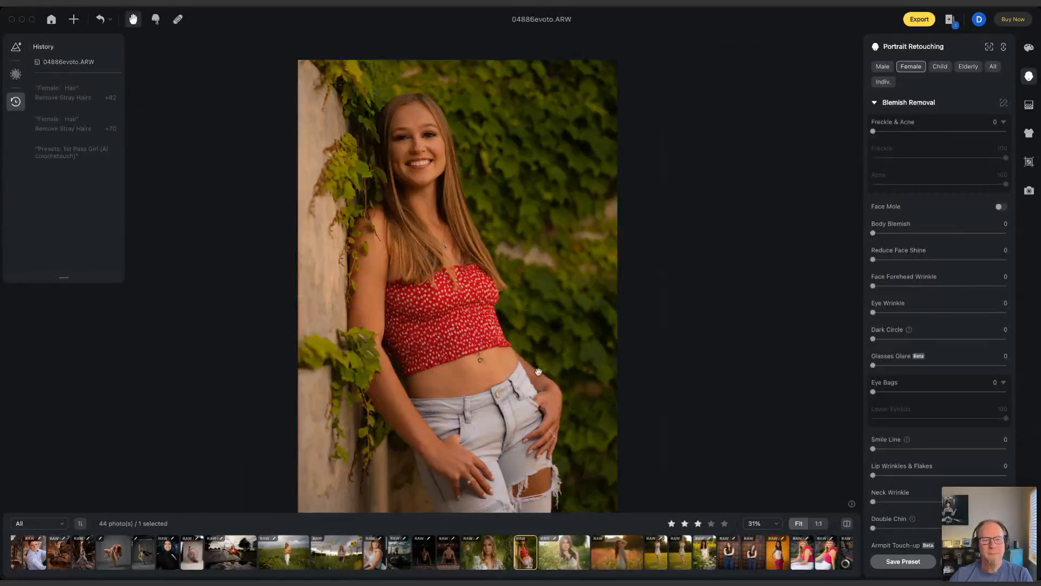
{"action": "left_click_drag", "start_coordinate": [439, 267], "coordinate": [464, 291]}
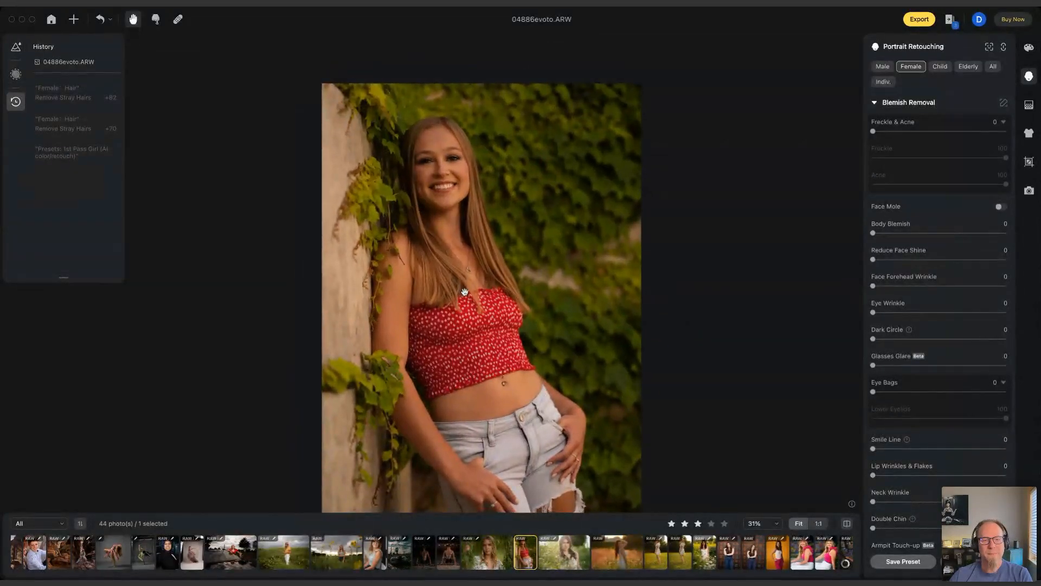
{"action": "left_click", "coordinate": [47, 153]}
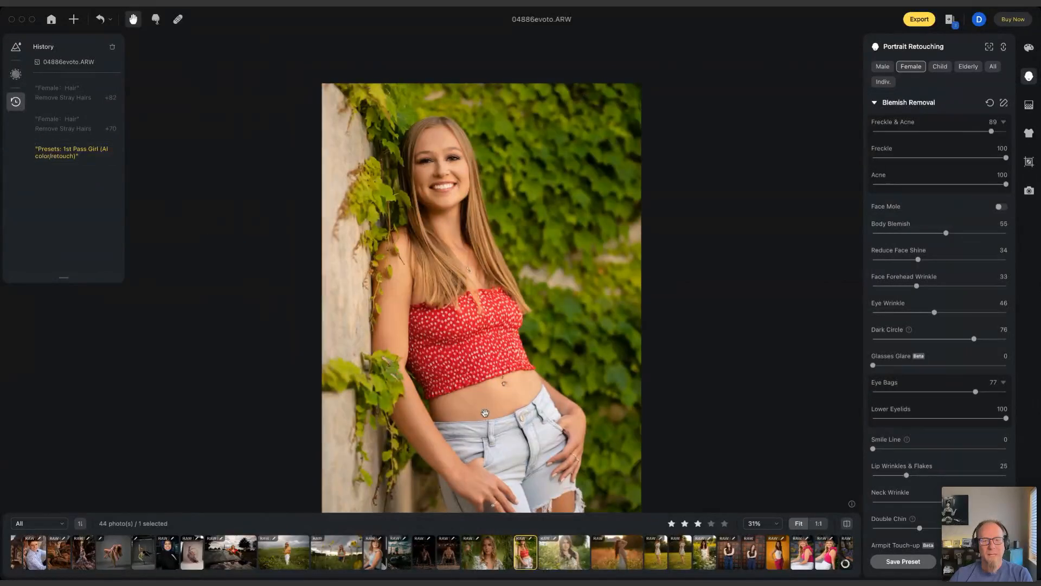
- Try AI Unify Body Complexion in the female Skin Retouching settings at 92, 42 and 89
{"action": "scroll", "coordinate": [484, 413], "scroll_direction": "up", "scroll_amount": 5}
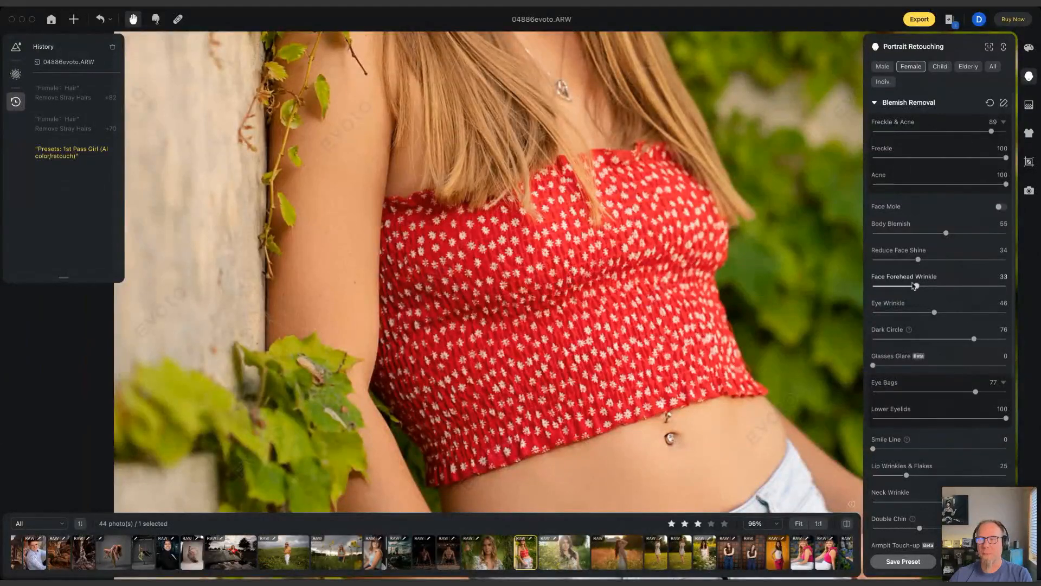
{"action": "scroll", "coordinate": [922, 287], "scroll_direction": "down", "scroll_amount": 5}
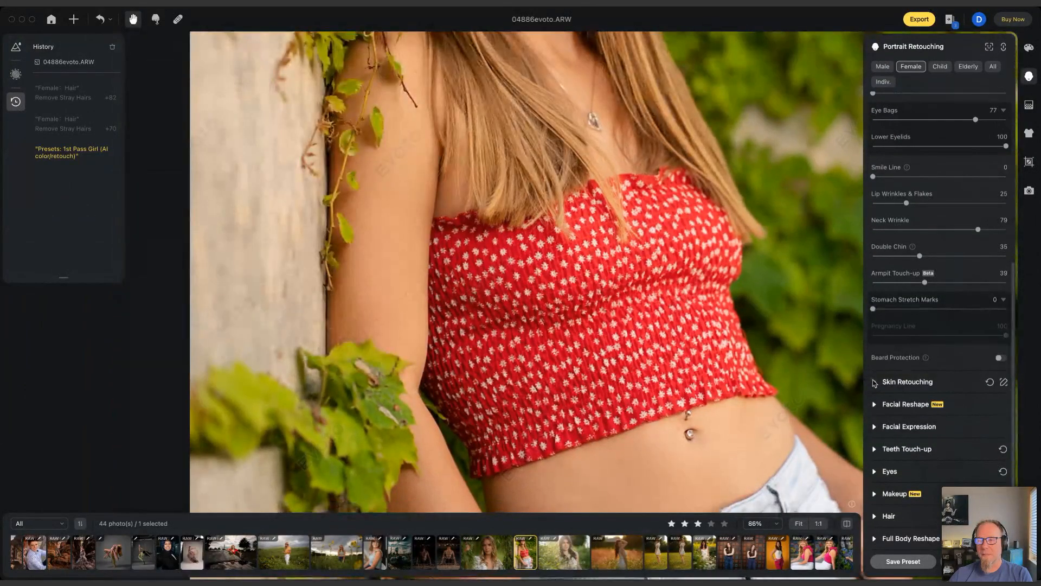
{"action": "left_click", "coordinate": [926, 382]}
{"action": "scroll", "coordinate": [926, 384], "scroll_direction": "down", "scroll_amount": 2}
{"action": "scroll", "coordinate": [927, 385], "scroll_direction": "down", "scroll_amount": 2}
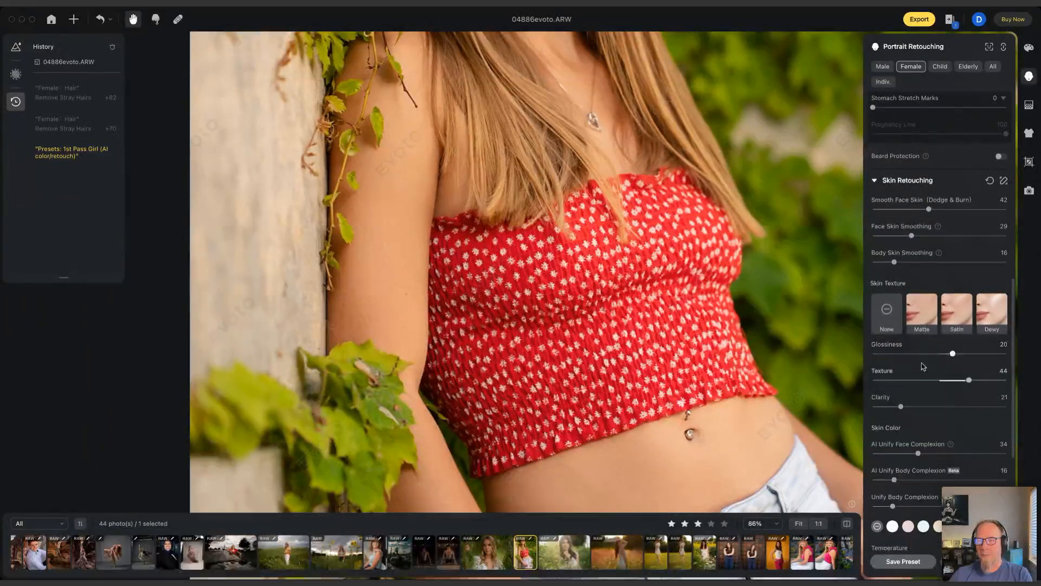
{"action": "scroll", "coordinate": [915, 363], "scroll_direction": "down", "scroll_amount": 3}
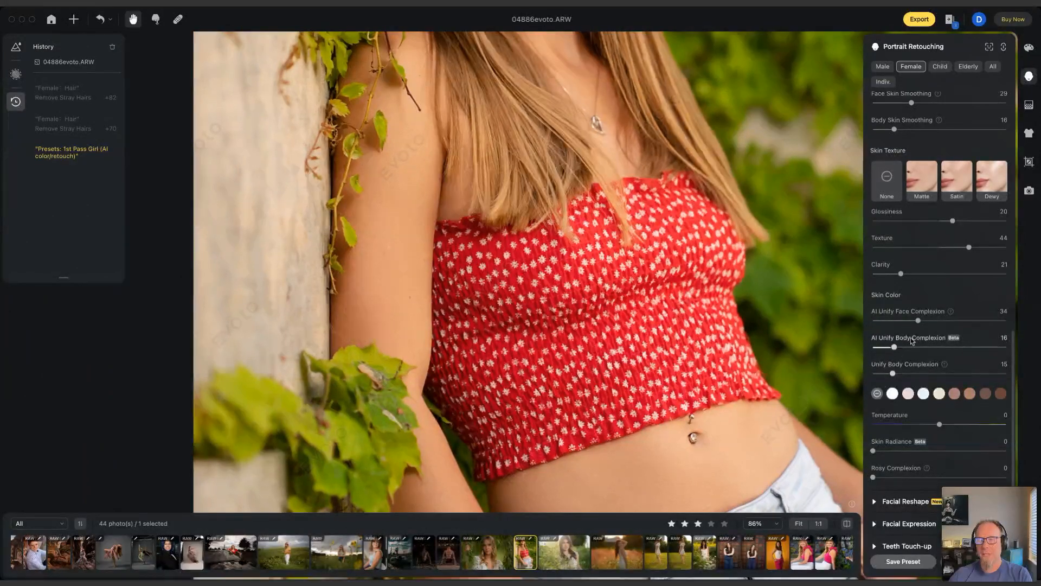
{"action": "left_click_drag", "start_coordinate": [896, 348], "coordinate": [998, 351]}
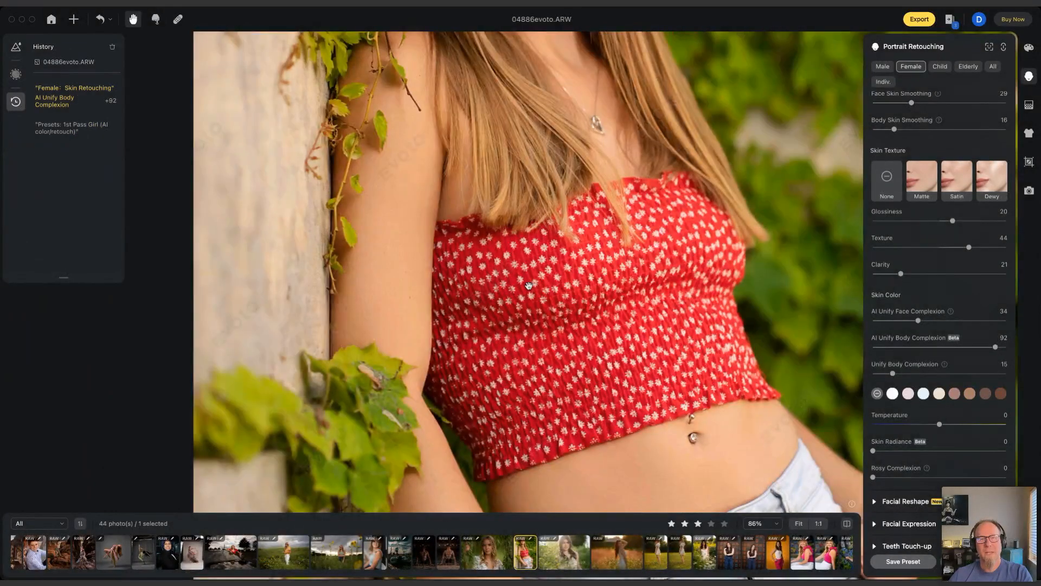
{"action": "mouse_move", "coordinate": [995, 347]}
{"action": "left_mouse_down"}
{"action": "mouse_move", "coordinate": [928, 350]}
{"action": "mouse_move", "coordinate": [991, 349]}
{"action": "left_mouse_up"}
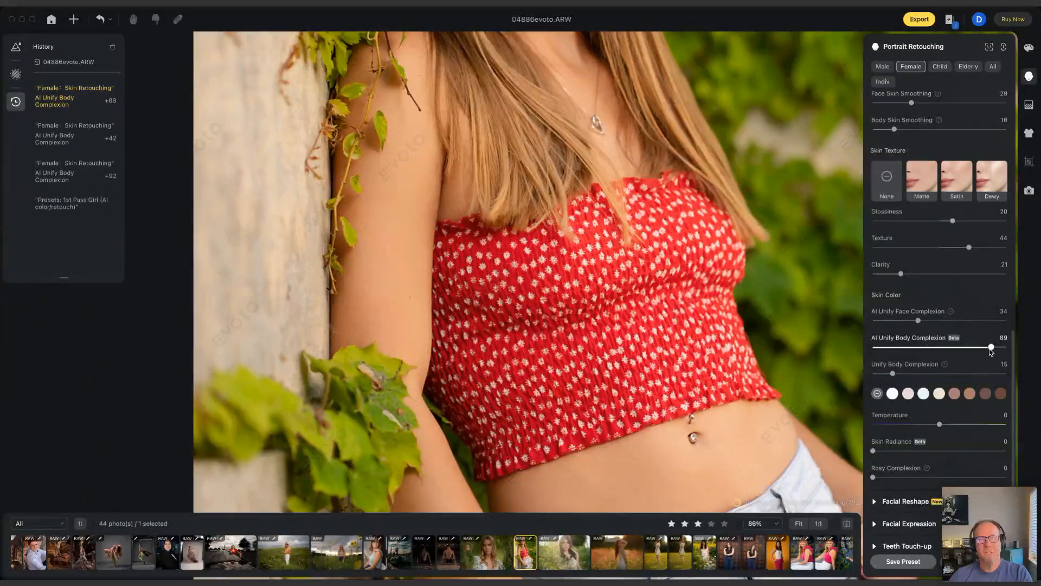
- Try AI Unify Body Complexion at 28, set it to 78, and set Unify Body Complexion to 84
{"action": "scroll", "coordinate": [566, 114], "scroll_direction": "up", "scroll_amount": 3}
{"action": "scroll", "coordinate": [567, 122], "scroll_direction": "up", "scroll_amount": 4}
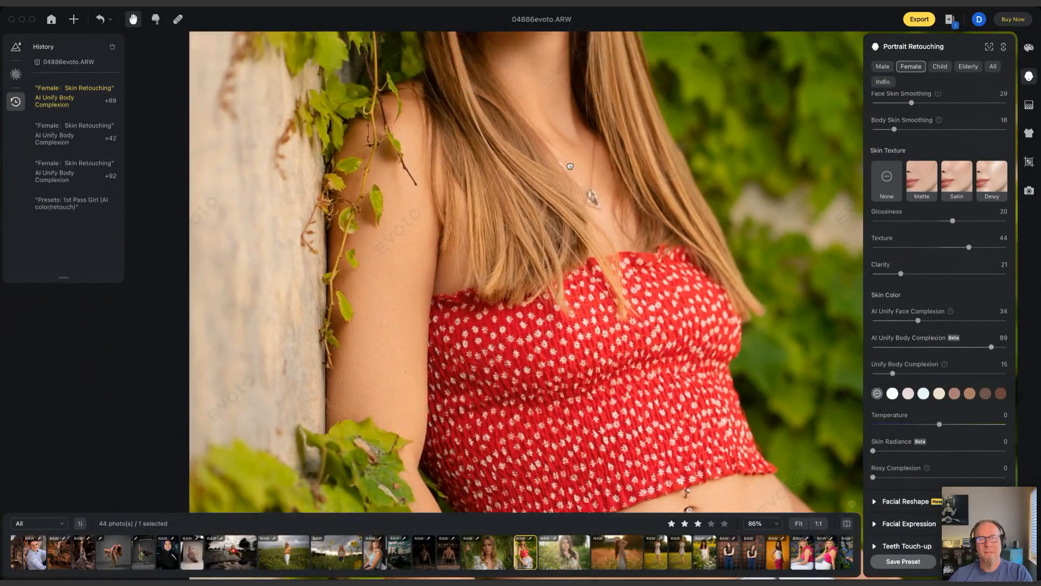
{"action": "scroll", "coordinate": [565, 132], "scroll_direction": "down", "scroll_amount": 3}
{"action": "left_click_drag", "start_coordinate": [548, 123], "coordinate": [608, 286]}
{"action": "left_click_drag", "start_coordinate": [992, 347], "coordinate": [910, 350]}
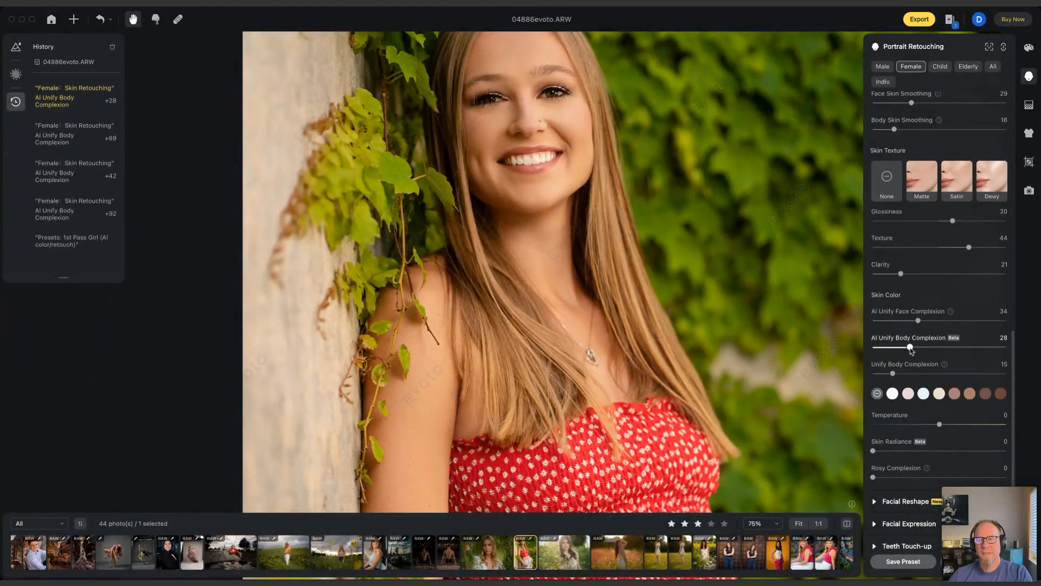
{"action": "left_click_drag", "start_coordinate": [975, 349], "coordinate": [984, 350]}
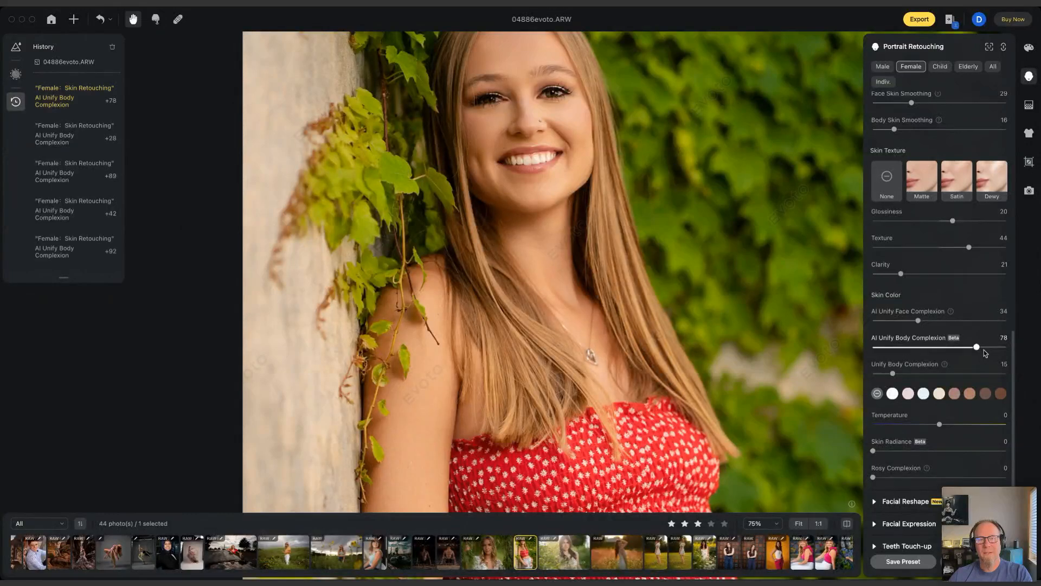
{"action": "left_click_drag", "start_coordinate": [892, 374], "coordinate": [985, 373]}
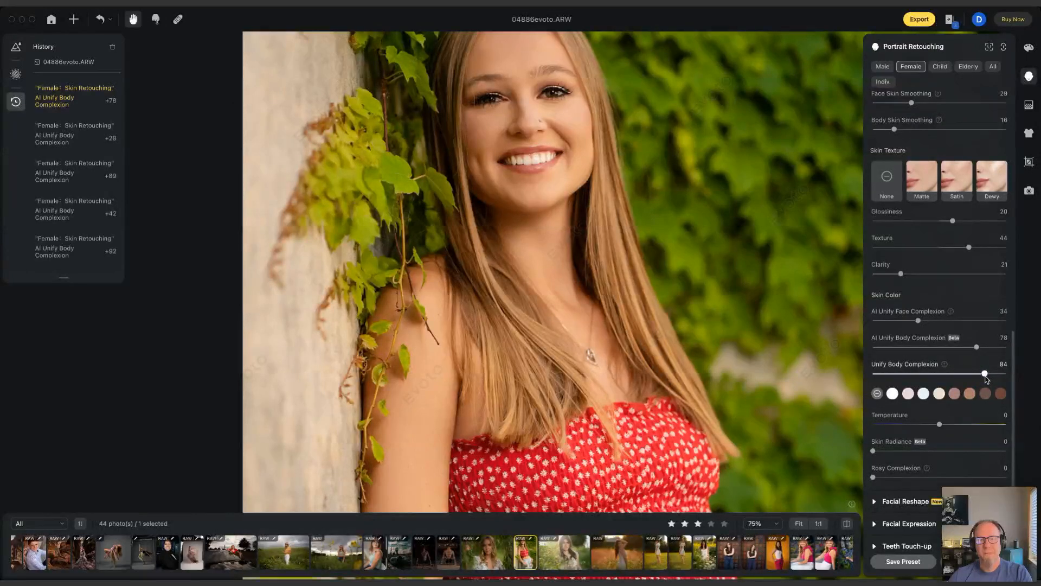
- Try several Skin Color swatches on the woman's skin, apply the dusty rose swatch, and set its amount to 26
{"action": "scroll", "coordinate": [965, 353], "scroll_direction": "down", "scroll_amount": 3}
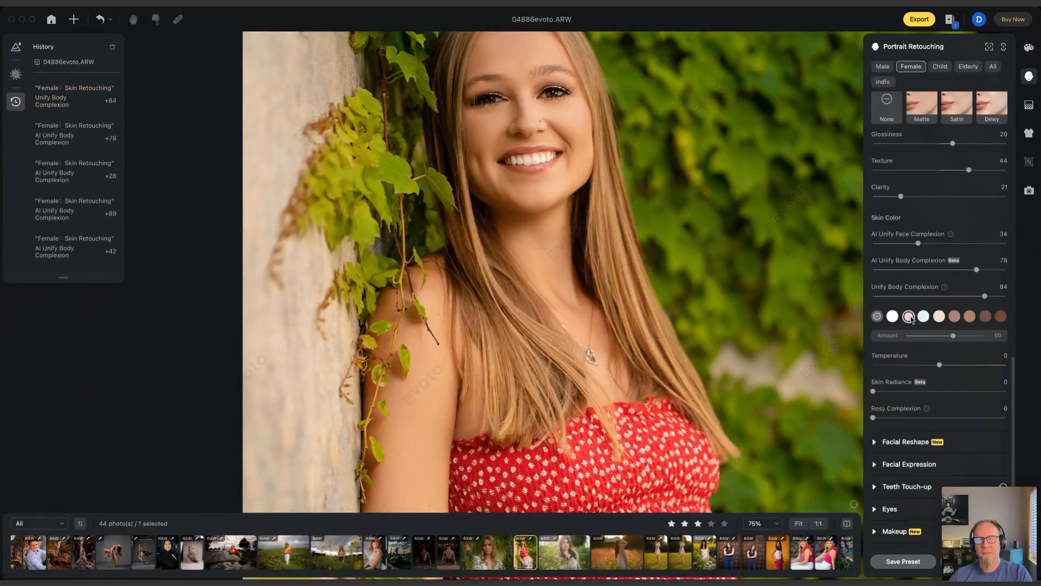
{"action": "left_click", "coordinate": [908, 316]}
{"action": "left_click", "coordinate": [939, 316]}
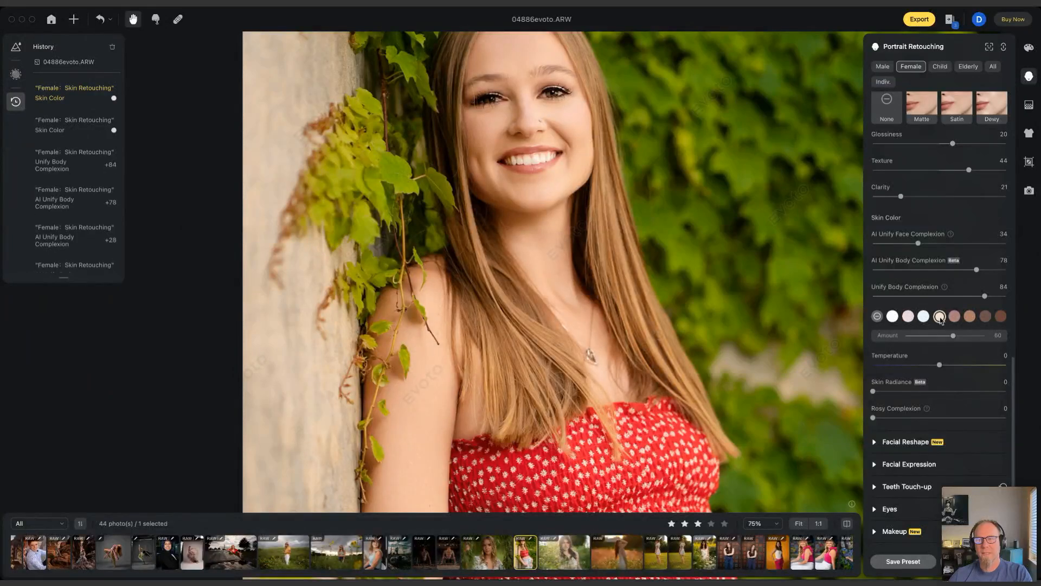
{"action": "left_click", "coordinate": [954, 317]}
{"action": "left_click", "coordinate": [970, 316]}
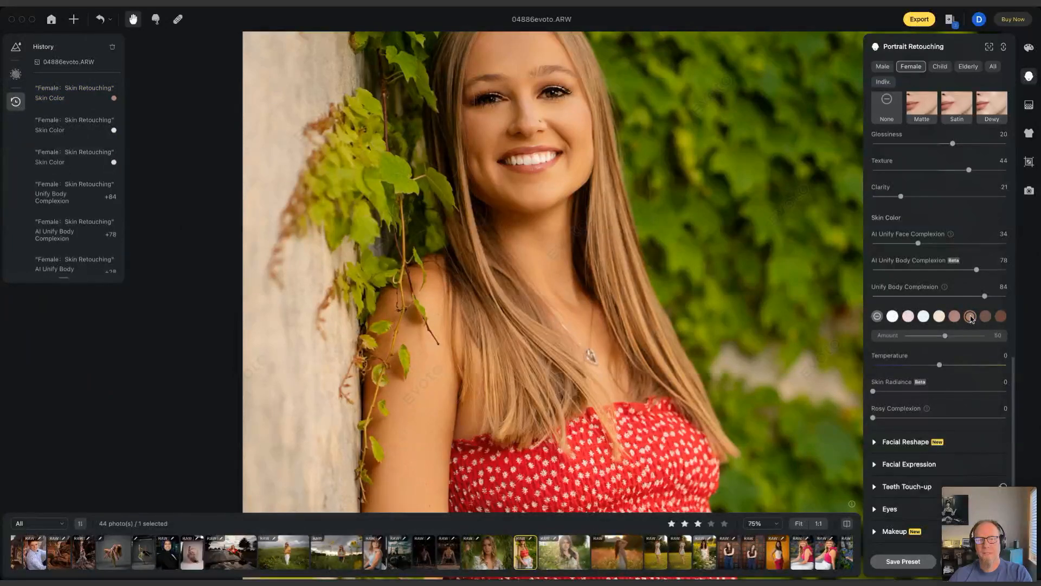
{"action": "left_click", "coordinate": [944, 317]}
{"action": "left_click", "coordinate": [954, 317]}
{"action": "left_click_drag", "start_coordinate": [945, 337], "coordinate": [886, 367]}
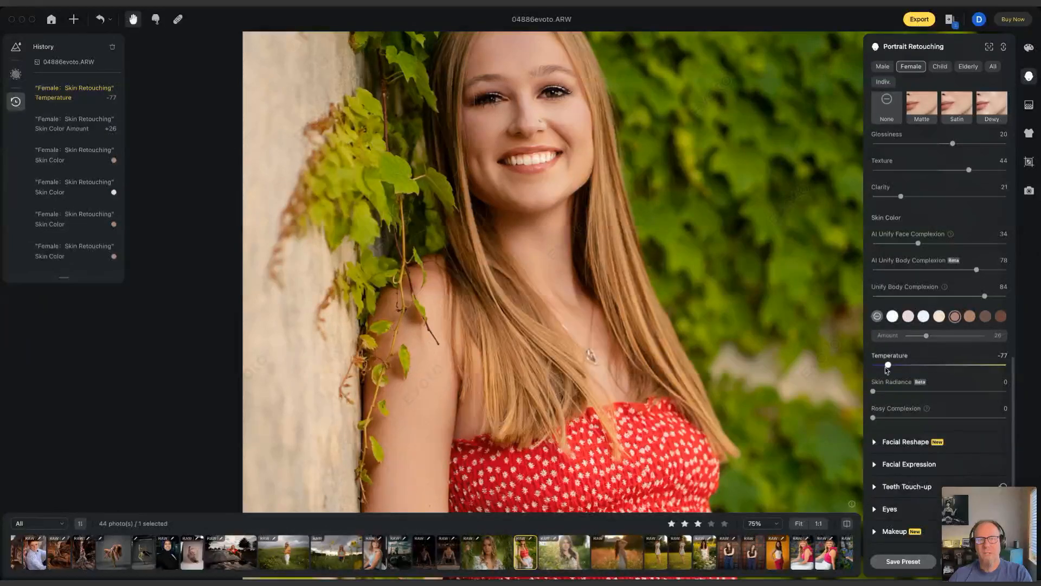
- Set the skin Temperature to -56 and Rosy Complexion to 48
{"action": "left_click_drag", "start_coordinate": [885, 366], "coordinate": [980, 369]}
{"action": "left_click_drag", "start_coordinate": [873, 366], "coordinate": [901, 373]}
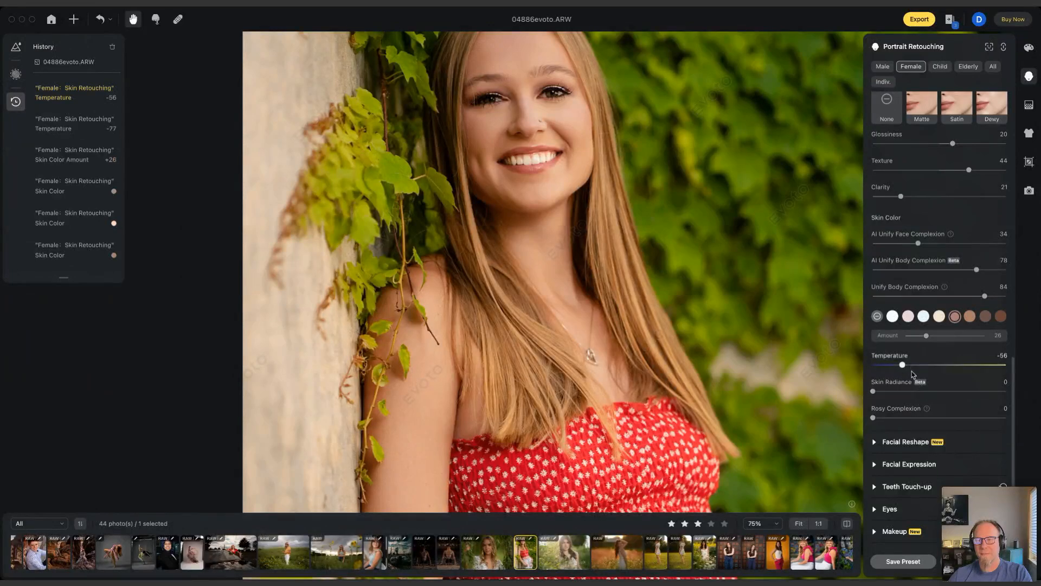
{"action": "left_click_drag", "start_coordinate": [874, 417], "coordinate": [938, 420]}
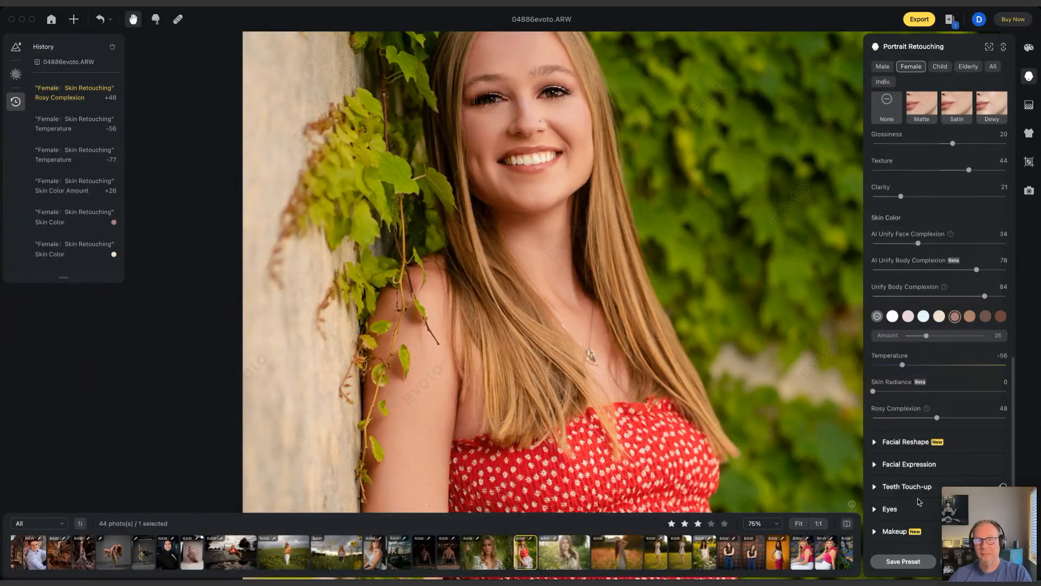
- Try the Nude, Chic, Hardcore and Koi Makeup Suites on the woman's face, and apply the Youthful suite
{"action": "scroll", "coordinate": [929, 490], "scroll_direction": "down", "scroll_amount": 2}
{"action": "left_click", "coordinate": [874, 494]}
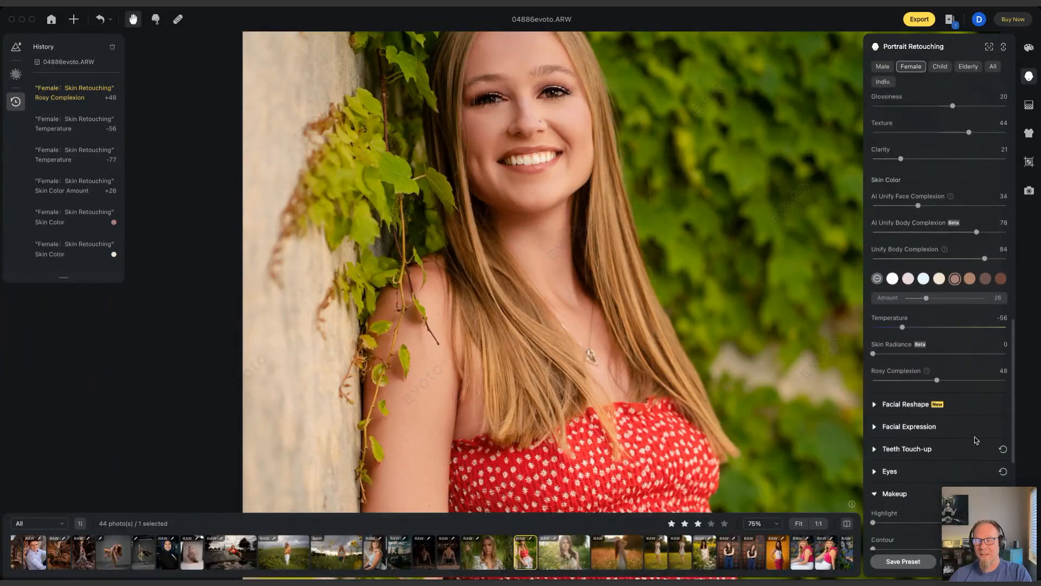
{"action": "scroll", "coordinate": [975, 437], "scroll_direction": "down", "scroll_amount": 10}
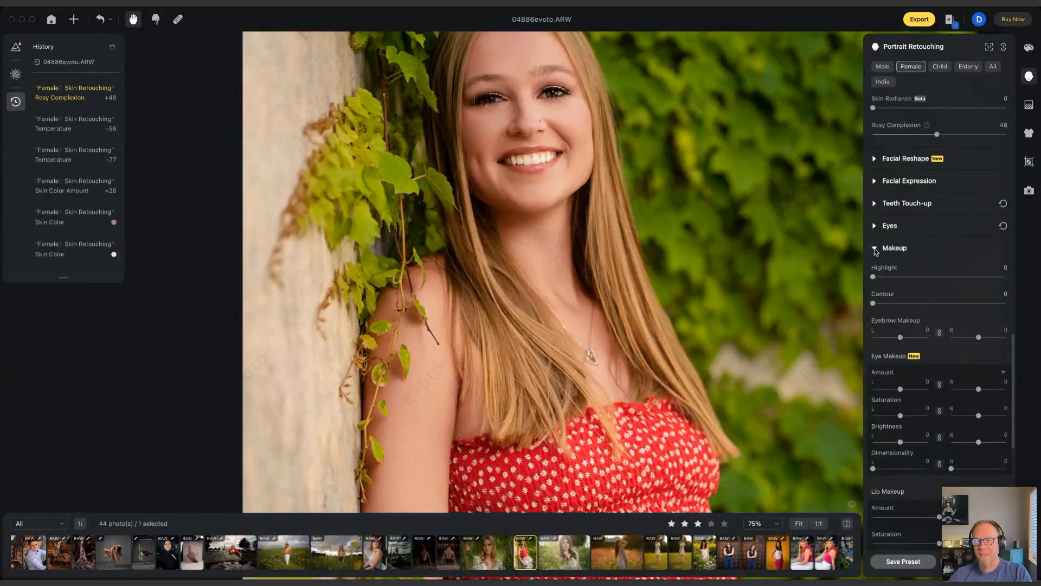
{"action": "scroll", "coordinate": [908, 326], "scroll_direction": "down", "scroll_amount": 5}
{"action": "scroll", "coordinate": [913, 363], "scroll_direction": "down", "scroll_amount": 2}
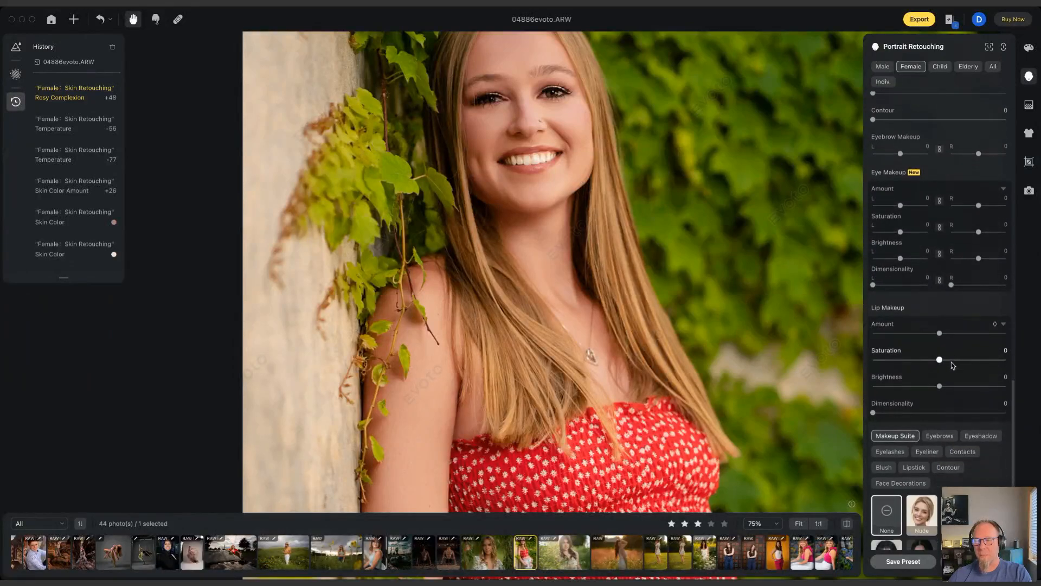
{"action": "left_click", "coordinate": [931, 492]}
{"action": "scroll", "coordinate": [534, 120], "scroll_direction": "up", "scroll_amount": 3}
{"action": "scroll", "coordinate": [534, 120], "scroll_direction": "up", "scroll_amount": 3}
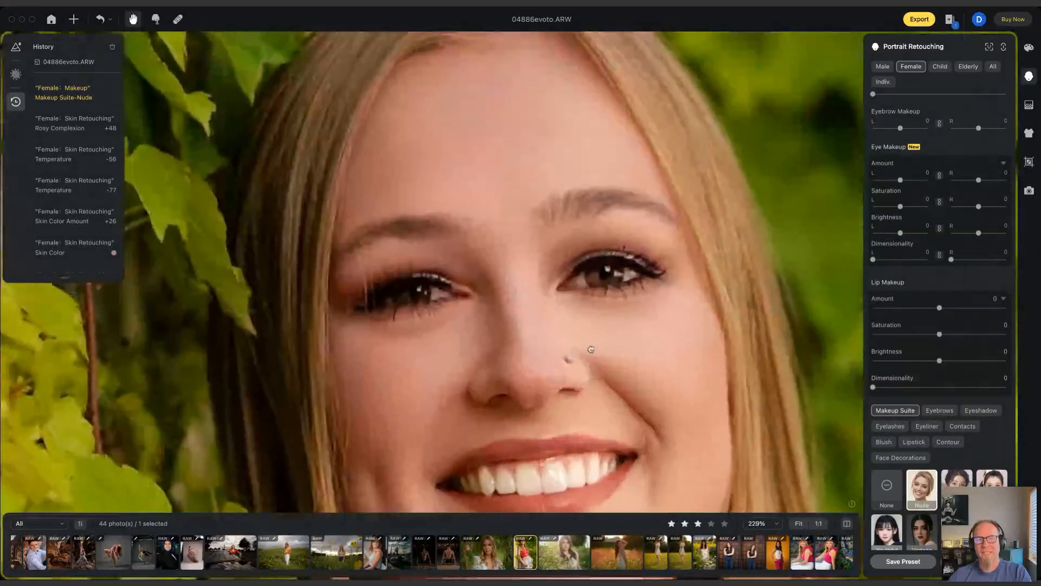
{"action": "left_click", "coordinate": [957, 530]}
{"action": "scroll", "coordinate": [971, 530], "scroll_direction": "down", "scroll_amount": 1}
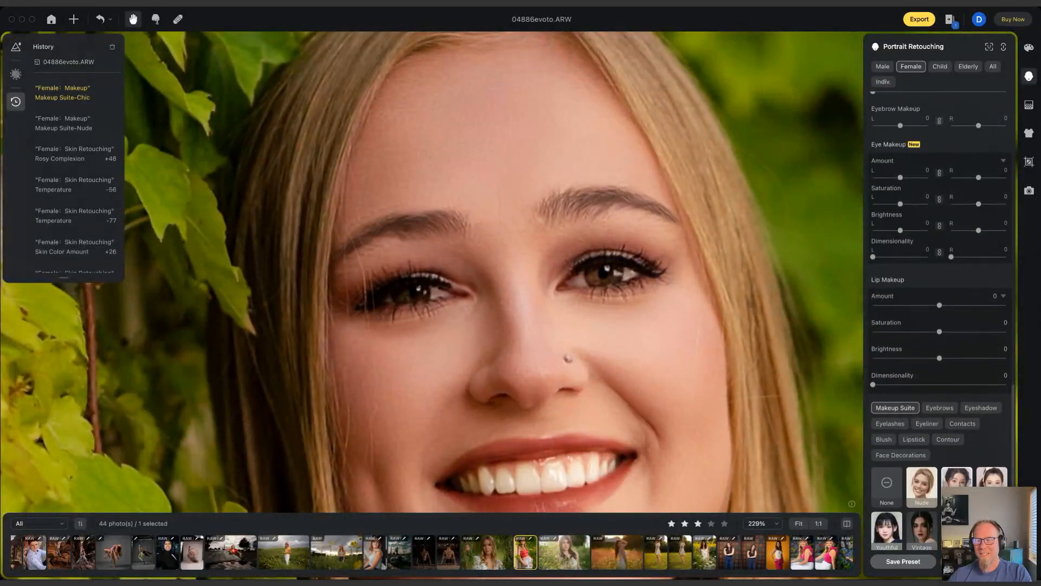
{"action": "left_click", "coordinate": [991, 530]}
{"action": "left_click", "coordinate": [991, 531]}
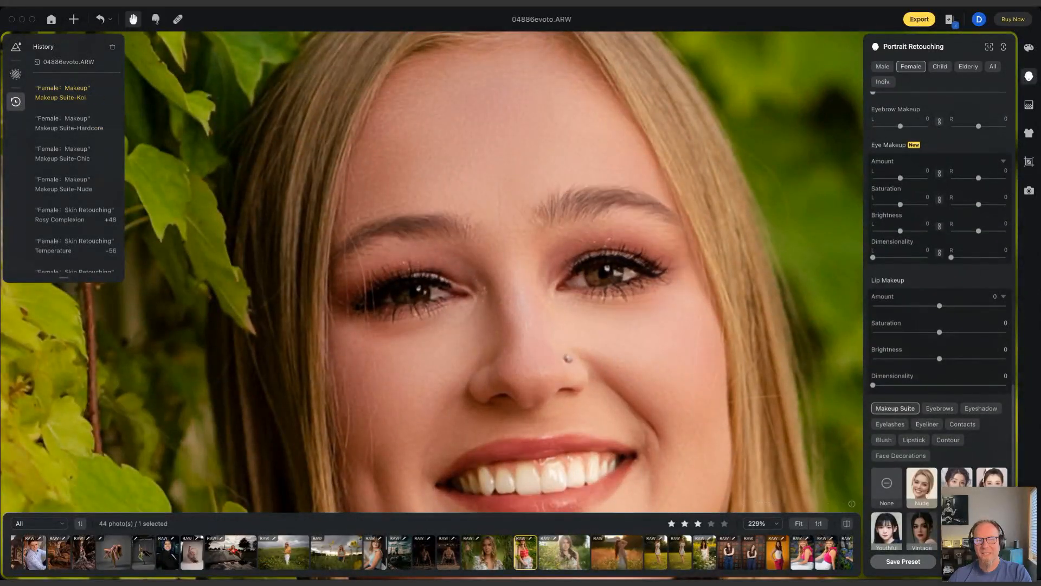
{"action": "left_click", "coordinate": [885, 533]}
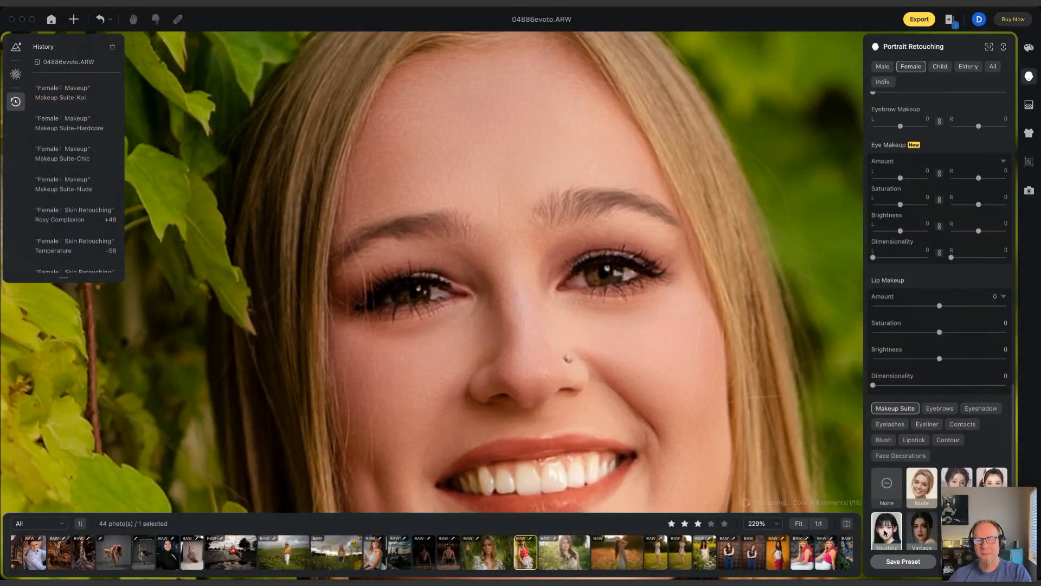
- Try the 01 Contour makeup style on the face, and apply Contour 05
{"action": "left_click", "coordinate": [947, 438]}
{"action": "left_click", "coordinate": [921, 486]}
{"action": "left_click", "coordinate": [921, 529]}
{"action": "scroll", "coordinate": [692, 325], "scroll_direction": "down", "scroll_amount": 5}
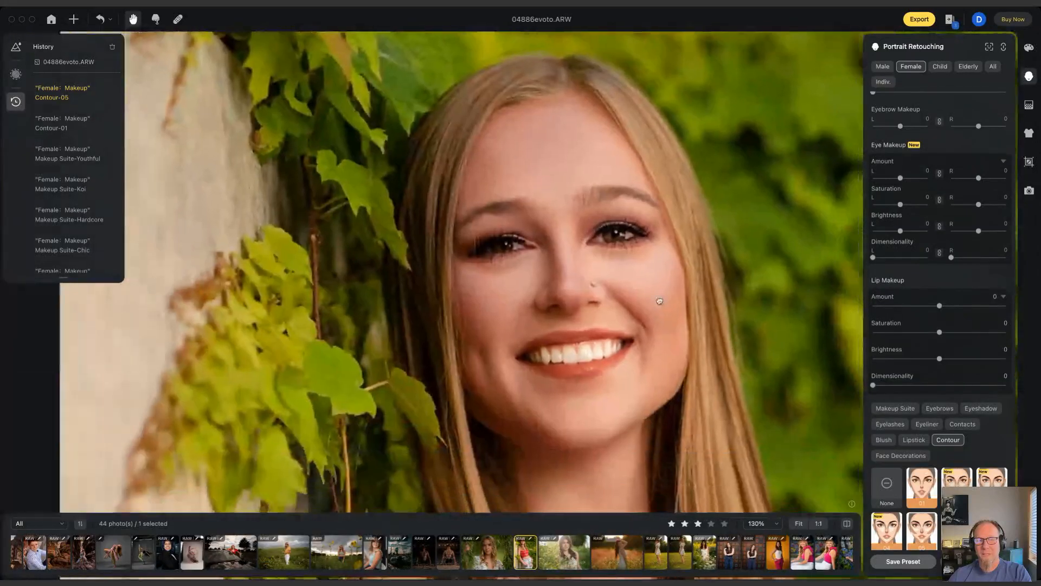
- Change the Skin Retouching Temperature to 18
{"action": "scroll", "coordinate": [964, 323], "scroll_direction": "up", "scroll_amount": 5}
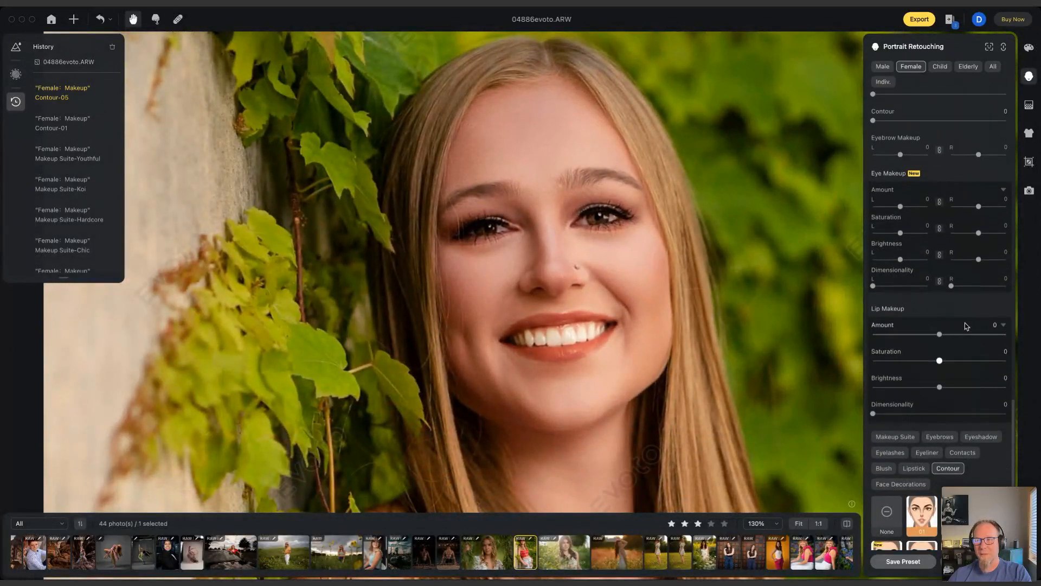
{"action": "scroll", "coordinate": [964, 323], "scroll_direction": "up", "scroll_amount": 5}
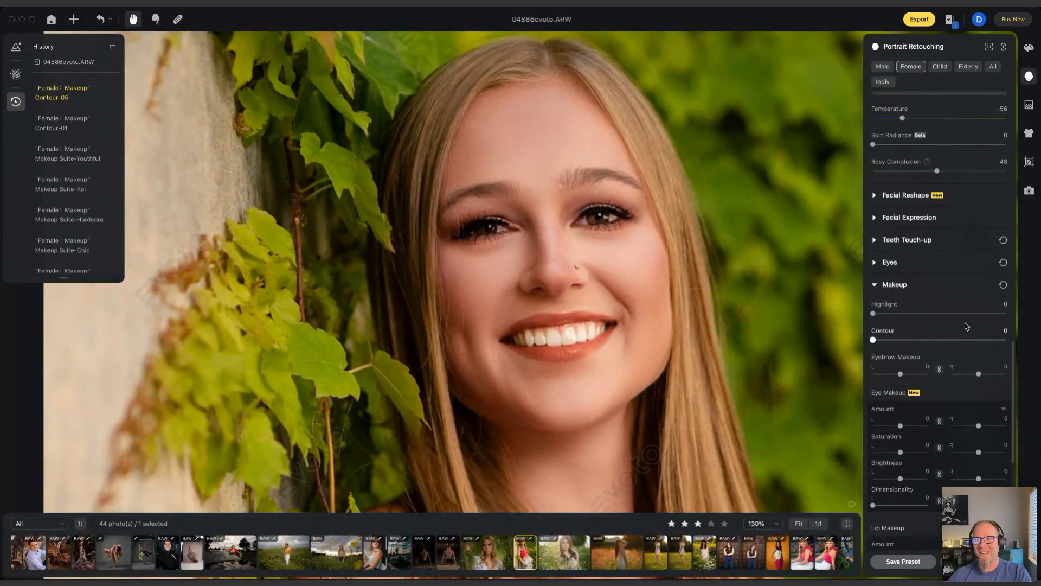
{"action": "left_click_drag", "start_coordinate": [902, 264], "coordinate": [952, 265]}
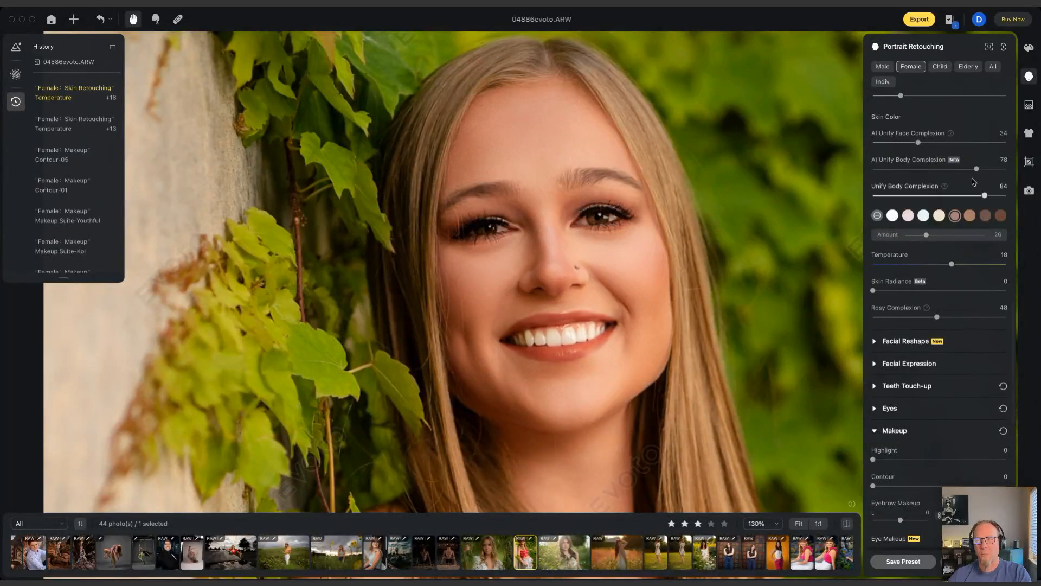
- Review the Blemish Removal settings and the local Person color adjustments with the individual woman's mask, and return to Portrait Retouching
{"action": "scroll", "coordinate": [955, 119], "scroll_direction": "up", "scroll_amount": 10}
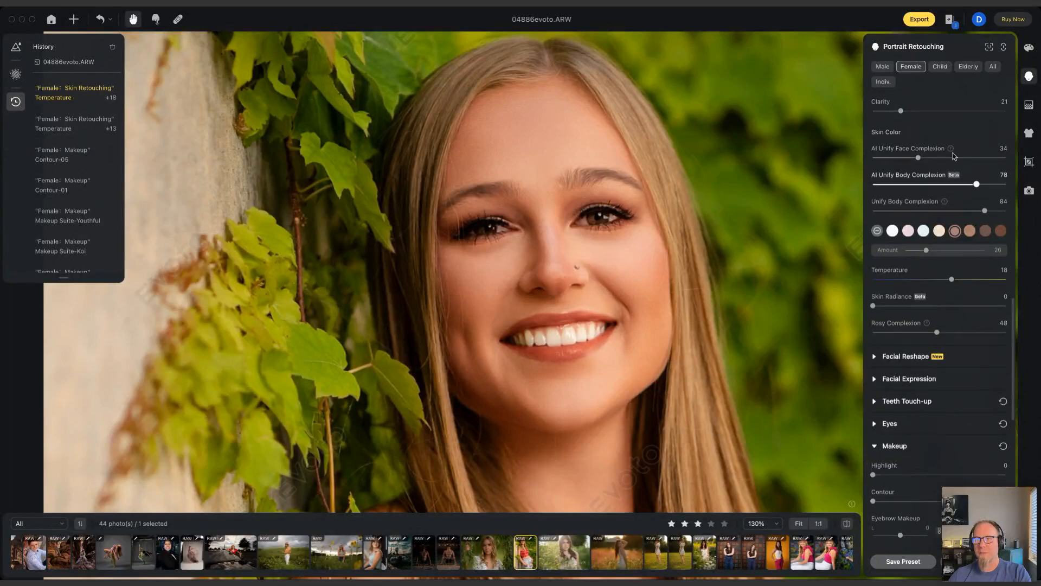
{"action": "scroll", "coordinate": [954, 156], "scroll_direction": "up", "scroll_amount": 8}
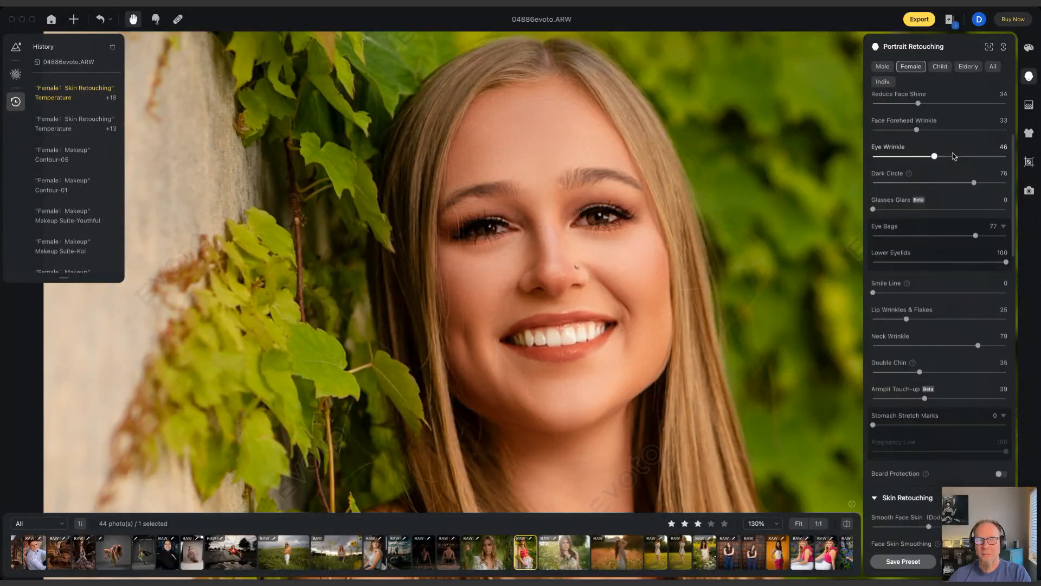
{"action": "scroll", "coordinate": [954, 156], "scroll_direction": "up", "scroll_amount": 2}
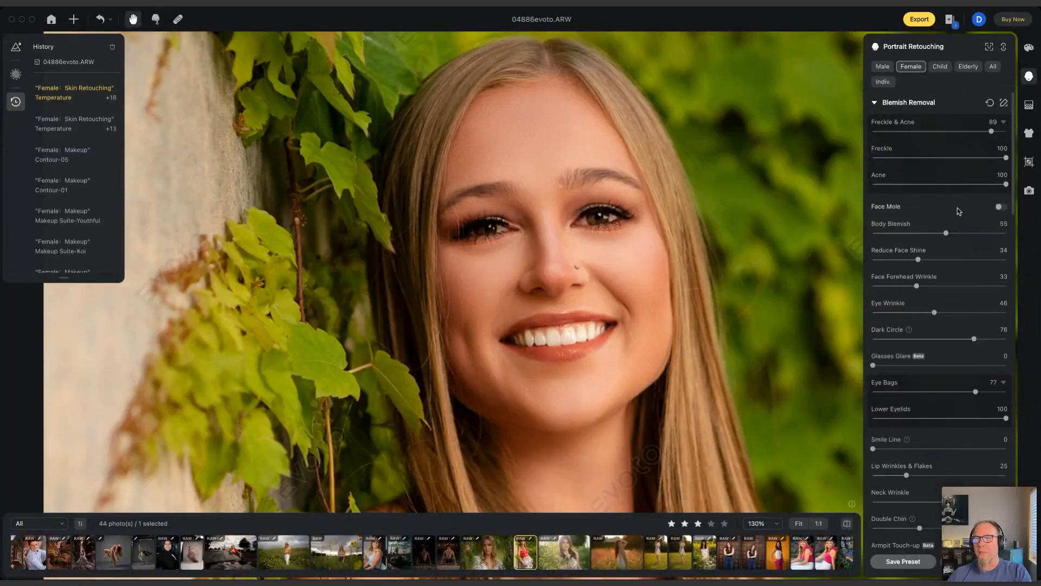
{"action": "left_click", "coordinate": [1028, 49]}
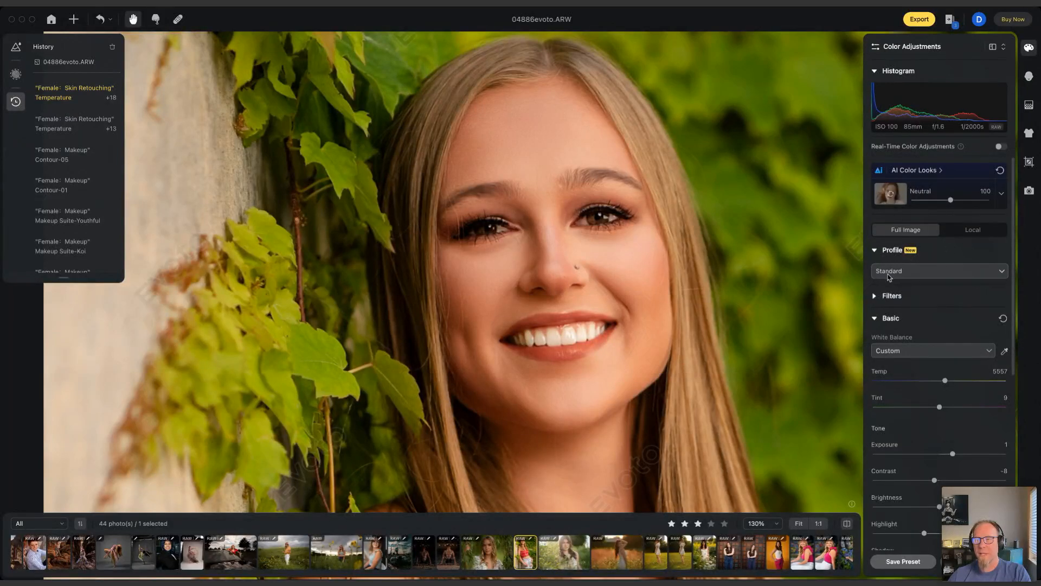
{"action": "left_click", "coordinate": [964, 234]}
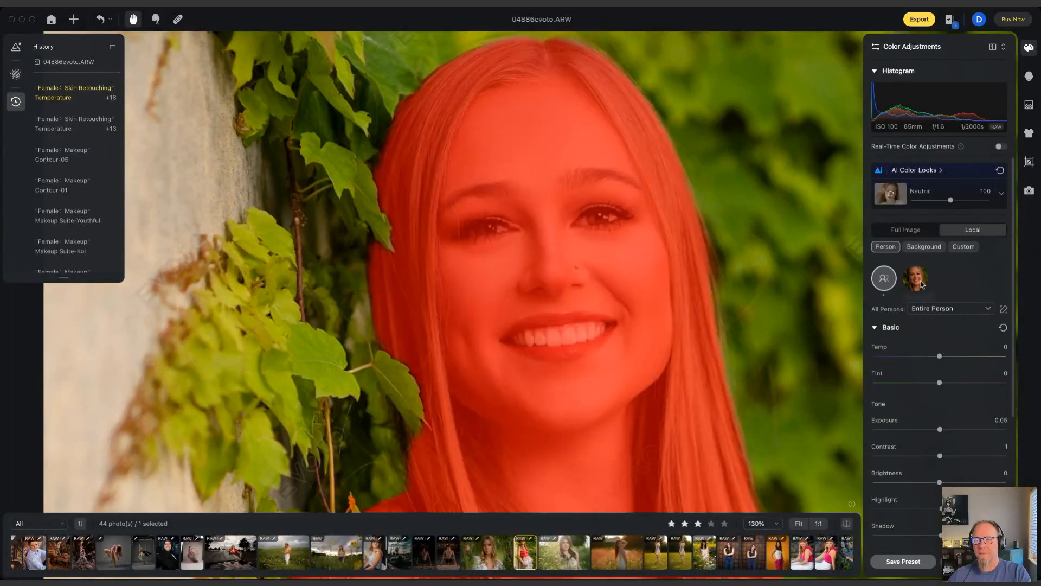
{"action": "left_click", "coordinate": [916, 288]}
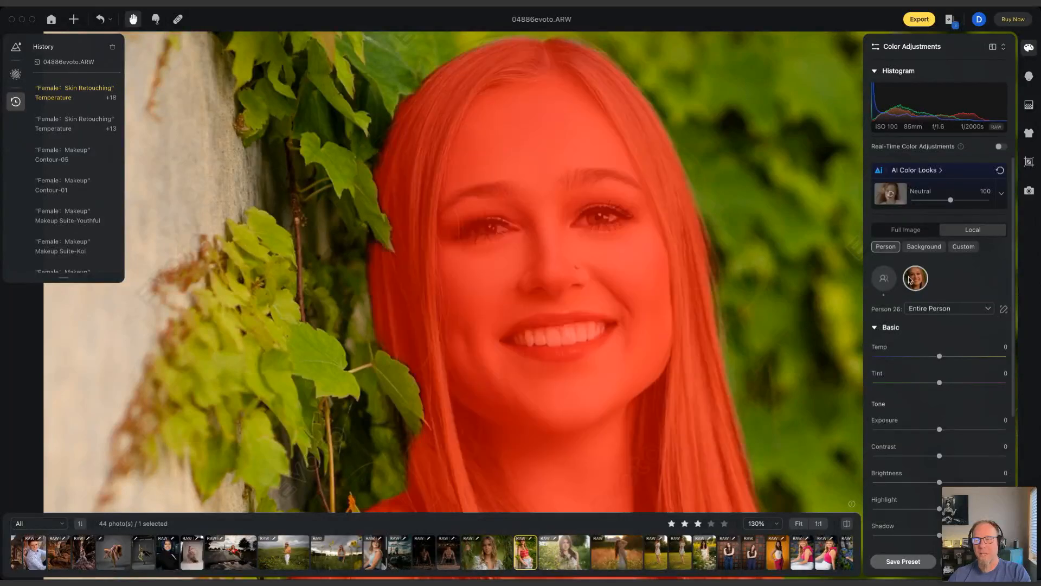
{"action": "left_click", "coordinate": [1028, 74]}
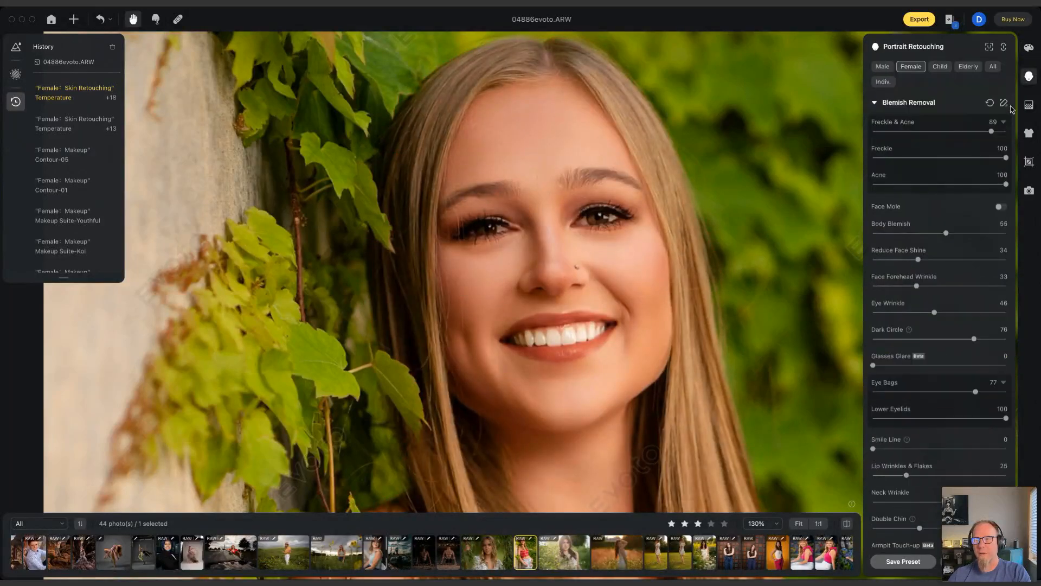
- Switch to 04889evoto.ARW, the woman in the floral dress, and set AI Unify Body Complexion to 70
{"action": "scroll", "coordinate": [972, 268], "scroll_direction": "down", "scroll_amount": 5}
{"action": "scroll", "coordinate": [946, 399], "scroll_direction": "down", "scroll_amount": 4}
{"action": "scroll", "coordinate": [537, 493], "scroll_direction": "down", "scroll_amount": 5}
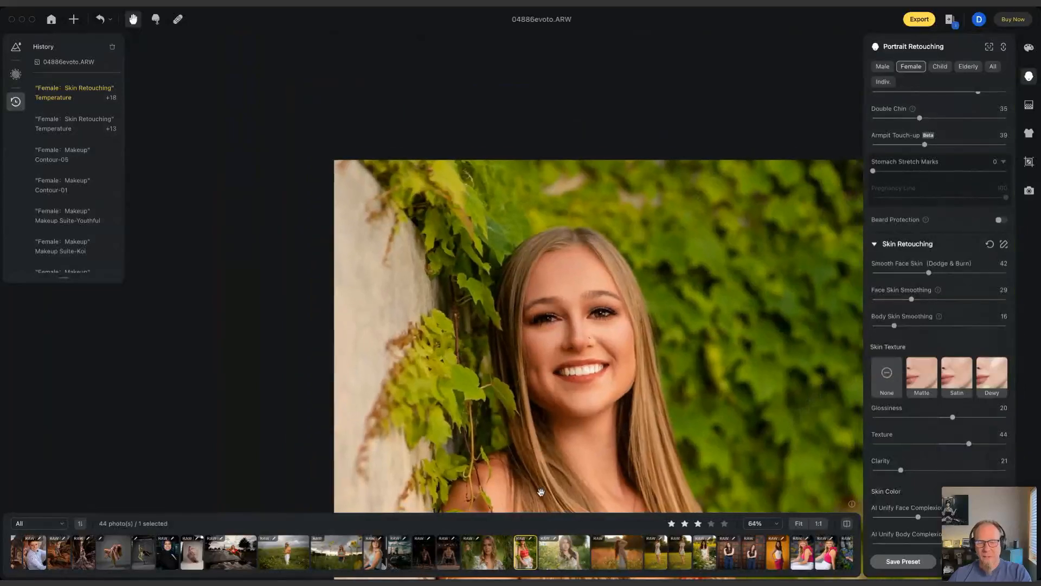
{"action": "left_click", "coordinate": [660, 564]}
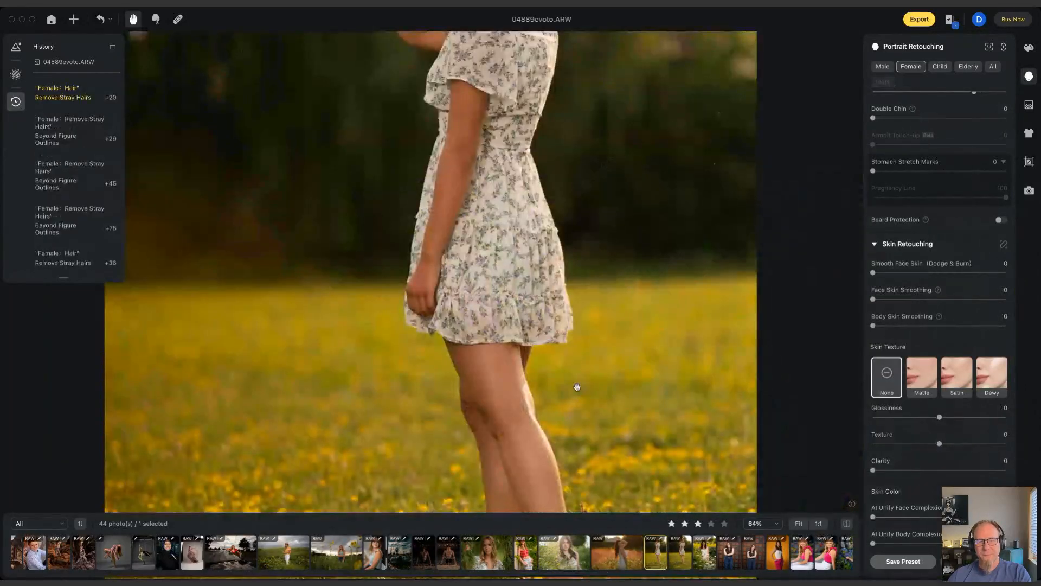
{"action": "left_click_drag", "start_coordinate": [589, 361], "coordinate": [592, 428]}
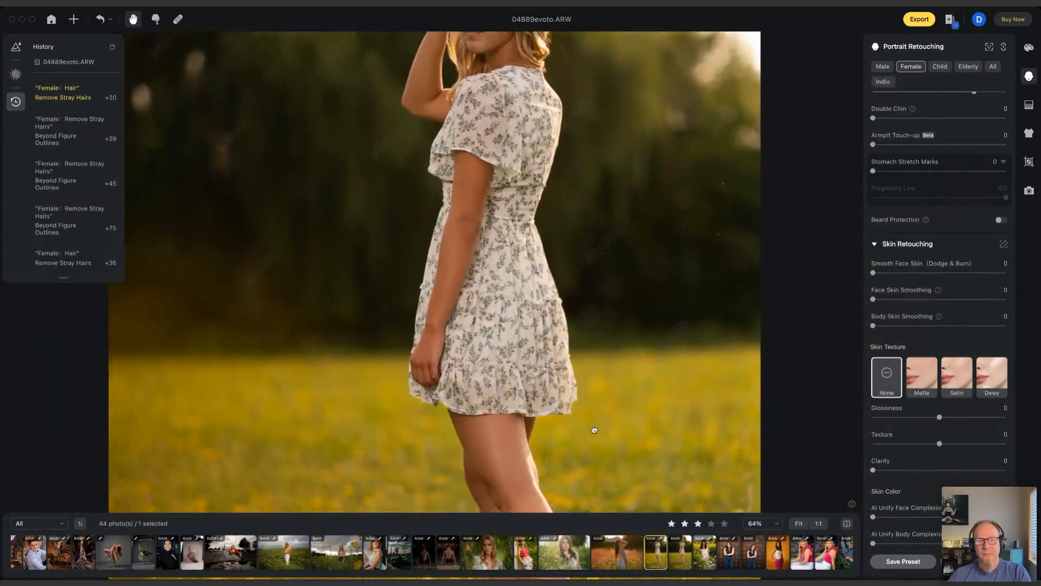
{"action": "scroll", "coordinate": [593, 428], "scroll_direction": "down", "scroll_amount": 1}
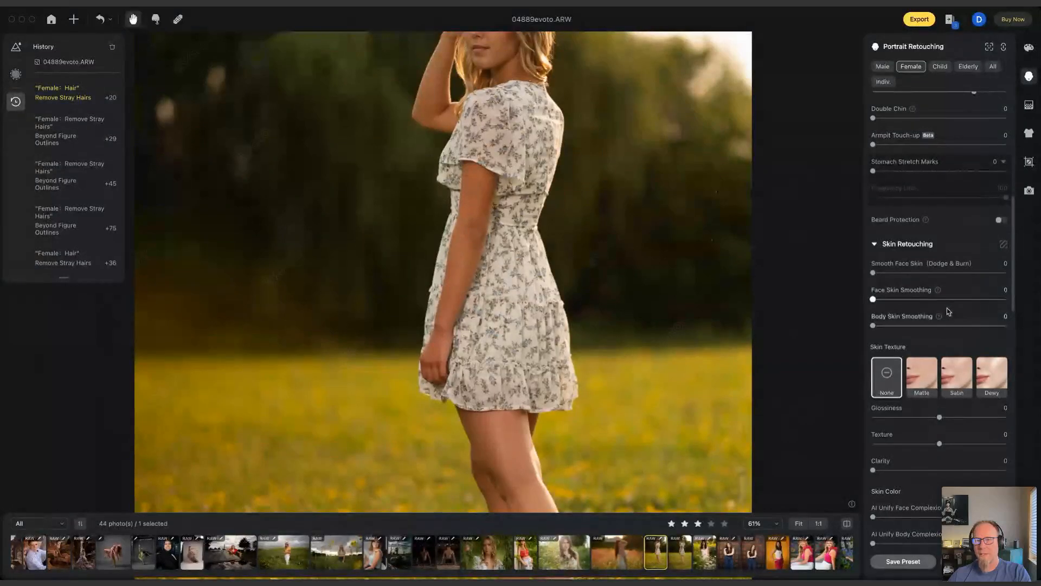
{"action": "scroll", "coordinate": [932, 321], "scroll_direction": "down", "scroll_amount": 5}
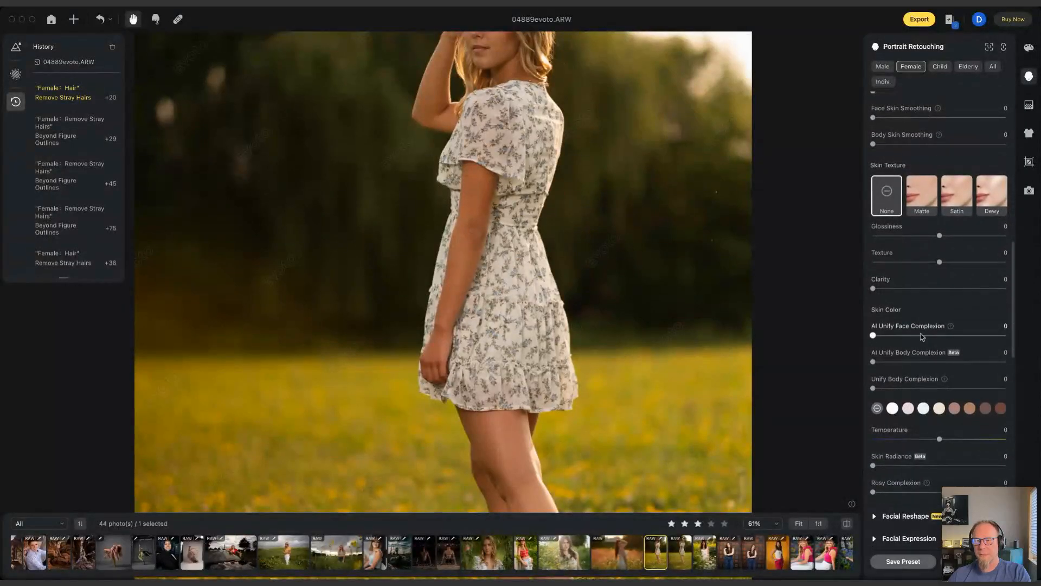
{"action": "left_click_drag", "start_coordinate": [873, 362], "coordinate": [966, 362]}
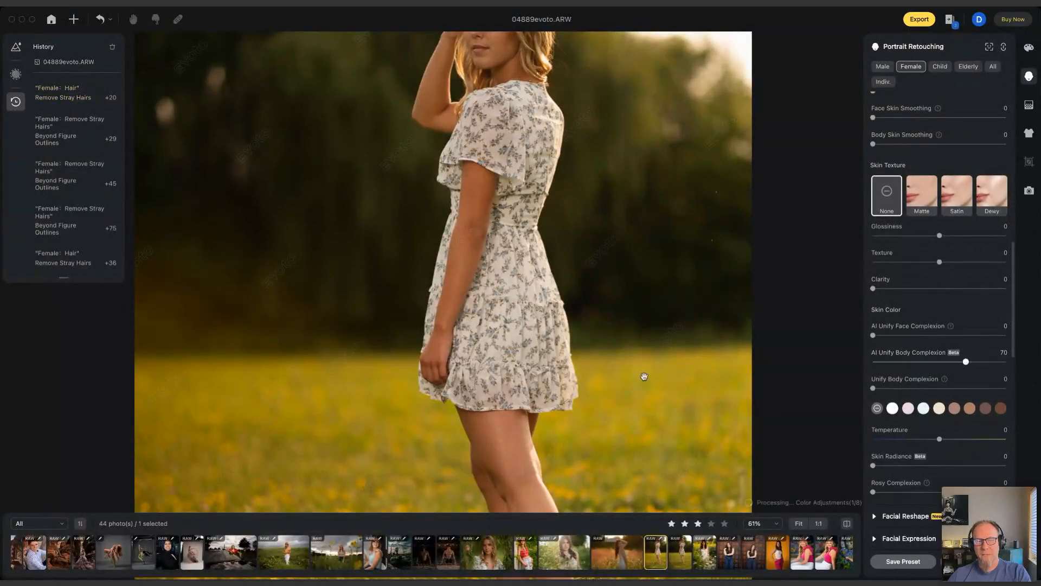
- Compare the photo before and after its edits, examining the skin tone of the arms and legs
{"action": "key", "text": "backslash"}
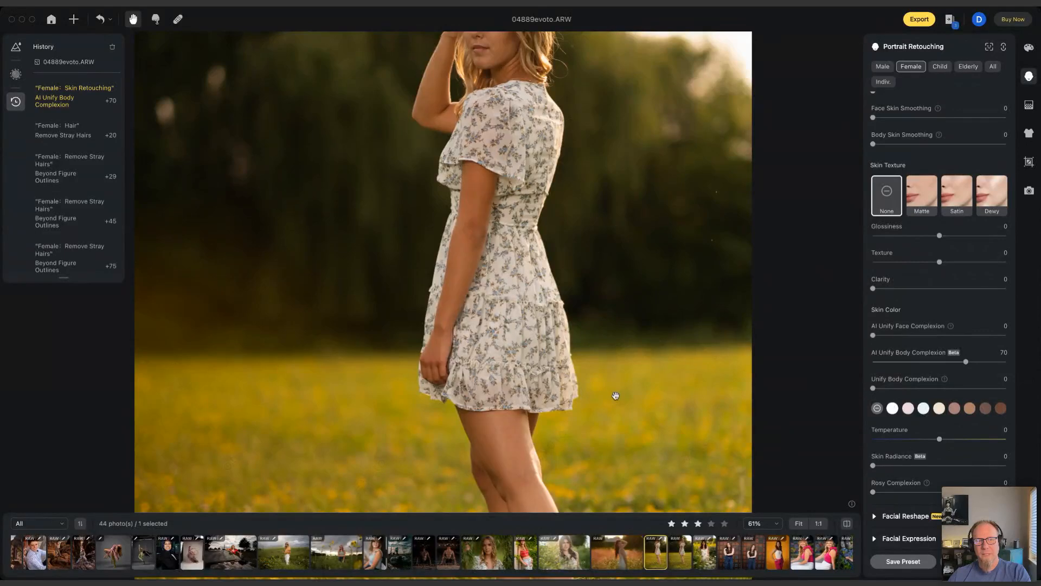
{"action": "key", "text": "backslash"}
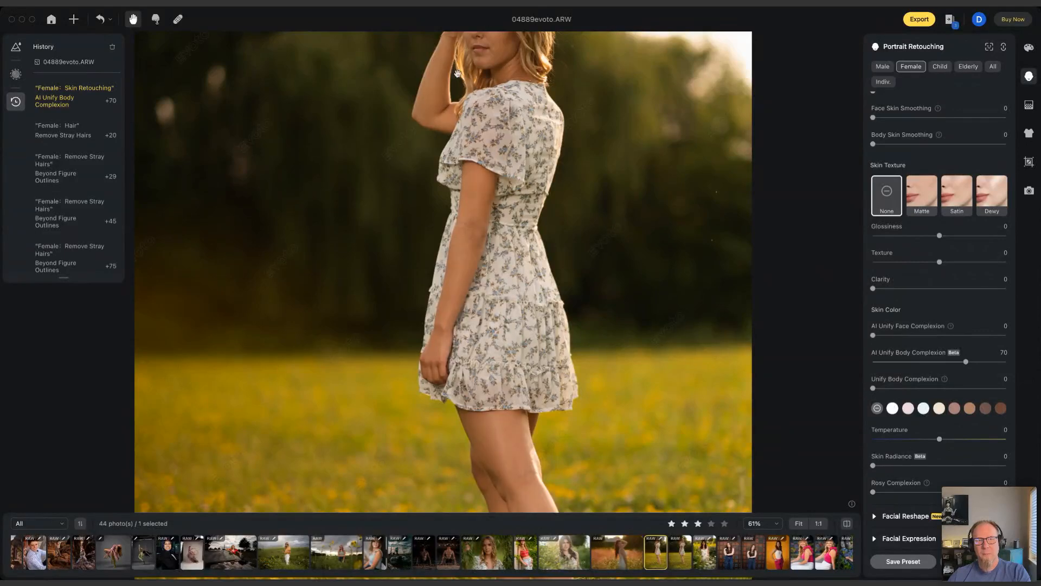
{"action": "key", "text": "backslash"}
{"action": "key", "text": "backslash"}
{"action": "key", "text": "backslash"}
{"action": "key", "text": "backslash"}
- Set Unify Body Complexion to 78 and compare the photo with its original state
{"action": "left_click_drag", "start_coordinate": [574, 242], "coordinate": [572, 283]}
{"action": "left_click_drag", "start_coordinate": [876, 388], "coordinate": [976, 388]}
{"action": "key", "text": "backslash"}
{"action": "key", "text": "backslash"}
{"action": "key", "text": "backslash"}
{"action": "key", "text": "backslash"}
{"action": "key", "text": "backslash"}
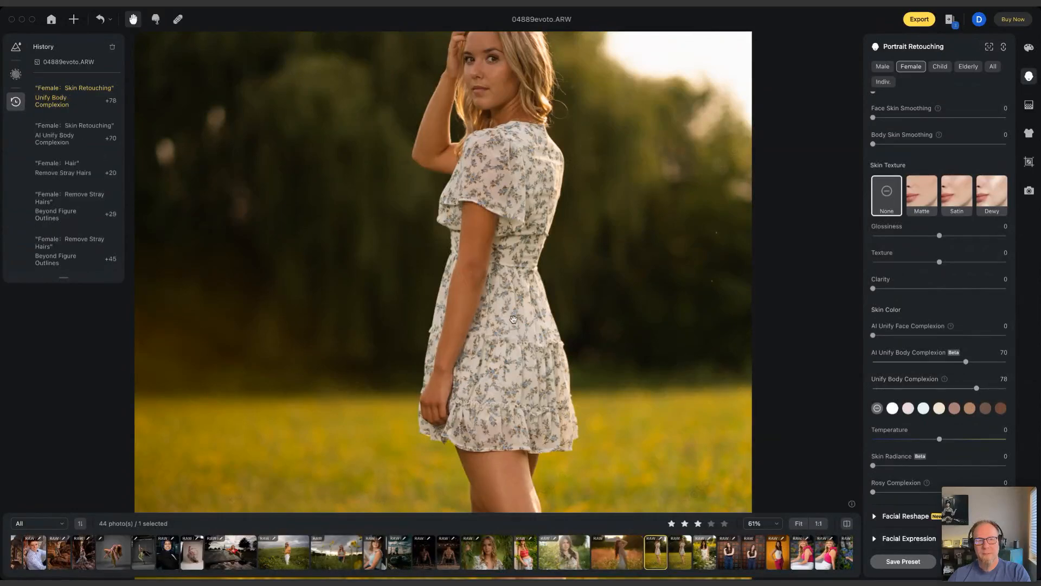
{"action": "key", "text": "backslash"}
{"action": "key", "text": "backslash"}
{"action": "key", "text": "backslash"}
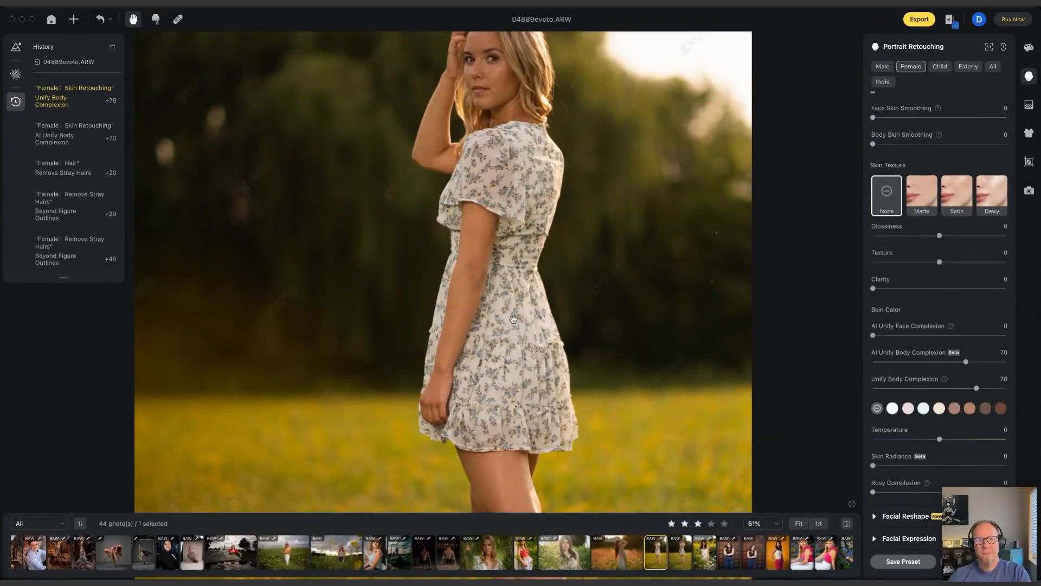
- Show the photo at a reduced size and compare the whole figure's complexion before and after the edits
{"action": "key", "text": "super+0"}
{"action": "key", "text": "backslash"}
{"action": "key", "text": "backslash"}
{"action": "key", "text": "backslash"}
{"action": "left_click_drag", "start_coordinate": [540, 355], "coordinate": [544, 330]}
{"action": "key", "text": "backslash"}
{"action": "key", "text": "backslash"}
{"action": "key", "text": "backslash"}
{"action": "key", "text": "backslash"}
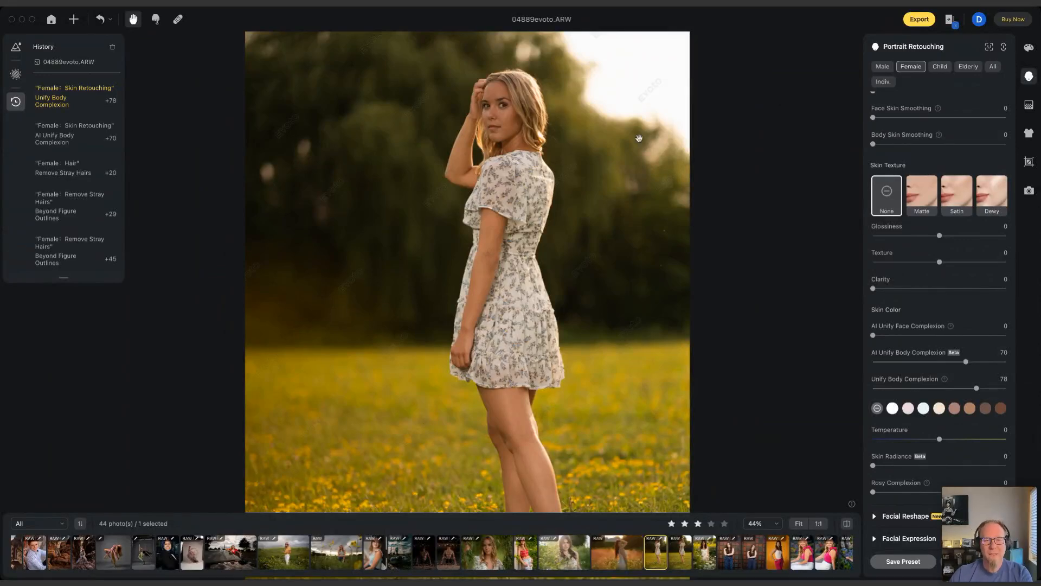
{"action": "scroll", "coordinate": [521, 284], "scroll_direction": "down", "scroll_amount": 2}
{"action": "scroll", "coordinate": [521, 284], "scroll_direction": "up", "scroll_amount": 1}
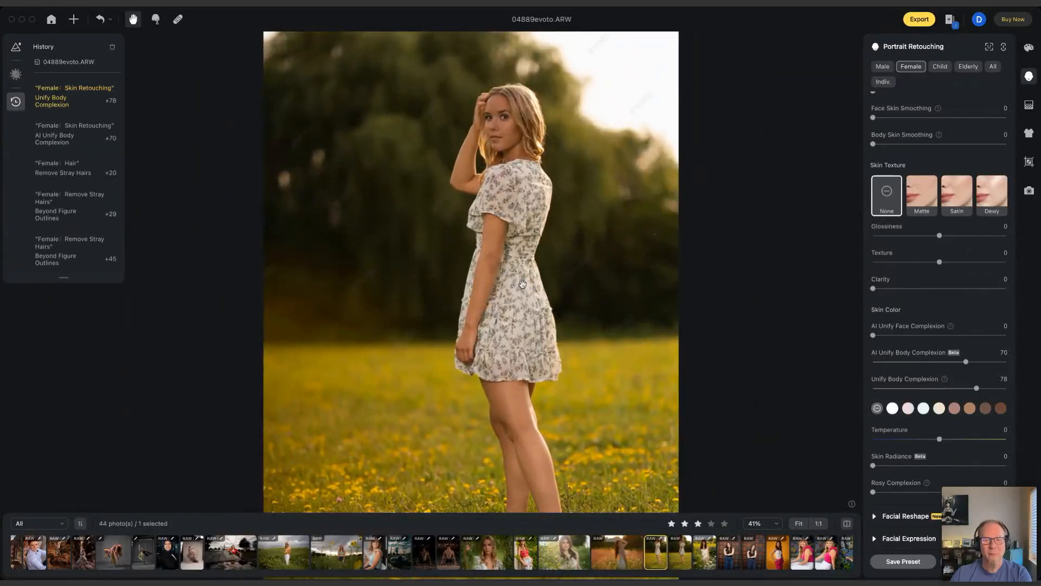
{"action": "scroll", "coordinate": [539, 332], "scroll_direction": "down", "scroll_amount": 2}
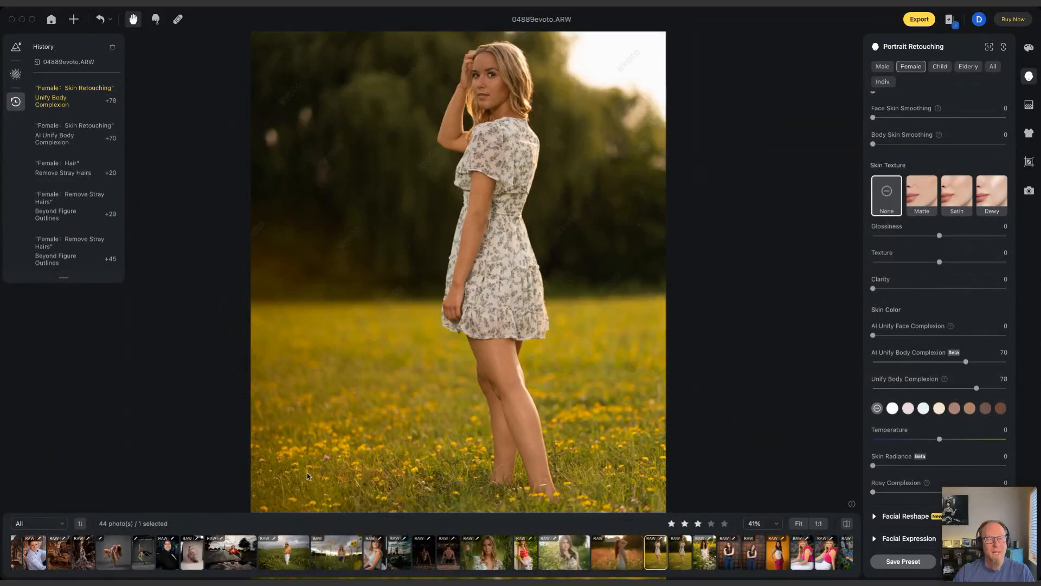
- View the woman in glasses, 04879evoto.ARW, then switch to the soccer photo 04882evoto.ARW and examine its local person Color Adjustments
{"action": "left_click", "coordinate": [283, 545]}
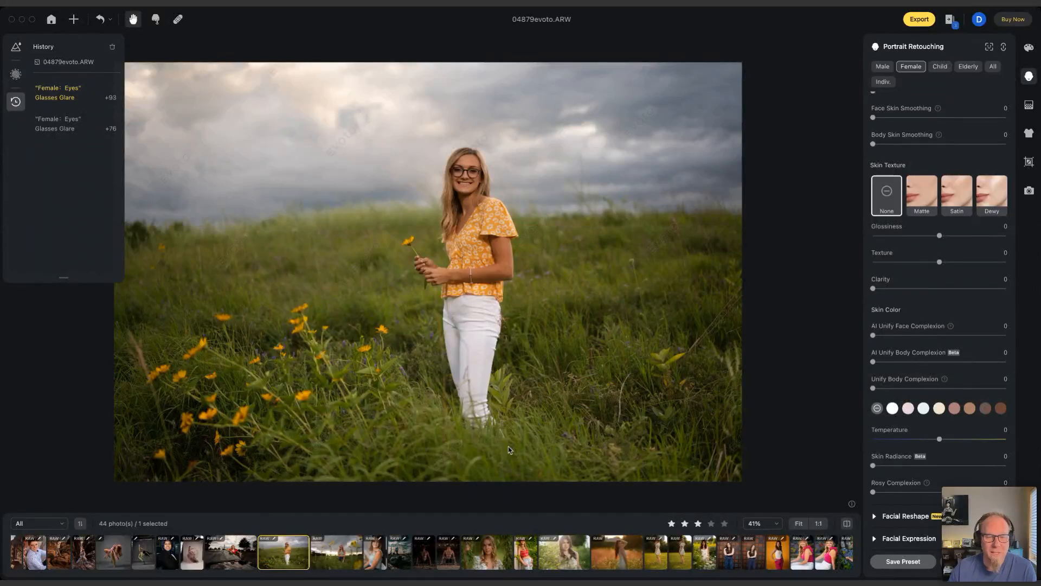
{"action": "left_click", "coordinate": [398, 552]}
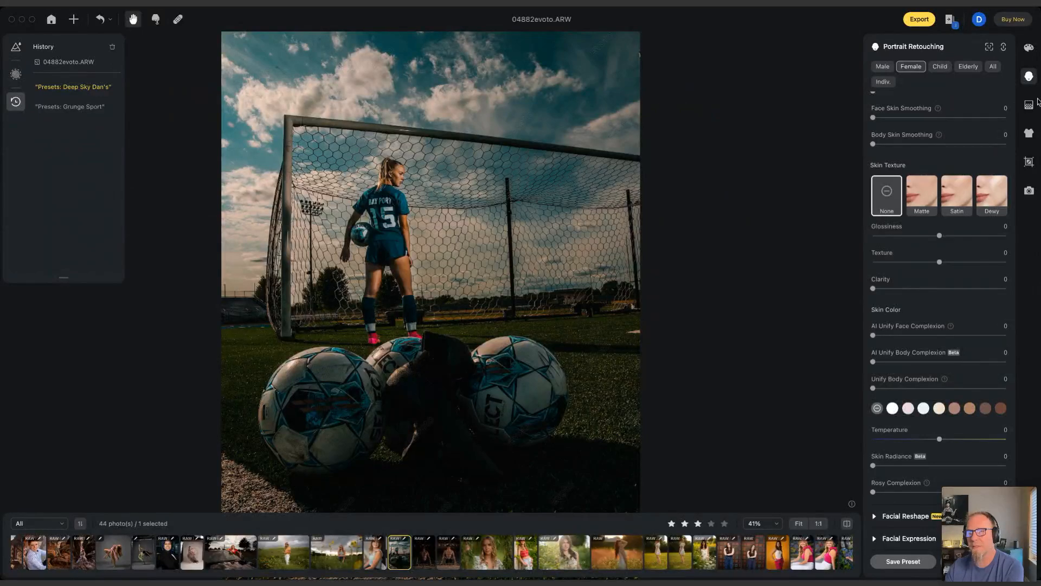
{"action": "left_click", "coordinate": [1029, 47]}
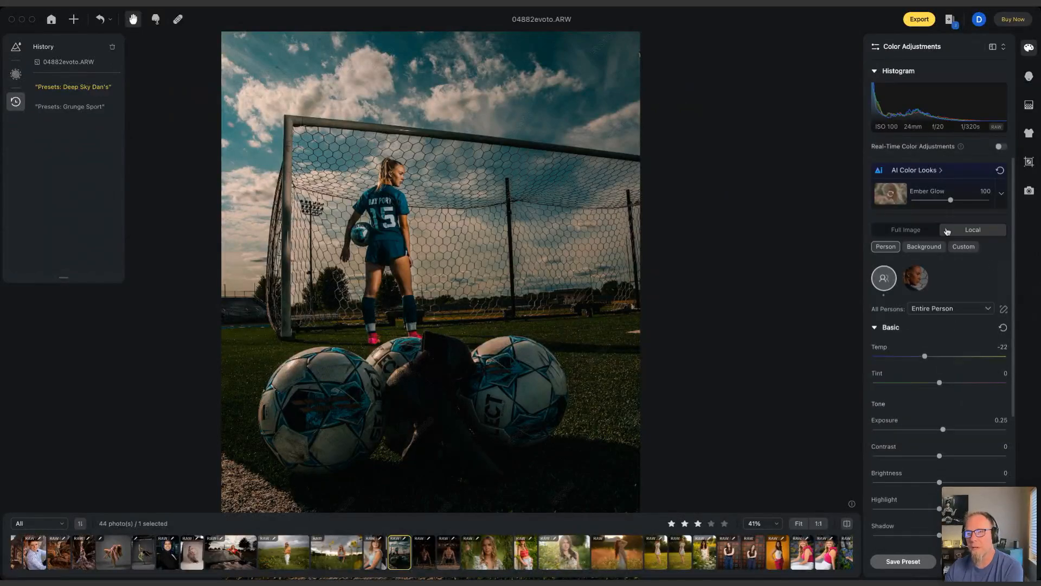
{"action": "scroll", "coordinate": [942, 316], "scroll_direction": "down", "scroll_amount": 1}
{"action": "scroll", "coordinate": [941, 318], "scroll_direction": "down", "scroll_amount": 5}
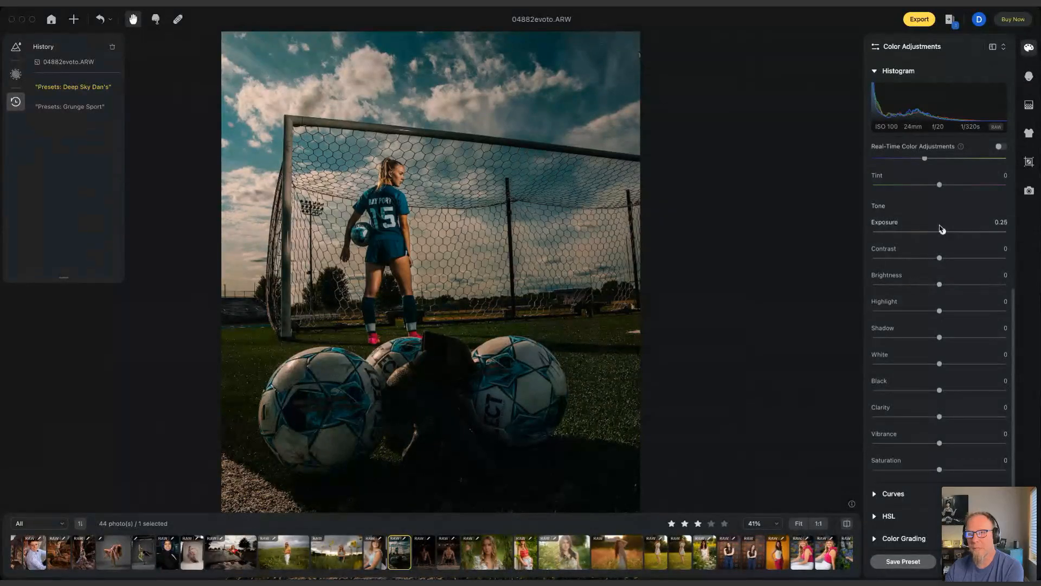
- Return to 04879evoto.ARW, the woman with glasses in the meadow, and show its Full Image color adjustments
{"action": "left_click", "coordinate": [275, 551]}
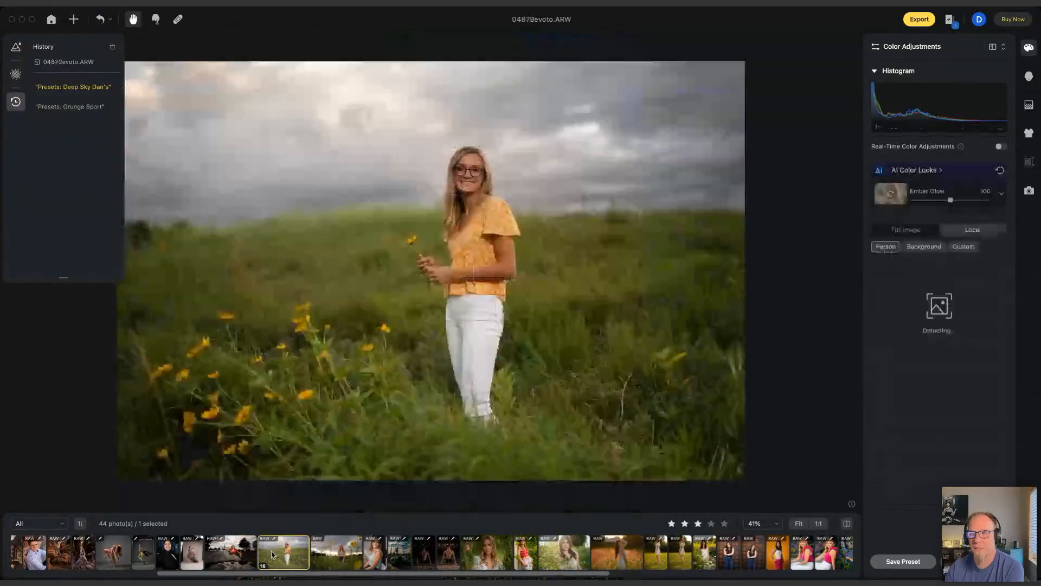
{"action": "left_click", "coordinate": [1029, 77]}
{"action": "left_click", "coordinate": [1029, 48]}
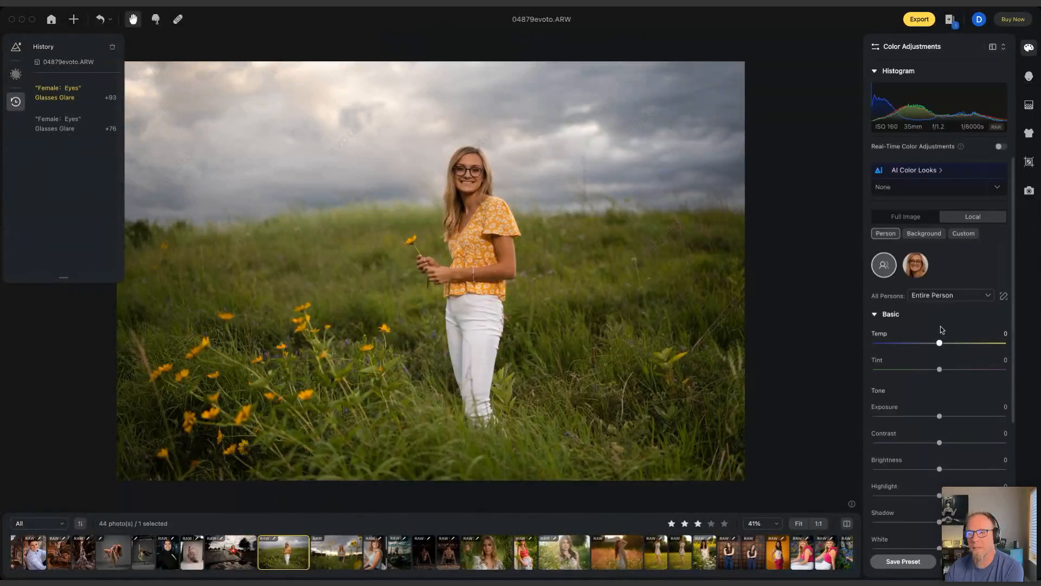
{"action": "left_click", "coordinate": [905, 222]}
{"action": "scroll", "coordinate": [962, 369], "scroll_direction": "down", "scroll_amount": 5}
{"action": "scroll", "coordinate": [955, 400], "scroll_direction": "down", "scroll_amount": 2}
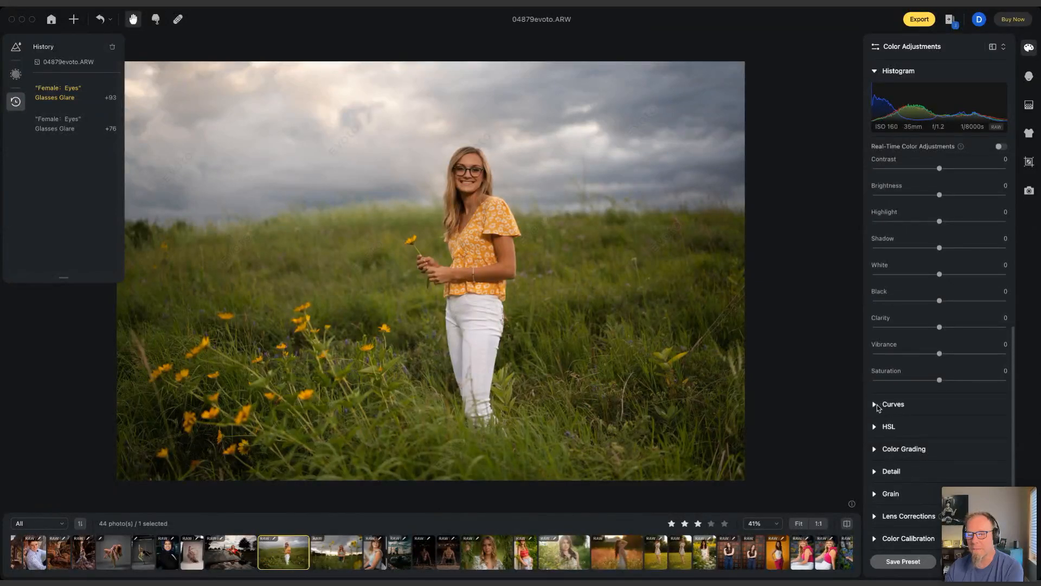
- Expand the Detail section and examine its Sharpen, Noise Reduction and Color Noise Reduction settings
{"action": "left_click", "coordinate": [885, 471]}
{"action": "scroll", "coordinate": [940, 475], "scroll_direction": "down", "scroll_amount": 3}
{"action": "scroll", "coordinate": [940, 475], "scroll_direction": "down", "scroll_amount": 5}
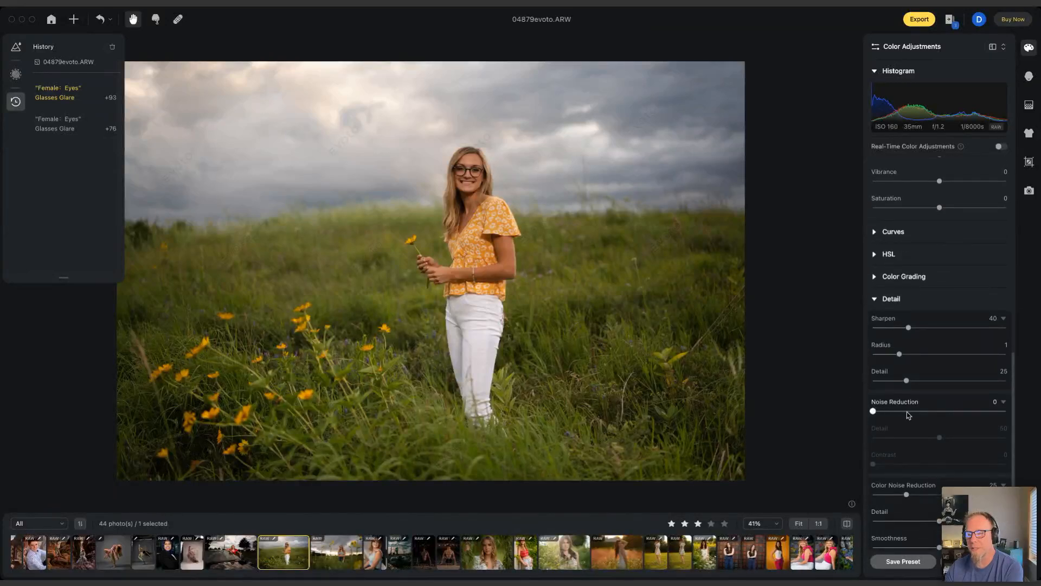
{"action": "scroll", "coordinate": [937, 495], "scroll_direction": "down", "scroll_amount": 3}
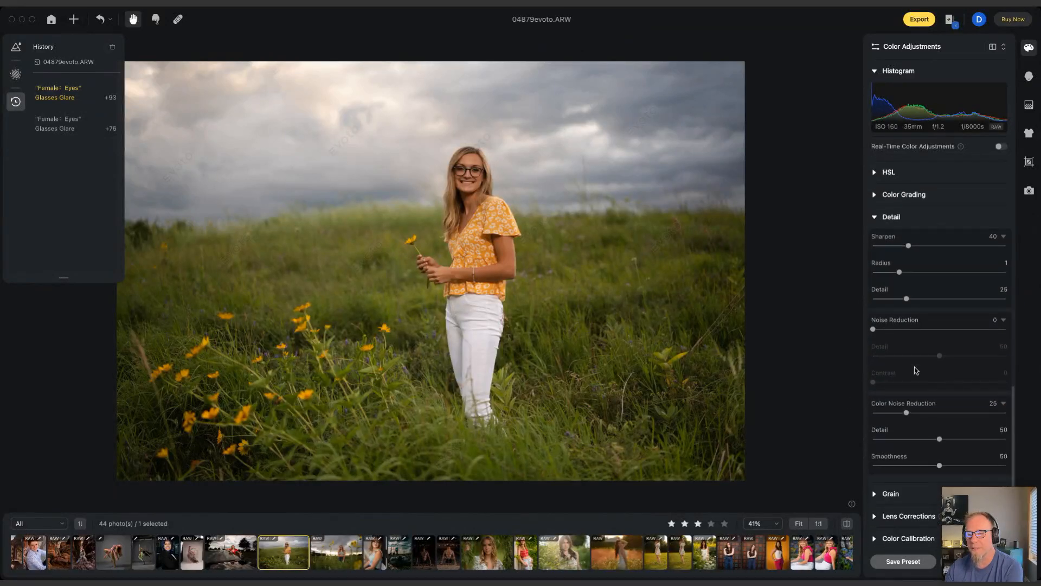